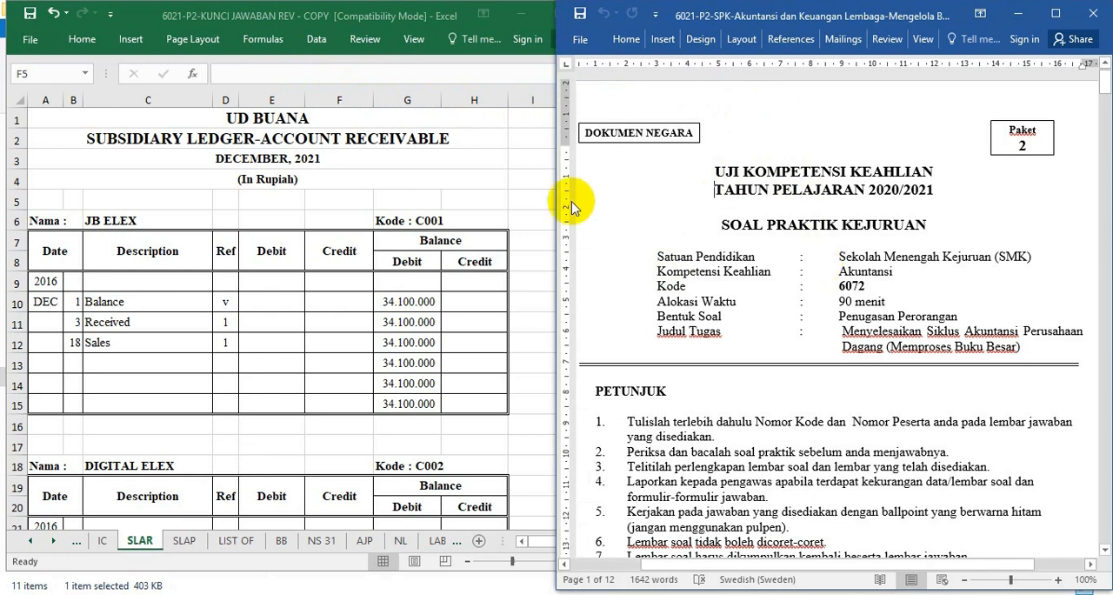
Check the company heading on the SLAR sheet and the Judul Tugas text on the Word question paper's cover page.
click(252, 119)
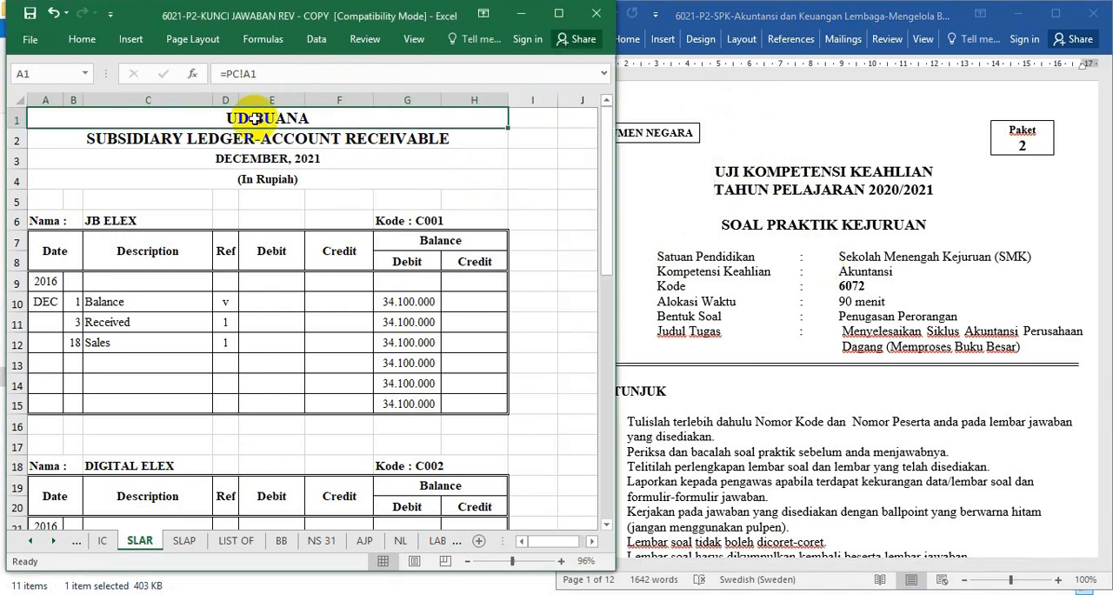
click(808, 280)
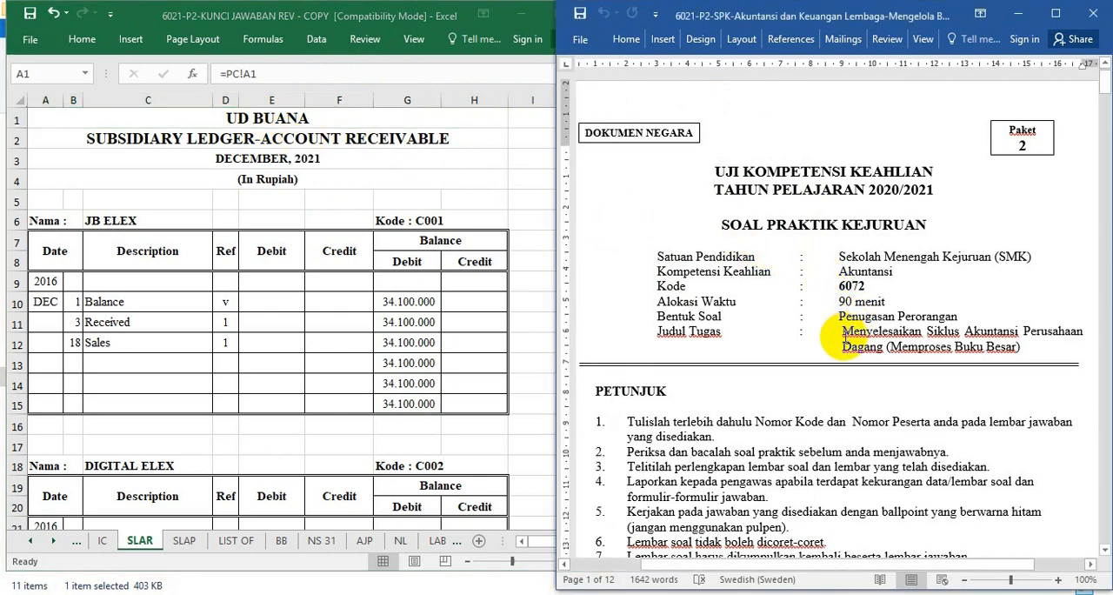
drag(844, 337, 1020, 366)
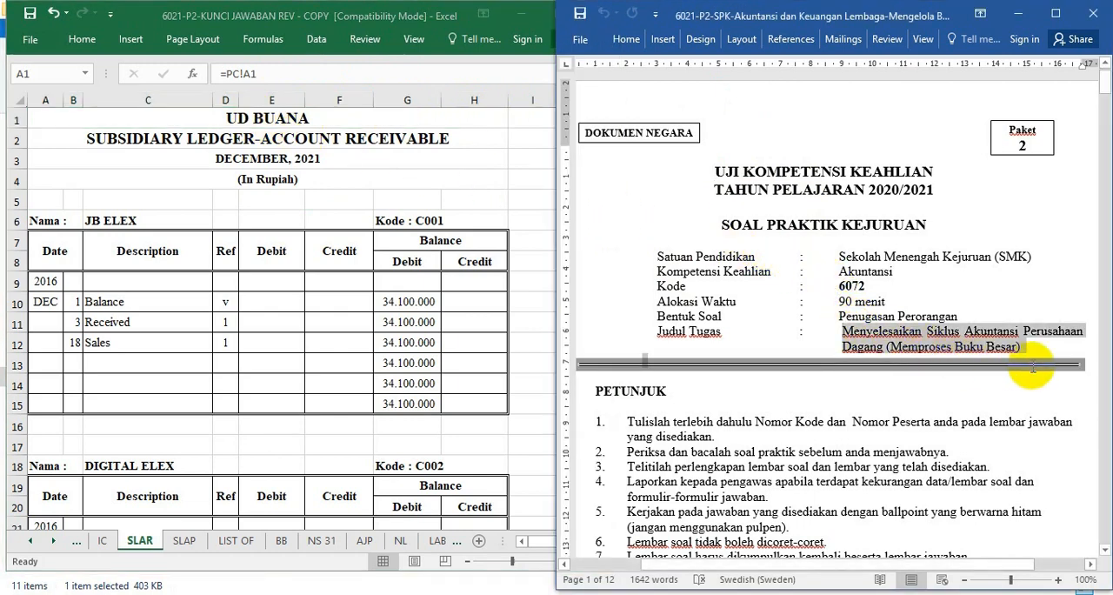
click(974, 199)
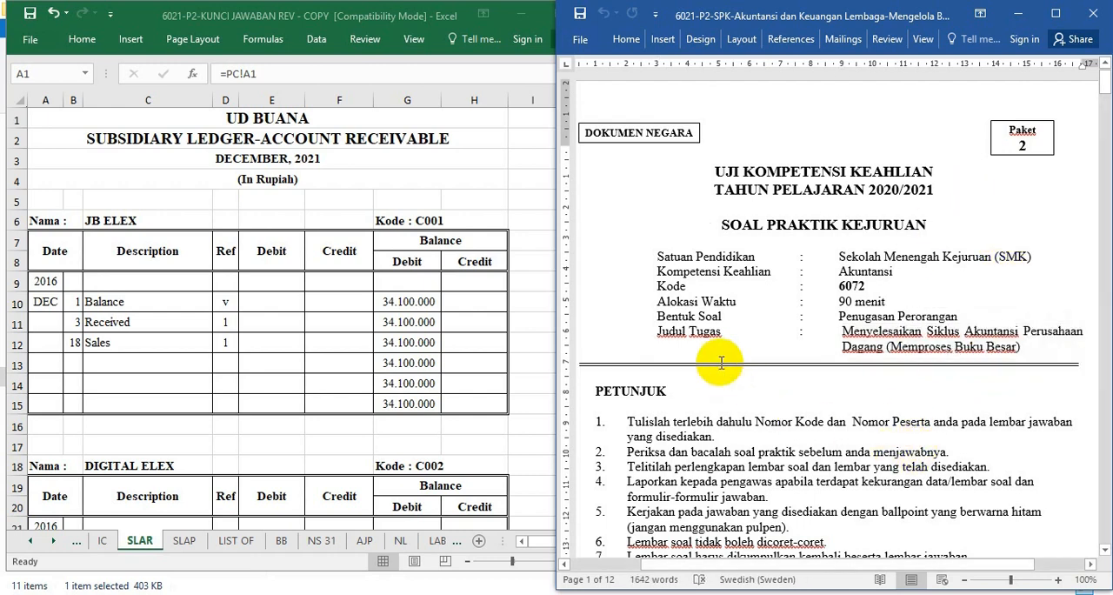
Read through the question paper's instructions, the Bahan dan Alat tables and the Tugas section.
scroll(721, 363, down, 6)
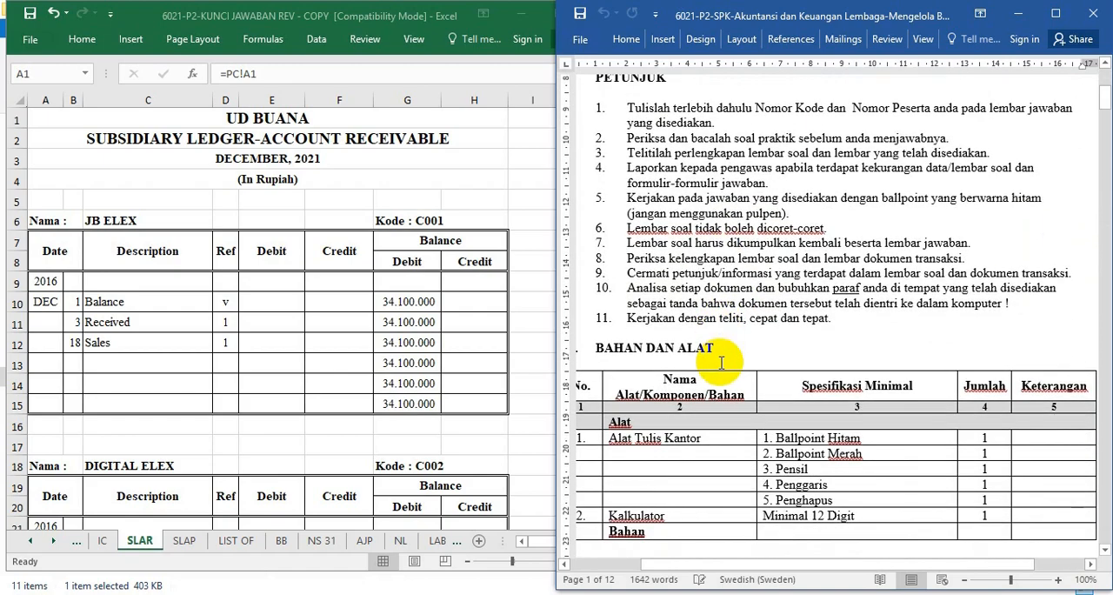
scroll(721, 363, down, 5)
scroll(720, 362, up, 3)
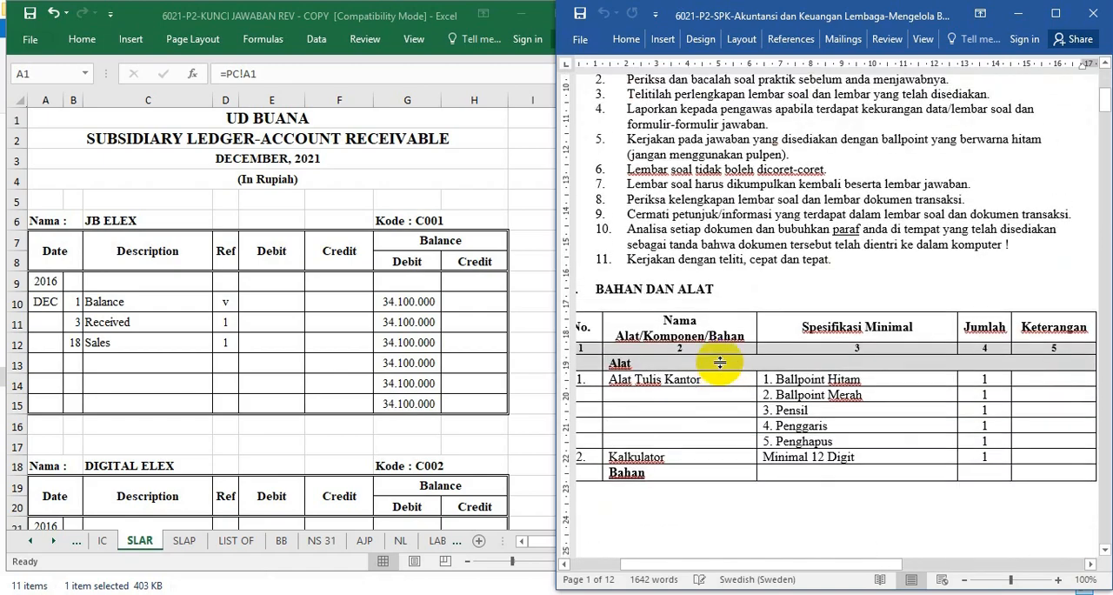
scroll(719, 363, down, 3)
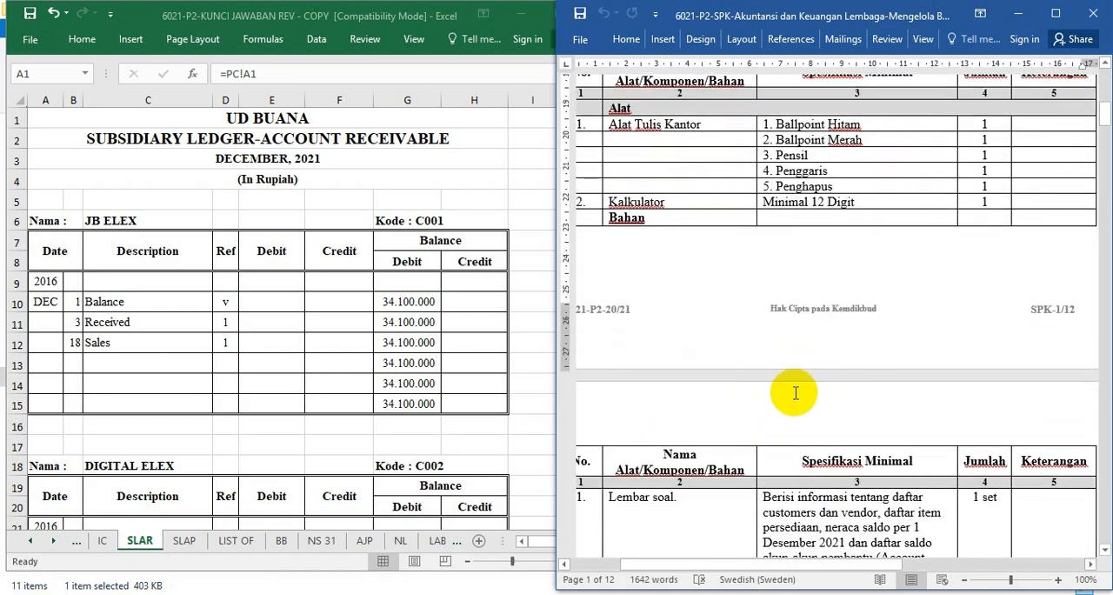
scroll(794, 393, down, 3)
scroll(794, 393, up, 8)
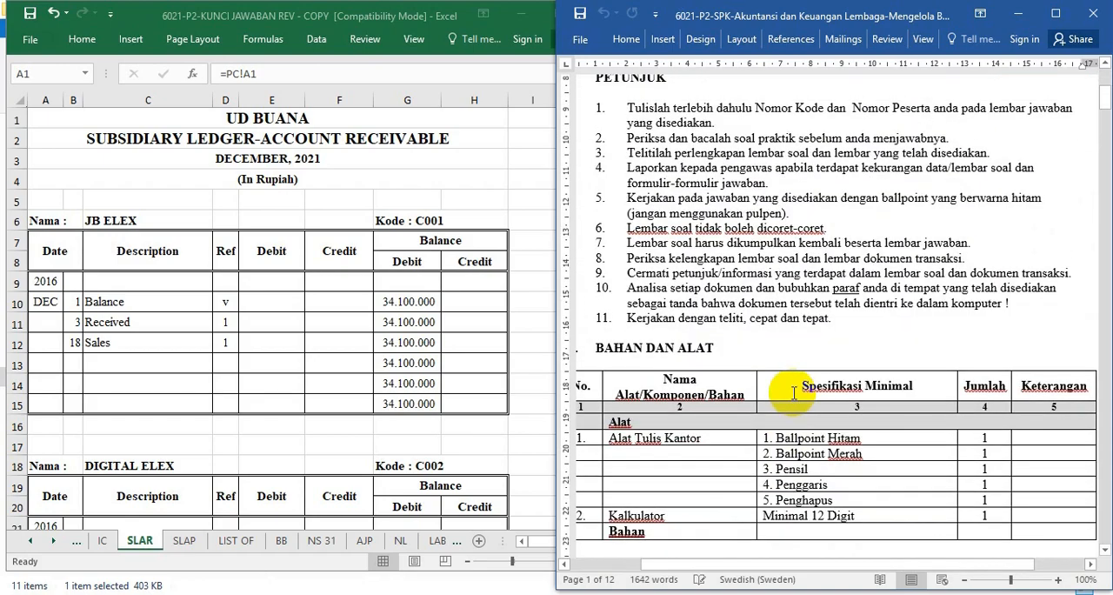
scroll(794, 398, down, 2)
scroll(794, 398, down, 20)
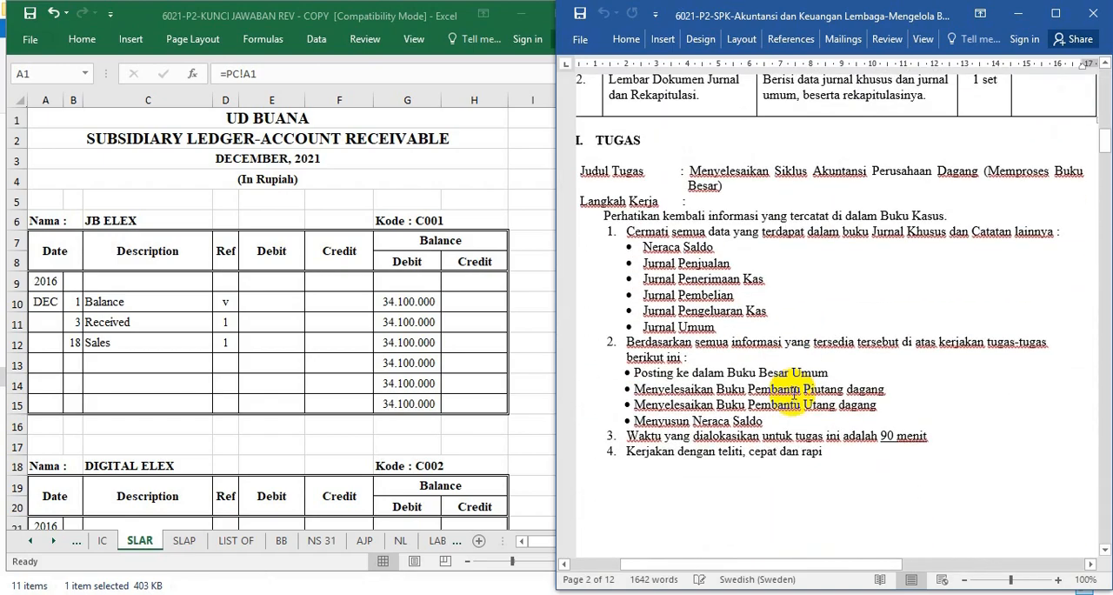
Colour the six source-data items from Neraca Saldo to Jurnal Umum red in the Tugas section's work steps.
scroll(794, 393, up, 1)
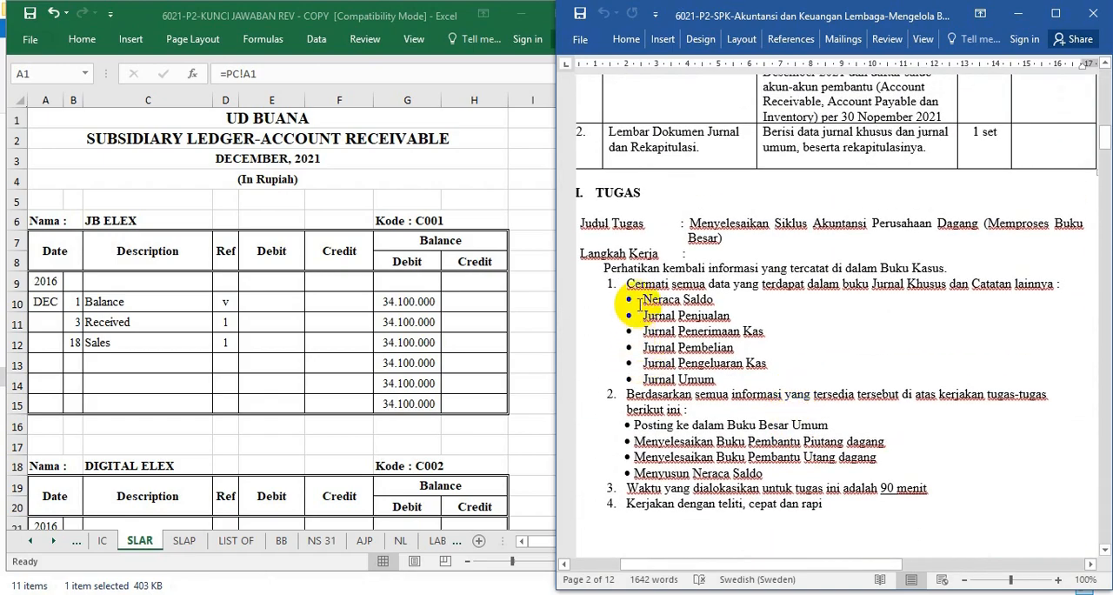
drag(638, 304, 684, 372)
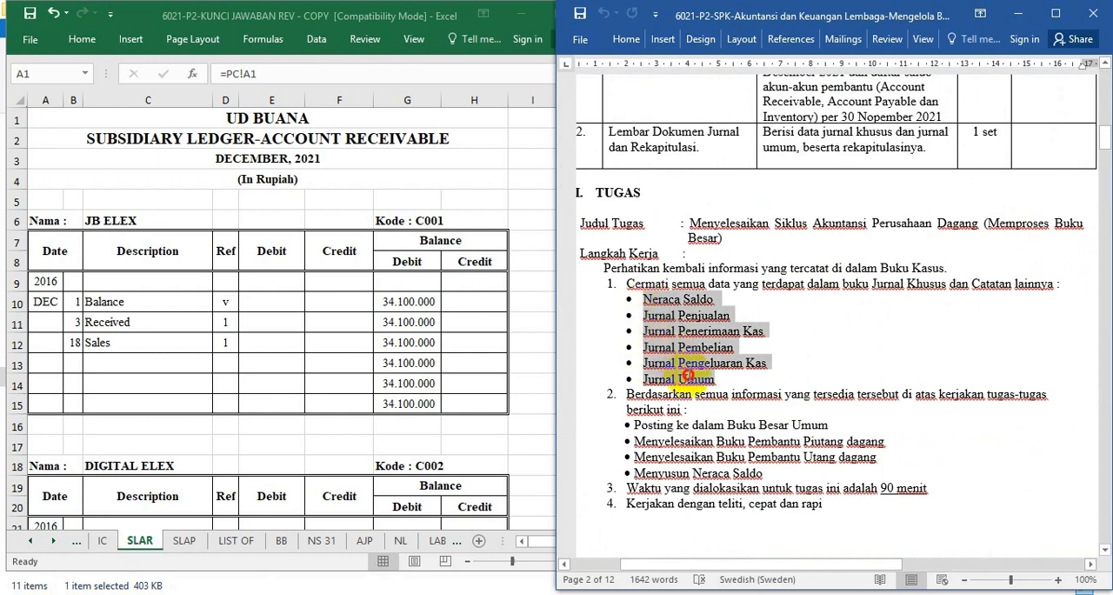
drag(686, 375, 688, 381)
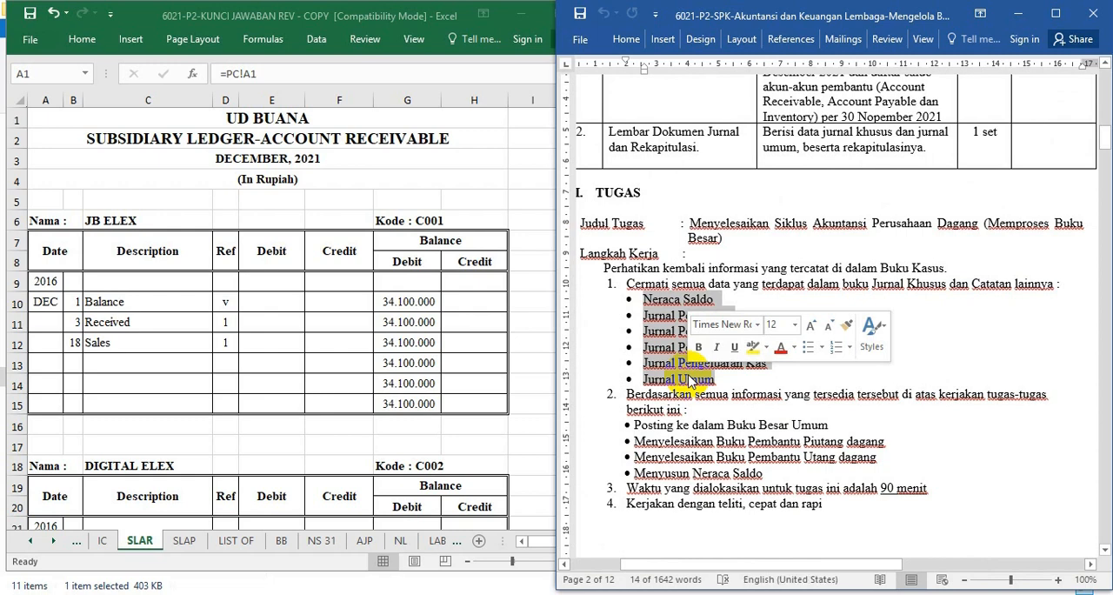
click(779, 347)
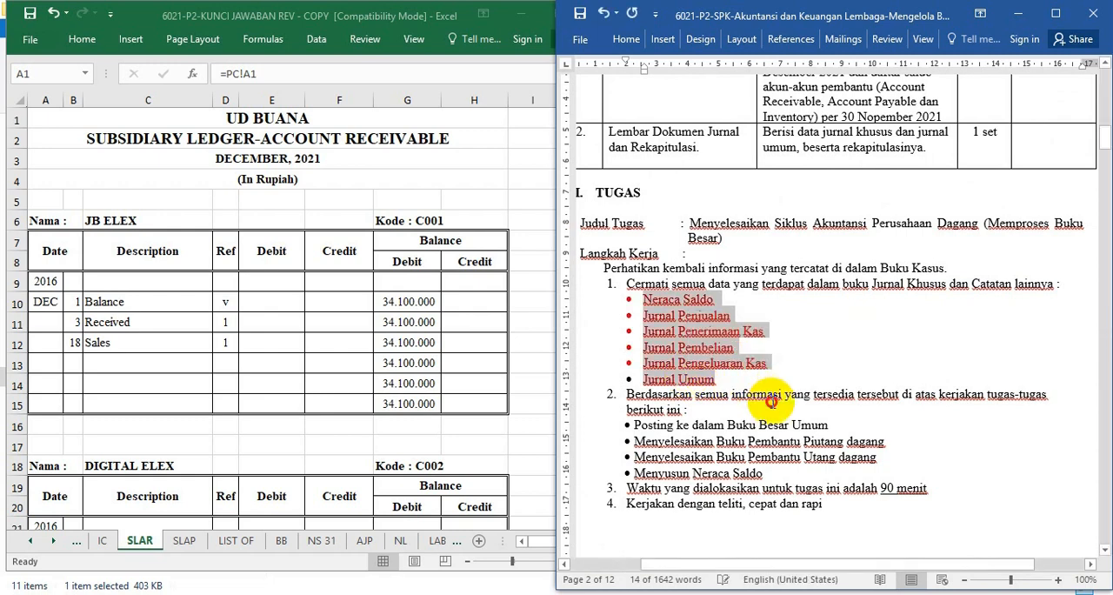
click(770, 402)
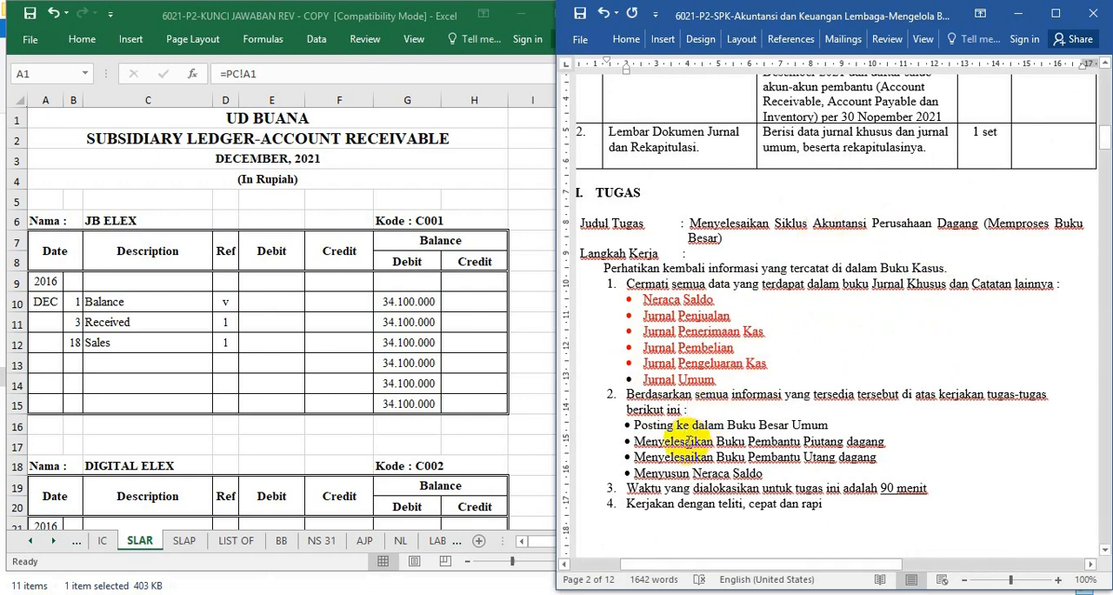
Review the ledger and trial balance tasks under work step 2, comparing them with the Excel receivable ledger.
scroll(684, 436, down, 2)
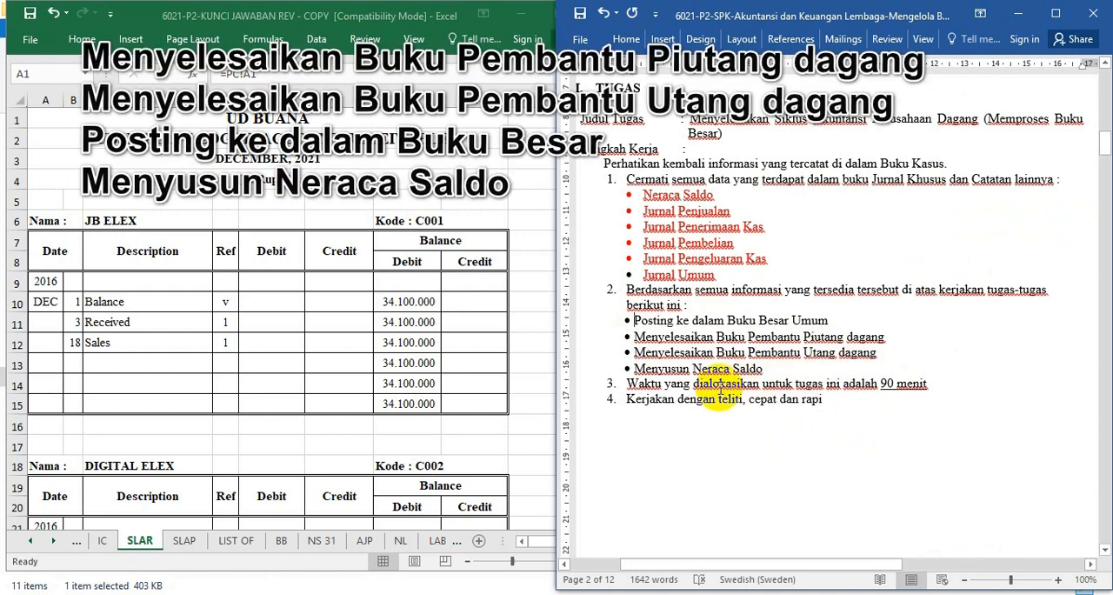
click(414, 418)
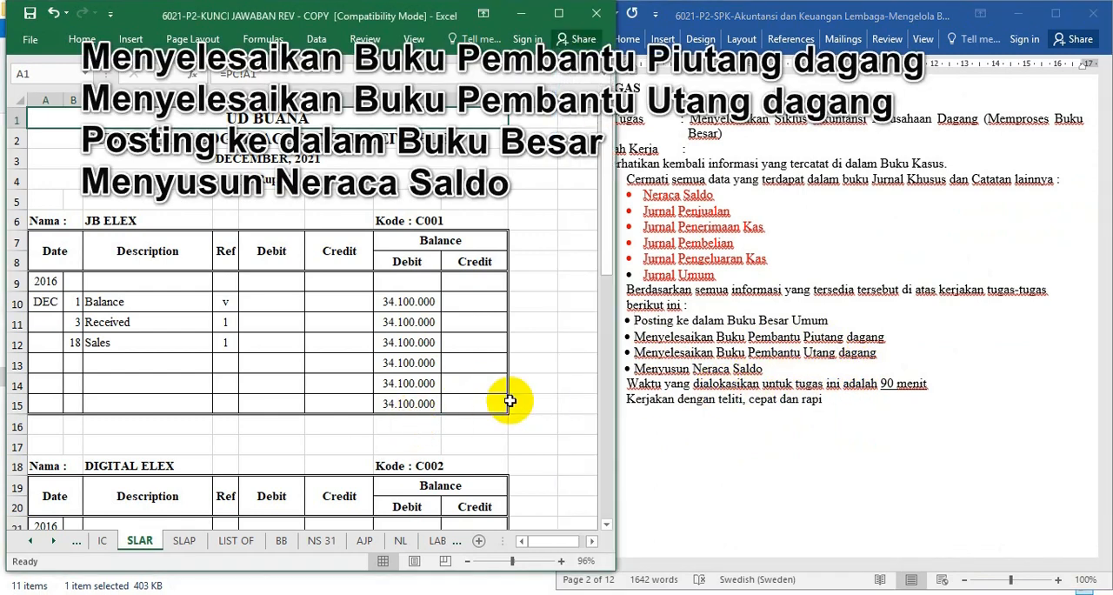
click(687, 369)
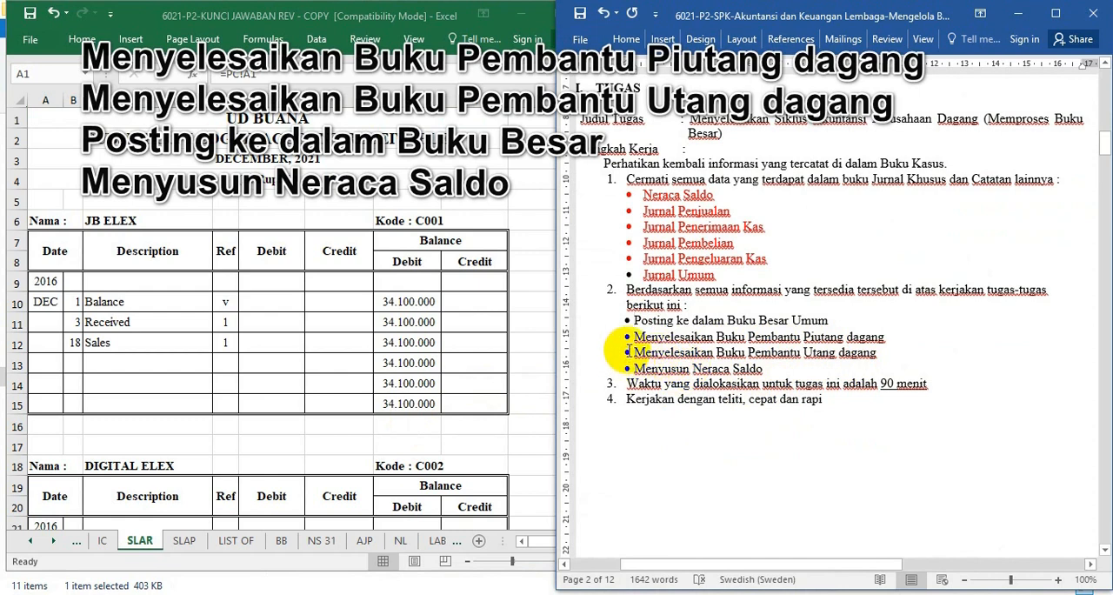
drag(659, 345, 630, 338)
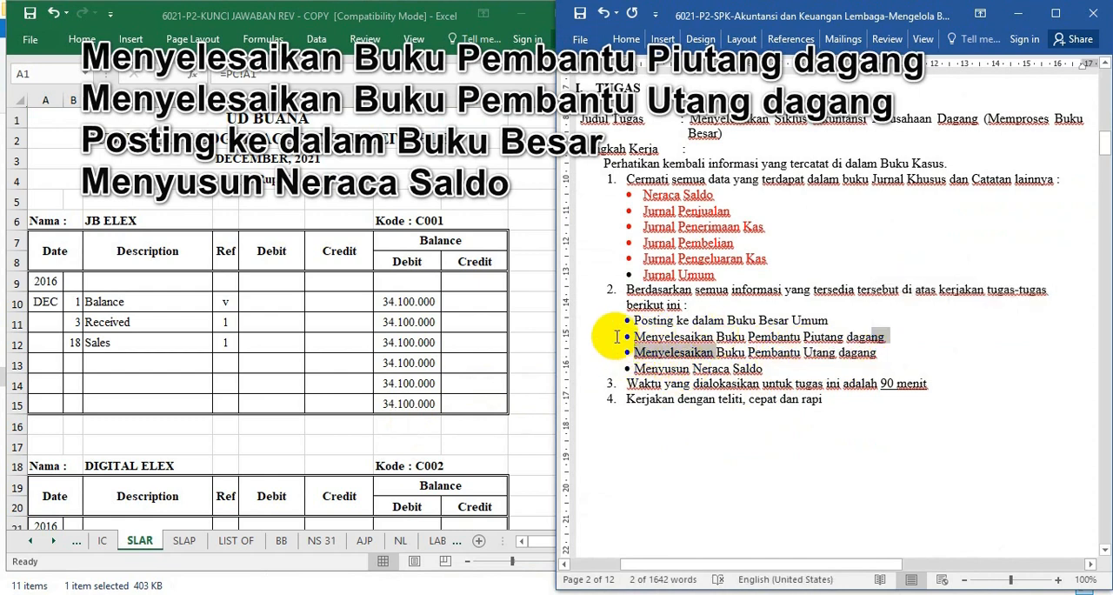
click(304, 345)
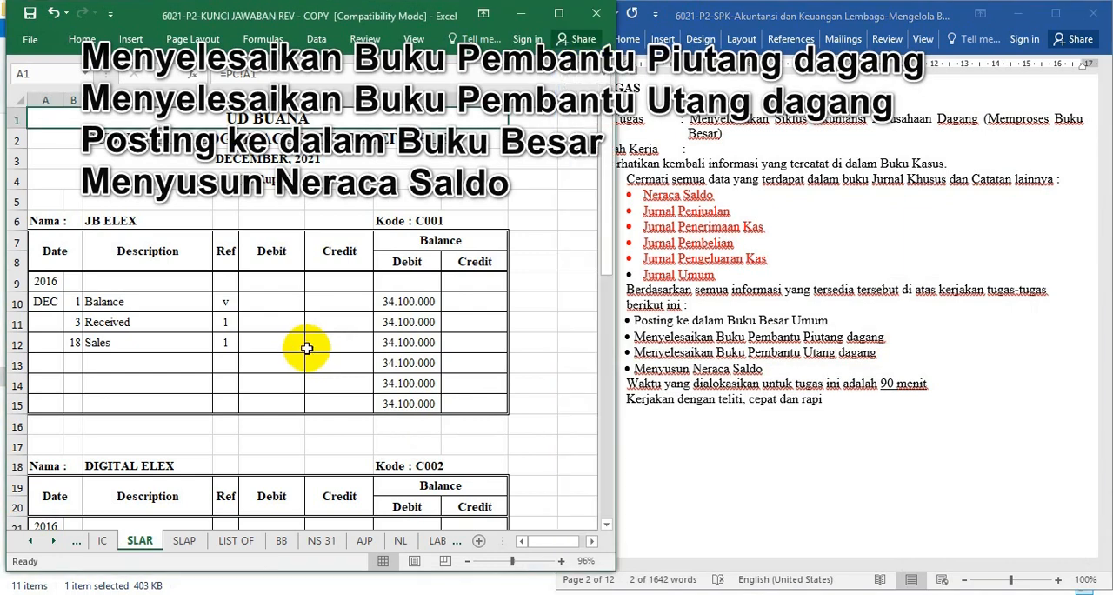
click(783, 452)
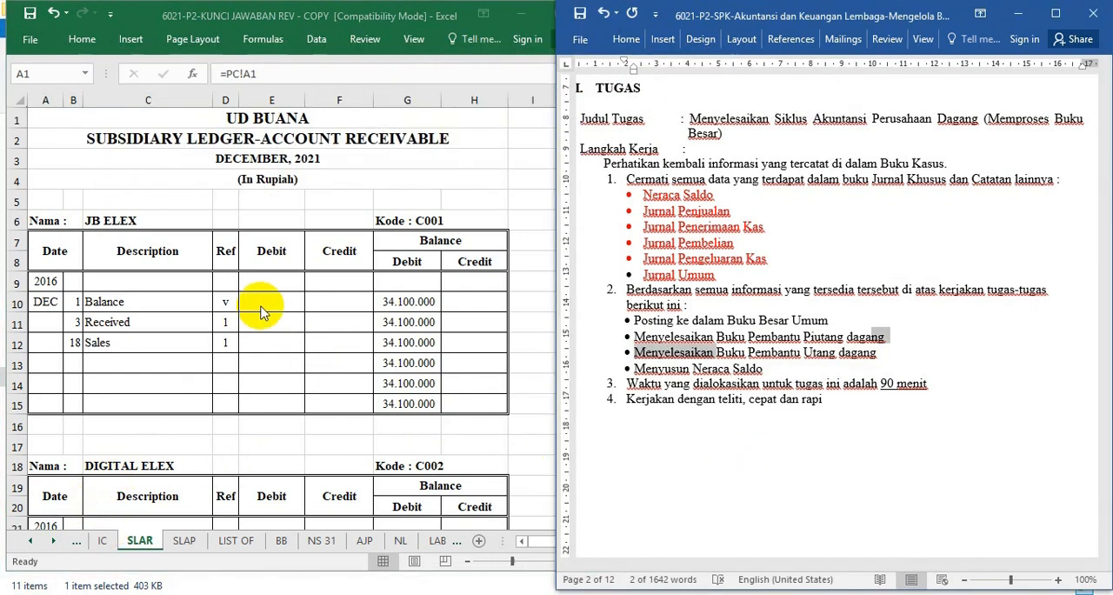
Examine the JB ELEX account header and the sheet title of the accounts receivable subsidiary ledger in Excel.
click(264, 283)
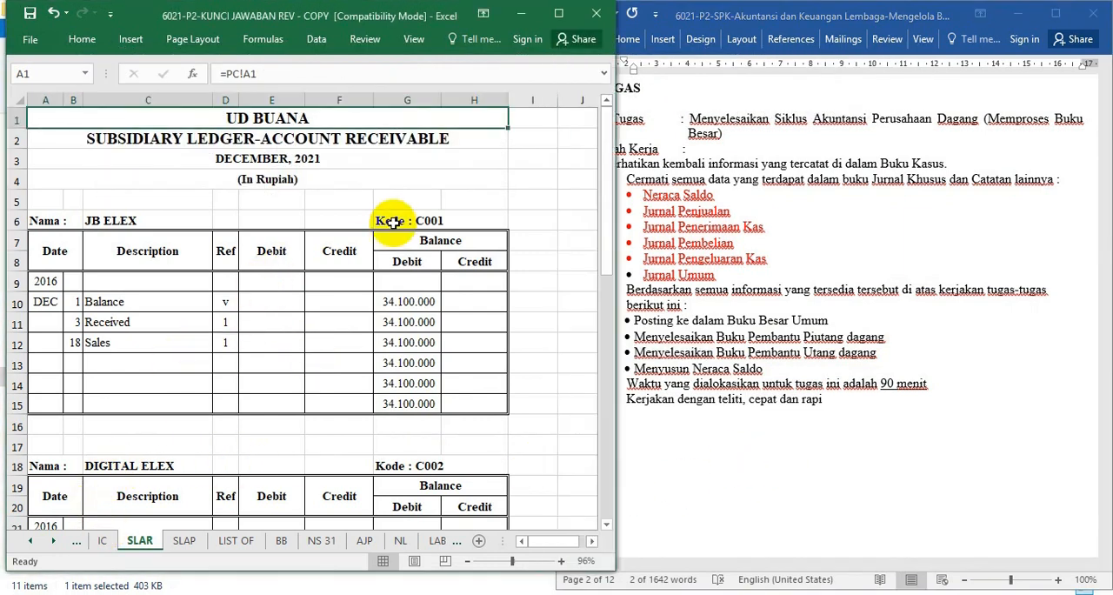
click(347, 215)
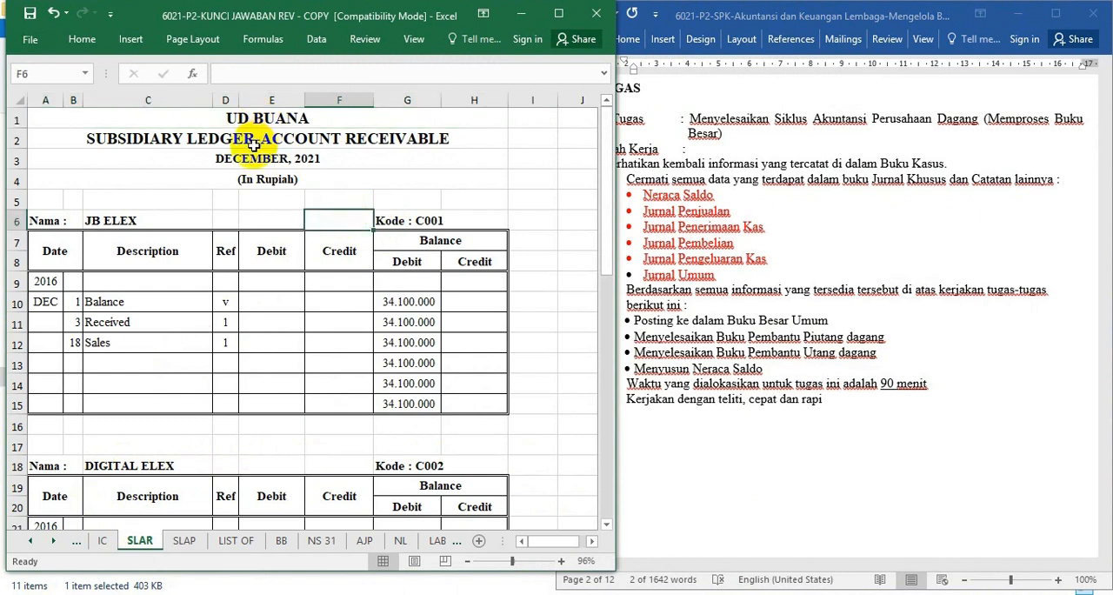
click(252, 145)
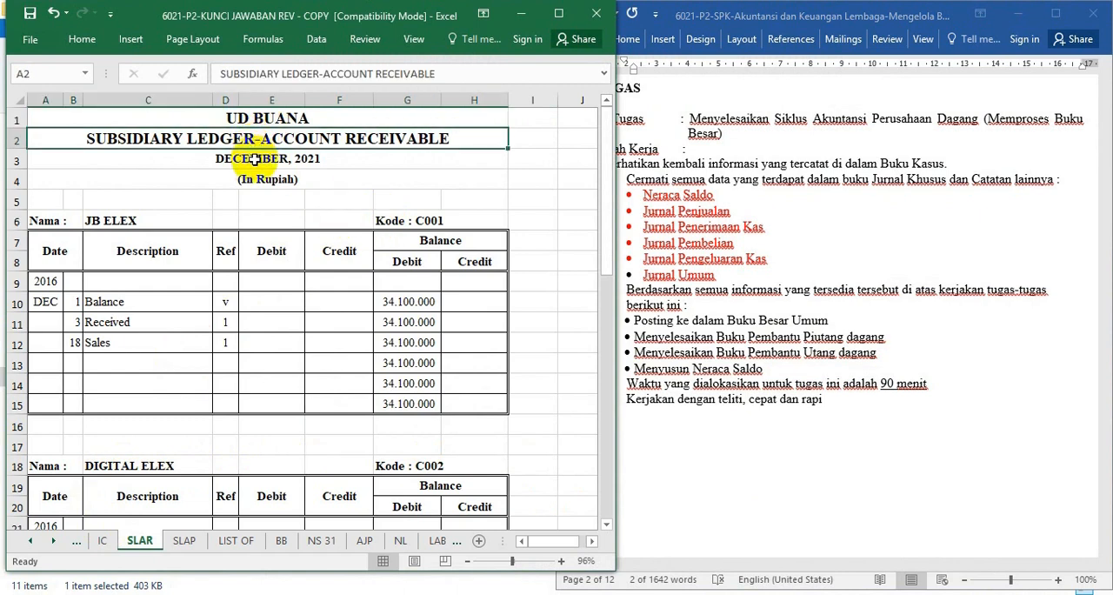
Review UD. Buana's 1 December 2021 trial balance and the merchandise inventory list in the Word question paper.
click(787, 314)
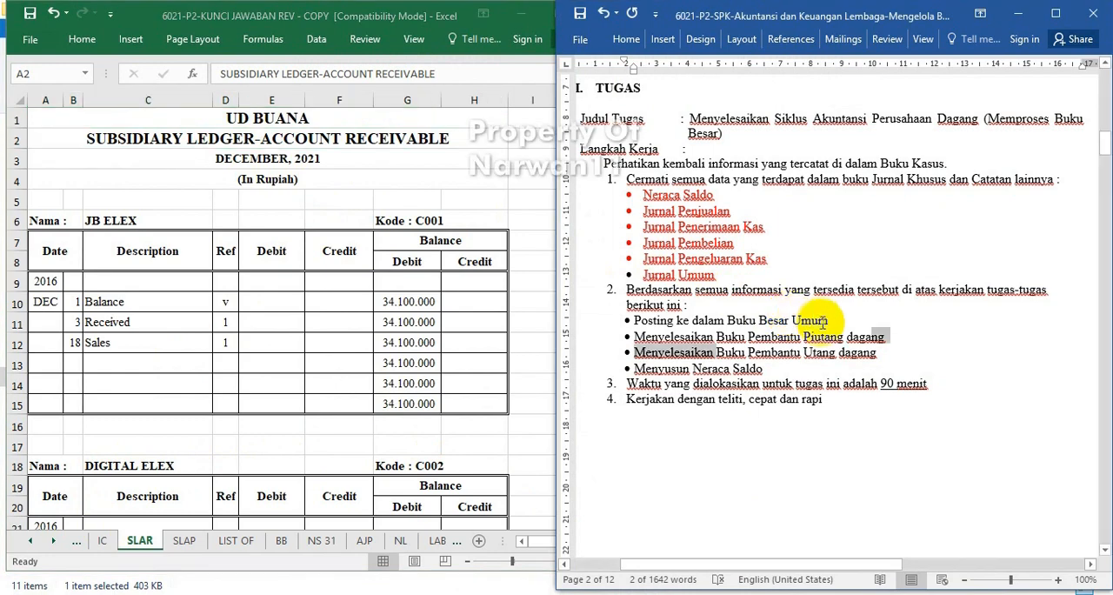
scroll(804, 317, down, 3)
scroll(815, 320, down, 10)
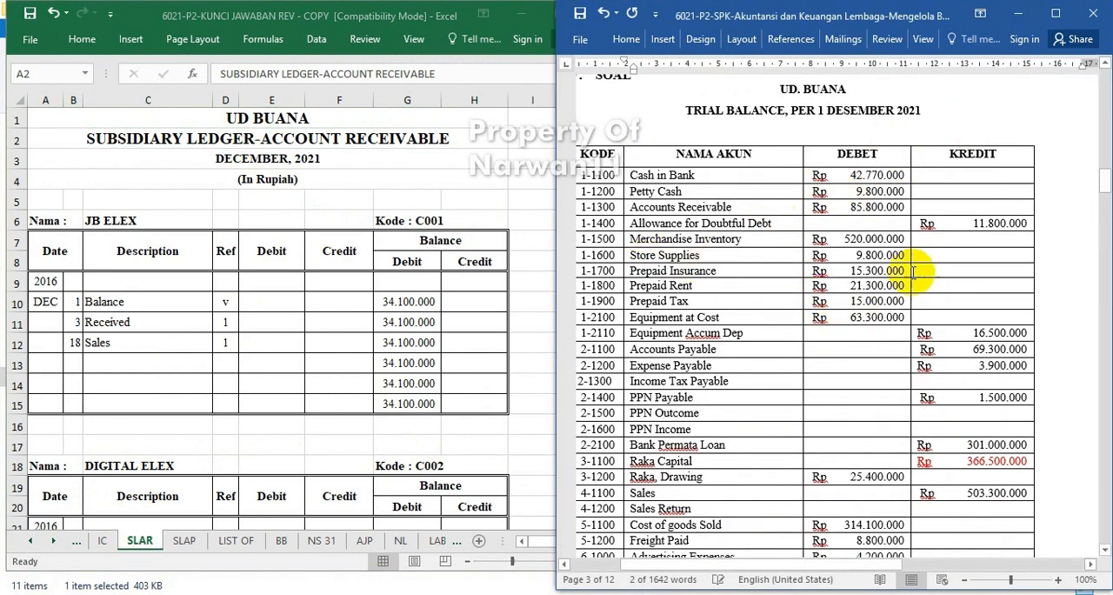
scroll(935, 348, down, 7)
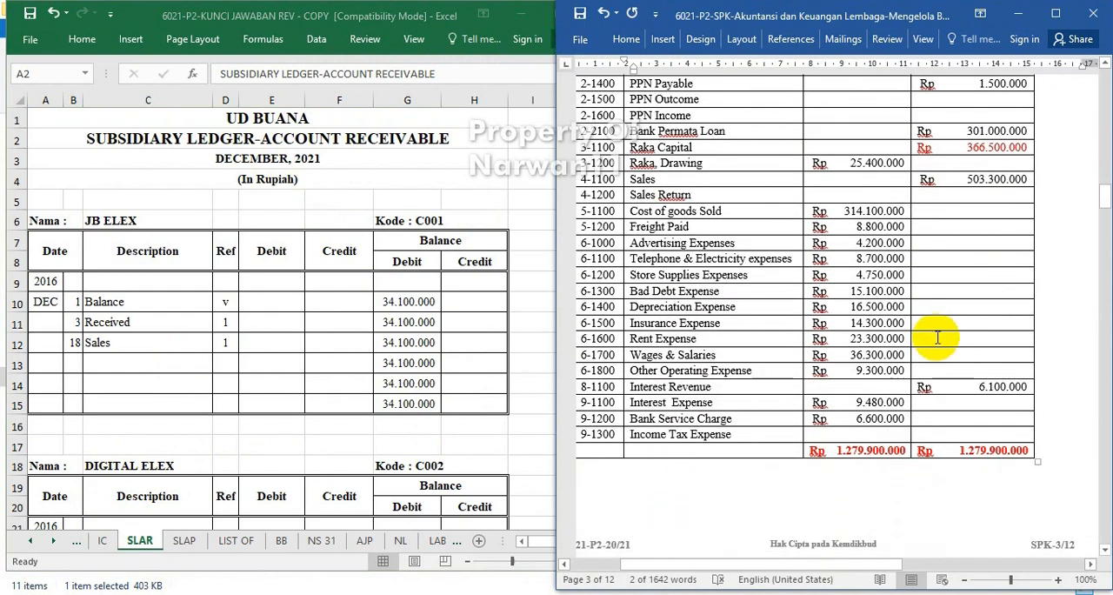
scroll(937, 337, down, 15)
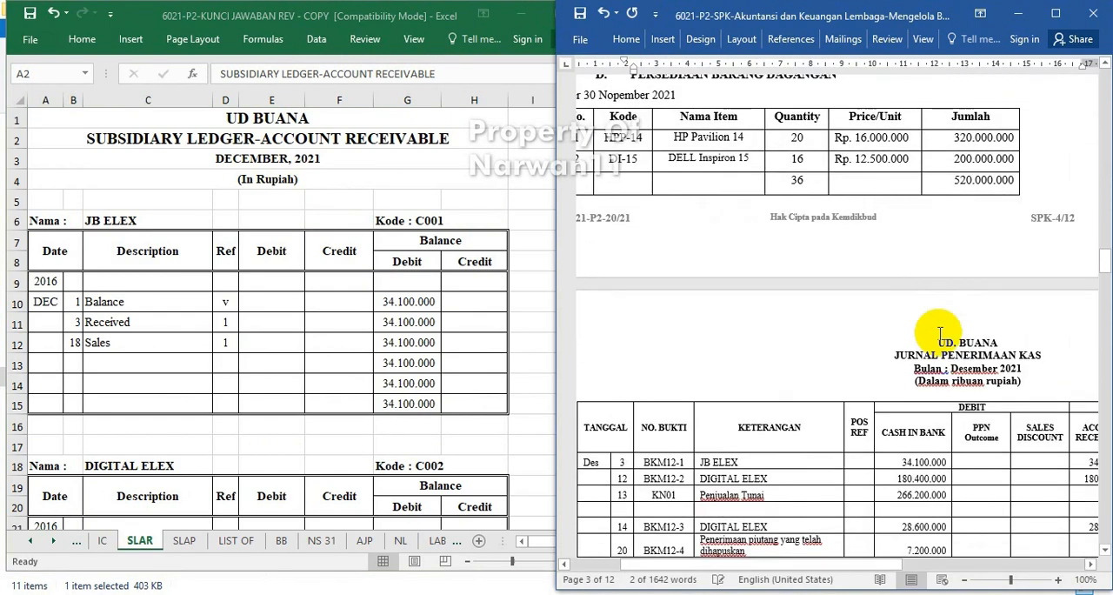
scroll(936, 332, down, 8)
scroll(936, 270, up, 6)
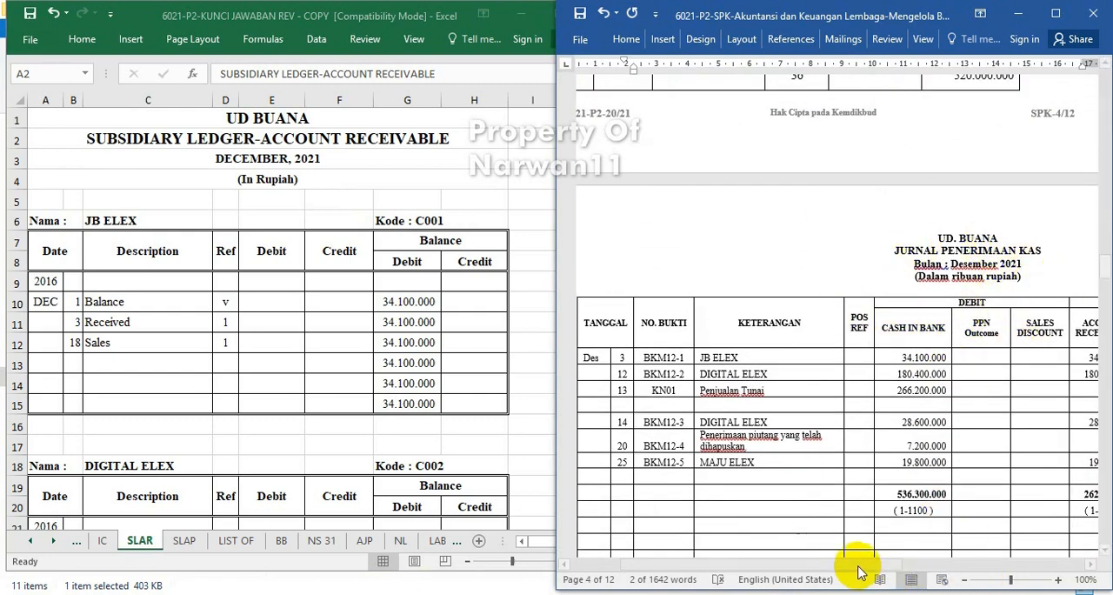
Examine the debit and credit columns of the cash receipts journal (Jurnal Penerimaan Kas) and its recapitulation.
drag(858, 569, 965, 569)
scroll(987, 466, down, 1)
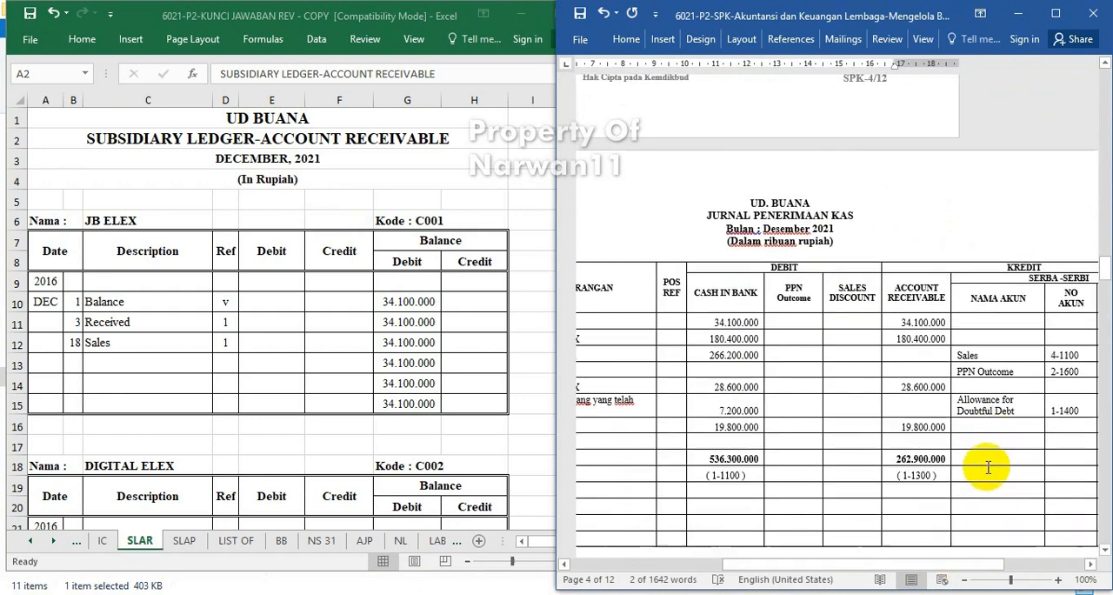
scroll(987, 467, down, 5)
click(939, 565)
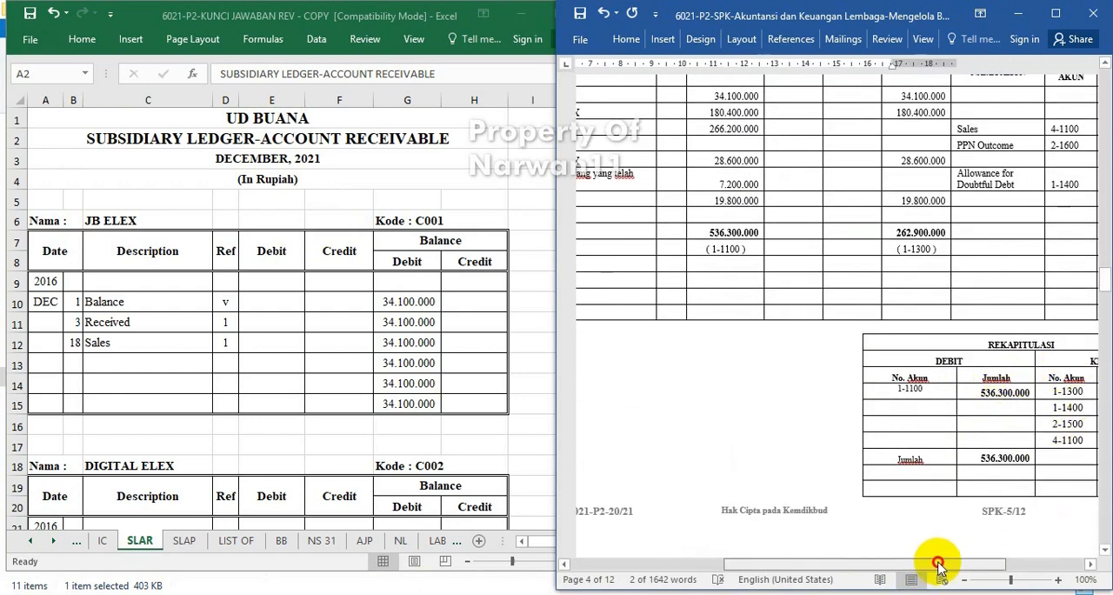
drag(939, 565, 989, 563)
scroll(985, 510, down, 5)
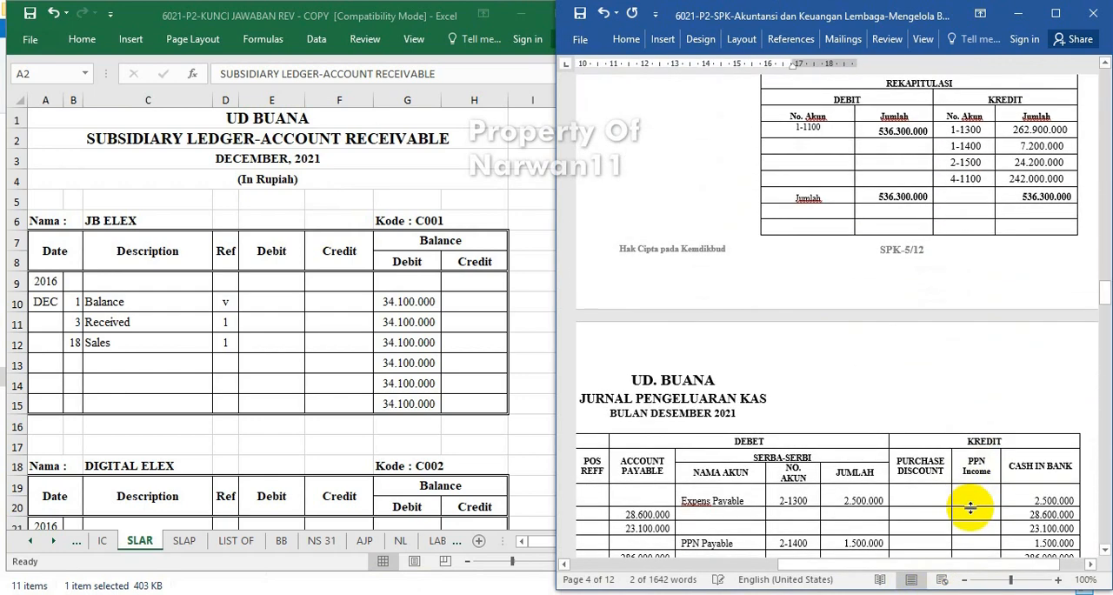
Examine the cash payments journal (Jurnal Pengeluaran Kas) with its recapitulation and the purchase journal (Jurnal Pembelian).
drag(910, 567, 886, 567)
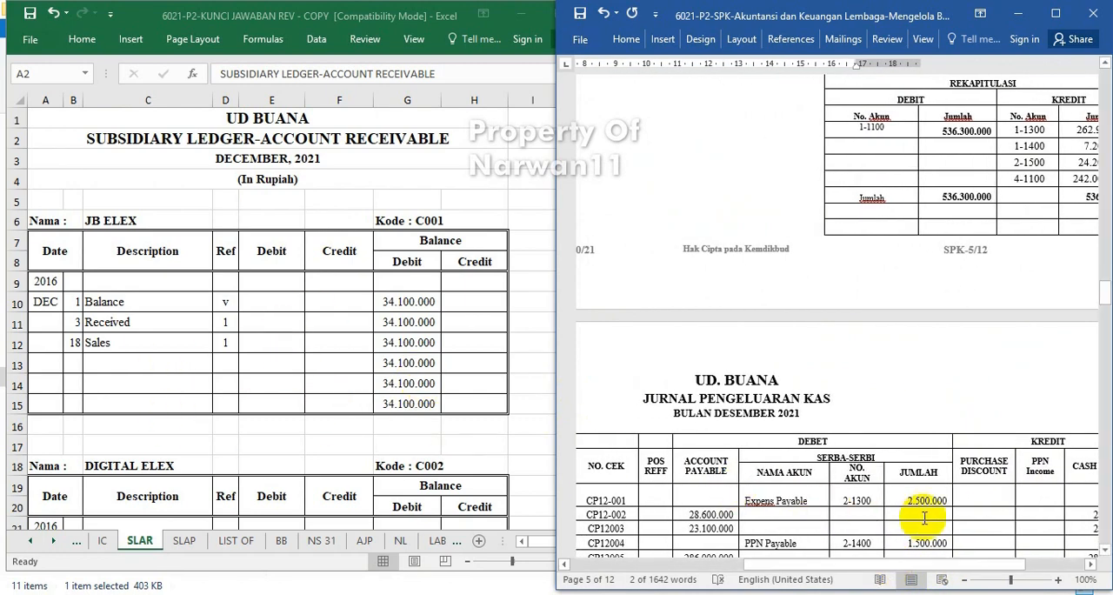
scroll(924, 517, down, 5)
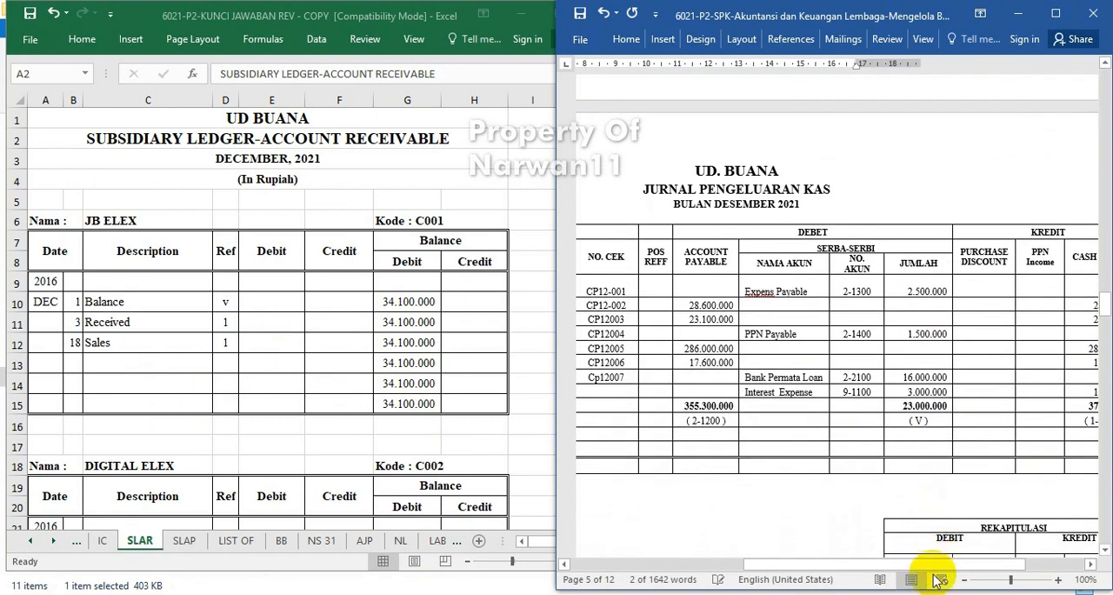
mouse_move(927, 567)
mouse_down()
mouse_move(994, 563)
mouse_move(930, 564)
mouse_up()
scroll(909, 412, down, 10)
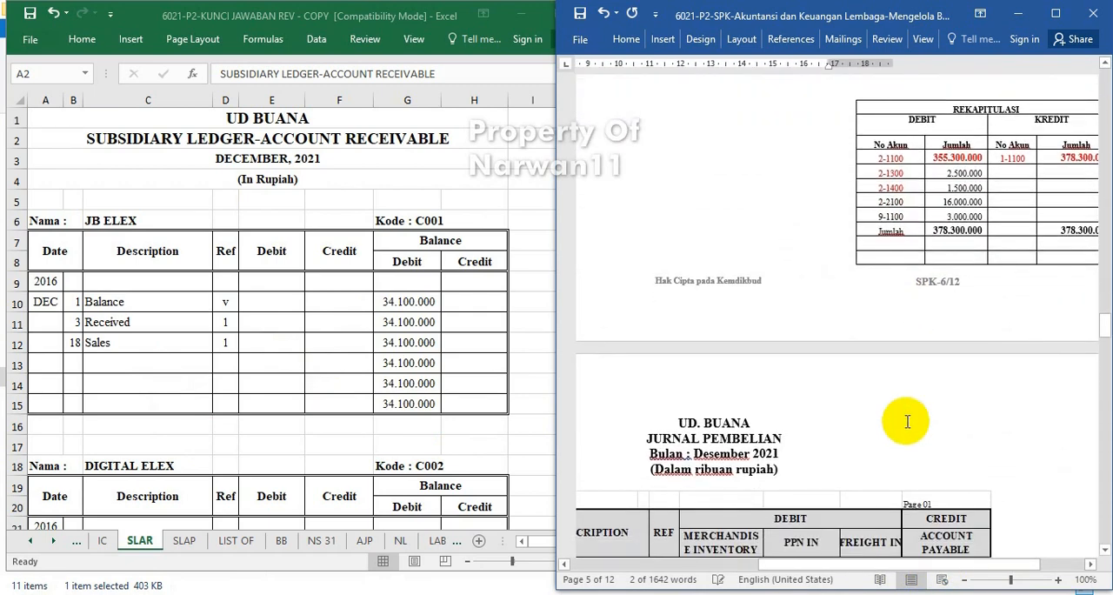
scroll(907, 421, down, 6)
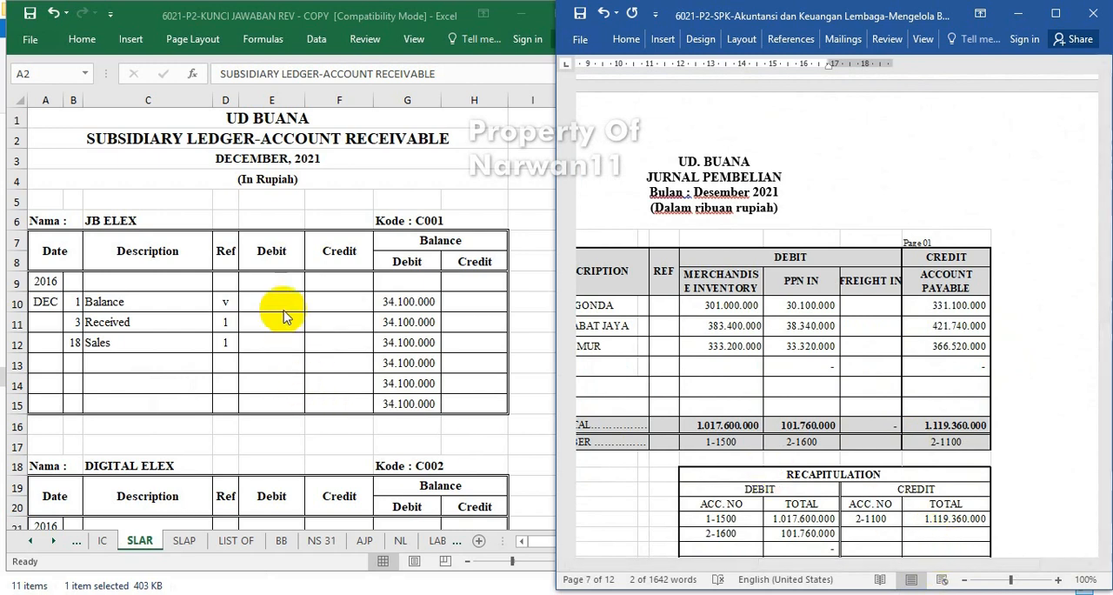
Examine the JB ELEX balance and transaction rows in the accounts receivable subsidiary ledger alongside the purchase journal.
click(319, 296)
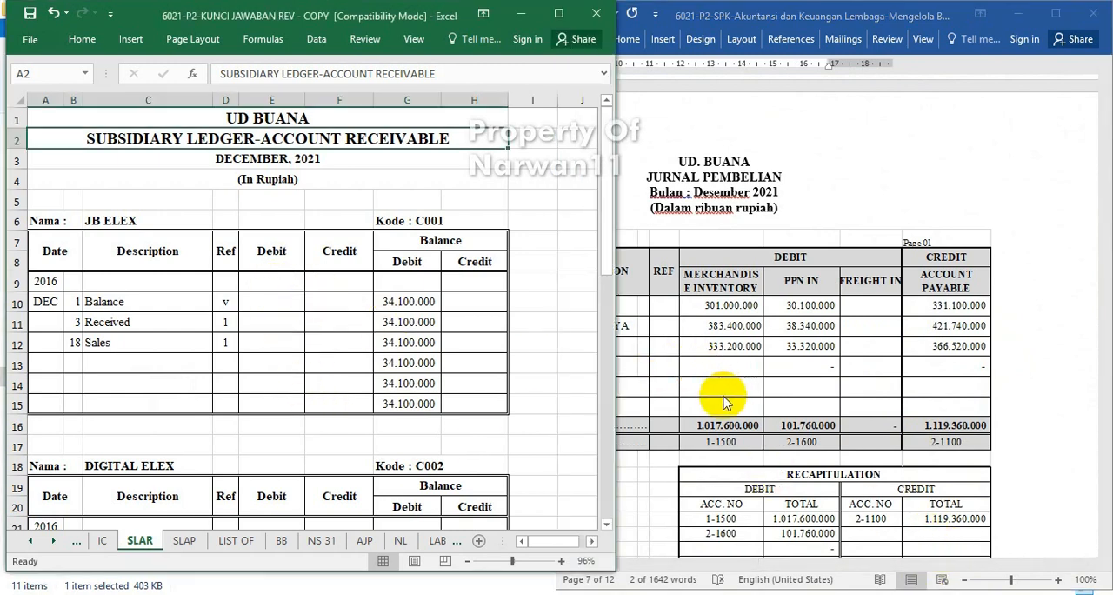
click(438, 304)
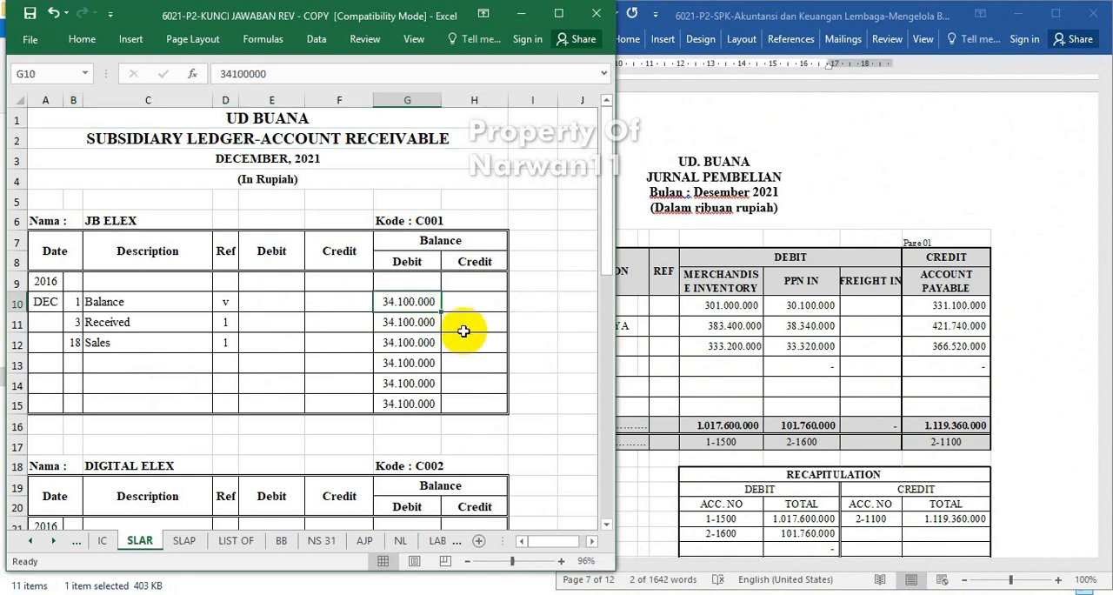
click(756, 348)
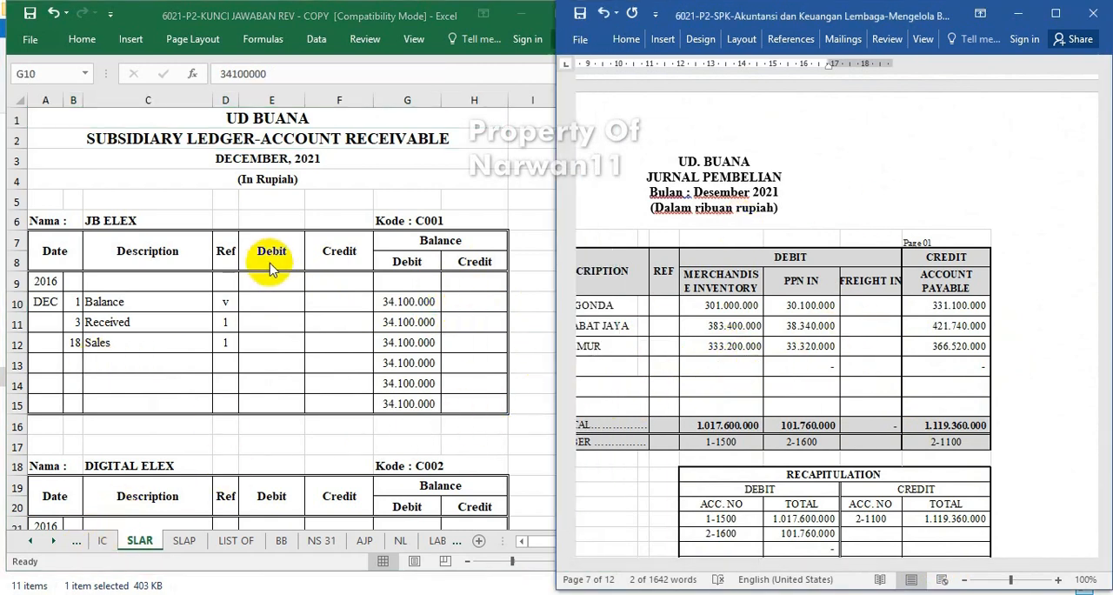
click(757, 426)
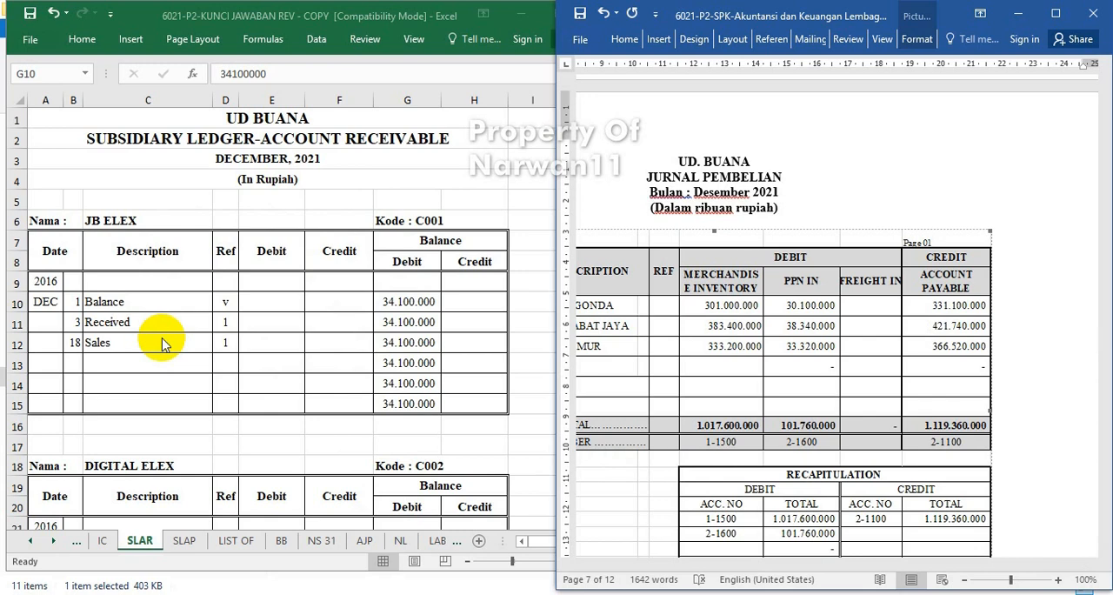
click(162, 280)
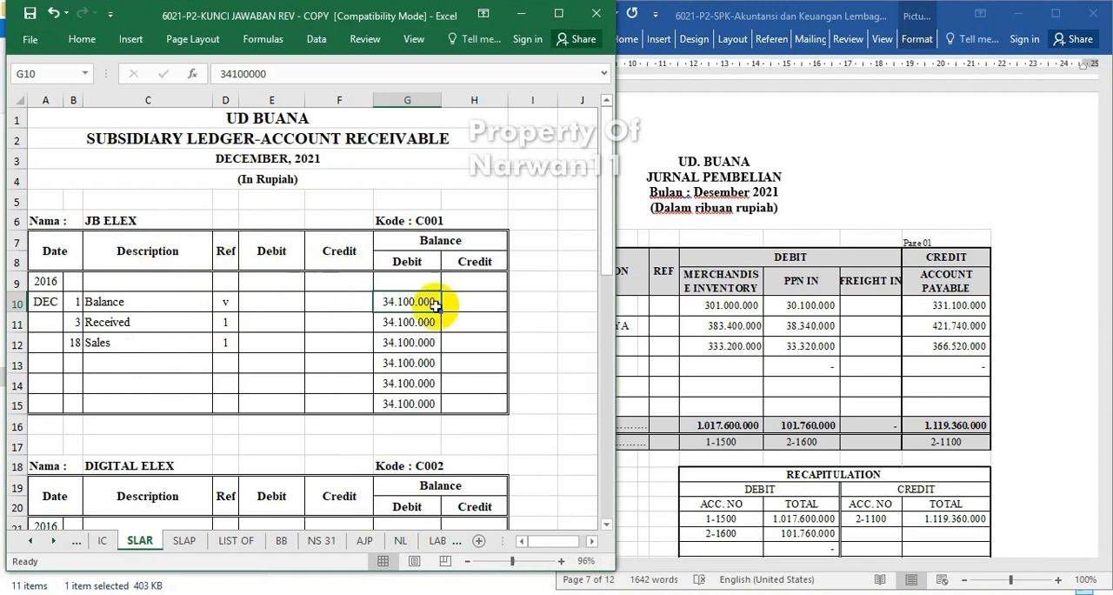
click(366, 346)
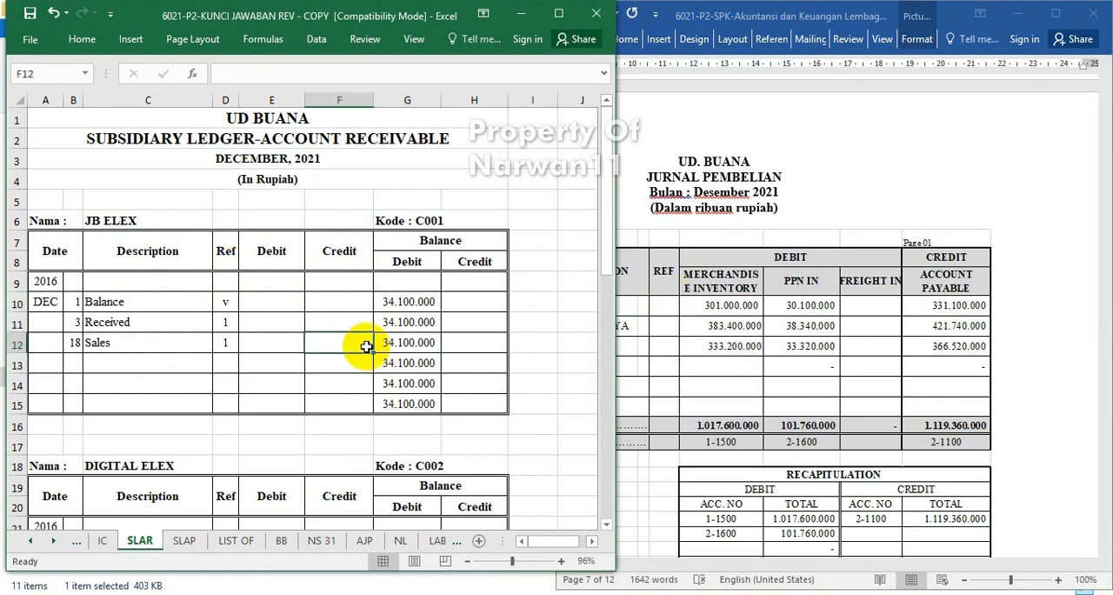
Compare the customers' opening balances in the receivable ledger with the DAFTAR SALDO PIUTANG DAGANG table in the Word question paper.
click(820, 223)
scroll(841, 246, up, 15)
scroll(842, 246, up, 3)
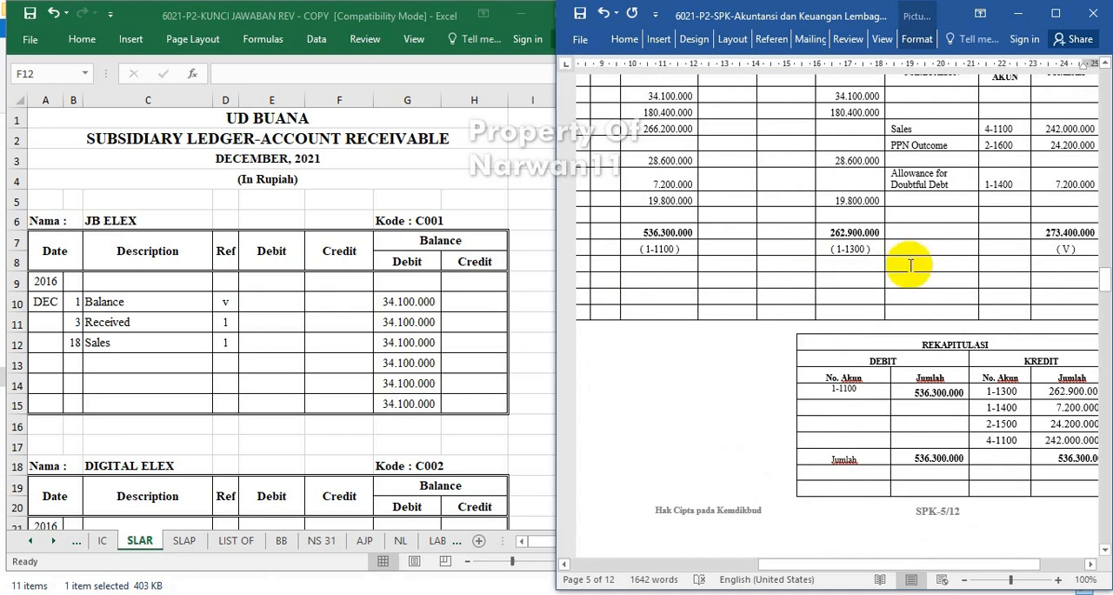
scroll(817, 356, up, 15)
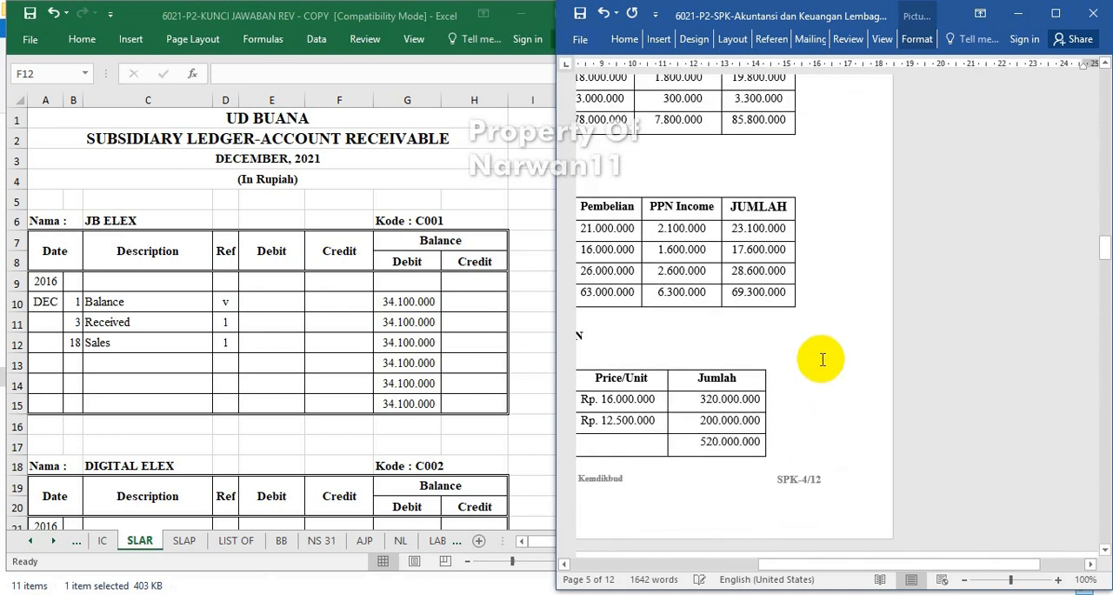
click(878, 579)
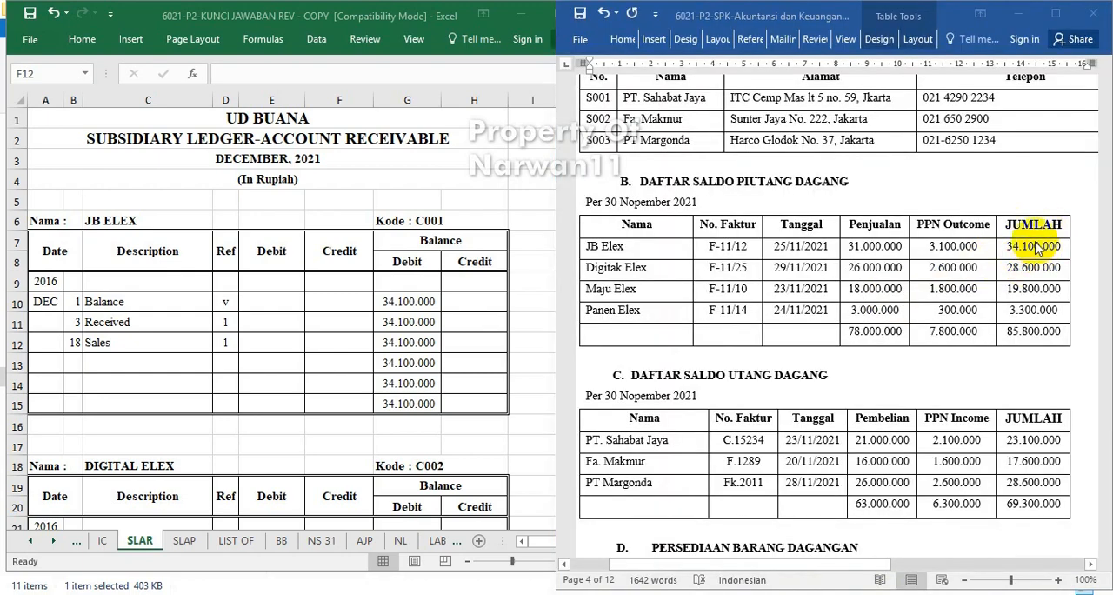
click(412, 275)
click(409, 297)
scroll(422, 300, down, 5)
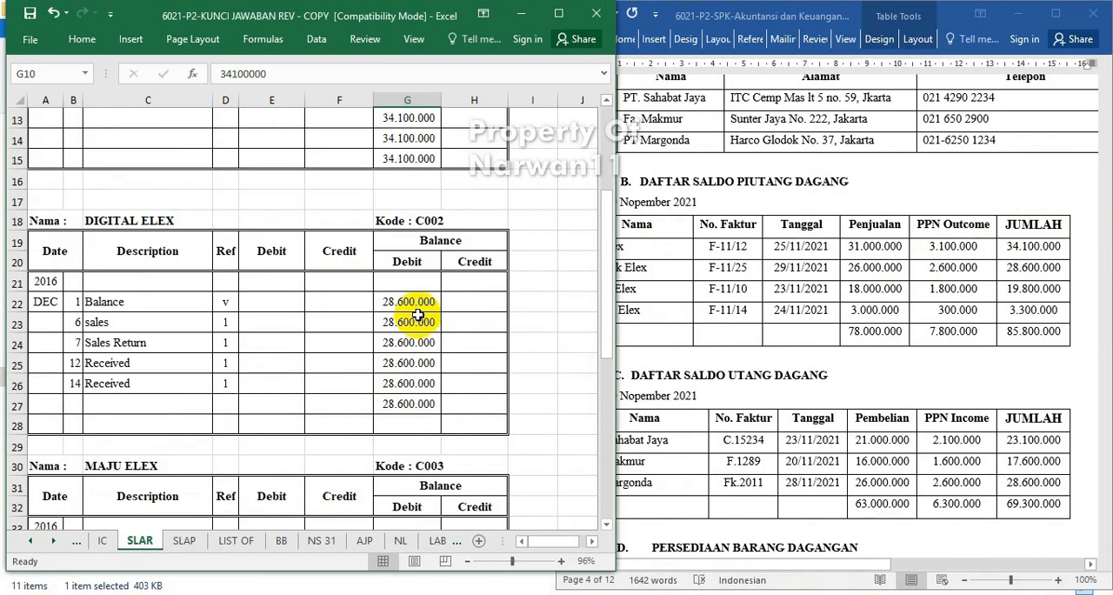
scroll(402, 460, down, 5)
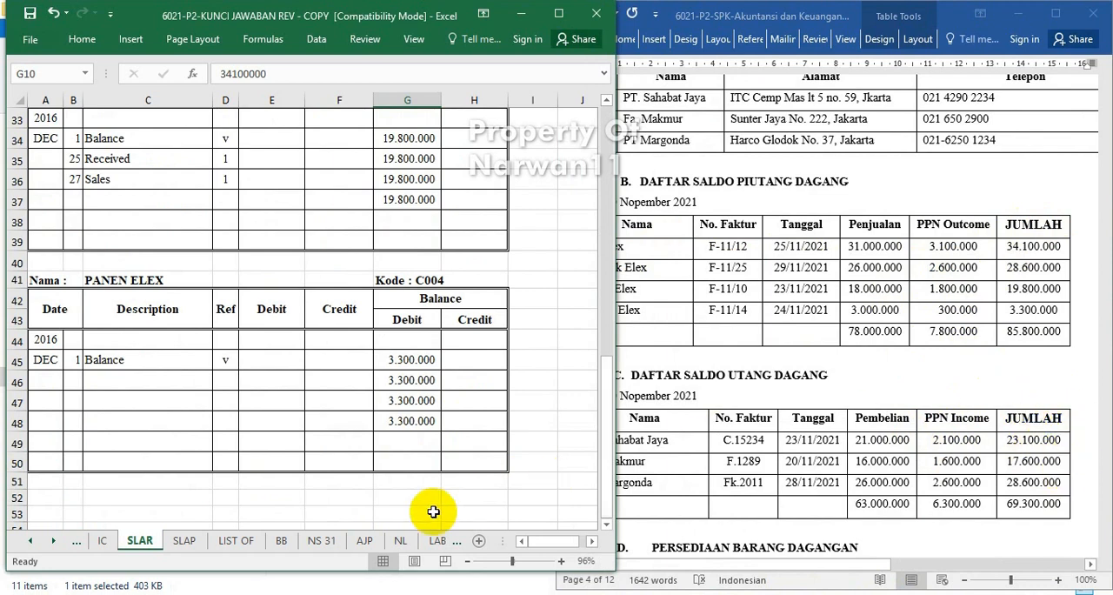
Review the PT SAHABAT JAYA and Fa. MAKMUR accounts in the accounts payable subsidiary ledger and return to the receivable ledger.
click(184, 540)
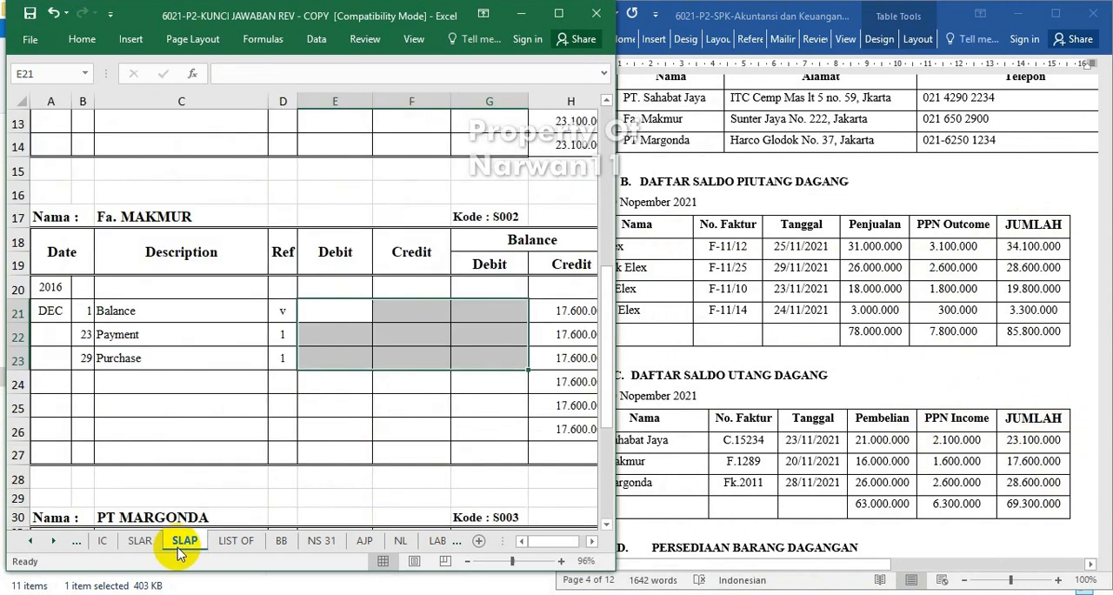
scroll(587, 348, up, 5)
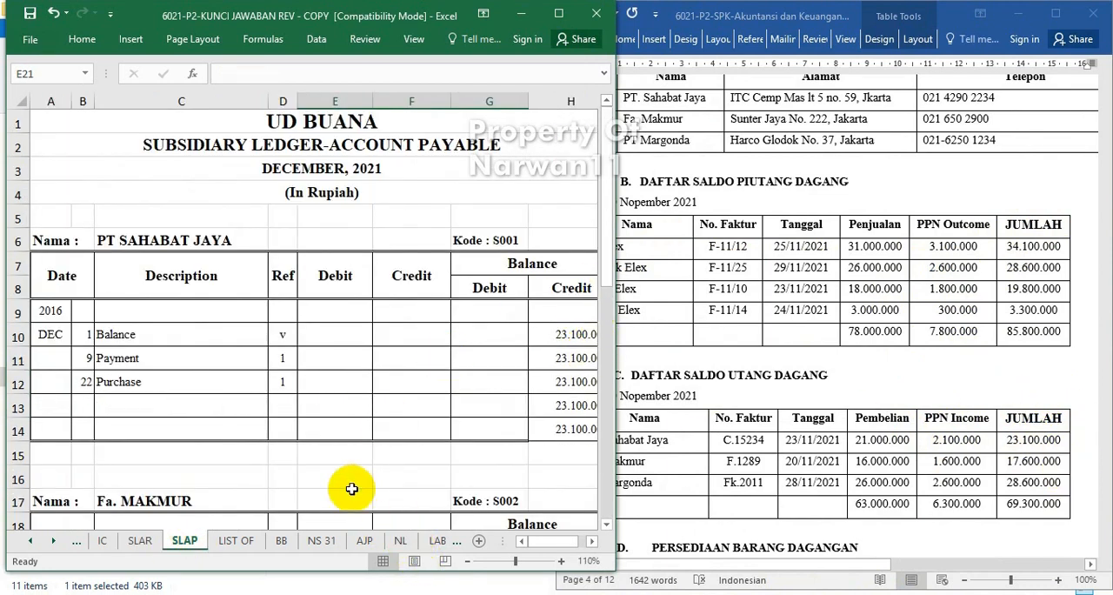
click(139, 541)
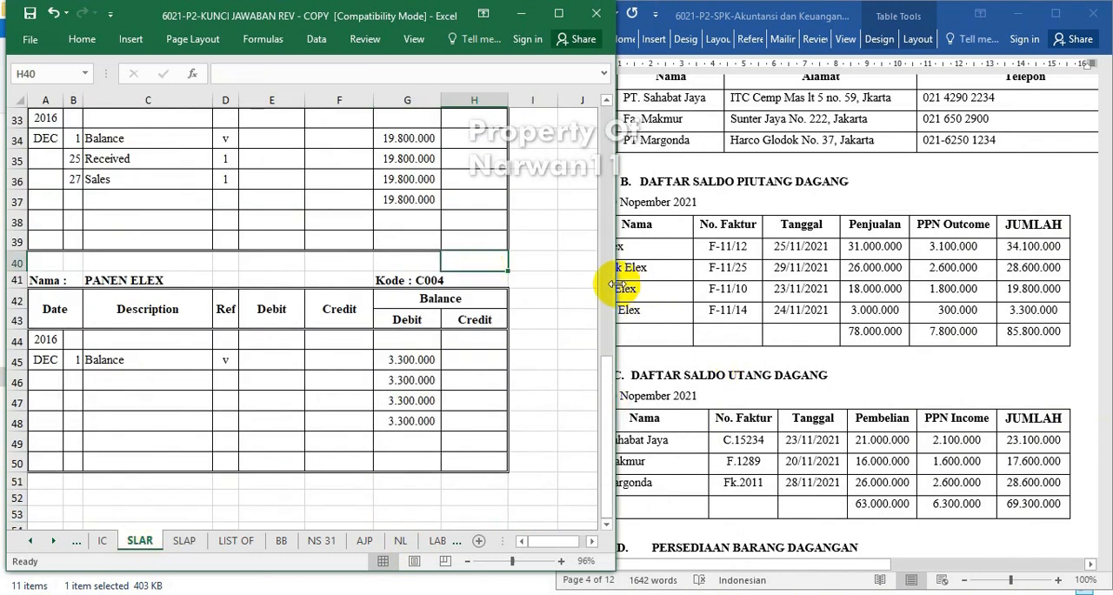
Widen the Excel window over the question paper and return to the JB ELEX account in the receivable ledger.
drag(615, 285, 707, 344)
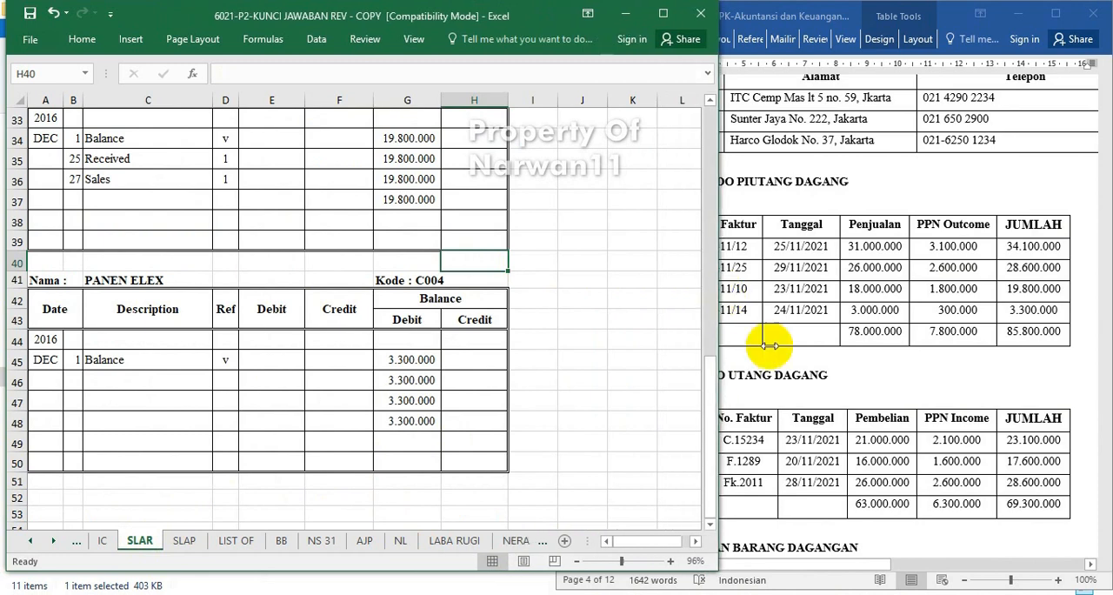
click(559, 382)
scroll(552, 396, up, 11)
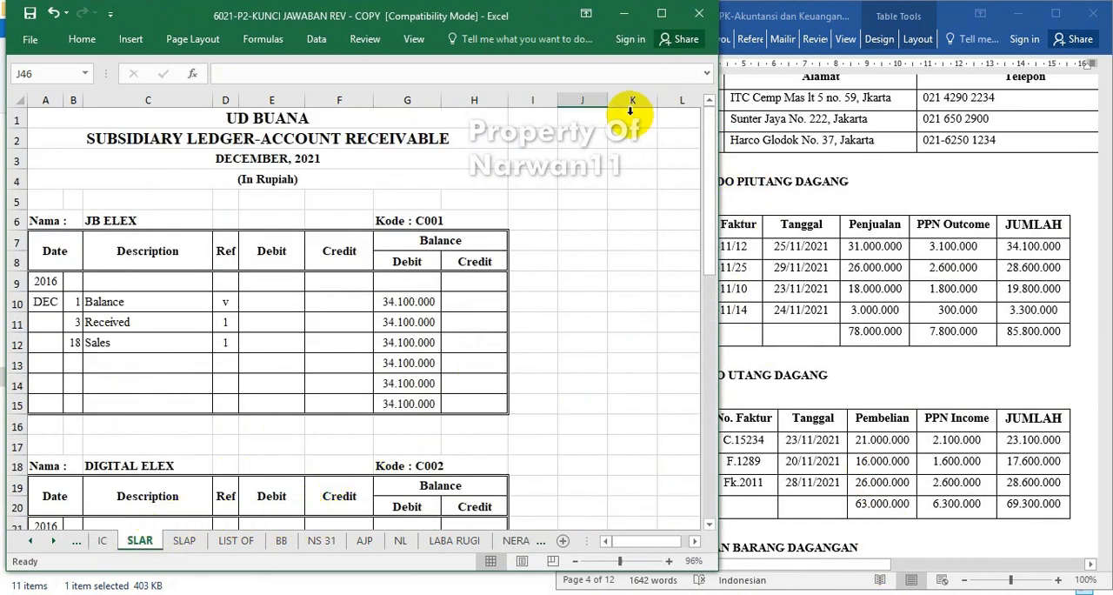
click(213, 301)
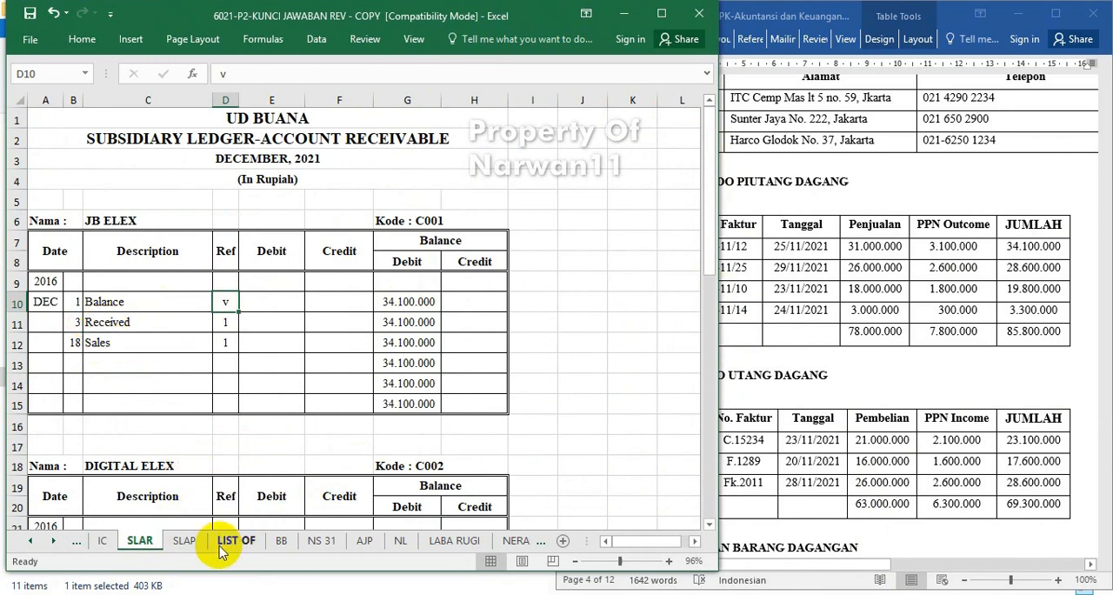
Link the credit of JB ELEX's 3 December Received row to cell J10 of the cash receipt journal sheet CRJ.
click(27, 541)
click(27, 540)
click(26, 541)
click(27, 541)
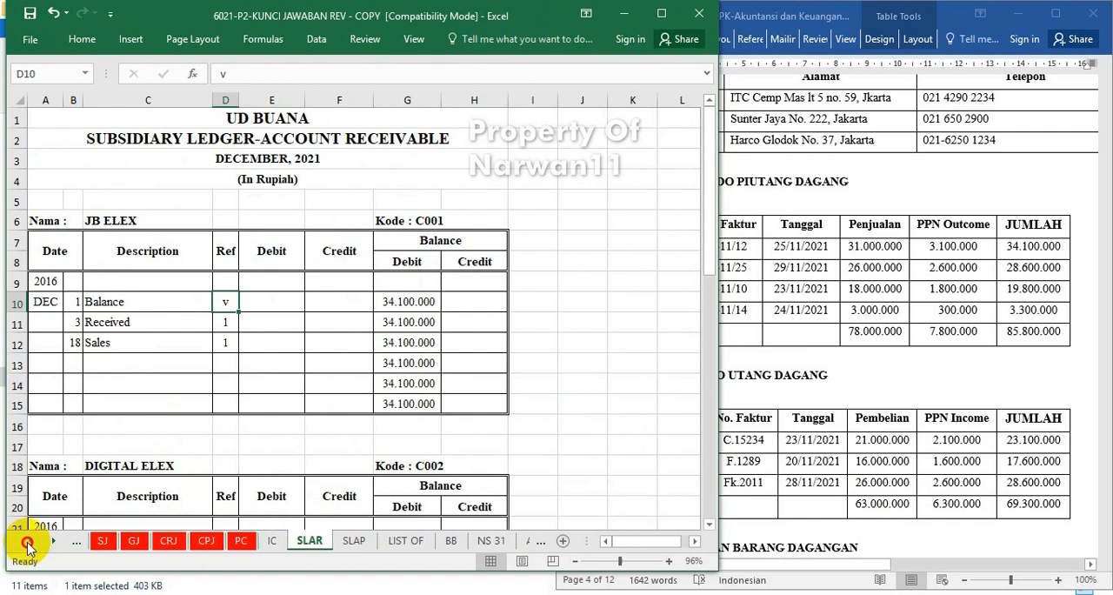
click(299, 303)
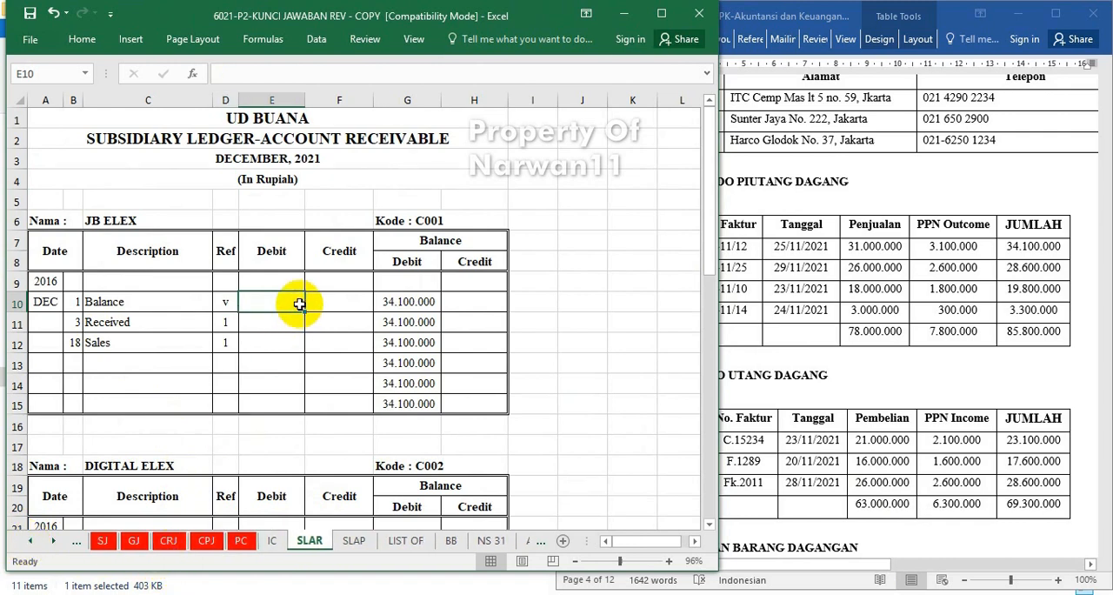
click(339, 325)
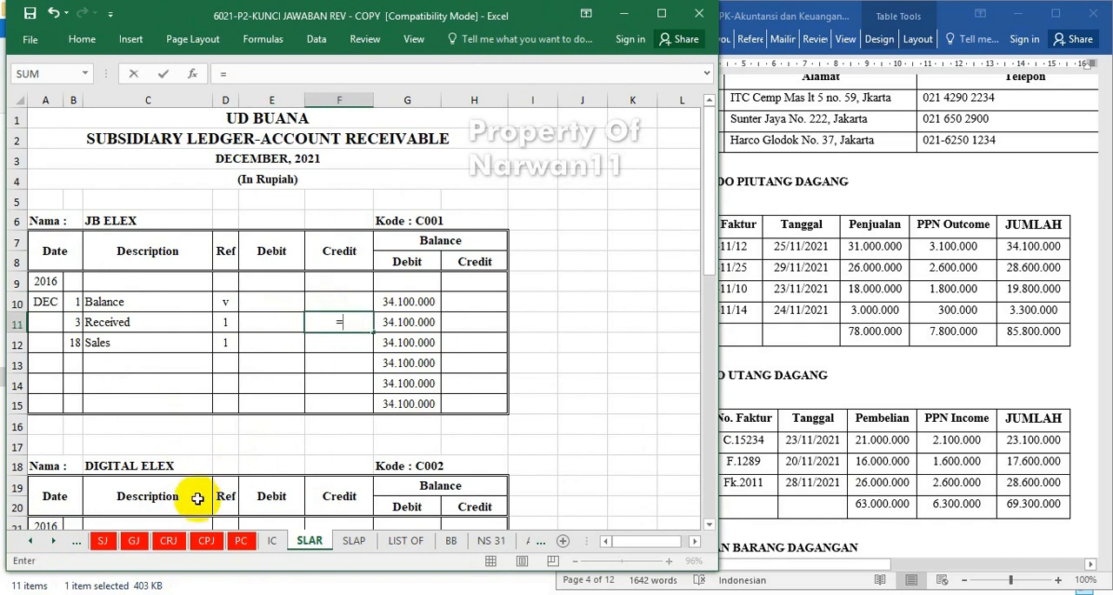
click(170, 541)
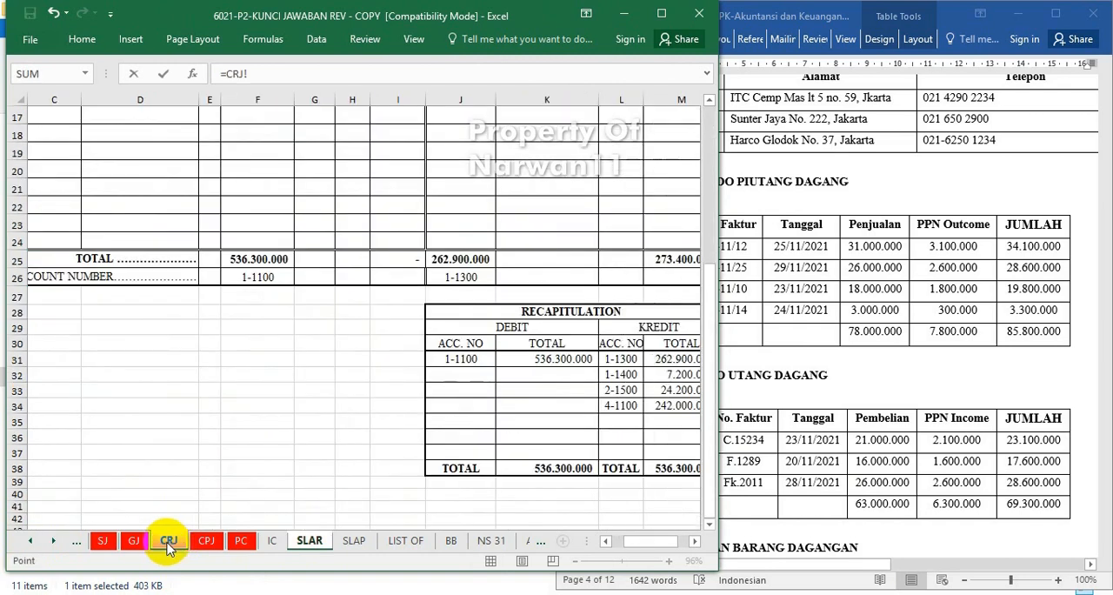
scroll(194, 487, up, 8)
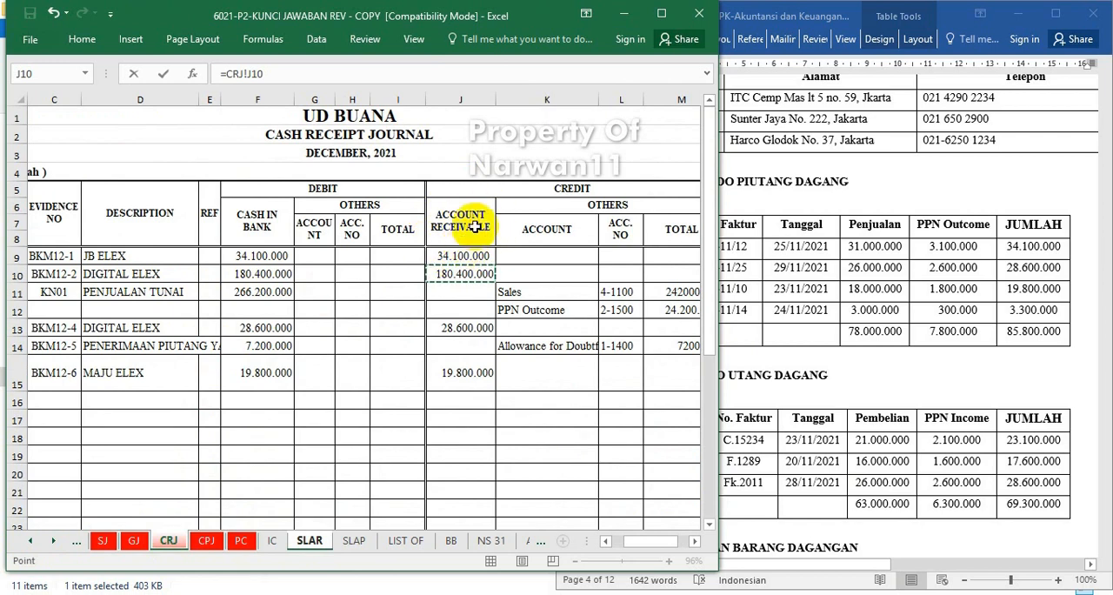
key(Return)
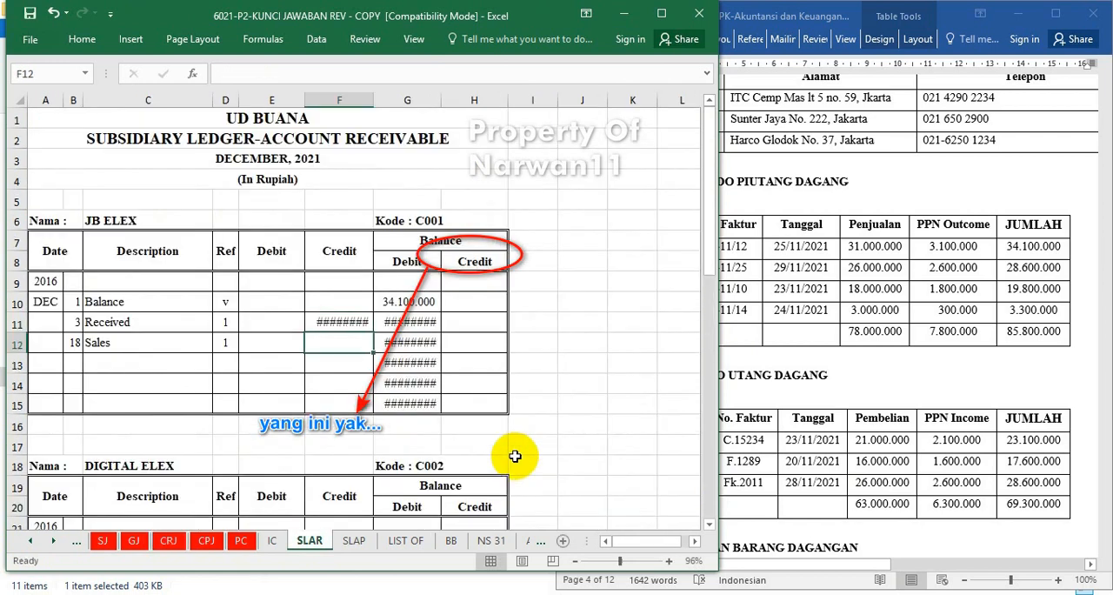
Widen the Credit column and both Balance columns of the receivable ledger so the large amounts fit.
mouse_move(441, 103)
mouse_down()
mouse_move(442, 93)
mouse_move(458, 97)
mouse_up()
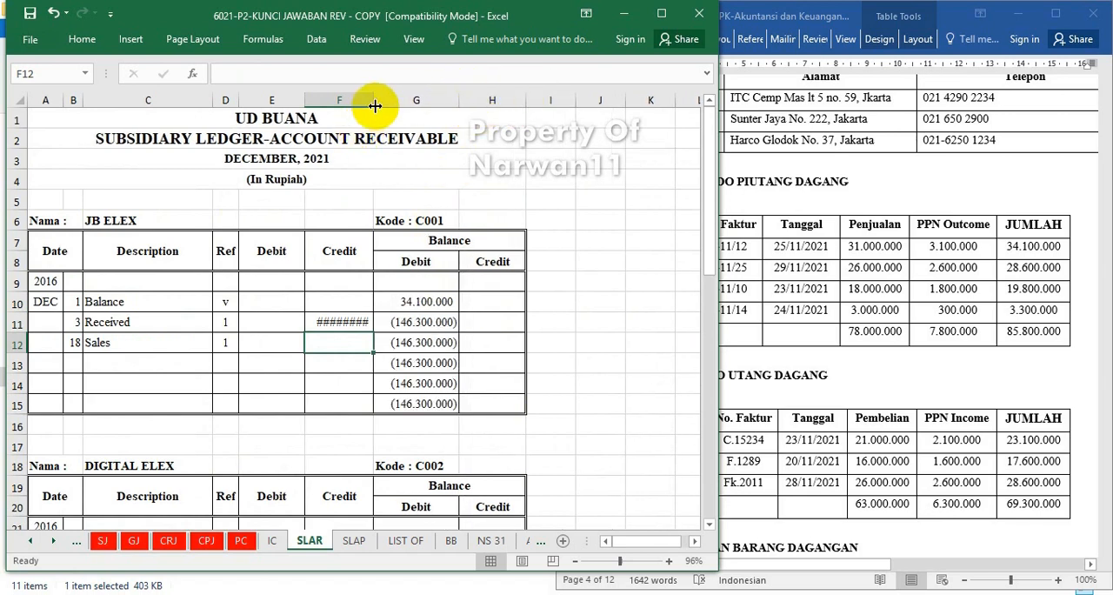
drag(374, 103, 385, 99)
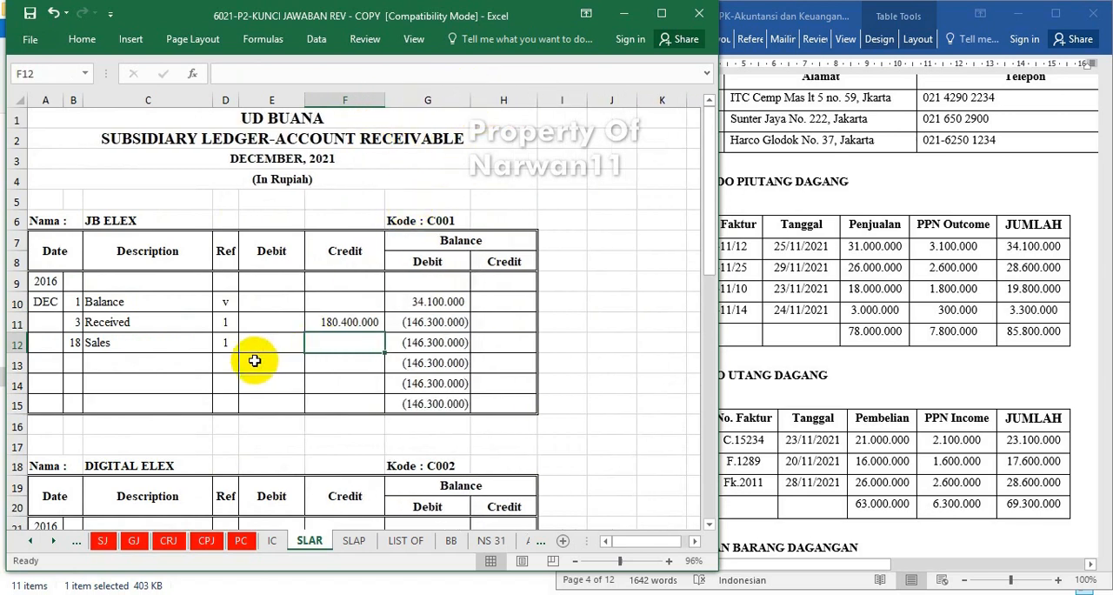
drag(537, 103, 561, 101)
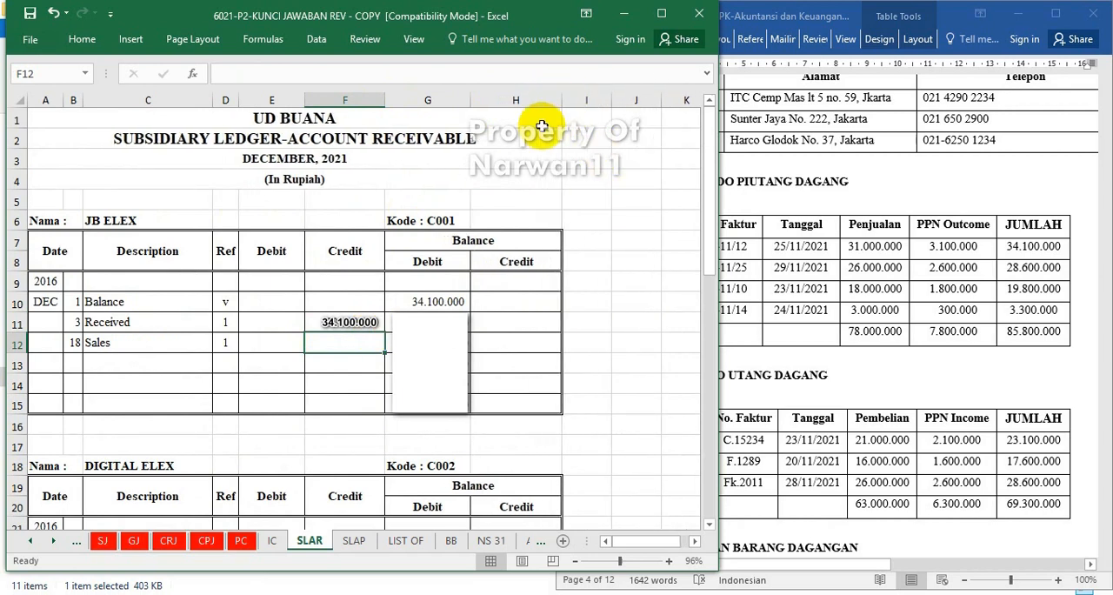
Link the debit of JB ELEX's 18 December Sales row to its account receivable amount in the sales journal sheet SJ.
click(272, 340)
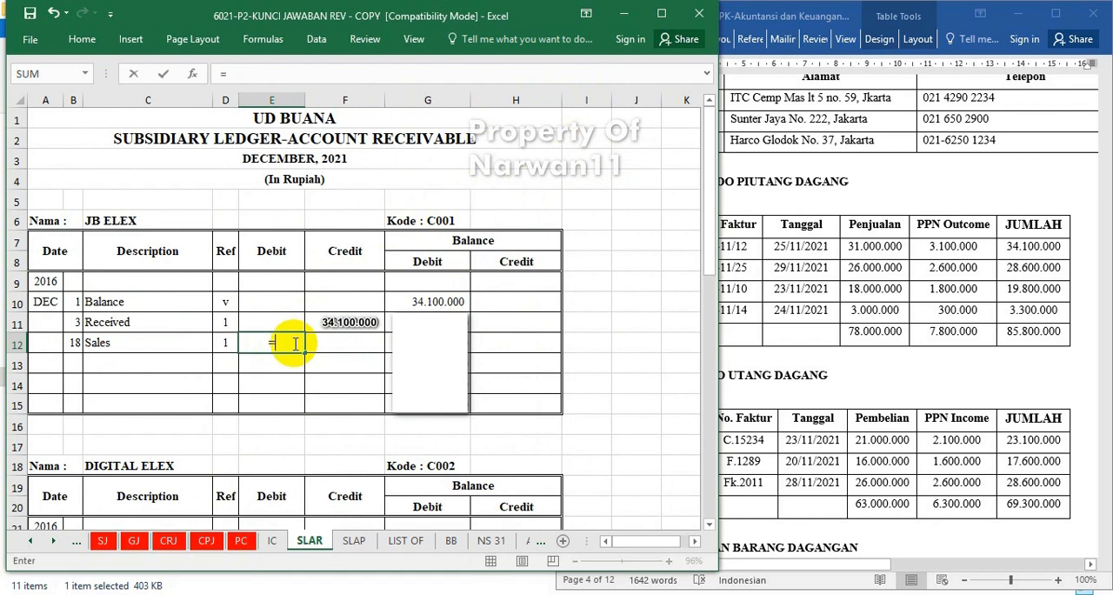
click(102, 541)
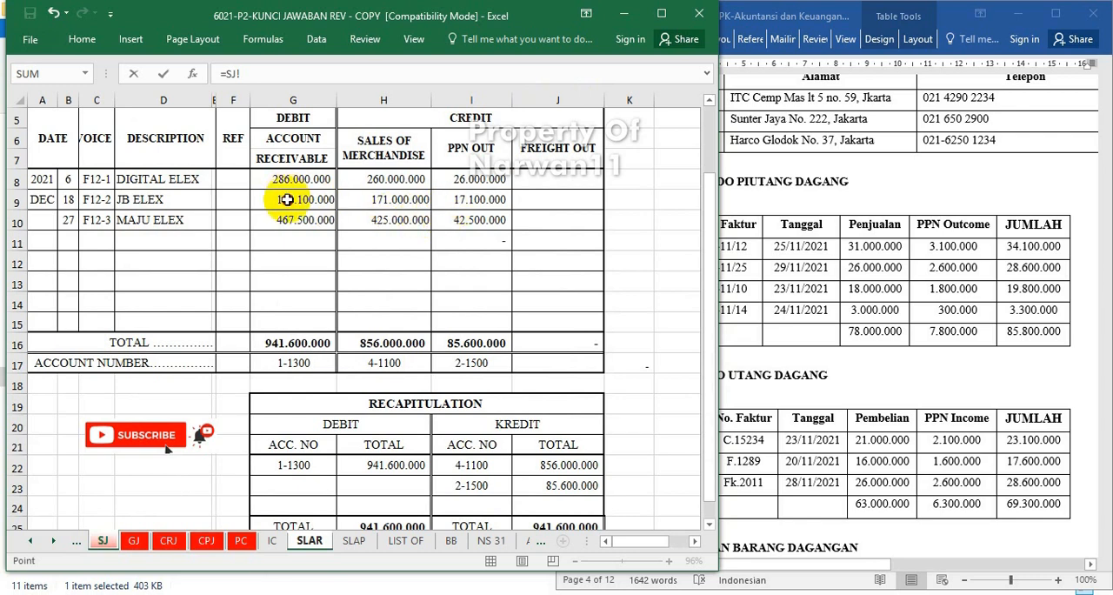
key(Return)
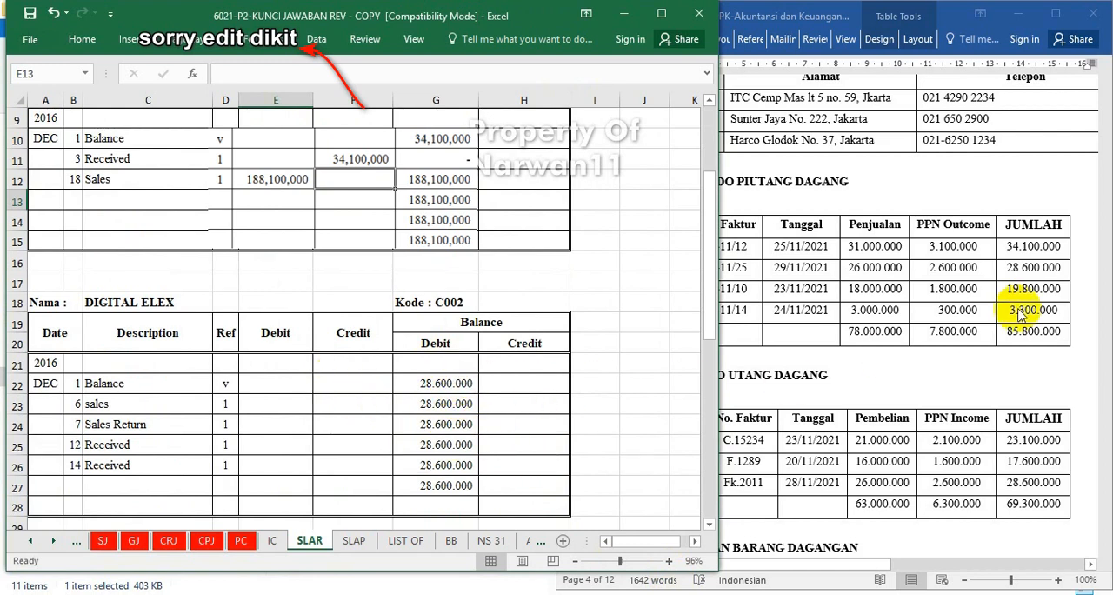
Enlarge the receivable ledger view to 110% and widen its Debit column E slightly.
click(669, 561)
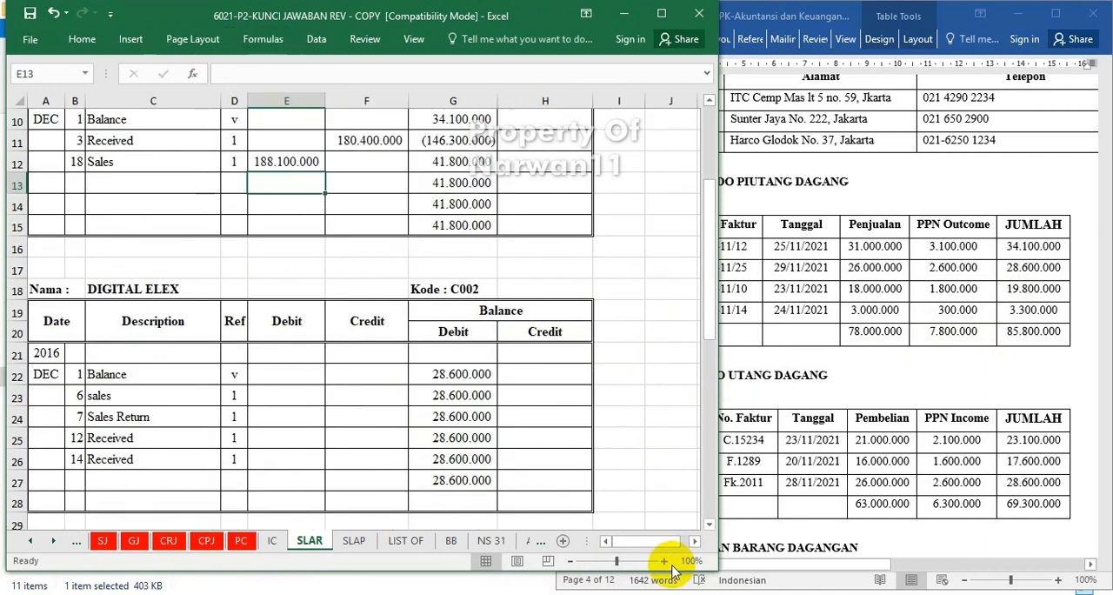
click(669, 561)
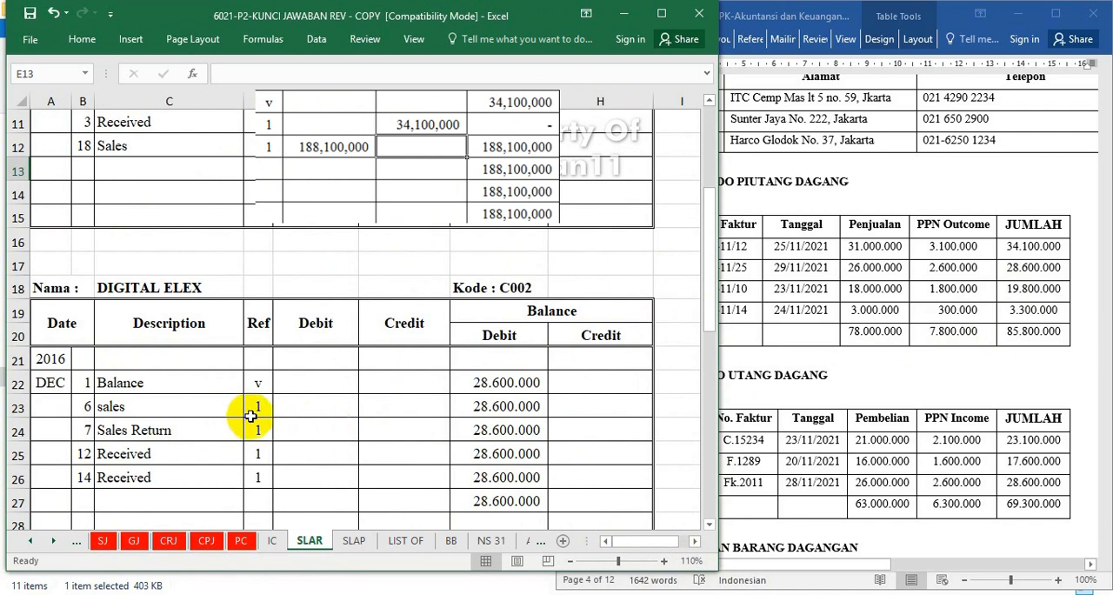
click(406, 402)
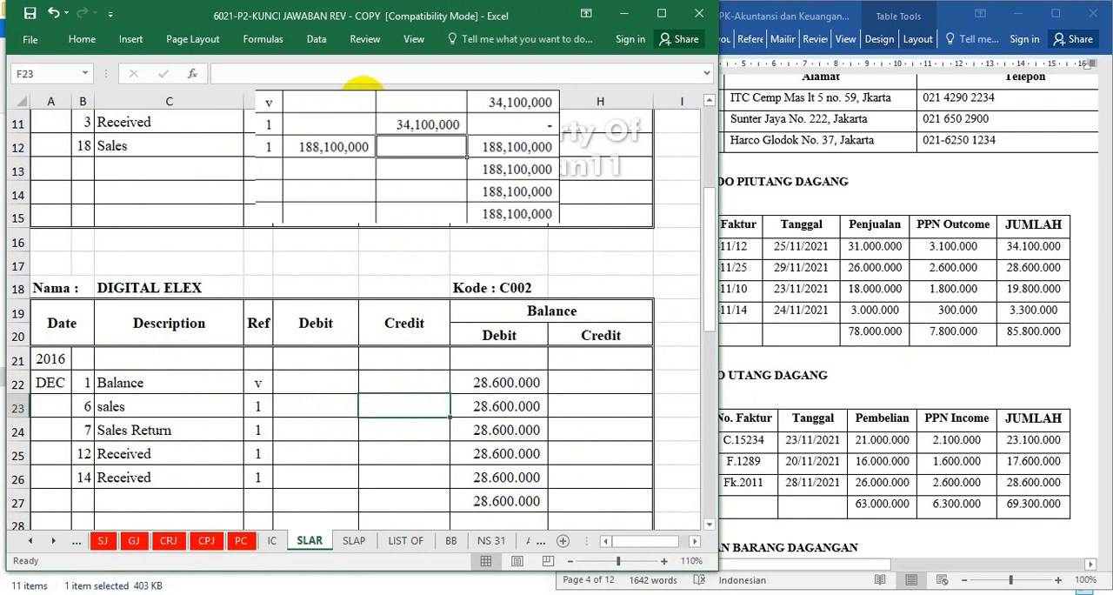
drag(359, 88, 372, 89)
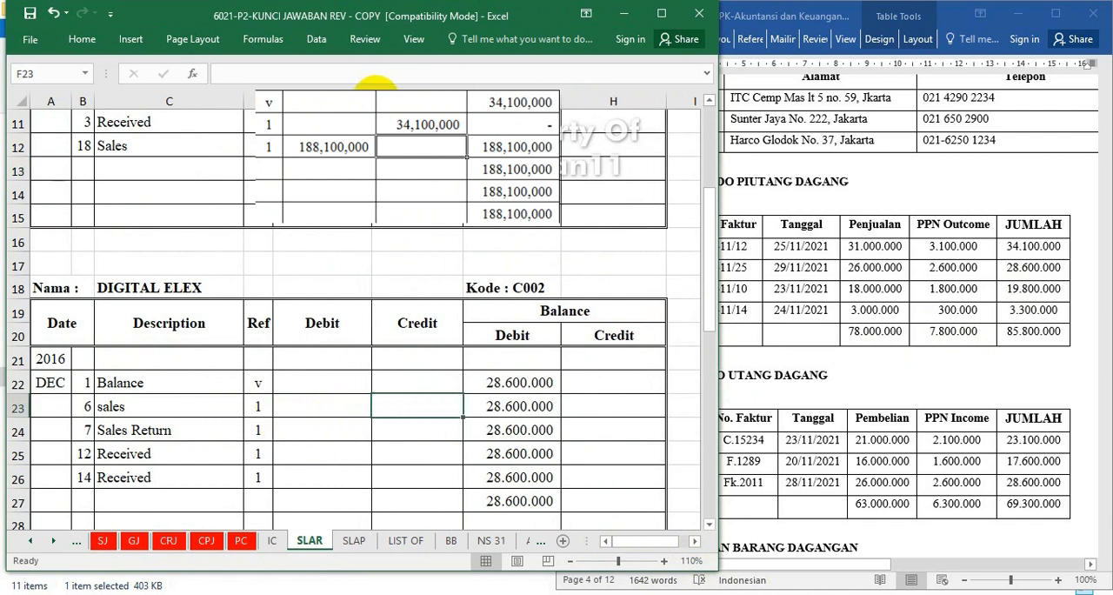
Link the debit of DIGITAL ELEX's 6 December sales row to cell G8 of the sales journal sheet SJ.
click(321, 405)
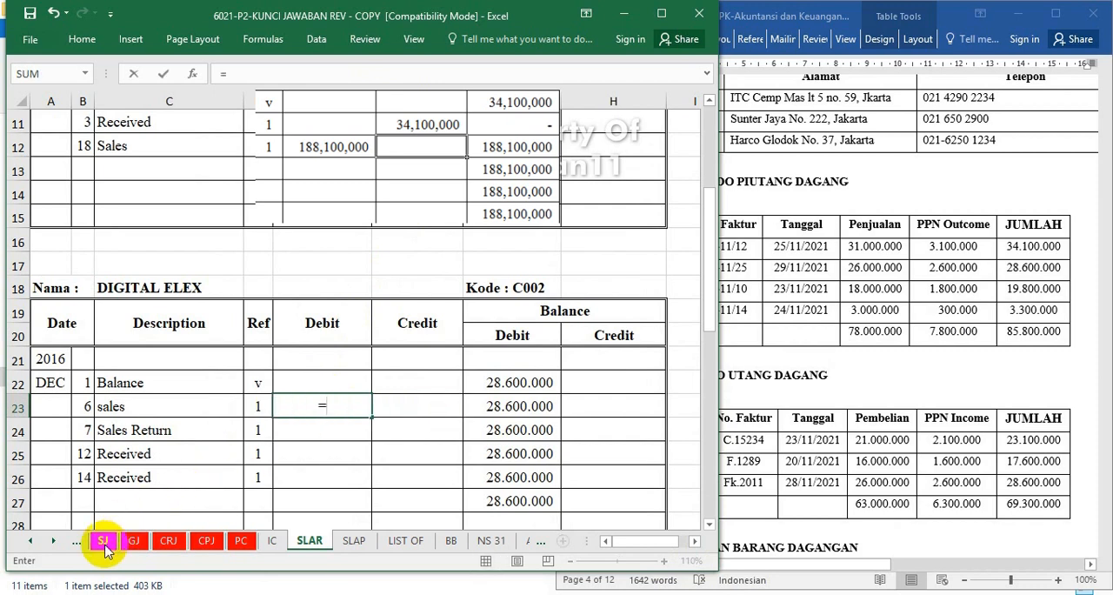
click(103, 541)
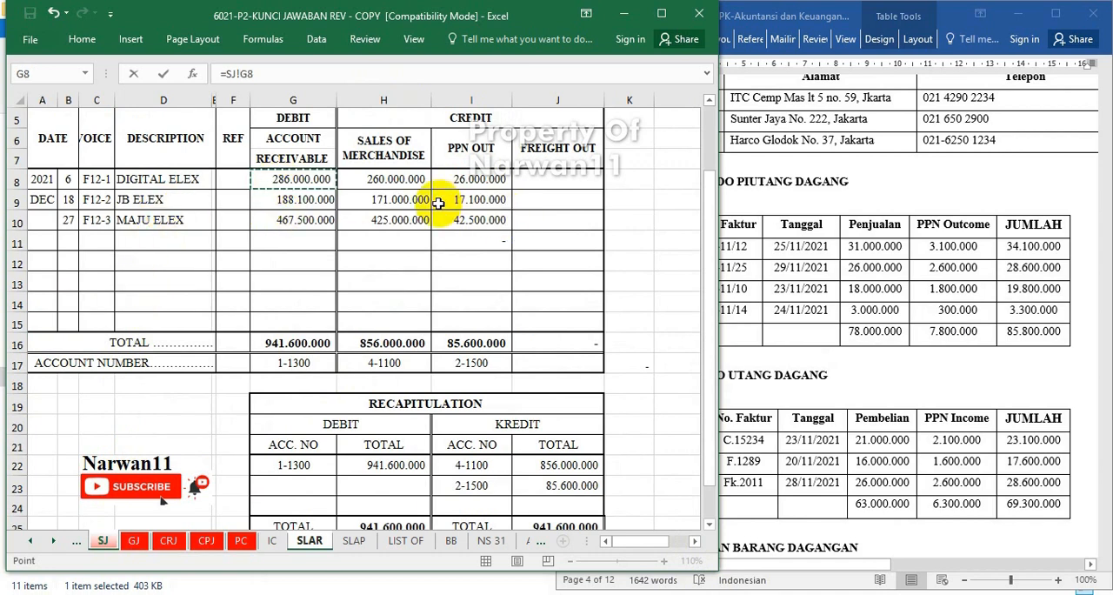
key(Return)
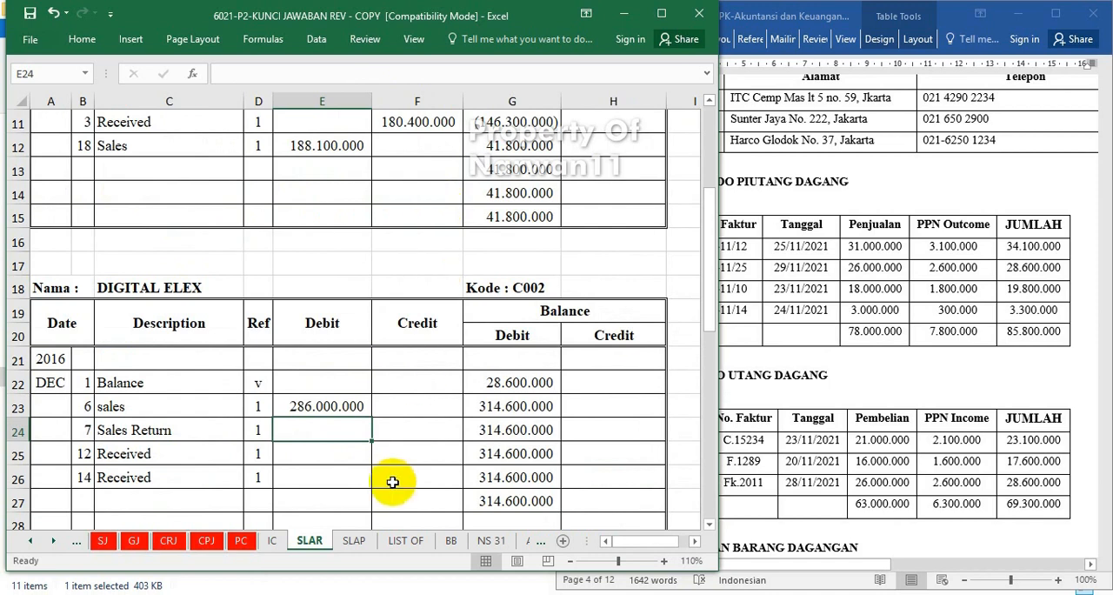
Widen Credit column F slightly and link DIGITAL ELEX's 7 December Sales Return credit to its Accounts Receivable credit in general journal sheet GJ.
click(407, 425)
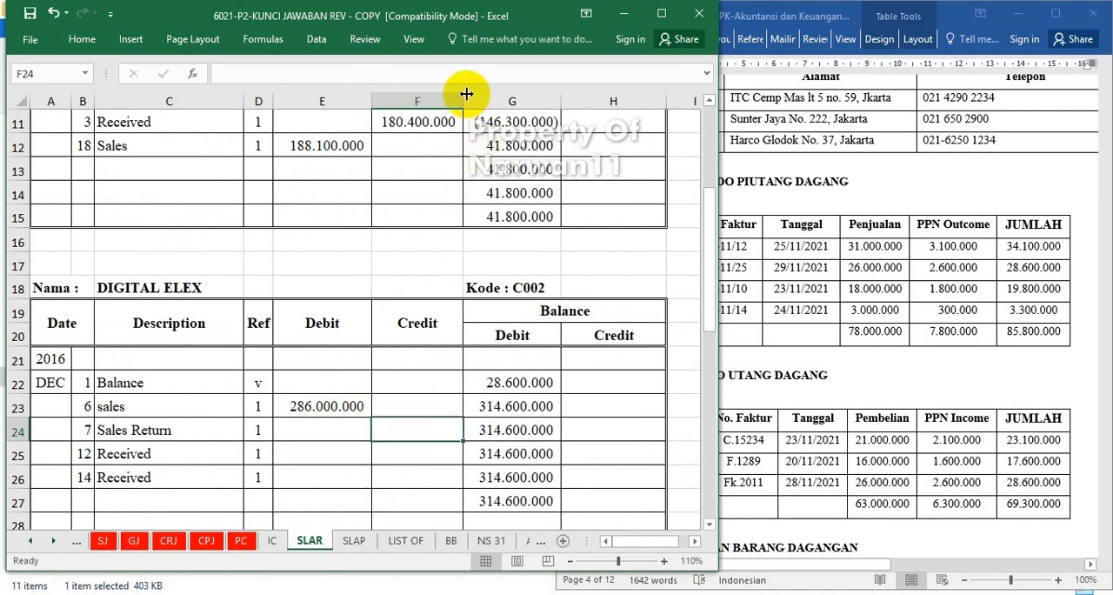
drag(463, 95, 469, 98)
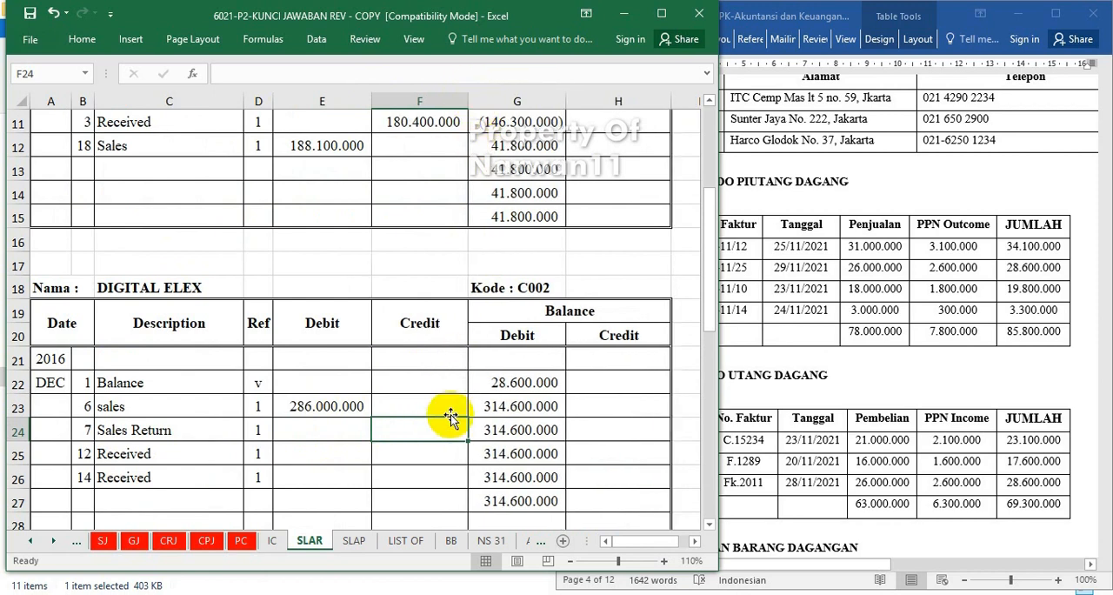
text(=)
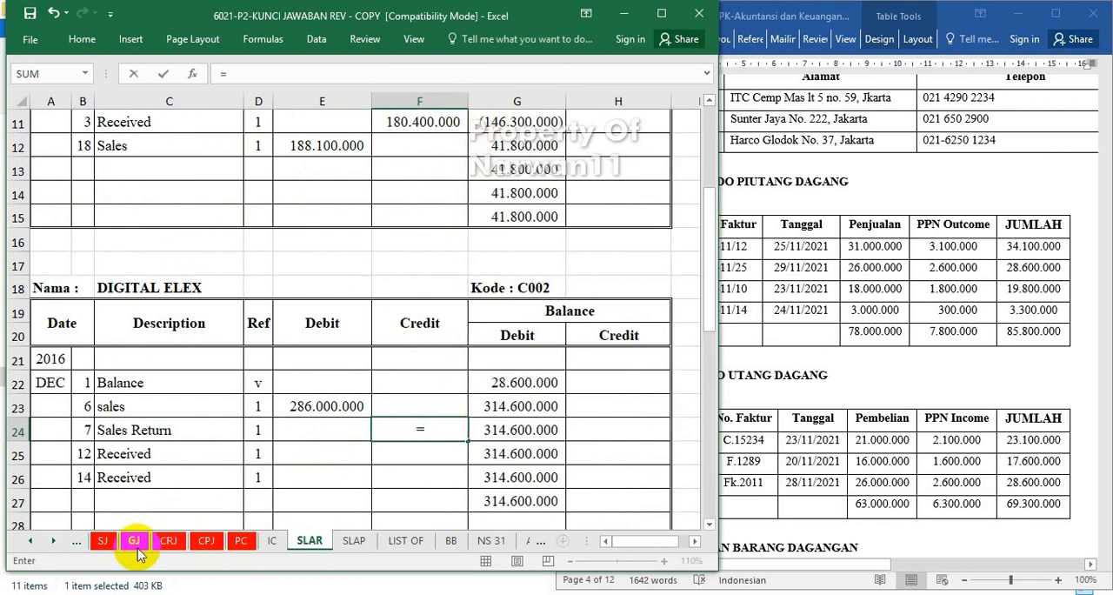
click(134, 546)
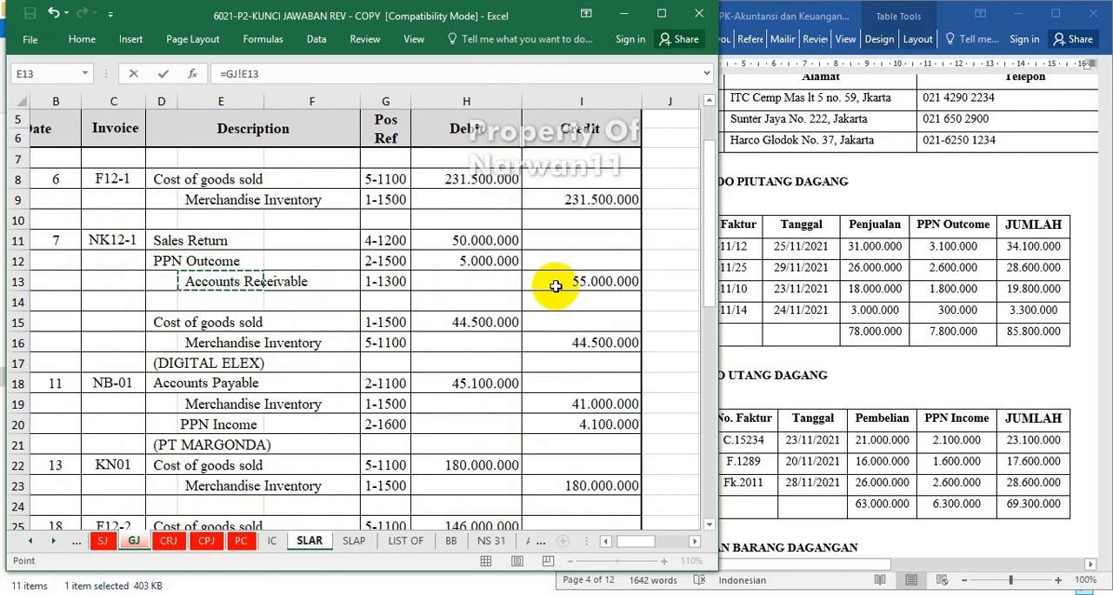
key(Return)
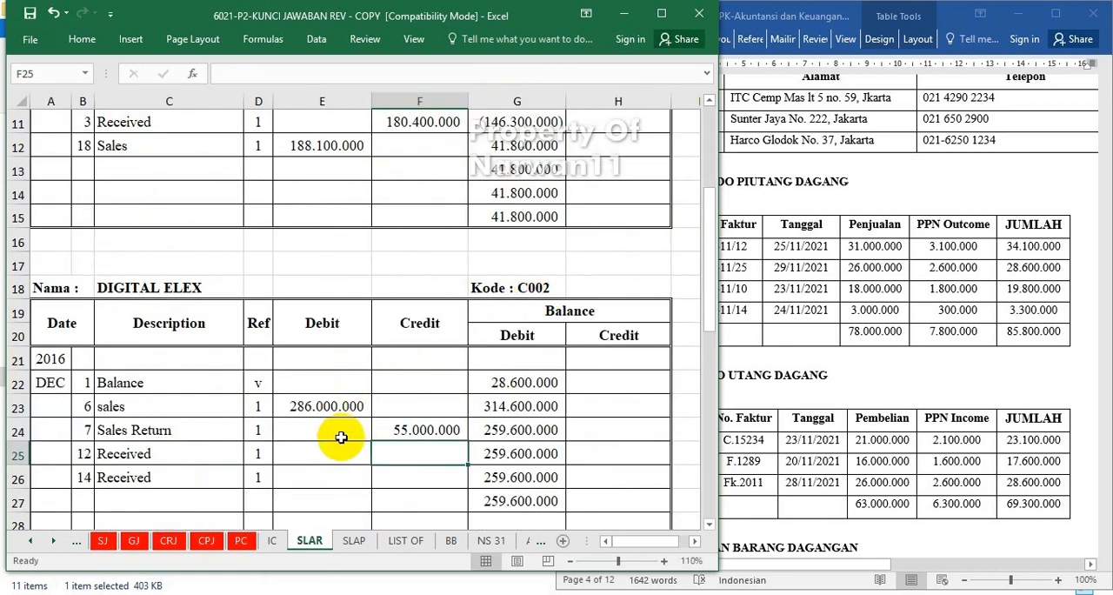
Link the credits of DIGITAL ELEX's 12 and 14 December Received rows to their account receivable amounts in the cash receipt journal sheet CRJ.
click(308, 454)
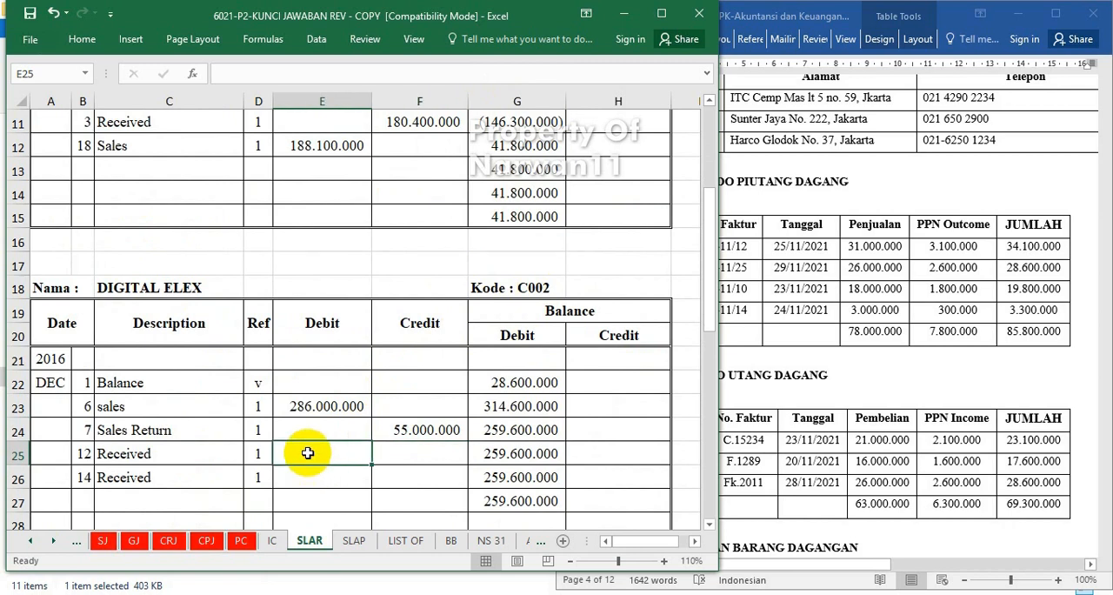
key(Tab)
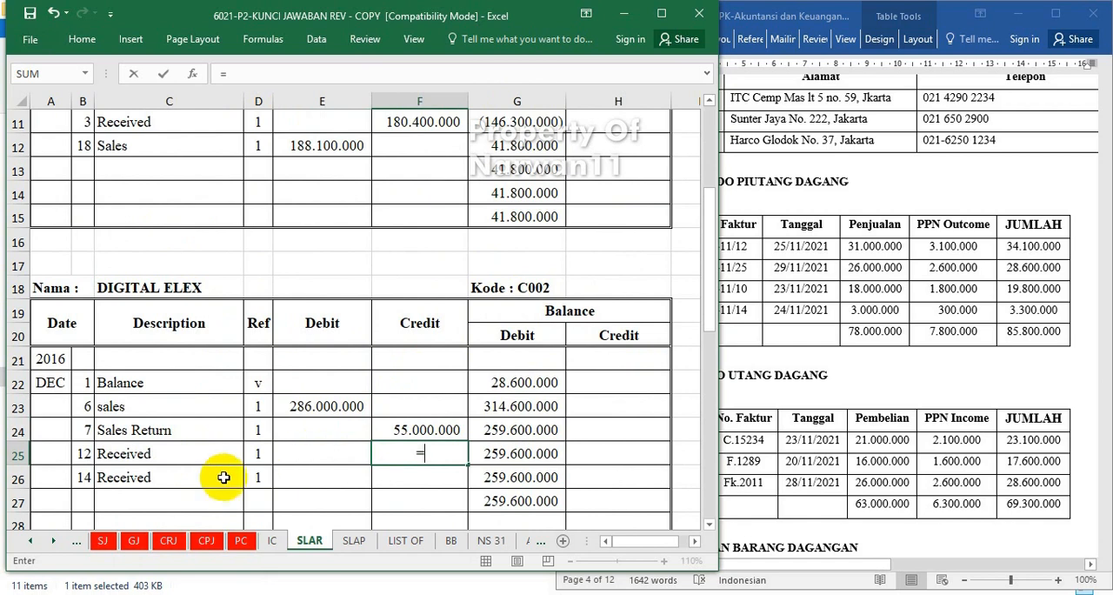
click(168, 540)
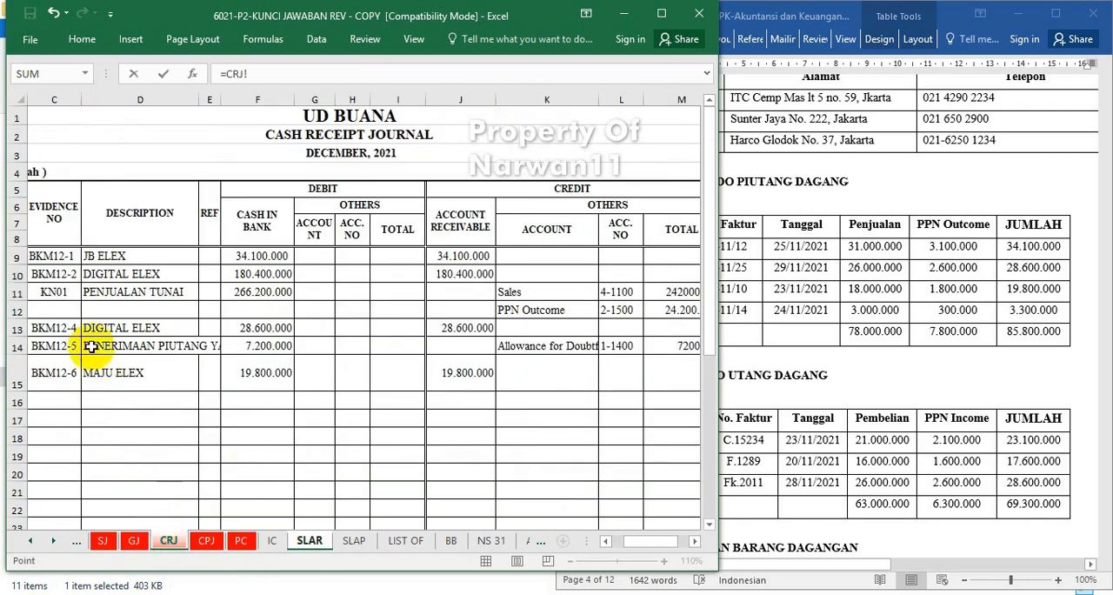
mouse_move(623, 541)
mouse_down()
mouse_move(635, 541)
mouse_move(621, 539)
mouse_up()
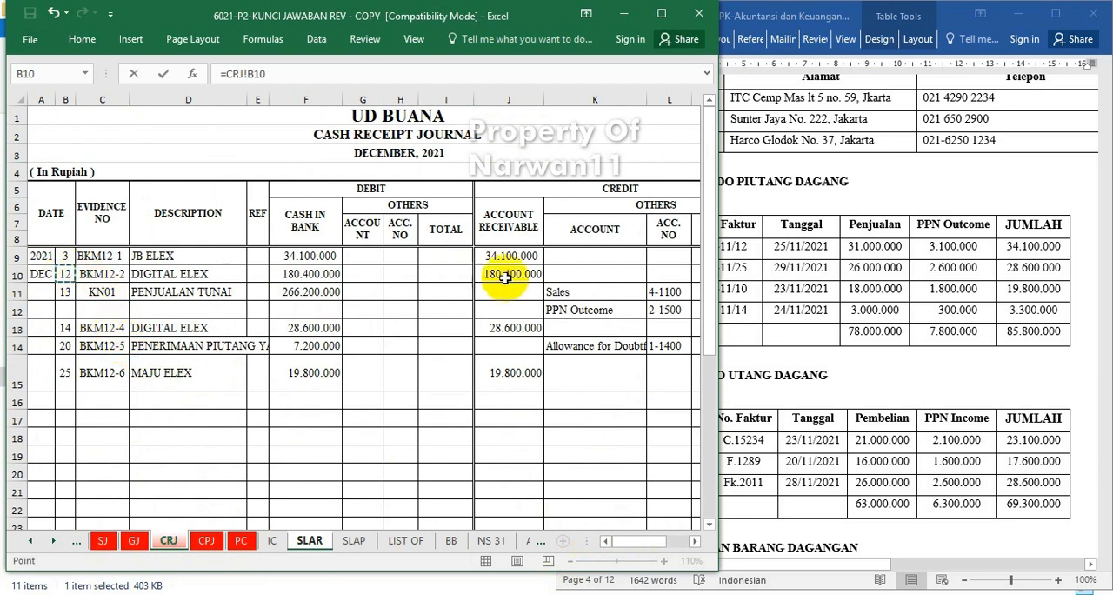
key(Return)
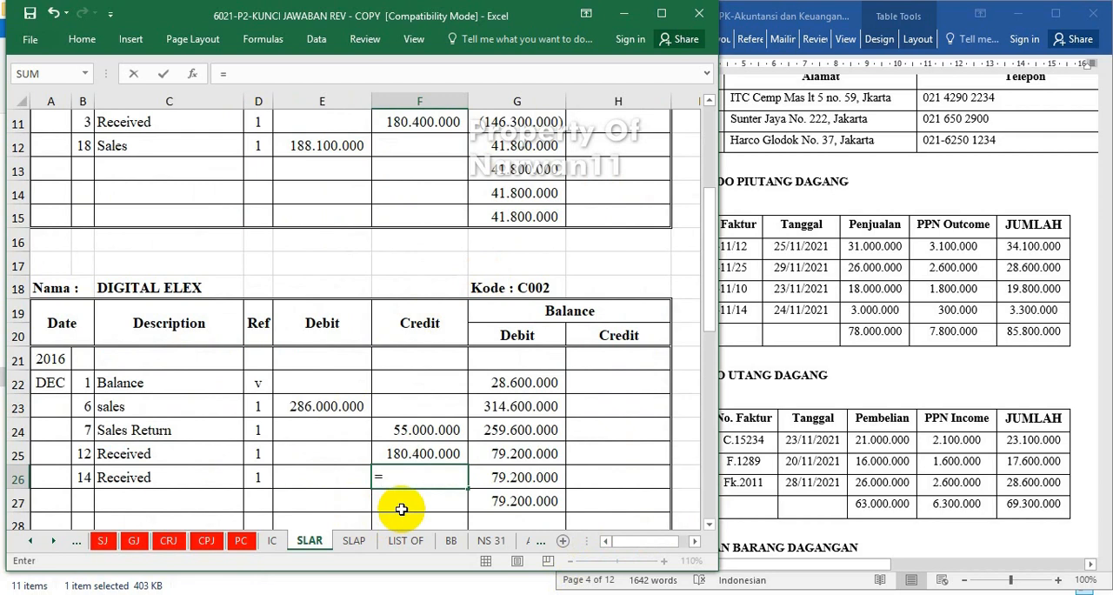
click(166, 540)
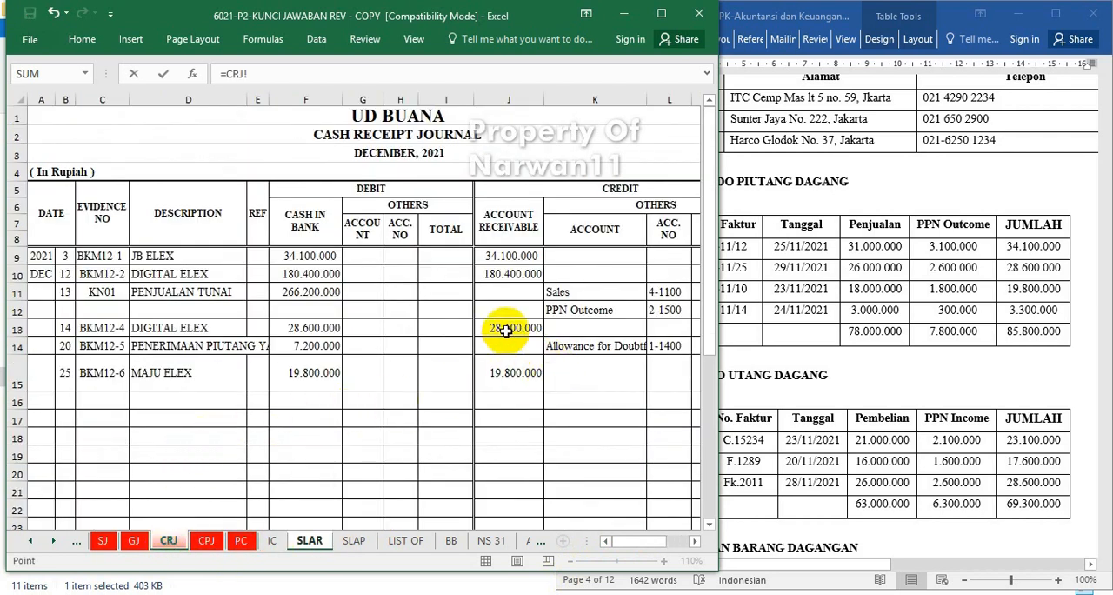
key(Return)
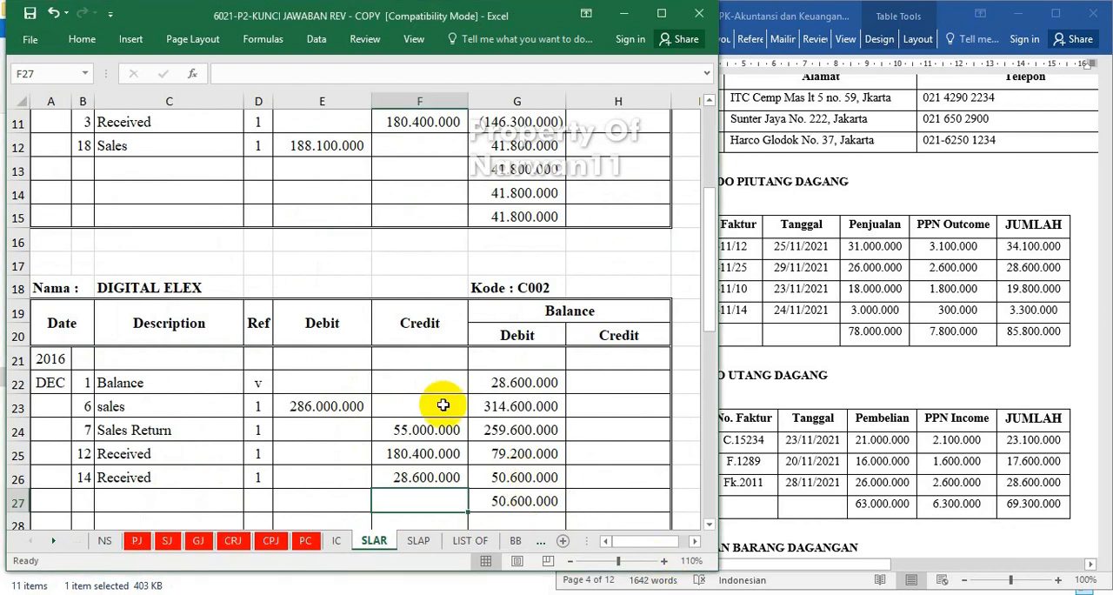
Link the credit of MAJU ELEX's 25 December Received row to its receipt amount in the cash receipt journal sheet CRJ.
scroll(442, 404, down, 5)
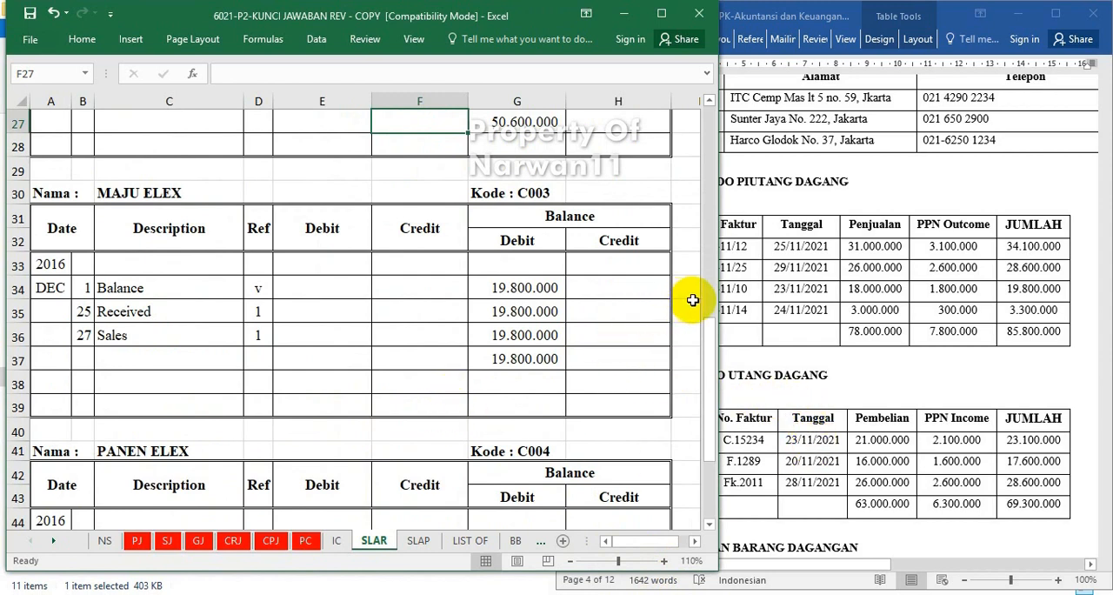
click(500, 313)
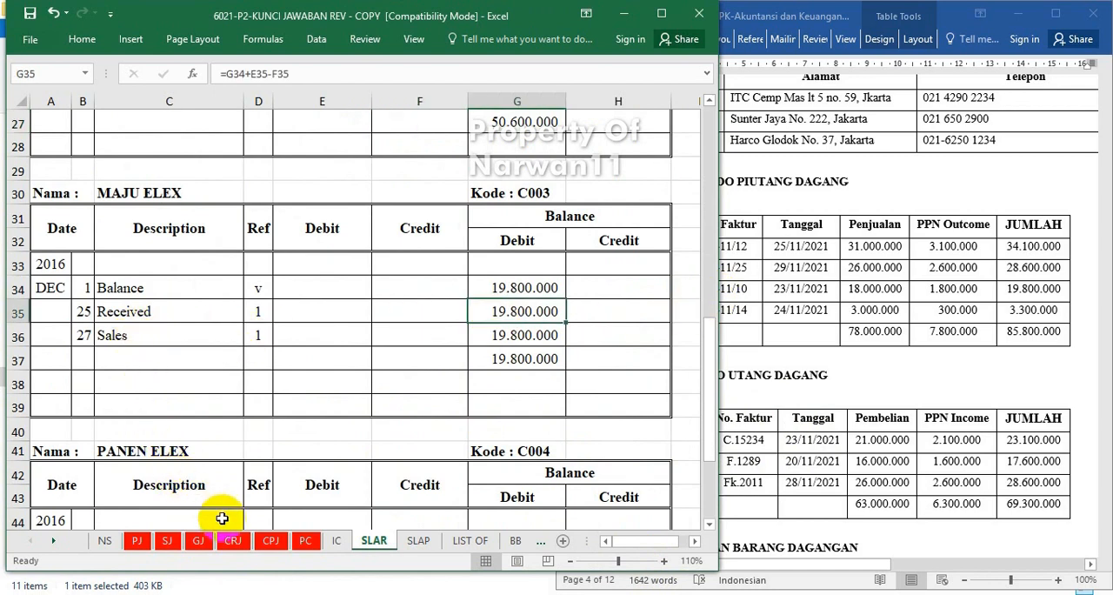
click(232, 541)
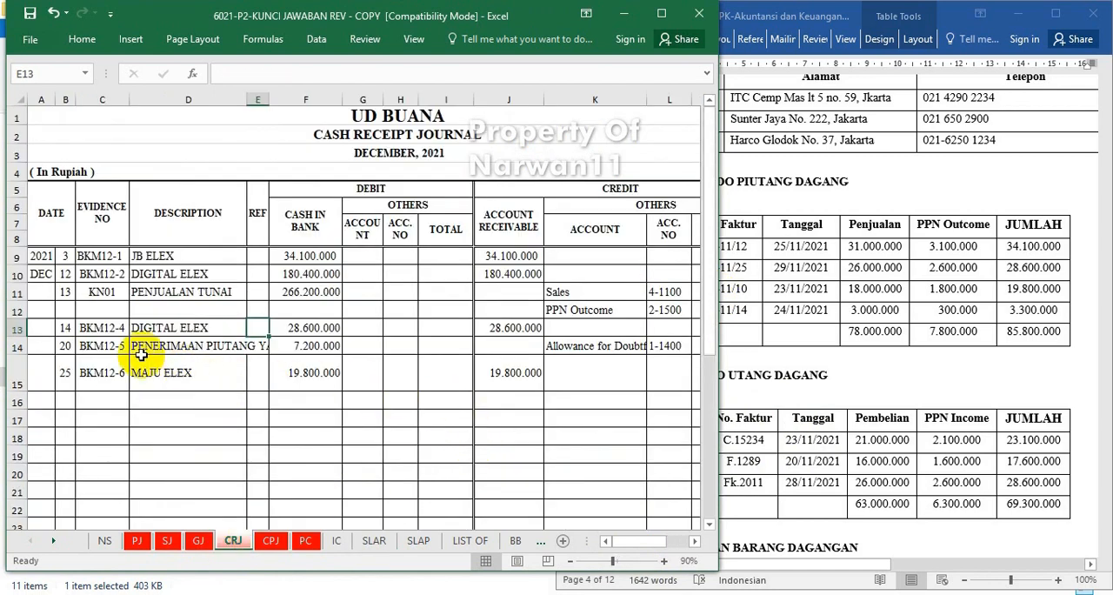
click(373, 541)
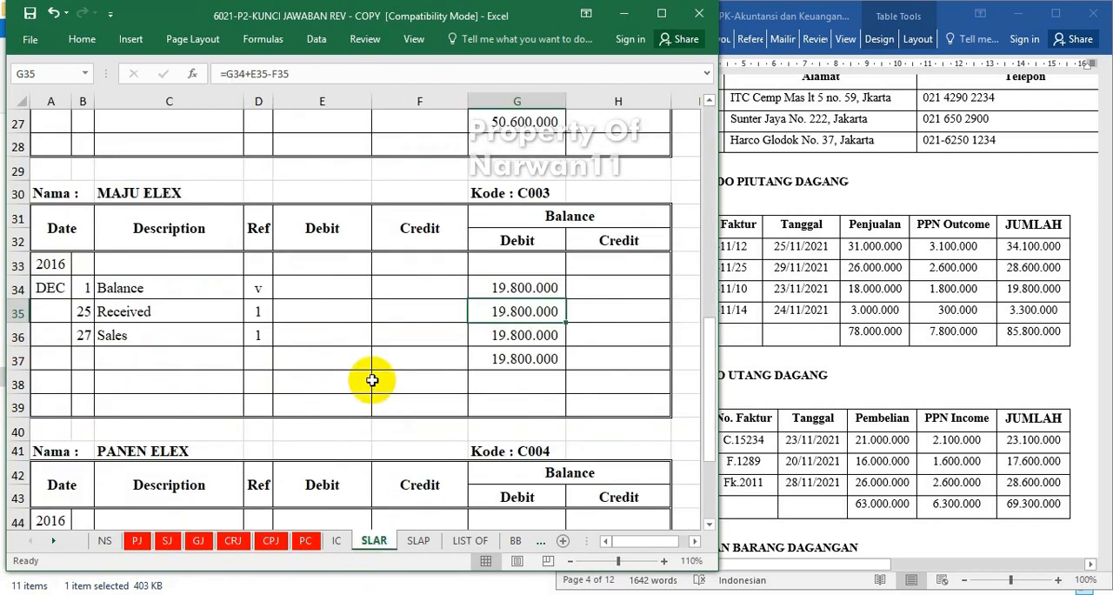
click(410, 318)
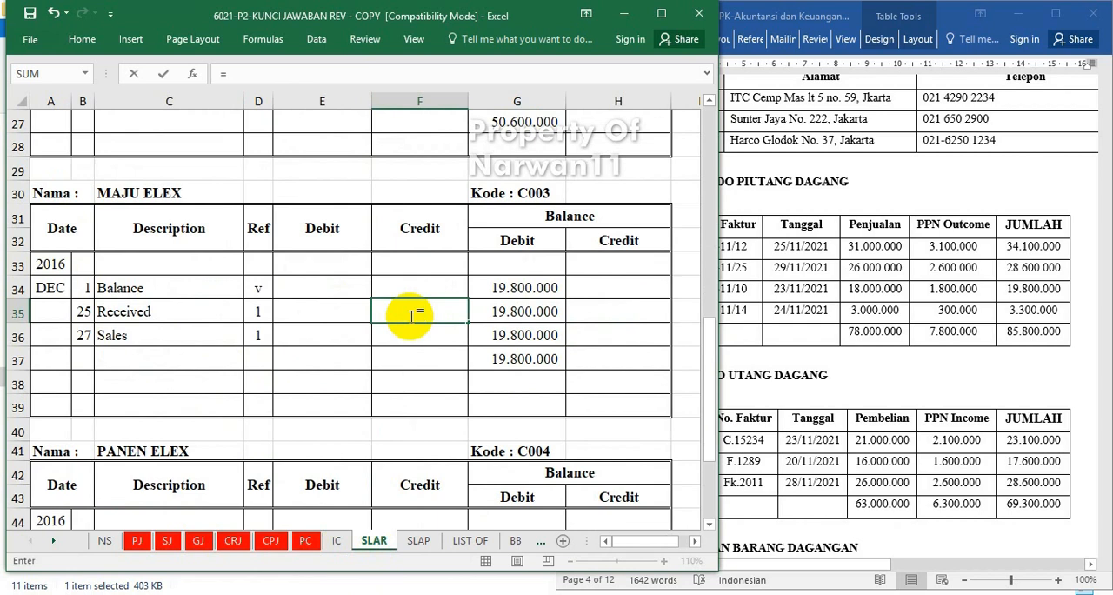
click(233, 543)
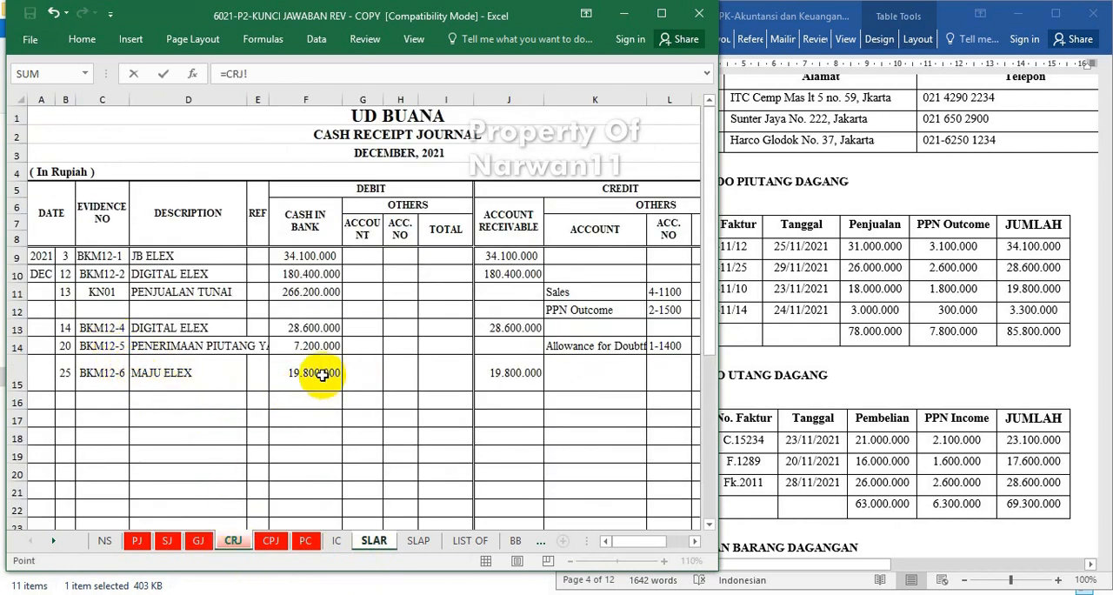
key(Return)
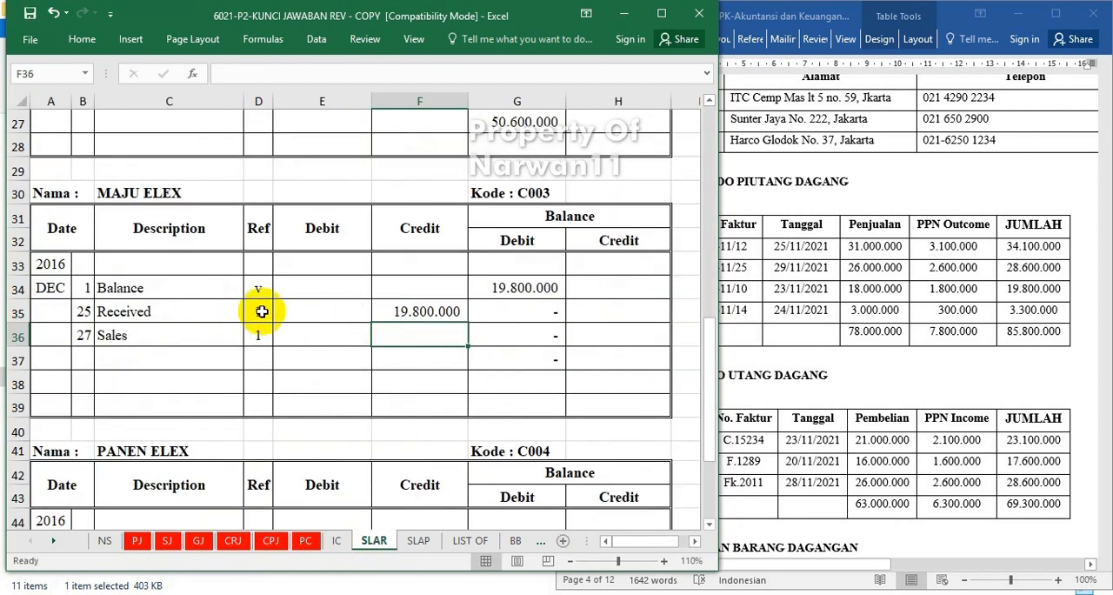
Link the debit of MAJU ELEX's 27 December Sales row to cell G10 of the sales journal sheet SJ.
drag(261, 312, 259, 335)
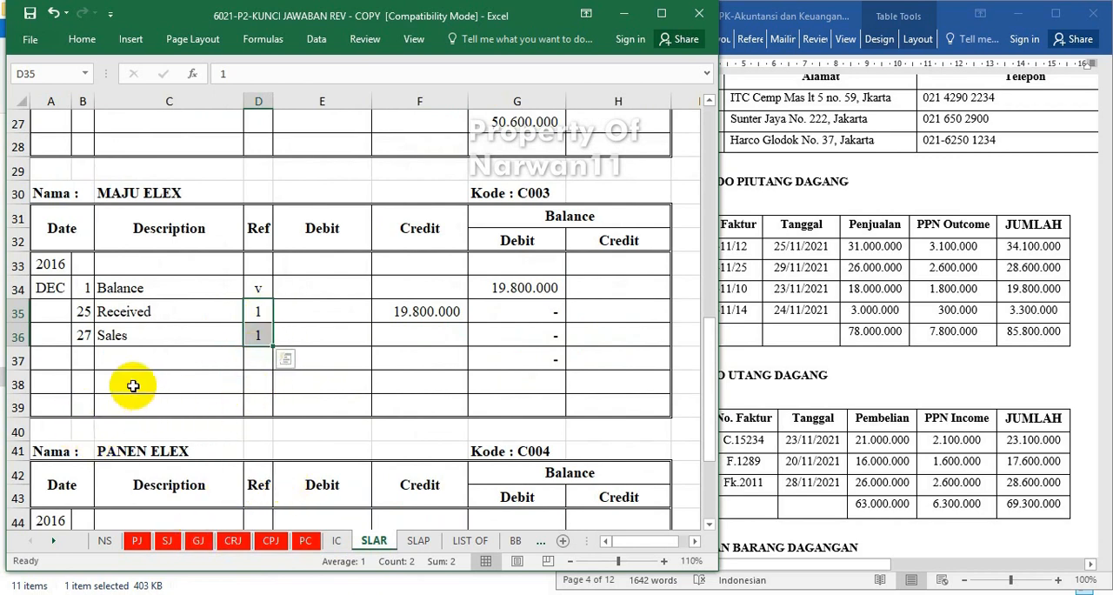
click(117, 316)
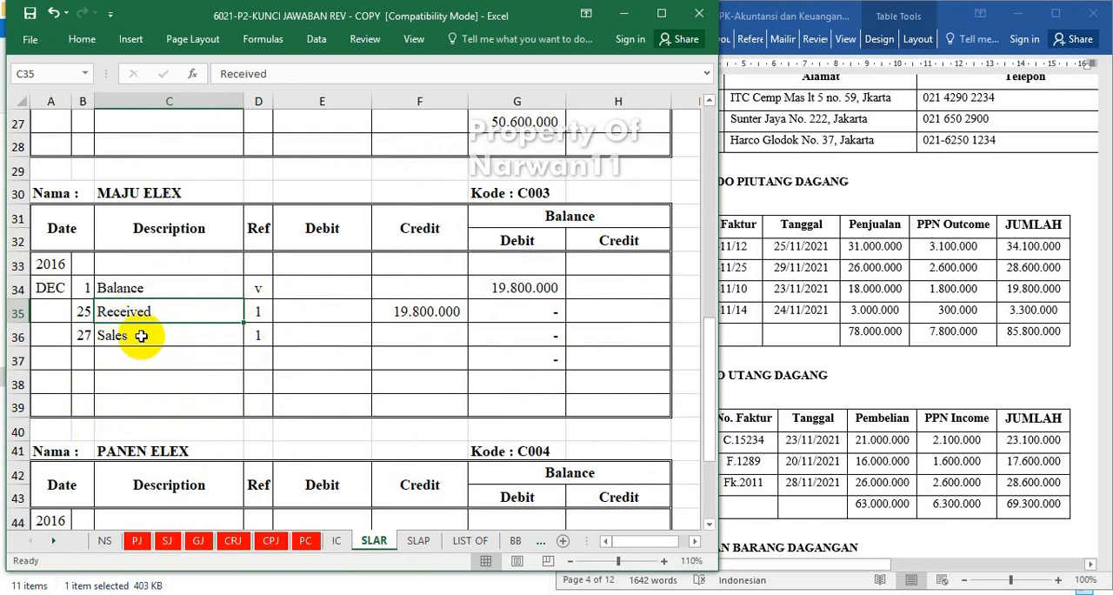
click(141, 335)
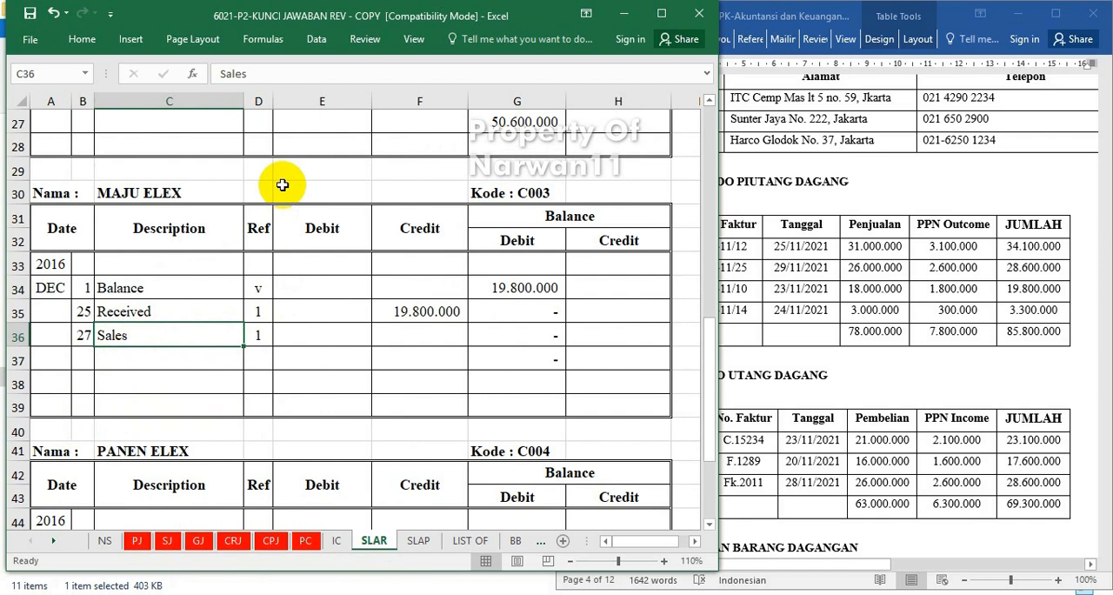
click(308, 332)
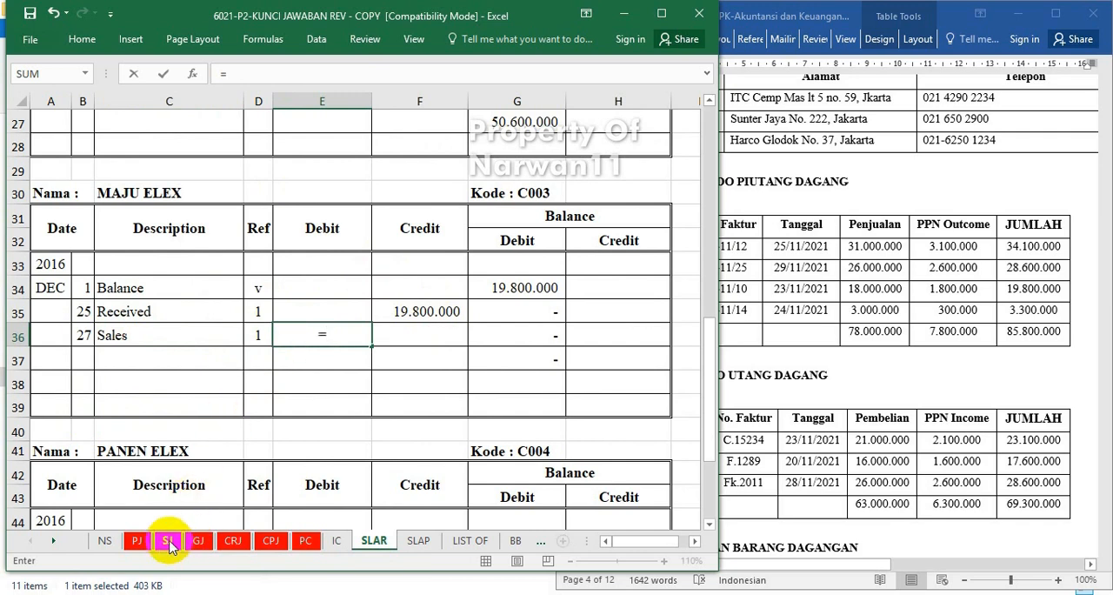
click(165, 541)
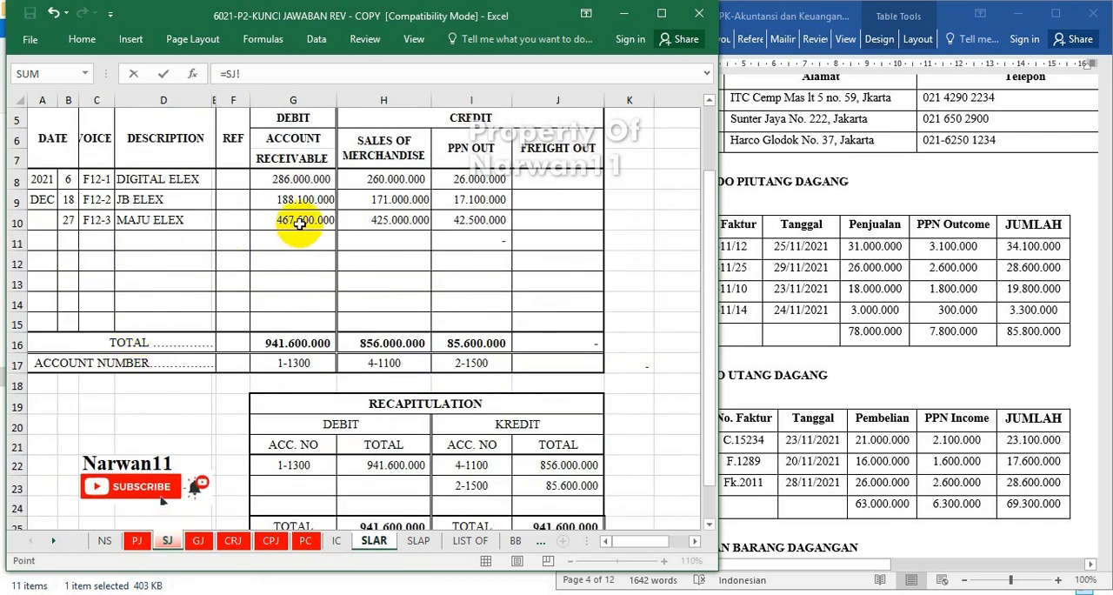
click(154, 221)
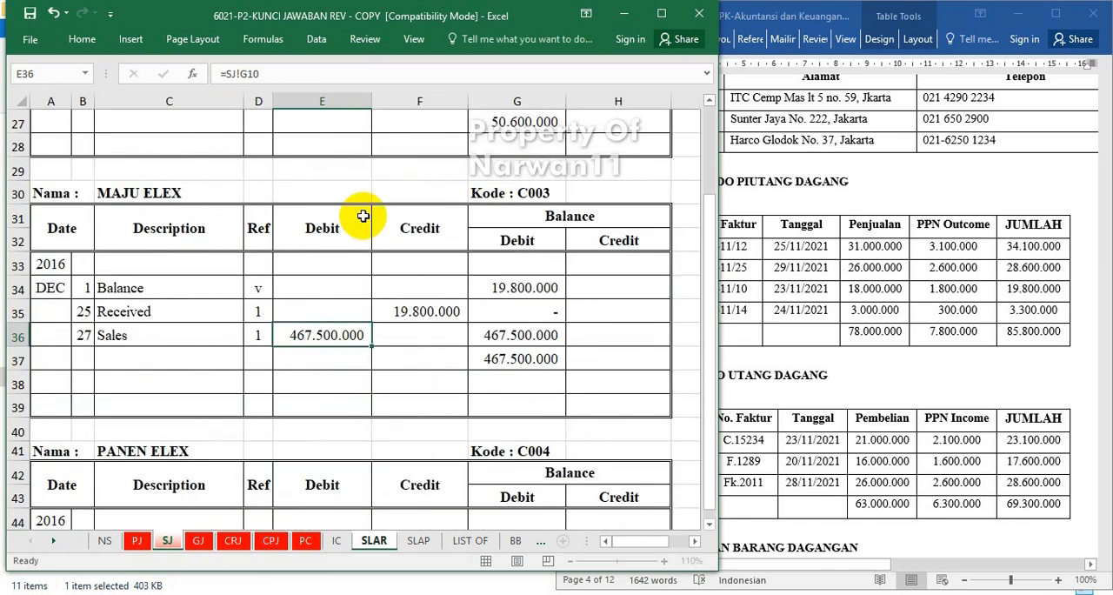
key(Return)
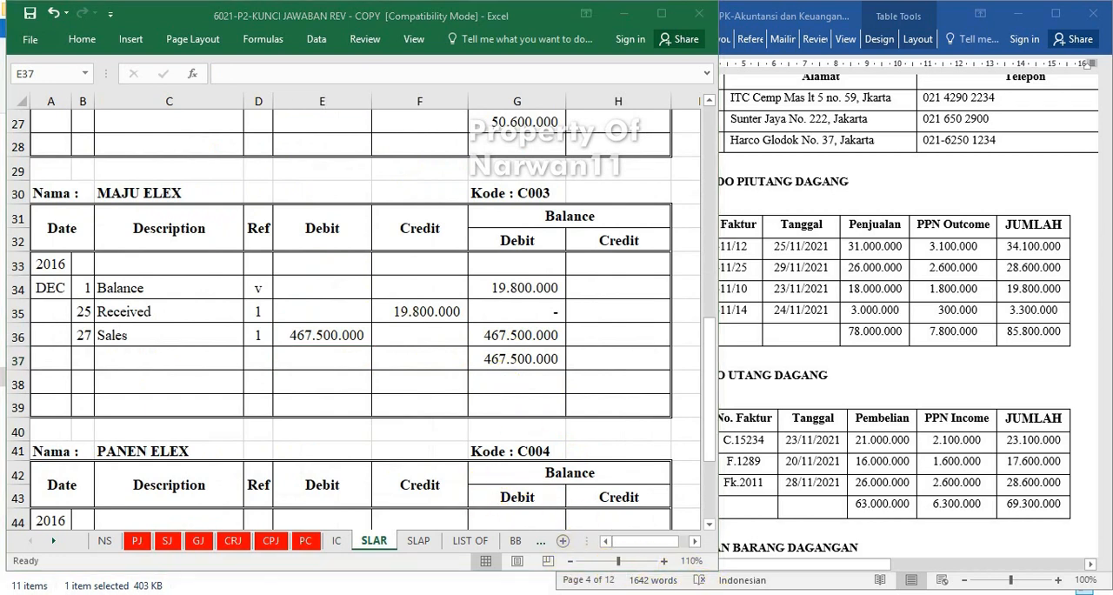
Open the account payable ledger sheet SLAP and check its opening balance against the 30 November supplier payable list in the Word document.
scroll(339, 375, down, 3)
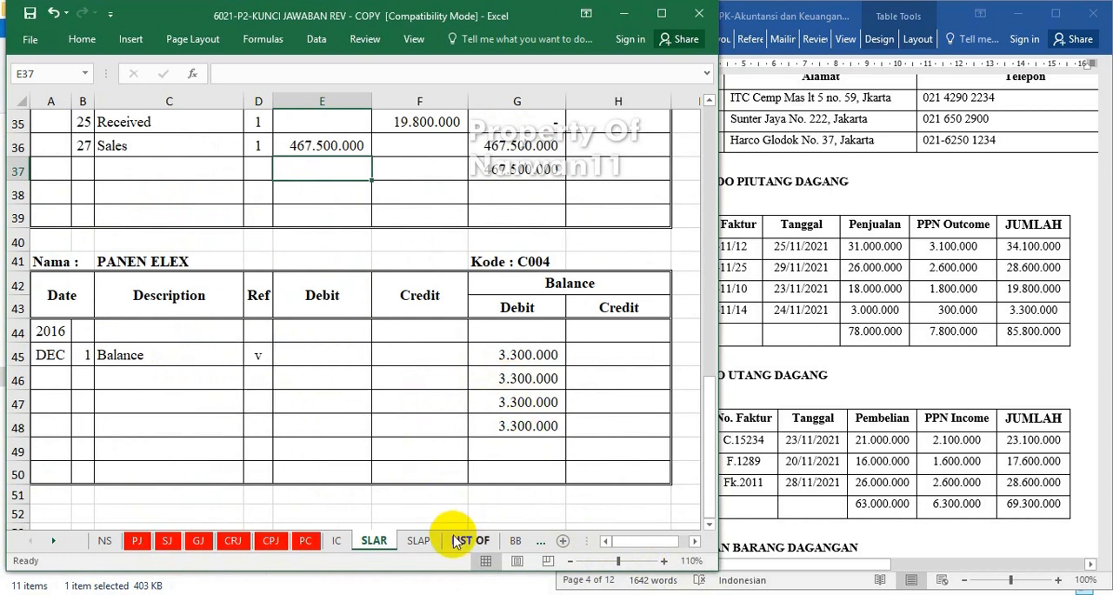
click(416, 541)
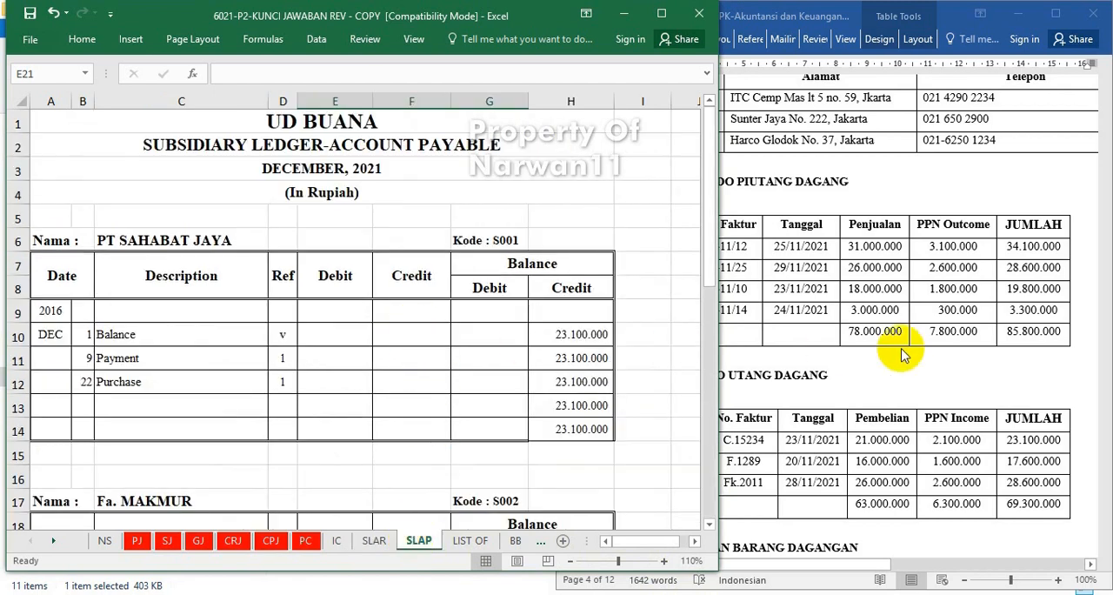
click(951, 342)
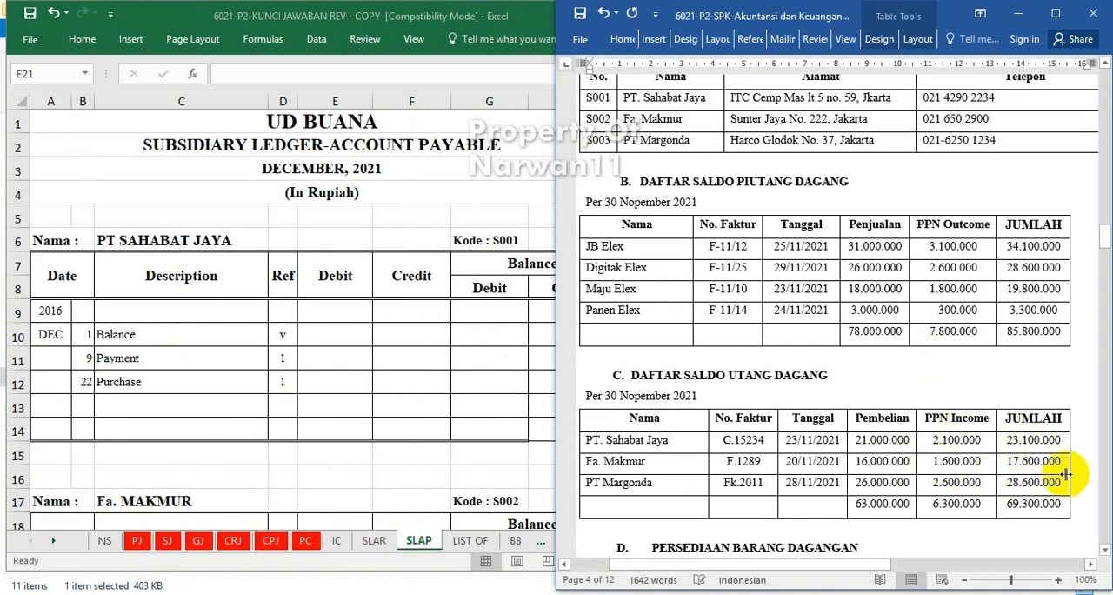
click(417, 419)
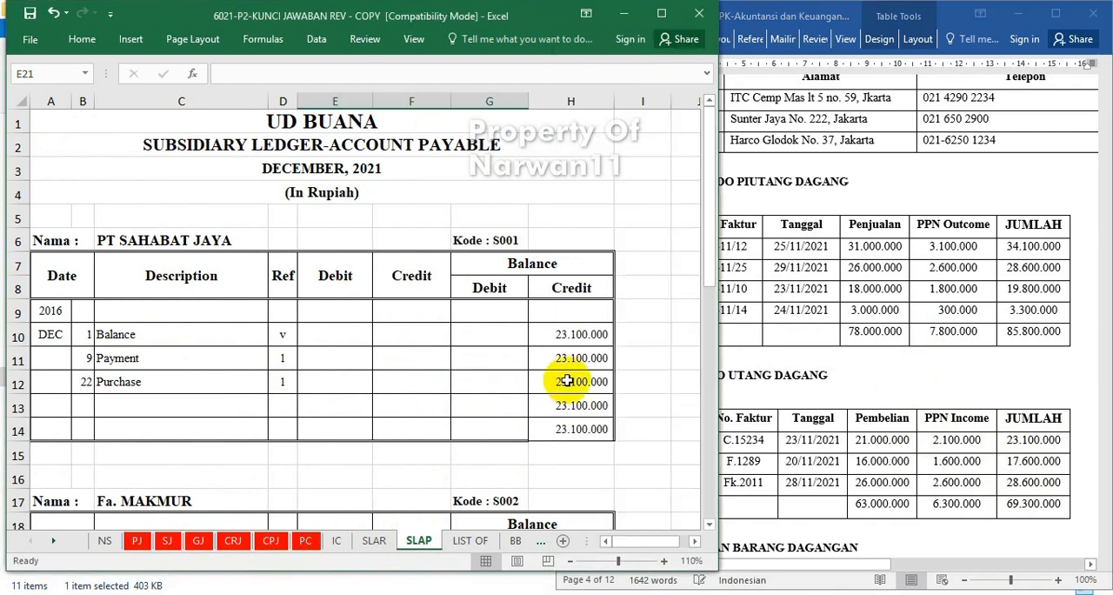
click(913, 435)
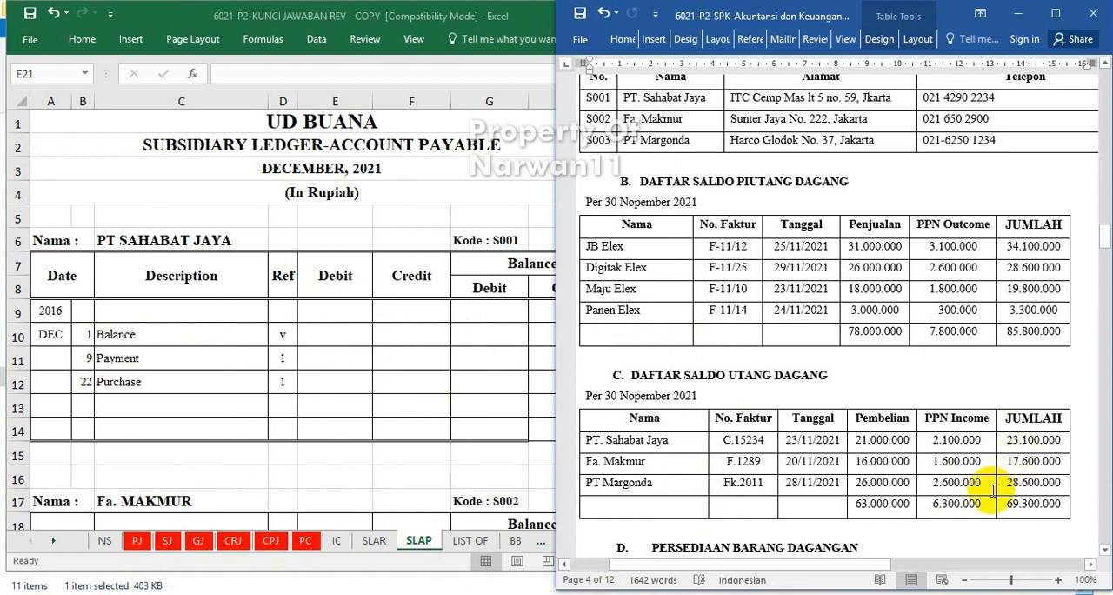
click(341, 356)
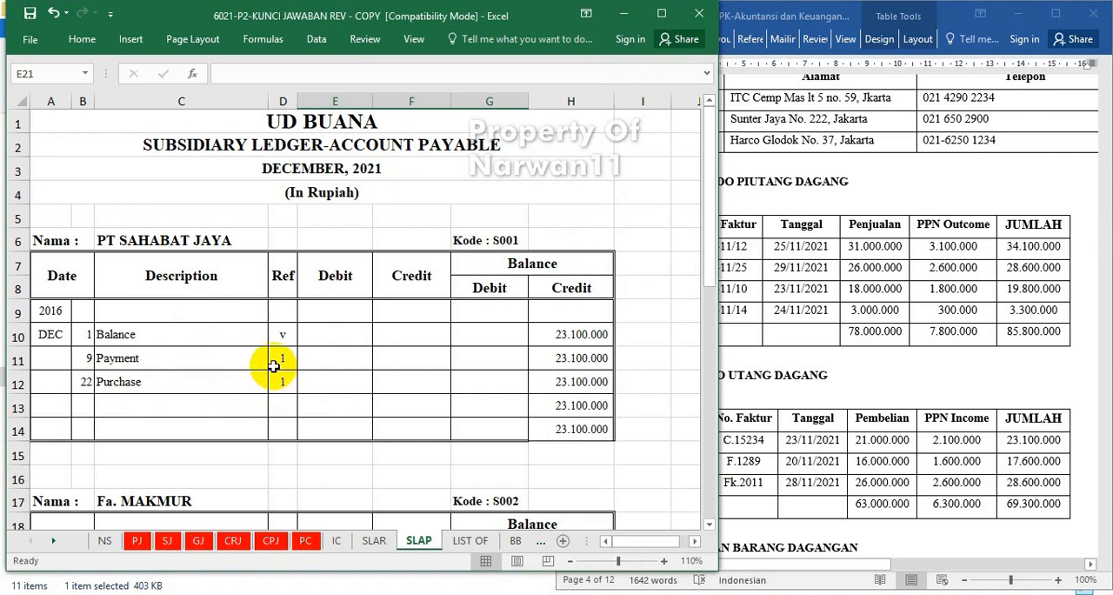
Set the year to 2021 in the date columns of the supplier ledgers and enlarge the text of the account payable ledger sheet.
click(521, 594)
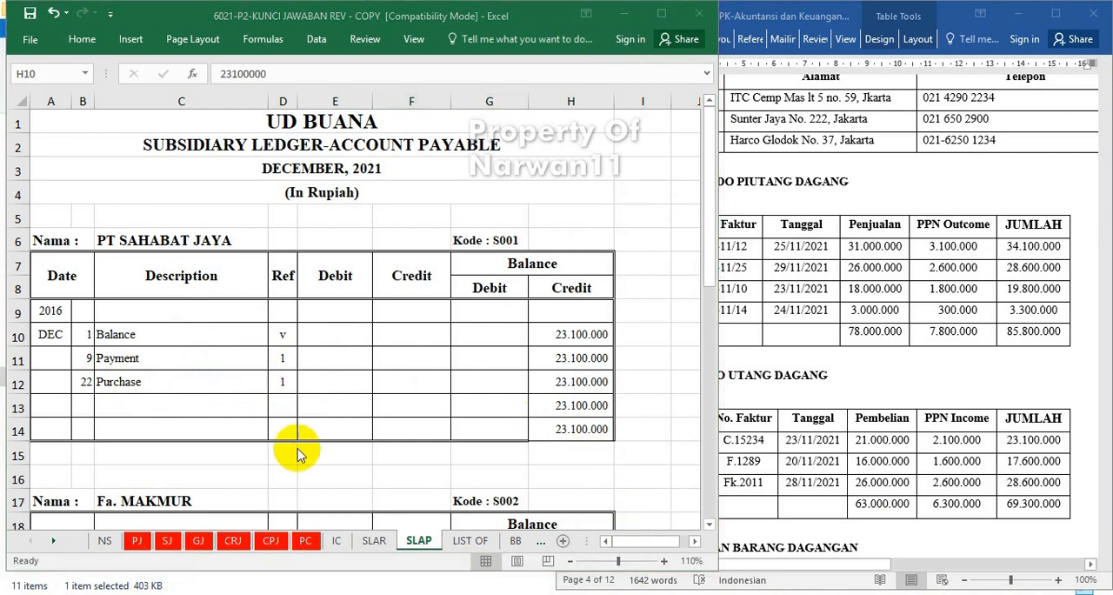
click(50, 310)
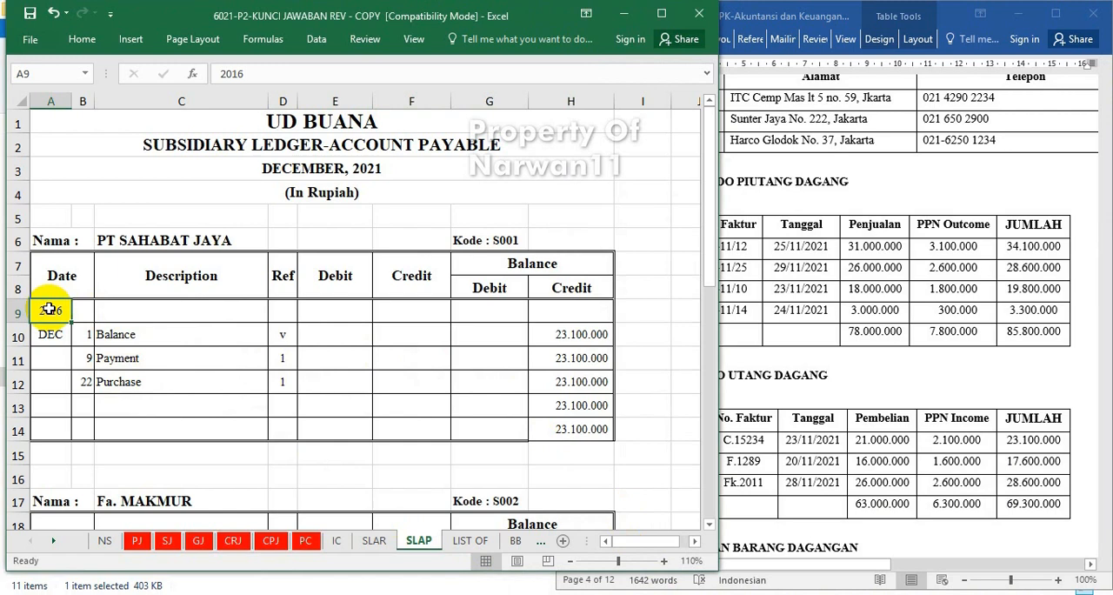
key(Return)
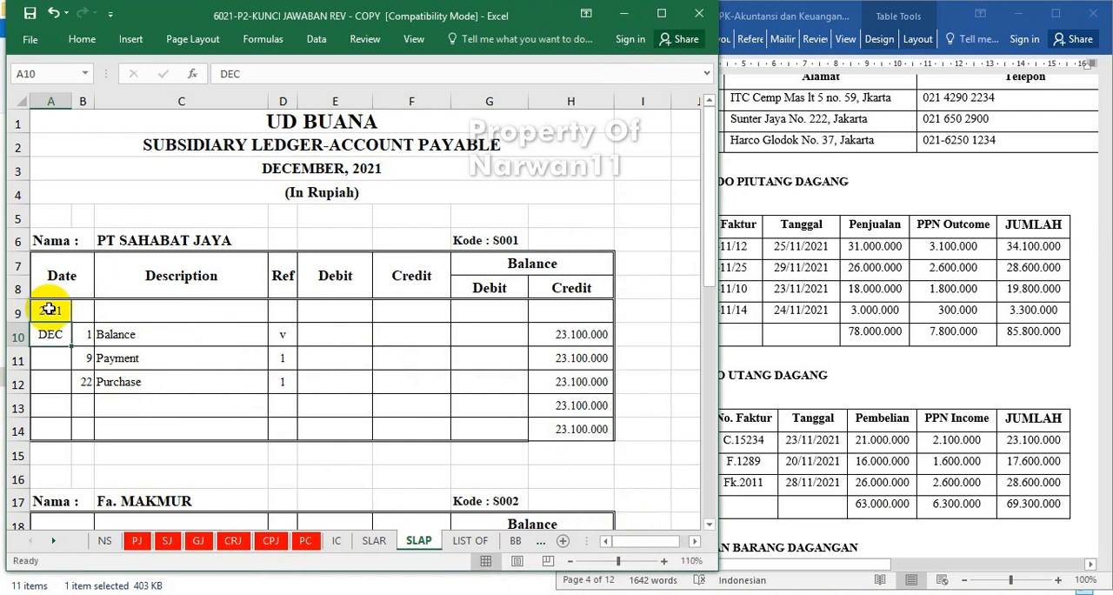
scroll(50, 310, down, 4)
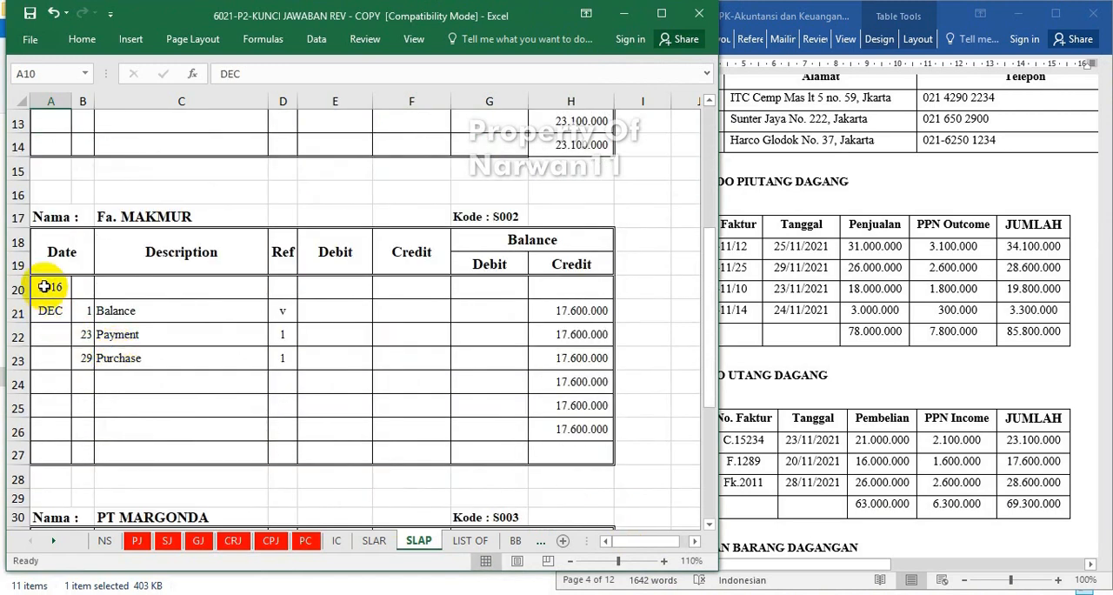
text(2021)
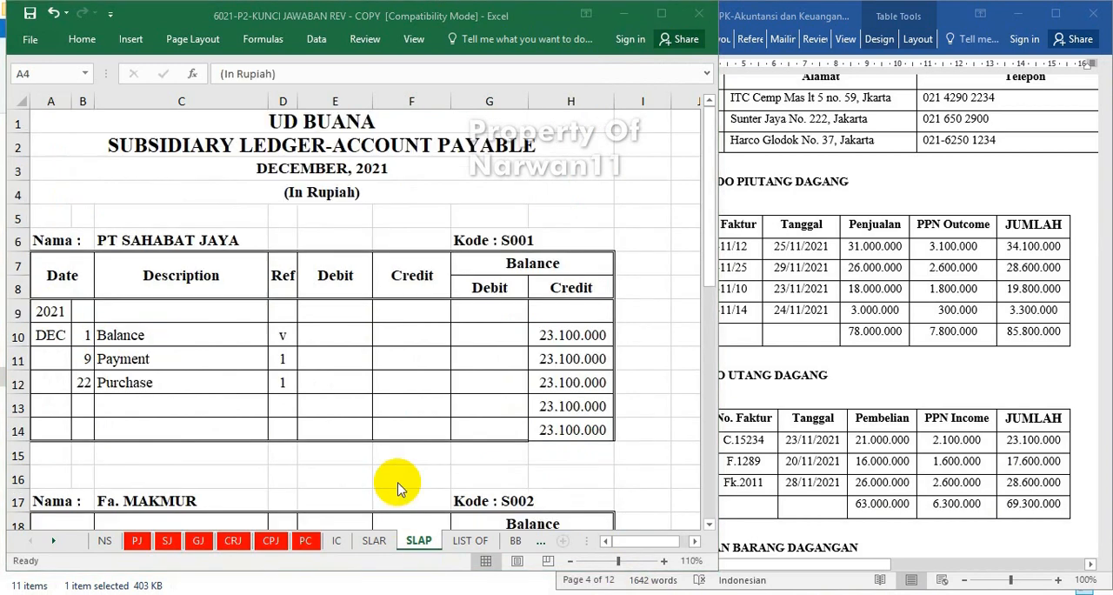
click(397, 484)
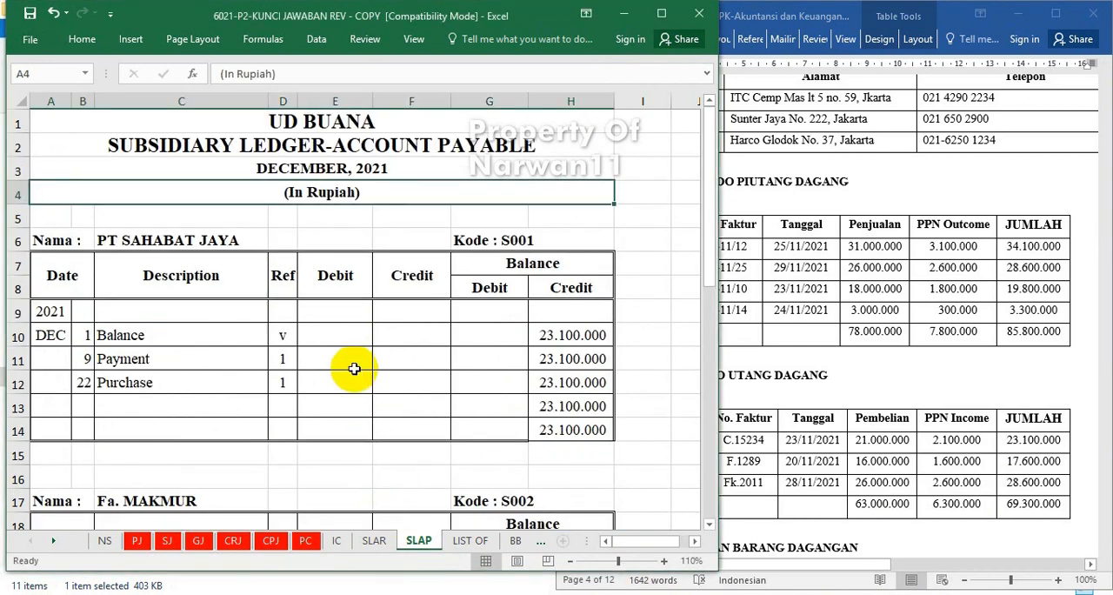
Link the debit of PT SAHABAT JAYA's 9 December Payment row to its account payable amount in the cash payment journal sheet CPJ, widening the Debit column.
click(358, 333)
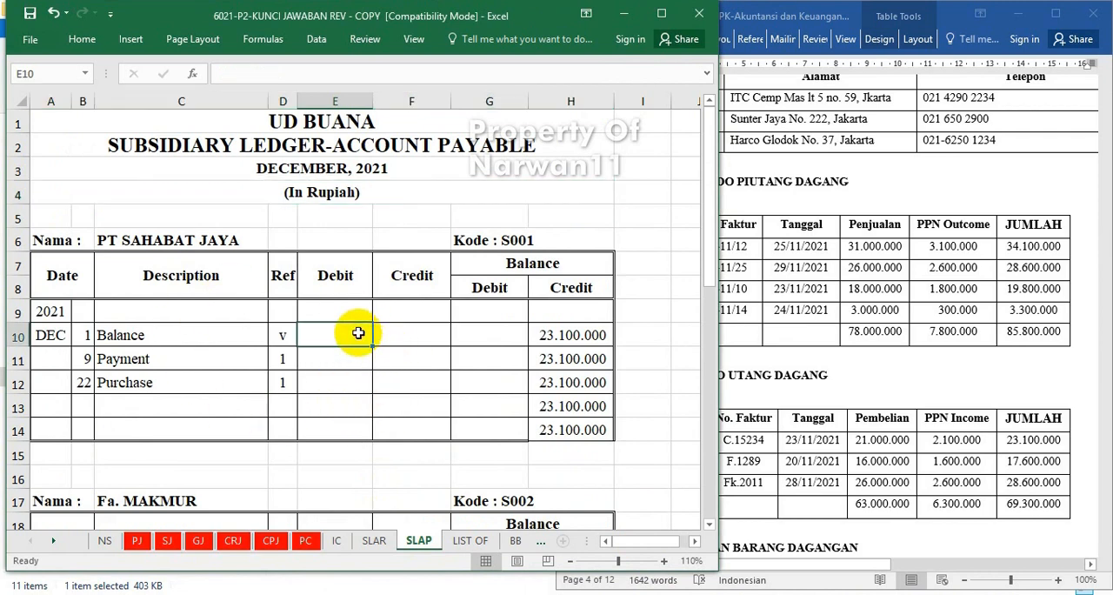
click(353, 357)
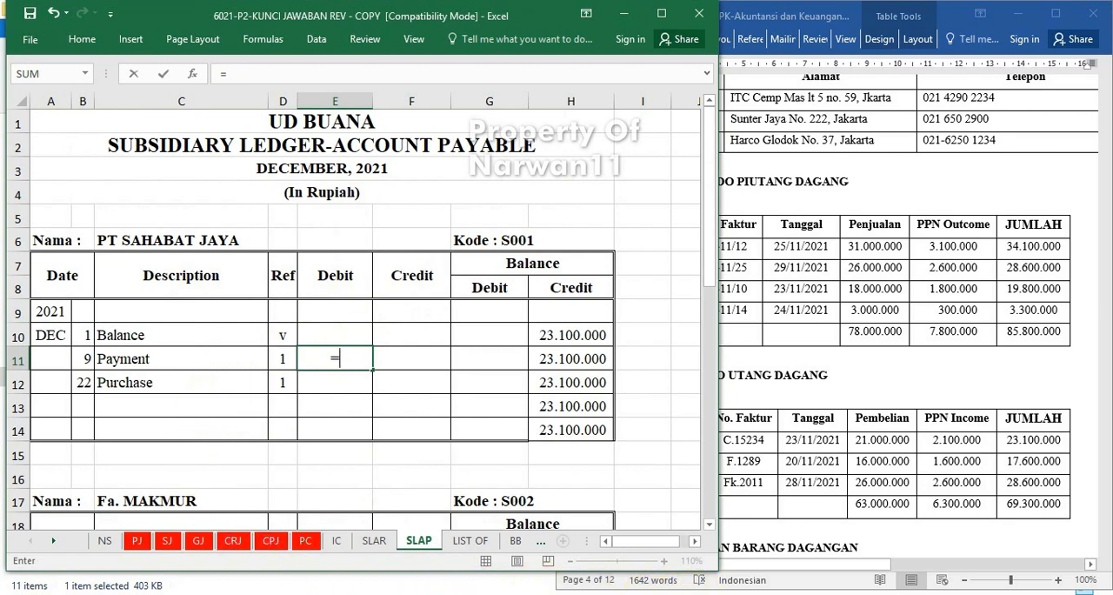
click(275, 545)
click(275, 545)
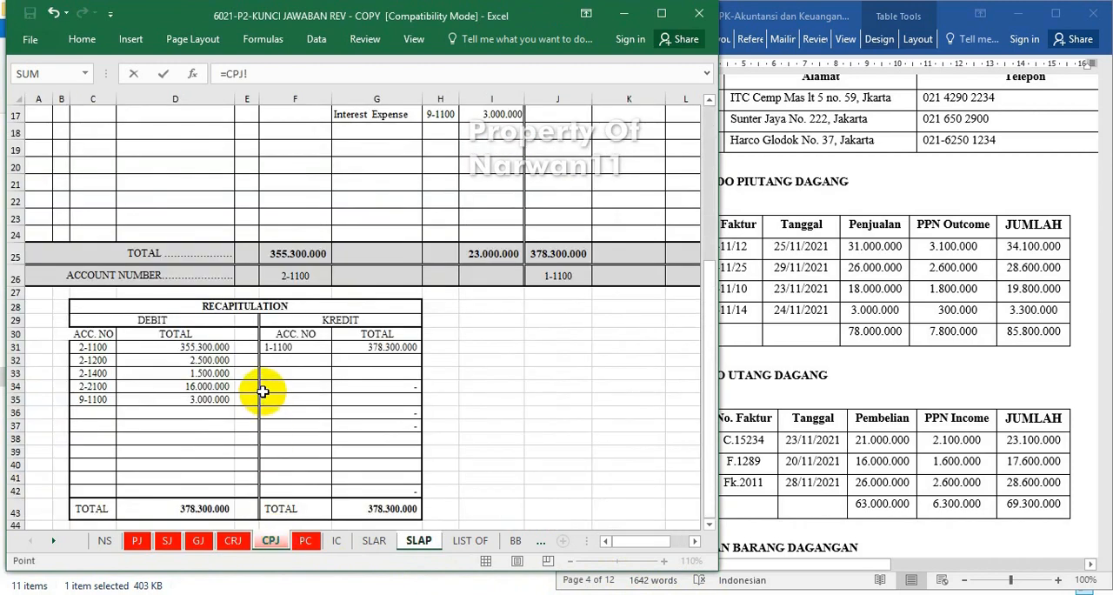
scroll(261, 385, up, 5)
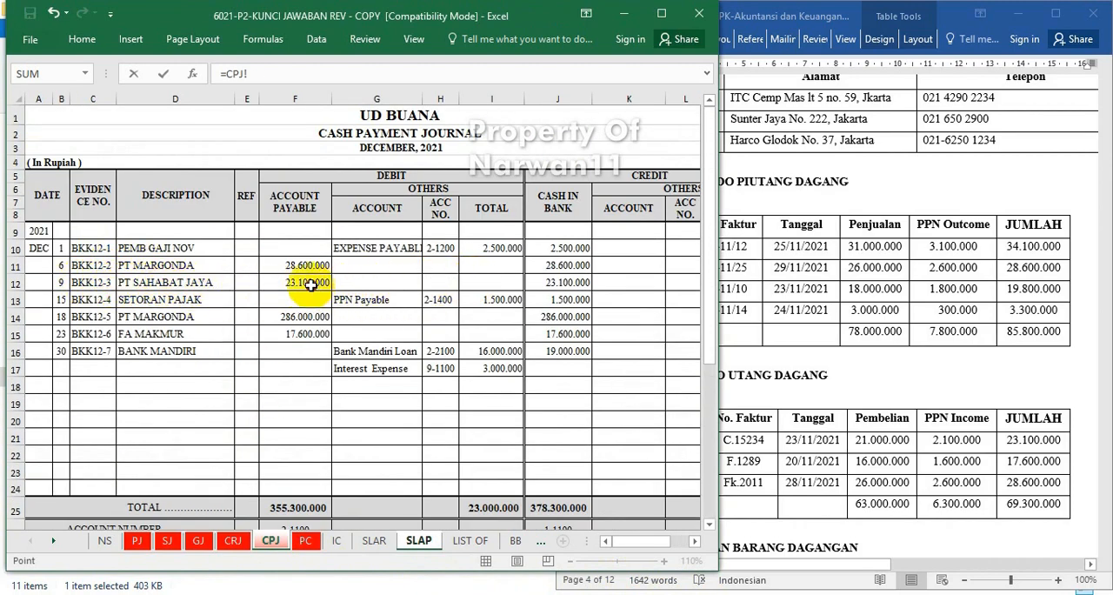
key(Return)
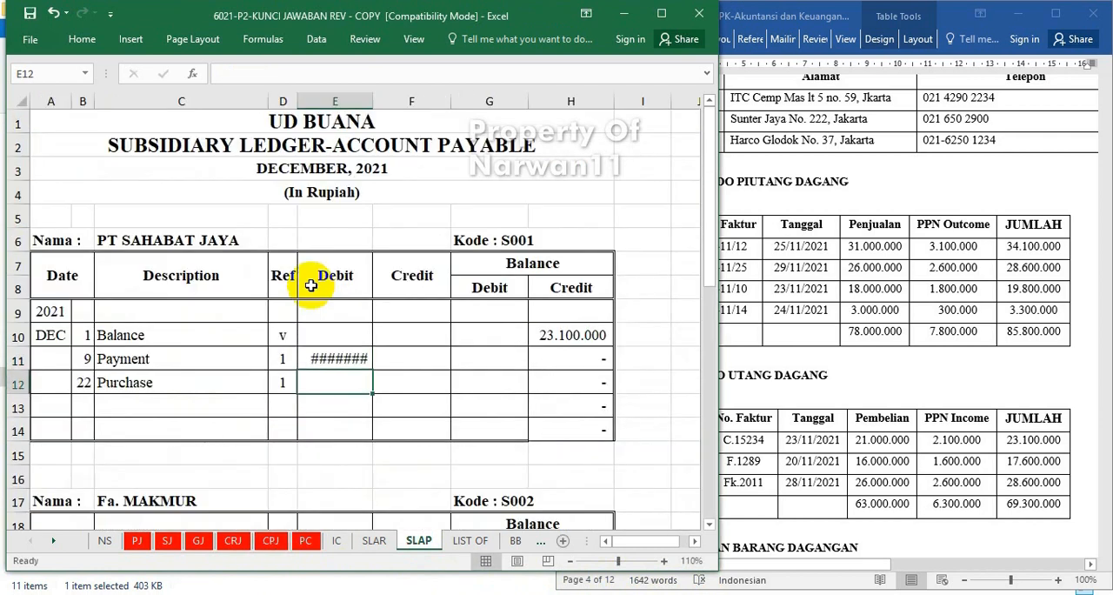
drag(367, 104, 383, 105)
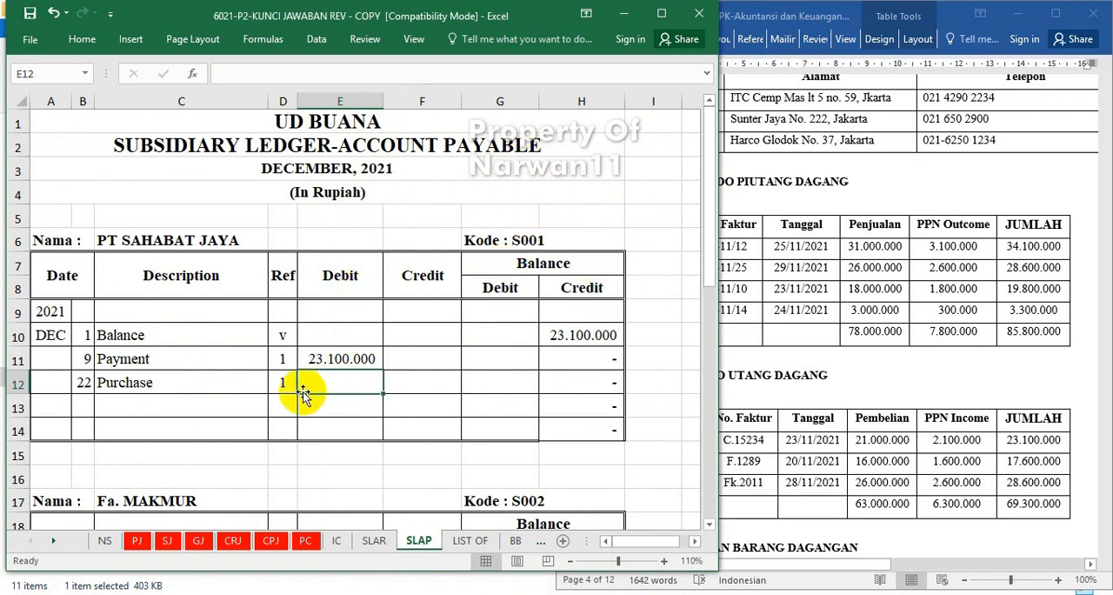
Link the credit of PT SAHABAT JAYA's 22 December Purchase row to cell J9 of the purchase journal sheet PJ, widening both Credit columns to fit.
click(433, 383)
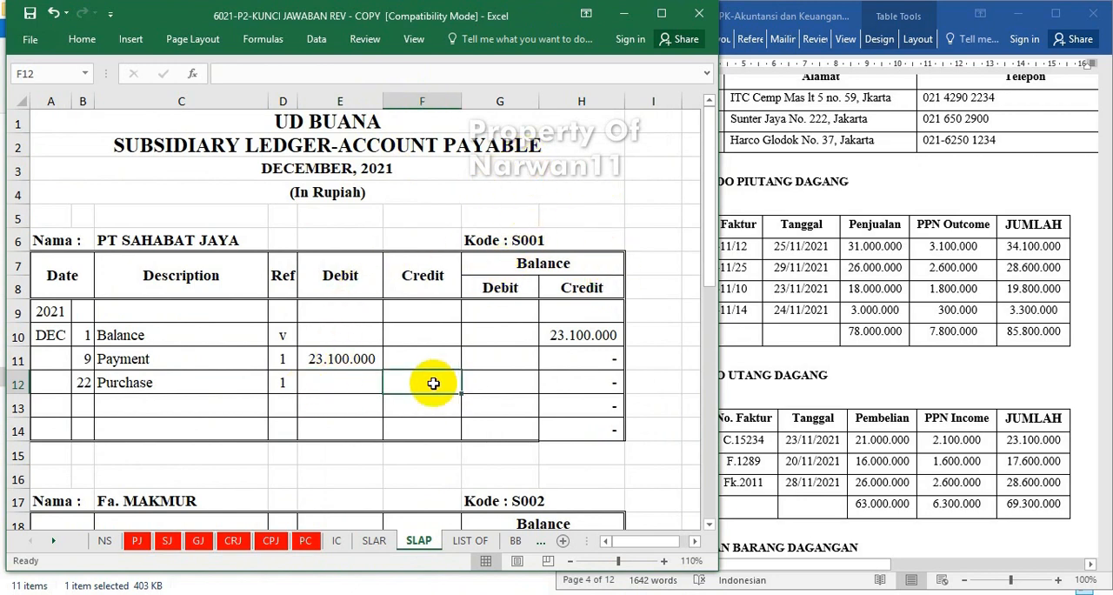
text(=)
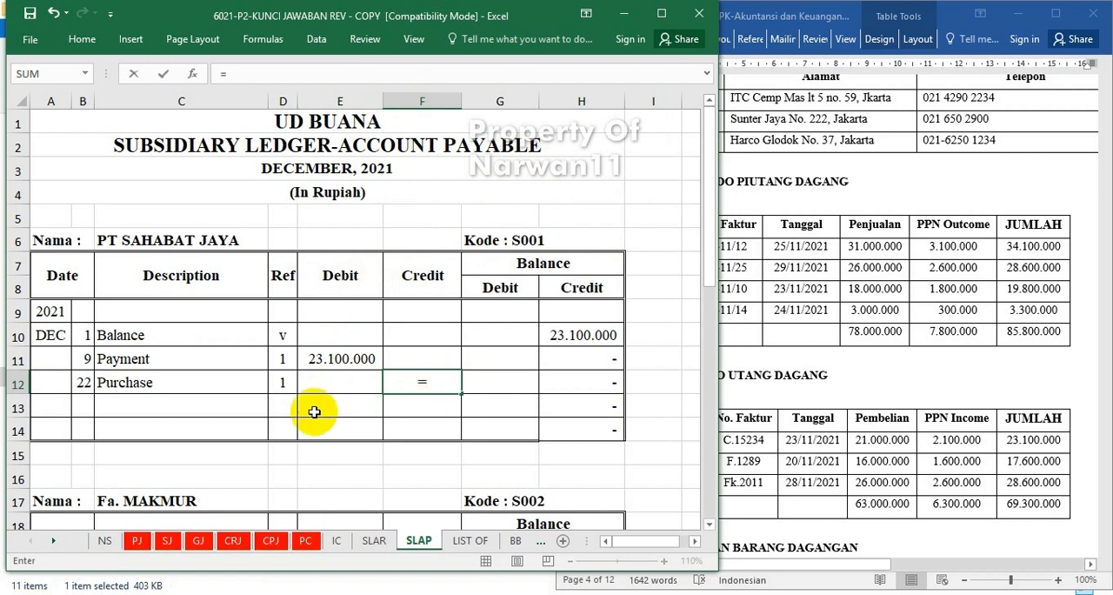
click(138, 543)
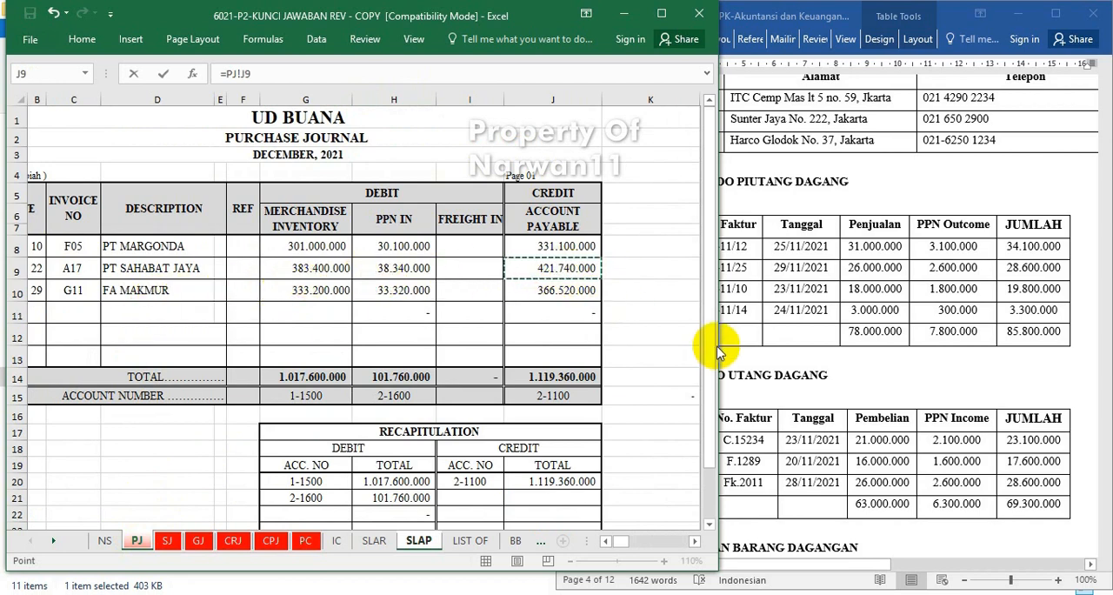
key(Return)
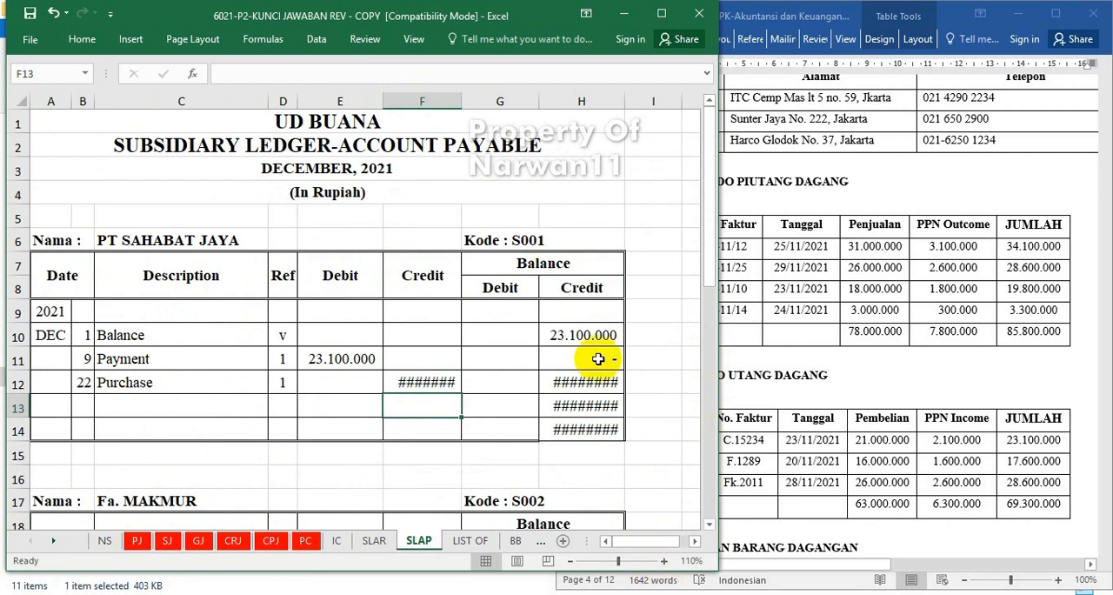
drag(624, 99, 637, 99)
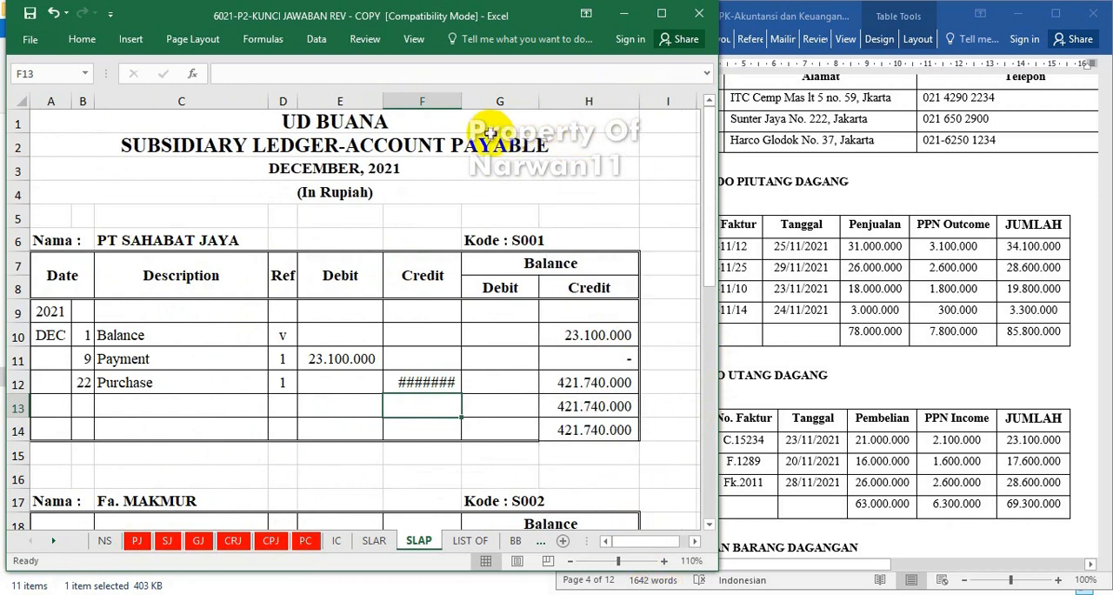
drag(454, 102, 479, 96)
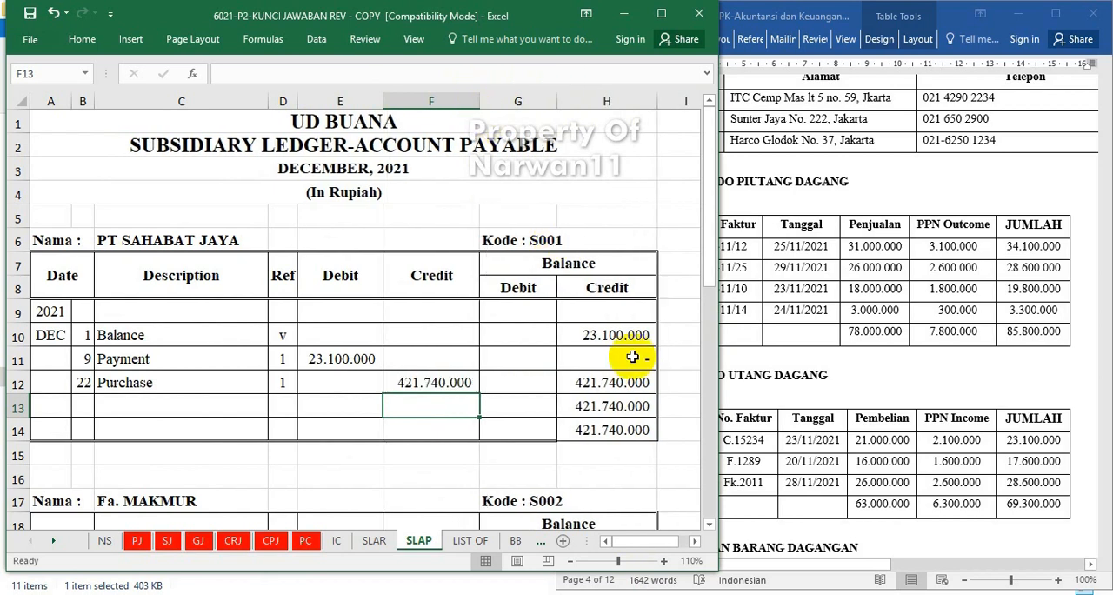
click(431, 454)
Widen the Debit column slightly and link Fa. MAKMUR's 23 December Payment debit to its account payable amount in the cash payment journal sheet CPJ.
scroll(354, 383, down, 3)
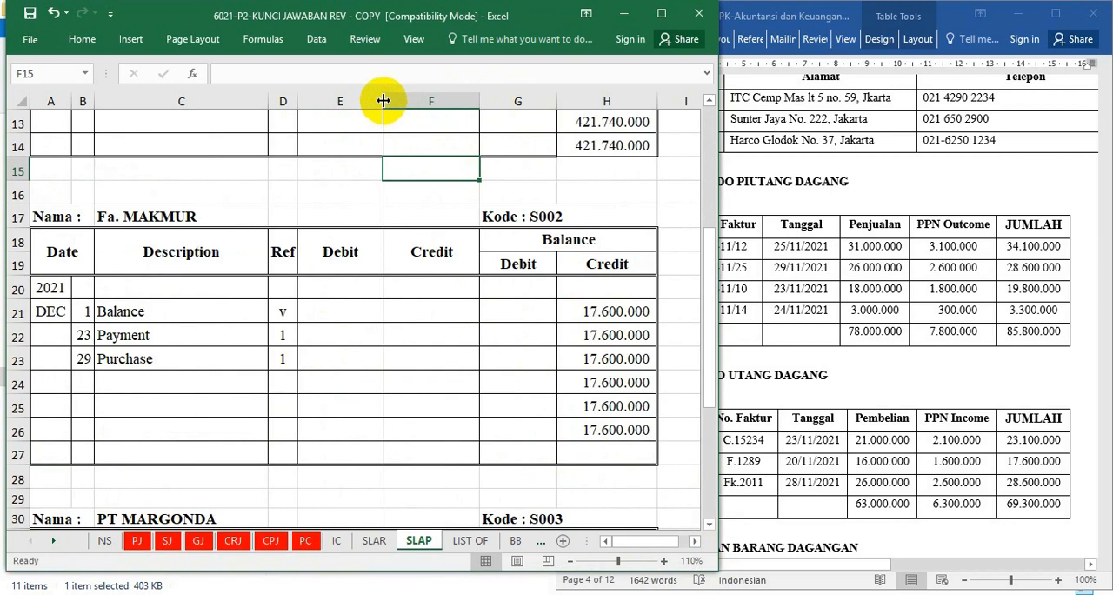
drag(383, 101, 391, 100)
click(348, 329)
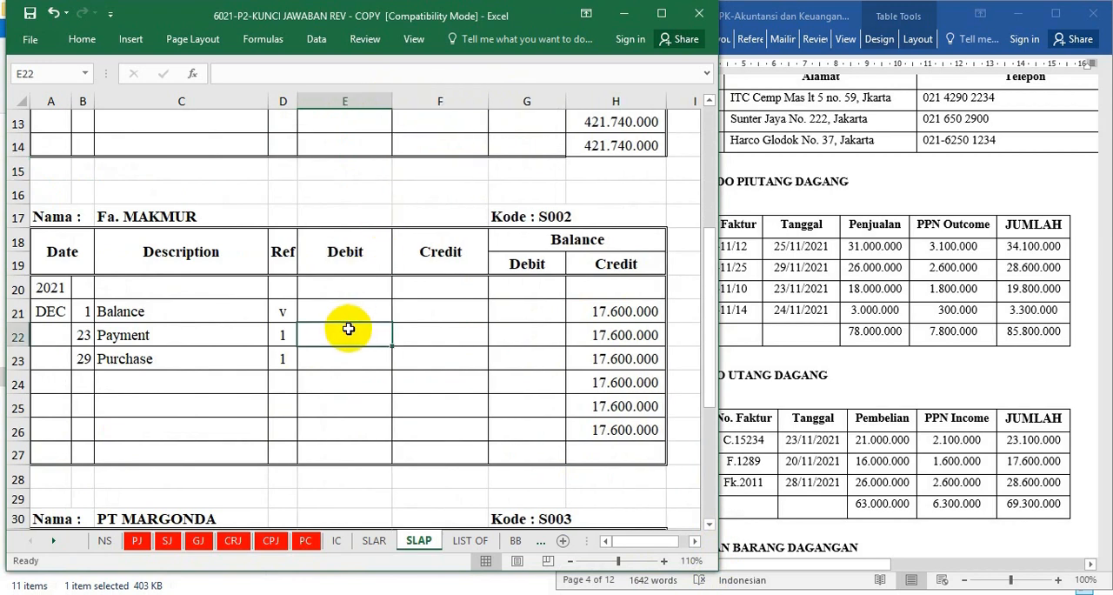
text(=)
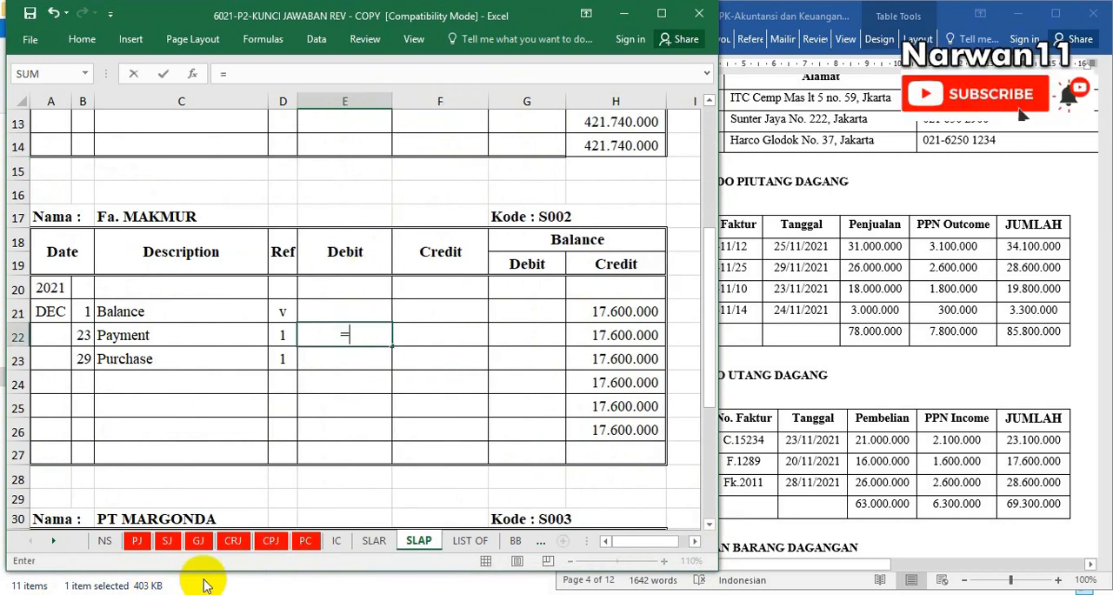
click(270, 540)
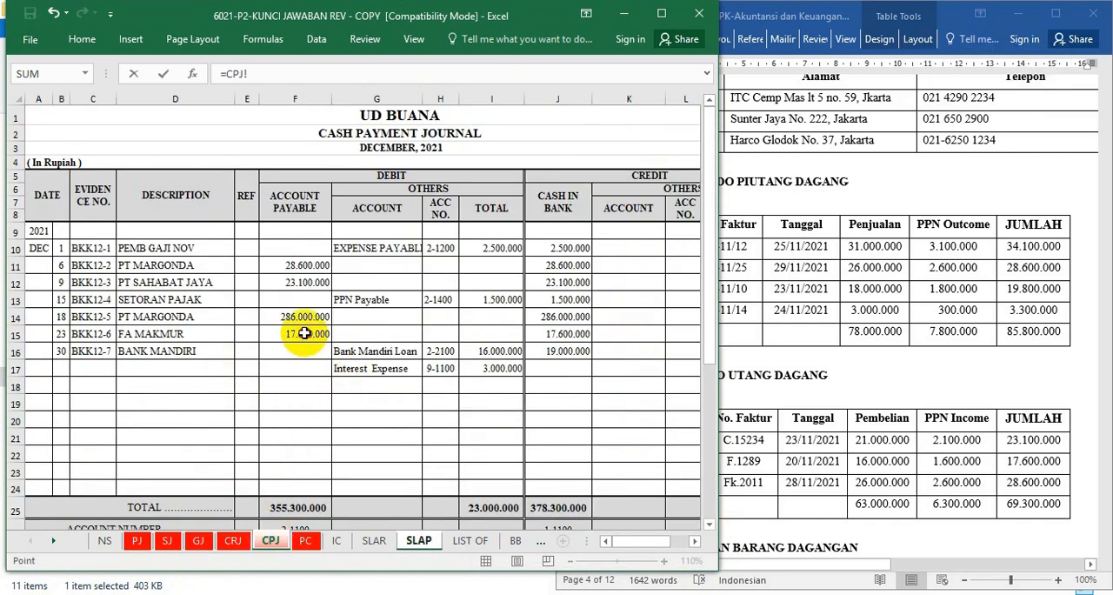
key(Return)
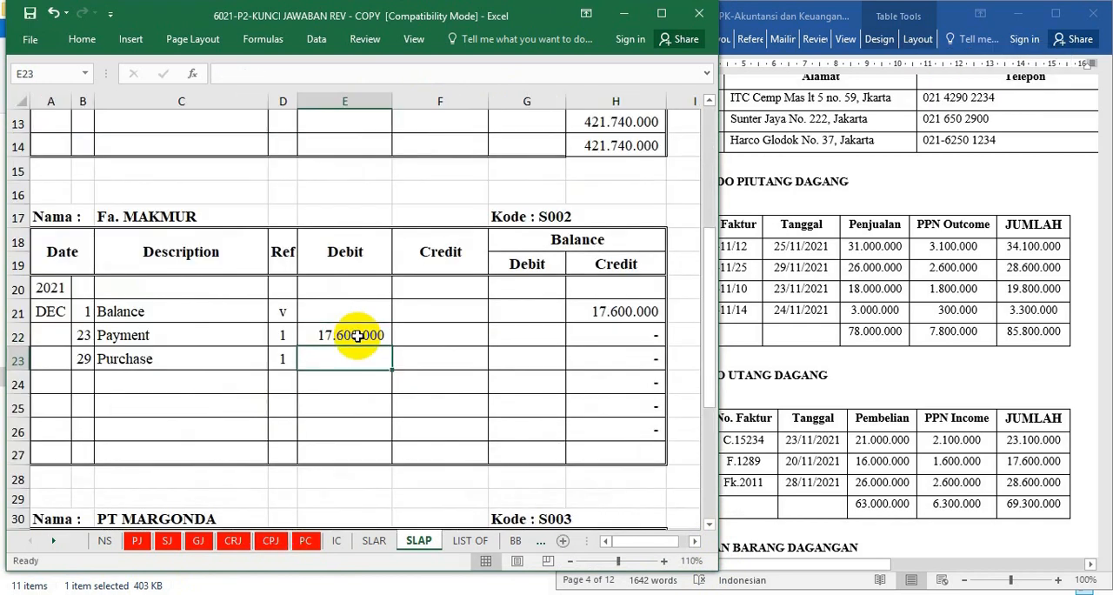
Link the credit of Fa. MAKMUR's 29 December Purchase row to cell J10 of the purchase journal sheet PJ.
click(434, 359)
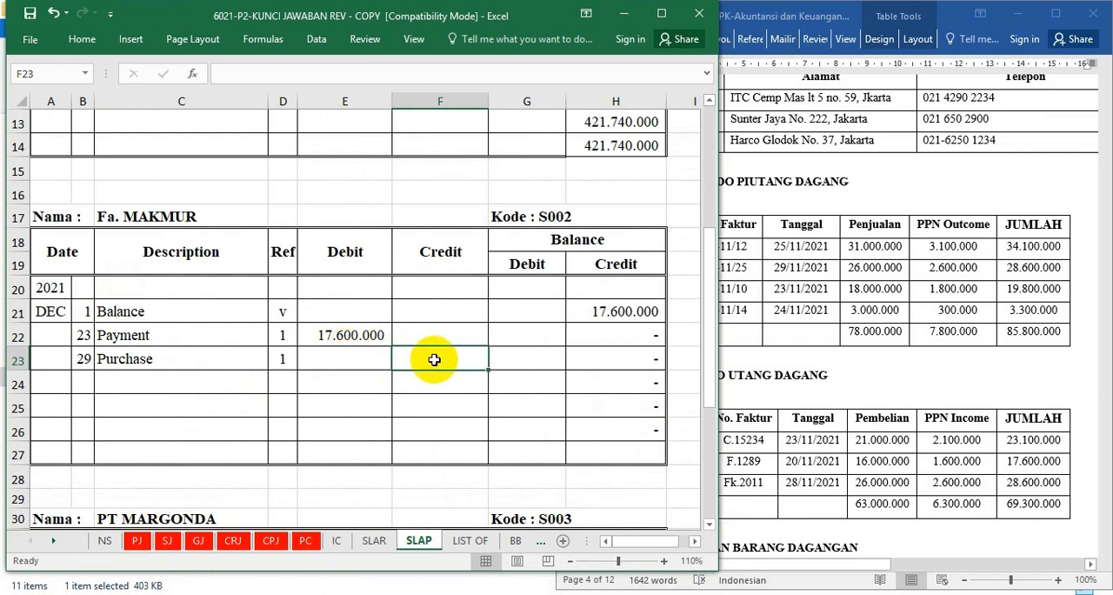
text(=)
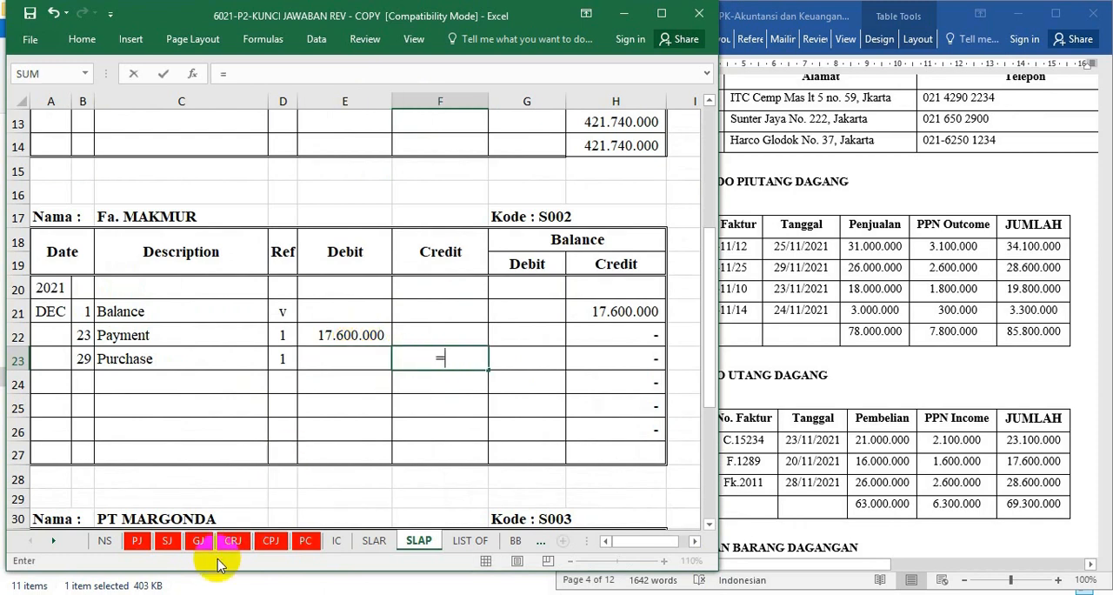
click(137, 540)
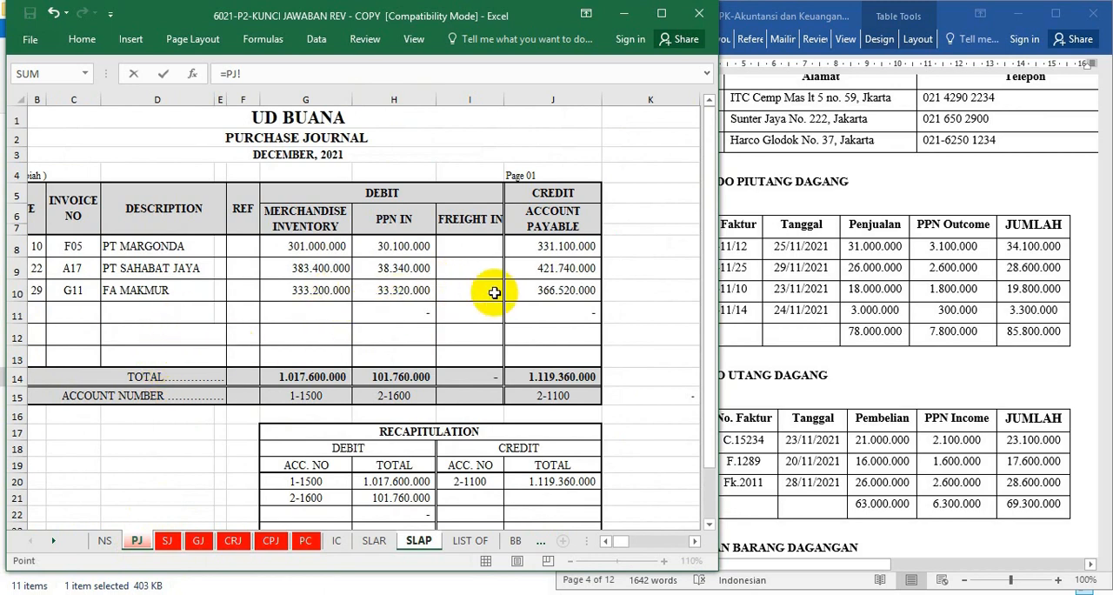
click(551, 292)
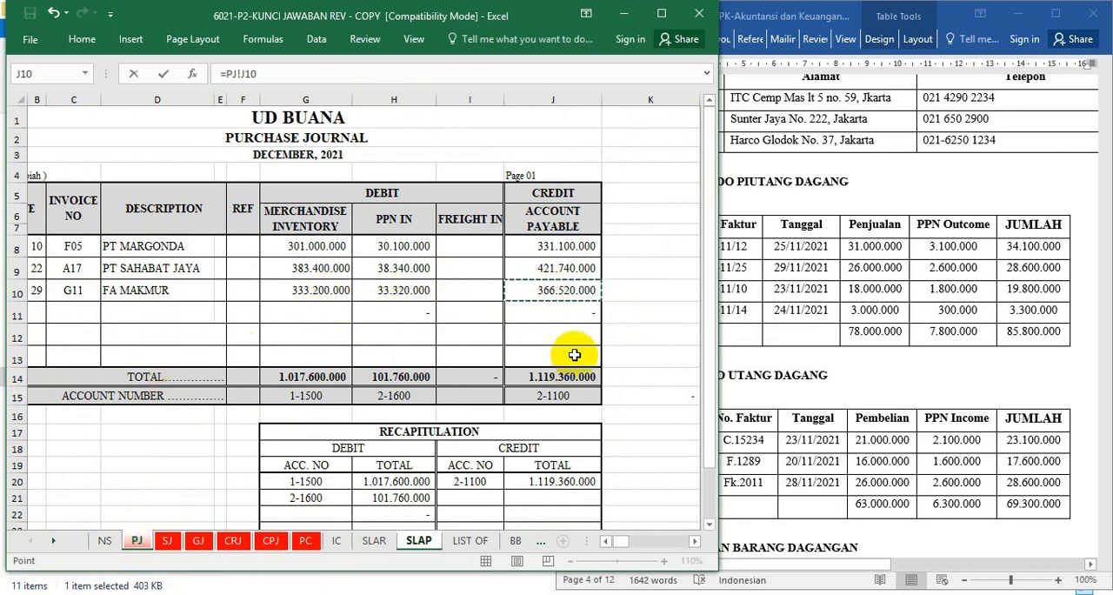
key(Return)
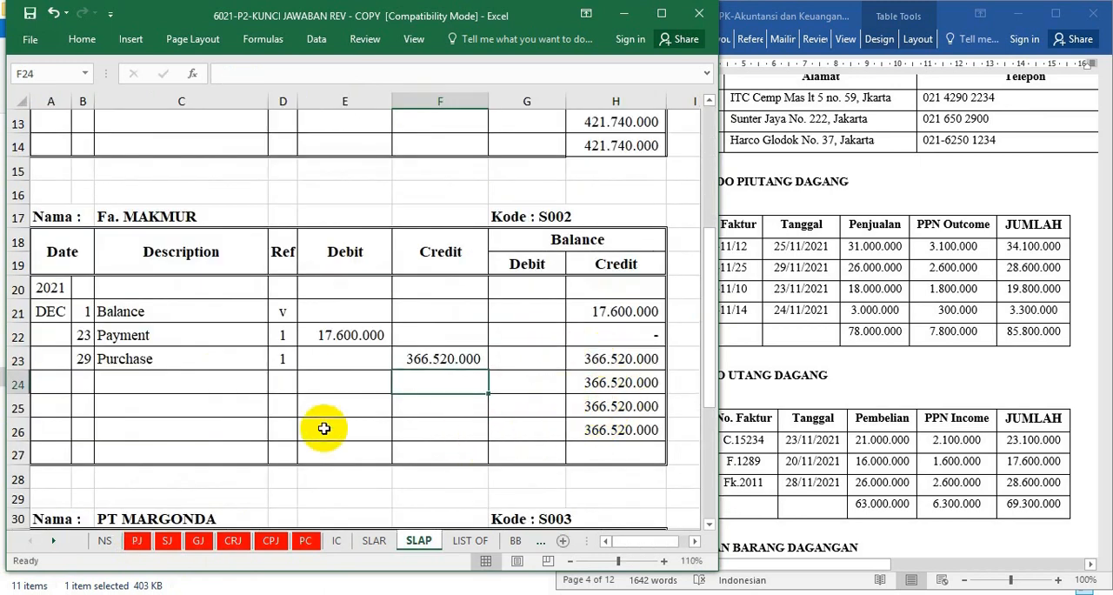
Link the debit of PT MARGONDA's 6 December Payment row to cell F11 of the cash payment journal sheet CPJ.
scroll(322, 423, down, 5)
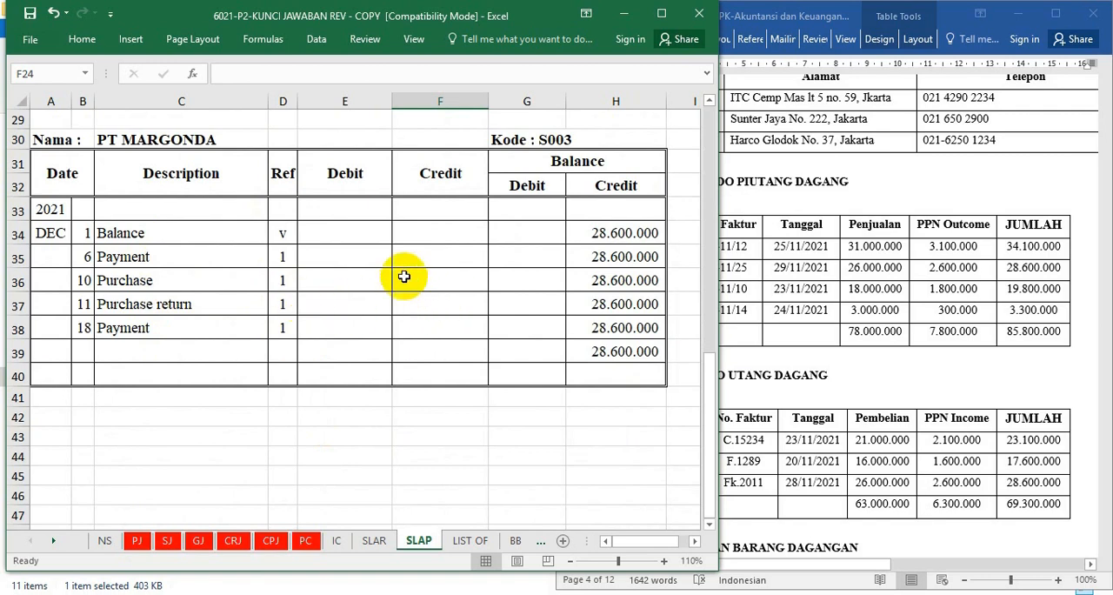
click(338, 257)
text(=)
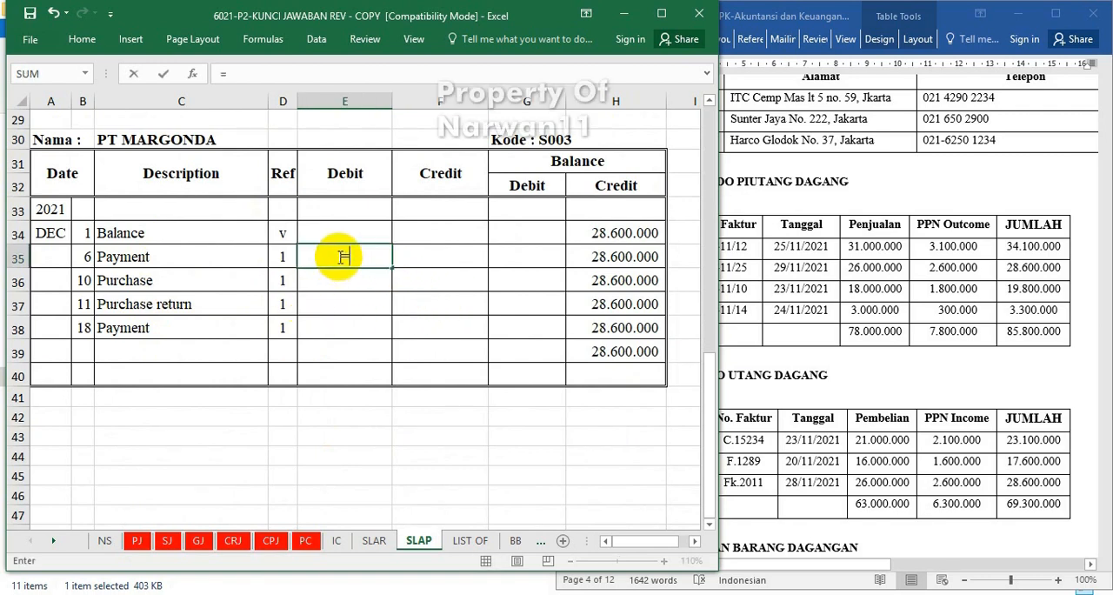
click(271, 541)
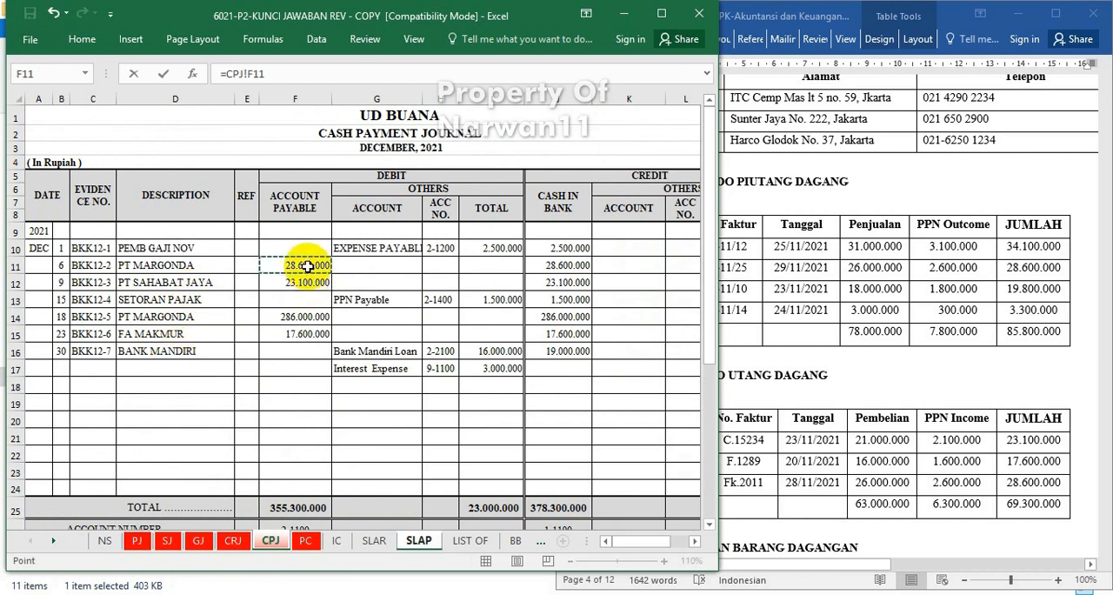
key(Return)
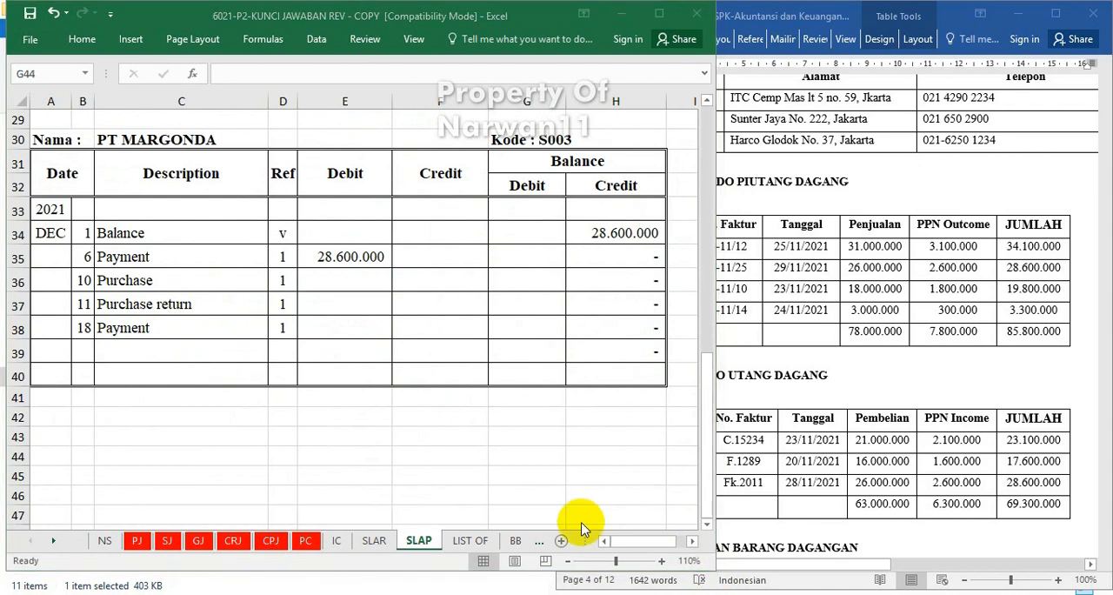
Link the credit of PT MARGONDA's 10 December Purchase row to cell J8 of the purchase journal sheet PJ.
click(355, 285)
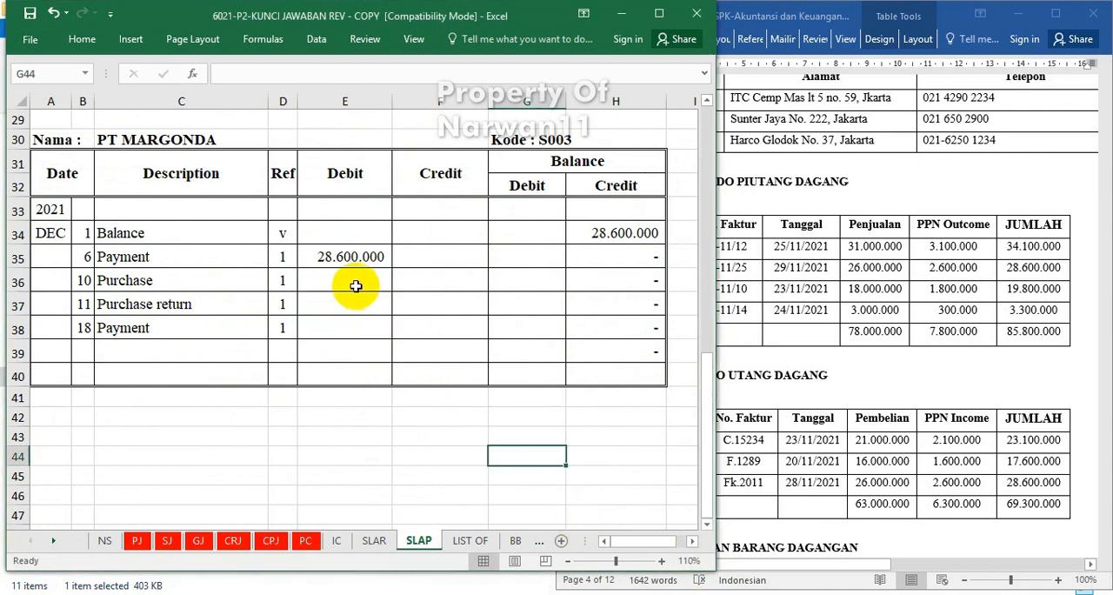
click(415, 281)
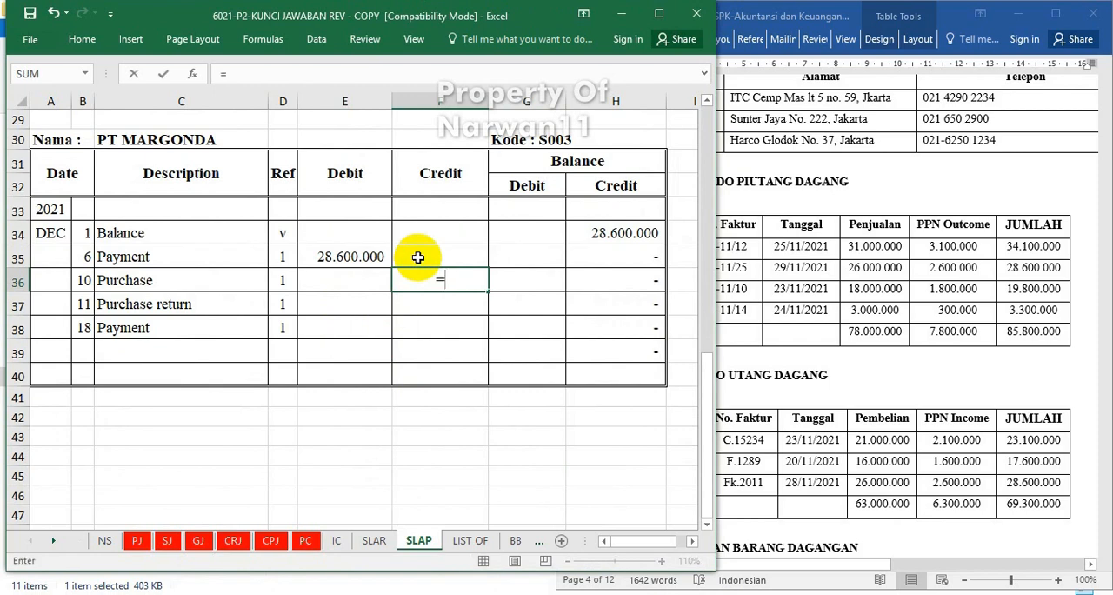
click(135, 542)
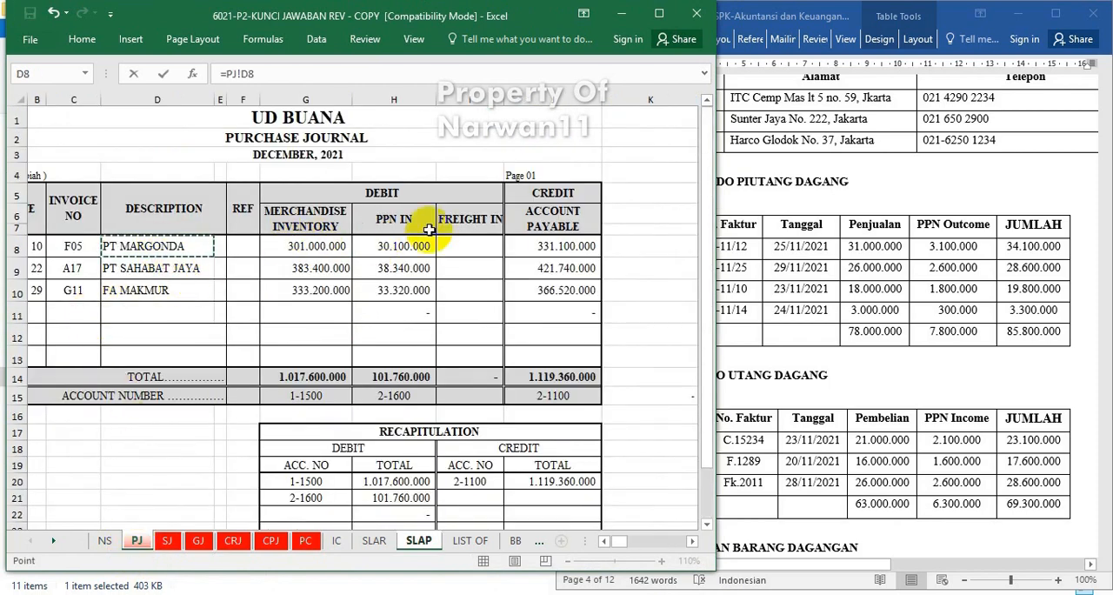
click(566, 243)
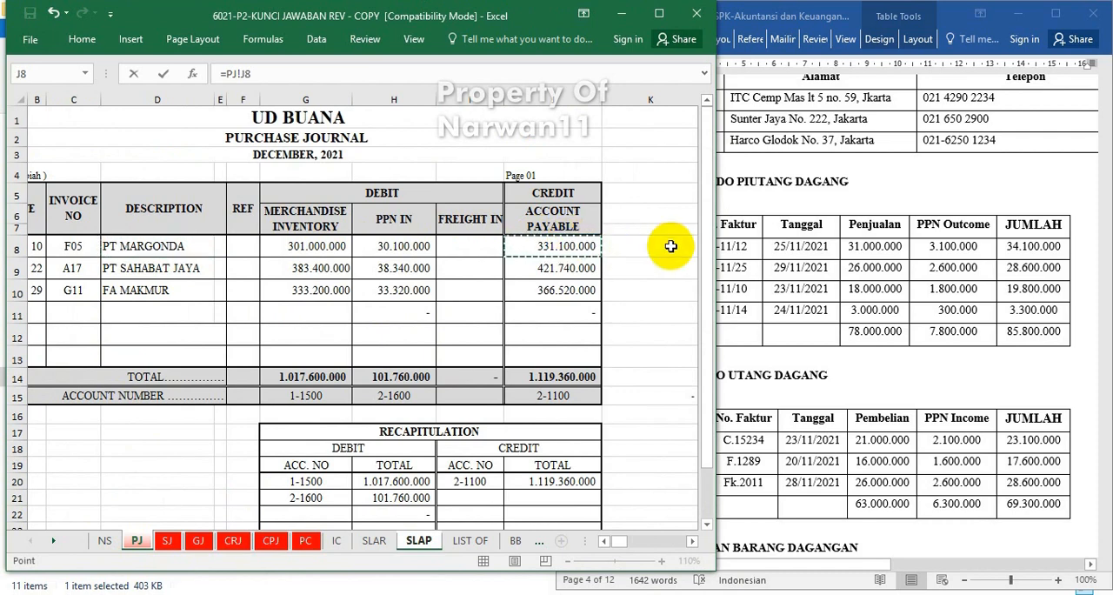
key(Return)
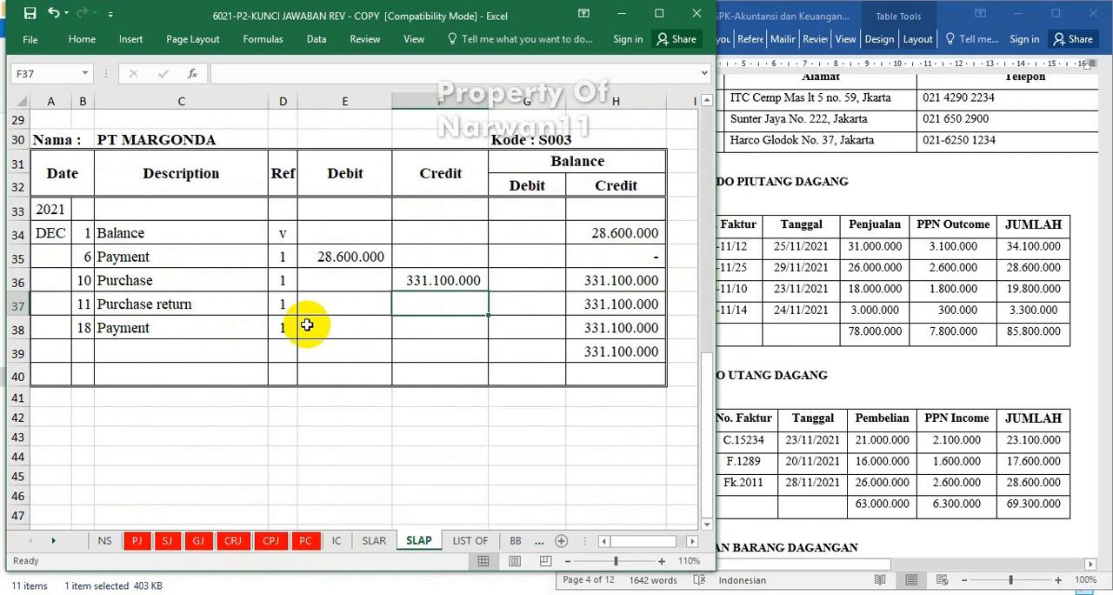
Link the debit of PT MARGONDA's 11 December Purchase return row to the Accounts Payable debit in cell H18 of the general journal sheet GJ.
click(354, 303)
text(=)
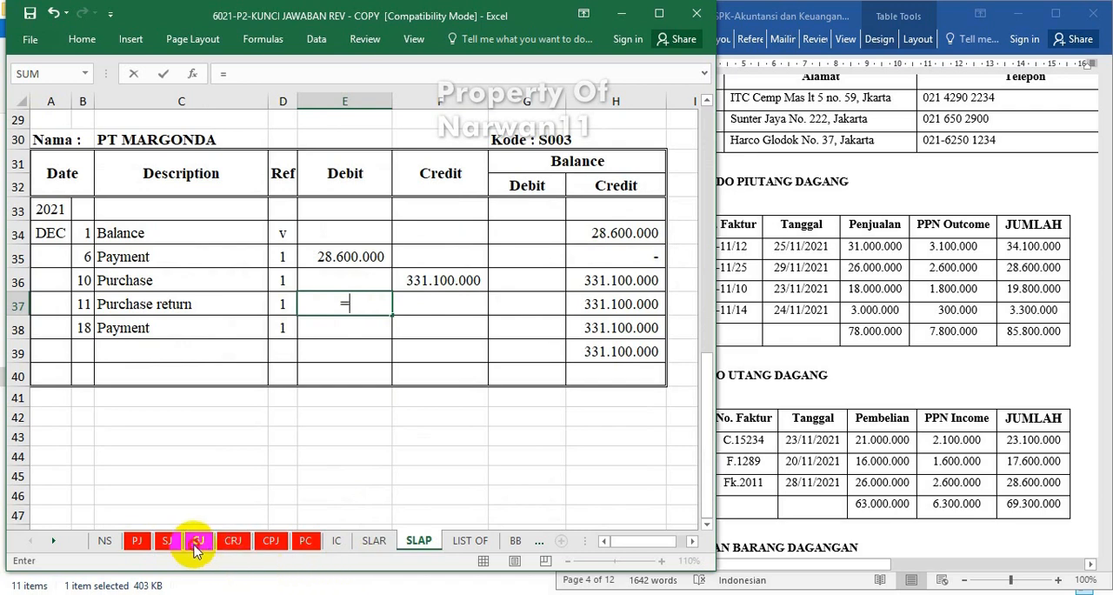
click(198, 544)
click(259, 426)
key(F4)
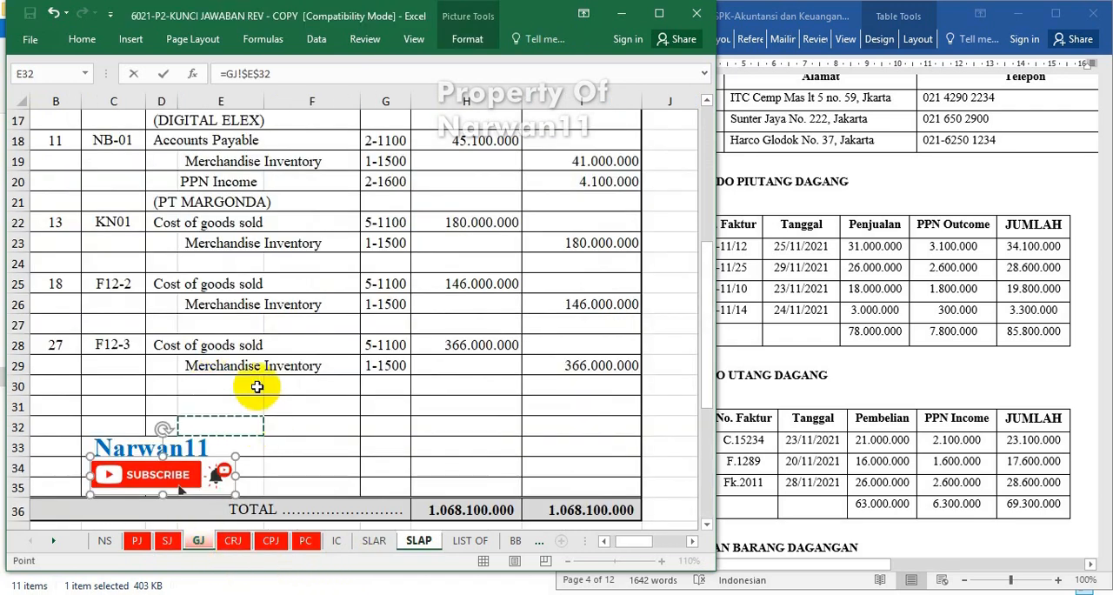
scroll(186, 261, up, 3)
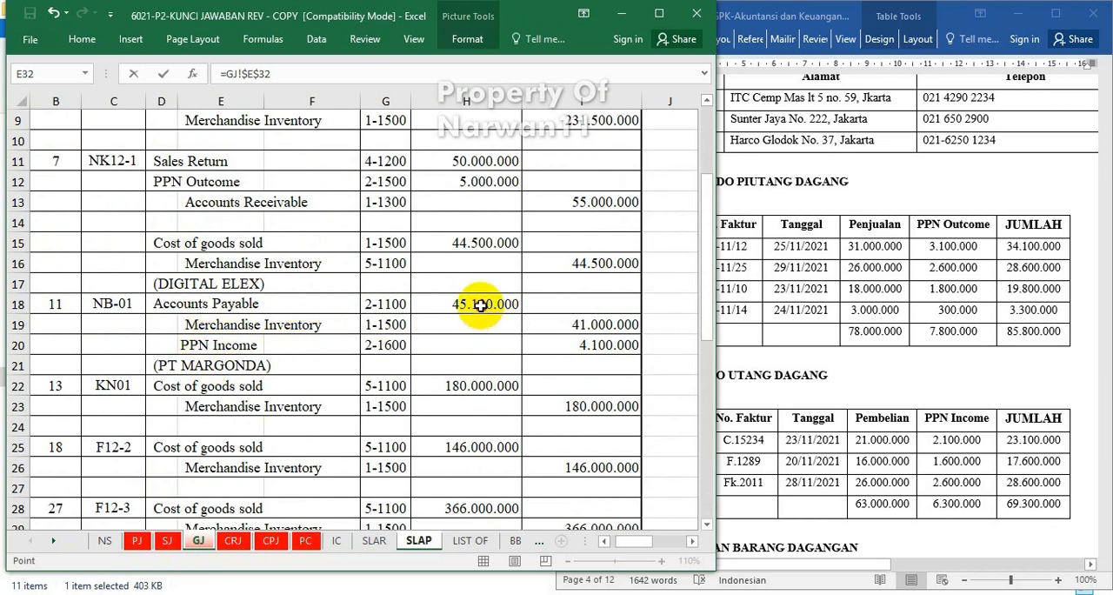
key(Return)
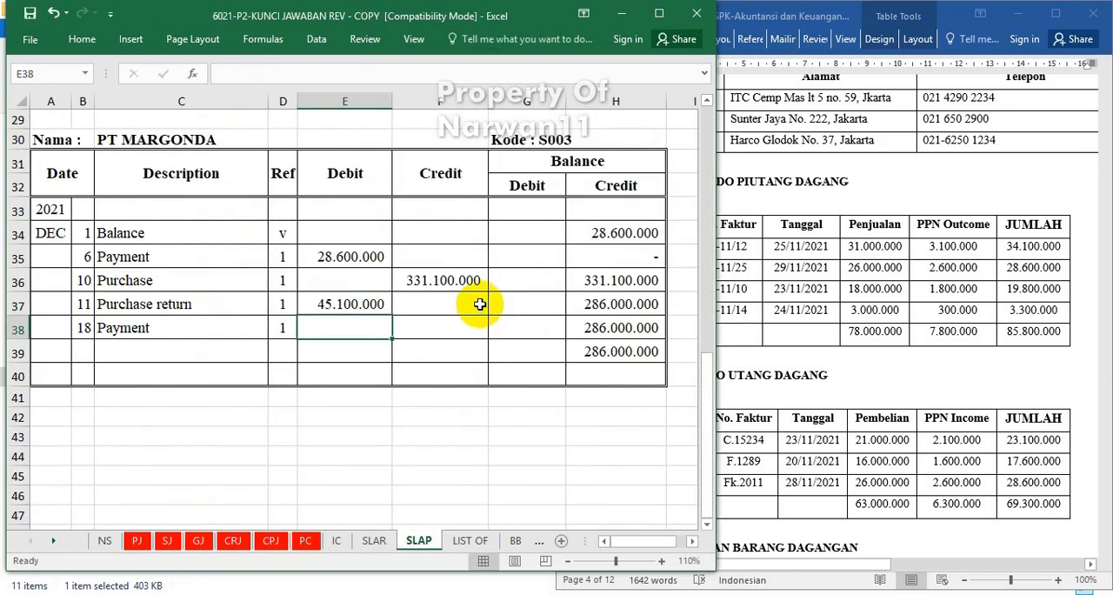
Link the debit of PT MARGONDA's 18 December Payment row to cell F14 of the cash payment journal sheet CPJ.
click(430, 331)
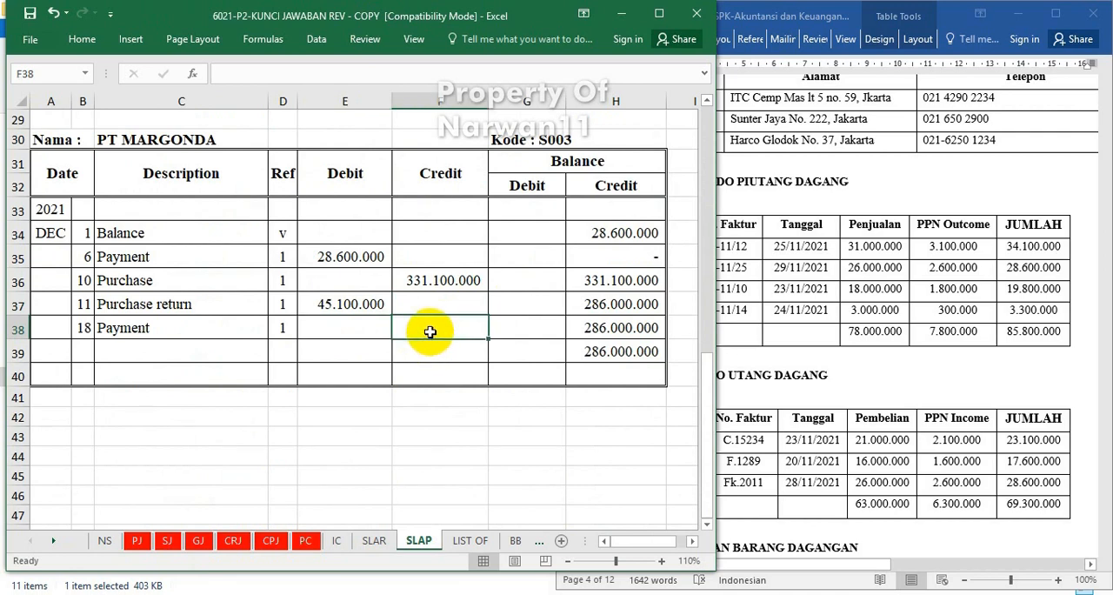
click(325, 320)
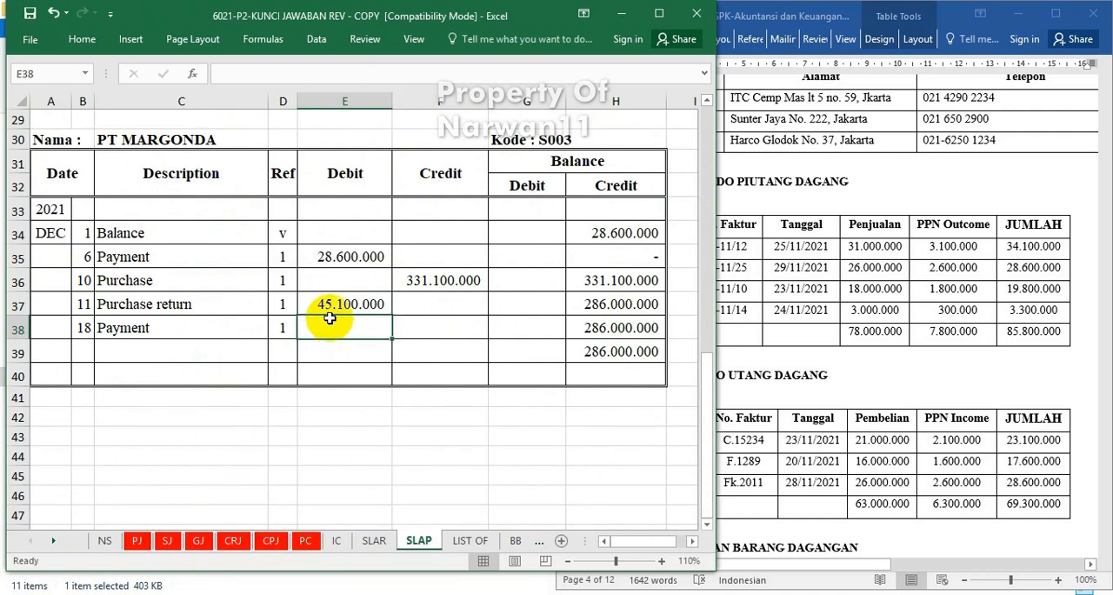
text(=)
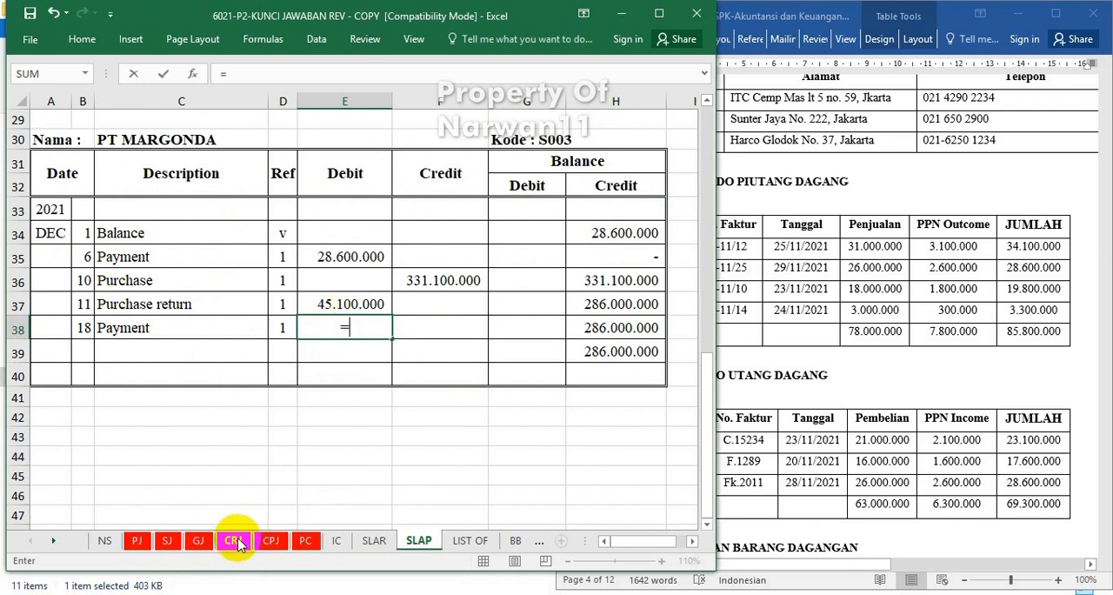
click(270, 541)
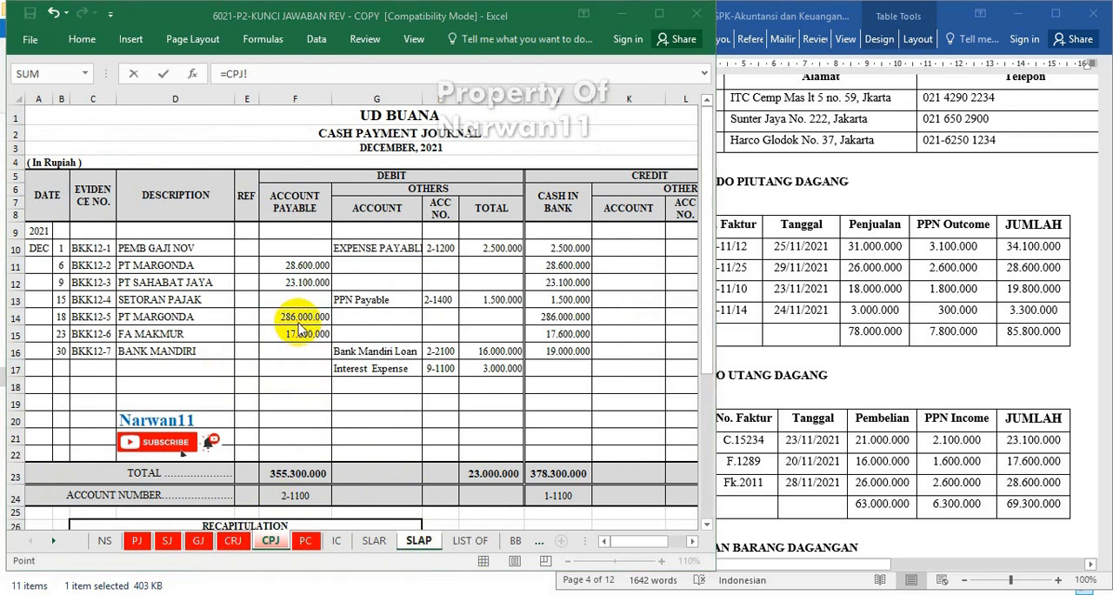
click(296, 318)
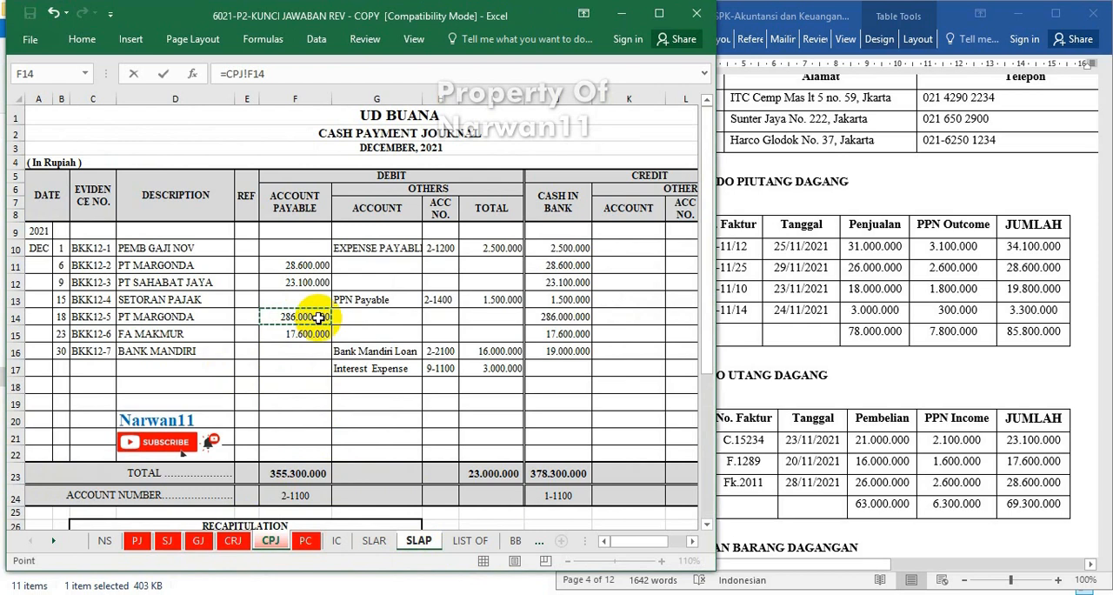
key(Return)
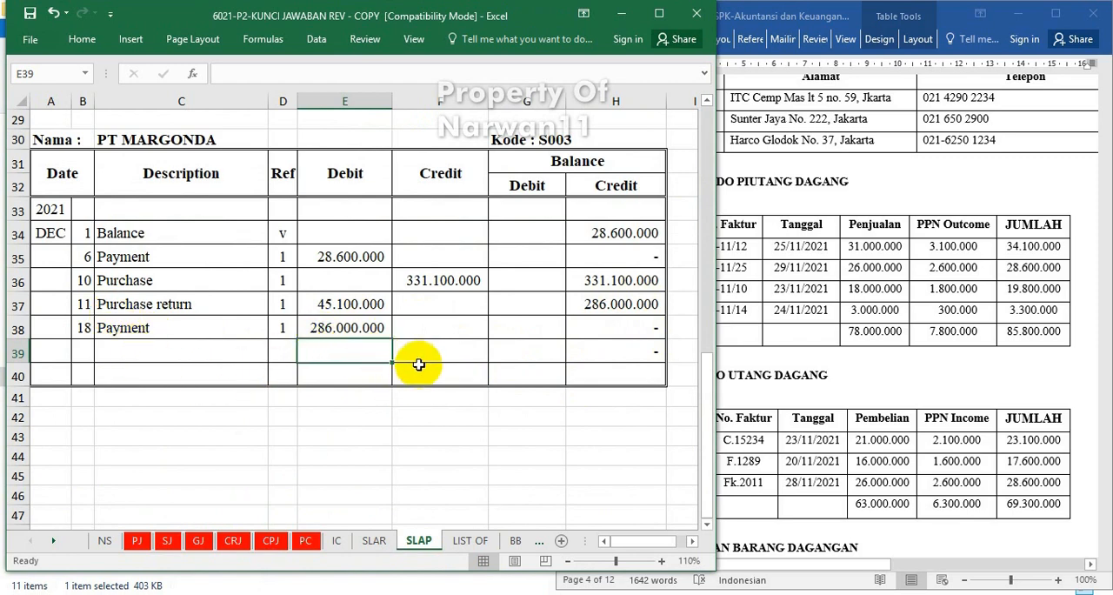
On the LIST OF sheet, change the account receivable balance list's heading date to DECEMBER 31, 2021.
scroll(423, 361, down, 1)
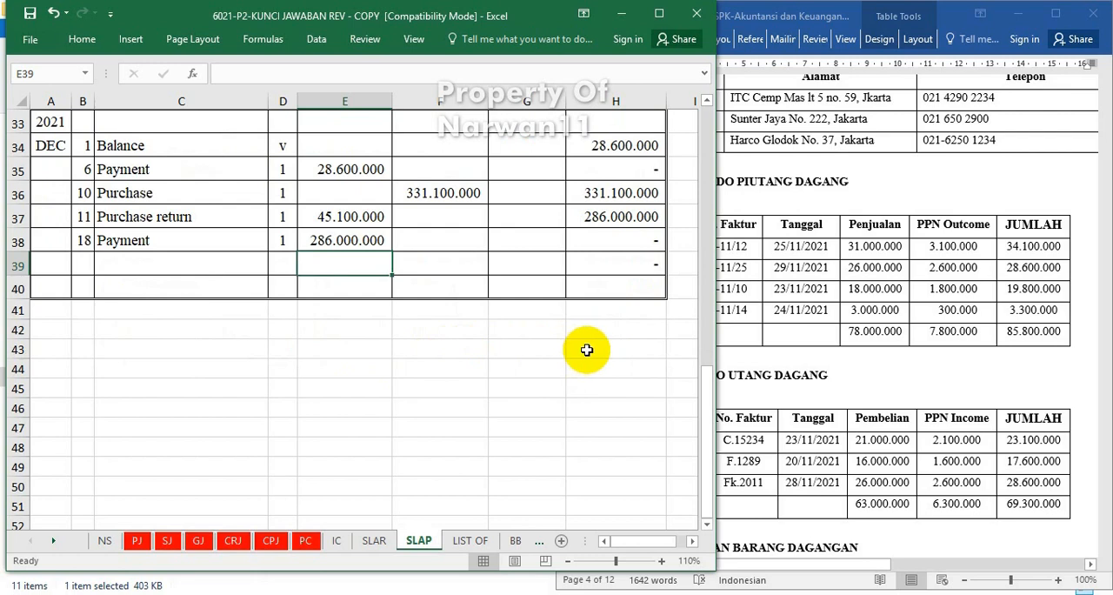
scroll(584, 348, up, 4)
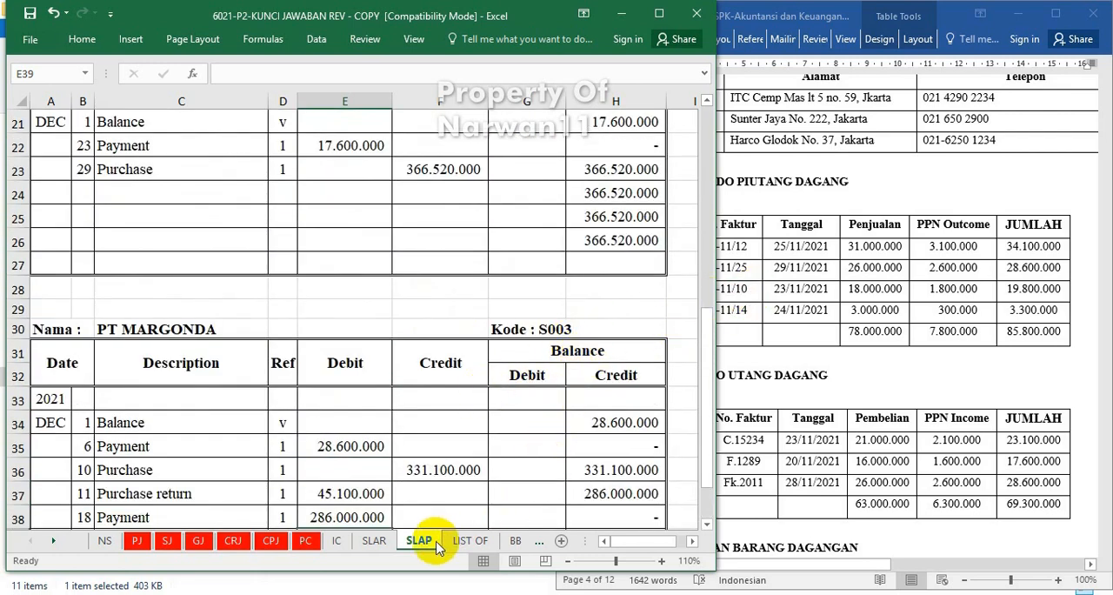
scroll(438, 401, up, 7)
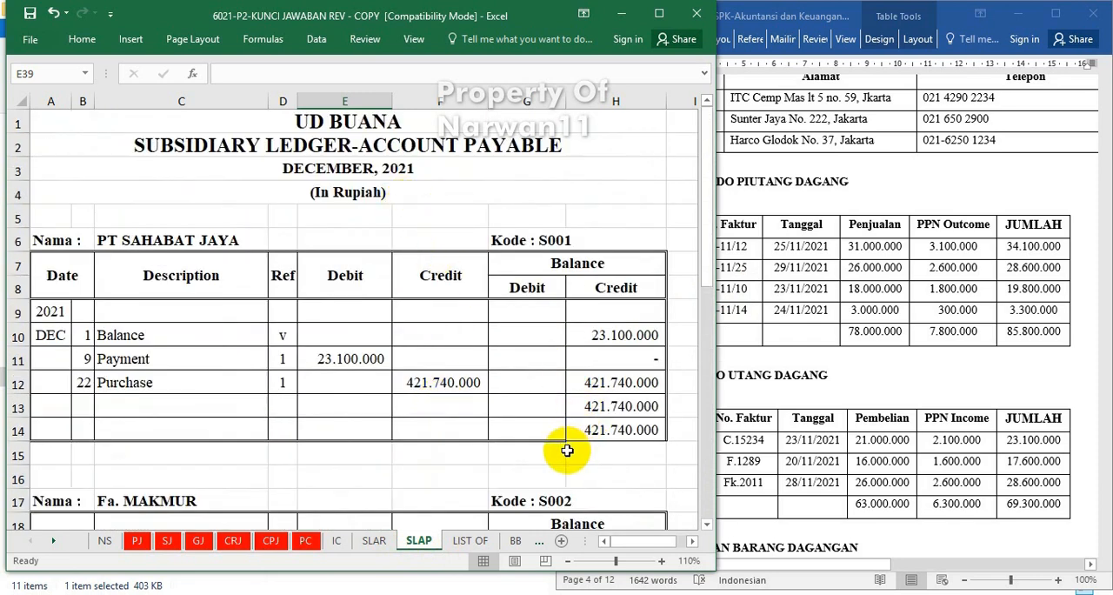
click(468, 542)
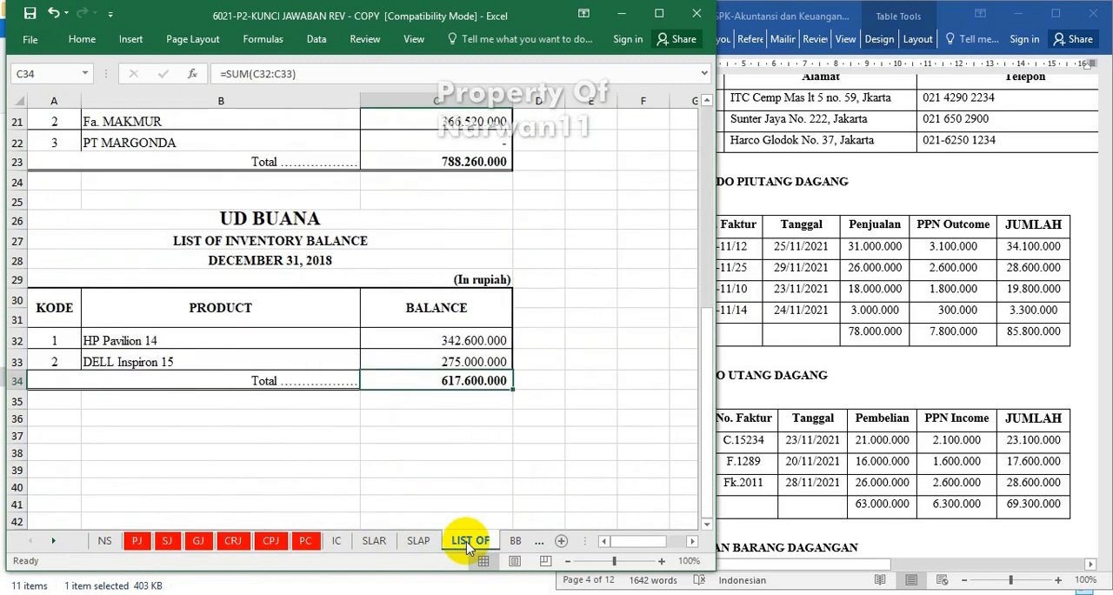
scroll(459, 459, up, 4)
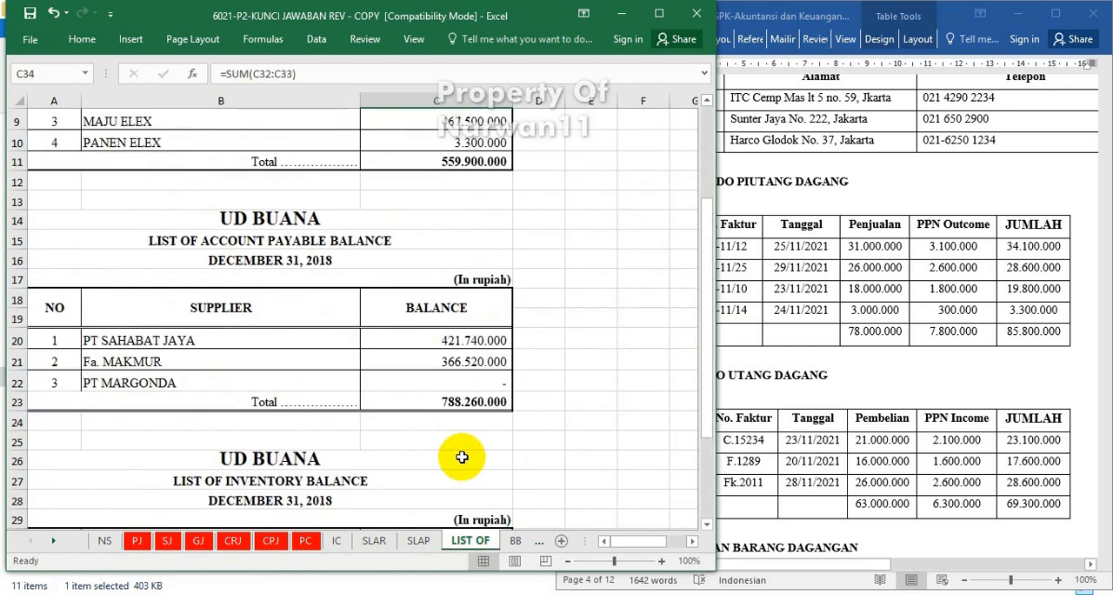
scroll(462, 457, up, 3)
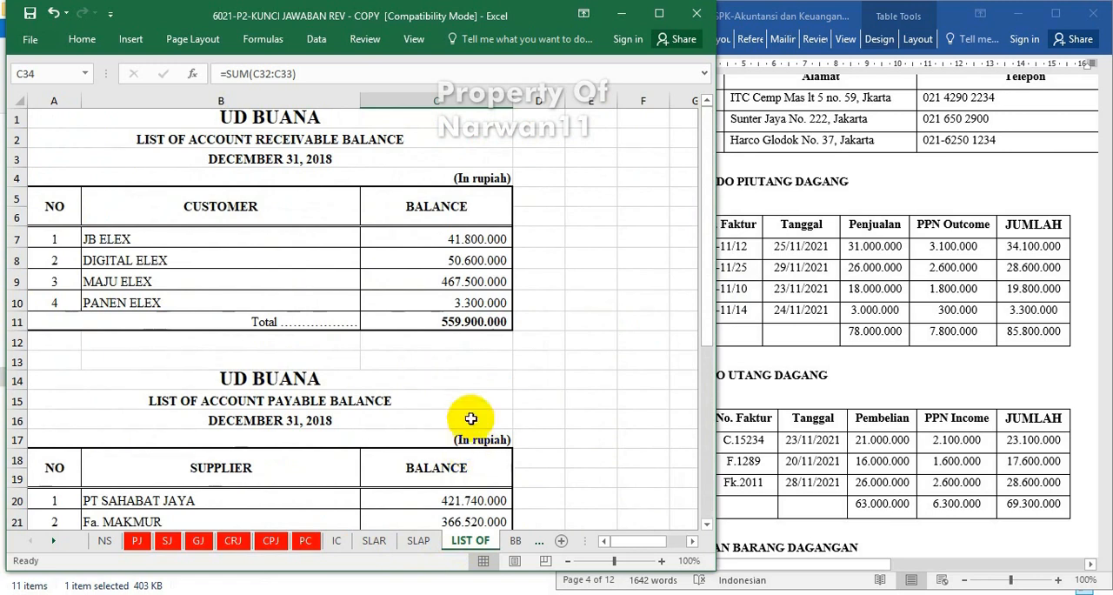
click(261, 137)
click(320, 160)
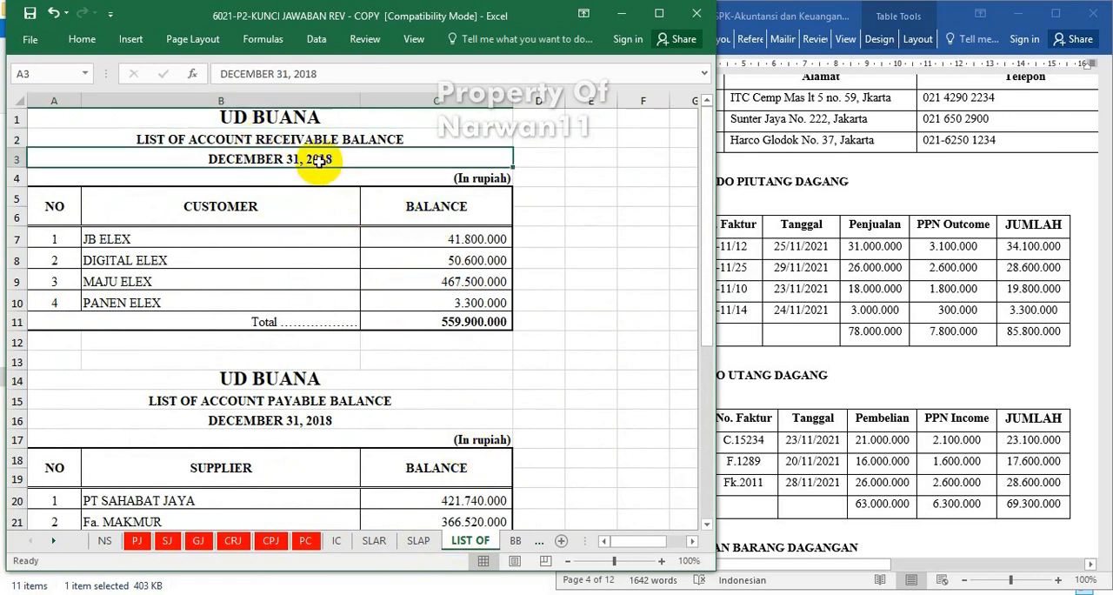
click(315, 77)
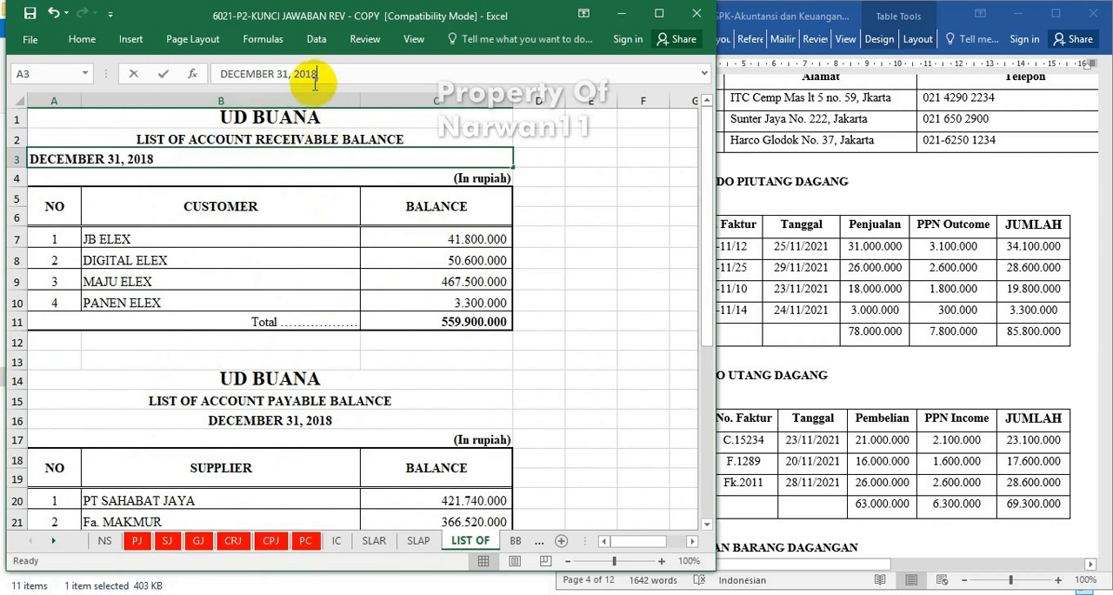
text(21)
key(Return)
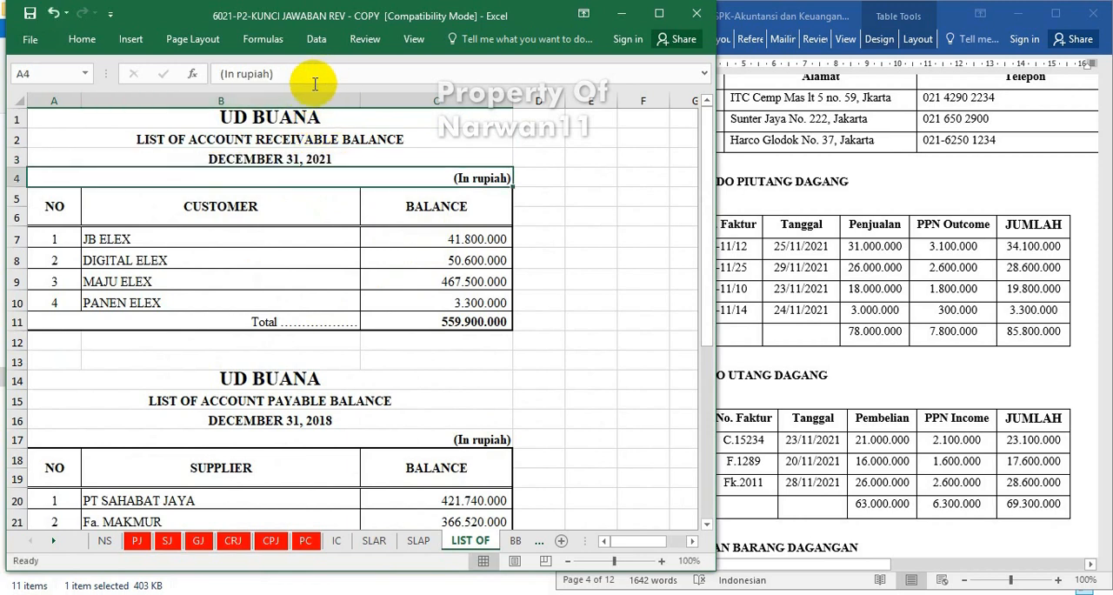
Change the heading date of the account payable balance list to DECEMBER 31, 2021.
key(Down)
key(Down)
key(Down)
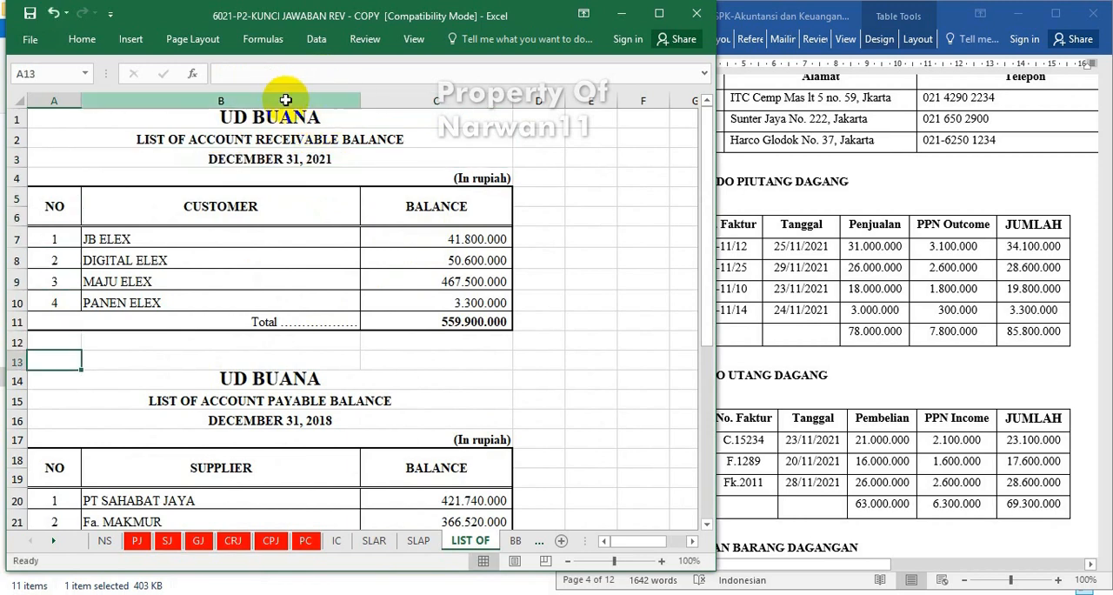
click(294, 421)
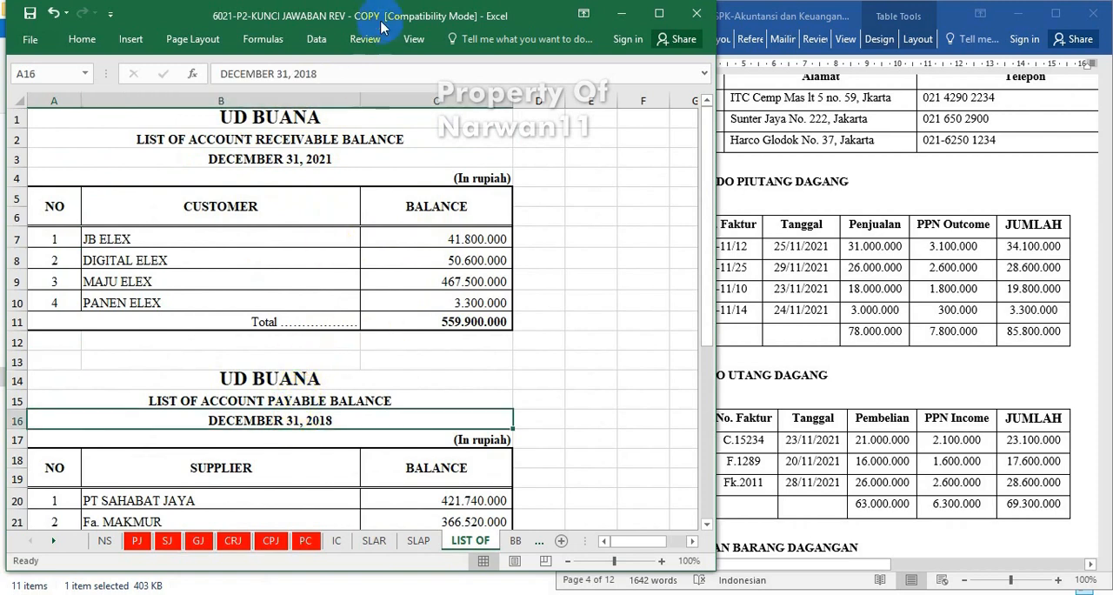
click(321, 75)
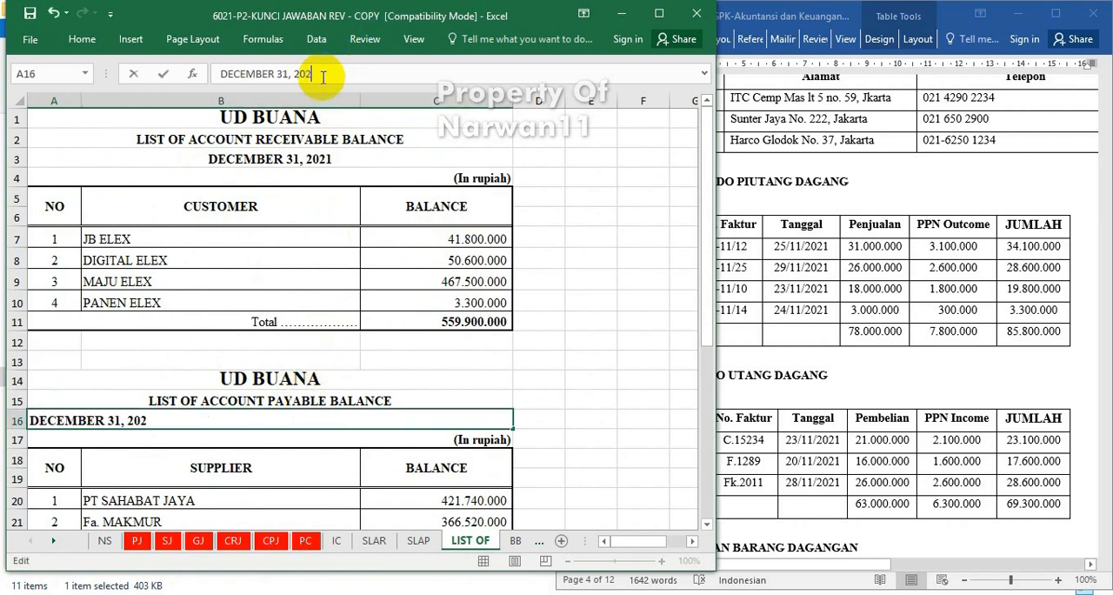
key(Return)
Change the heading date of the inventory balance list to DECEMBER 31, 2021.
scroll(325, 378, down, 4)
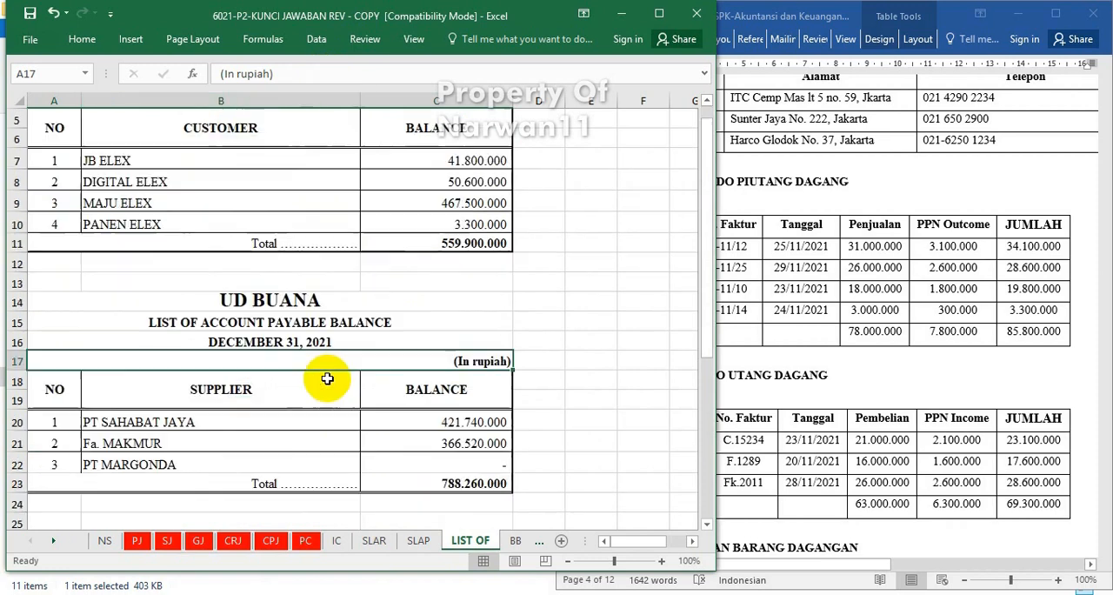
click(303, 419)
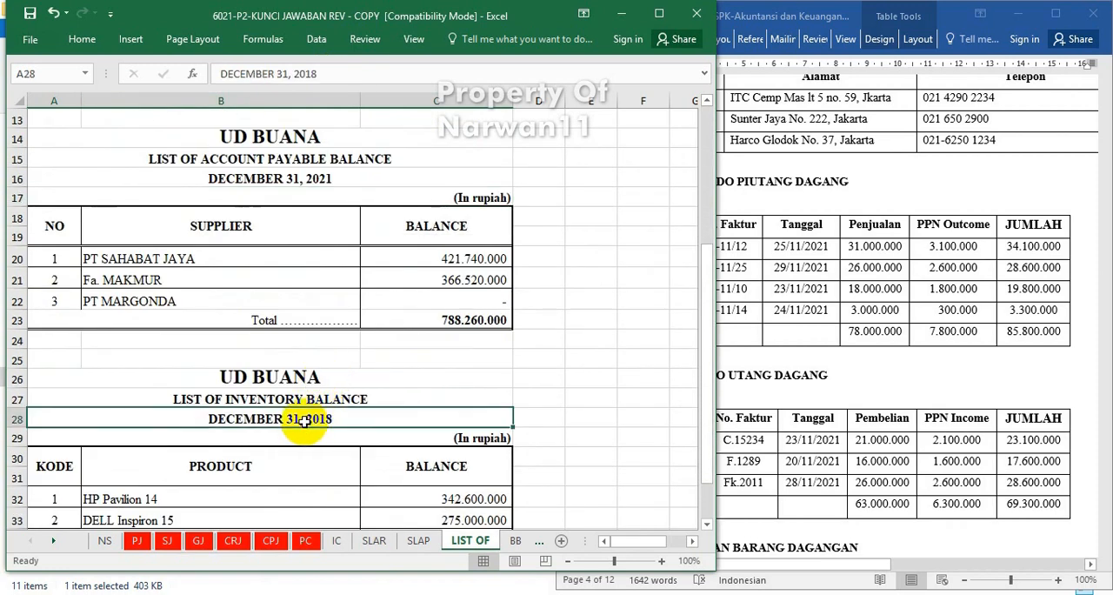
click(321, 76)
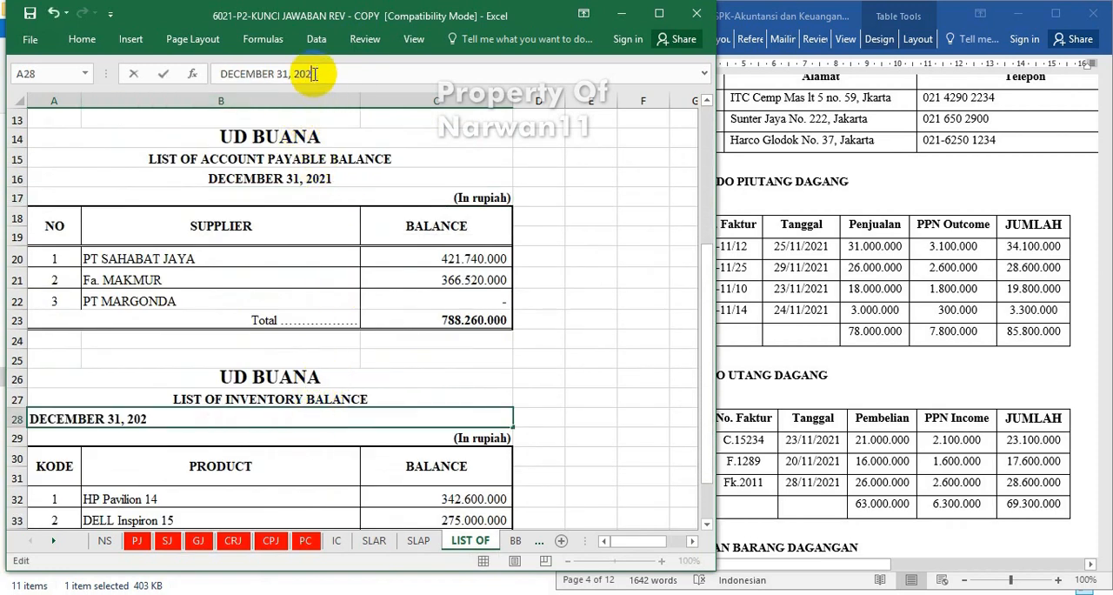
key(Return)
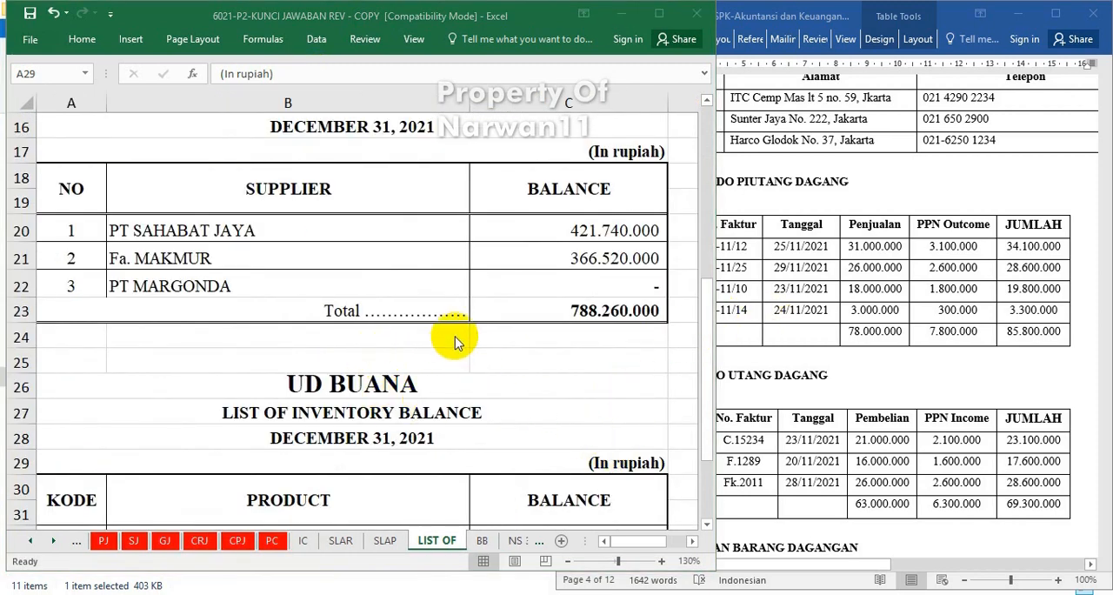
Link JB ELEX's balance in the account receivable list to cell G12 of the SLAR sheet.
scroll(444, 206, up, 5)
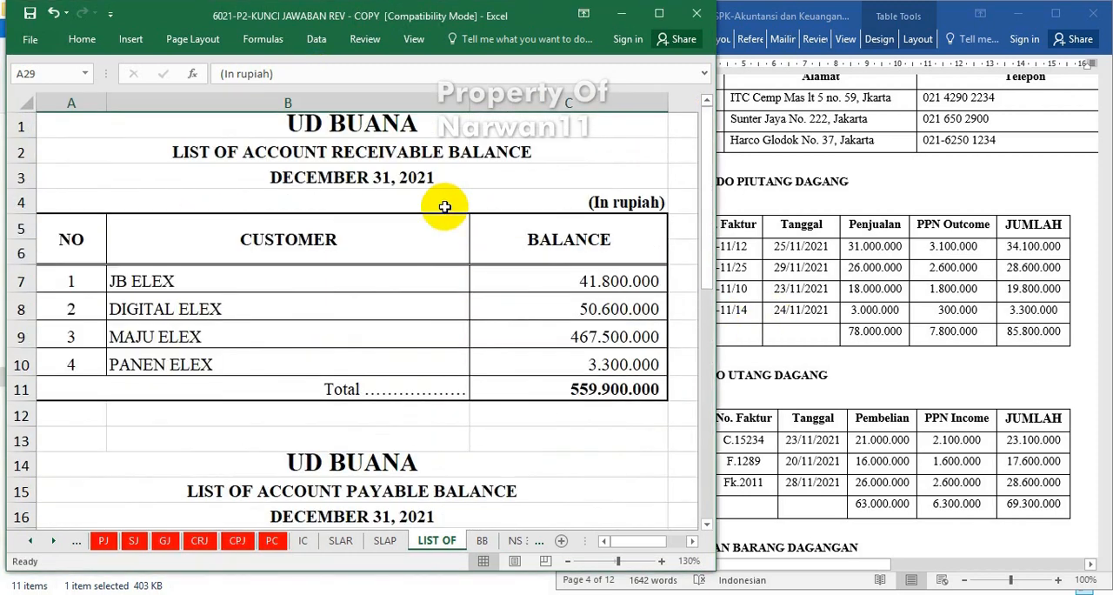
click(561, 281)
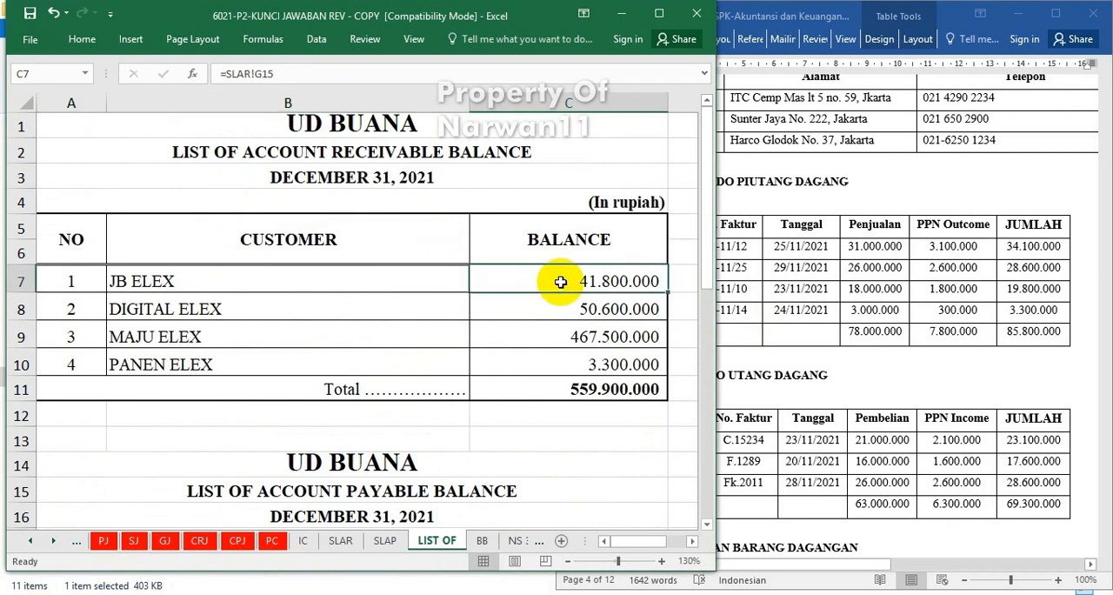
text(=)
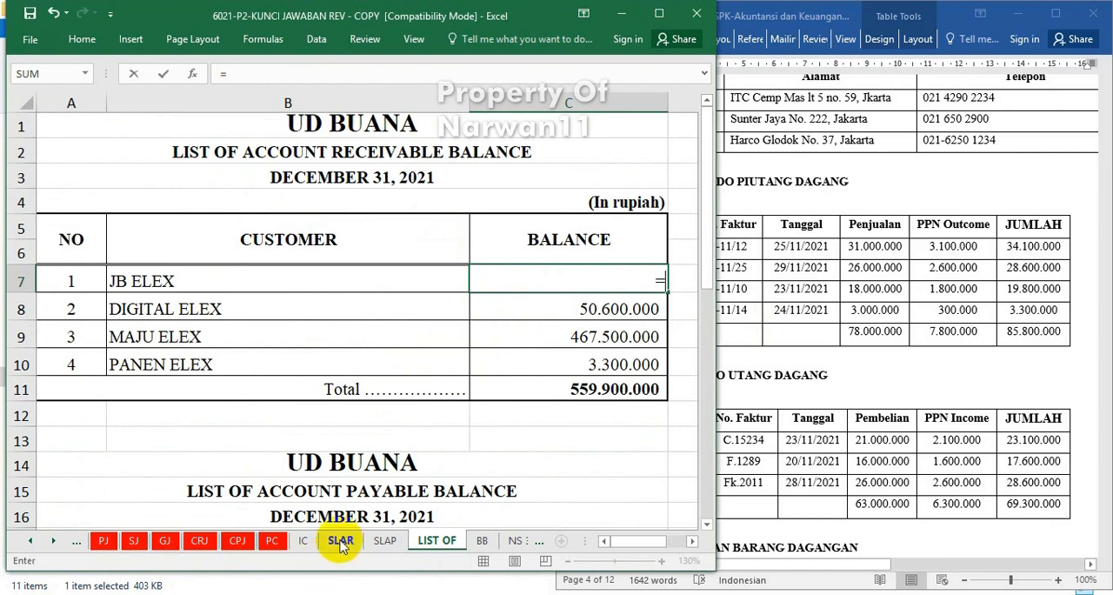
click(340, 541)
scroll(385, 298, up, 7)
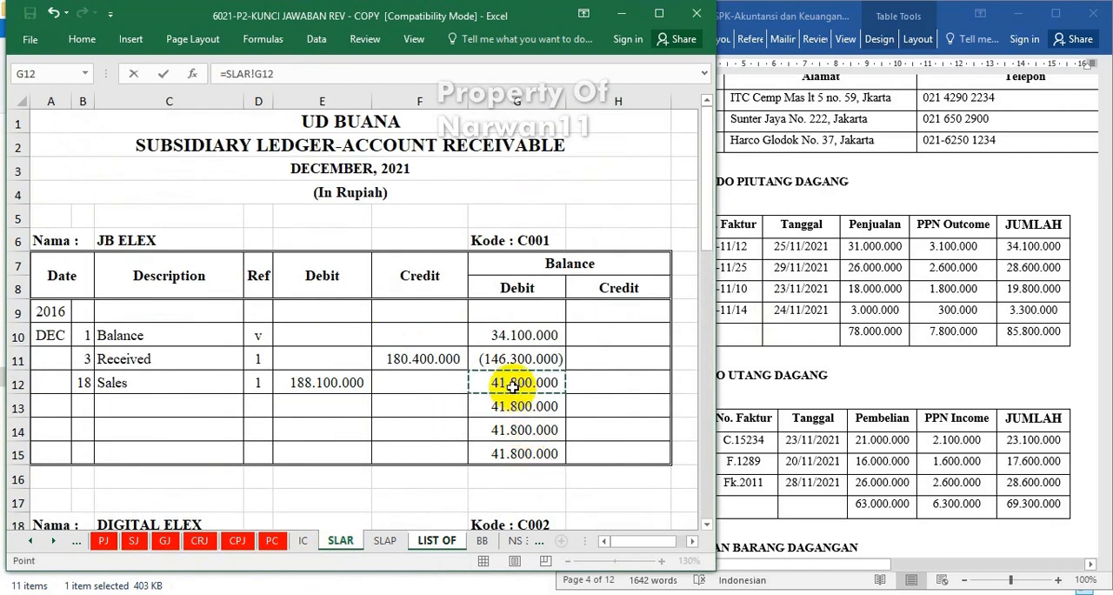
key(Return)
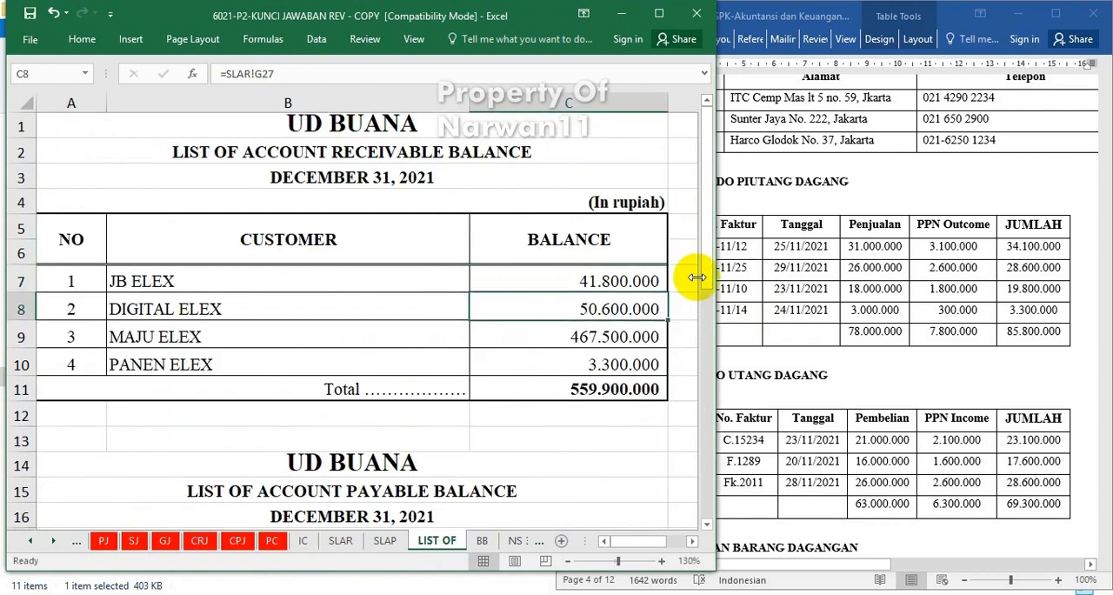
Link DIGITAL ELEX's balance in the account receivable list to its closing debit balance on the SLAR sheet.
text(=)
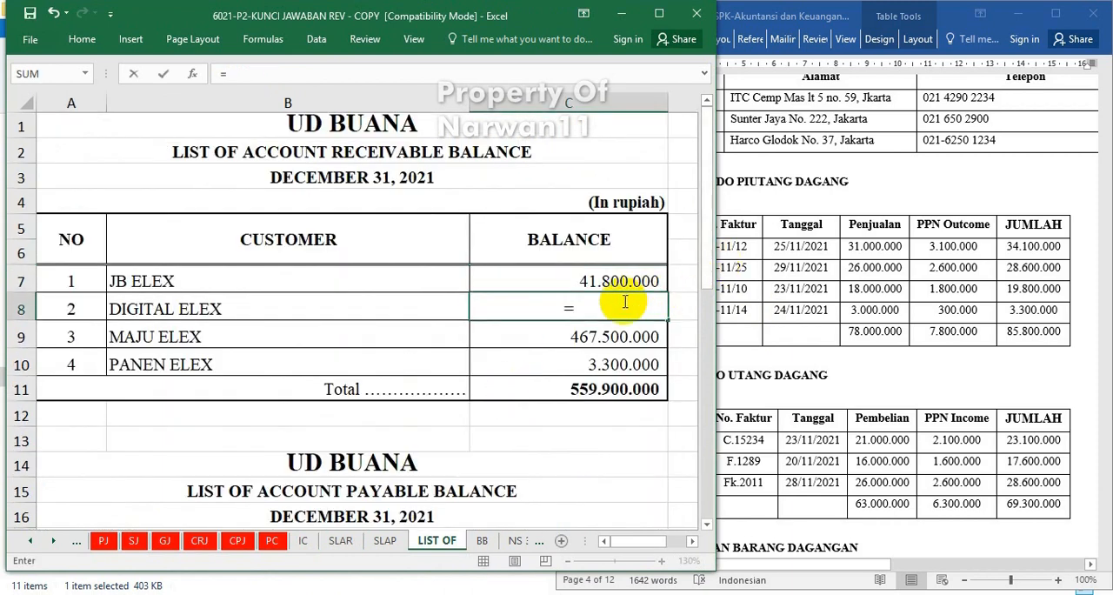
click(340, 541)
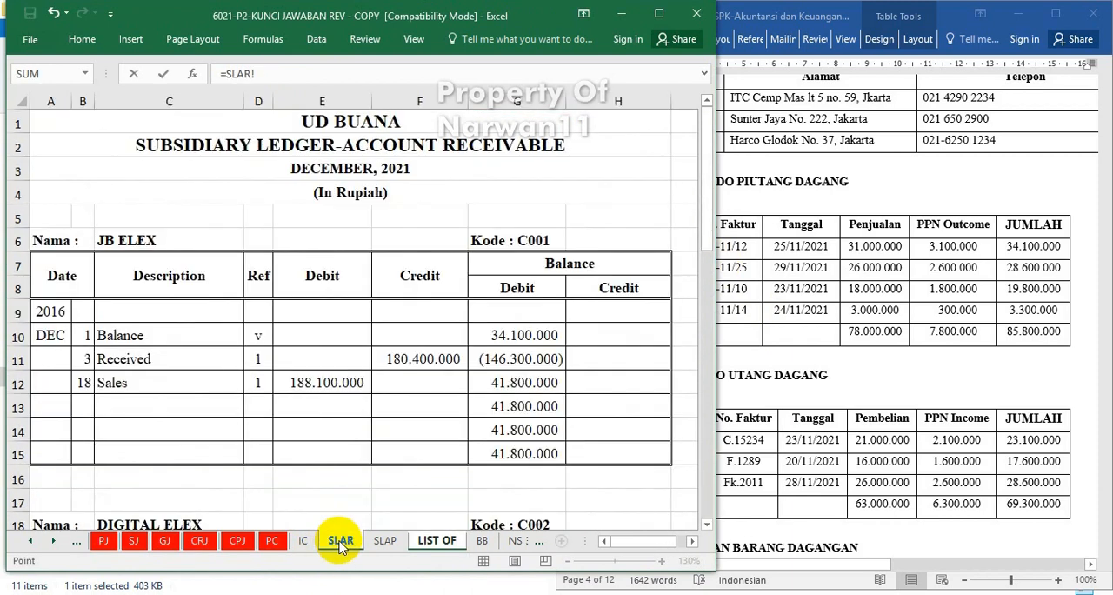
scroll(504, 452, down, 4)
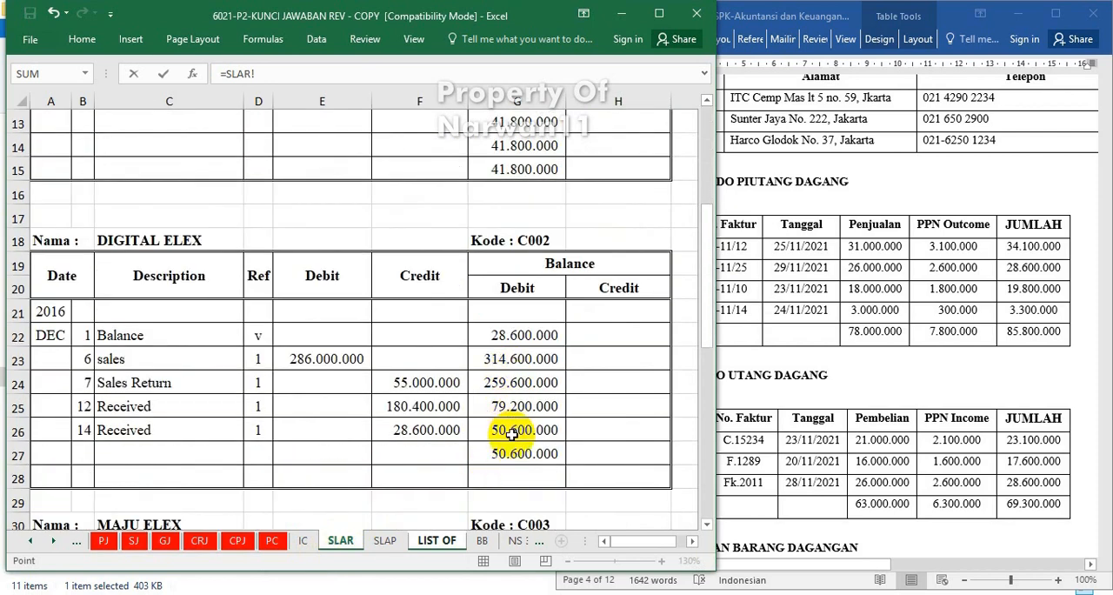
key(Return)
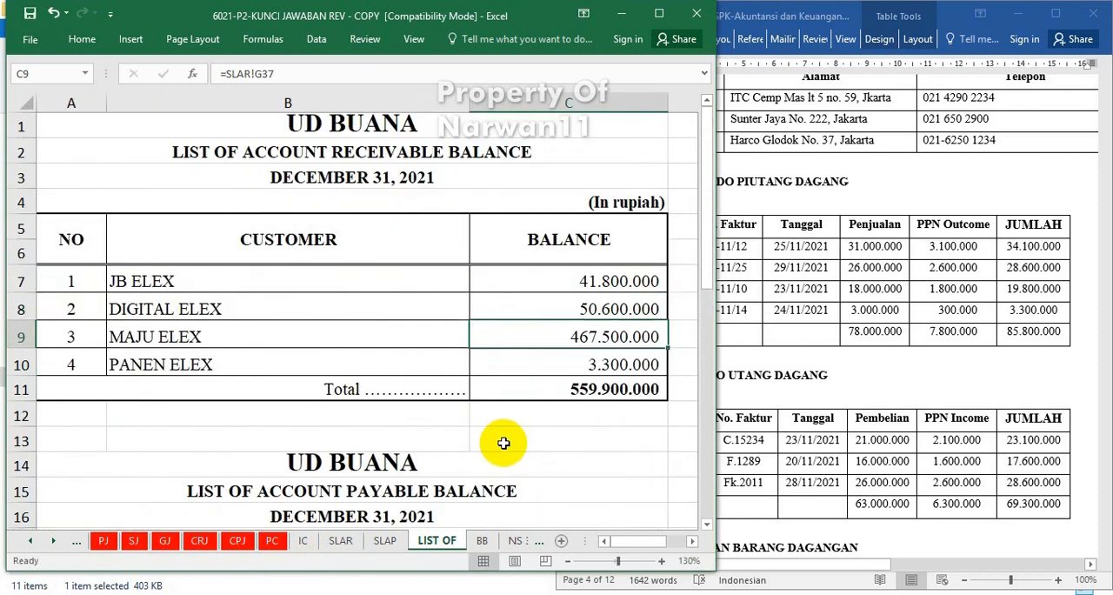
Link MAJU ELEX's balance in the account receivable list to cell G36 of the SLAR sheet.
text(=)
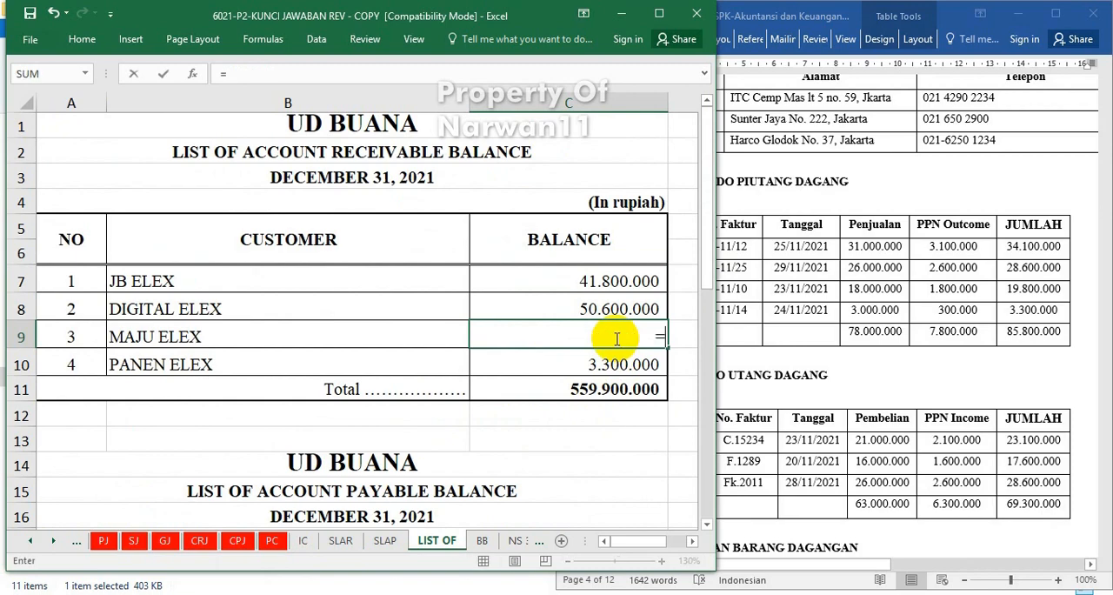
click(342, 543)
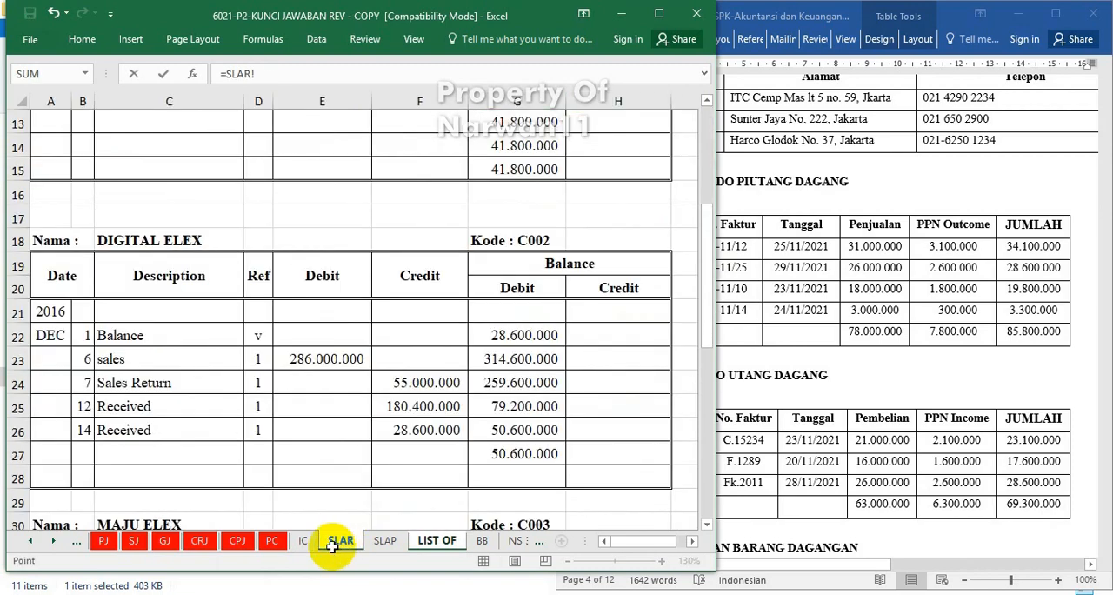
scroll(427, 388, up, 4)
scroll(427, 388, down, 1)
scroll(427, 388, down, 3)
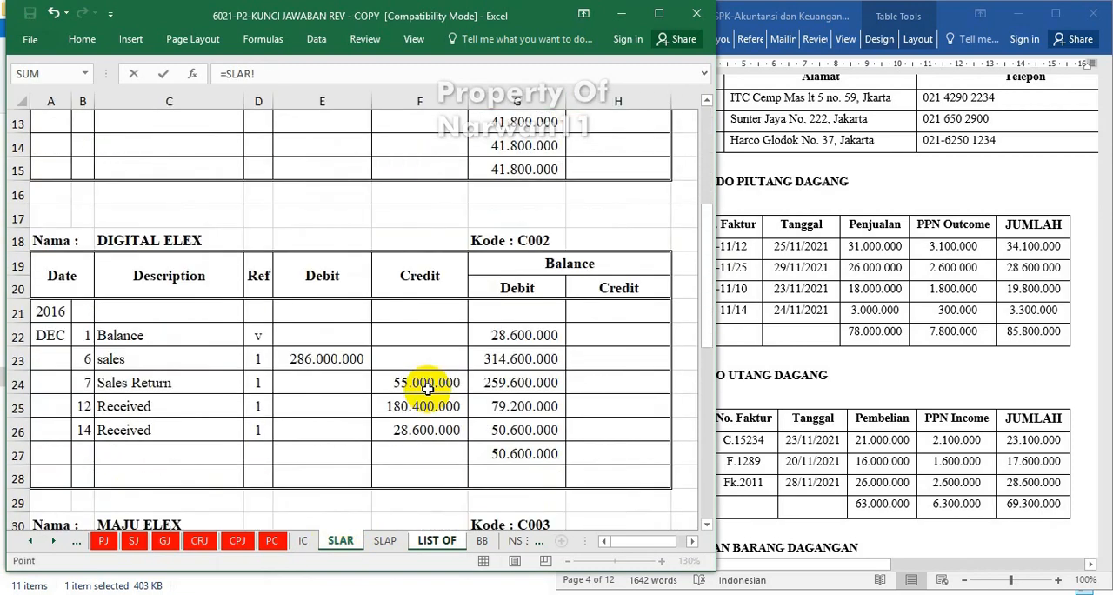
scroll(509, 465, down, 5)
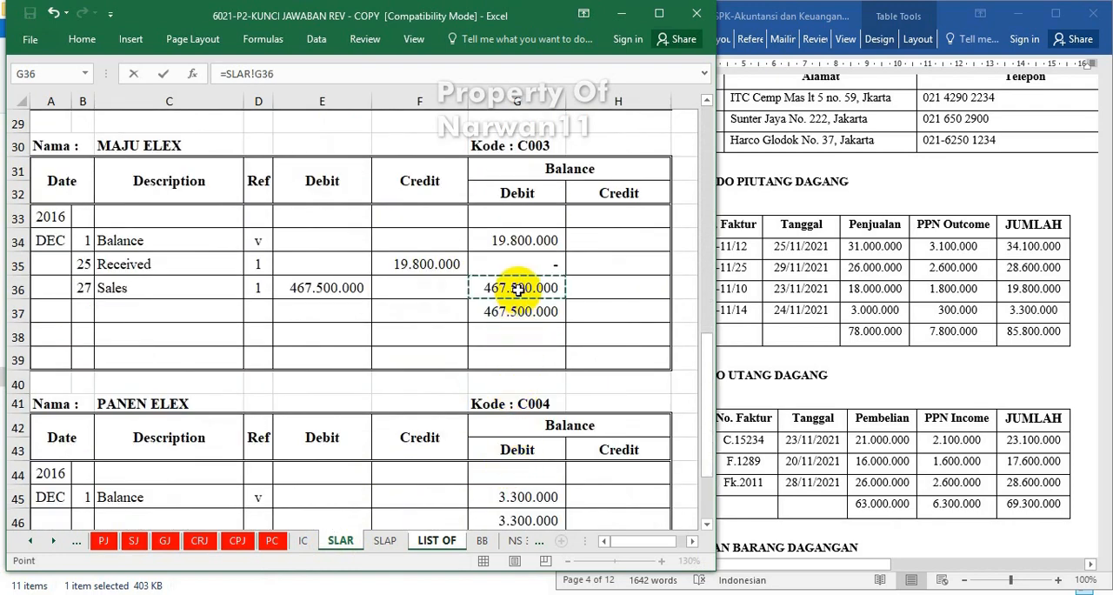
key(Return)
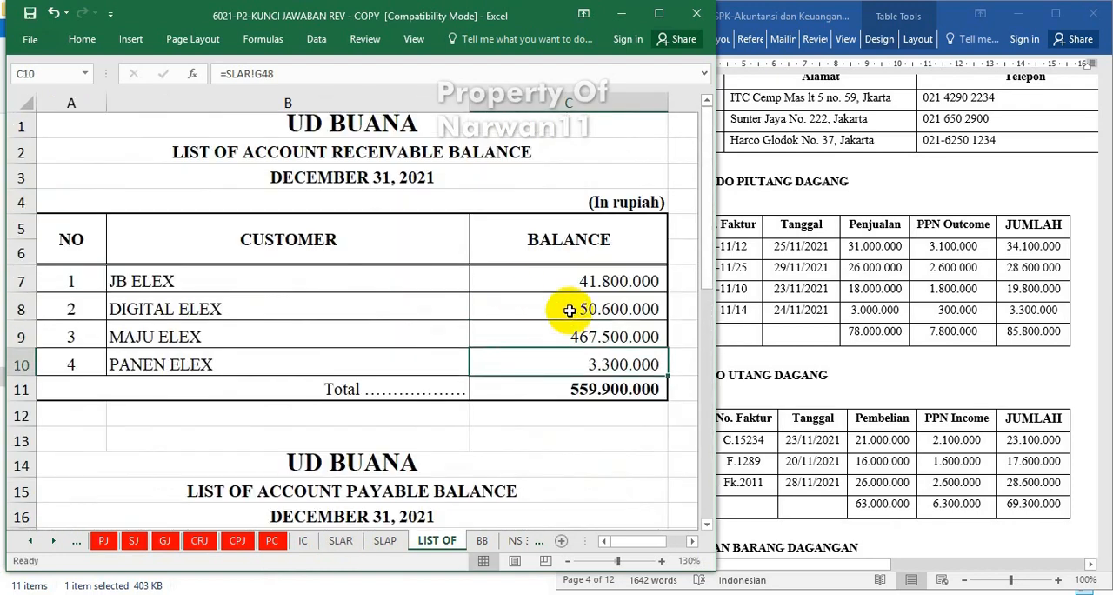
Compare the supplier balances in the account payable list with the closing credit balances on the SLAP sheet.
scroll(369, 457, down, 3)
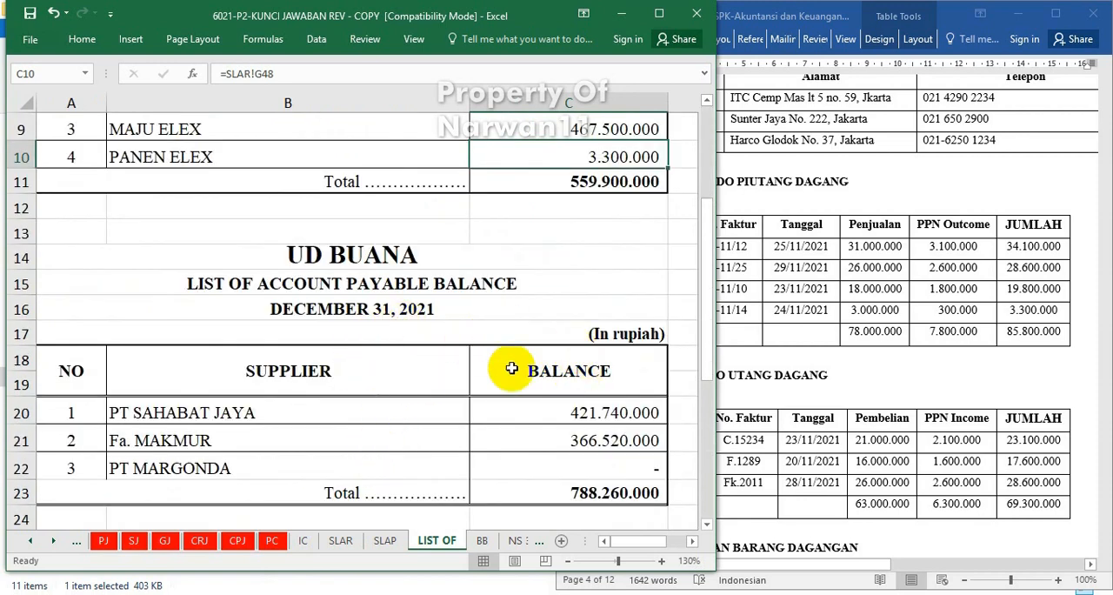
click(385, 541)
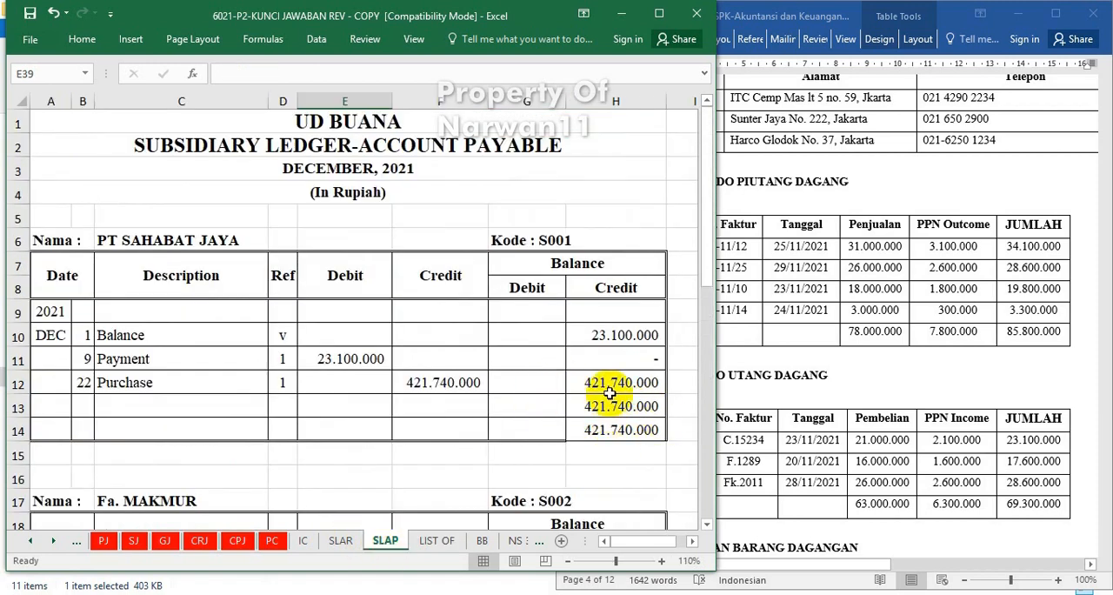
scroll(591, 452, down, 4)
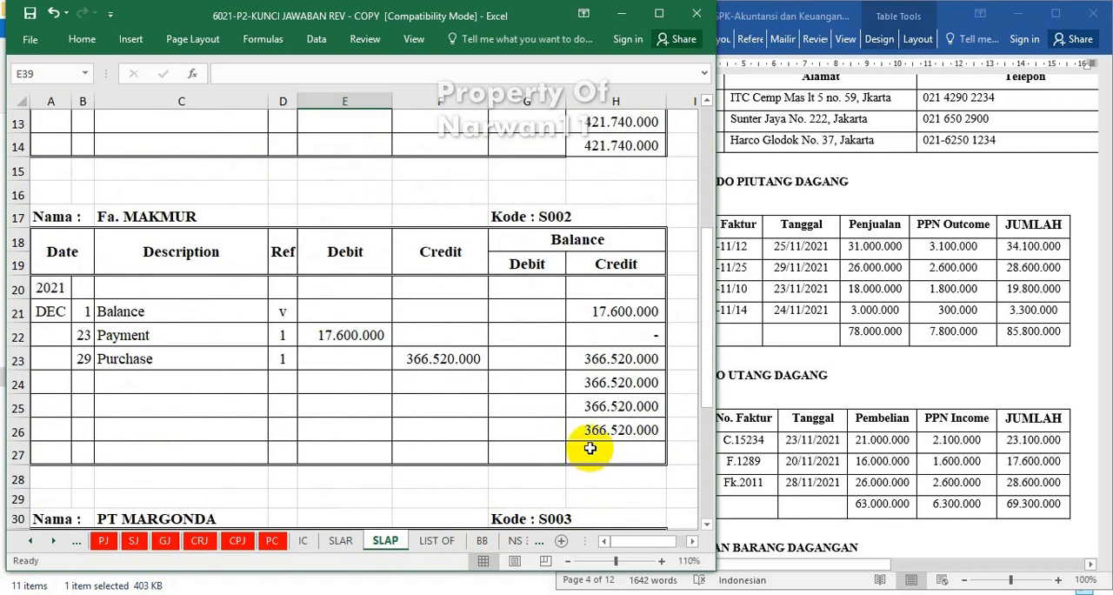
click(438, 543)
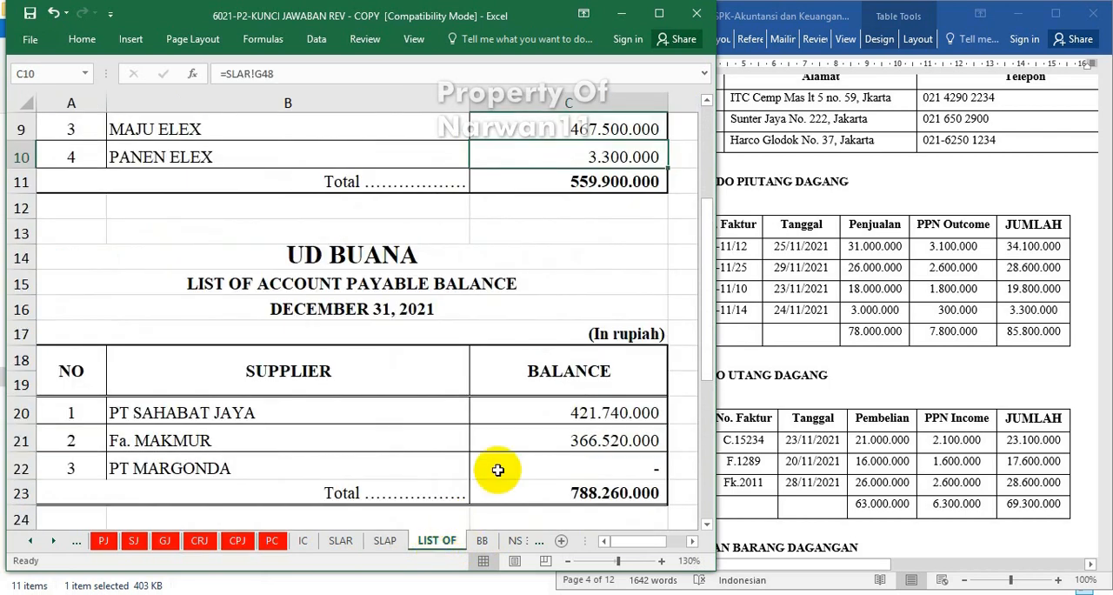
Narrow column B slightly on the LIST OF sheet and link HP Pavilion 14's inventory balance to cell M23 of the IC sheet.
scroll(583, 412, down, 4)
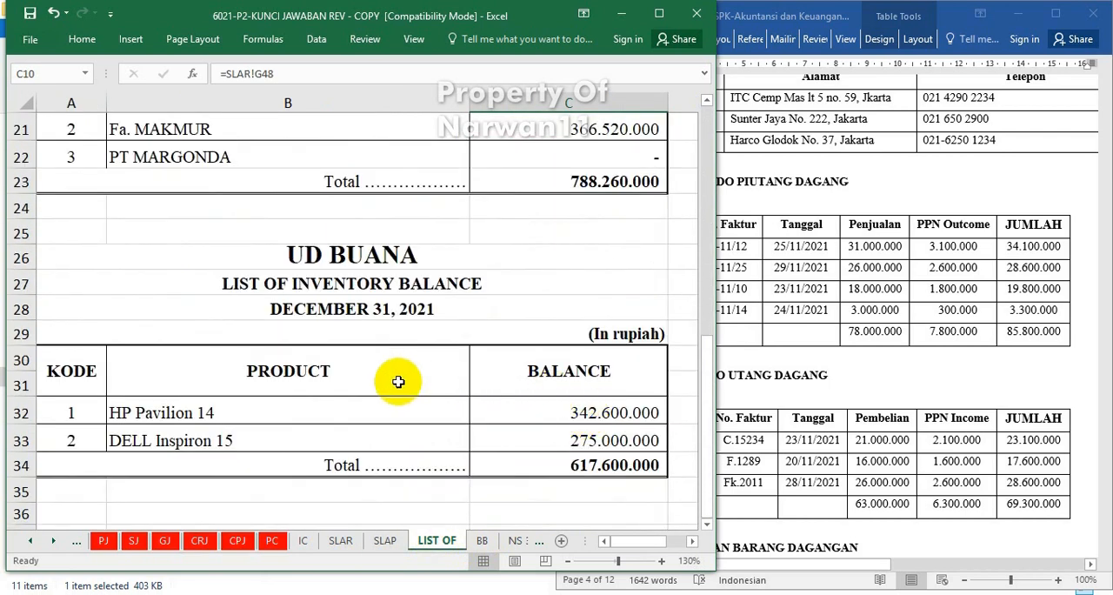
drag(470, 102, 451, 103)
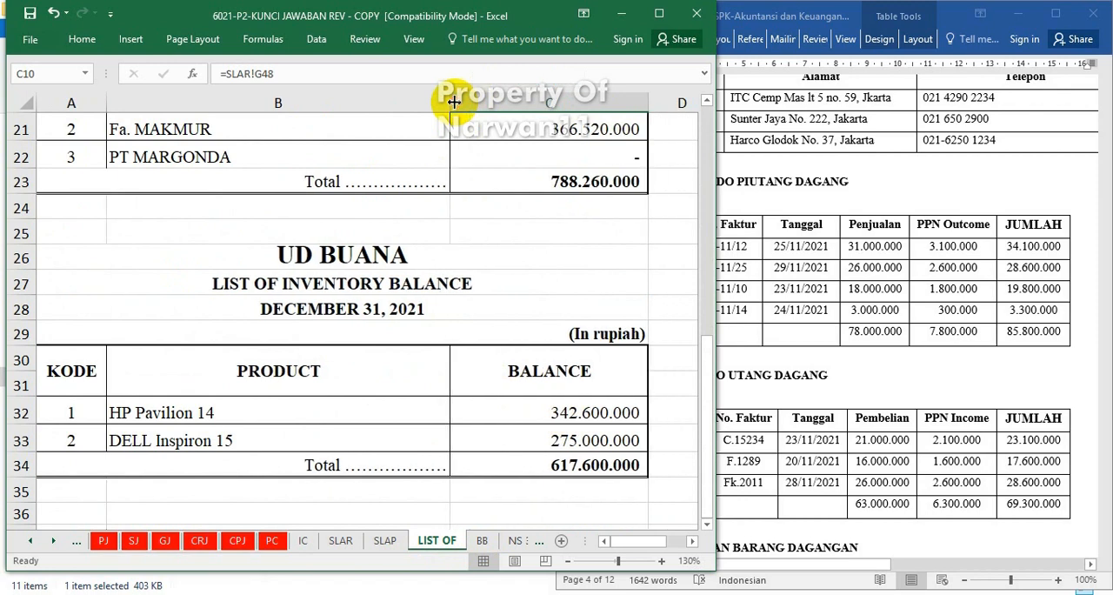
click(567, 412)
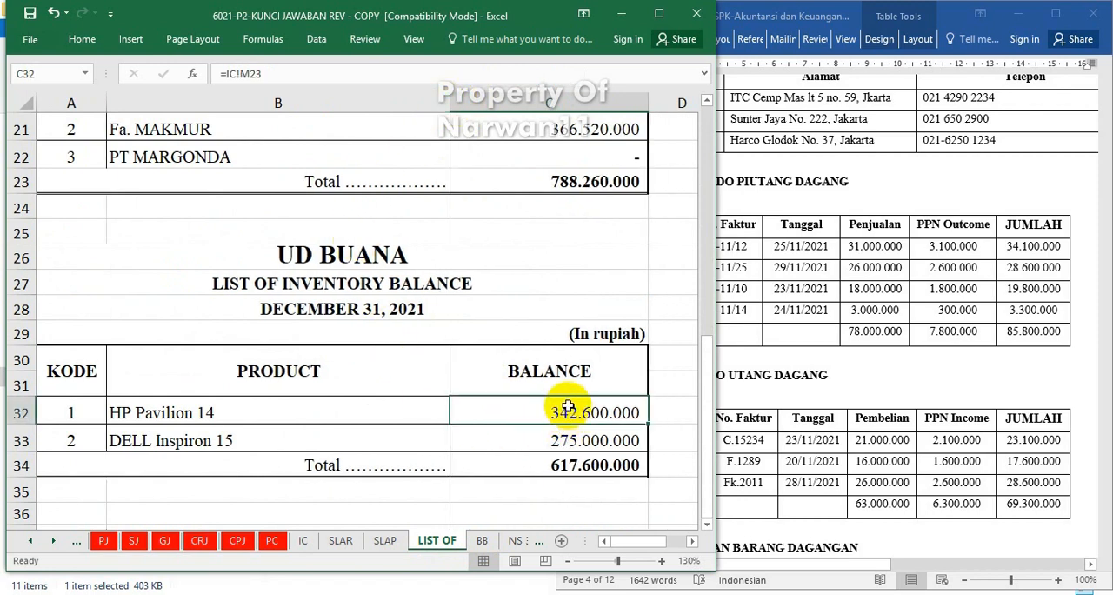
text(=)
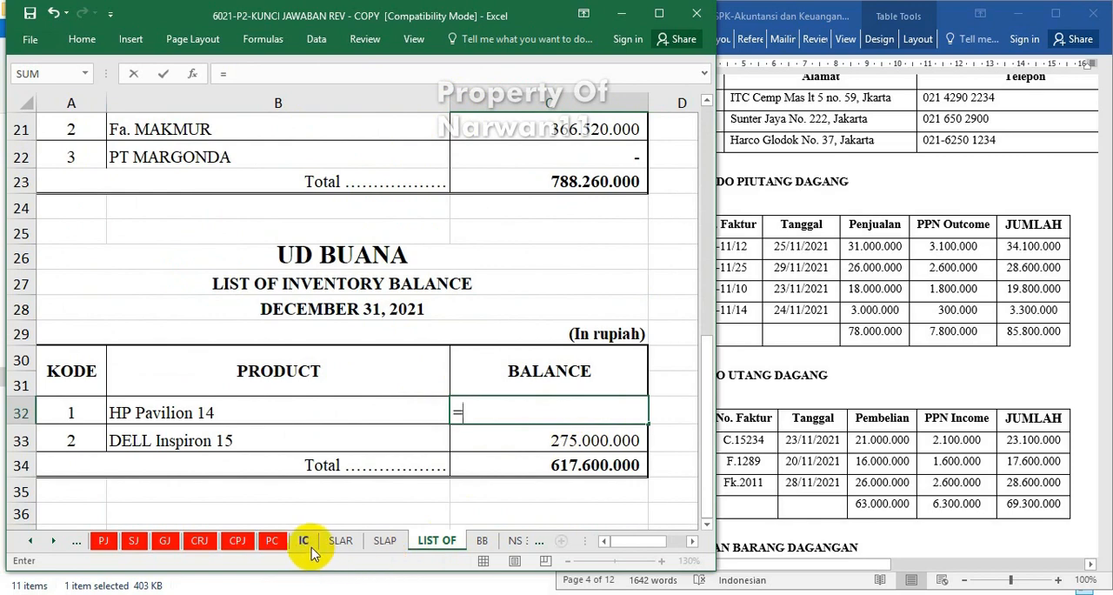
click(305, 541)
scroll(368, 385, up, 5)
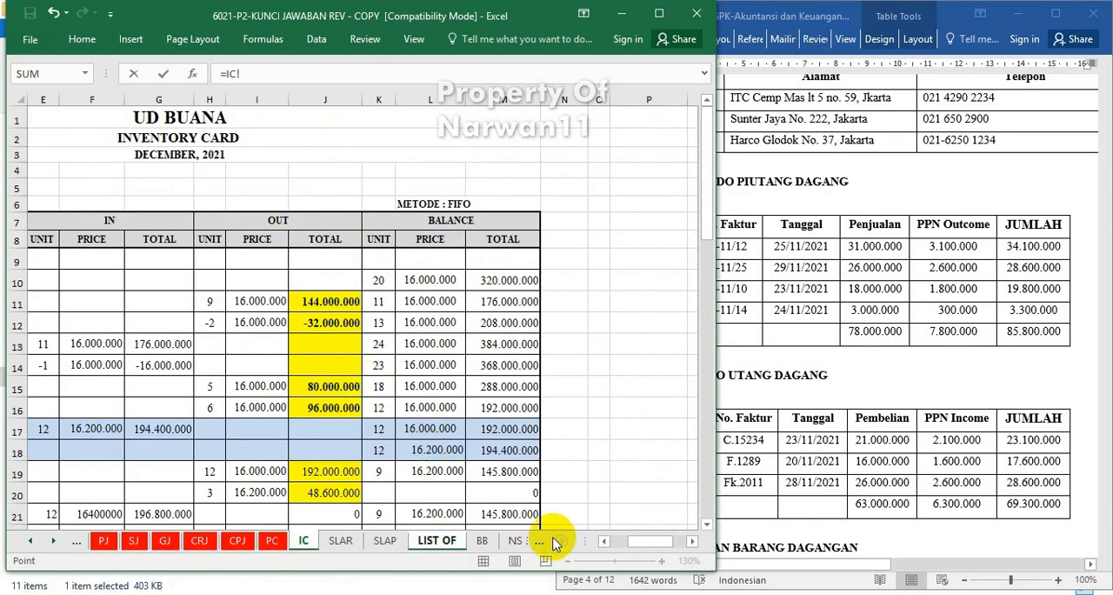
drag(647, 538, 624, 540)
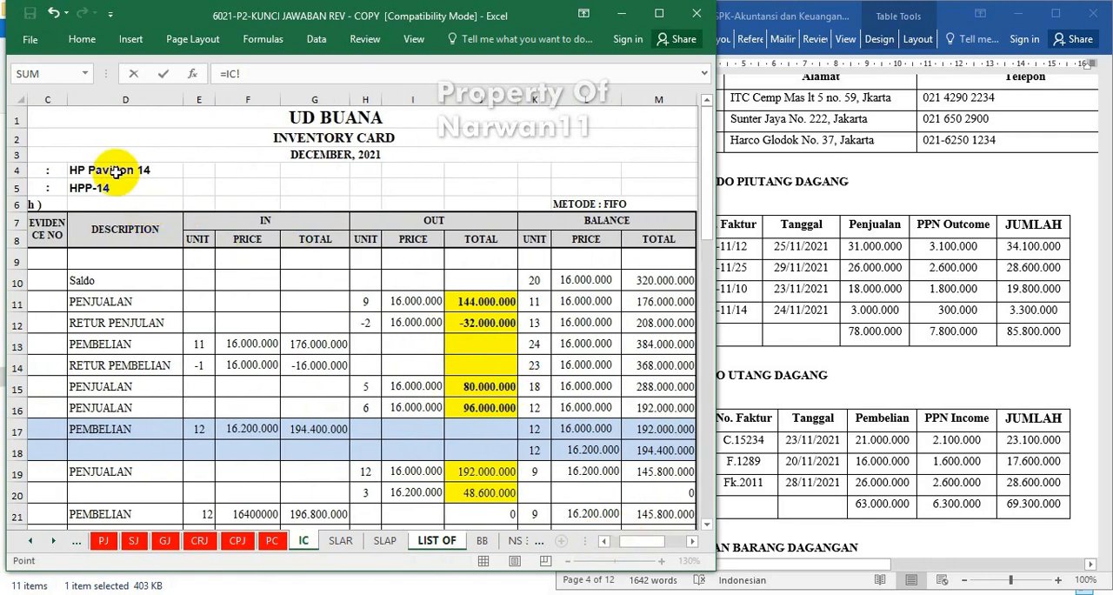
scroll(539, 322, down, 4)
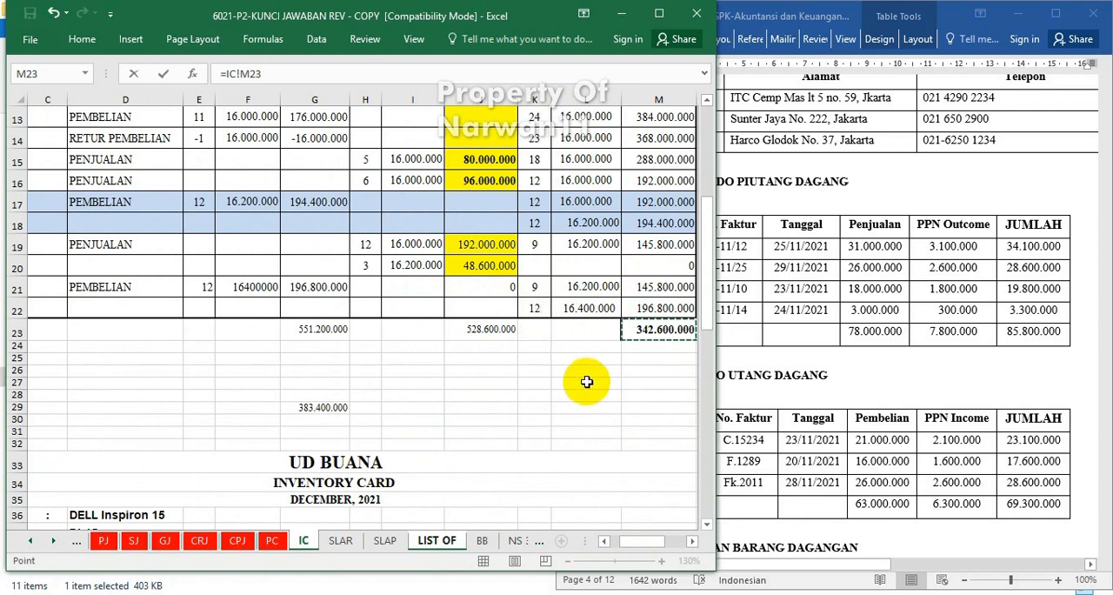
key(Return)
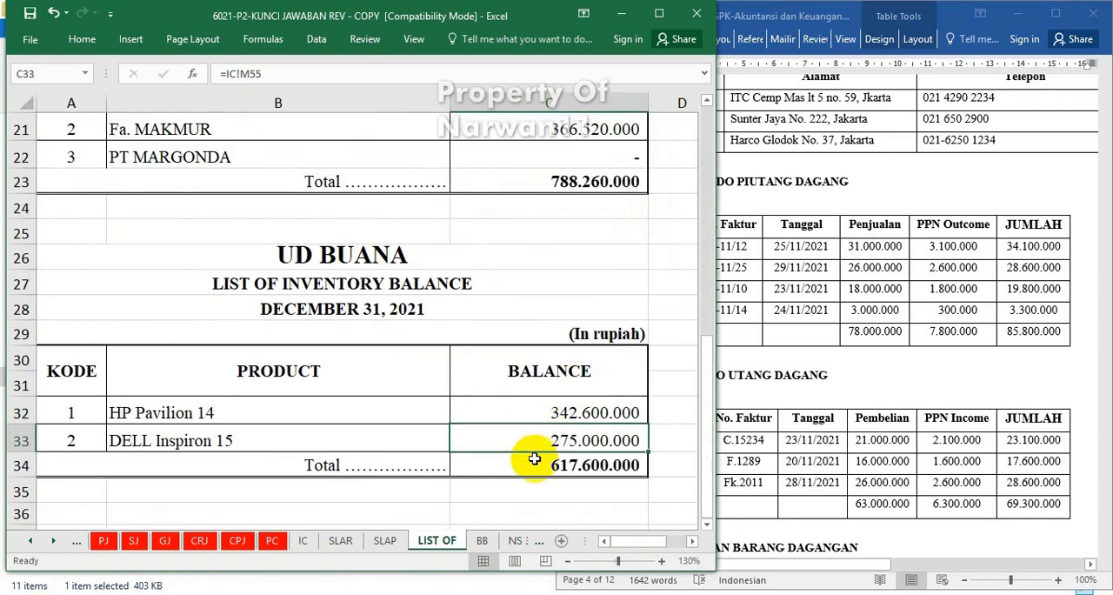
Link DELL Inspiron 15's balance in the inventory balance list to cell M55 of the IC sheet.
text(=)
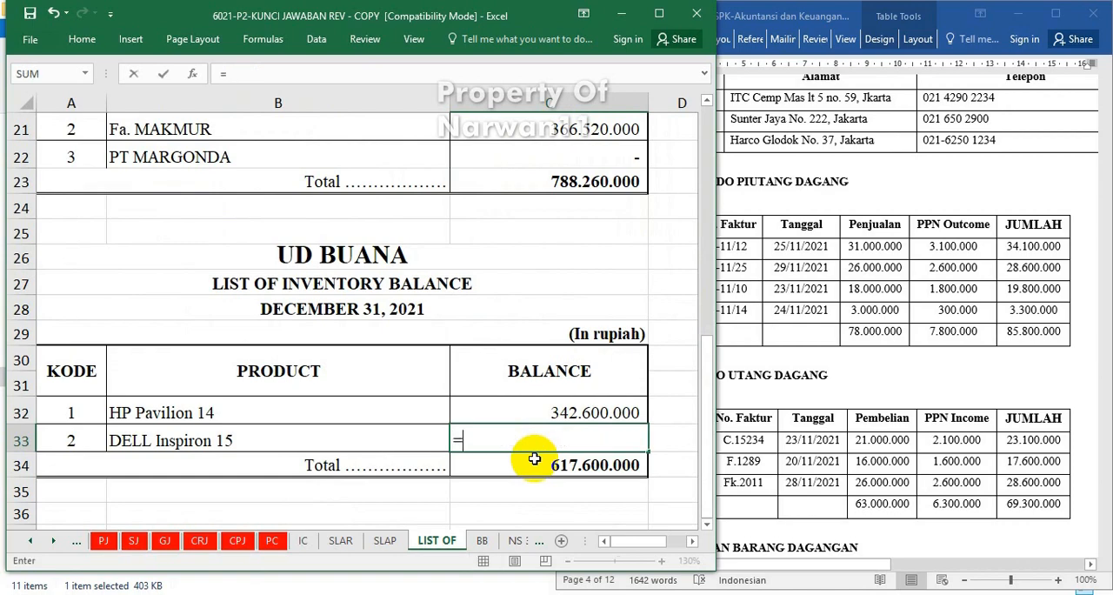
click(313, 541)
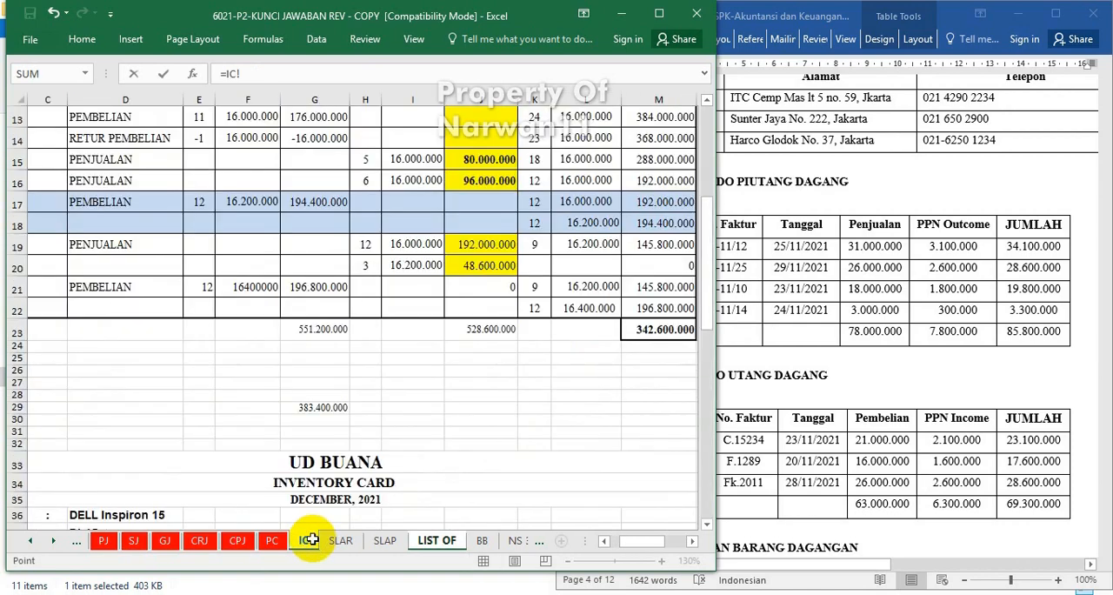
scroll(533, 346, down, 7)
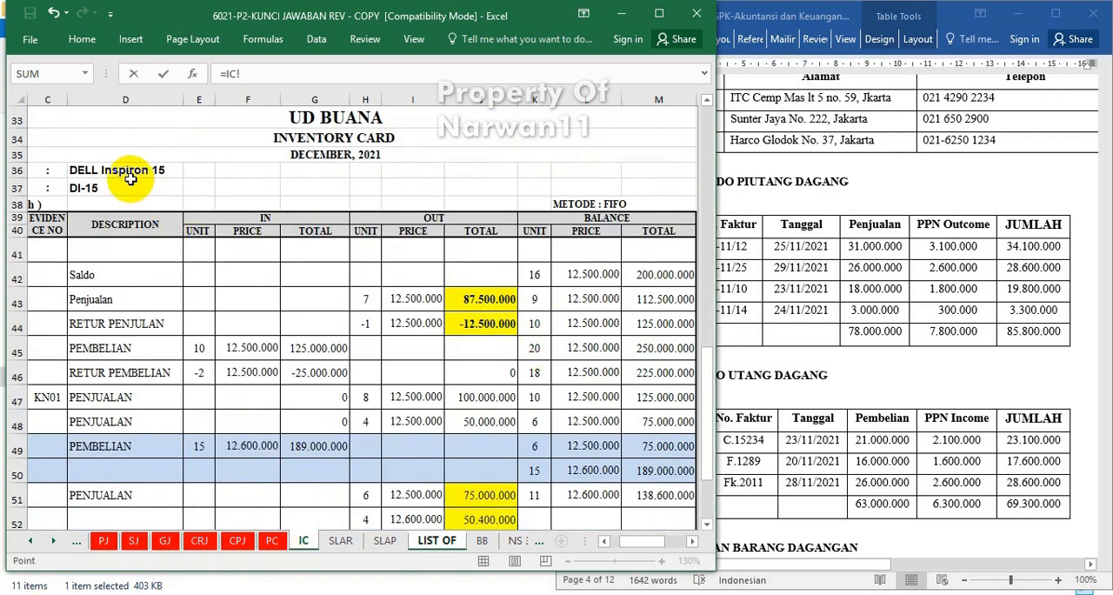
scroll(617, 425, down, 3)
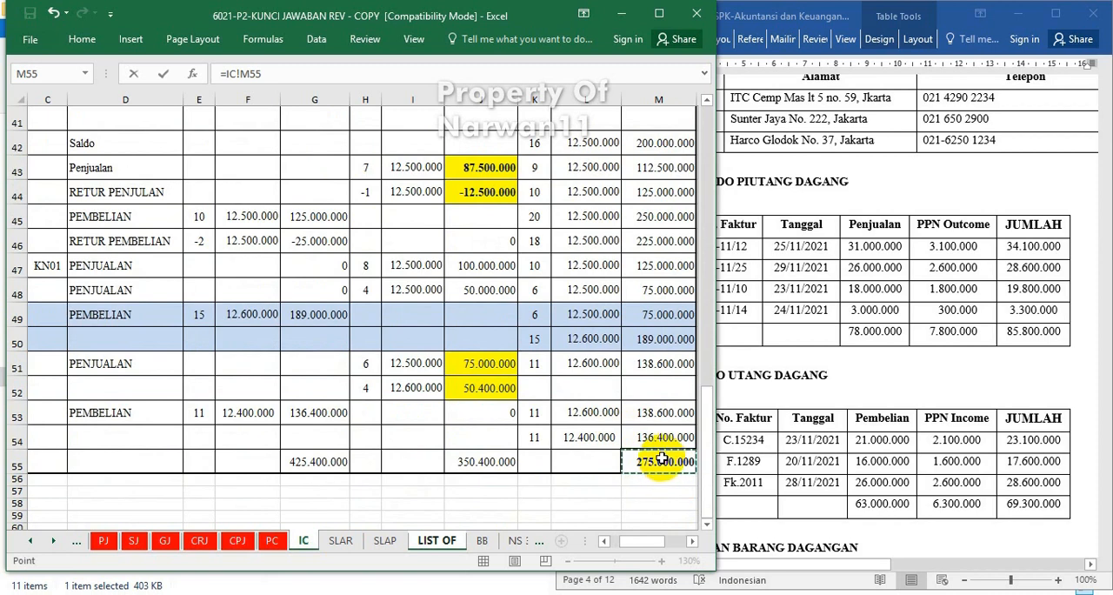
key(Return)
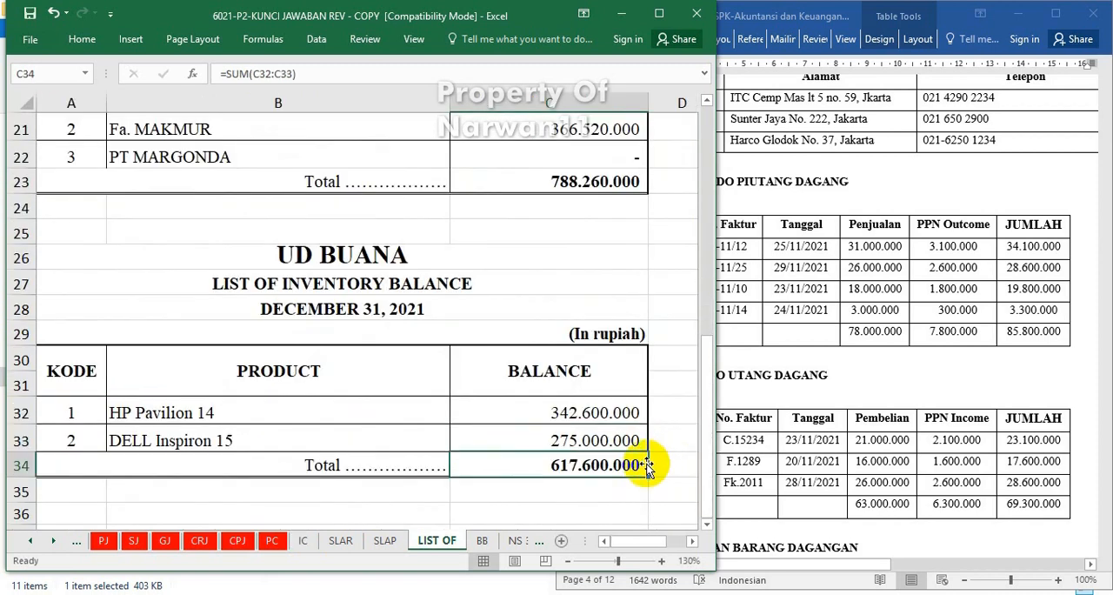
scroll(504, 454, down, 3)
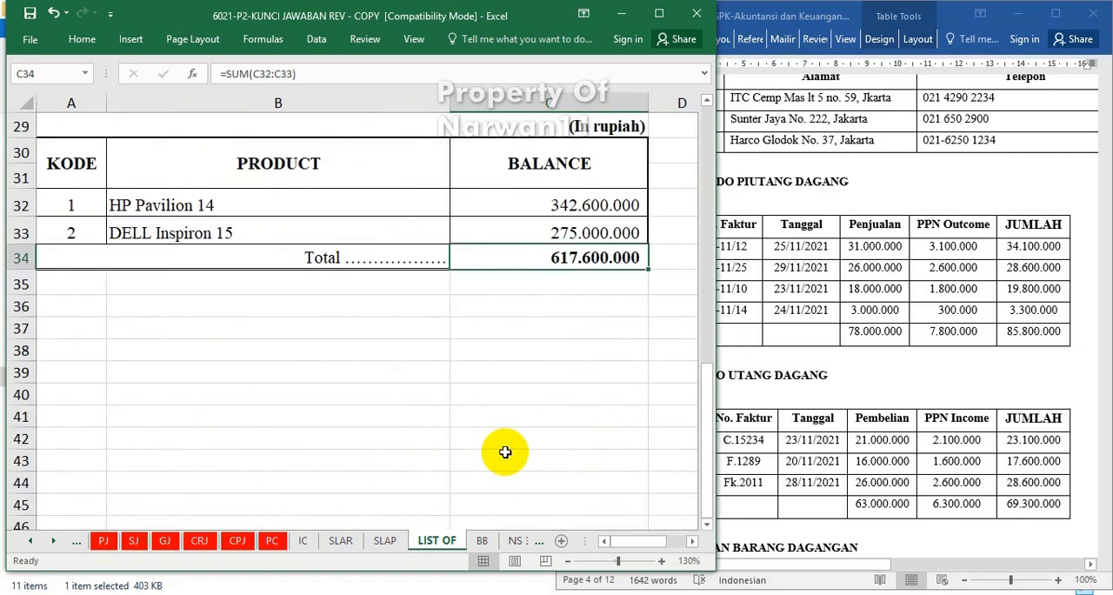
scroll(506, 452, up, 5)
scroll(506, 452, up, 4)
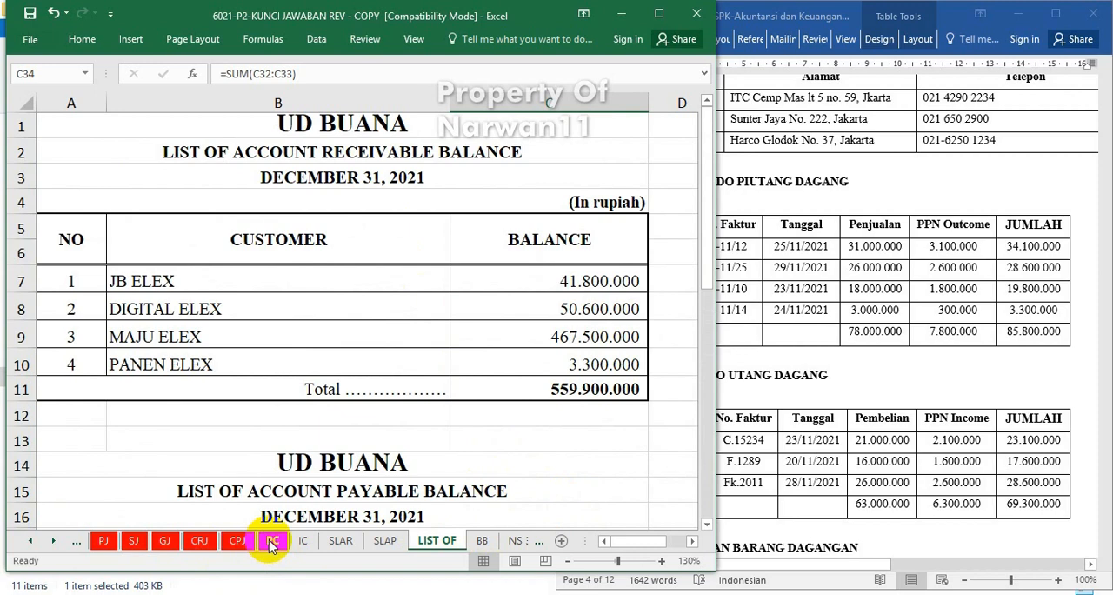
click(598, 470)
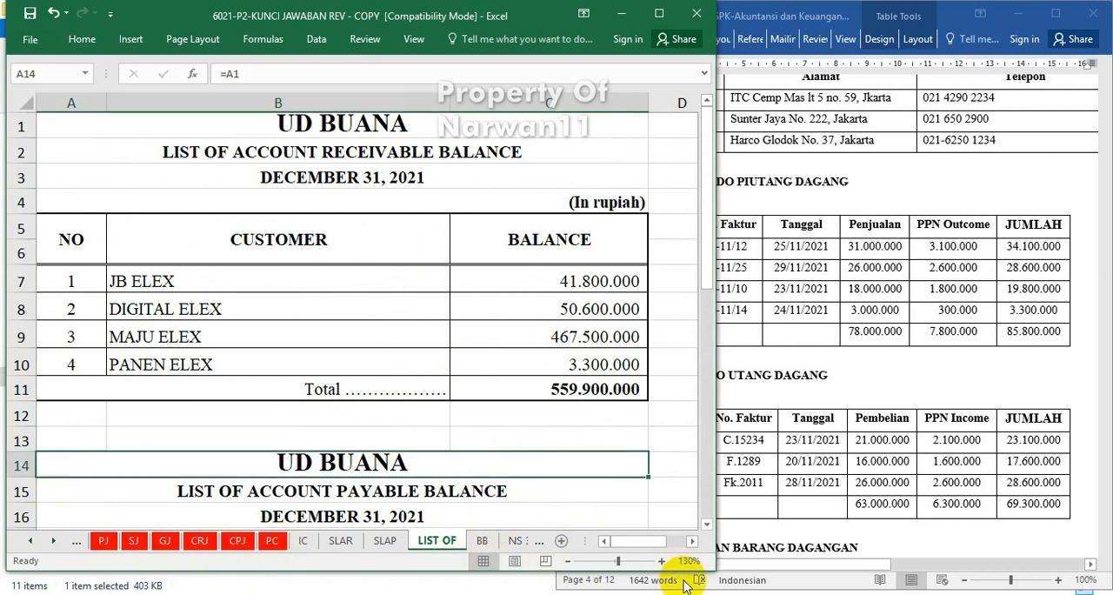
click(786, 425)
click(445, 462)
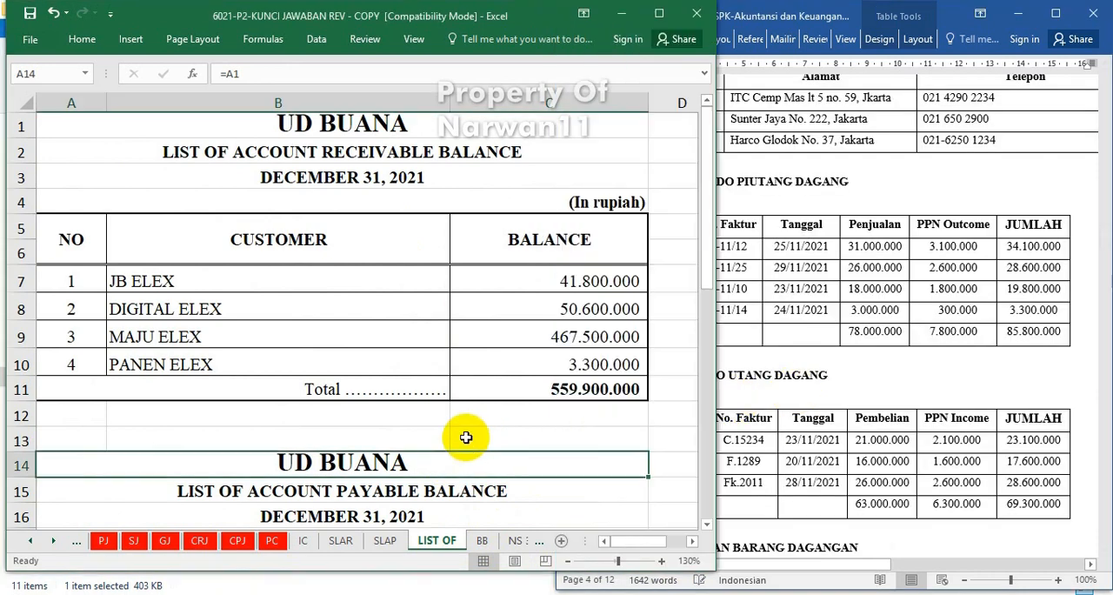
Compare the opening Cash In Bank balance on the BB sheet with the 1 December 2021 trial balance in the Word document.
click(794, 400)
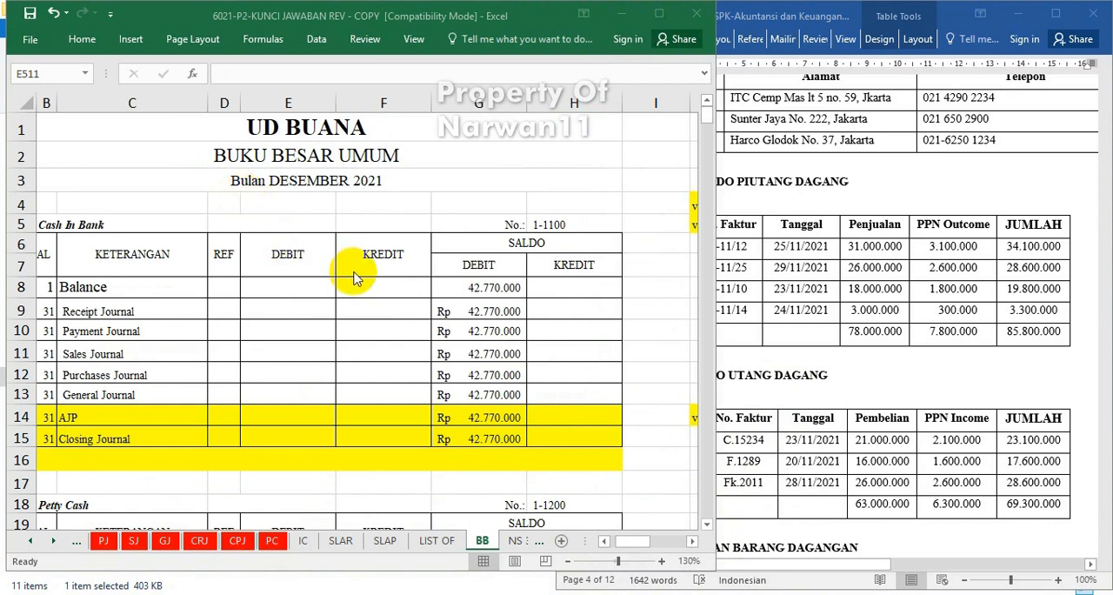
click(492, 292)
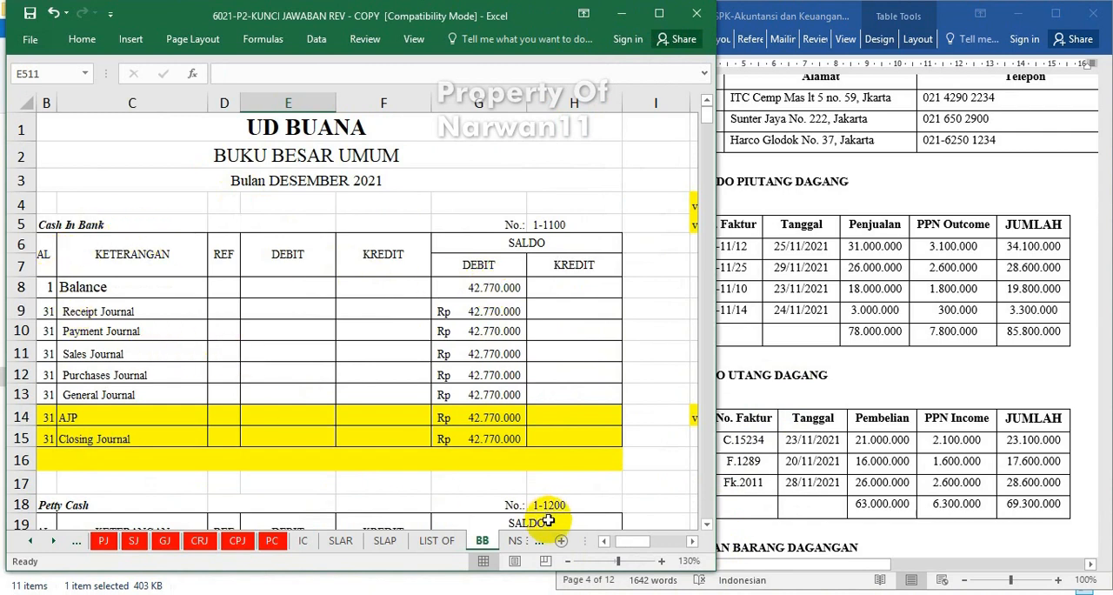
drag(635, 549, 626, 545)
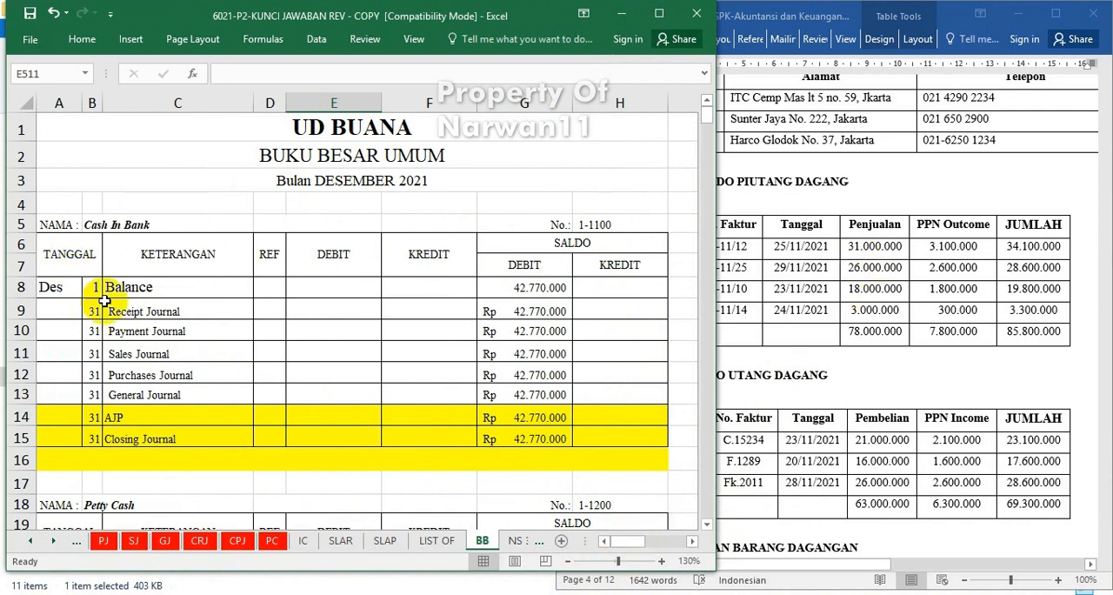
click(547, 295)
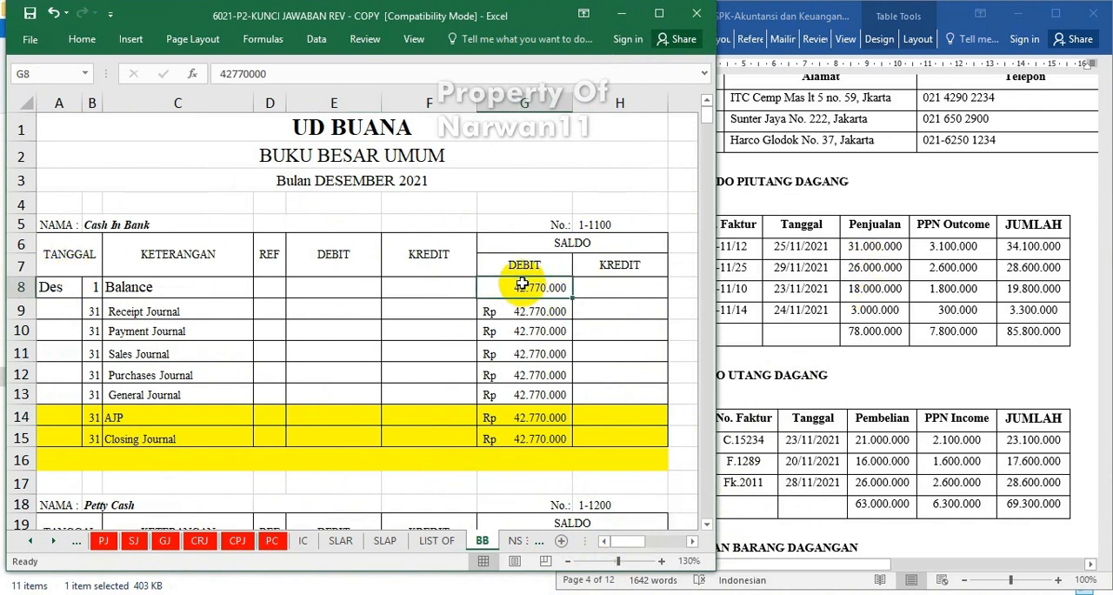
click(882, 213)
scroll(882, 209, up, 12)
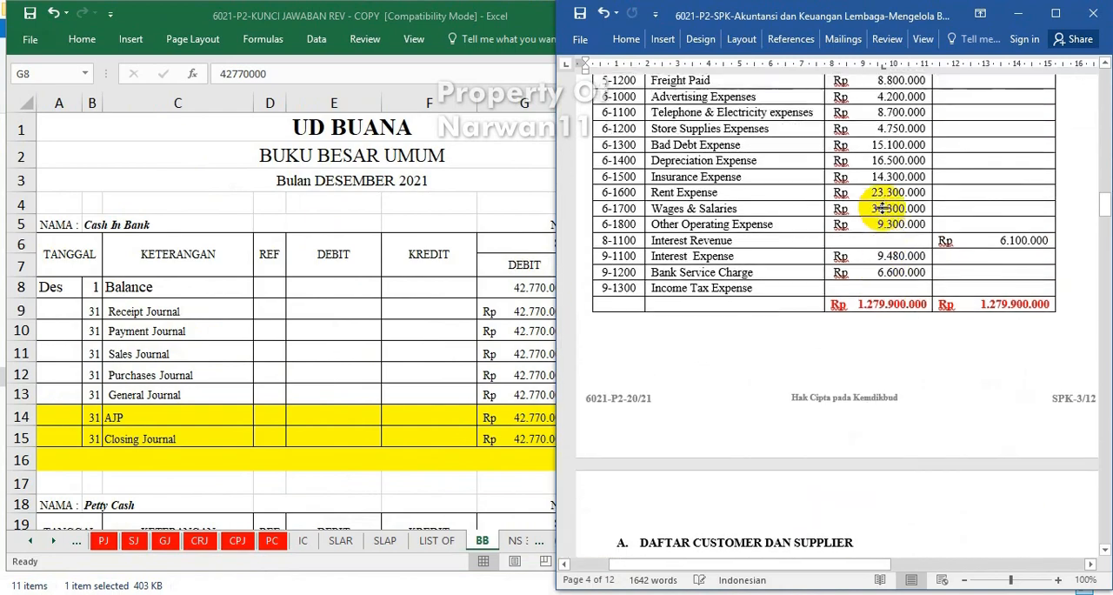
scroll(882, 208, up, 5)
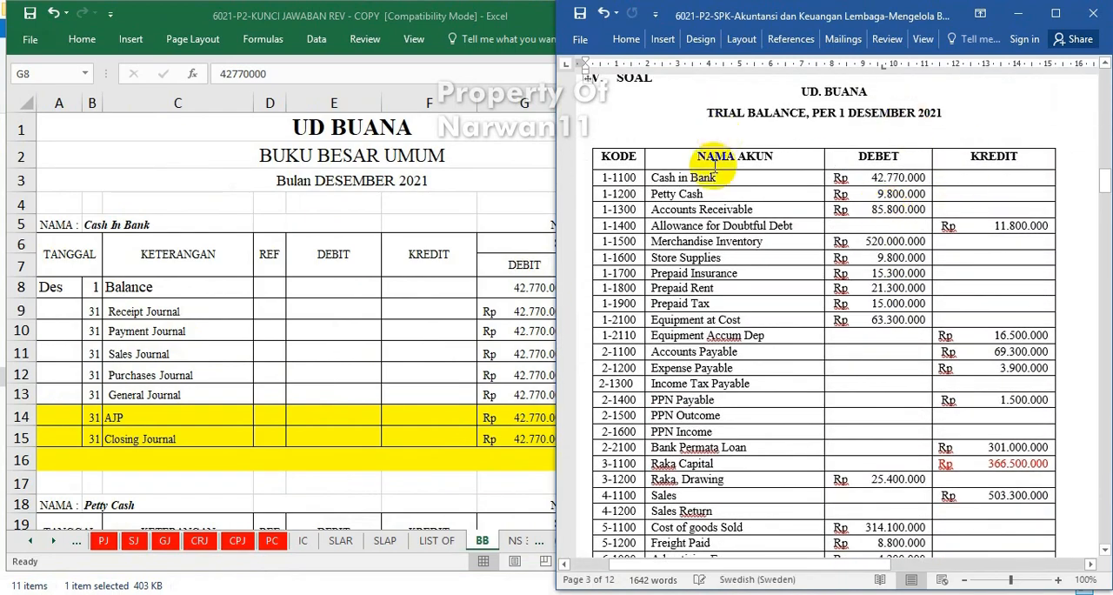
Undo the last edit in the Word document and examine the December sales journal with its recapitulation by account number.
key(ctrl+z)
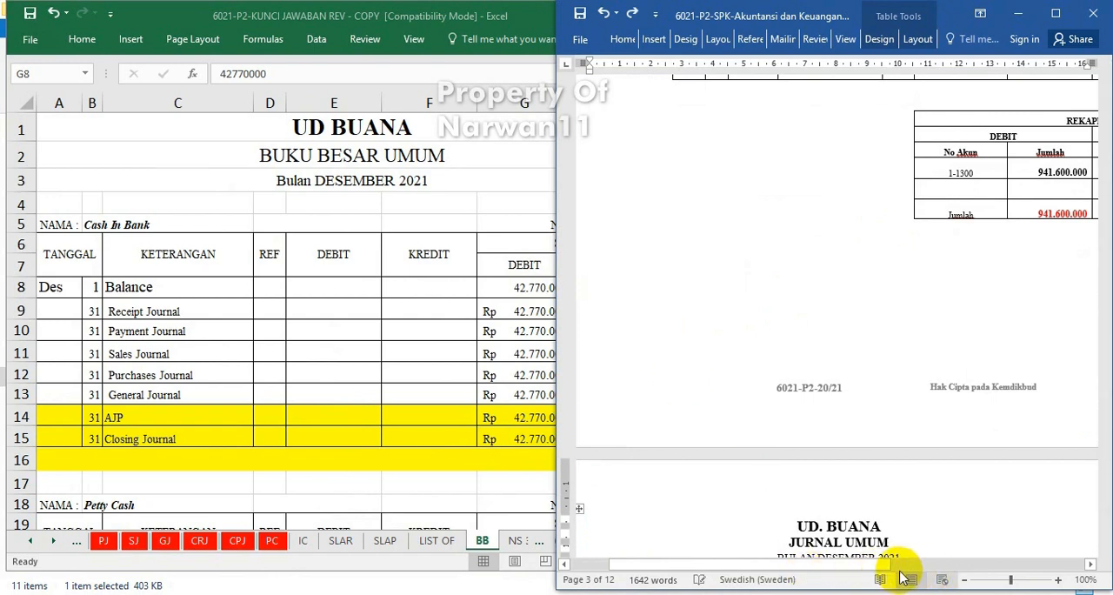
drag(880, 565, 1028, 563)
scroll(852, 199, up, 5)
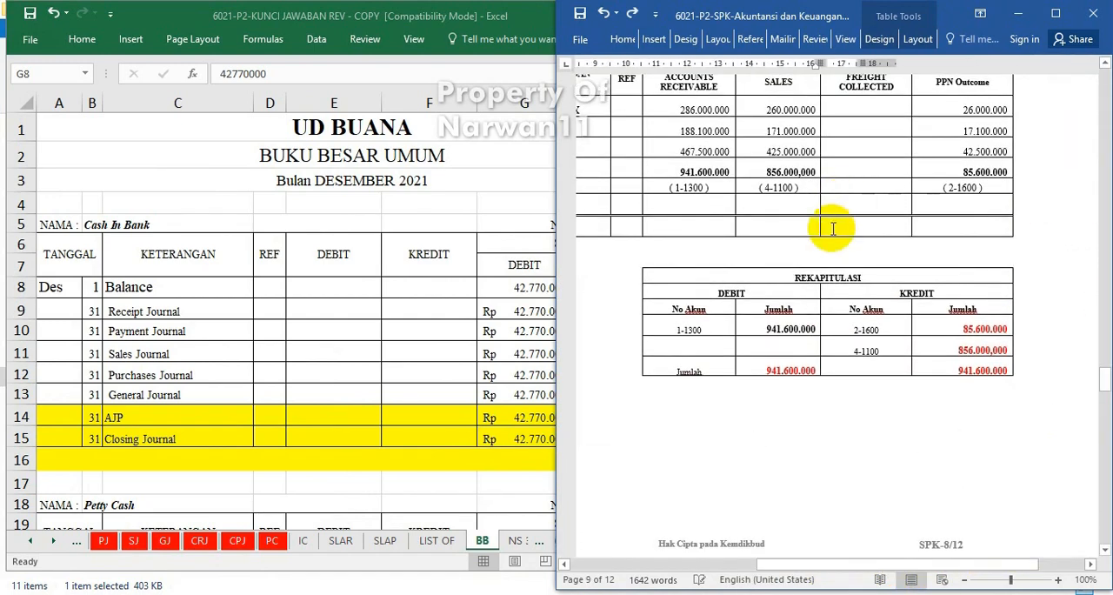
scroll(828, 231, up, 5)
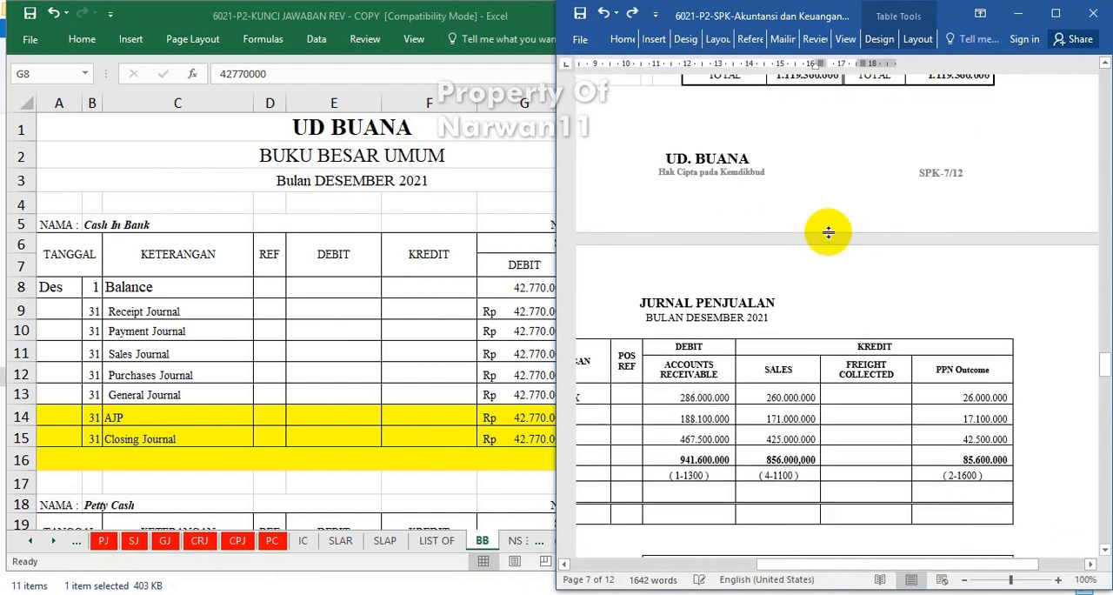
scroll(826, 226, down, 5)
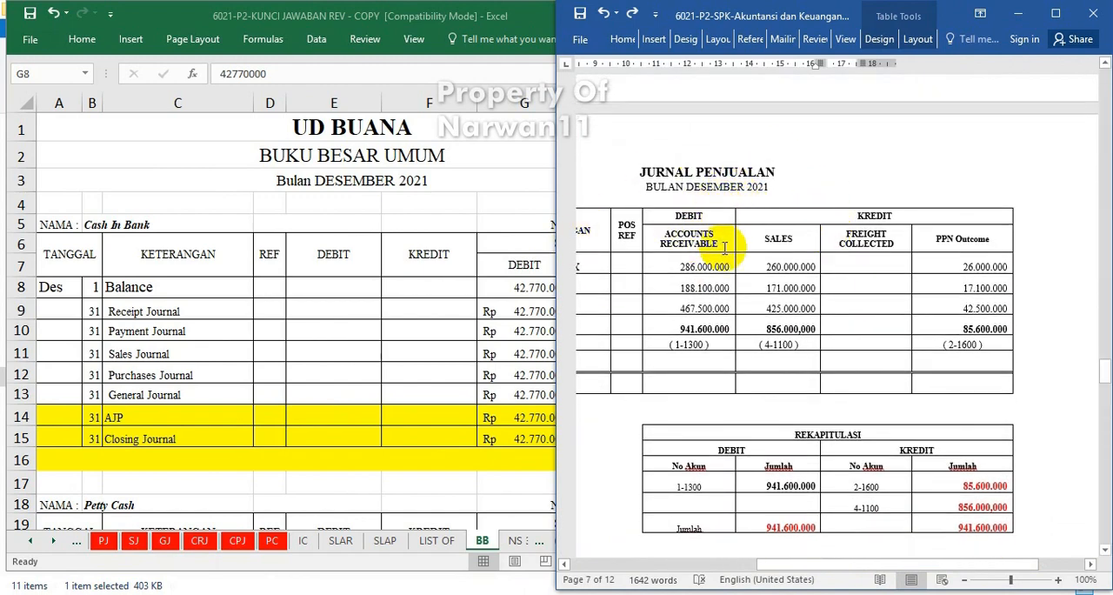
scroll(733, 241, down, 3)
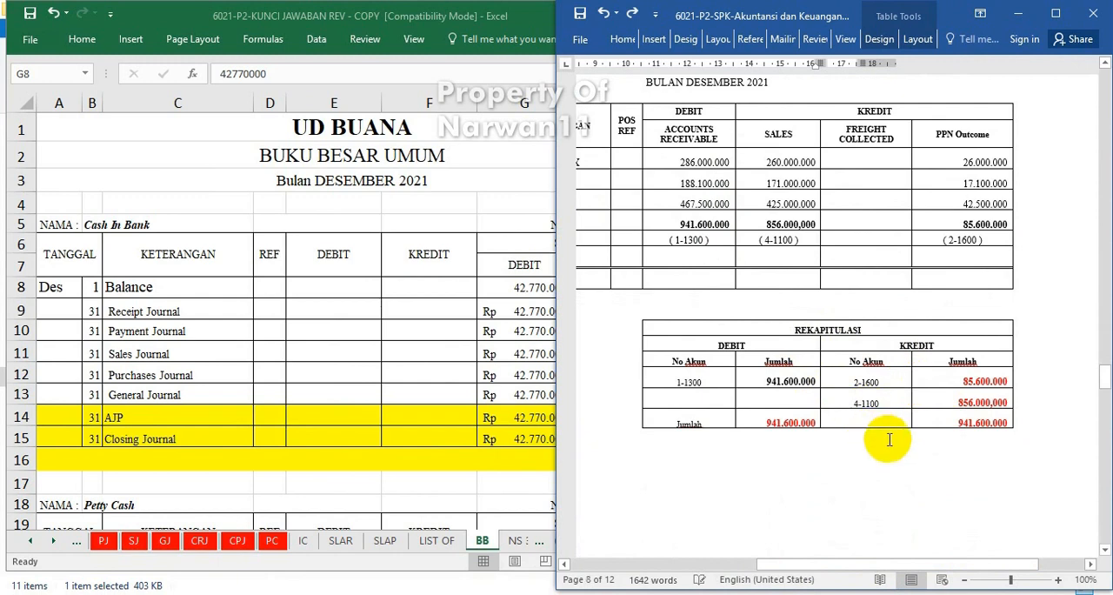
scroll(889, 432, down, 15)
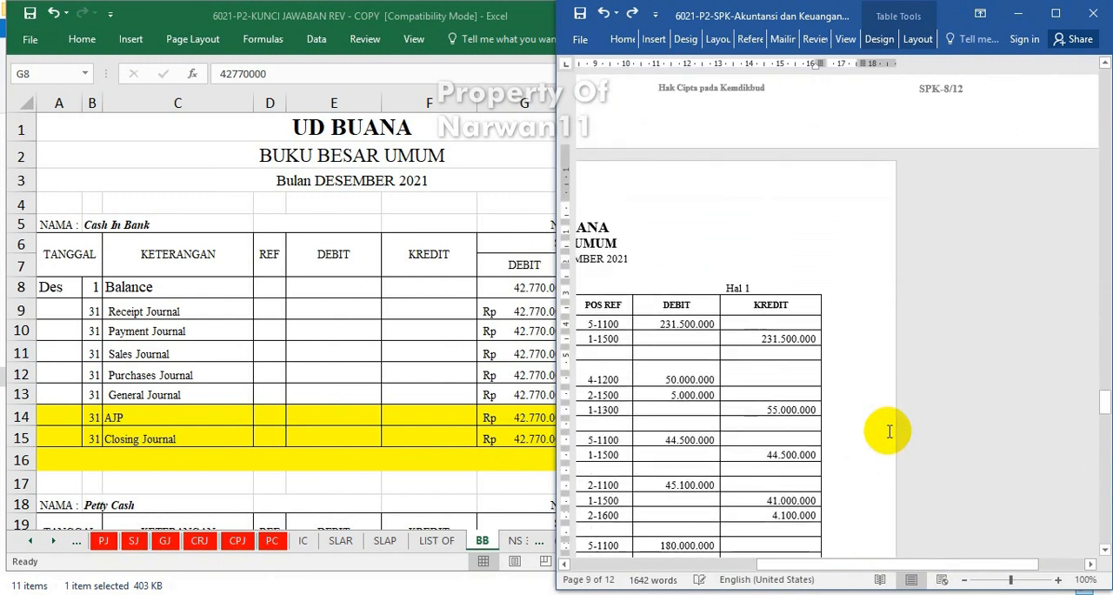
scroll(888, 431, up, 10)
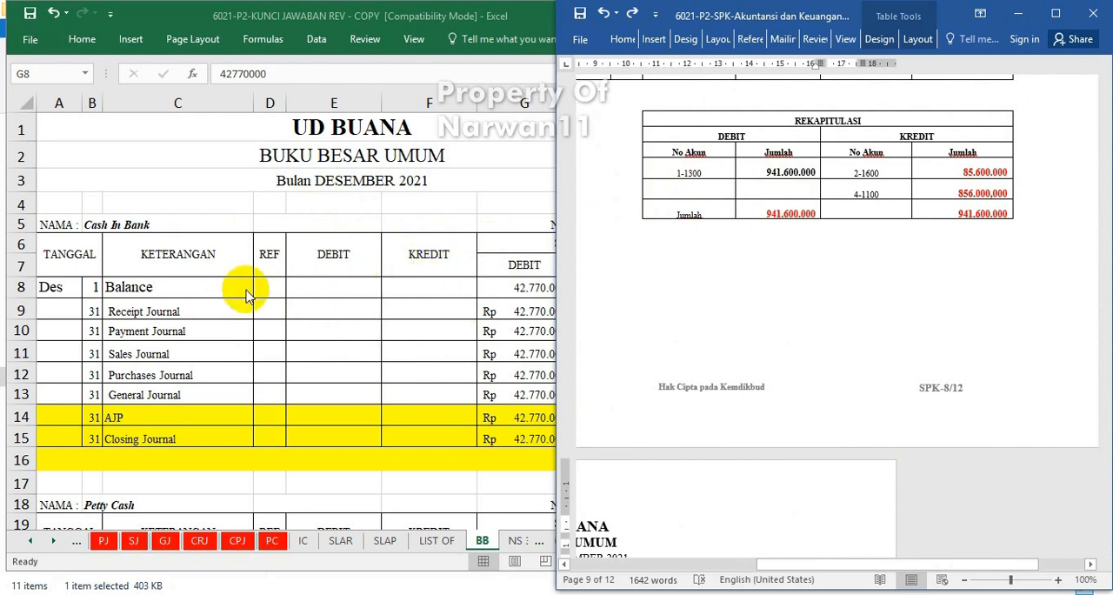
Narrow column C slightly on the BB sheet and examine the purchase journal recapitulation in the Word document.
click(236, 204)
drag(254, 98, 238, 102)
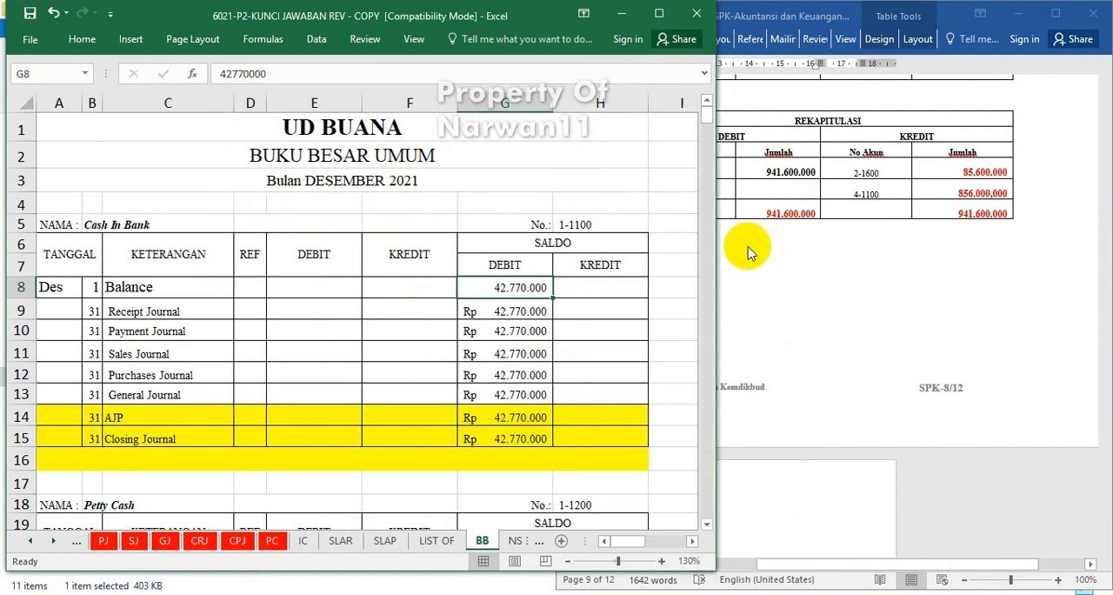
click(844, 210)
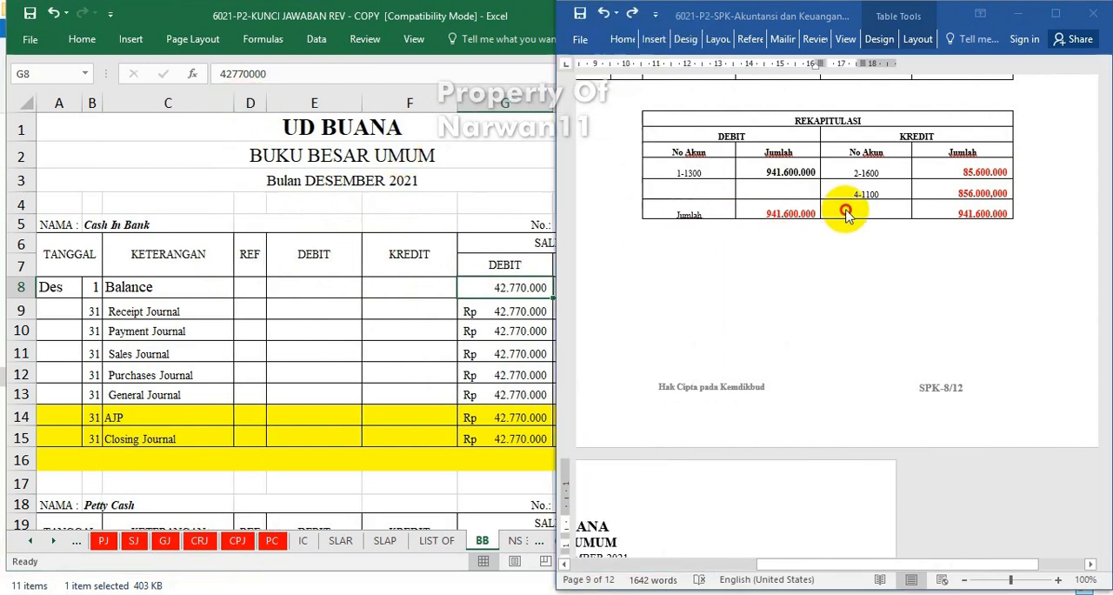
scroll(790, 251, down, 3)
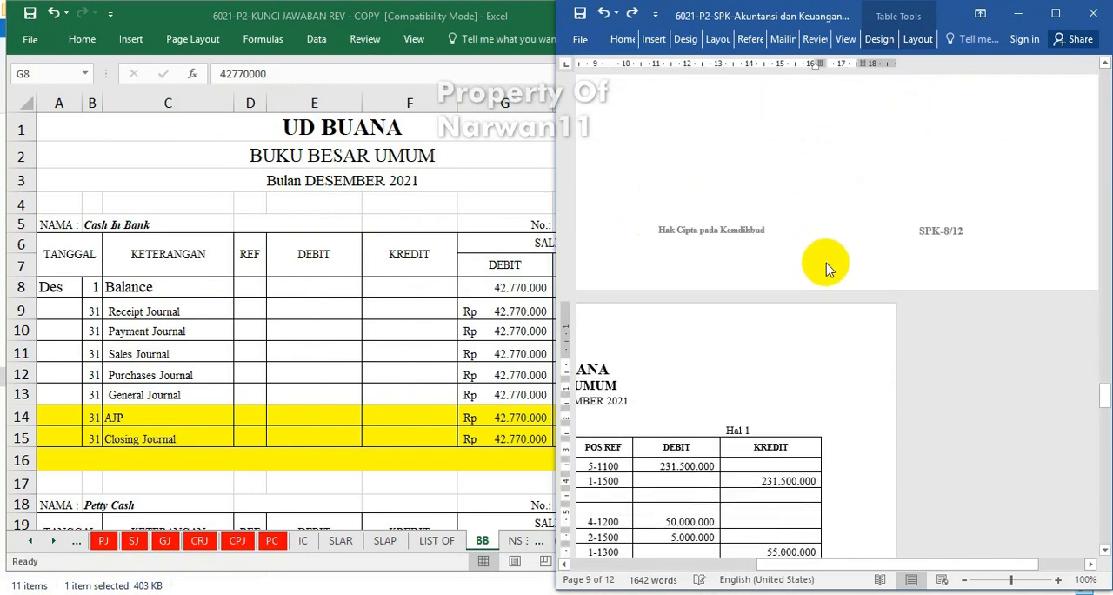
scroll(820, 261, up, 3)
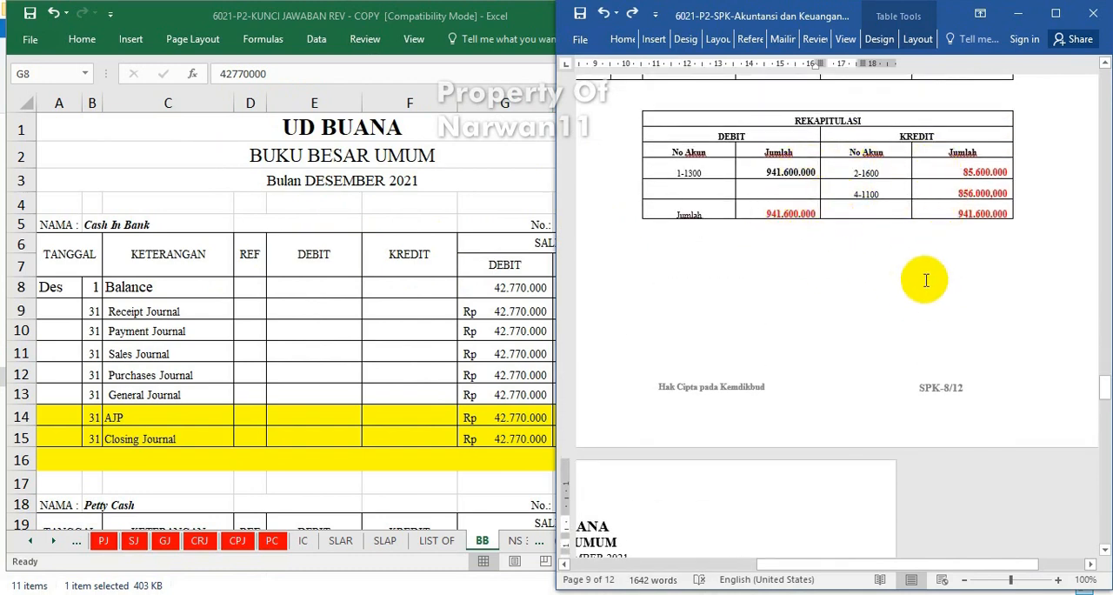
scroll(923, 280, up, 7)
scroll(925, 280, up, 4)
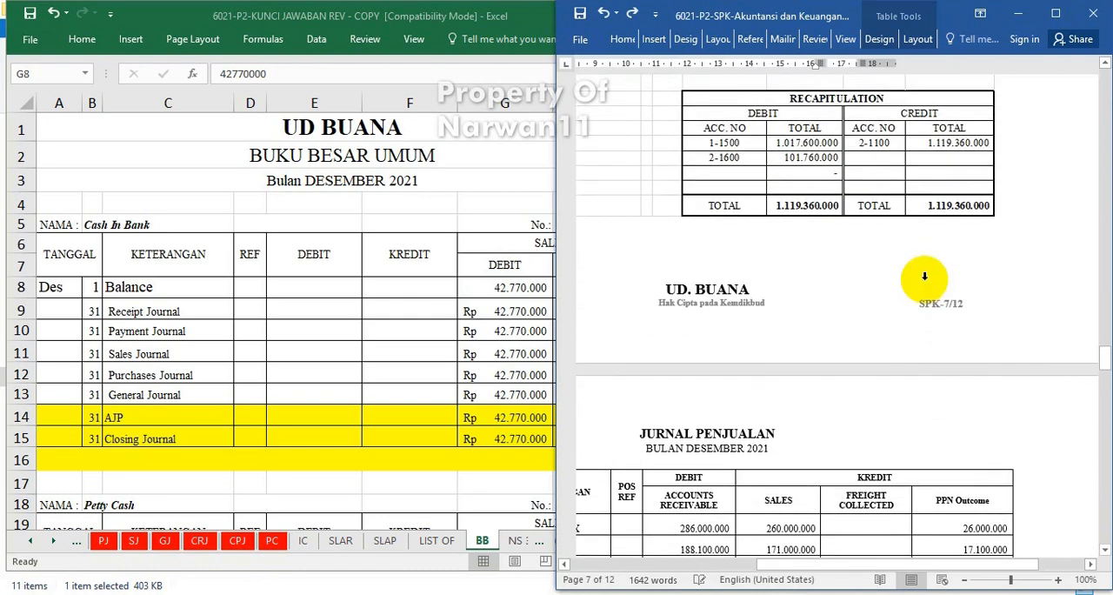
scroll(924, 276, up, 1)
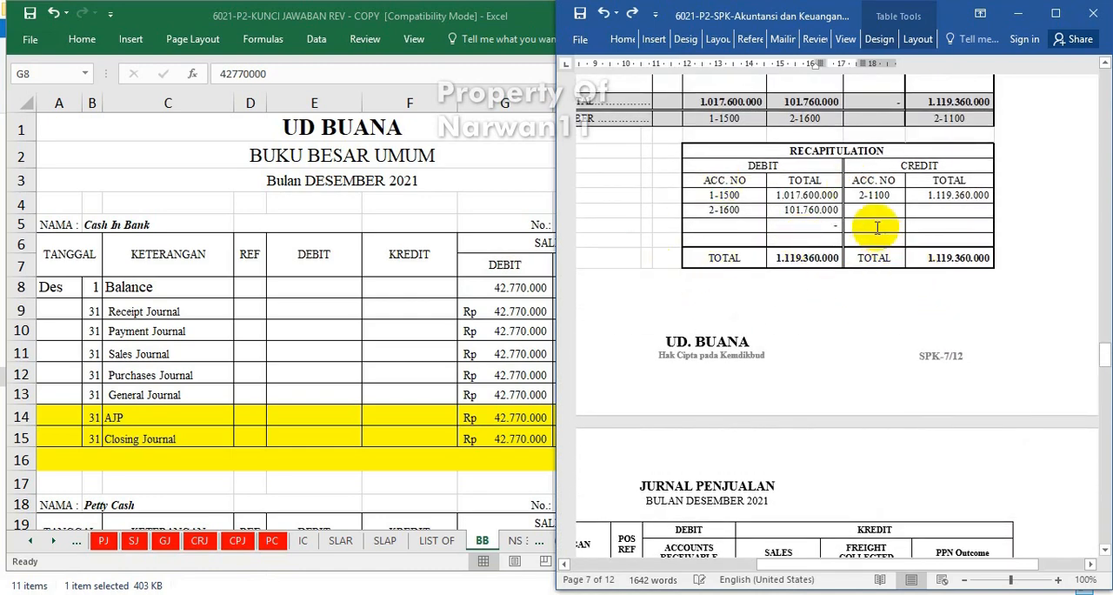
click(341, 348)
click(838, 214)
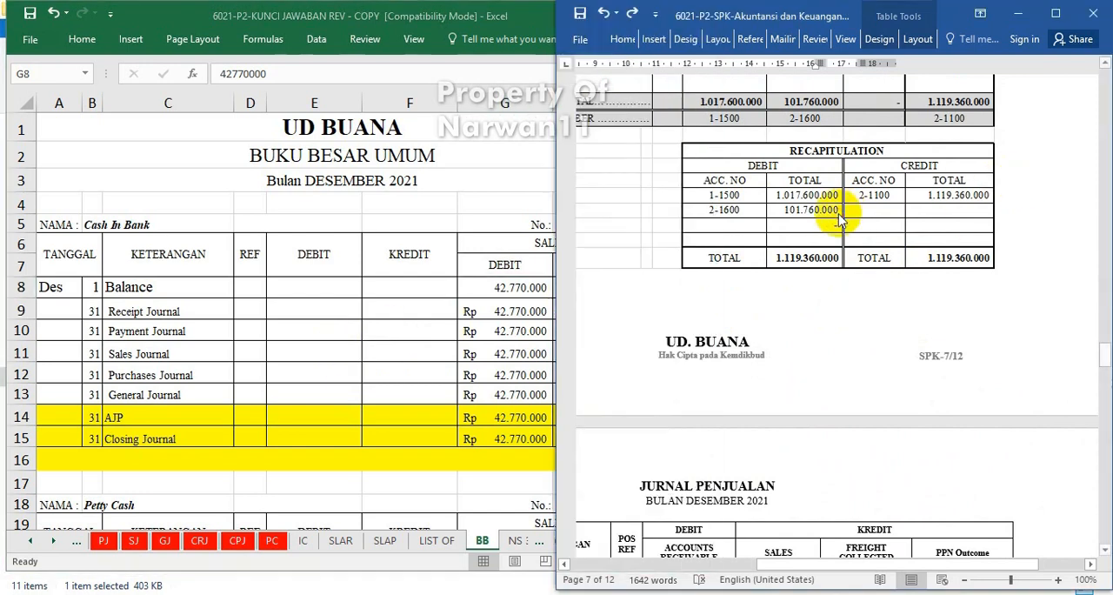
Examine the purchase journal recapitulation on the PJ sheet and return to the BB sheet.
click(378, 350)
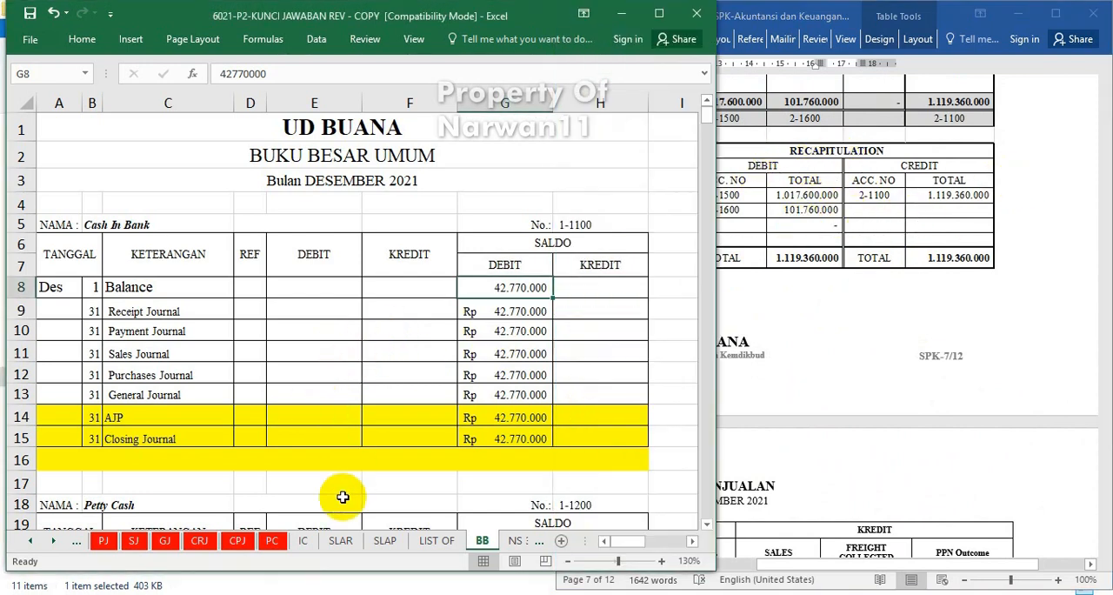
click(103, 540)
scroll(502, 435, down, 1)
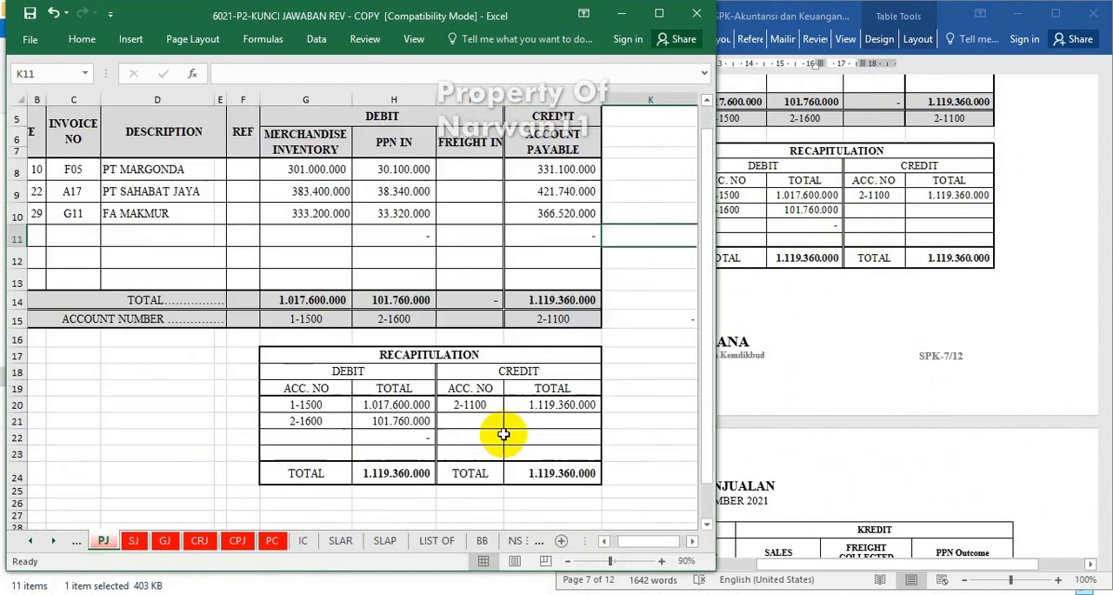
scroll(502, 435, down, 1)
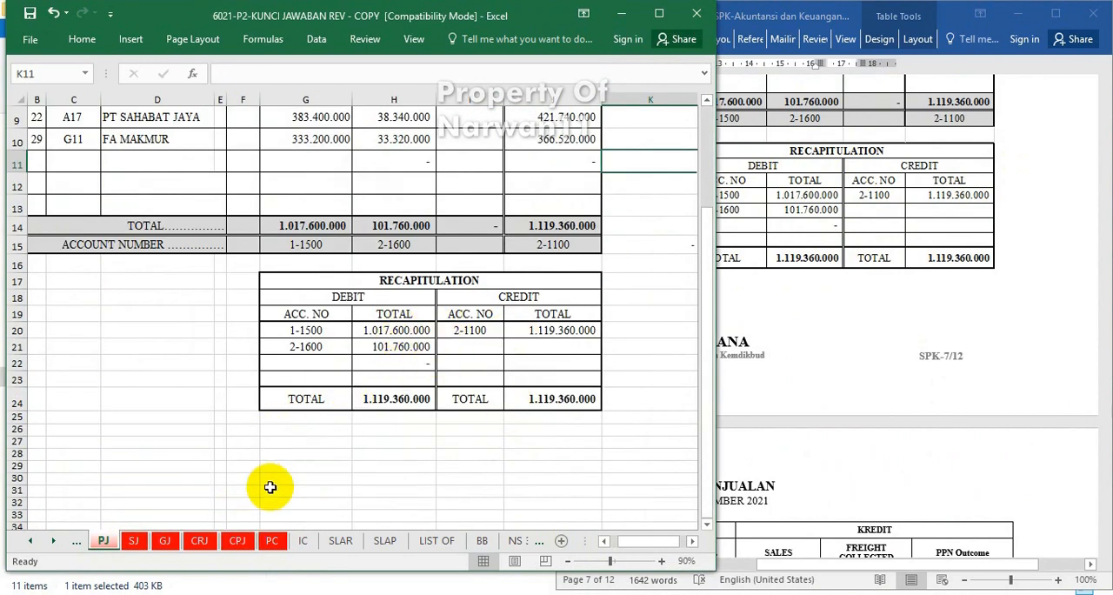
click(482, 540)
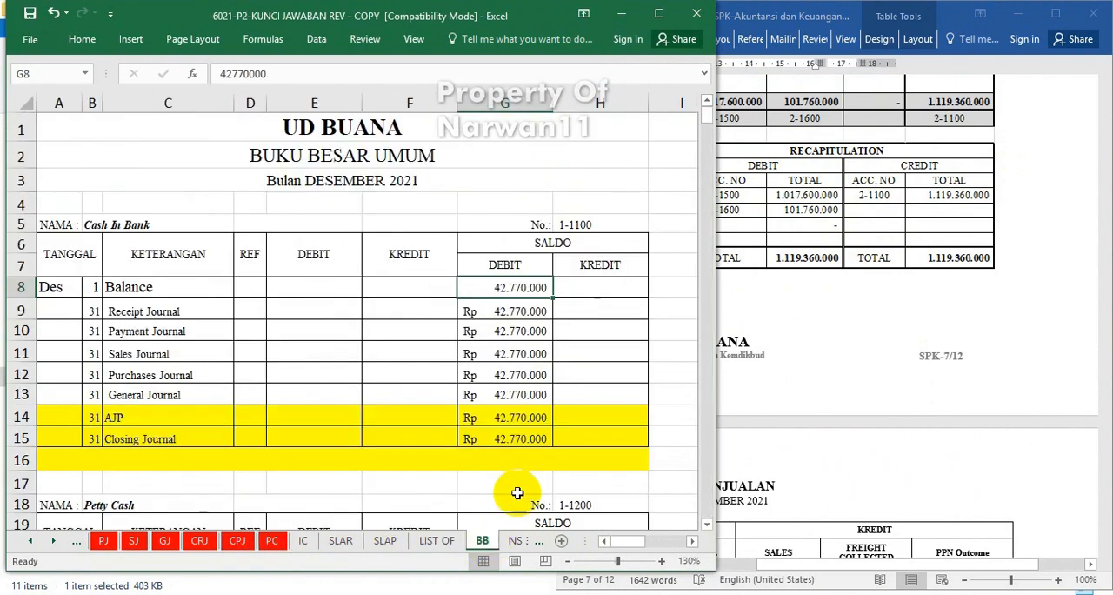
Widen the Excel window to show the journal recapitulations beside the general ledger, and set the BB sheet's zoom to 110%.
drag(735, 242, 1023, 244)
click(874, 247)
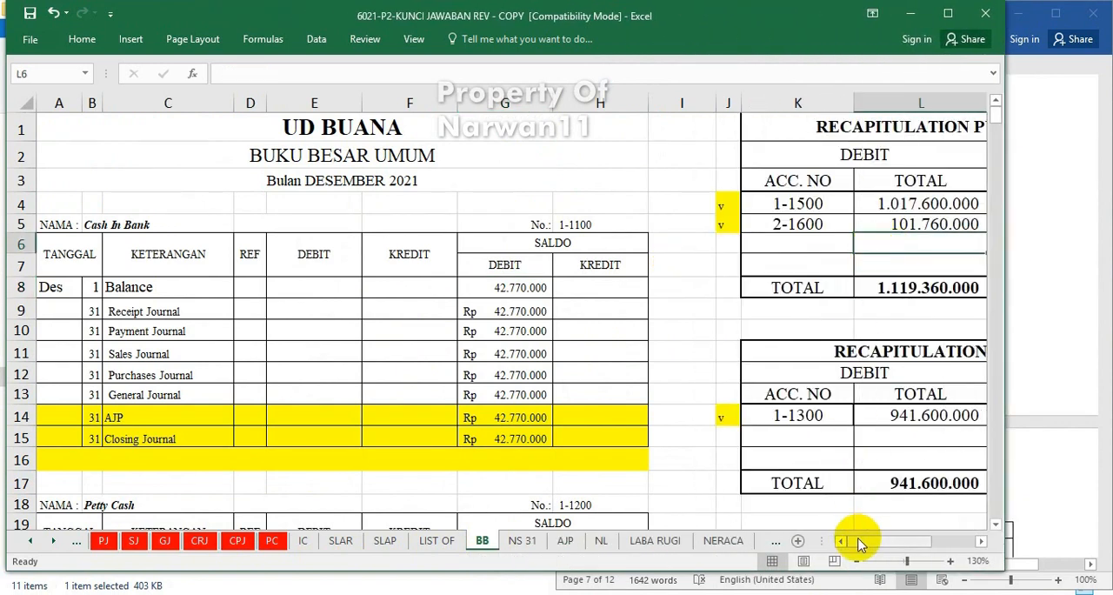
drag(856, 546, 894, 544)
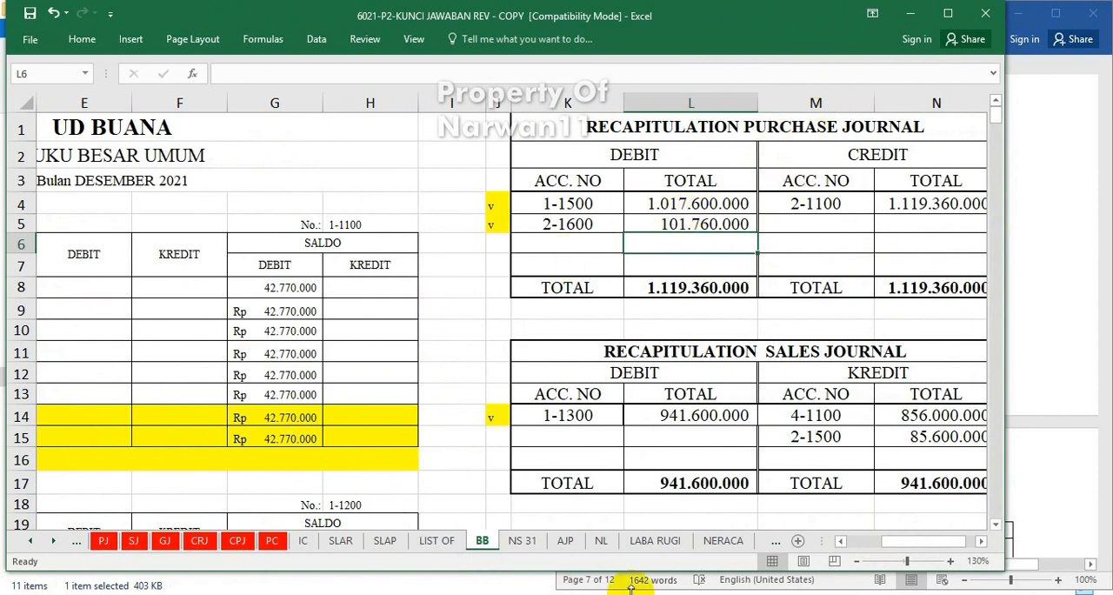
drag(944, 541, 890, 545)
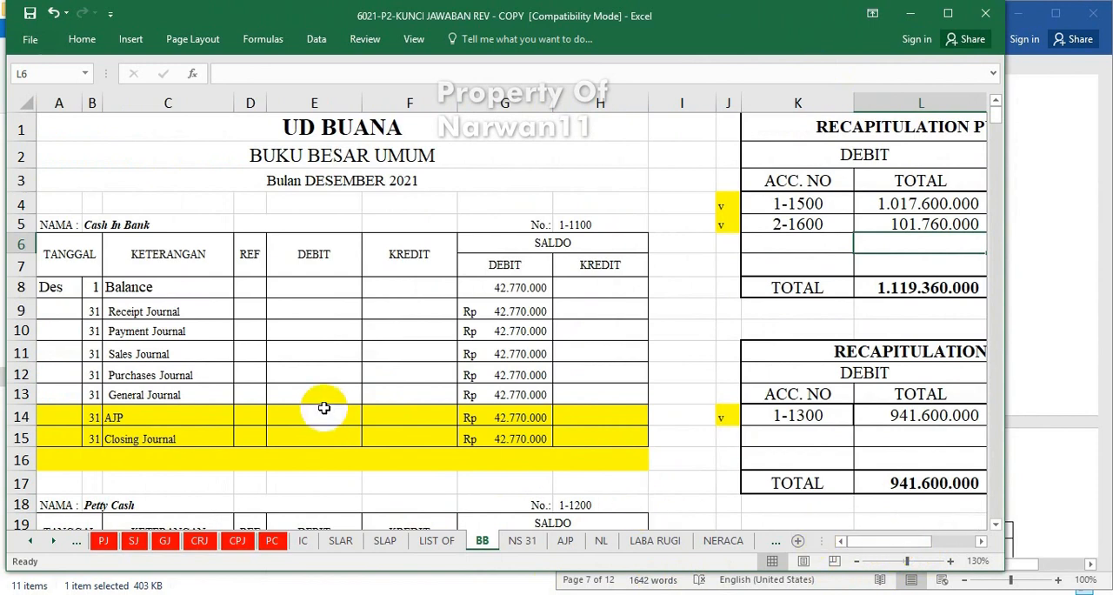
click(289, 313)
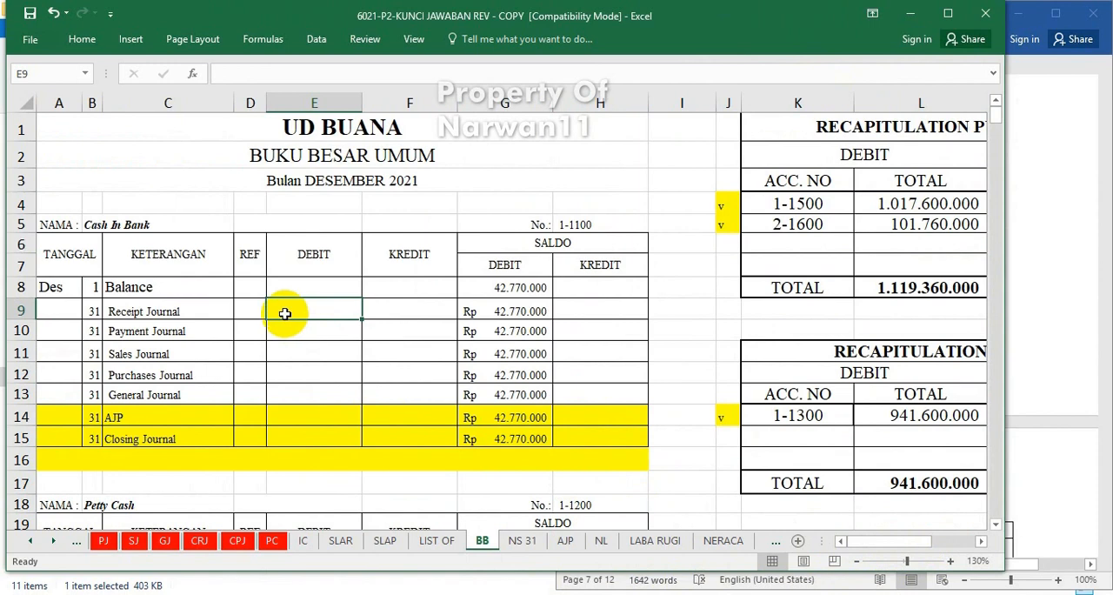
click(857, 563)
click(856, 562)
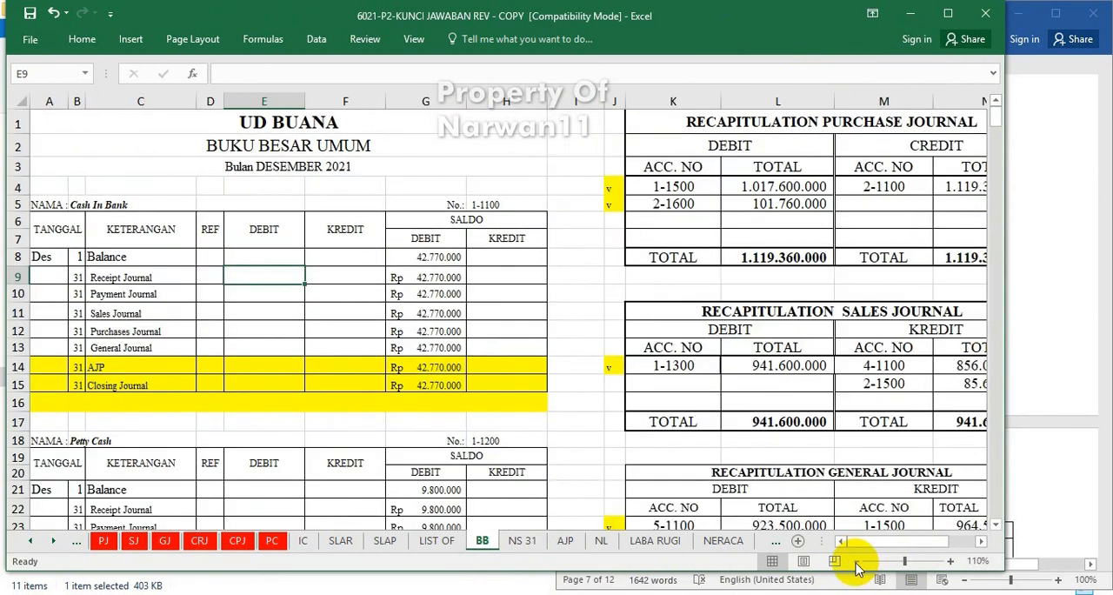
Examine how the BB sheet's ledger accounts correspond to the account numbers in the purchase, sales and general journal recapitulations.
click(81, 198)
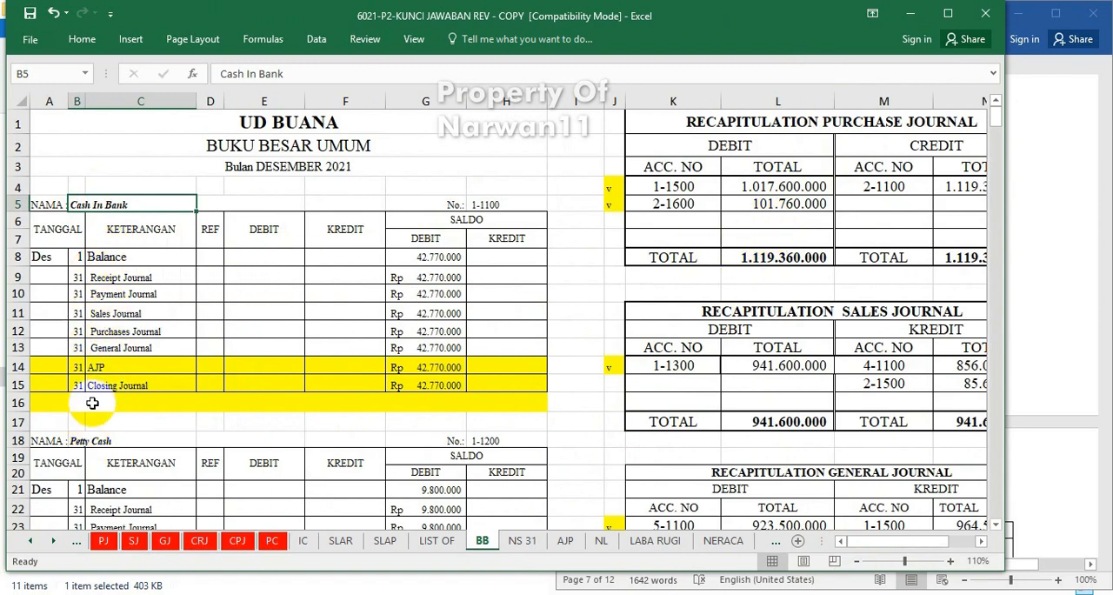
click(81, 441)
scroll(360, 441, down, 4)
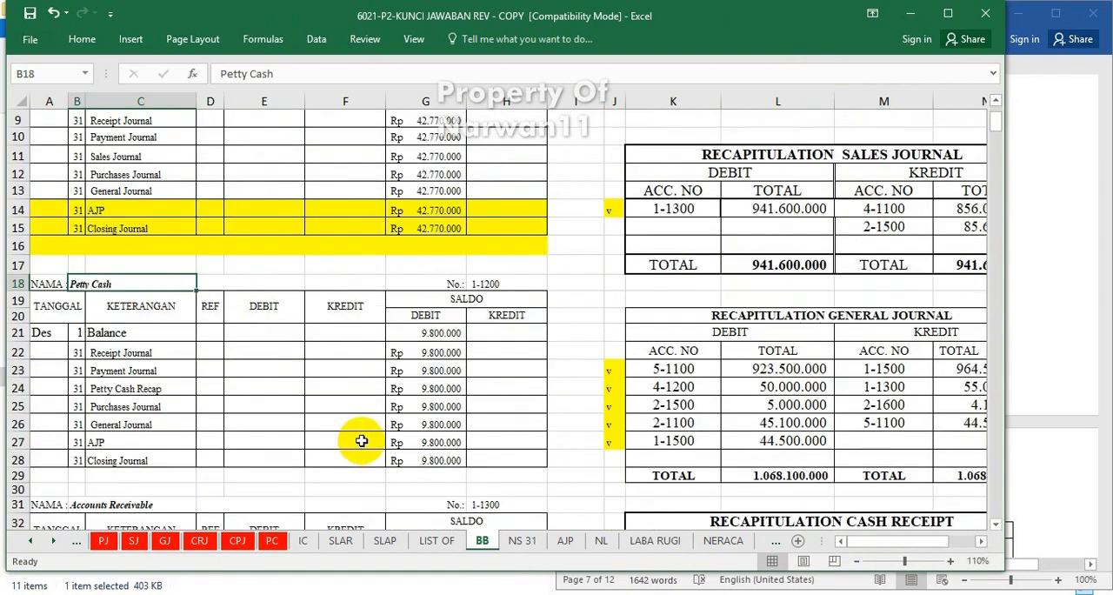
scroll(361, 440, up, 4)
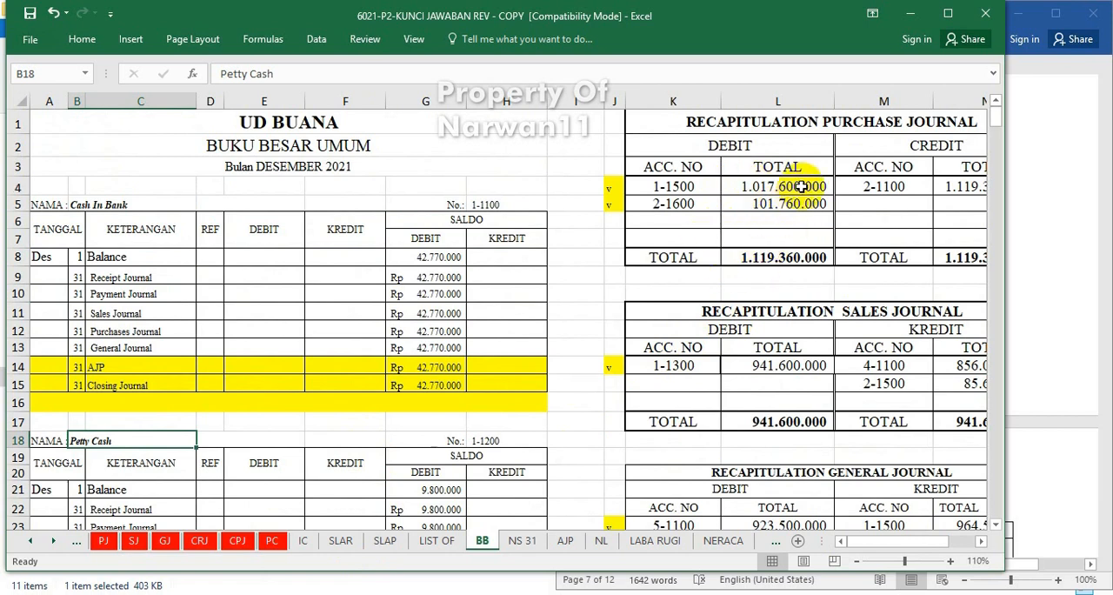
click(650, 188)
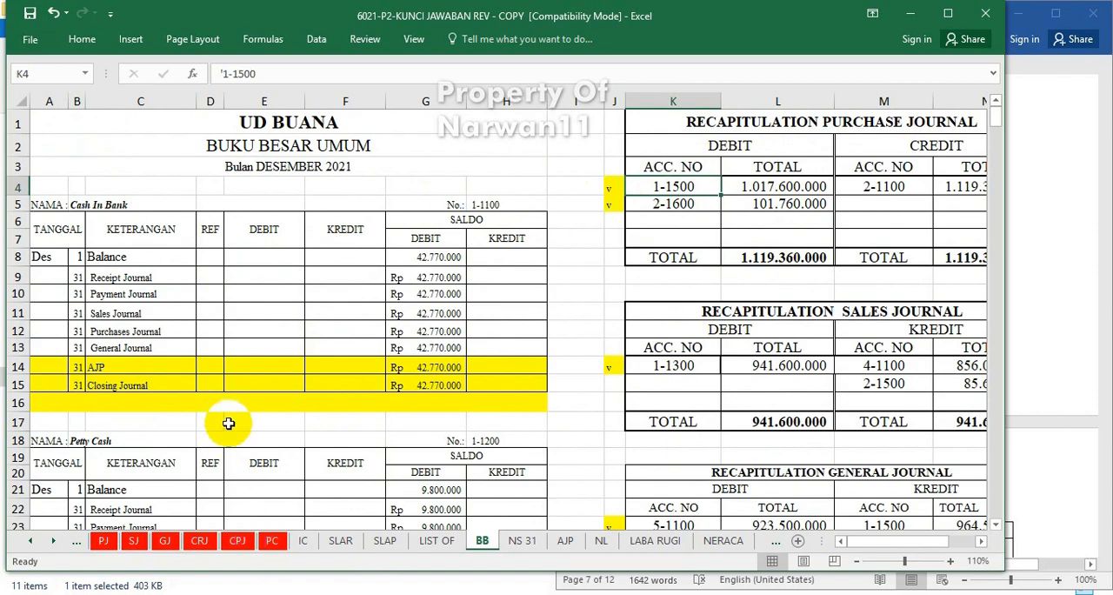
scroll(228, 426, down, 7)
scroll(229, 430, down, 2)
scroll(231, 435, up, 8)
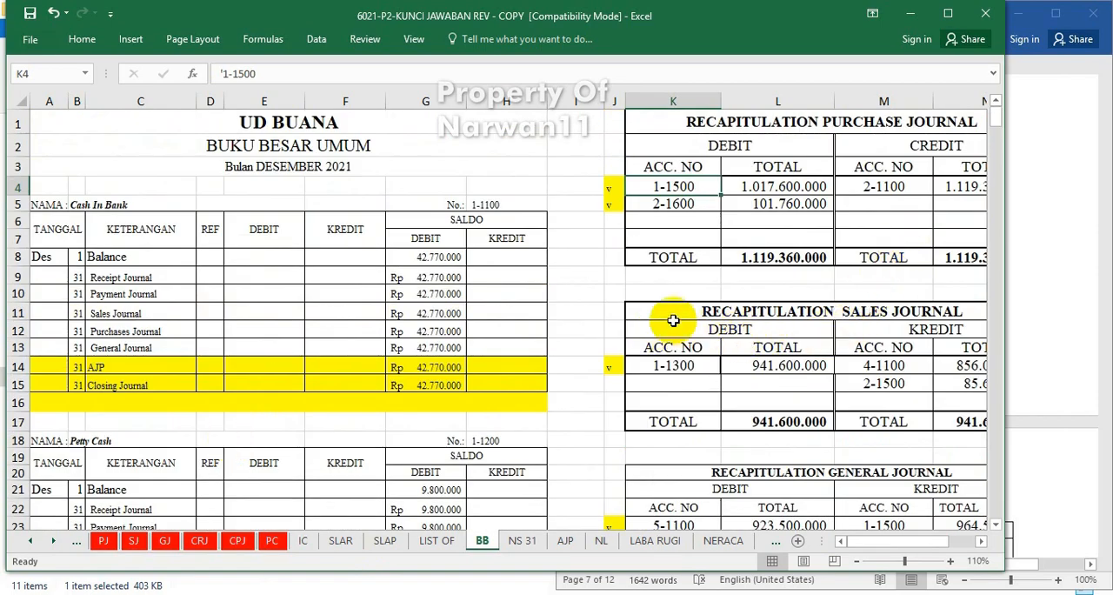
click(643, 352)
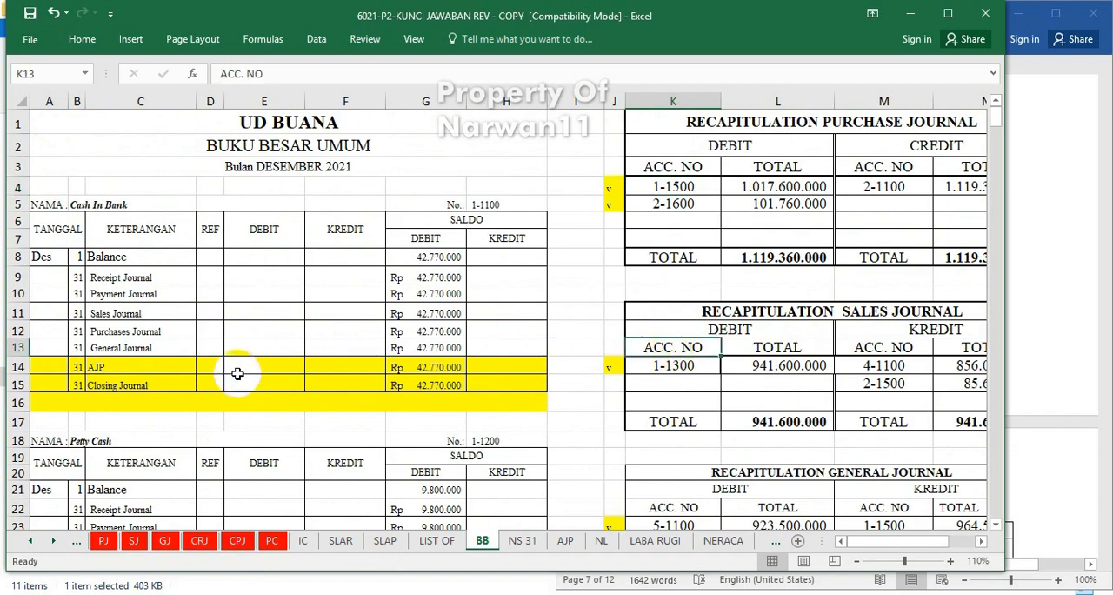
Examine the BB sheet's ledger accounts alongside the general journal, cash receipt and cash payment recapitulations.
scroll(217, 382, down, 8)
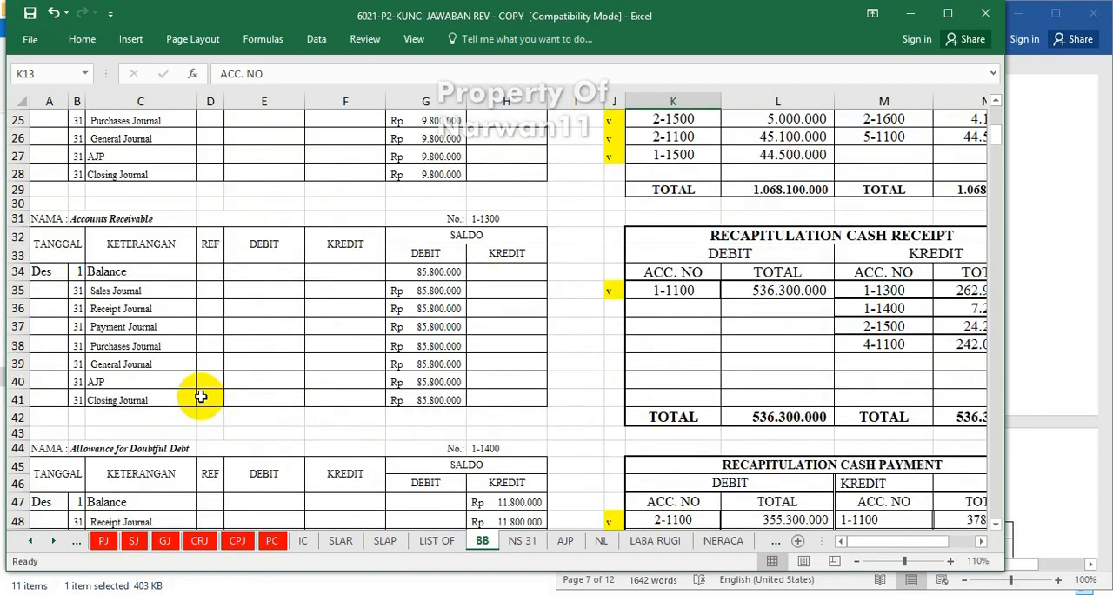
scroll(208, 397, up, 4)
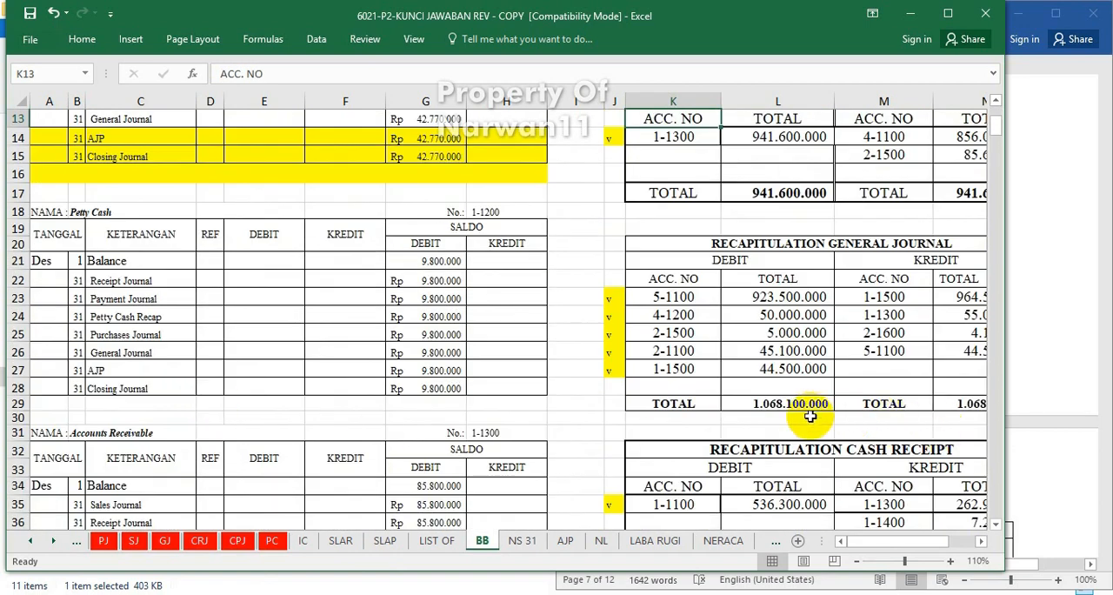
scroll(410, 373, up, 4)
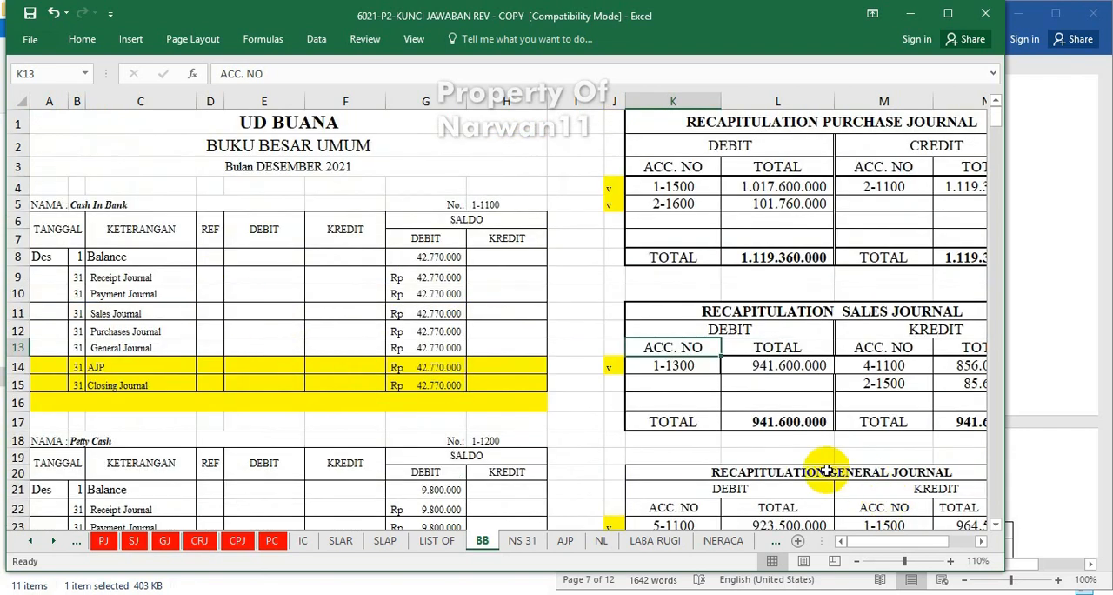
click(787, 454)
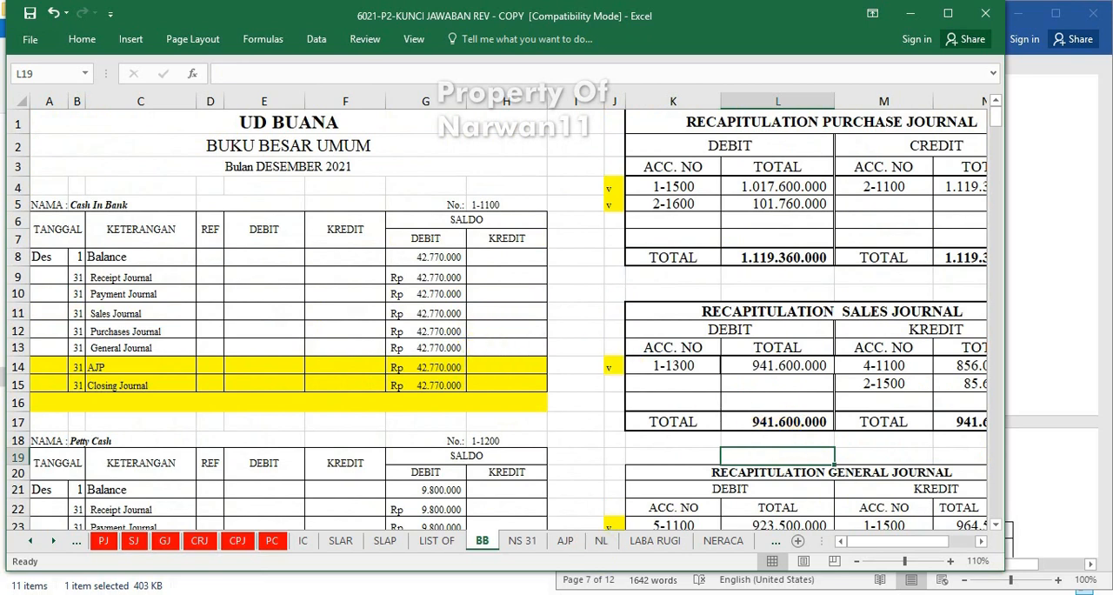
click(600, 593)
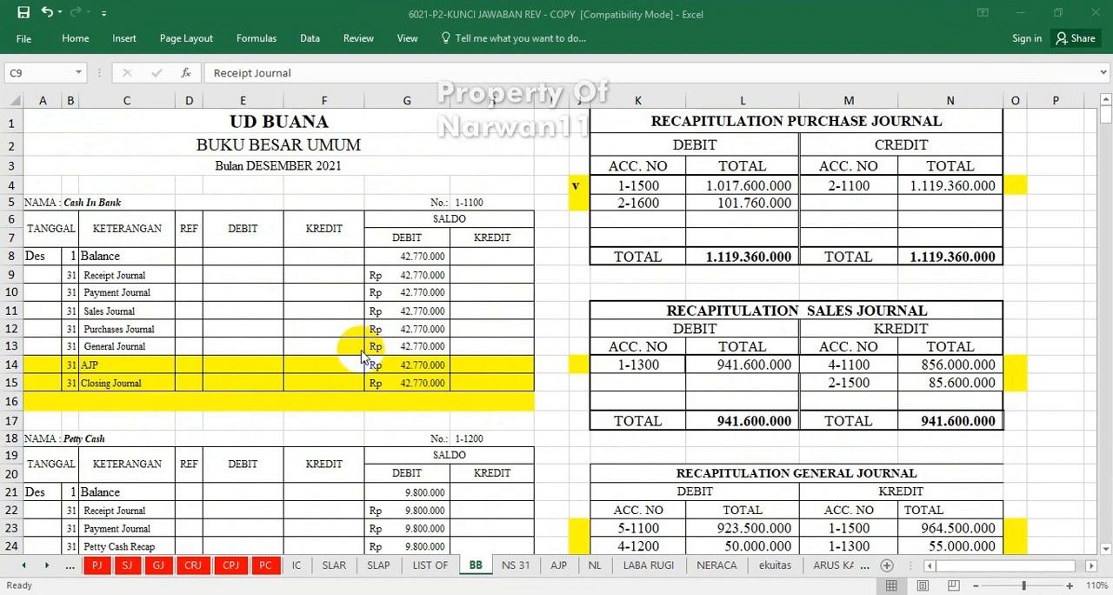
Clear the check mark in cell J4 beside account 1-1500 in the purchase journal recapitulation.
click(670, 149)
click(579, 187)
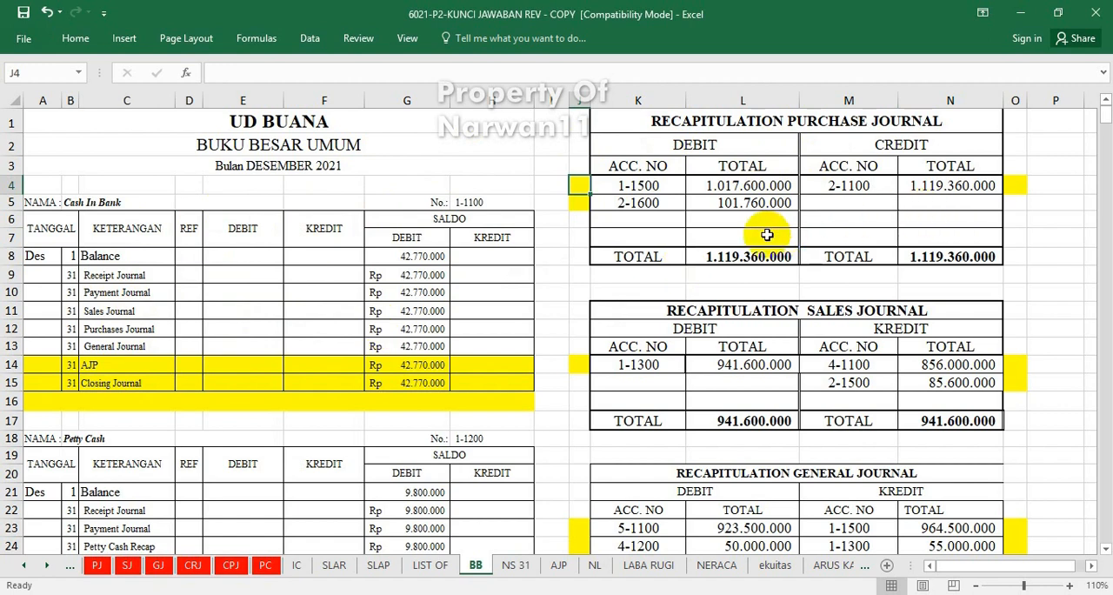
click(693, 121)
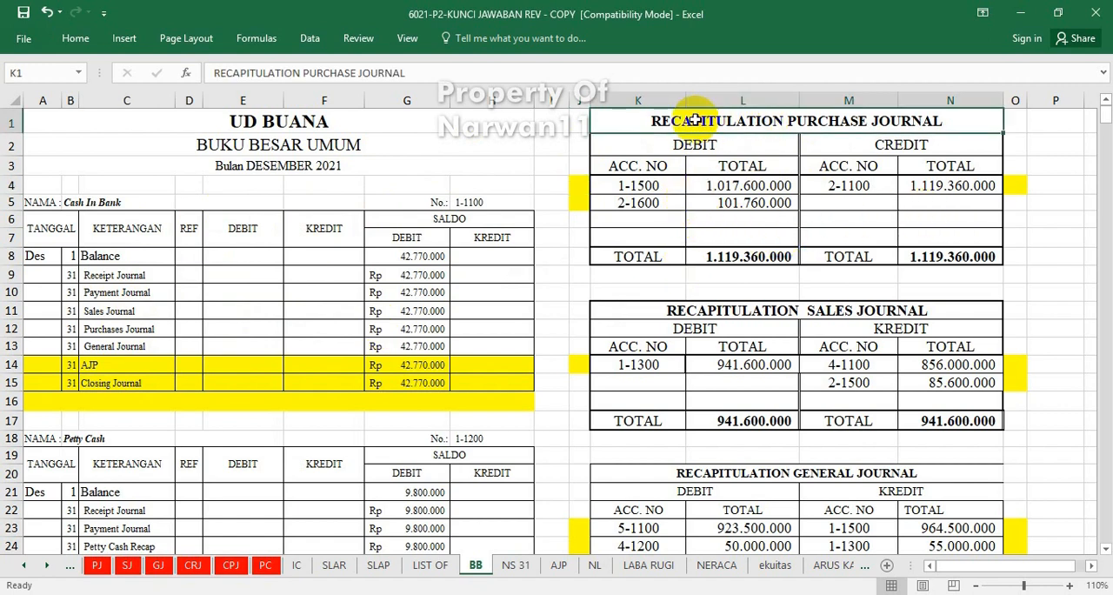
Post the purchase recapitulation's debit total for account 1-1500 to the Merchandise Inventory ledger's Purchases Journal debit cell E67 with =L4.
click(626, 187)
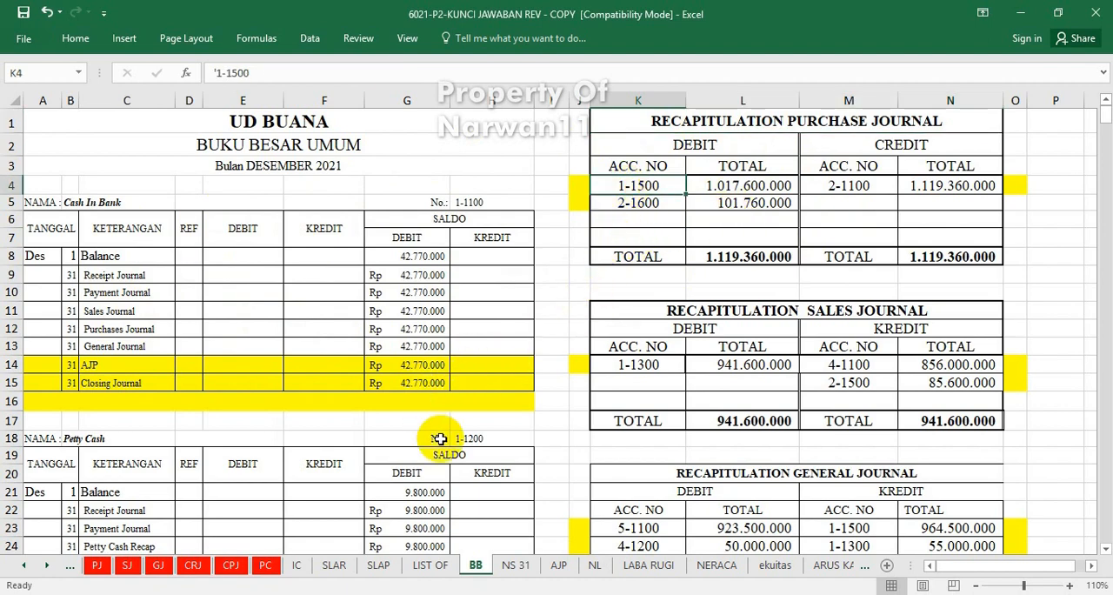
scroll(440, 439, down, 4)
scroll(440, 439, down, 1)
scroll(297, 434, down, 5)
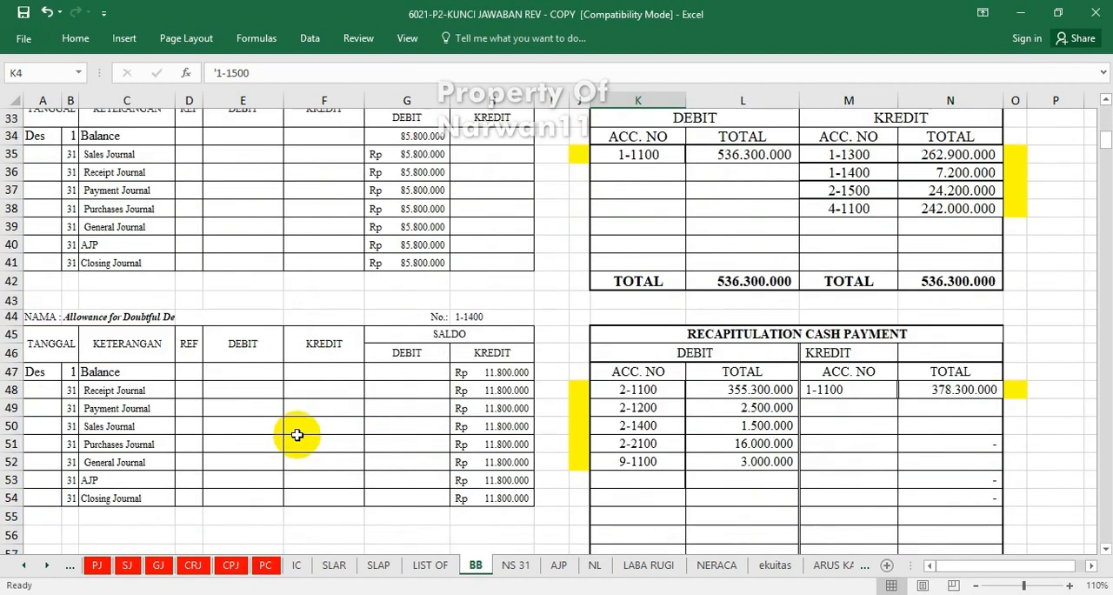
scroll(296, 434, up, 8)
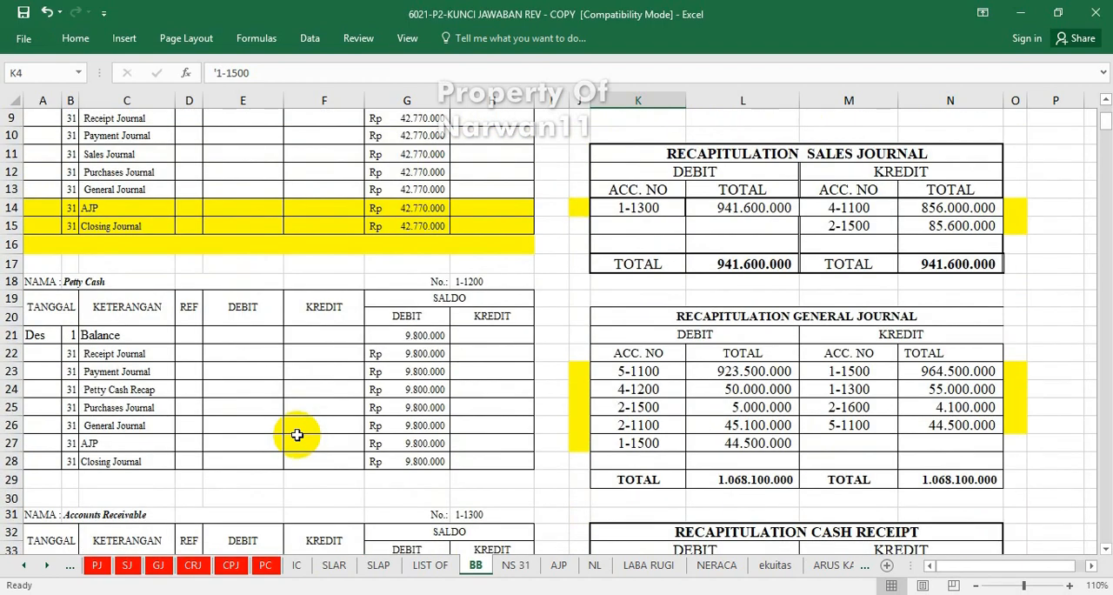
scroll(296, 435, up, 3)
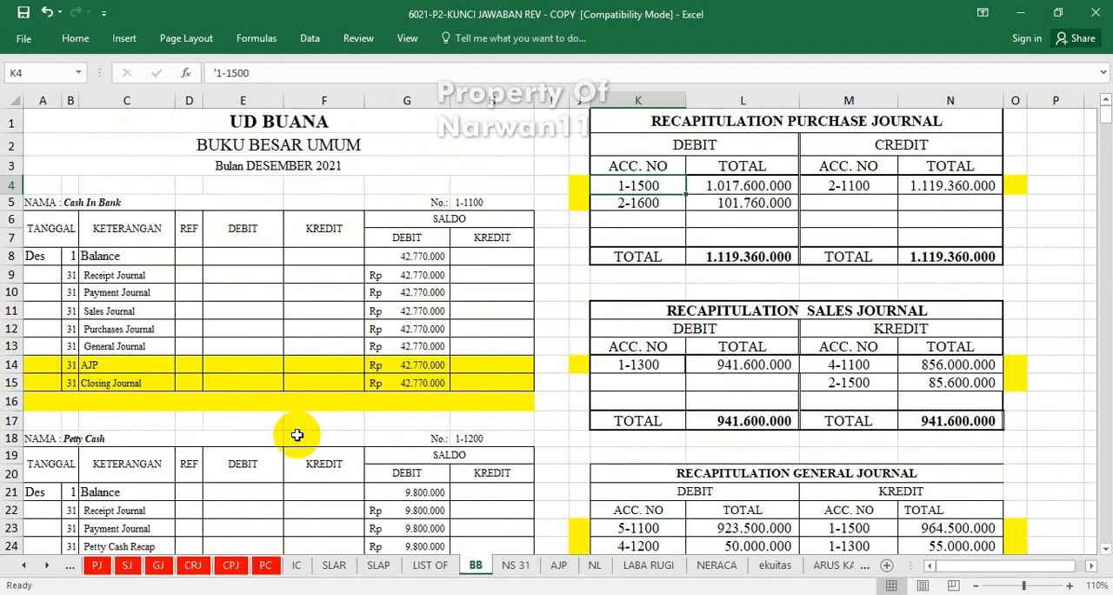
scroll(297, 434, down, 17)
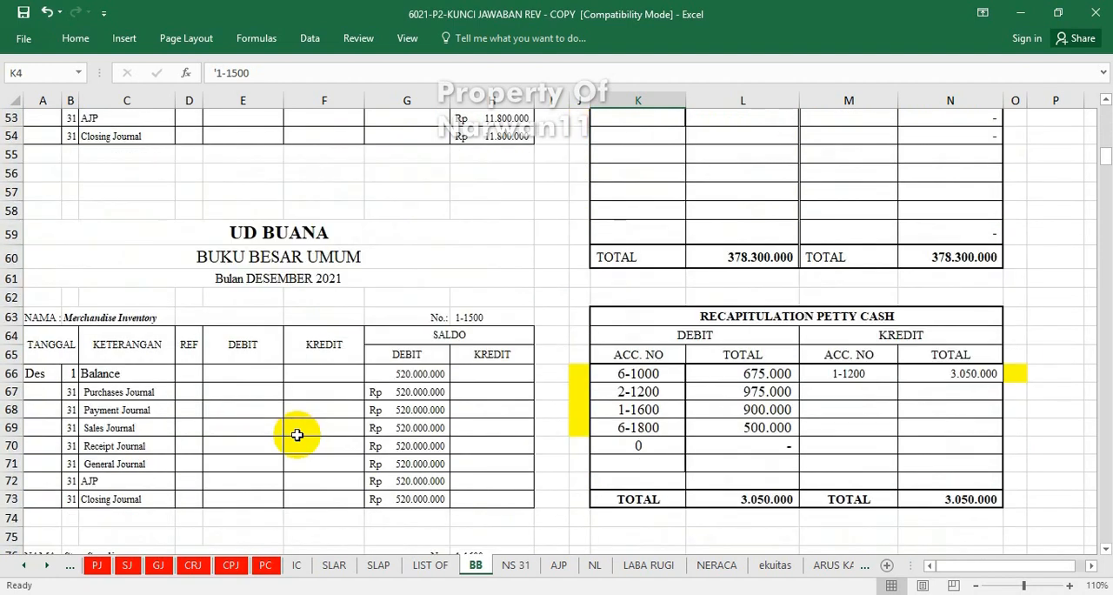
click(223, 388)
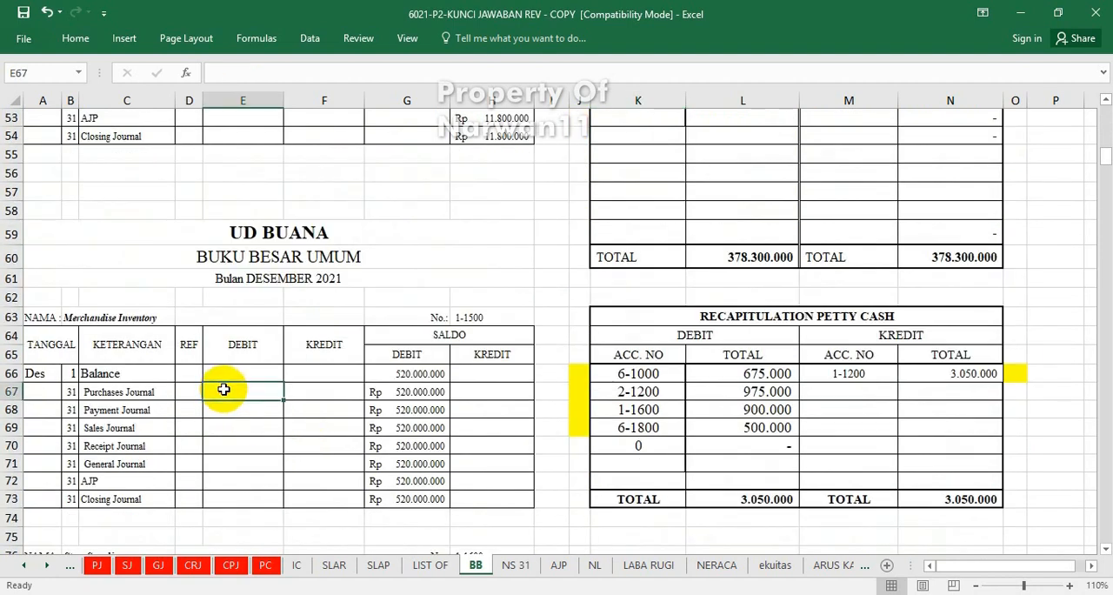
text(=)
scroll(651, 340, up, 12)
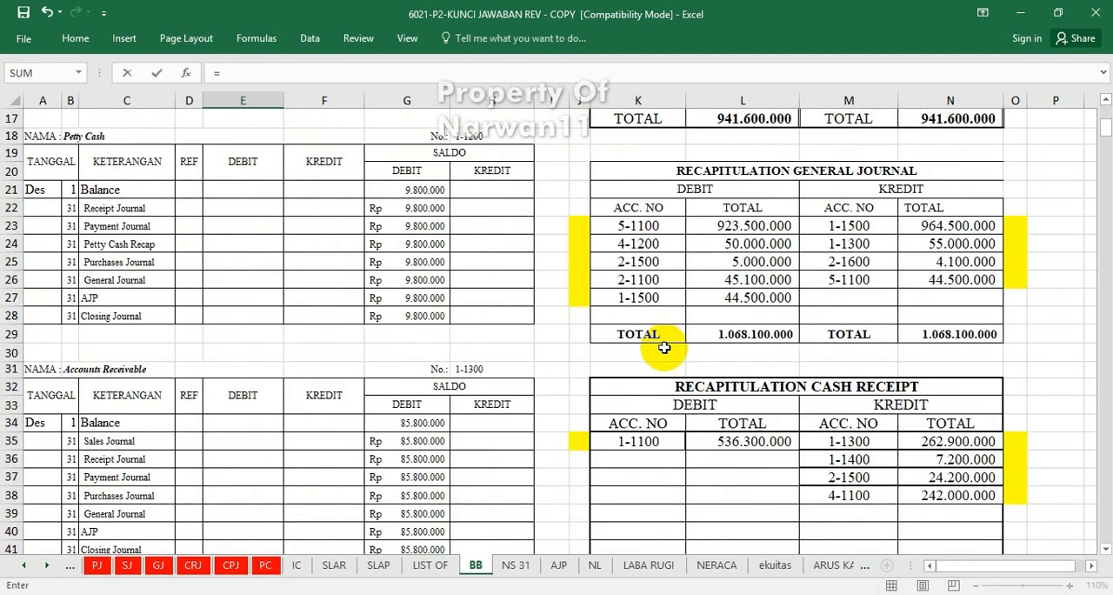
scroll(663, 347, up, 5)
click(718, 184)
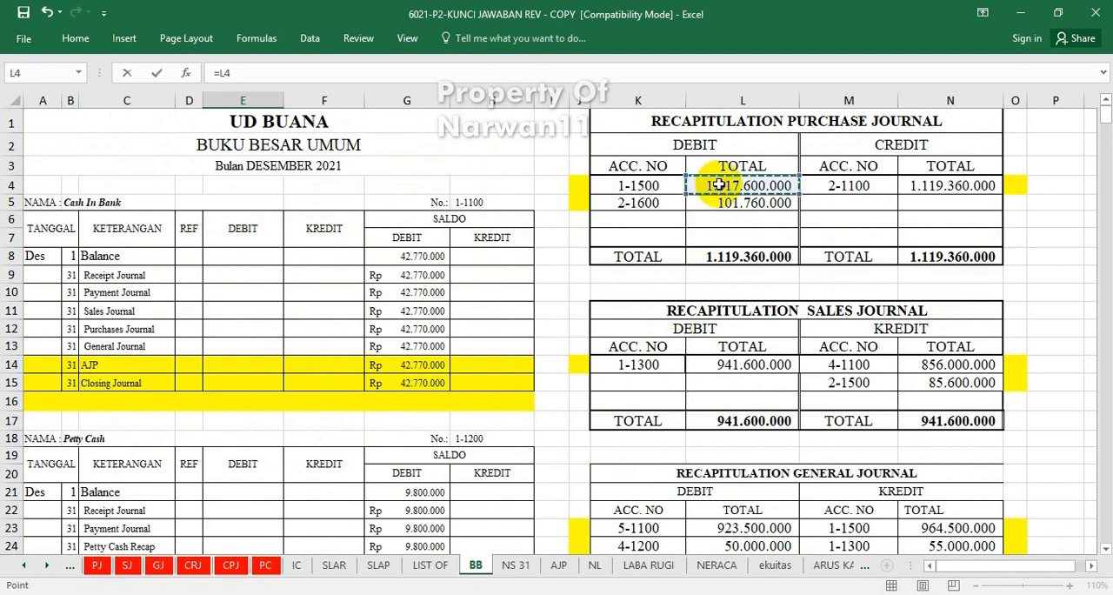
key(Return)
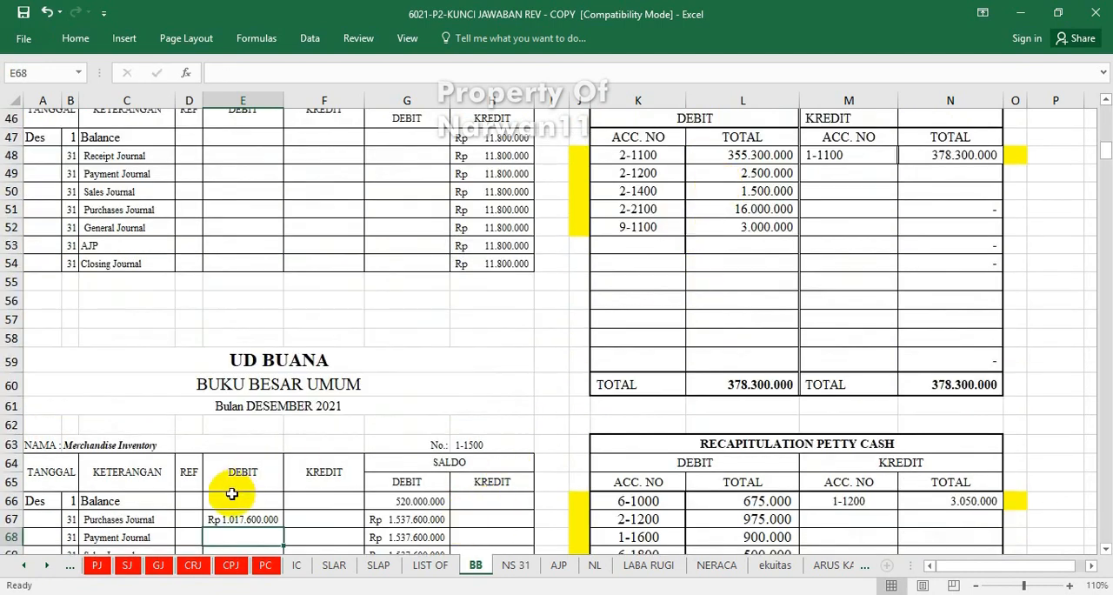
Mark account 1-1500 in the purchase journal recapitulation as posted by entering "v" in cell J4.
scroll(575, 355, up, 12)
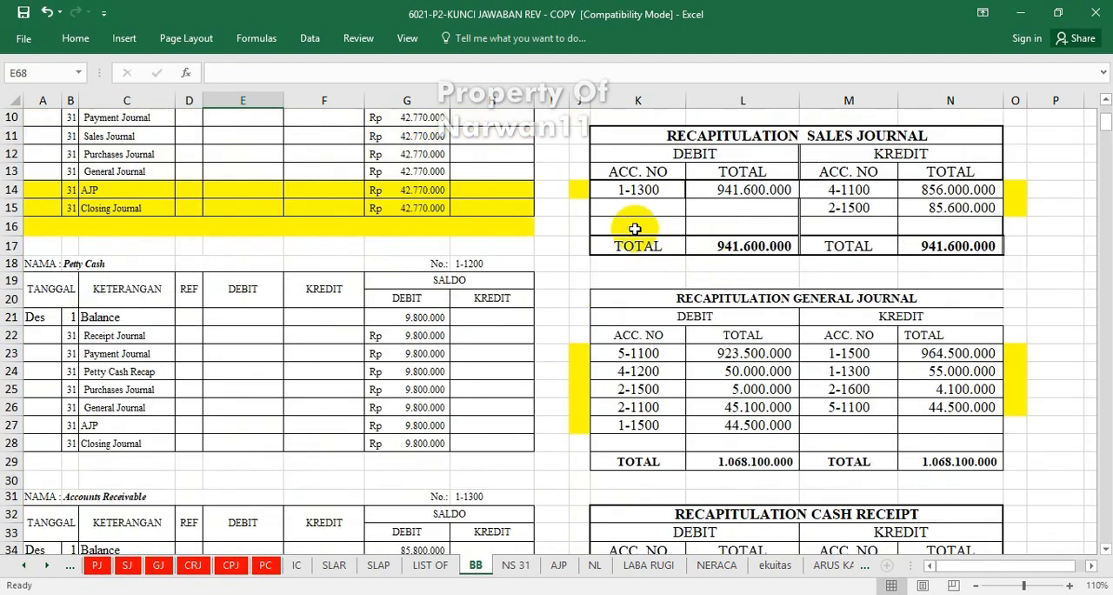
scroll(580, 191, up, 3)
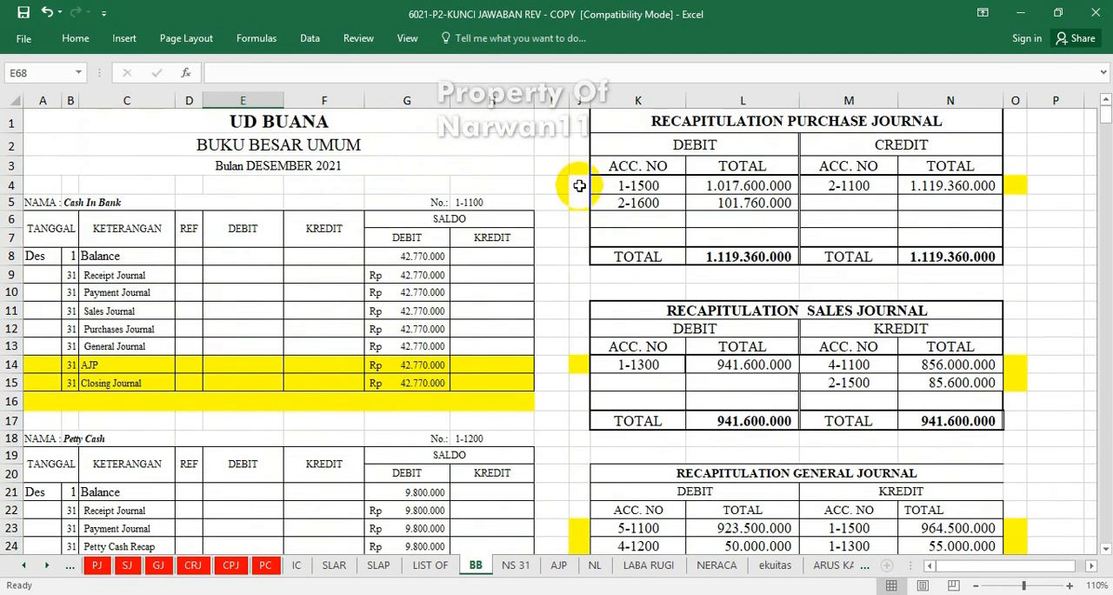
click(579, 185)
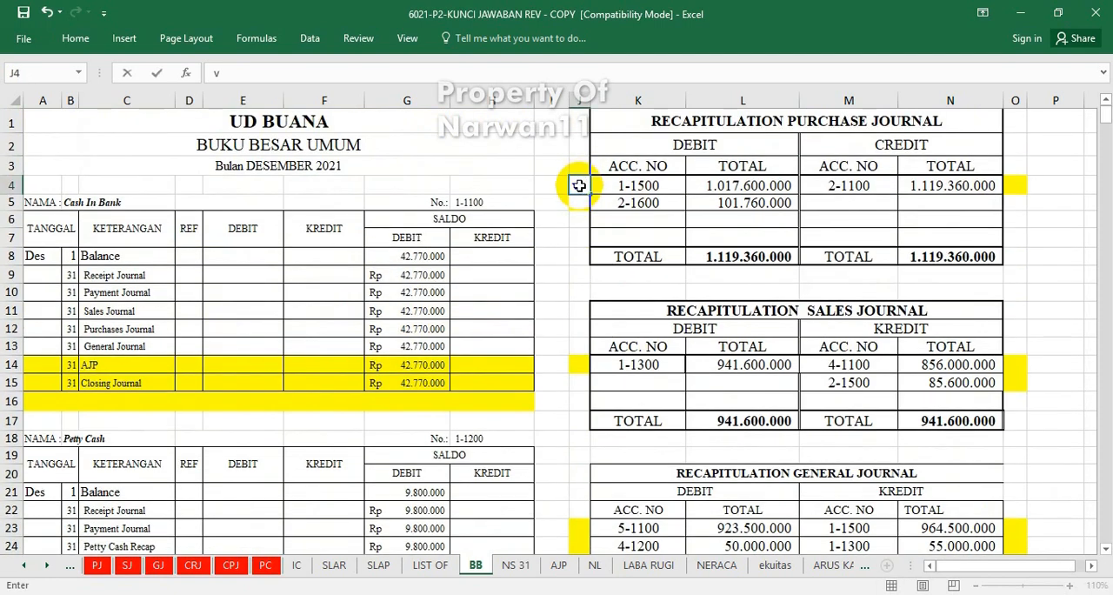
click(578, 185)
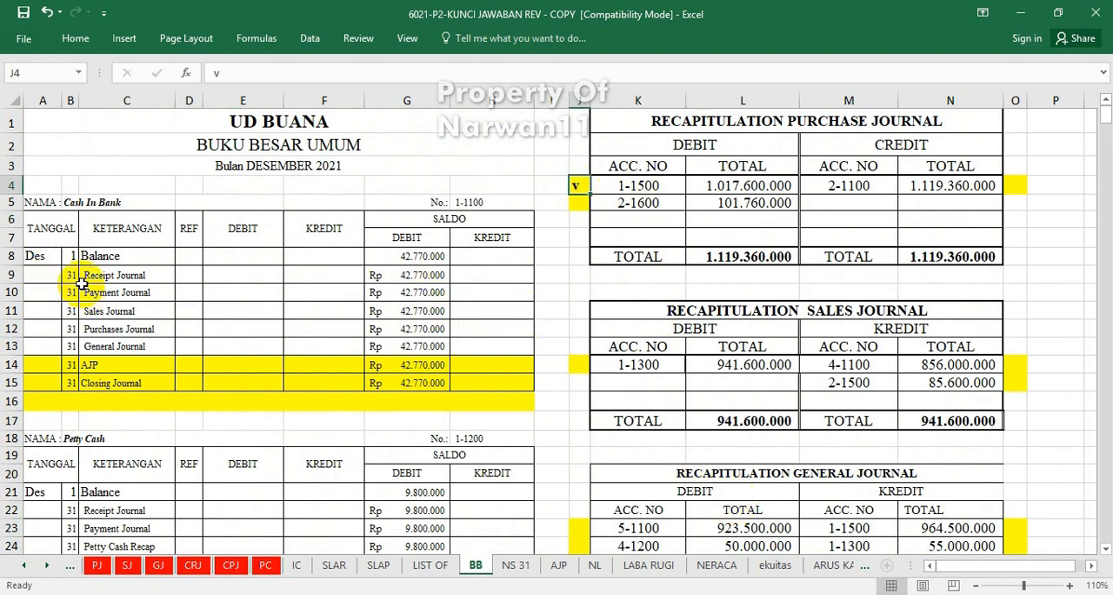
Examine the journal descriptions listed for December 31 in the Cash In Bank ledger.
drag(88, 277, 100, 357)
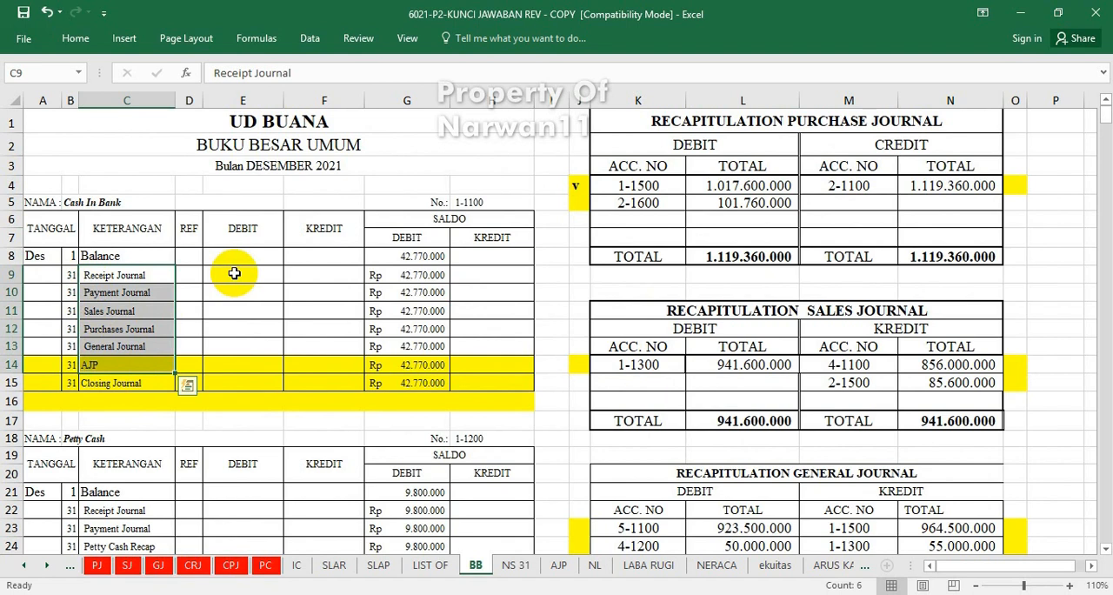
click(109, 326)
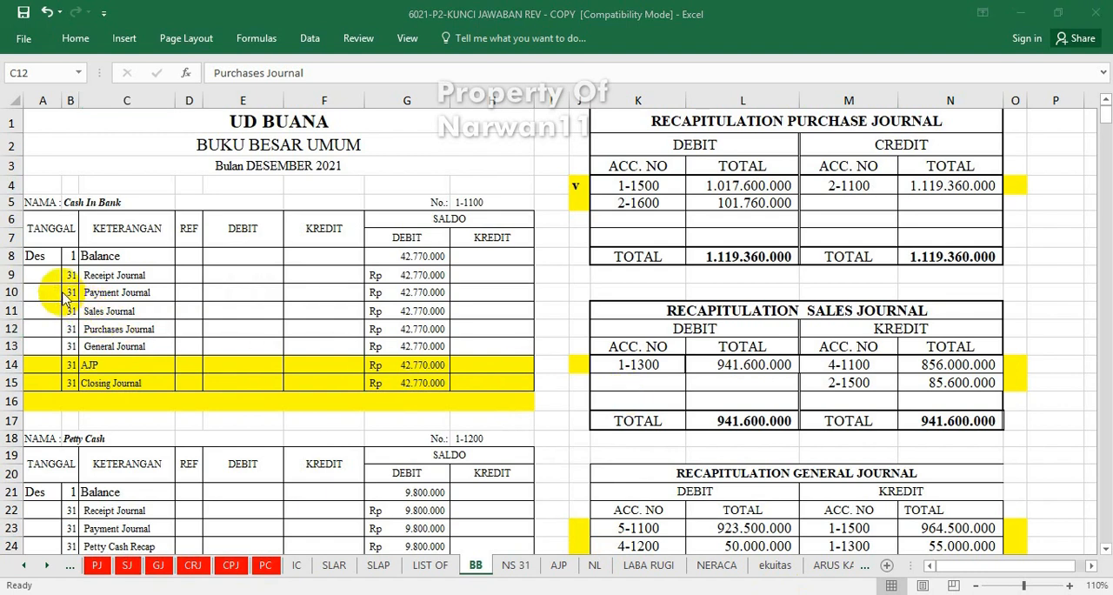
drag(91, 276, 102, 309)
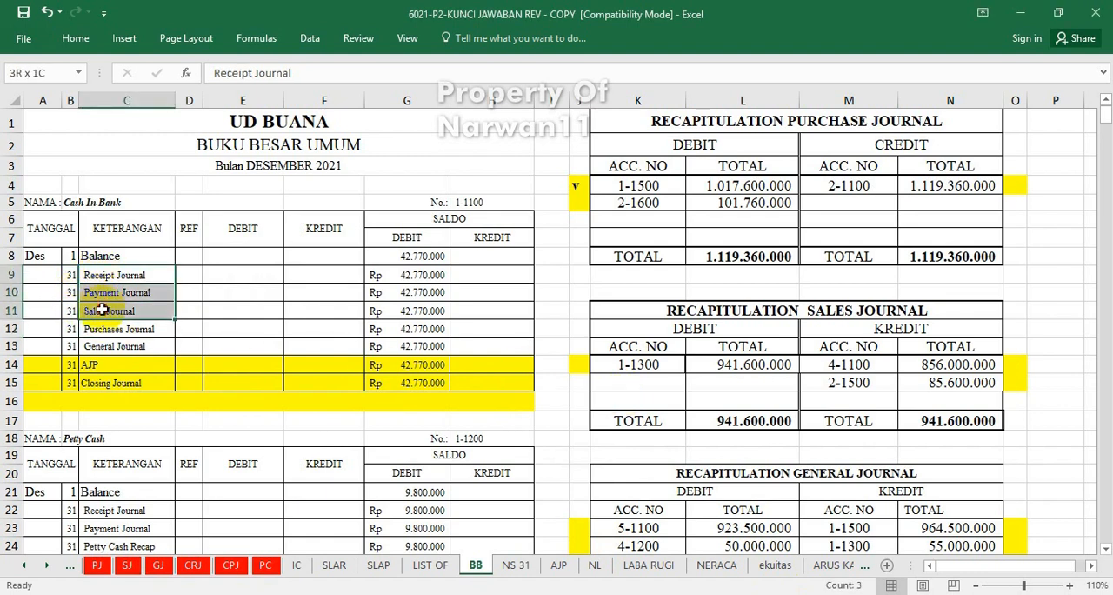
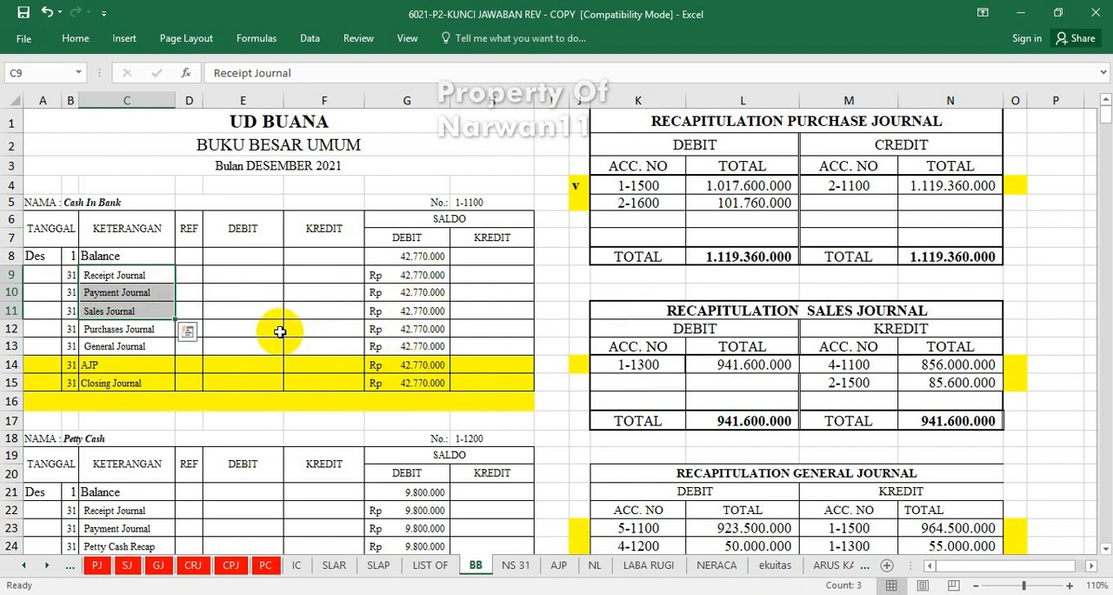
Enter "v" again in cell J4 beside account 1-1500 in the purchase journal recapitulation.
click(580, 214)
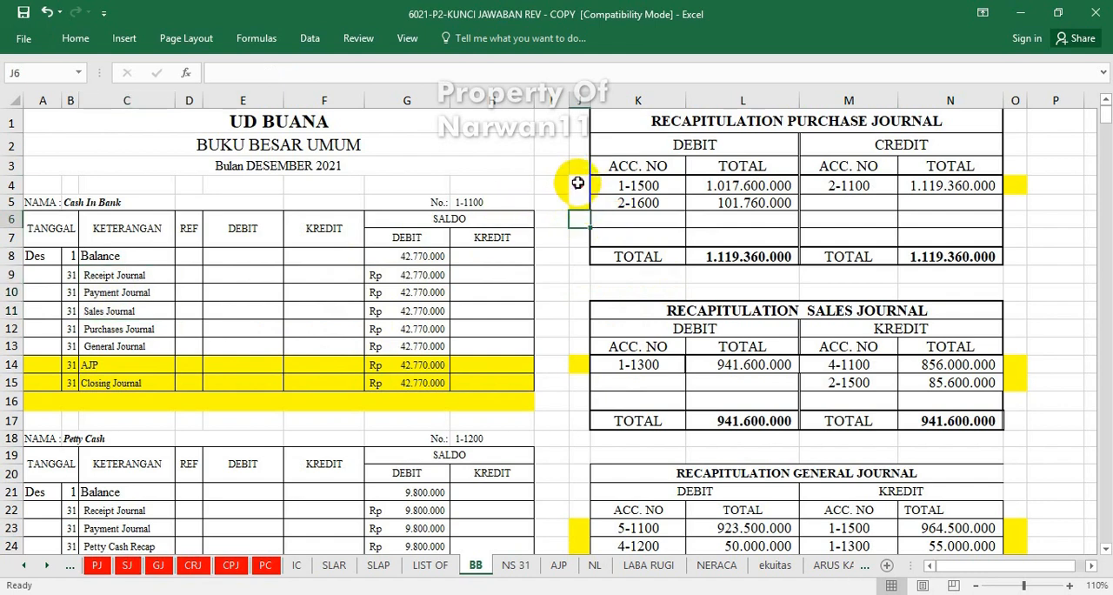
click(577, 182)
text(v)
click(580, 201)
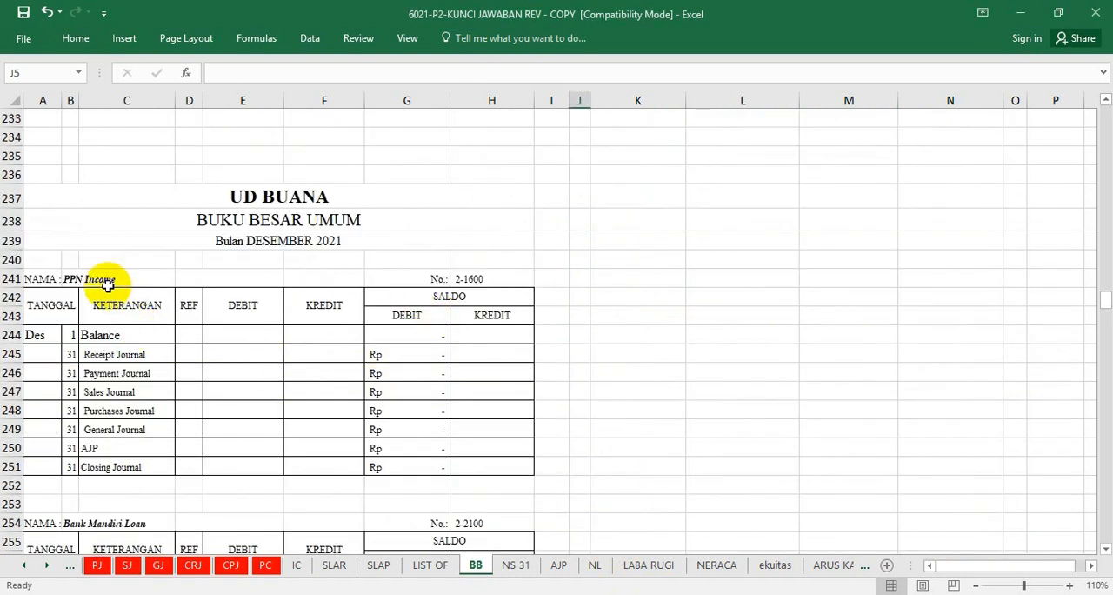
Post account 2-1600's purchase recapitulation debit to the PPN Income ledger's Purchases Journal debit cell E248 with =L5, and mark J5 with "v".
click(245, 355)
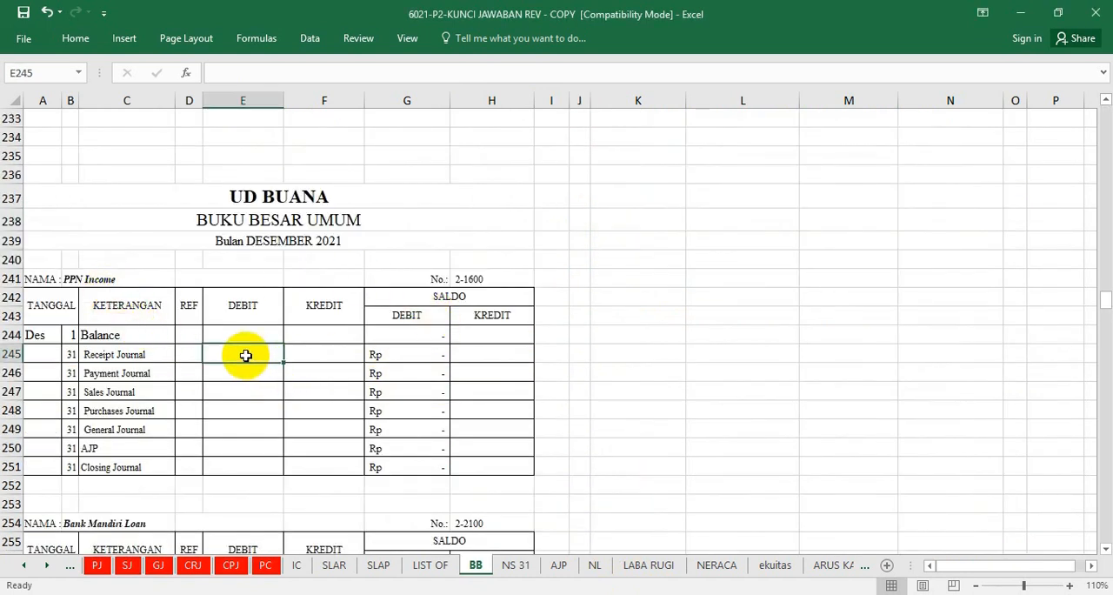
click(241, 411)
text(=)
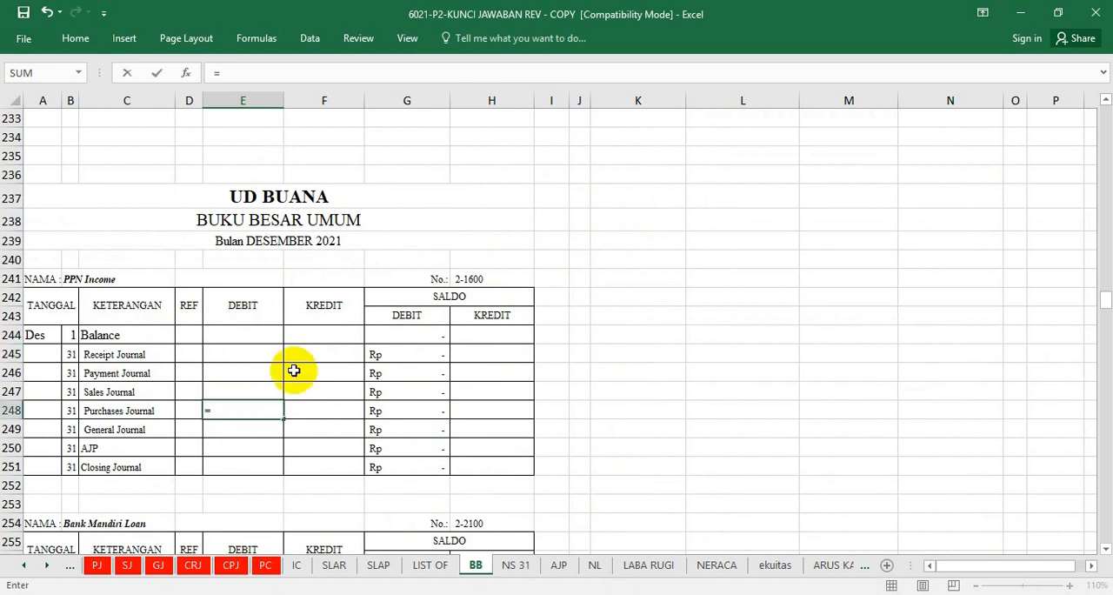
scroll(530, 388, up, 17)
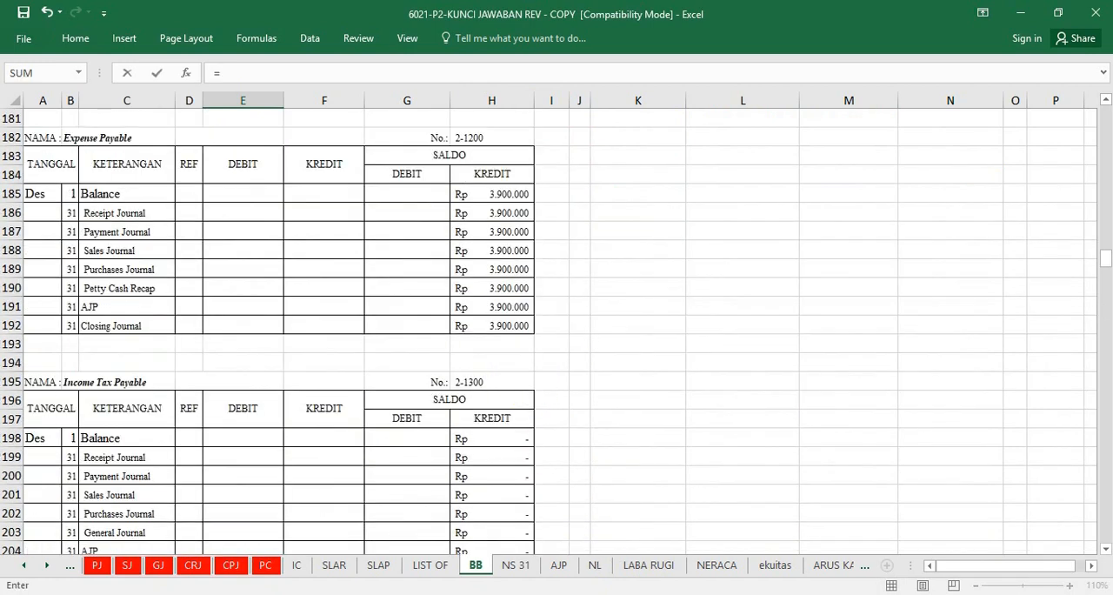
scroll(731, 214, up, 20)
click(730, 205)
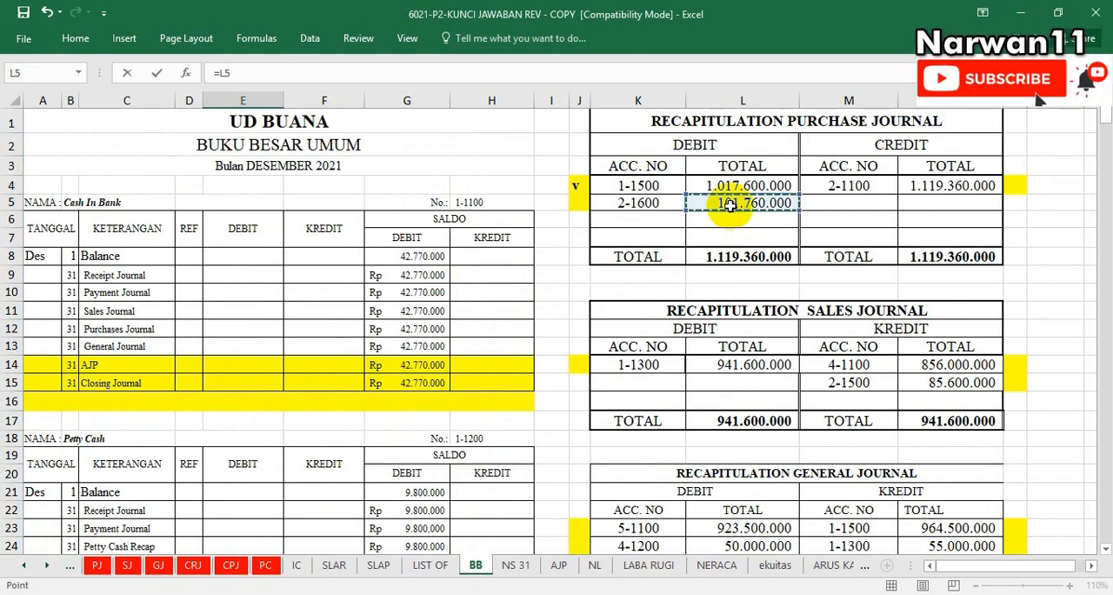
key(Return)
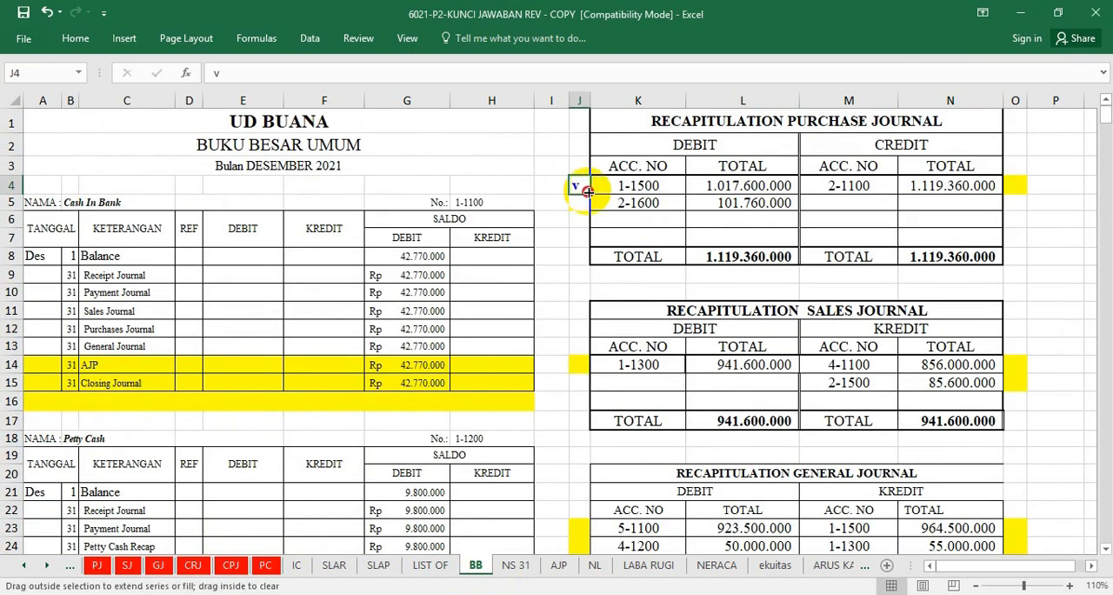
drag(588, 206, 588, 209)
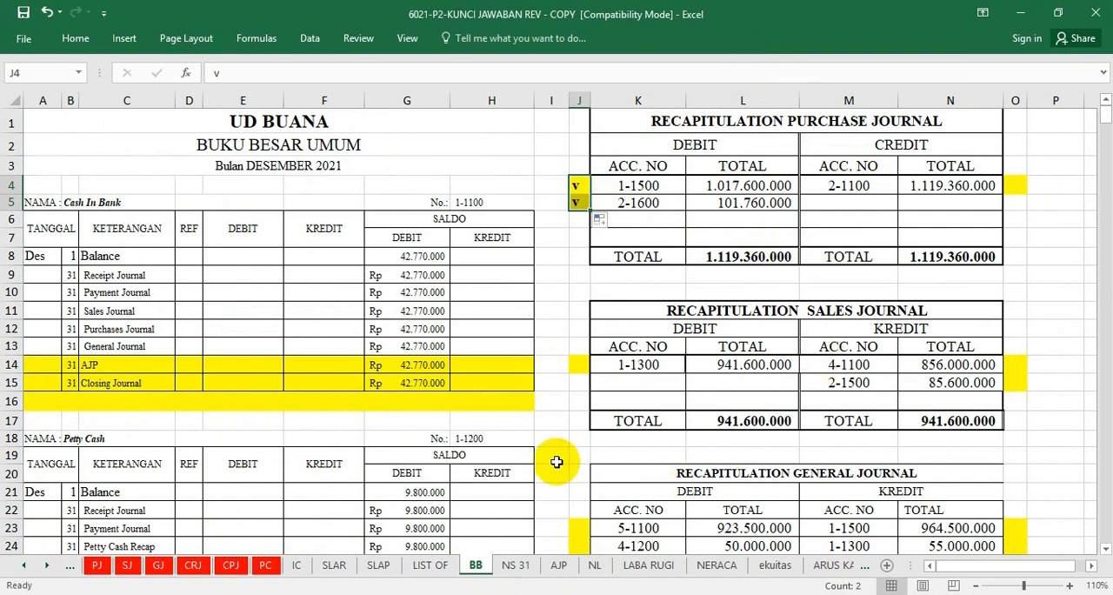
Post the purchase recapitulation's credit total for account 2-1100 to the Accounts Payable ledger's Purchases Journal credit cell F169 with =N4.
click(373, 510)
scroll(395, 504, down, 3)
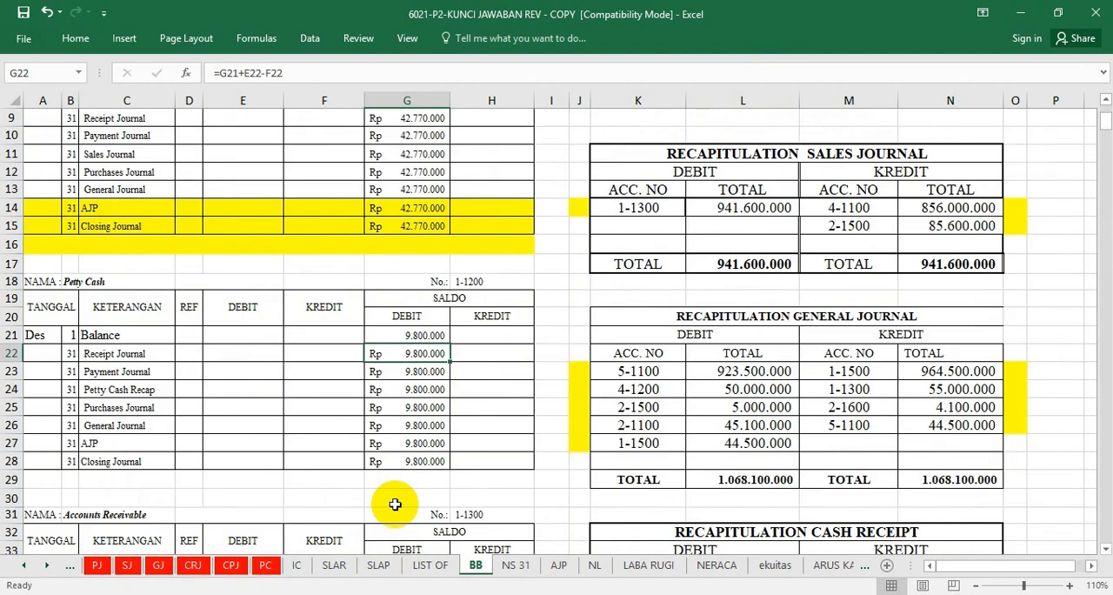
scroll(394, 504, down, 1)
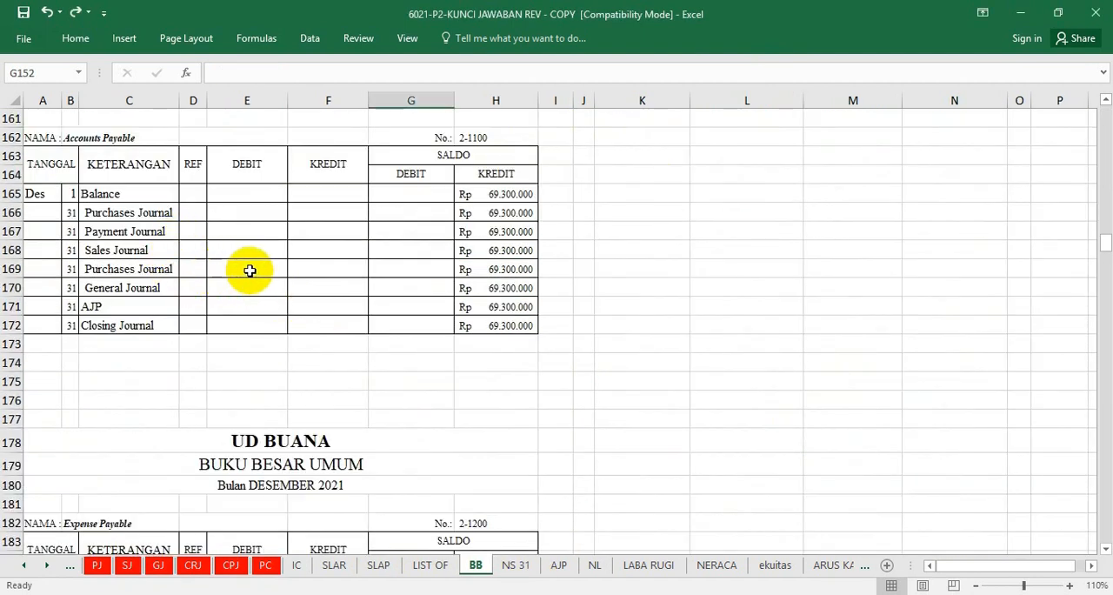
click(327, 267)
text(=)
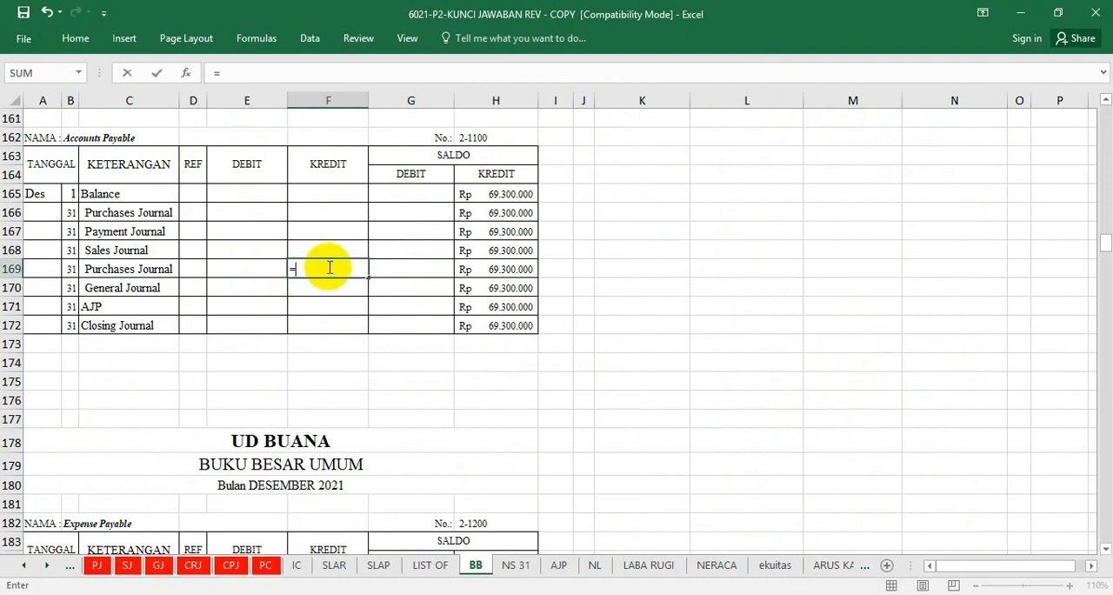
drag(1102, 242, 1104, 99)
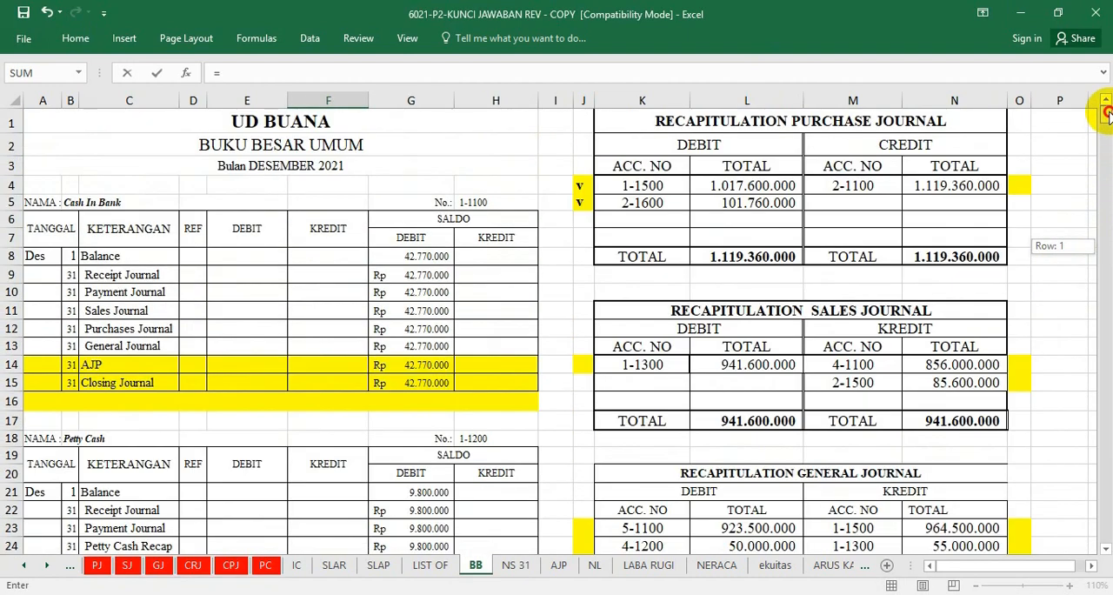
click(954, 185)
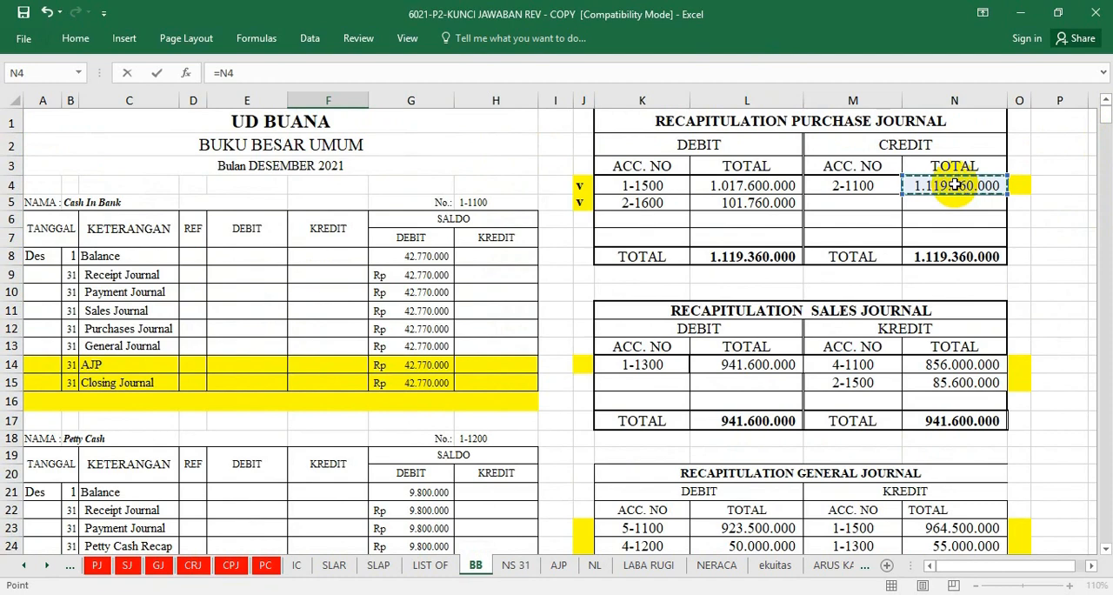
key(Return)
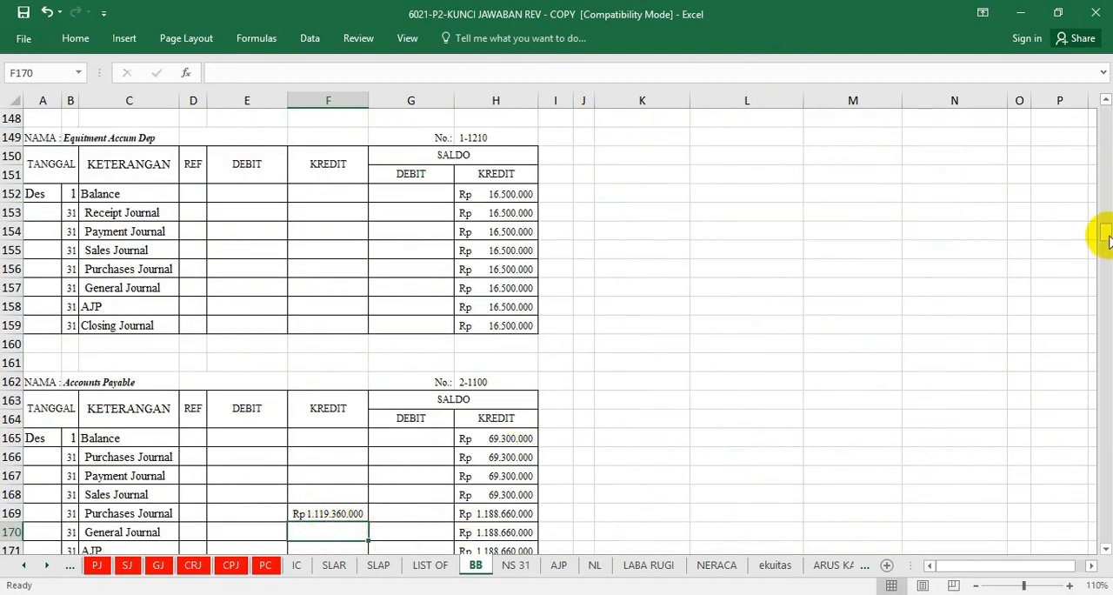
Mark account 2-1100 in the purchase journal recapitulation as posted by entering "v" in cell O4.
drag(1105, 233, 1093, 105)
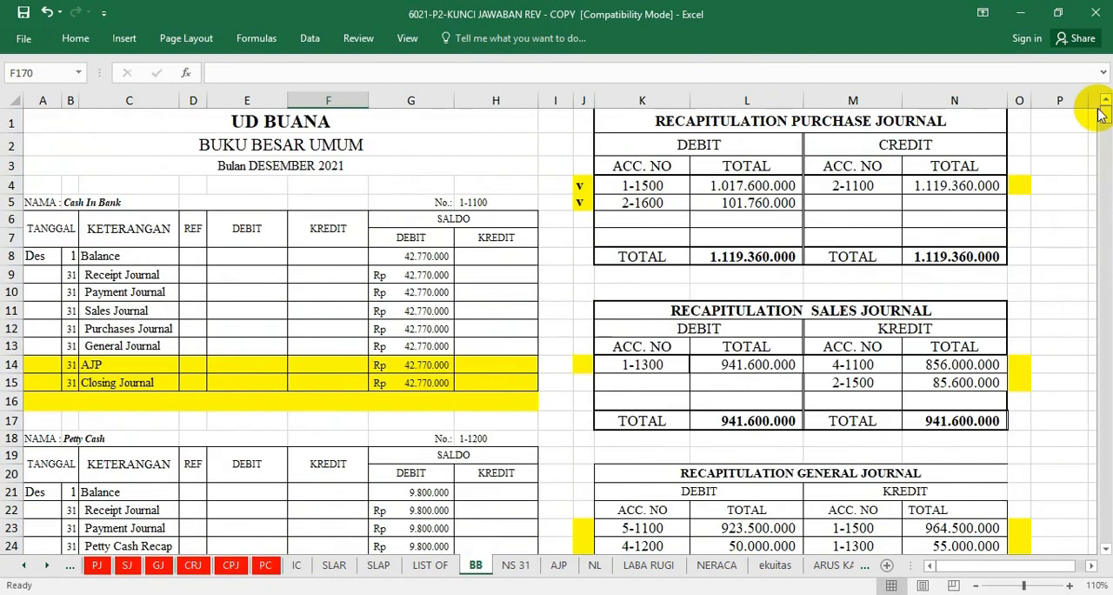
click(1023, 183)
text(v)
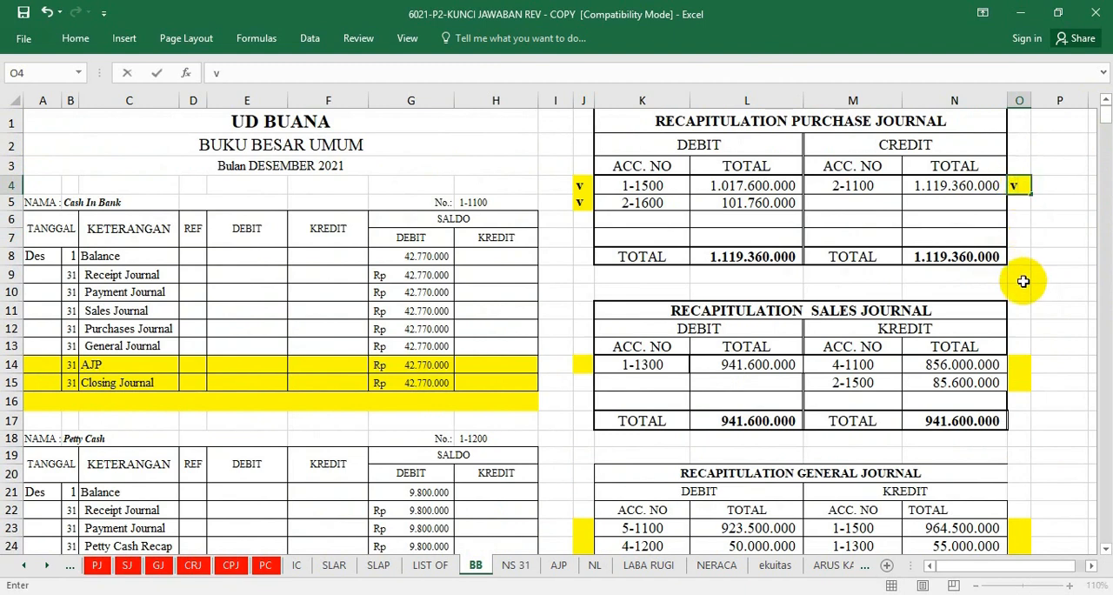
click(1020, 274)
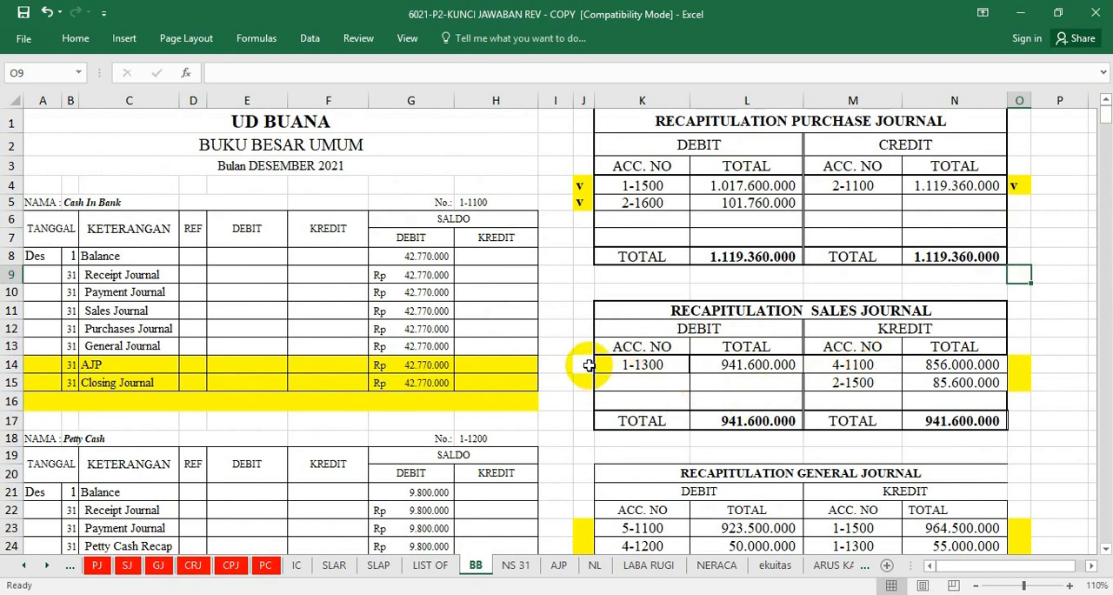
Post the sales recapitulation's debit total for account 1-1300 to the Accounts Receivable ledger's Sales Journal debit cell E35 with =L14.
scroll(473, 447, down, 1)
scroll(469, 487, down, 3)
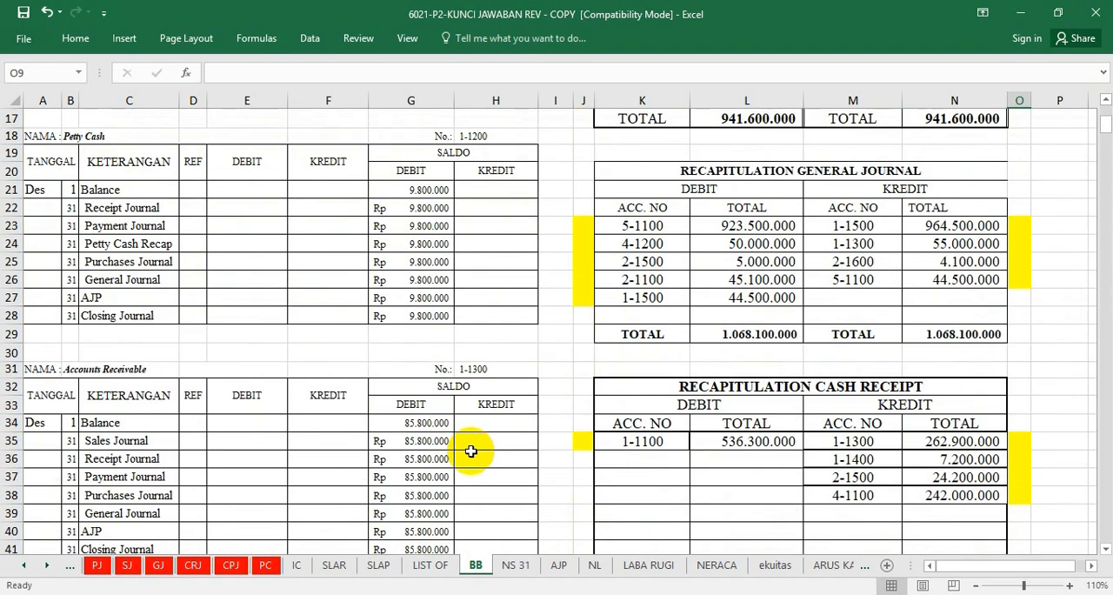
scroll(467, 517, up, 2)
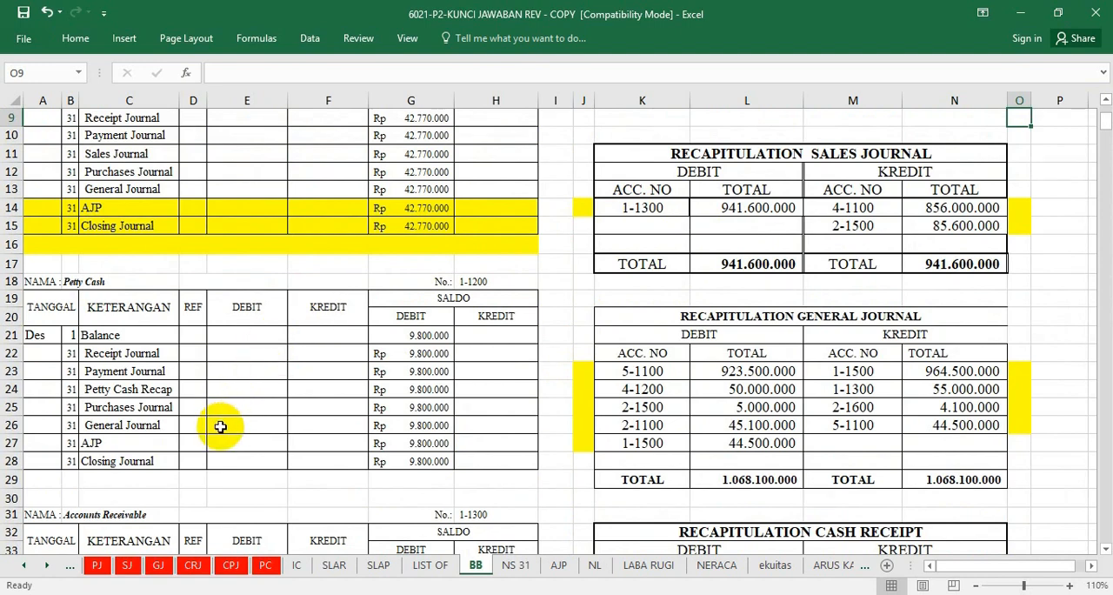
scroll(235, 487, down, 3)
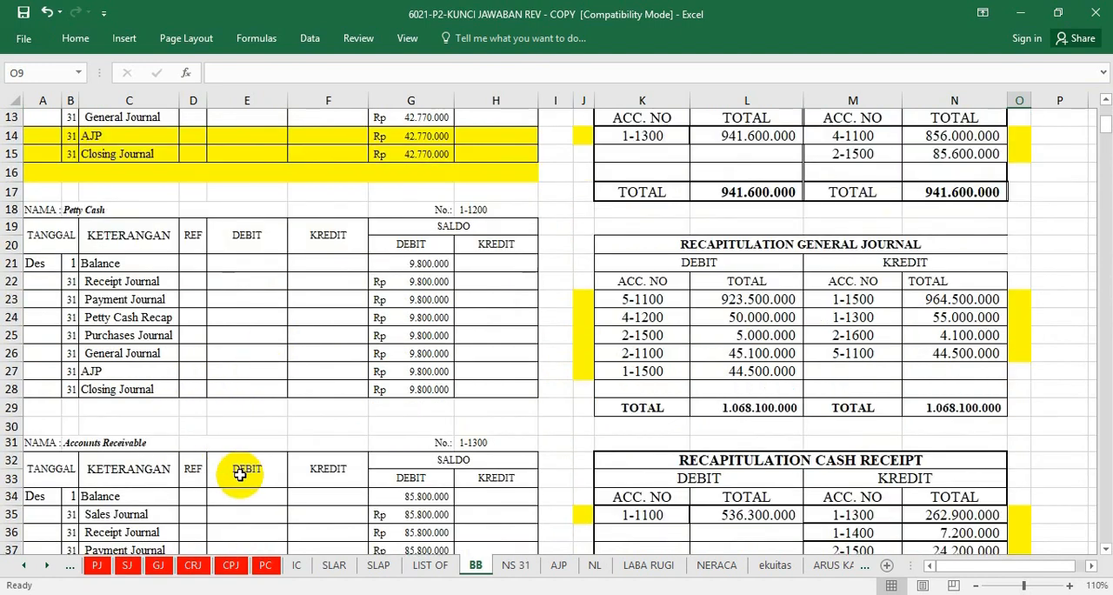
click(245, 441)
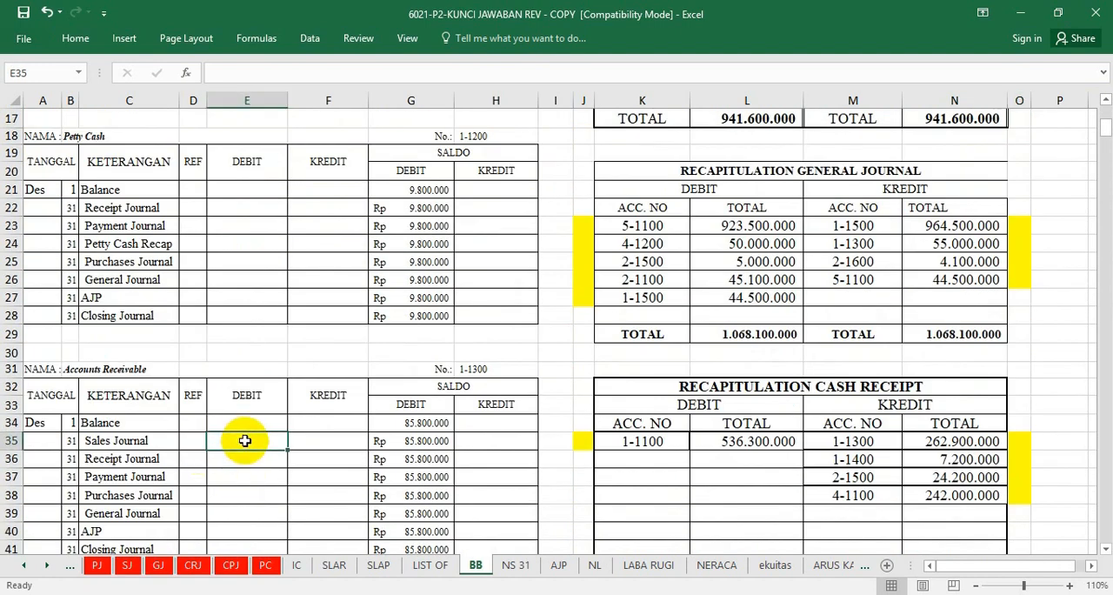
text(=)
scroll(509, 442, up, 4)
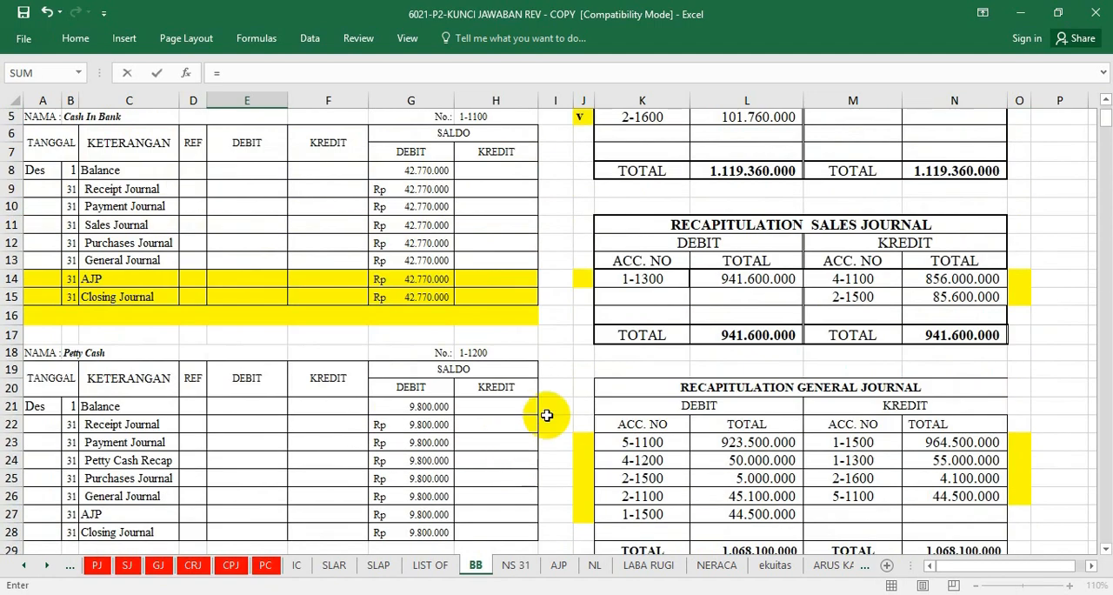
scroll(728, 280, up, 2)
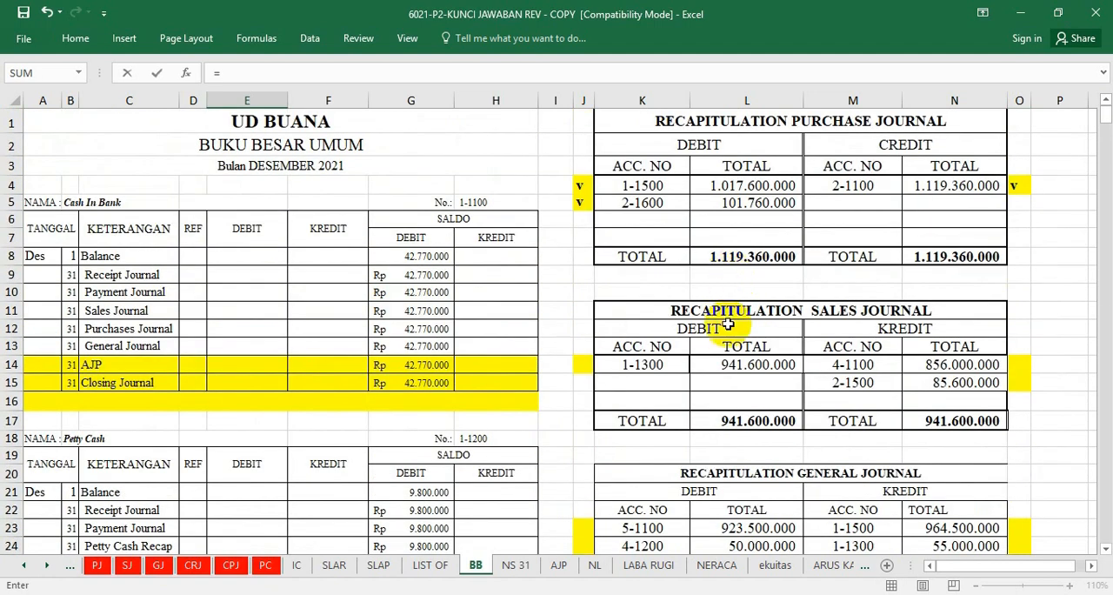
click(731, 365)
key(Return)
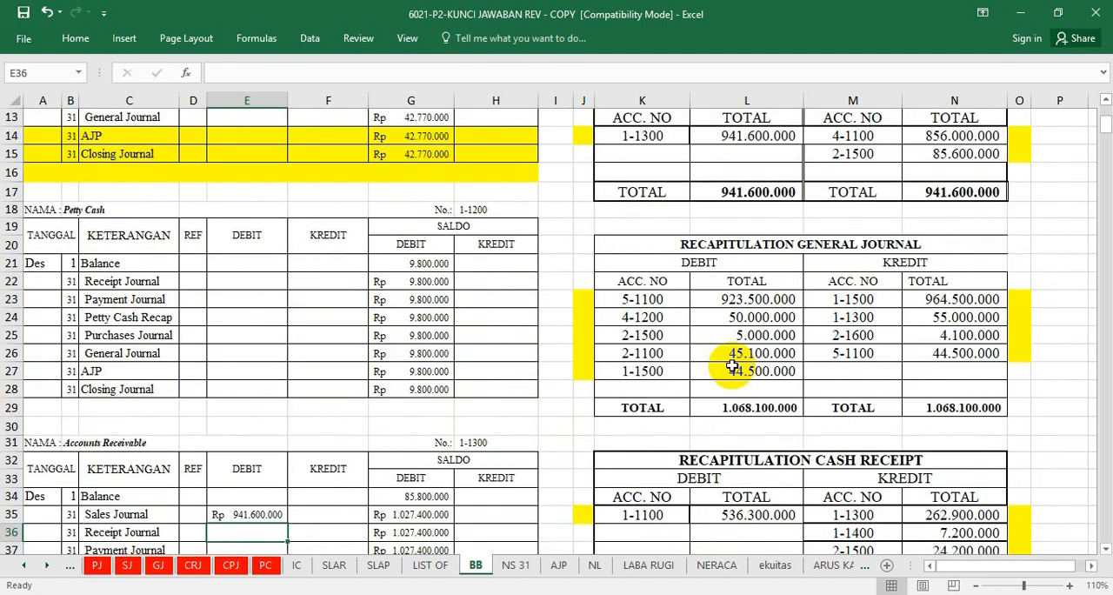
Mark account 1-1300 in the sales journal recapitulation as posted by entering "v" in cell J14.
scroll(628, 261, up, 2)
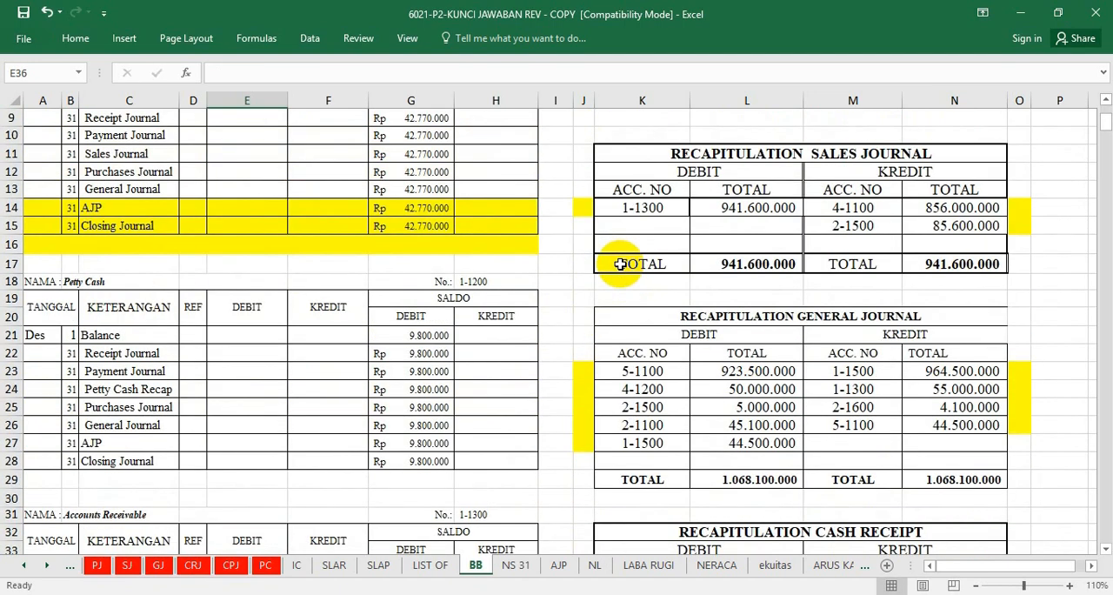
click(588, 205)
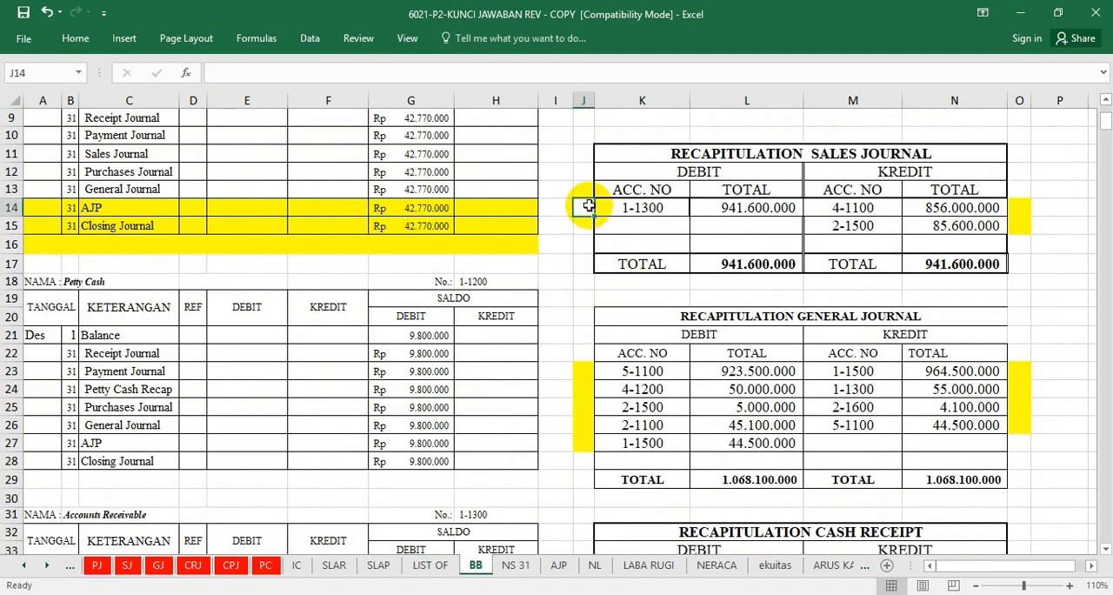
text(v)
click(684, 242)
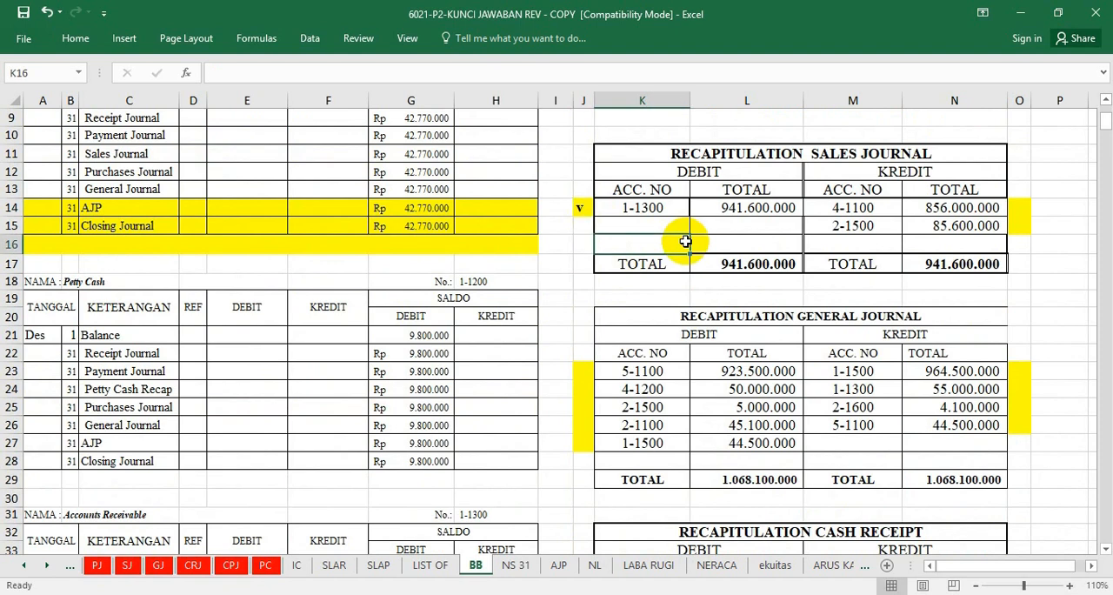
Split the worksheet view horizontally to show the sales journal recapitulation above the Sales ledger for account 4-1100.
click(1025, 207)
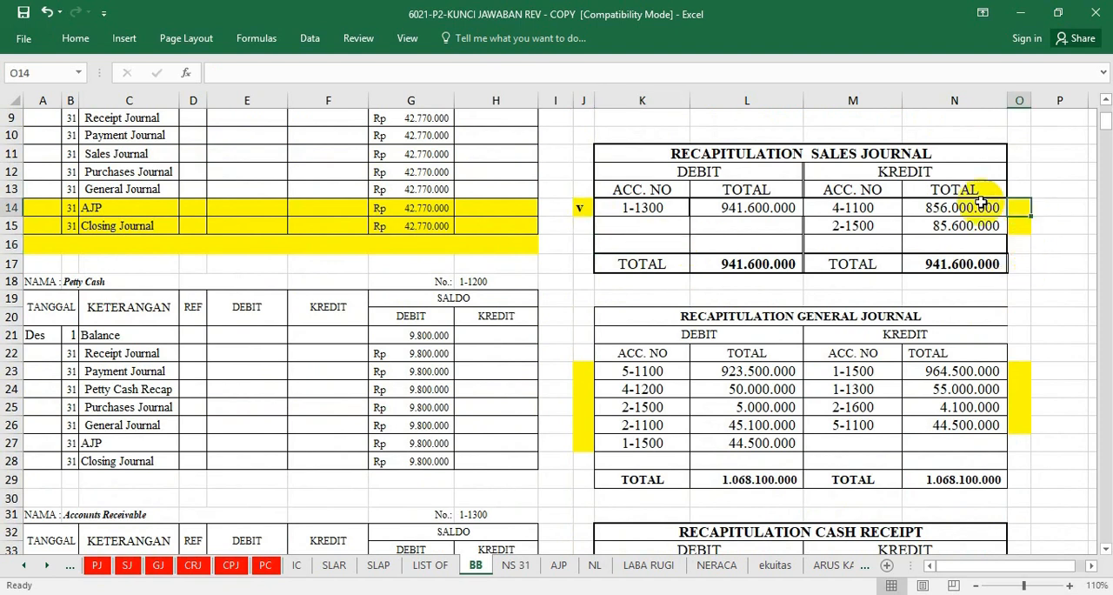
click(400, 371)
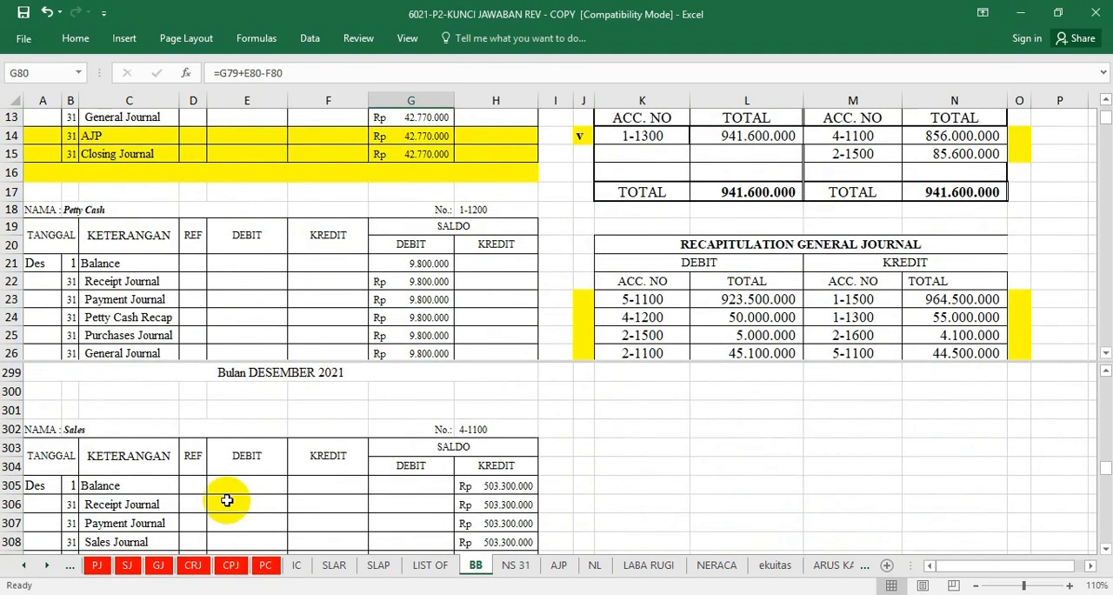
click(766, 159)
scroll(765, 165, up, 1)
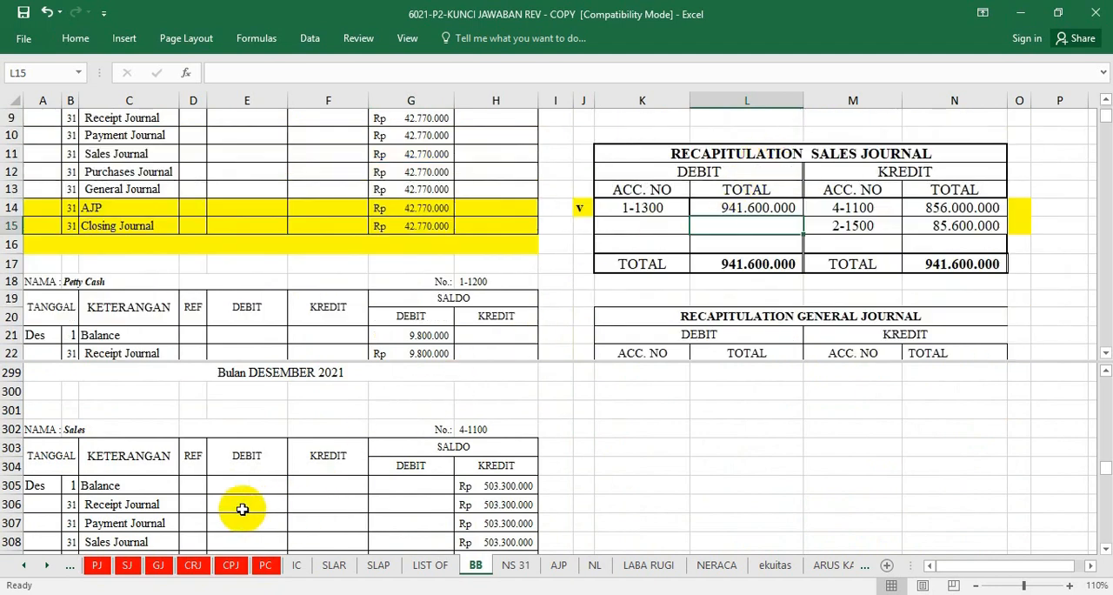
Post account 4-1100's sales recapitulation credit to the Sales ledger's Sales Journal credit cell F308 with =N14, and mark O14 with "v".
click(242, 509)
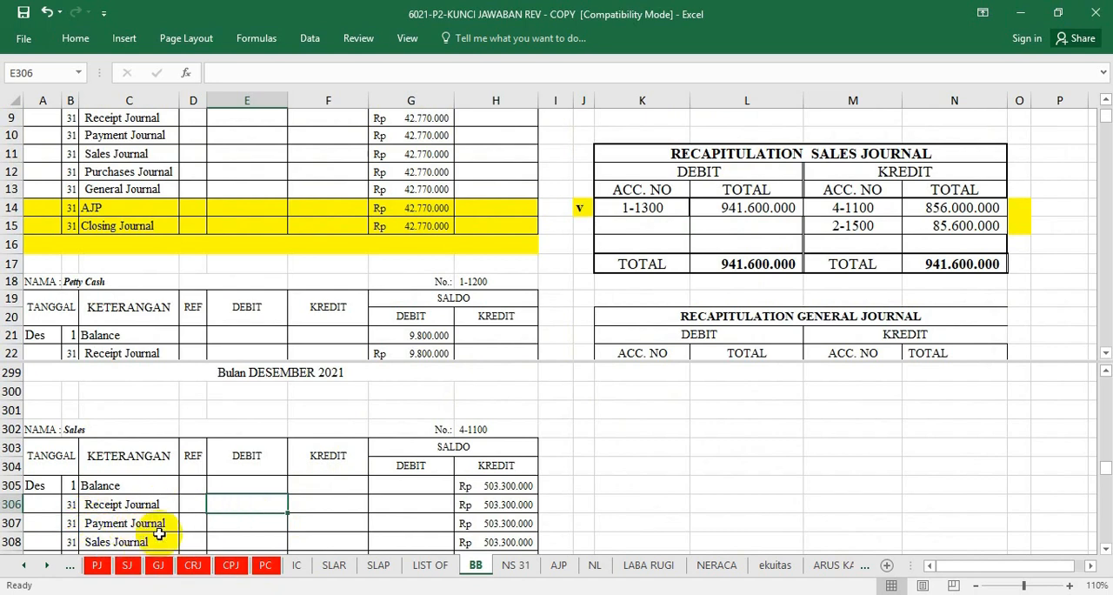
click(330, 542)
text(=)
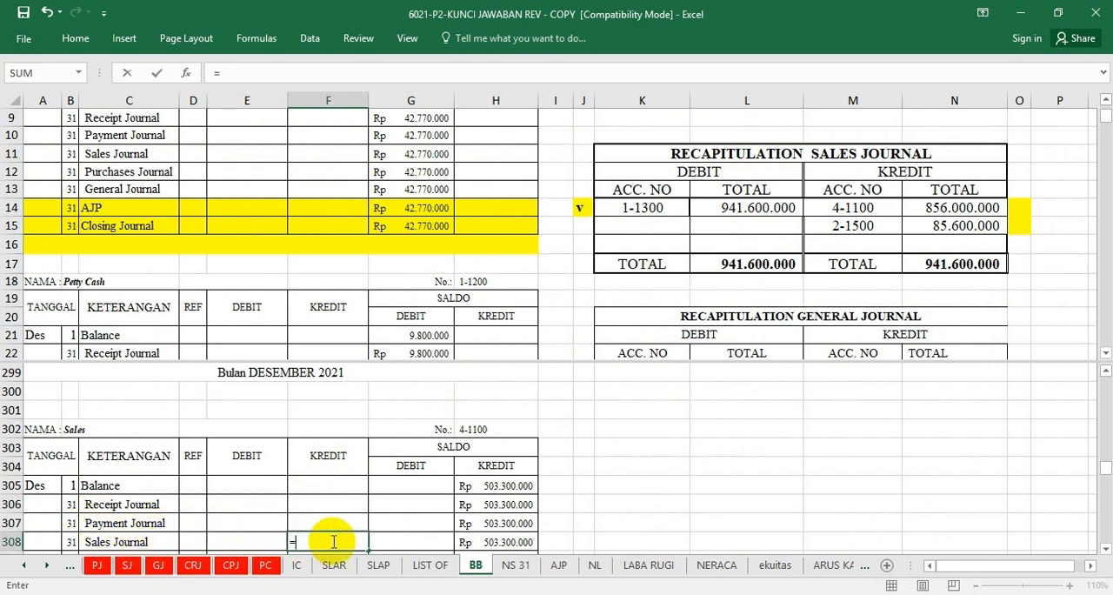
click(956, 209)
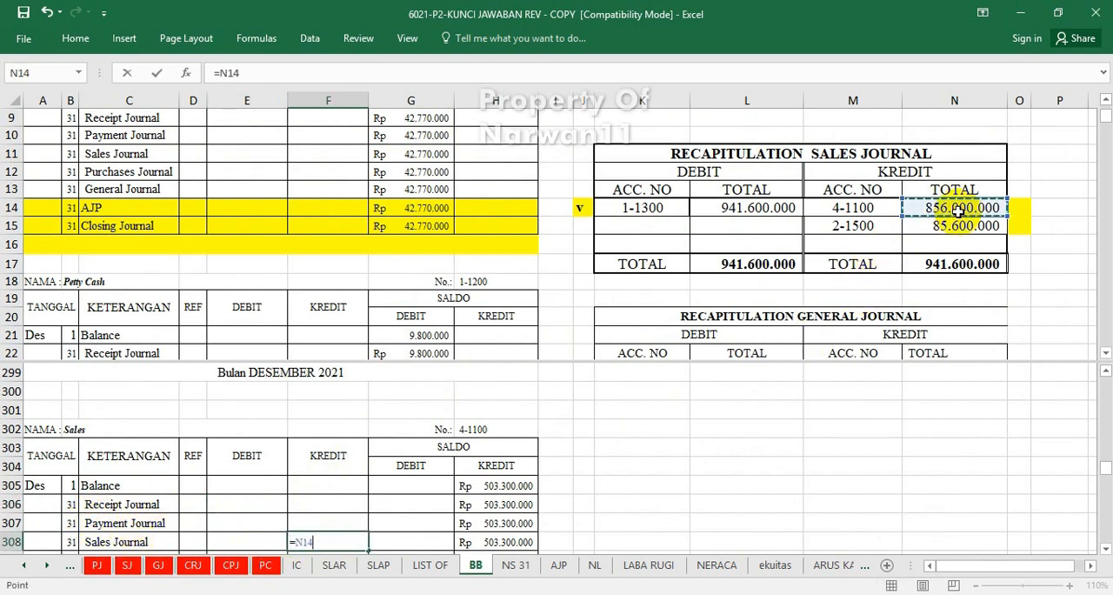
key(Return)
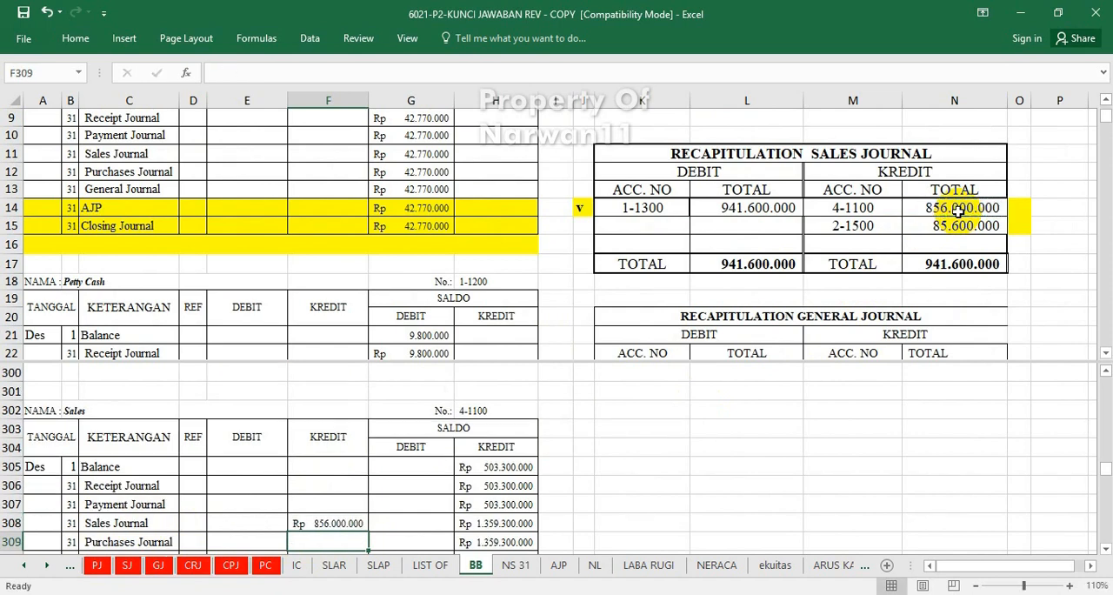
click(1017, 205)
text(v)
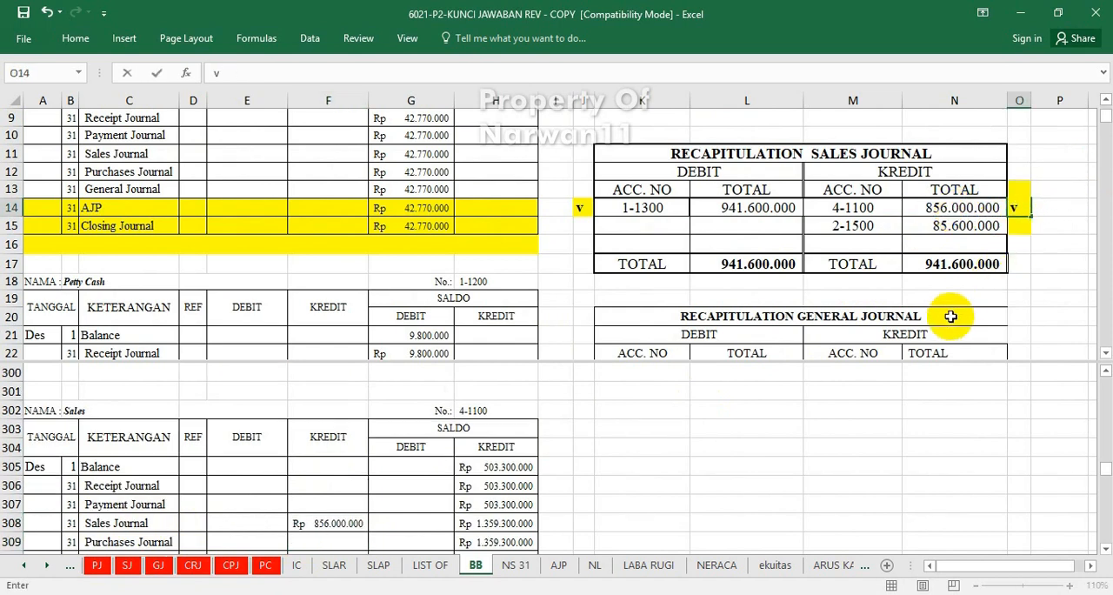
Post account 2-1500's sales recapitulation credit to the PPN Outcome ledger's Sales Journal credit cell F227 with =N15.
click(963, 311)
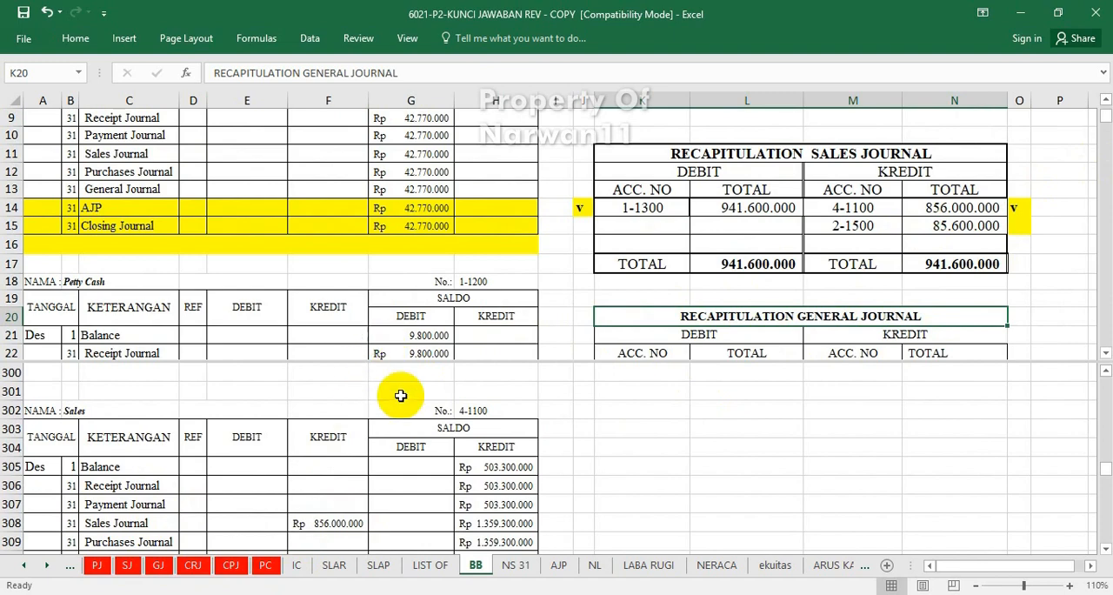
click(406, 422)
scroll(406, 422, up, 20)
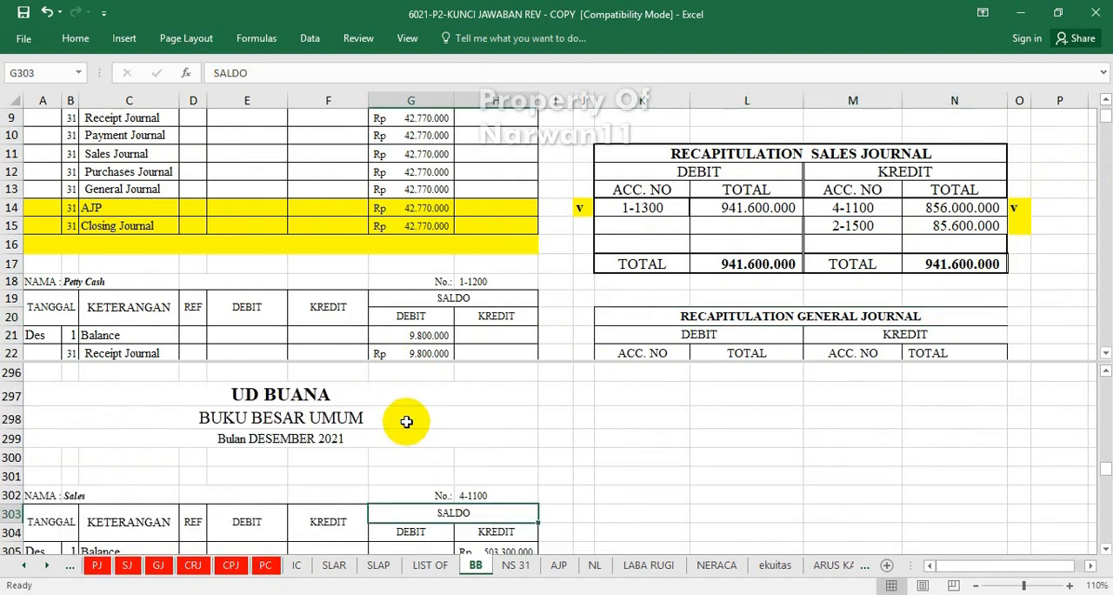
scroll(406, 421, up, 7)
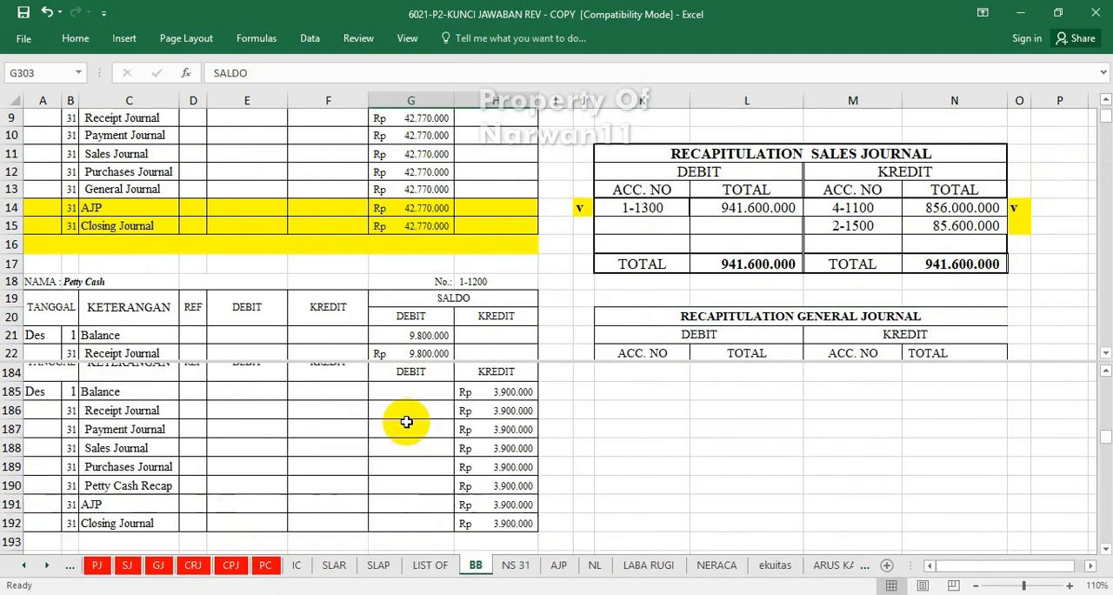
scroll(406, 422, down, 7)
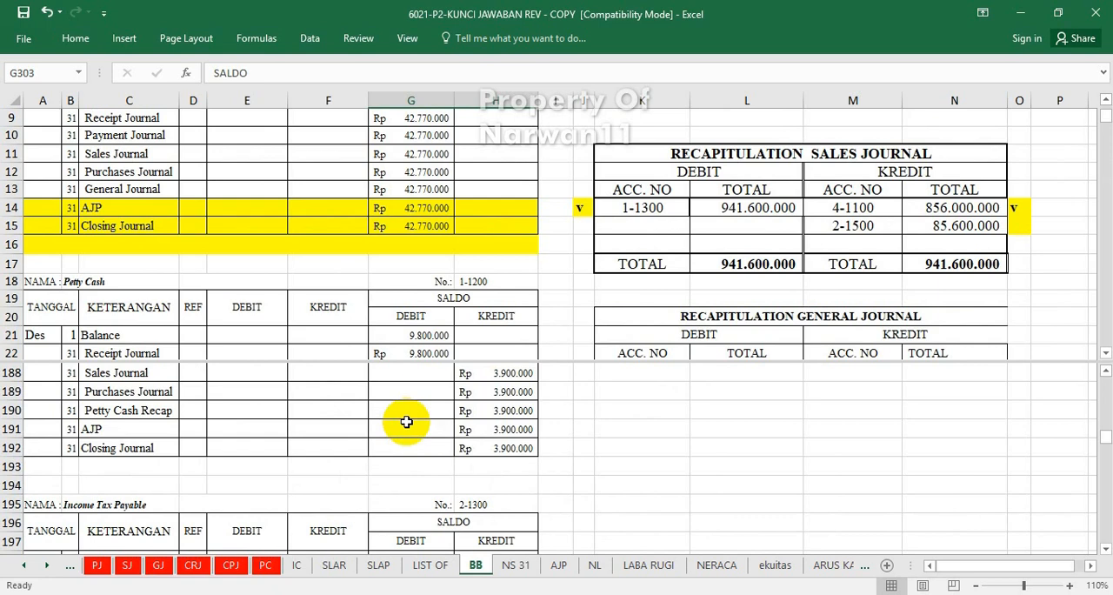
scroll(406, 421, down, 7)
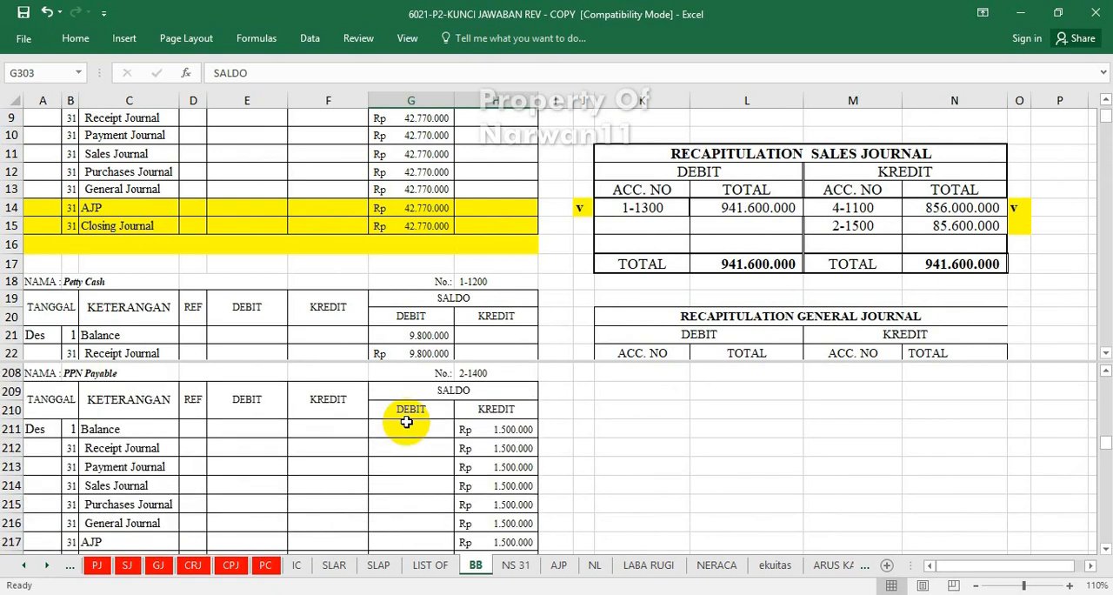
scroll(406, 422, down, 4)
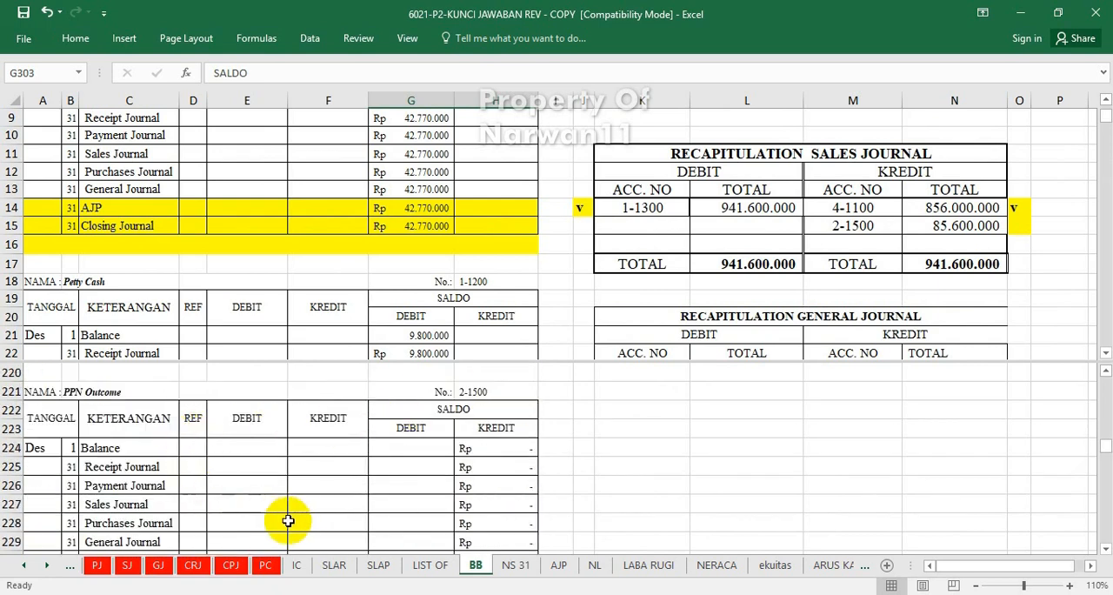
click(323, 504)
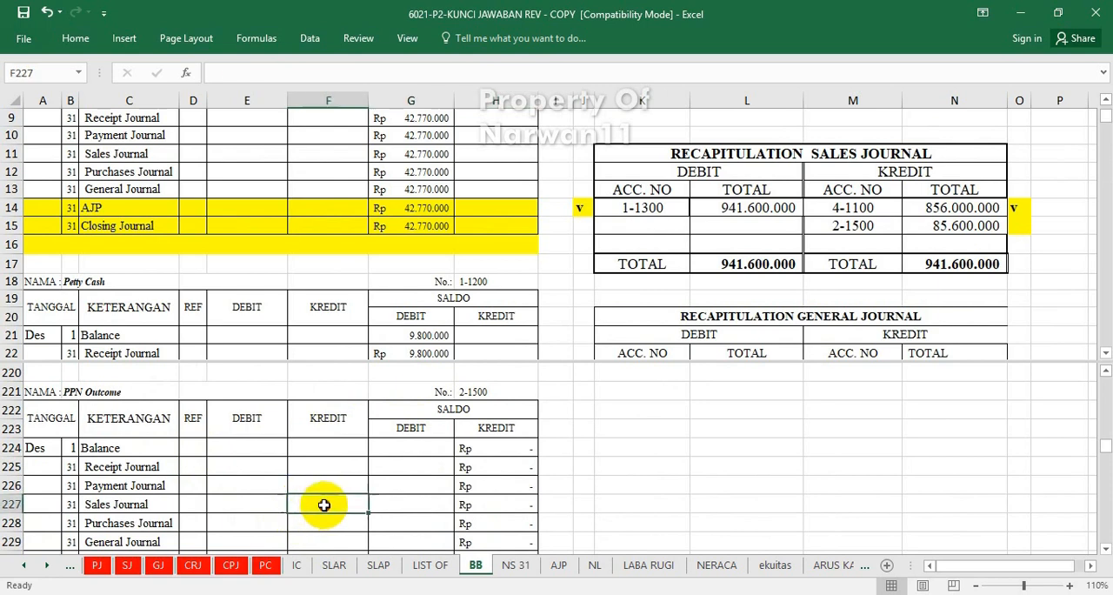
text(=)
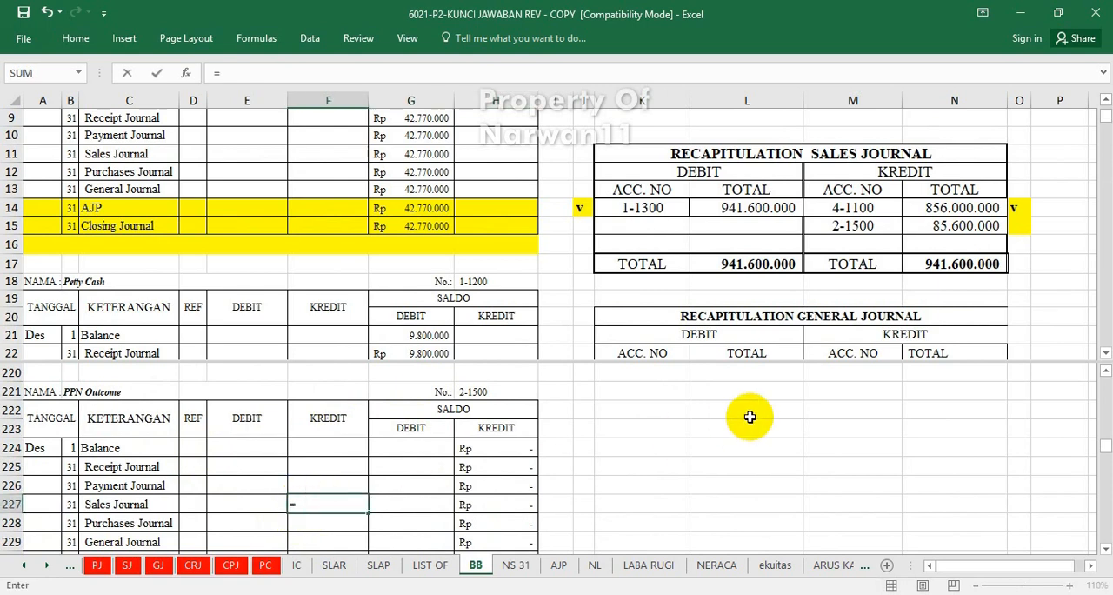
click(931, 228)
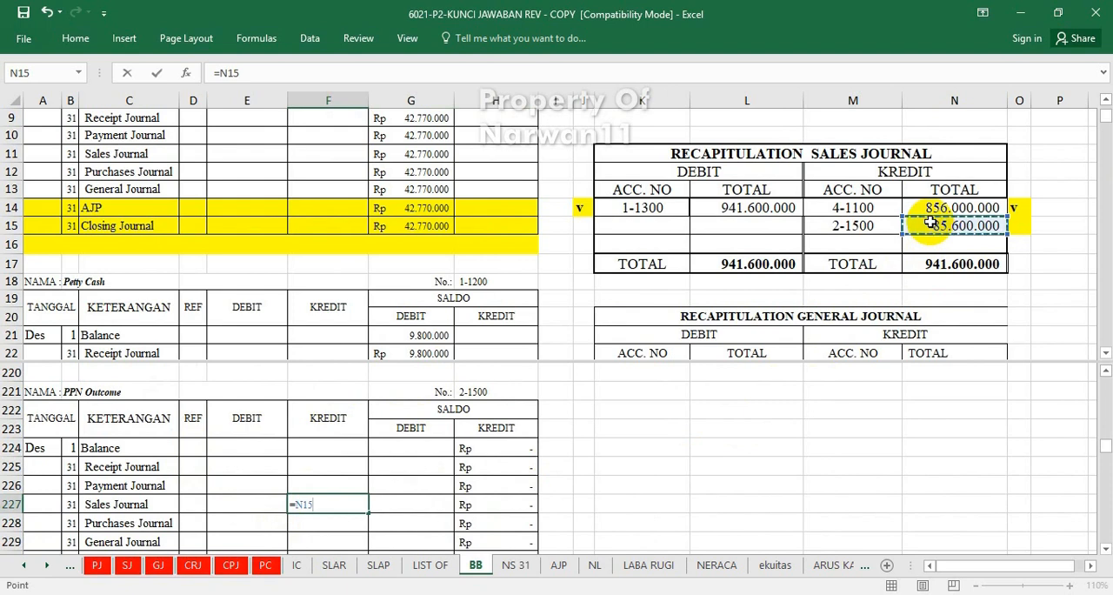
key(Return)
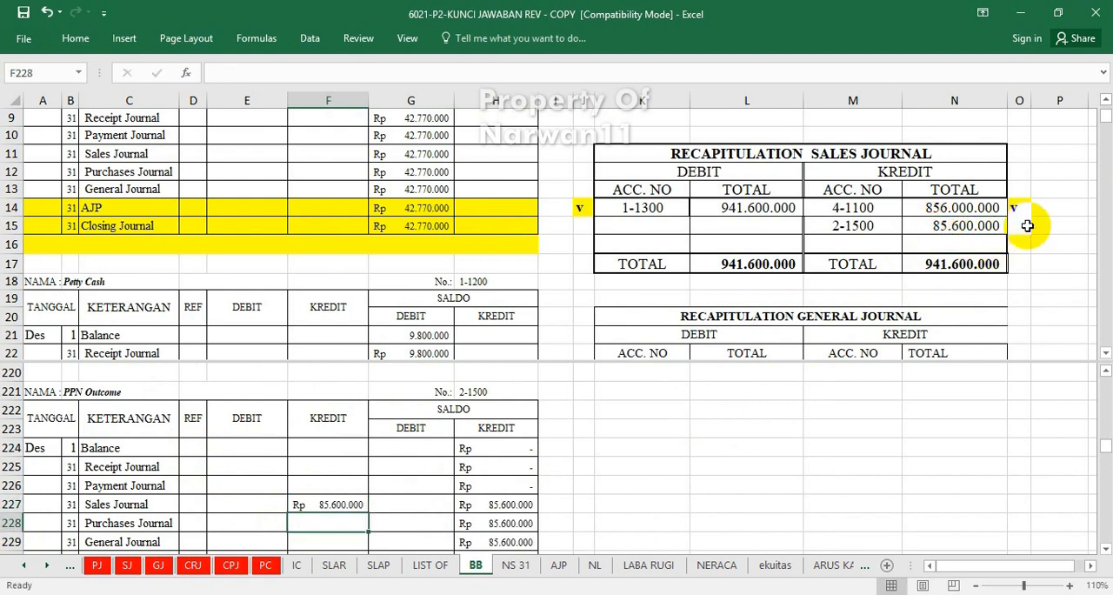
Mark account 2-1500 in the sales journal recapitulation as posted by entering "v" in cell O15.
click(1025, 224)
text(v)
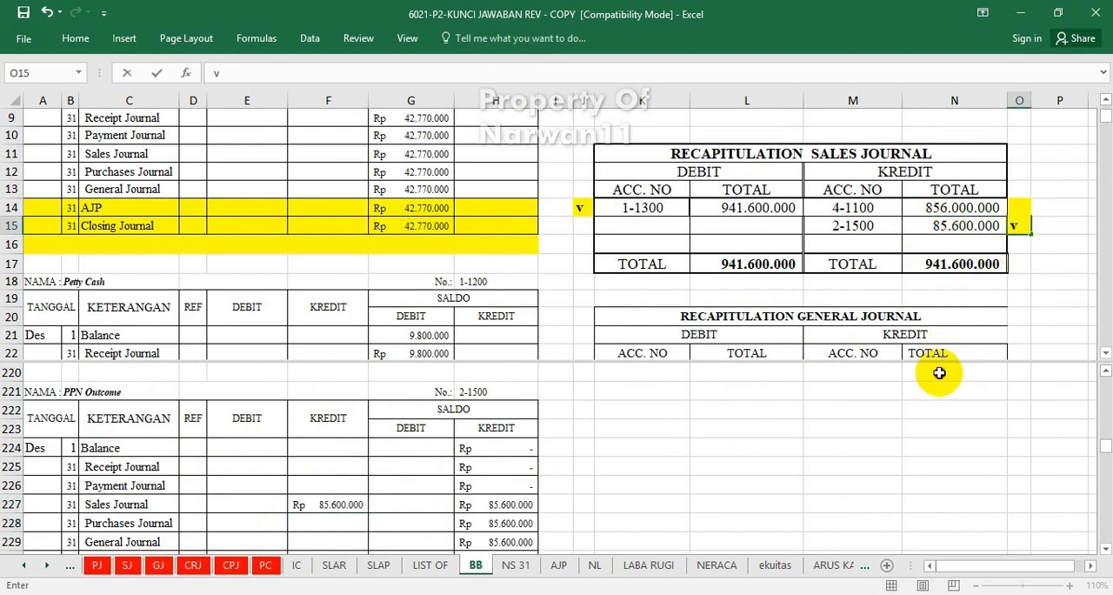
click(940, 373)
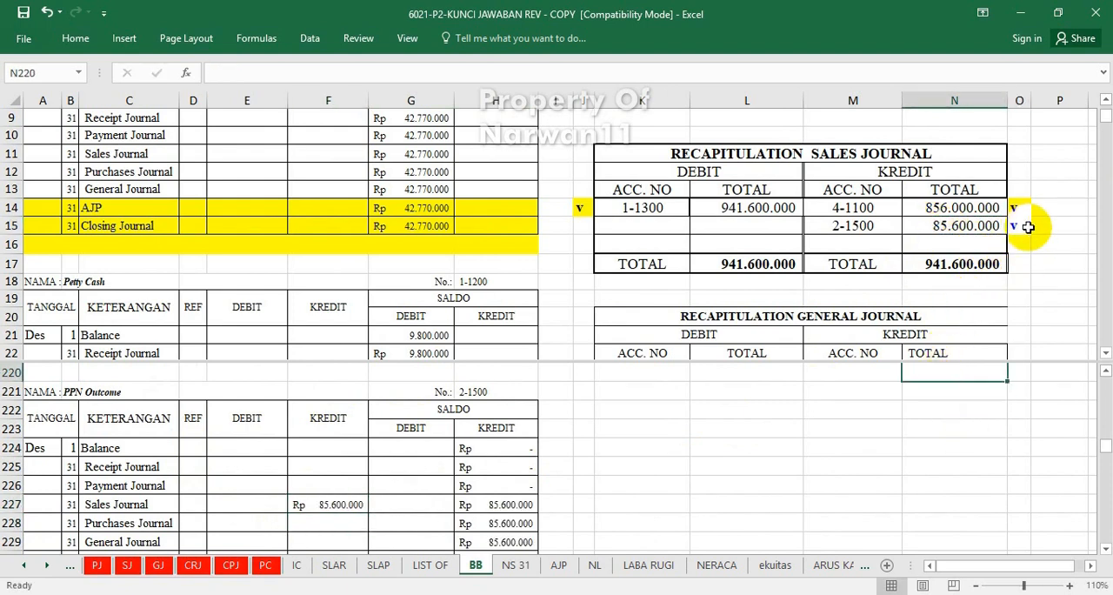
Post account 5-1100's general journal recapitulation debit to the Cost of Goods Sold ledger's General Journal debit cell E338 with =L23.
click(785, 294)
scroll(785, 294, down, 1)
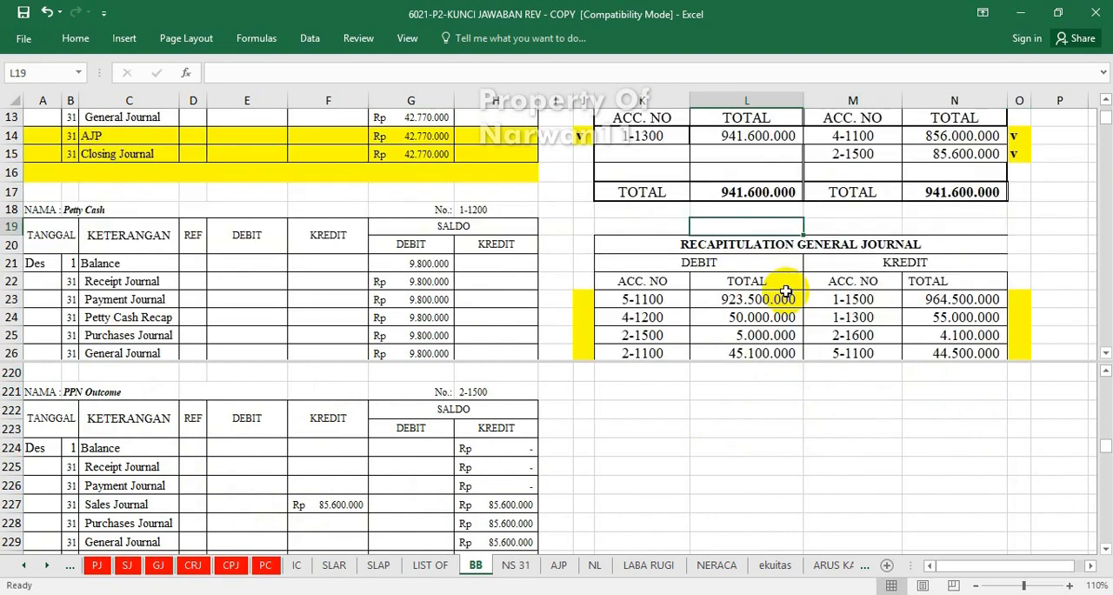
scroll(785, 292, down, 1)
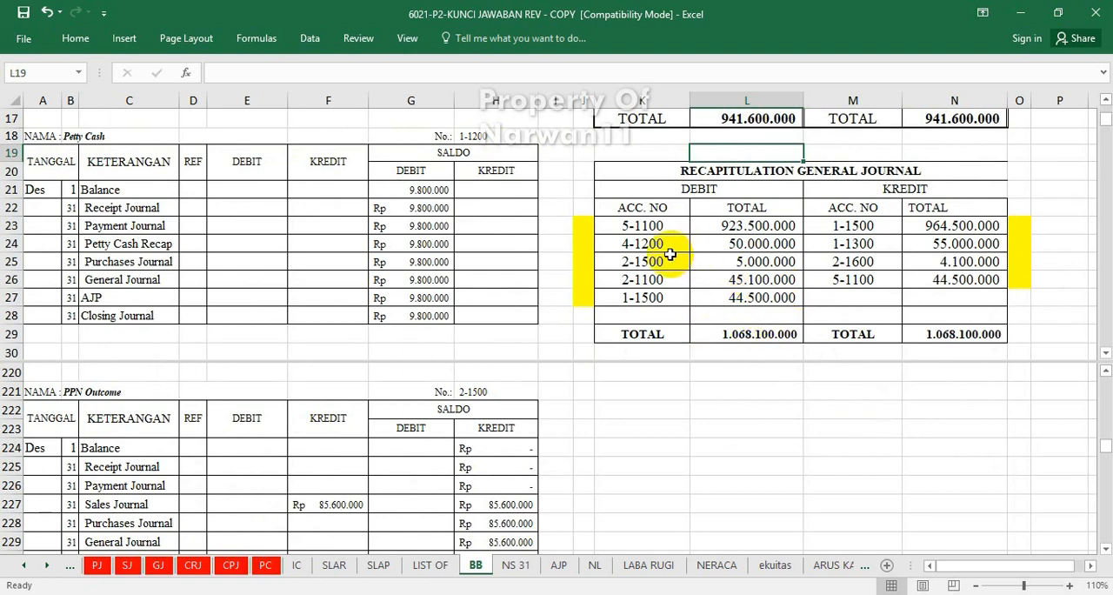
click(489, 449)
scroll(488, 449, down, 20)
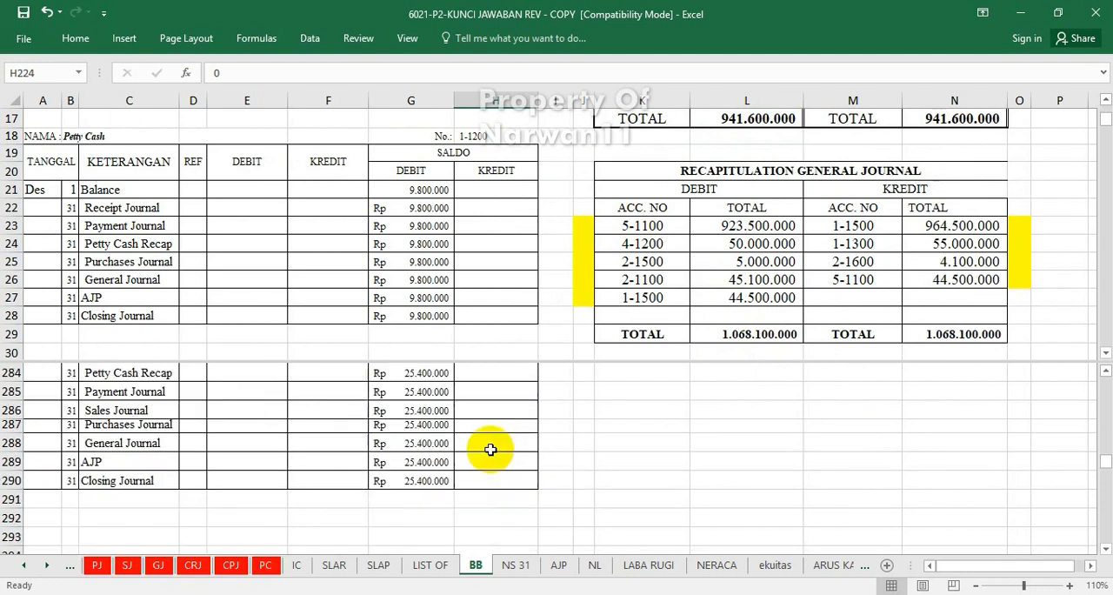
scroll(491, 449, down, 15)
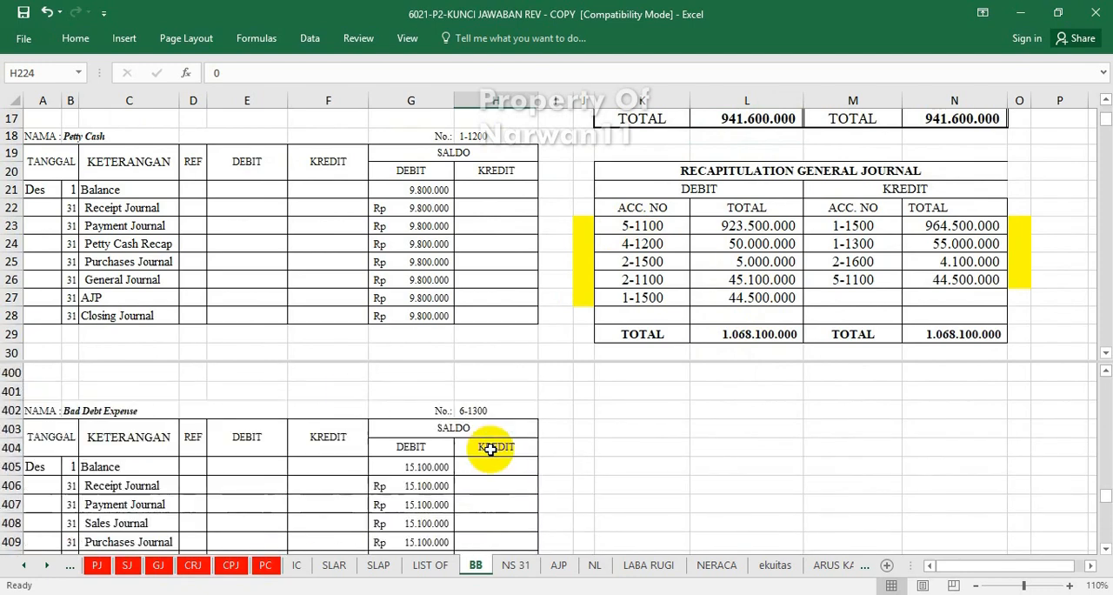
scroll(490, 449, down, 3)
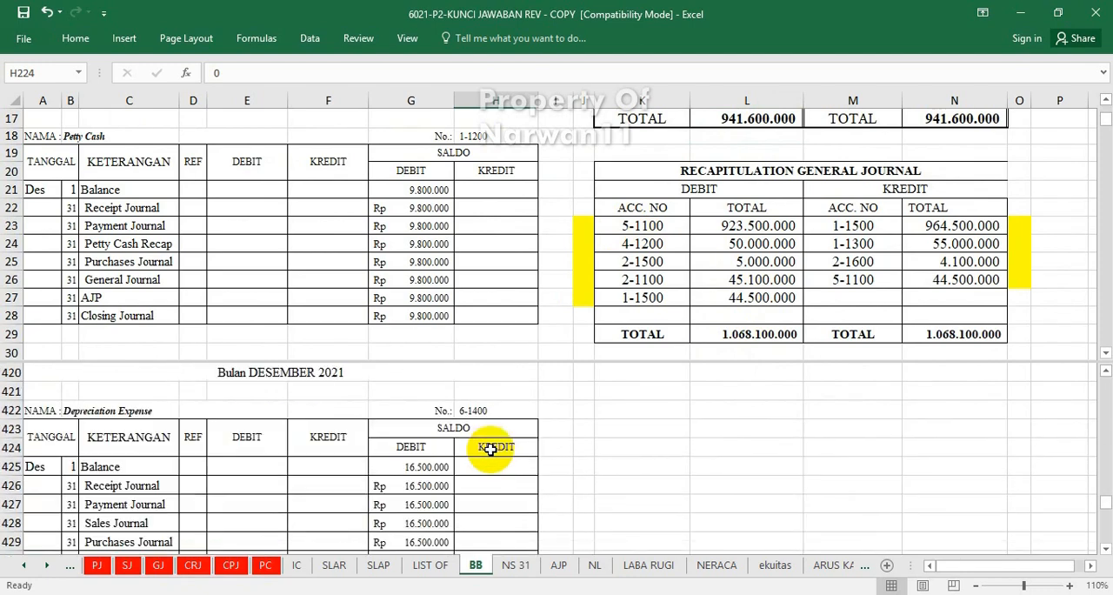
scroll(491, 449, up, 16)
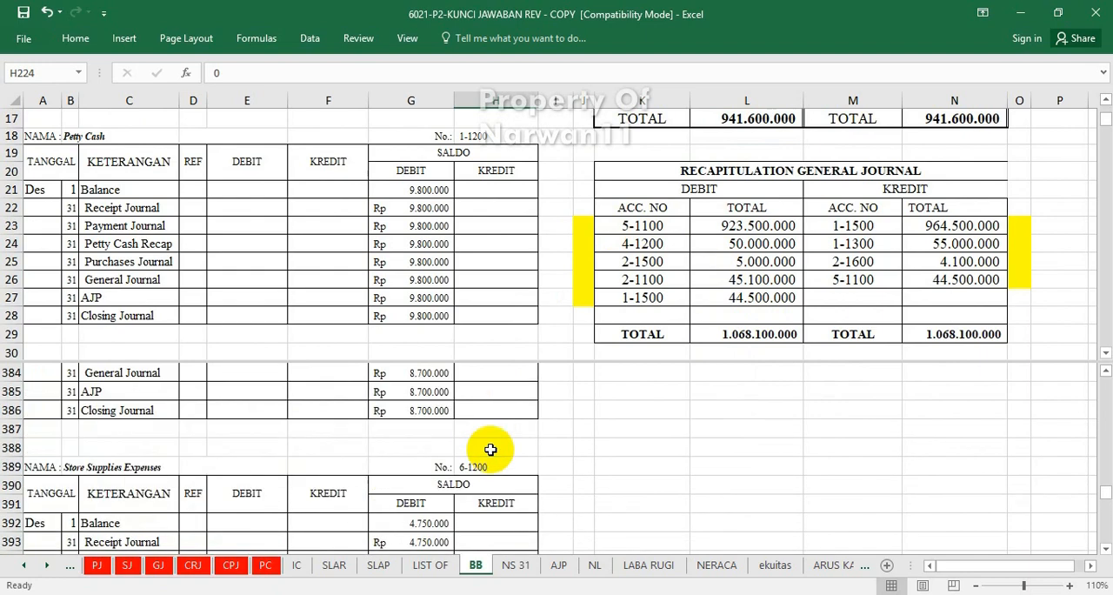
scroll(490, 449, up, 12)
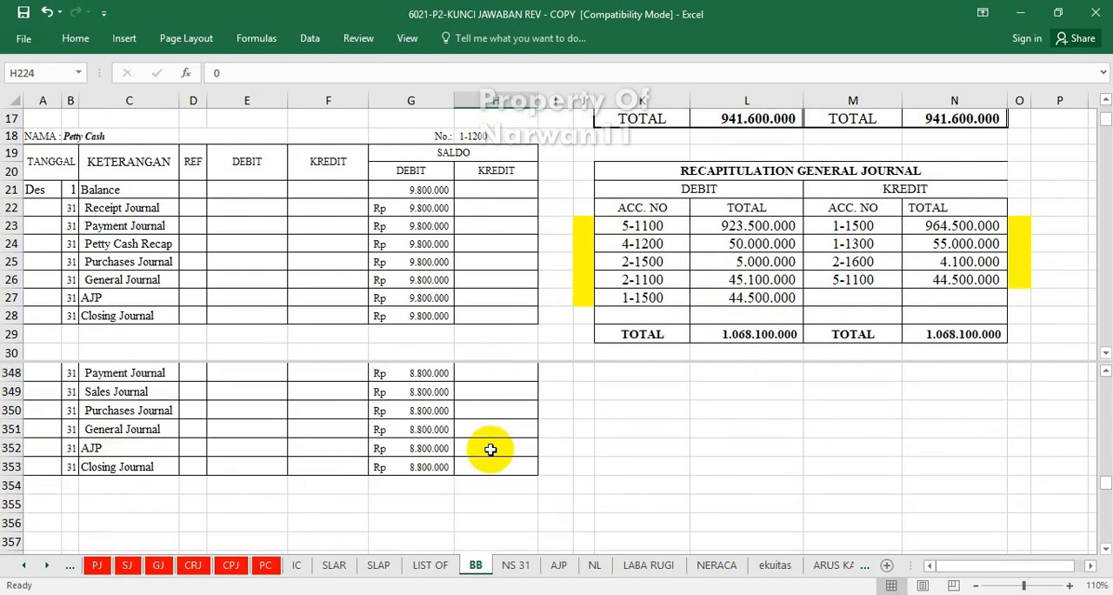
scroll(490, 449, up, 1)
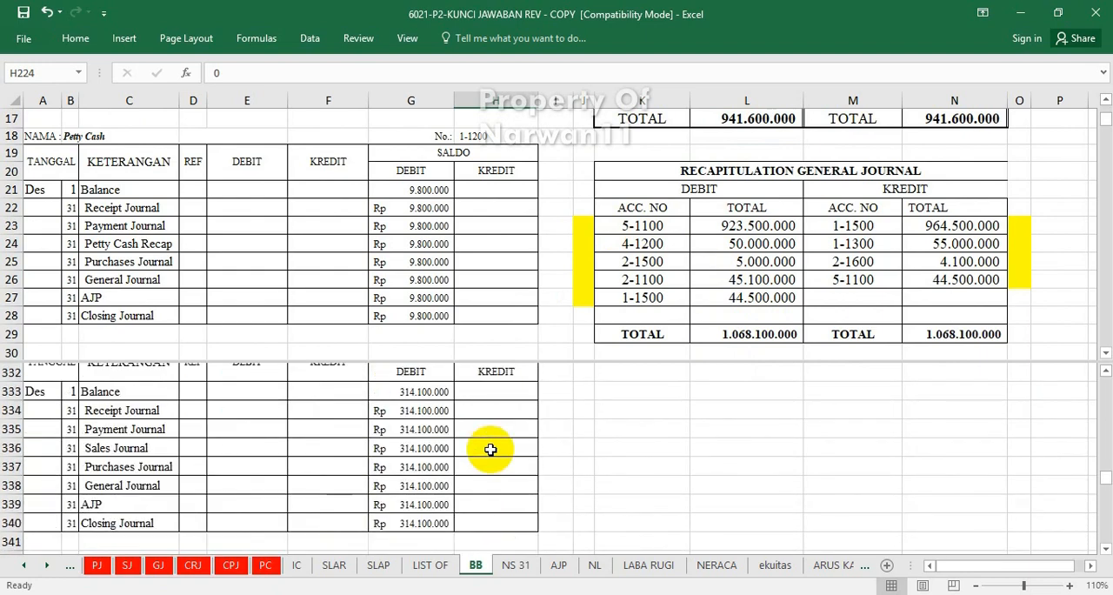
scroll(490, 448, up, 1)
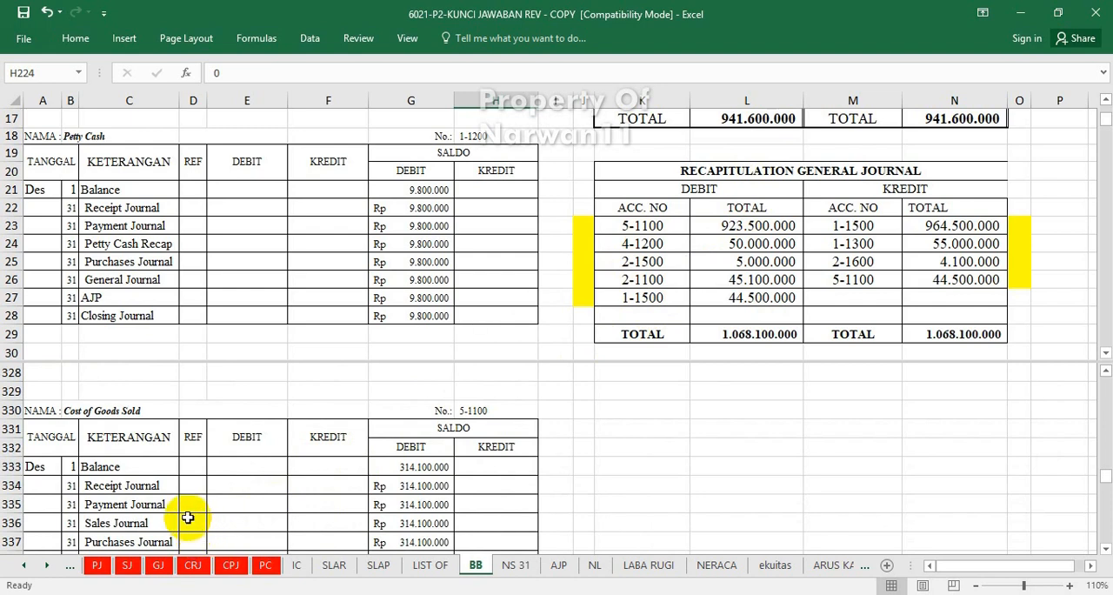
click(162, 522)
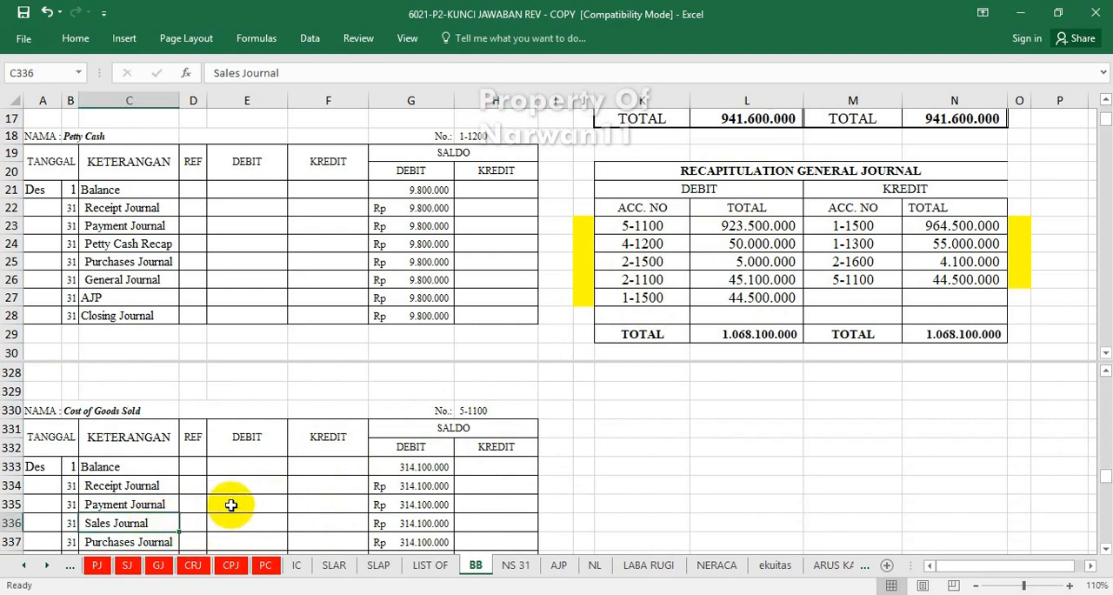
scroll(230, 504, down, 1)
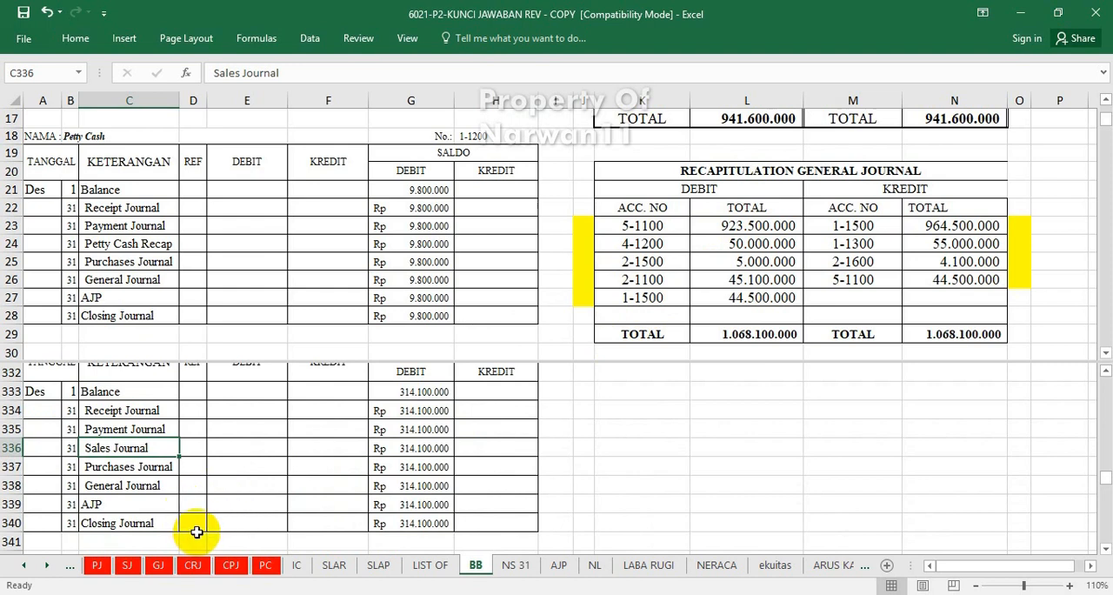
click(231, 467)
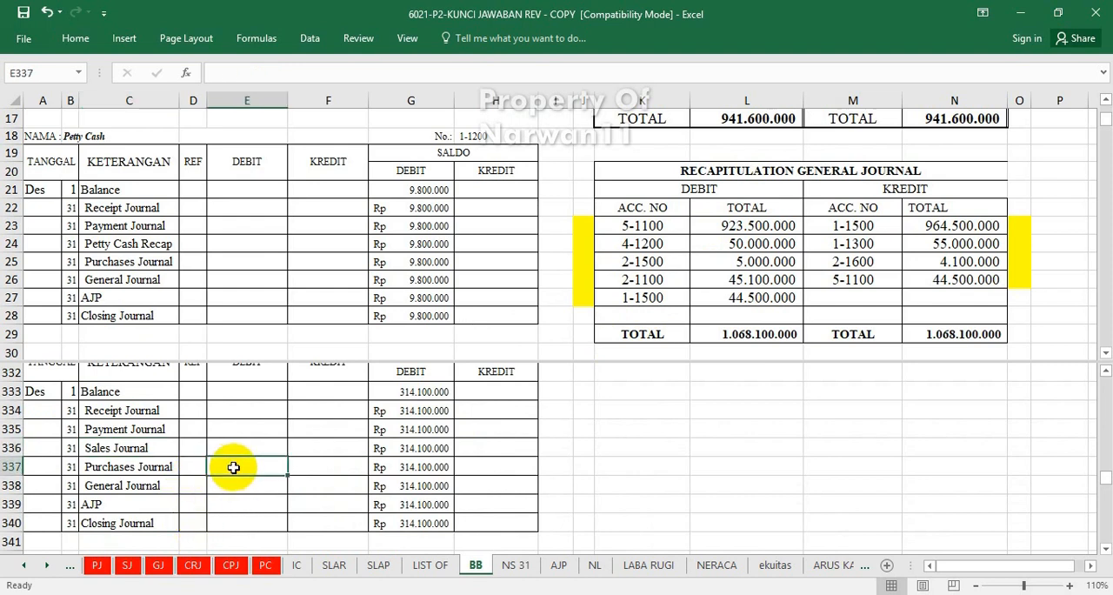
click(246, 486)
text(=)
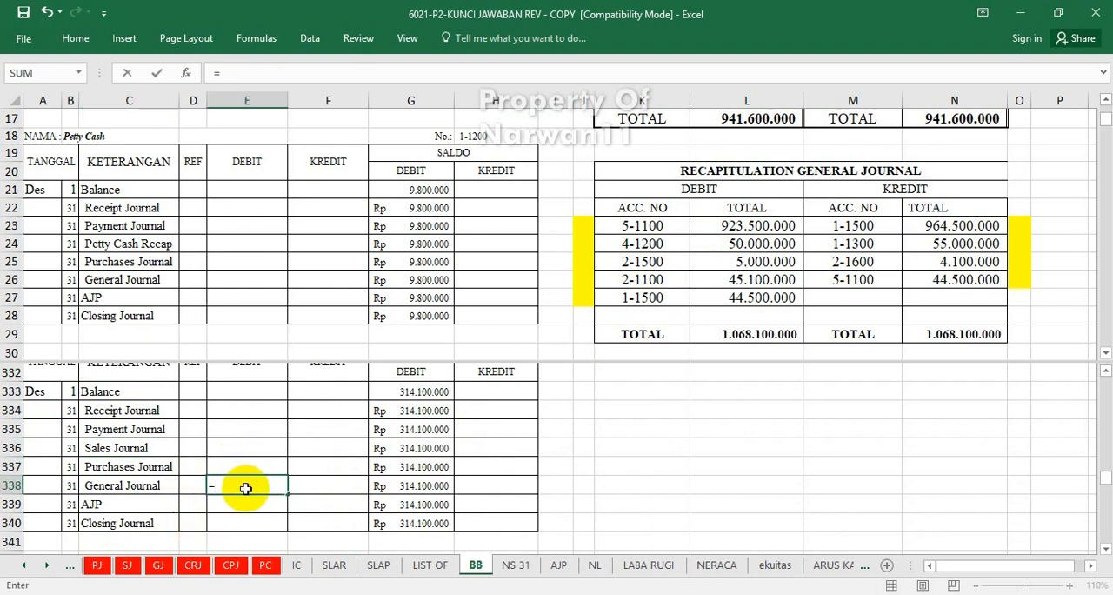
click(743, 227)
key(Return)
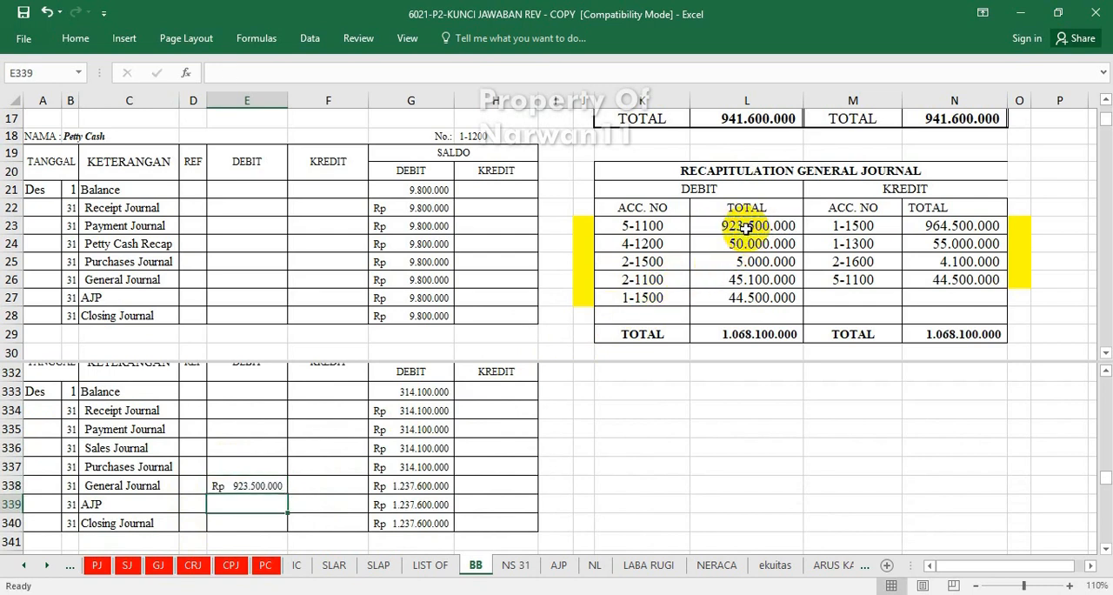
Mark account 5-1100 in the general journal recapitulation as posted by entering "v" in cell J23.
click(587, 228)
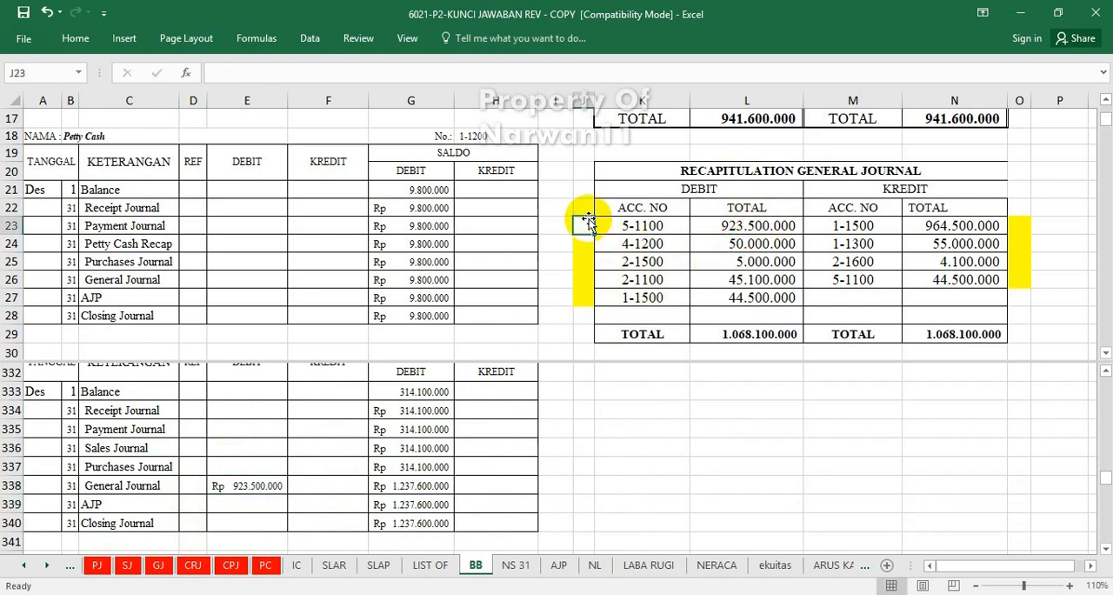
text(v)
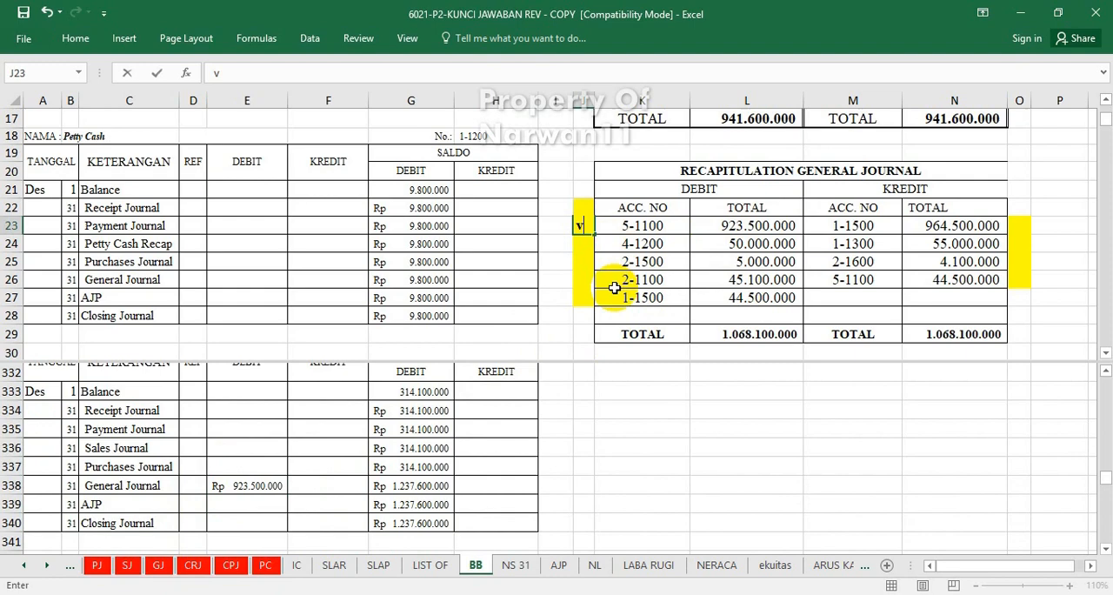
click(399, 447)
Post account 4-1200's general journal recapitulation debit to the Sales Return ledger's General Journal debit cell E325 with =L24.
scroll(400, 447, up, 13)
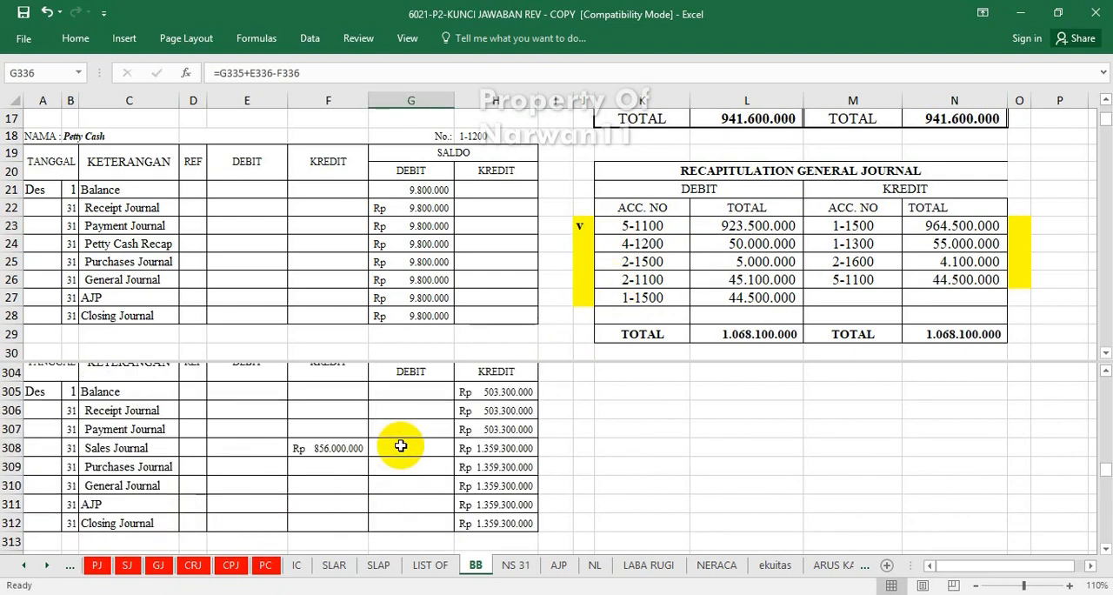
scroll(400, 445, up, 5)
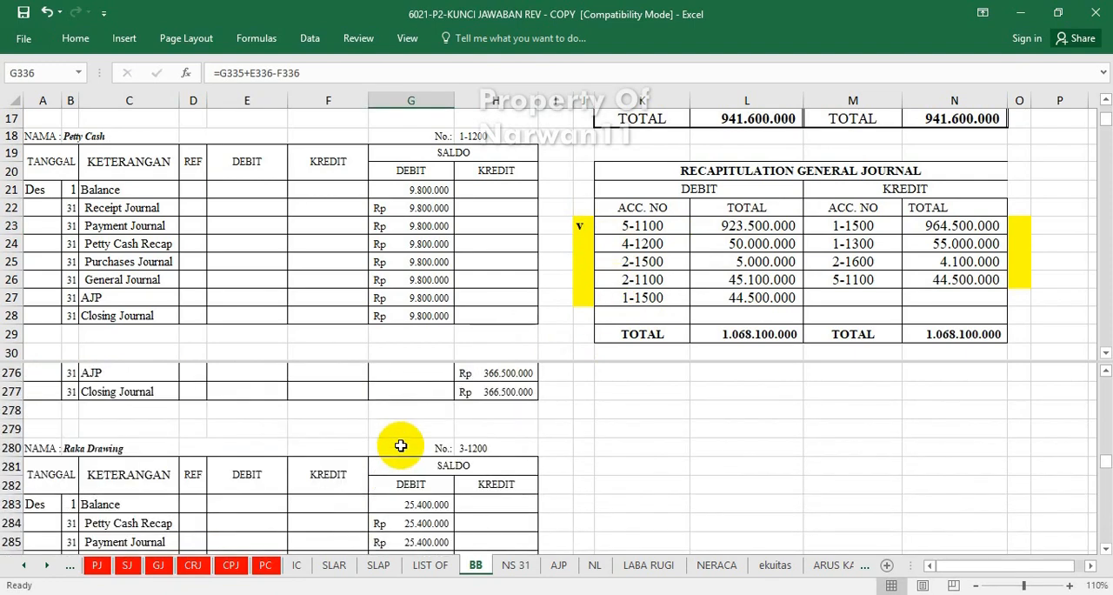
scroll(400, 445, down, 7)
scroll(400, 445, down, 4)
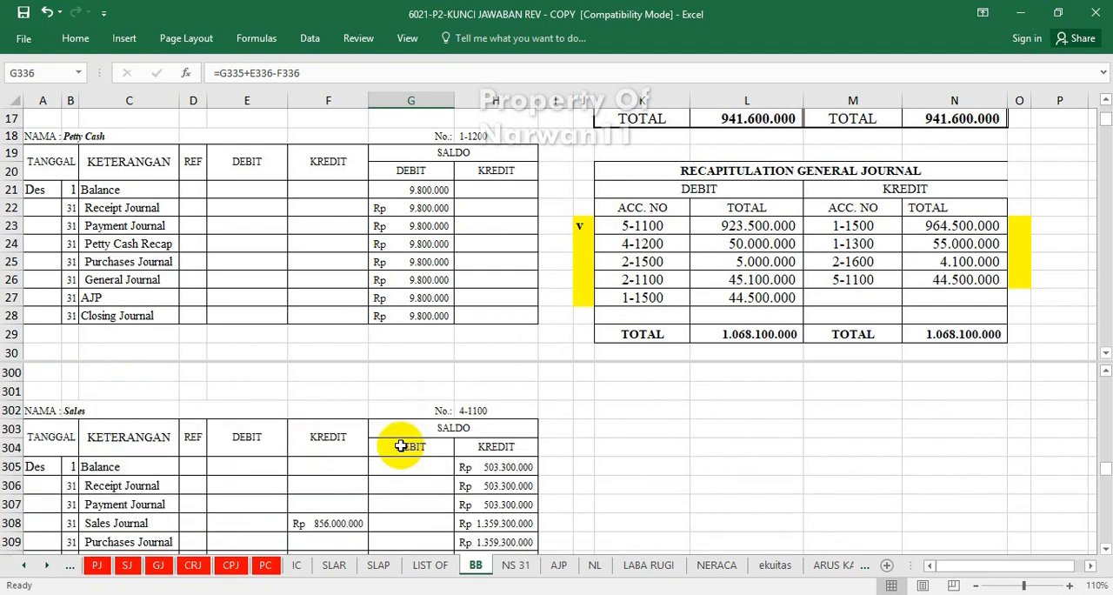
scroll(401, 445, down, 3)
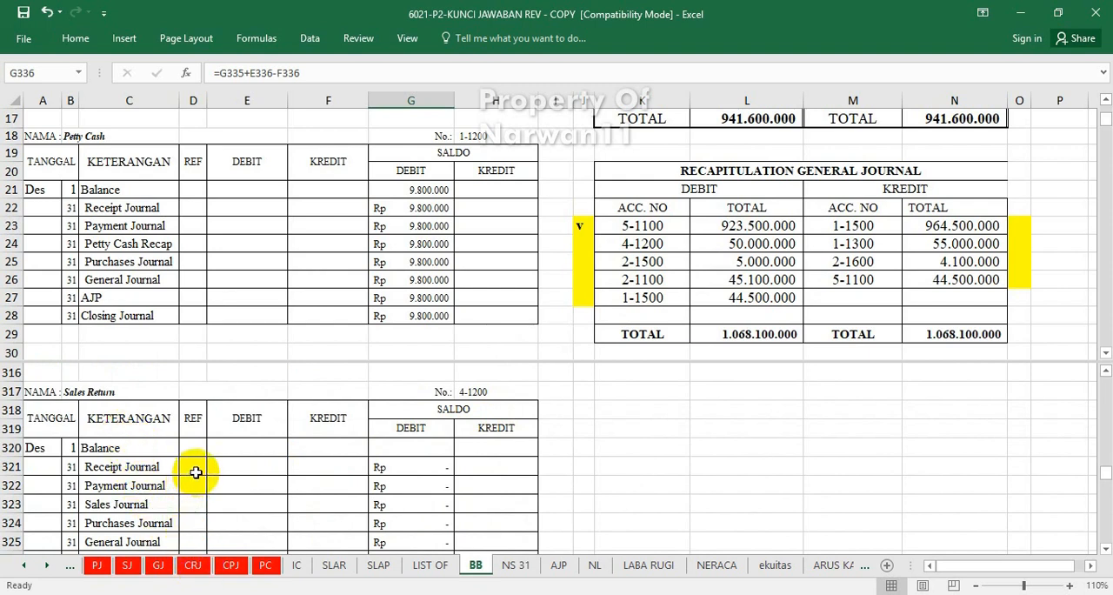
click(226, 467)
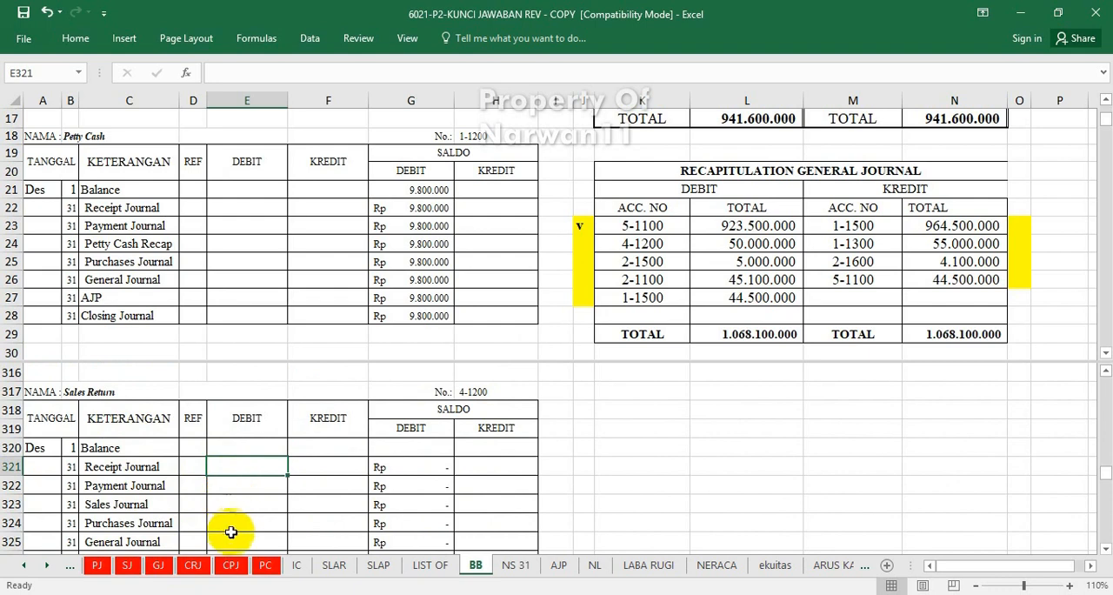
click(229, 537)
text(=)
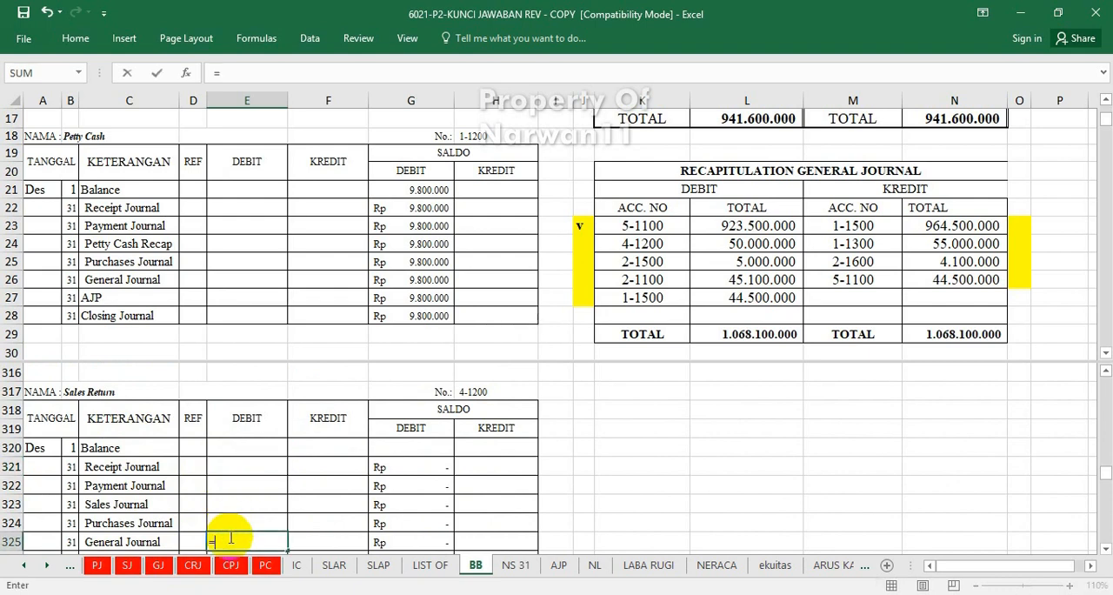
click(746, 243)
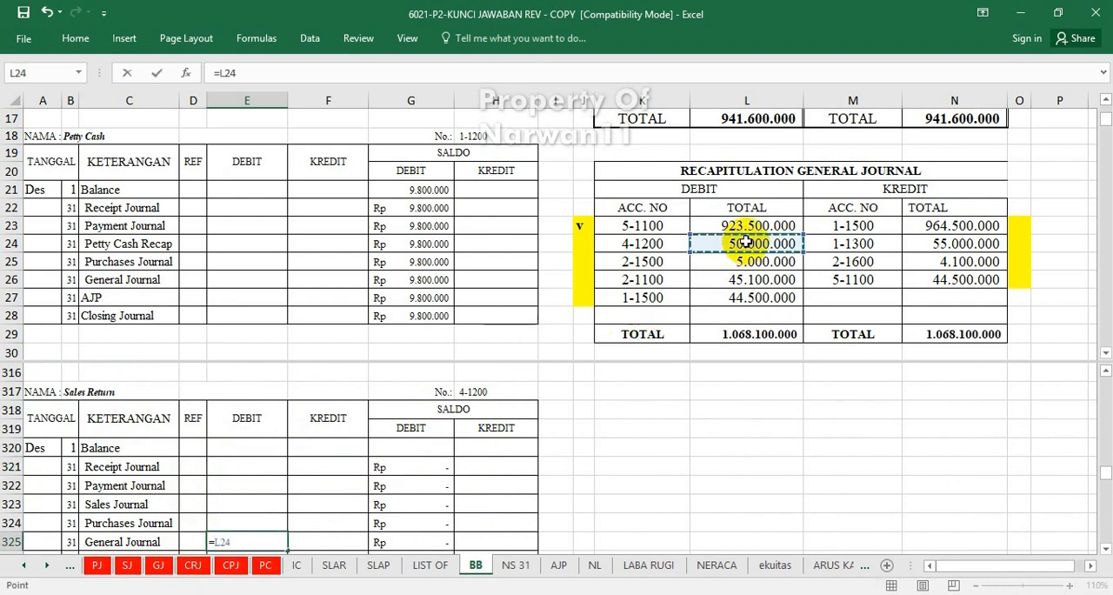
key(Return)
Mark account 4-1200 in the general journal recapitulation as posted by entering "v" in cell J24.
click(583, 242)
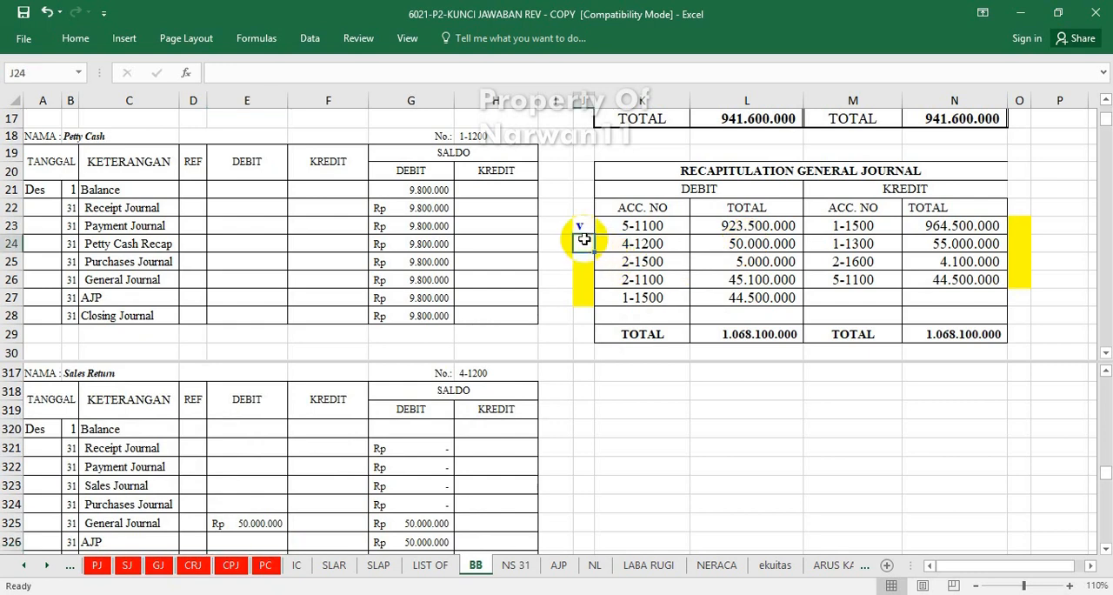
text(v)
click(618, 298)
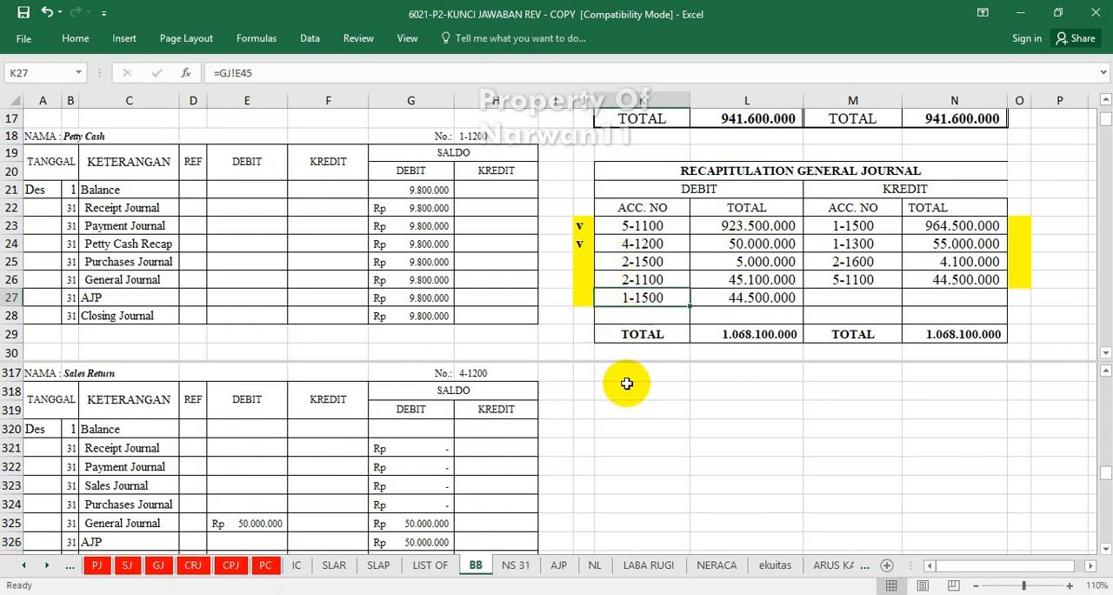
Post account 2-1500's general journal recapitulation debit to the PPN Outcome ledger's General Journal debit cell E229 with =L25.
click(492, 440)
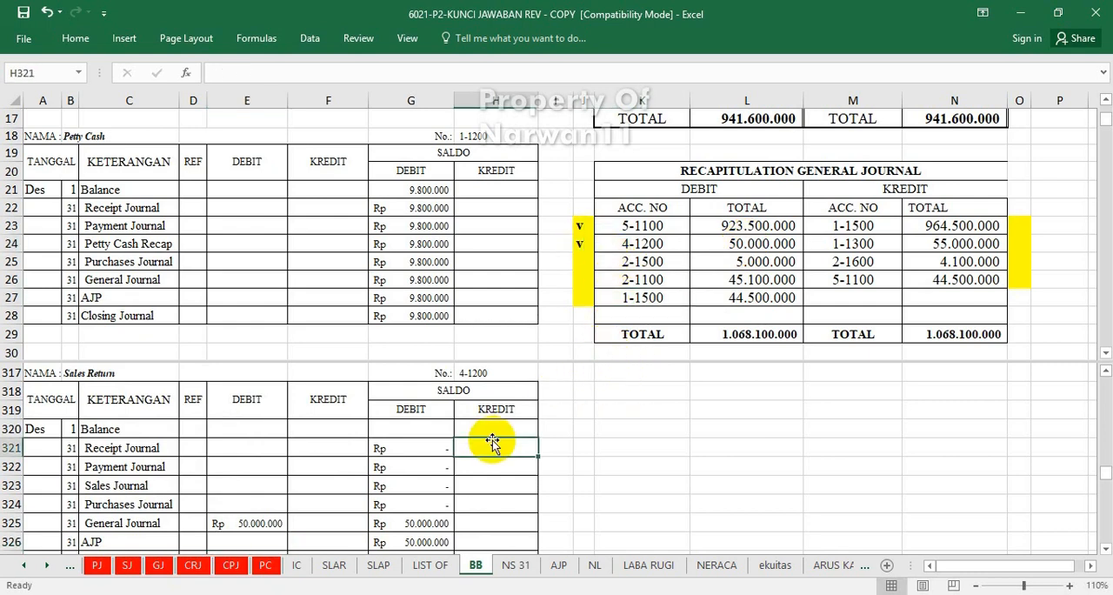
scroll(492, 441, up, 5)
scroll(492, 441, up, 12)
scroll(492, 440, up, 16)
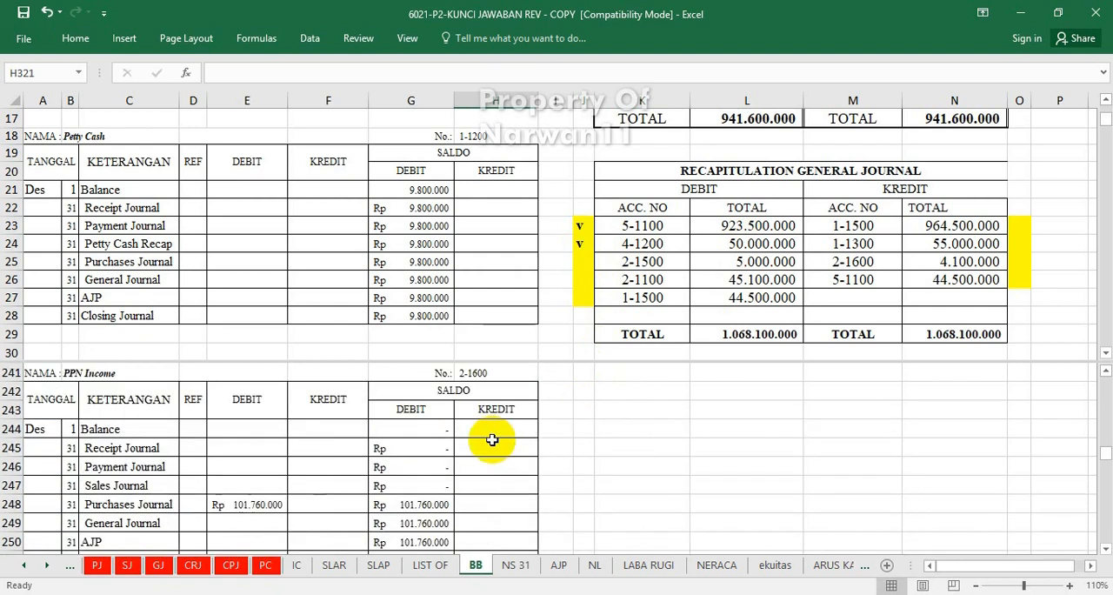
scroll(492, 440, down, 1)
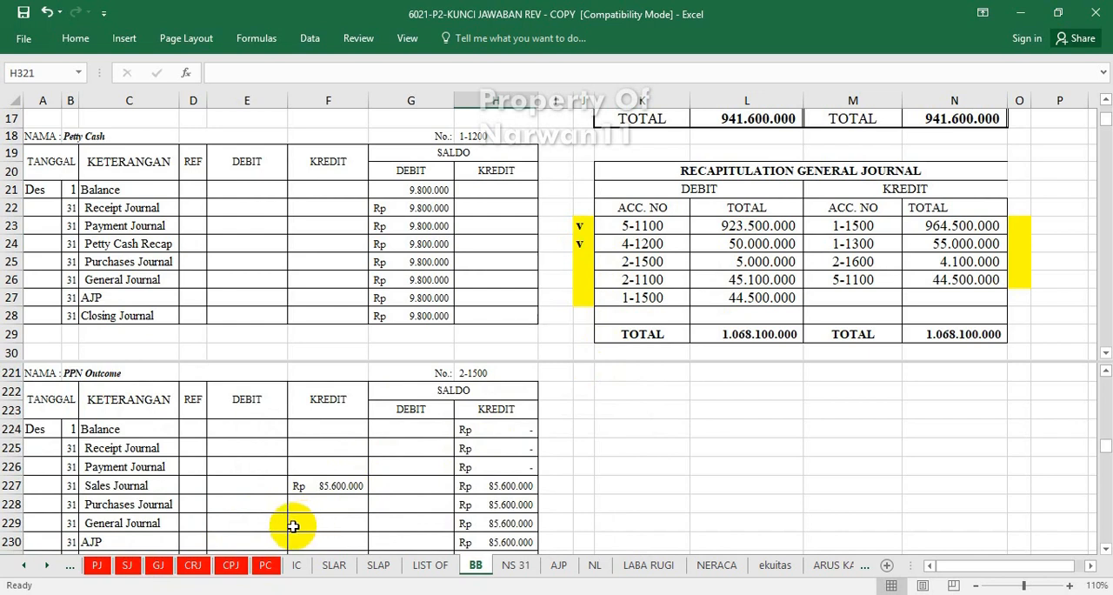
click(271, 527)
text(=)
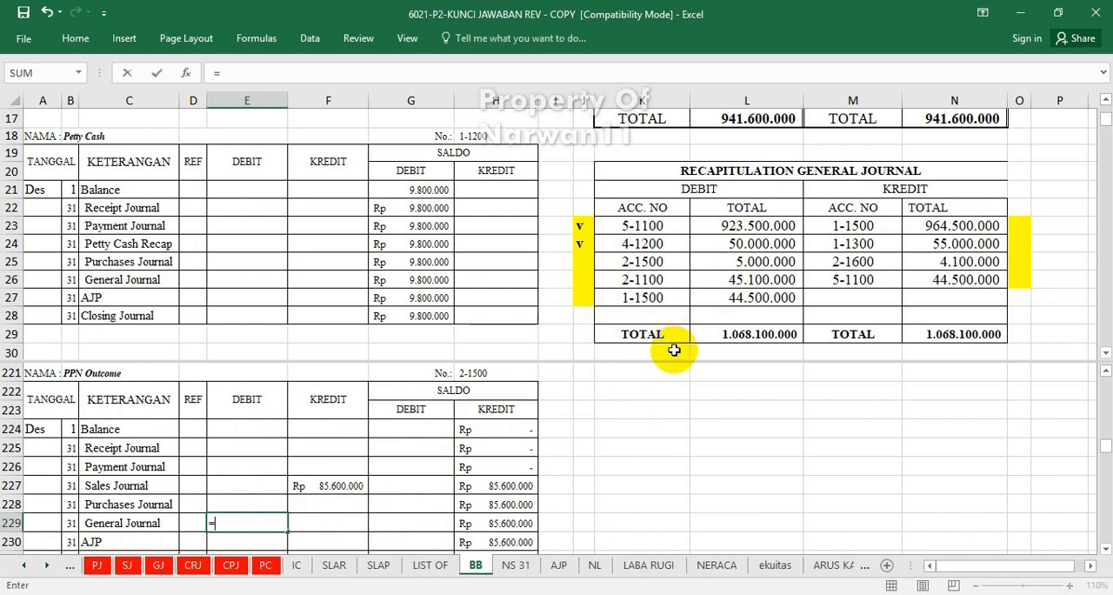
click(751, 262)
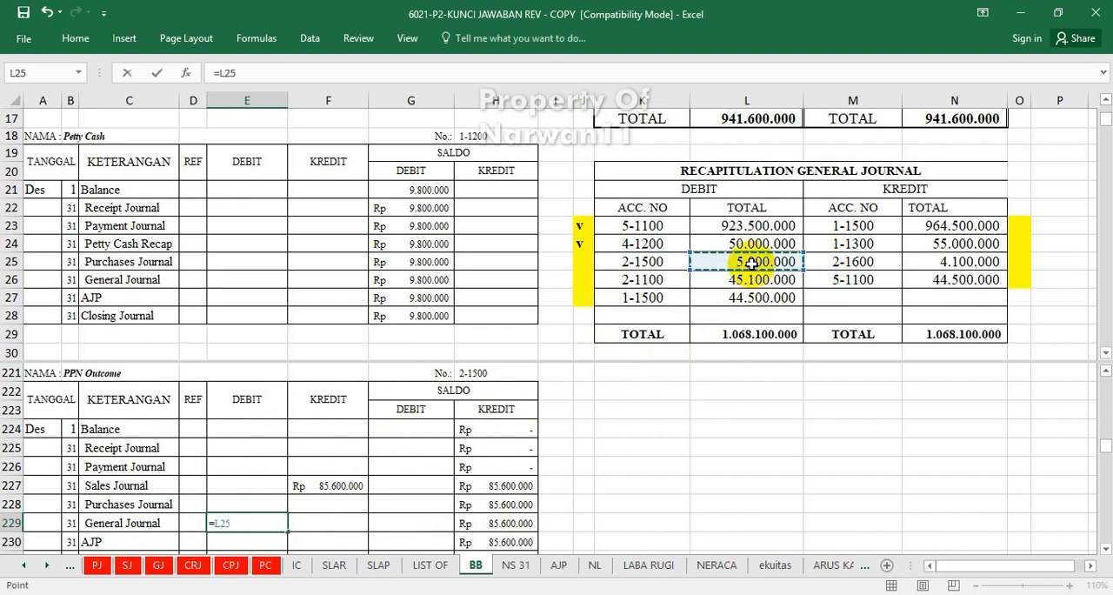
key(Return)
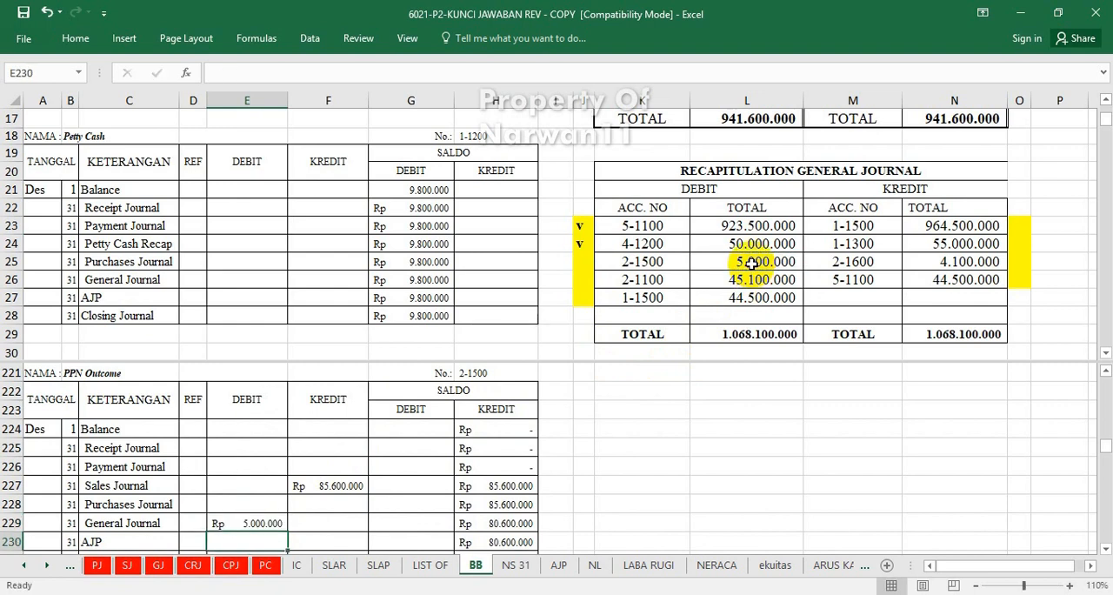
Mark account 2-1500 in the general journal recapitulation as posted by entering "v" in cell J25.
scroll(751, 261, up, 1)
click(584, 261)
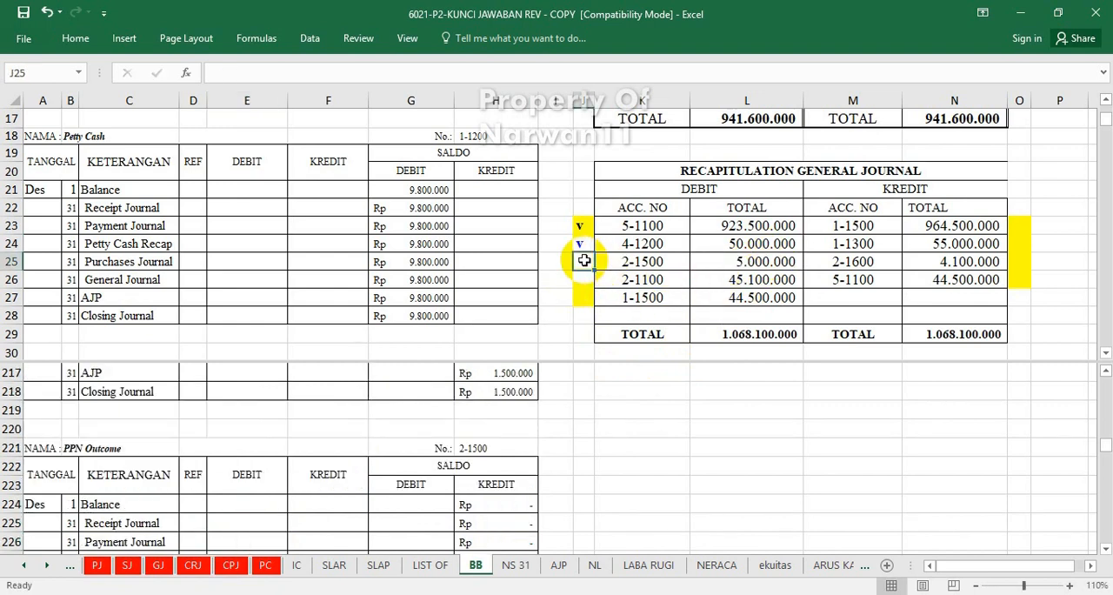
text(v)
click(352, 426)
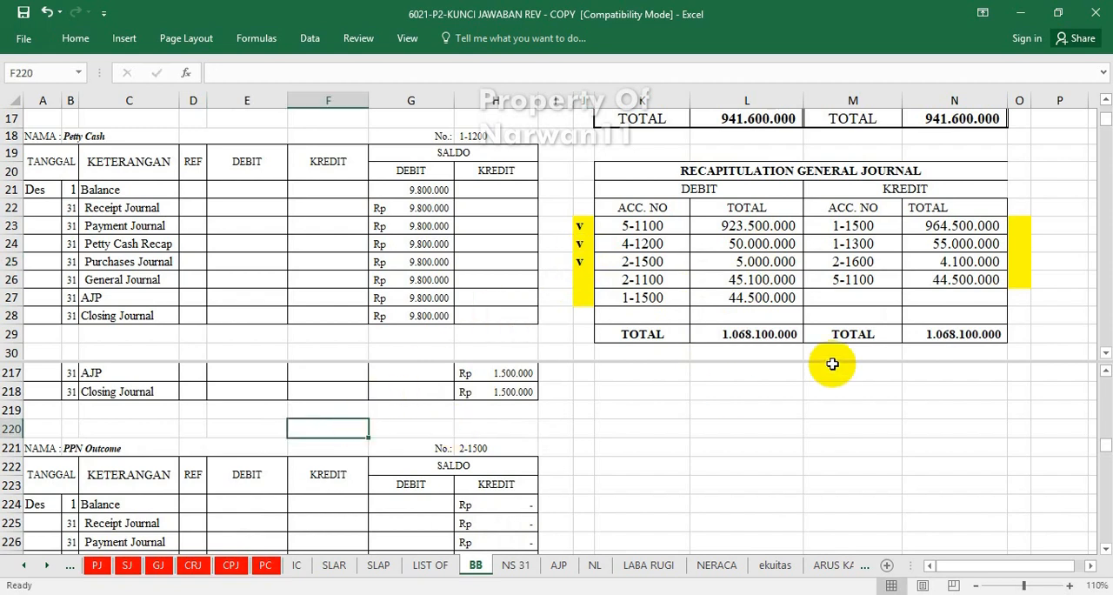
Post account 2-1100's general journal recapitulation debit to the Accounts Payable ledger's General Journal debit cell E170 with =L26.
click(300, 522)
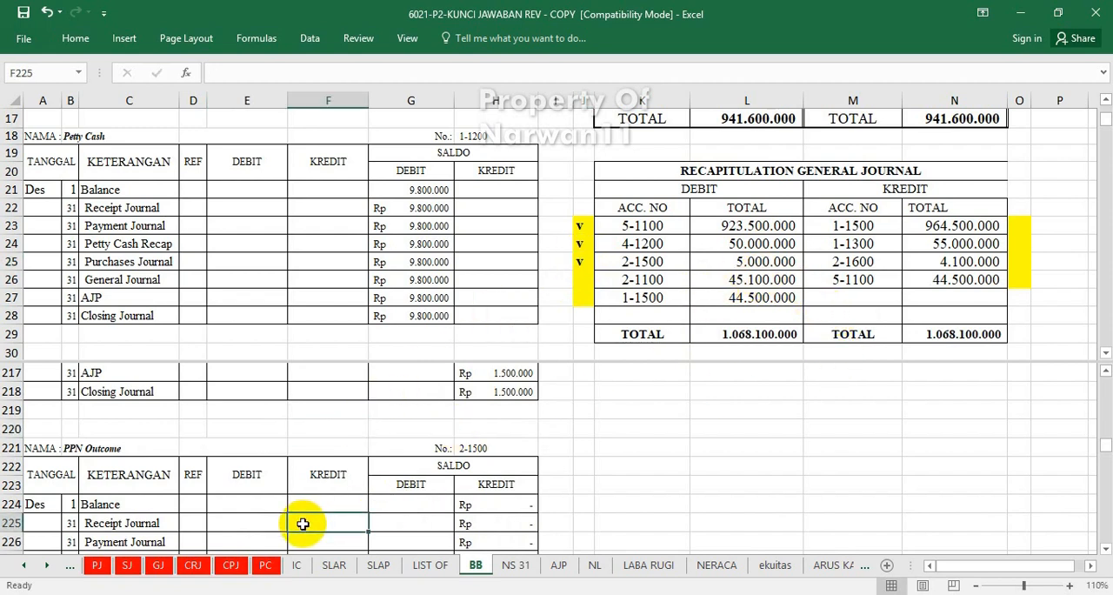
scroll(302, 523, down, 1)
scroll(302, 524, down, 1)
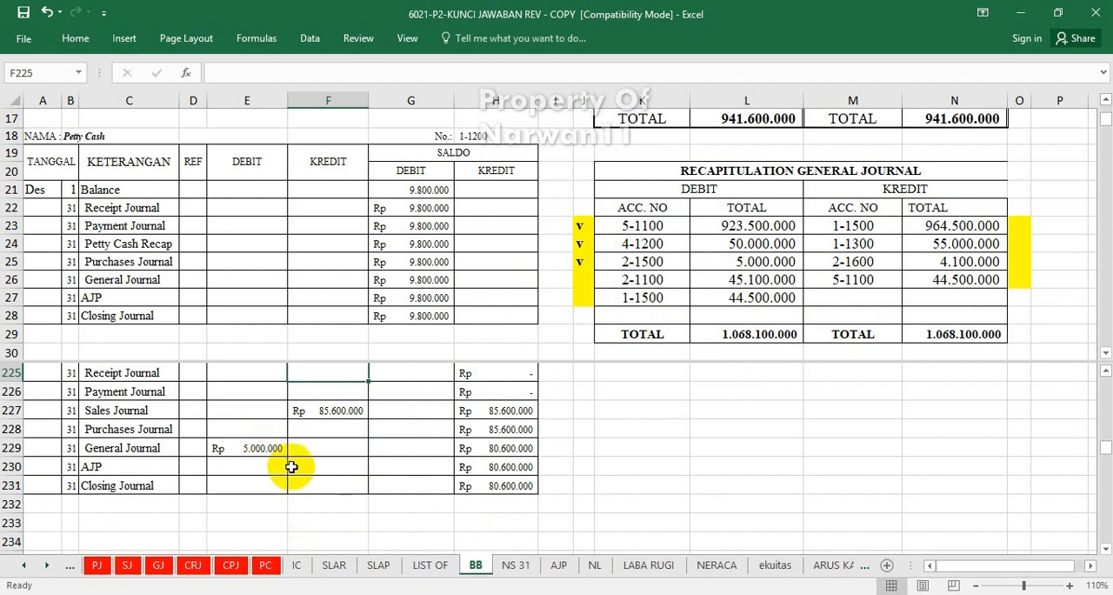
click(579, 279)
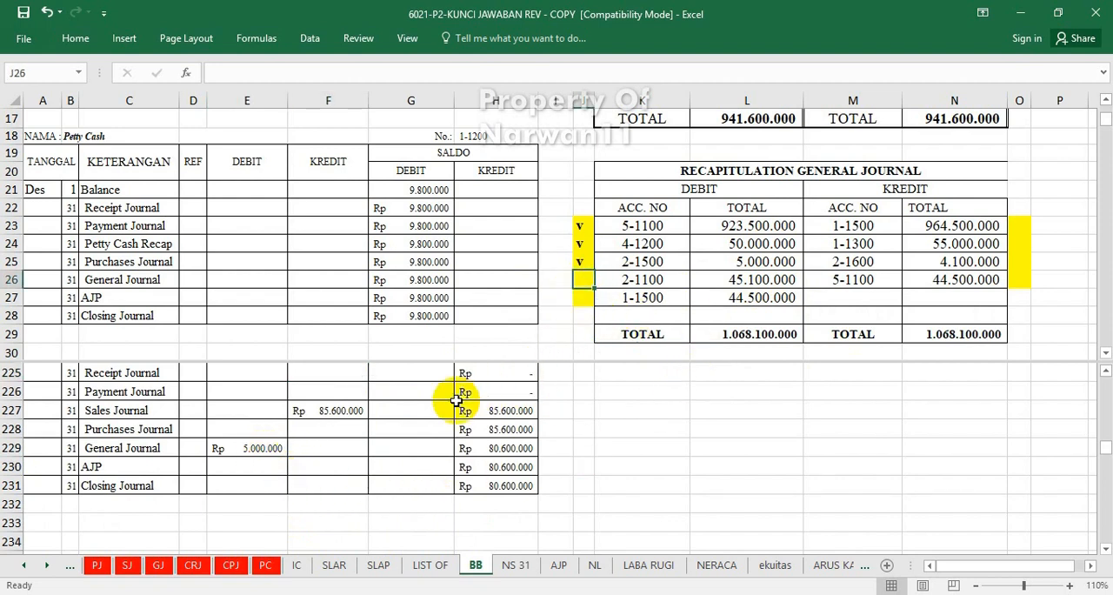
scroll(455, 400, up, 1)
scroll(455, 400, up, 2)
scroll(459, 398, down, 3)
click(429, 414)
scroll(429, 420, down, 5)
scroll(428, 420, up, 15)
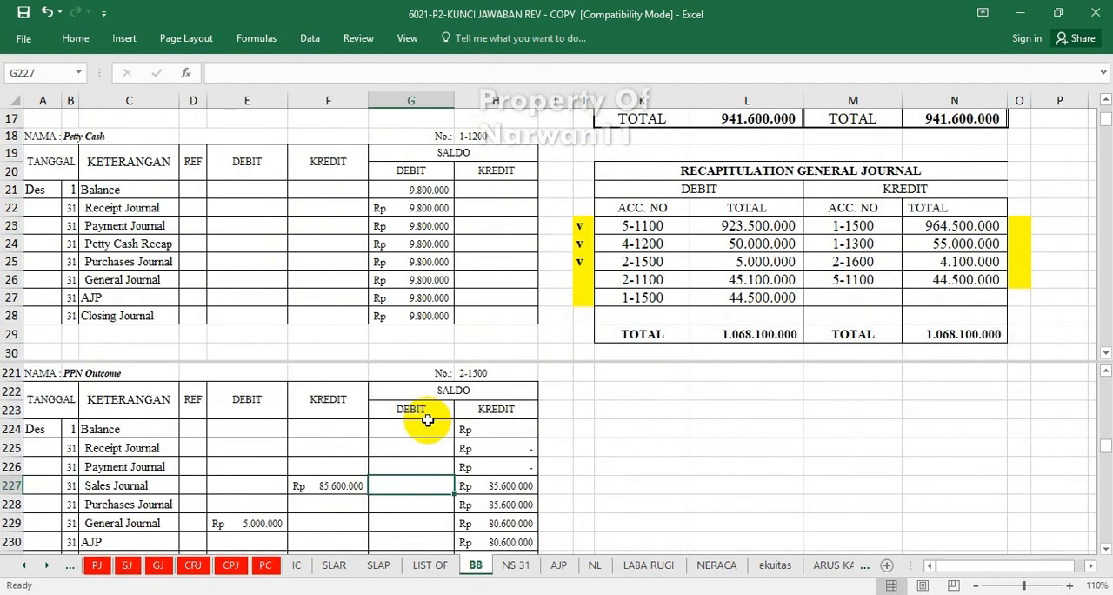
scroll(428, 420, up, 3)
scroll(428, 419, up, 9)
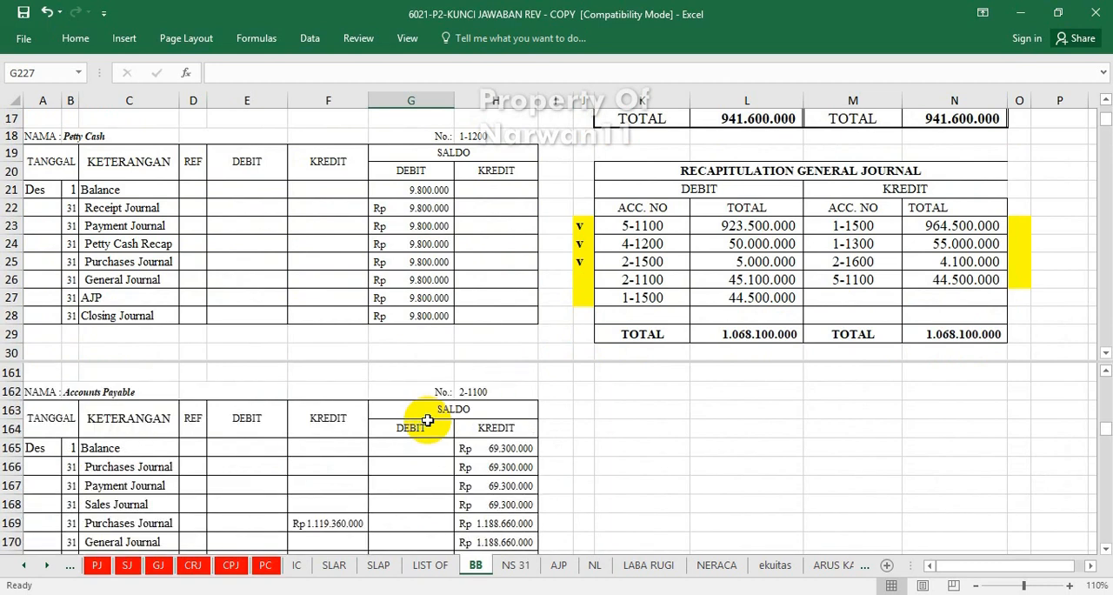
click(274, 541)
text(=)
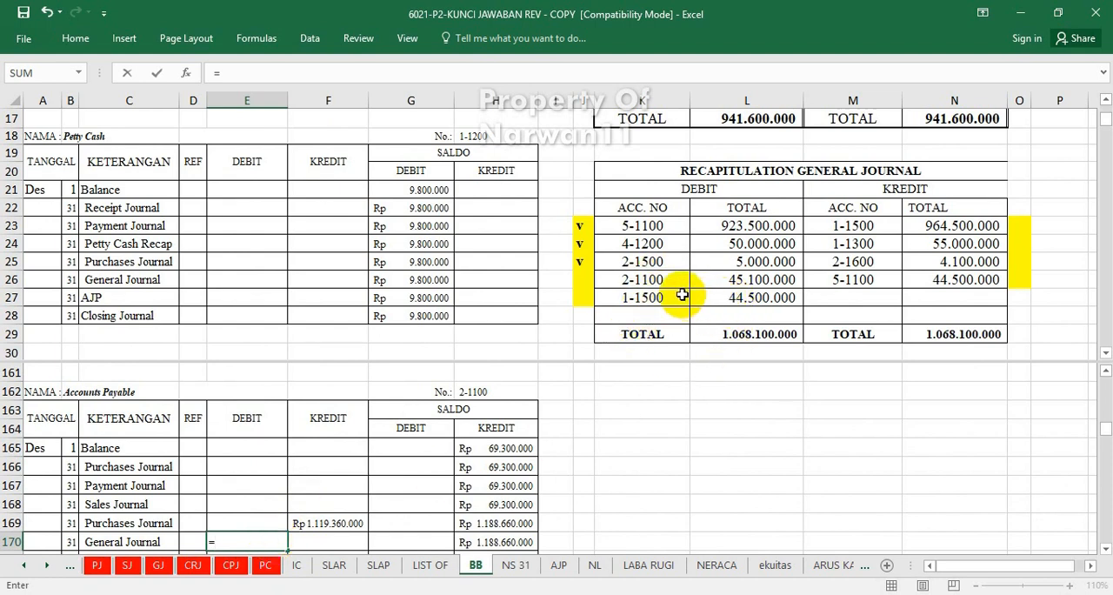
click(737, 281)
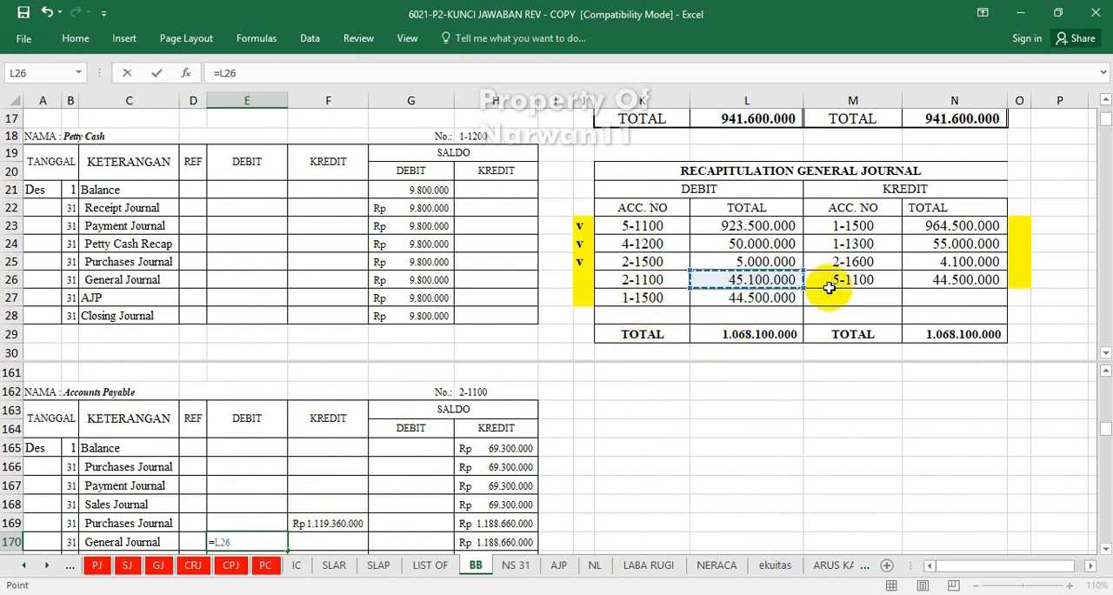
key(Return)
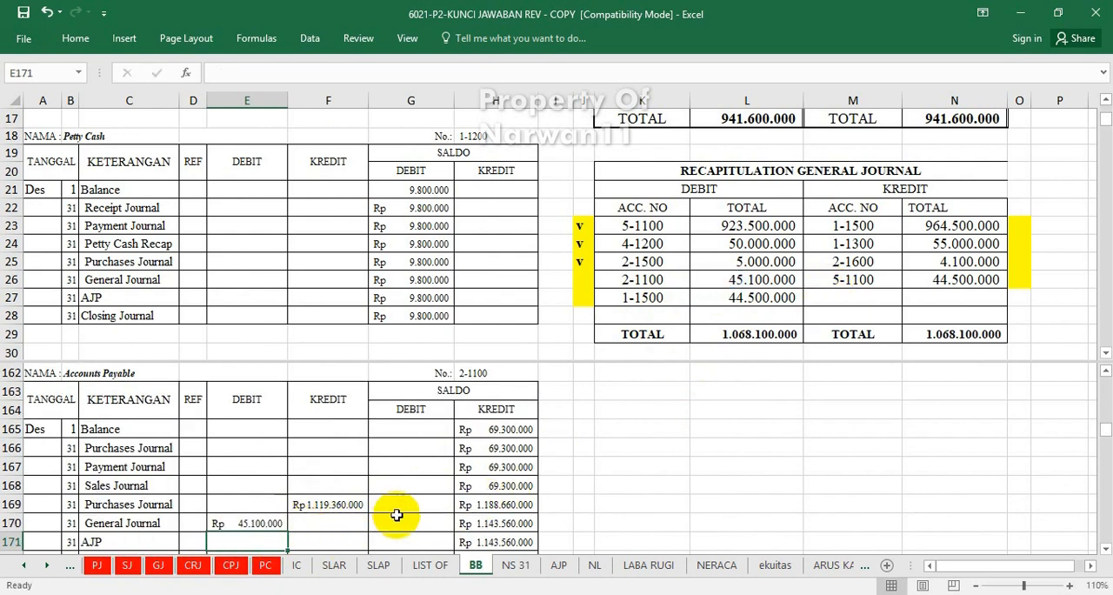
Mark account 2-1100 in the general journal recapitulation as posted by entering "v" in cell J26.
click(587, 281)
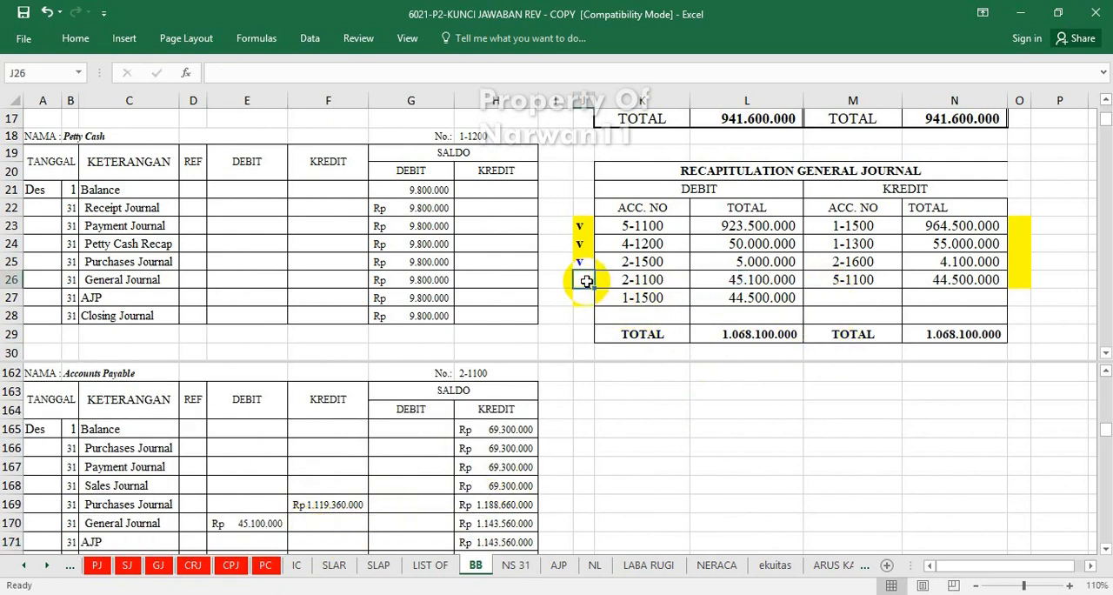
text(v)
key(Return)
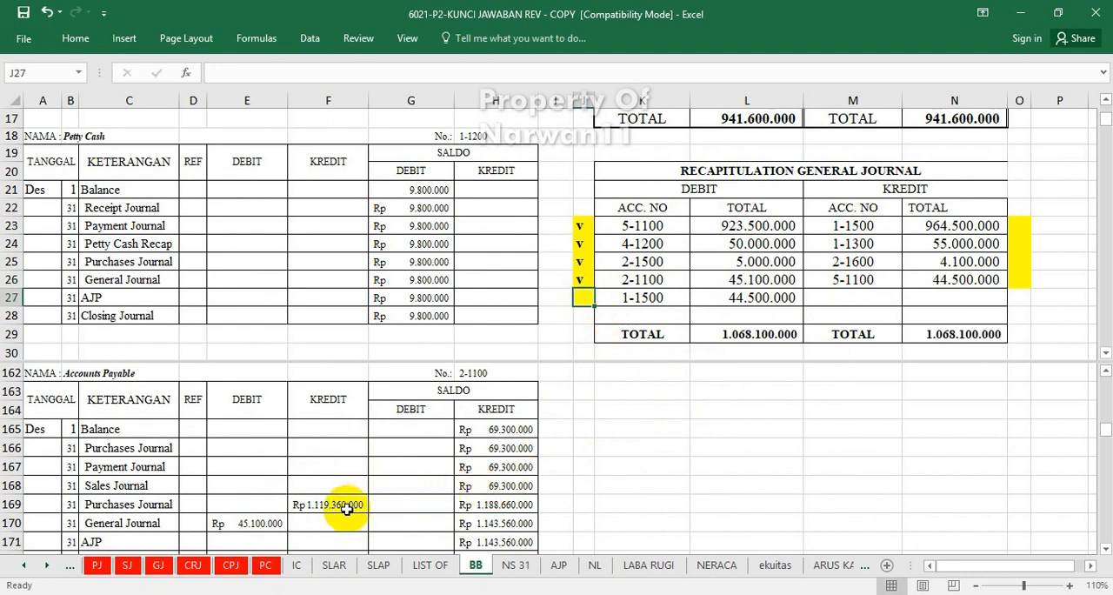
Post account 1-1500's general journal recapitulation debit to the Merchandise Inventory ledger's General Journal debit cell E71 with =L27.
click(338, 493)
scroll(338, 487, up, 20)
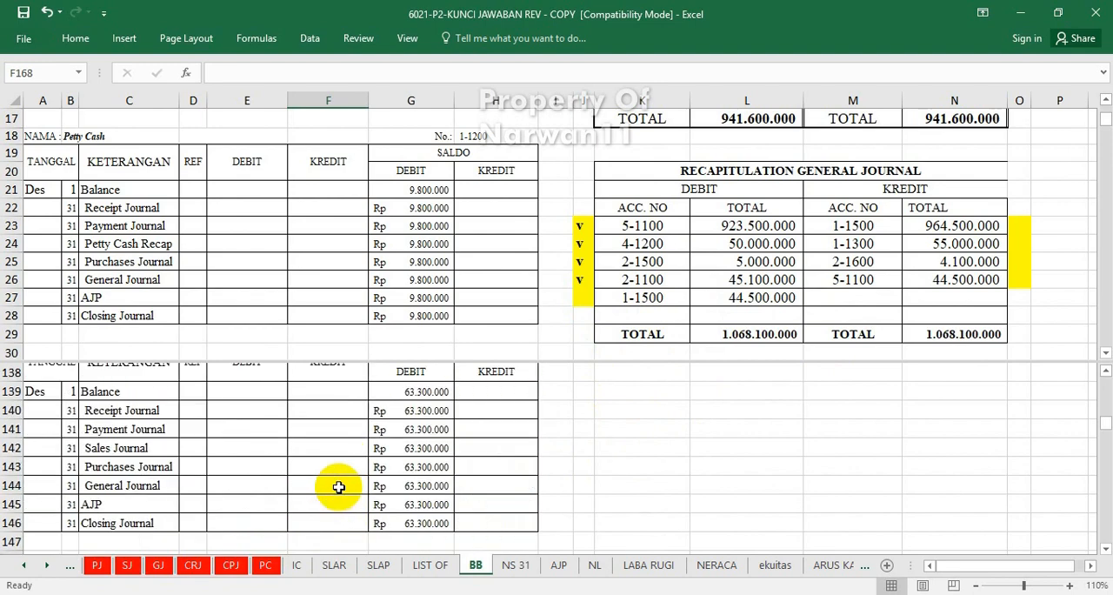
scroll(338, 486, up, 8)
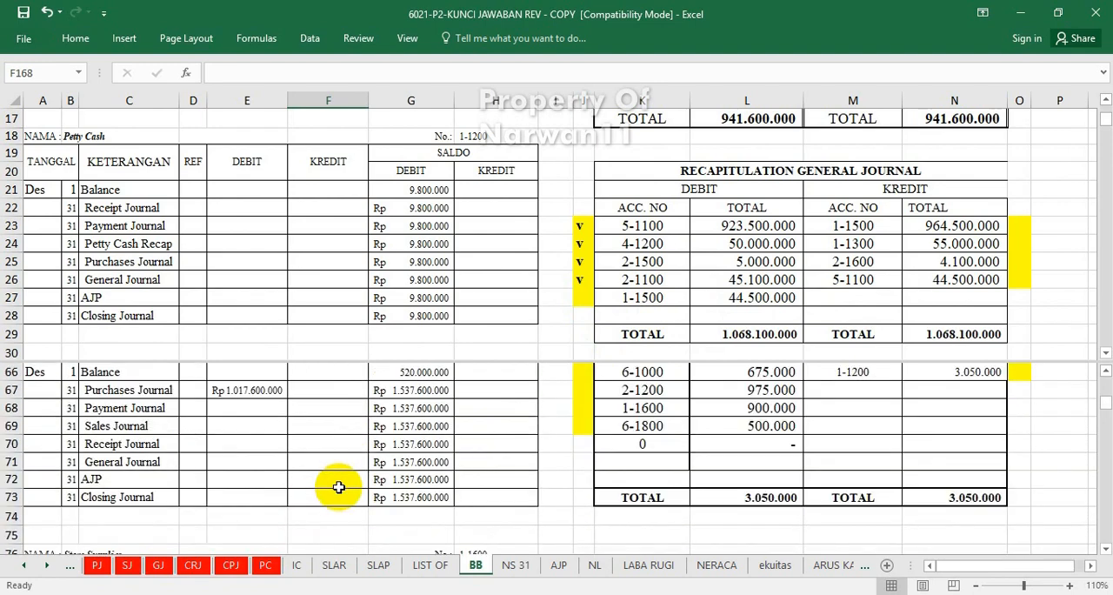
scroll(338, 486, up, 4)
scroll(338, 487, down, 1)
scroll(338, 487, down, 2)
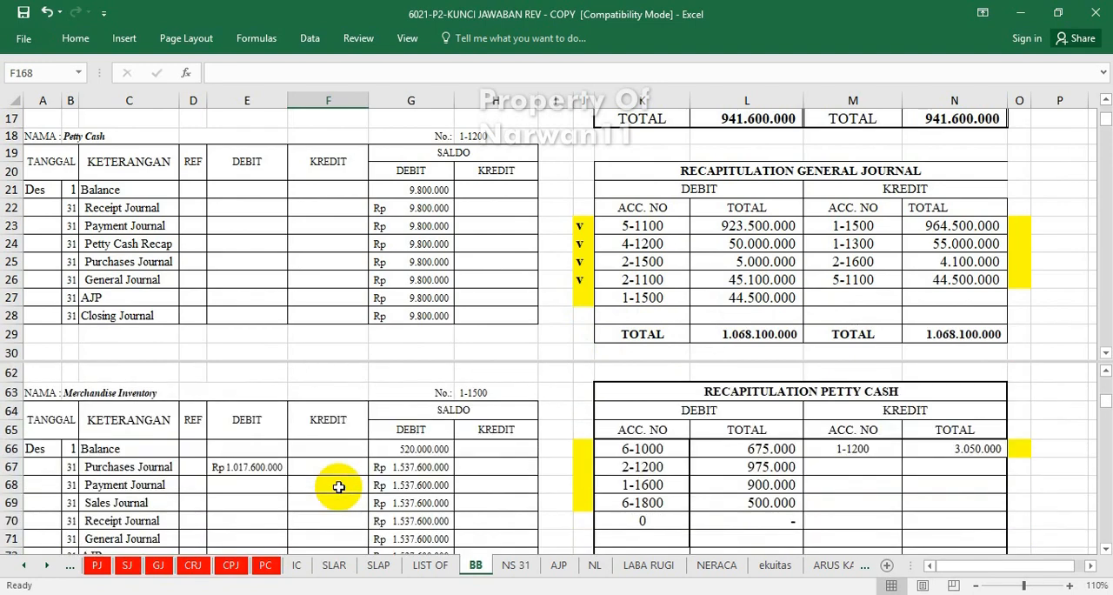
click(242, 539)
text(=)
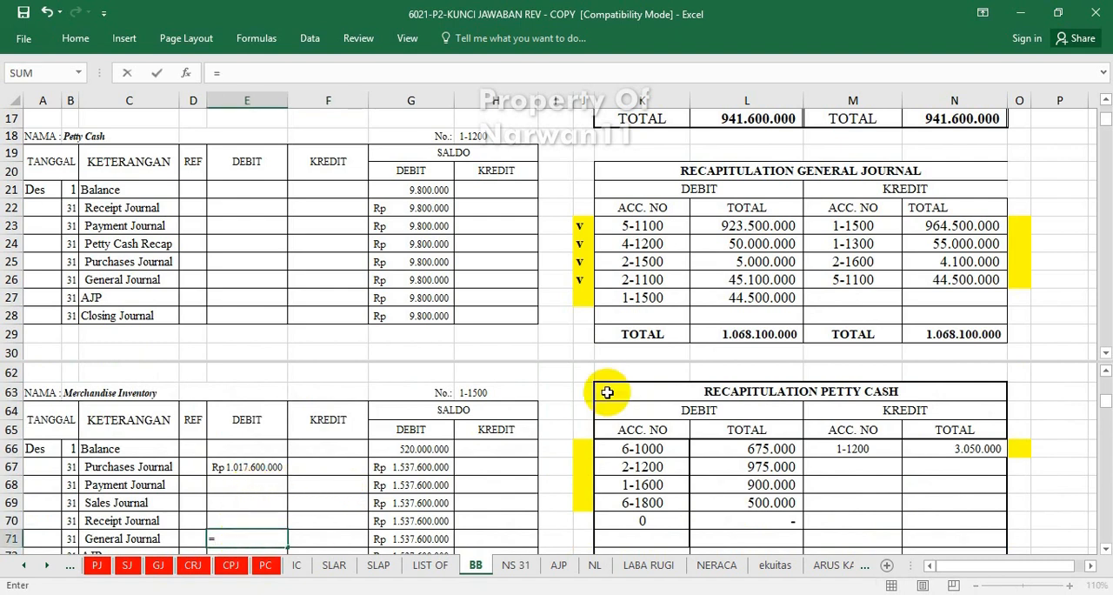
click(754, 300)
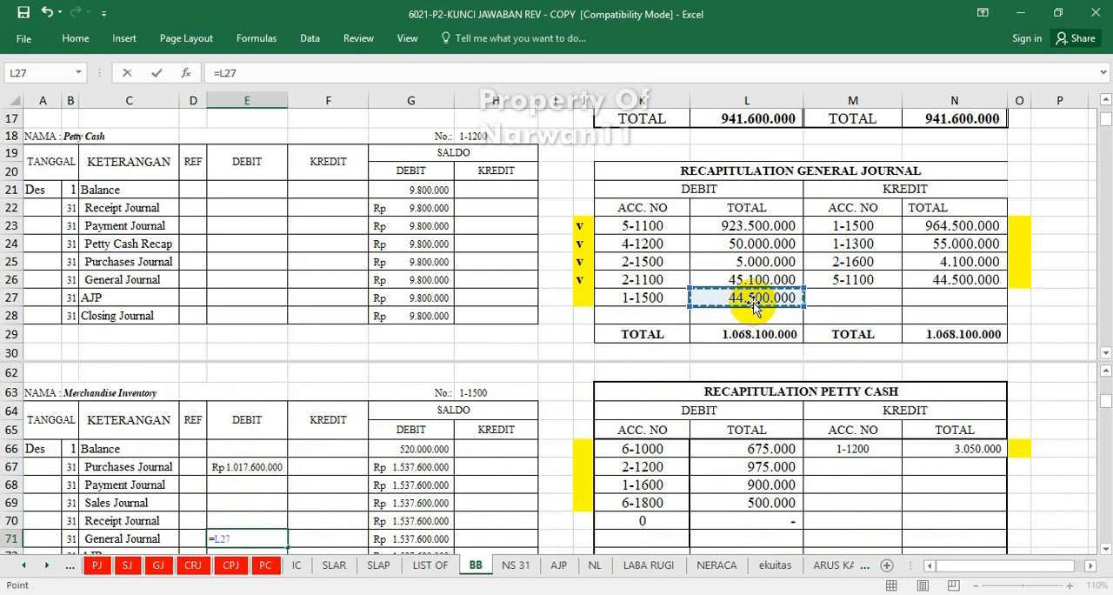
key(Return)
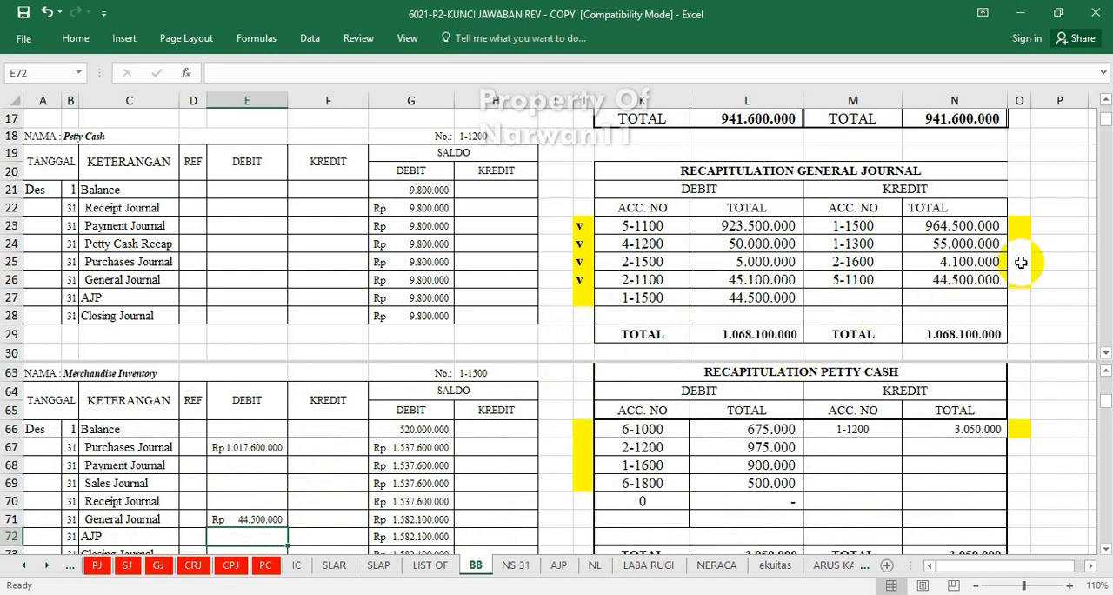
Post account 1-1500's general journal recapitulation credit to the Merchandise Inventory ledger's General Journal credit cell F71 with =N23.
click(1019, 228)
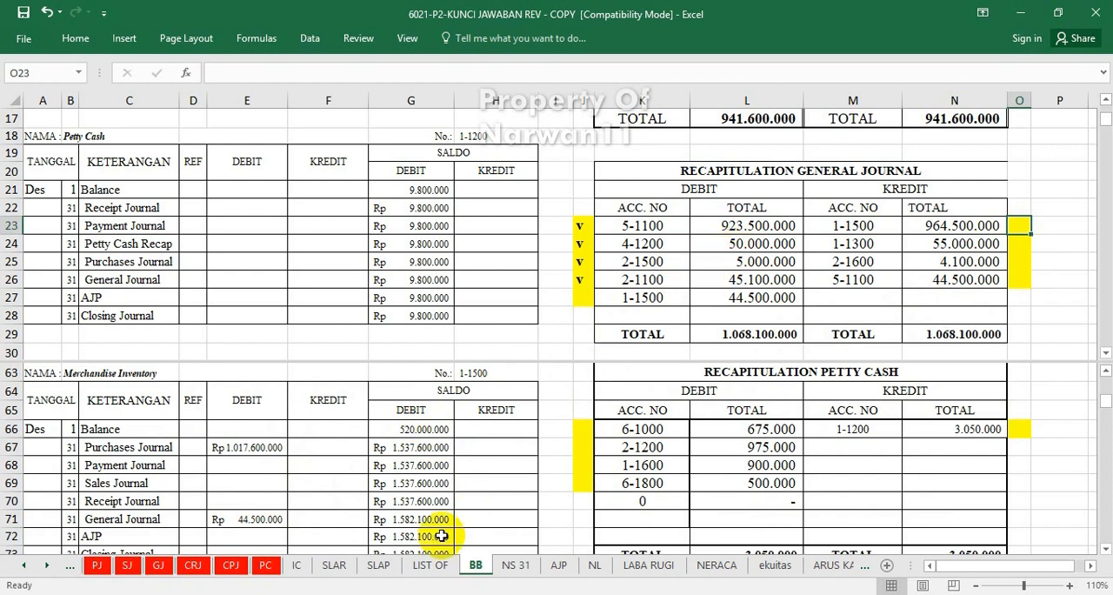
click(328, 519)
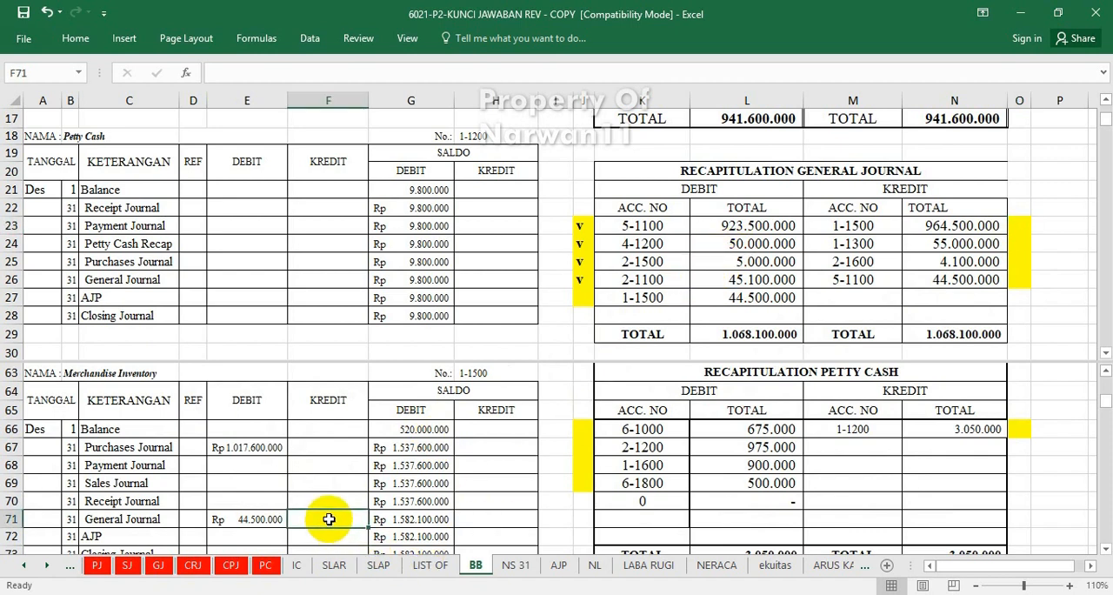
text(=)
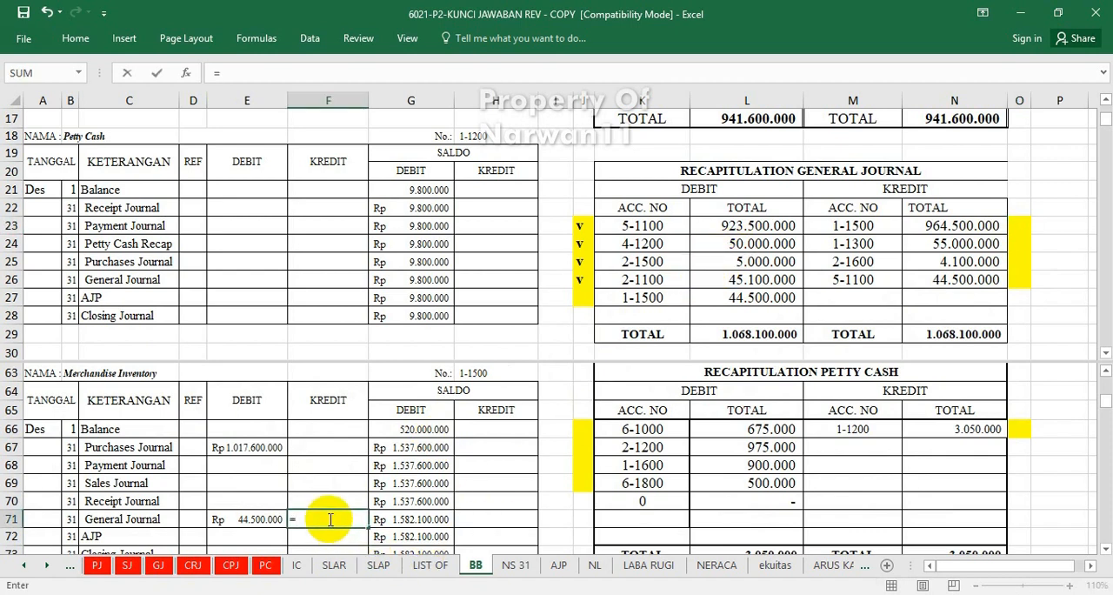
click(956, 226)
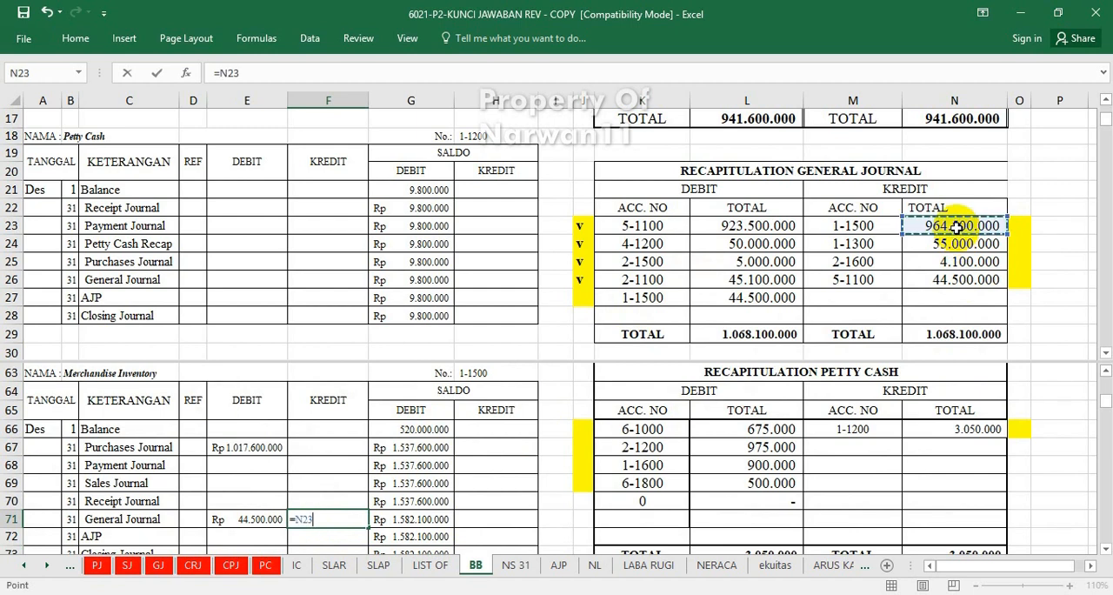
key(Return)
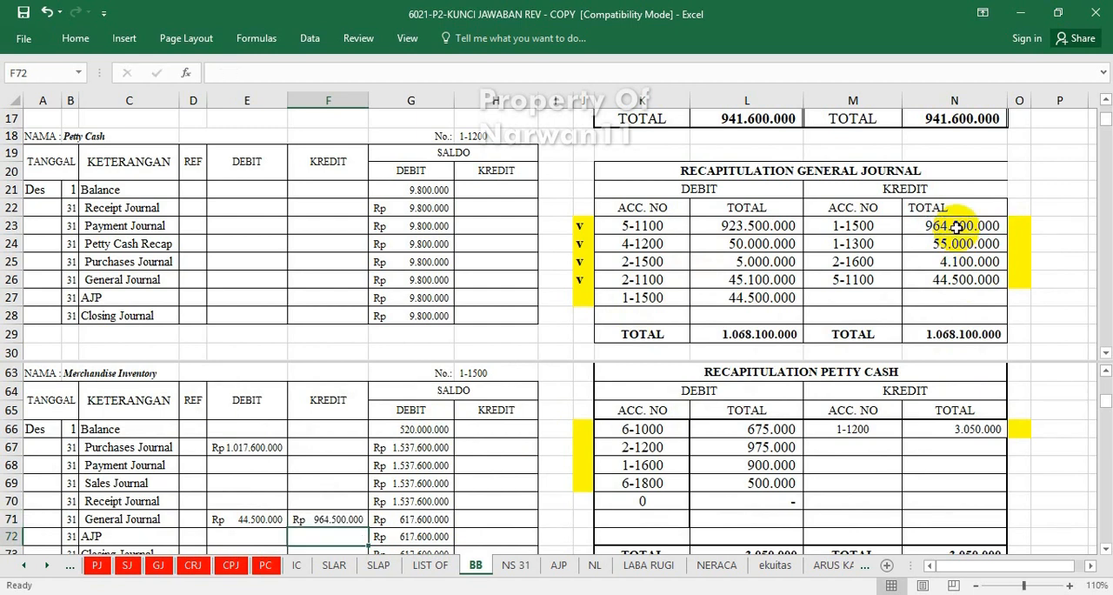
Mark the credit for account 1-1500 in the general journal recapitulation as posted by entering "v" in cell O23.
click(1019, 225)
text(v)
click(925, 295)
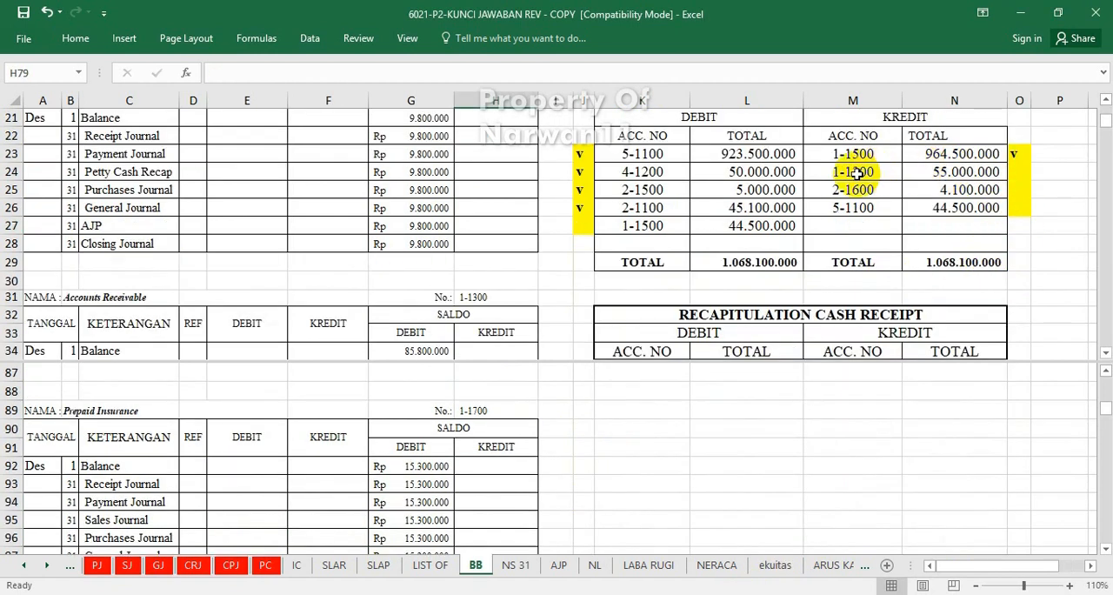
Post account 1-1300's general journal recapitulation credit to the Accounts Receivable ledger's General Journal credit cell F39 with =N24.
click(374, 404)
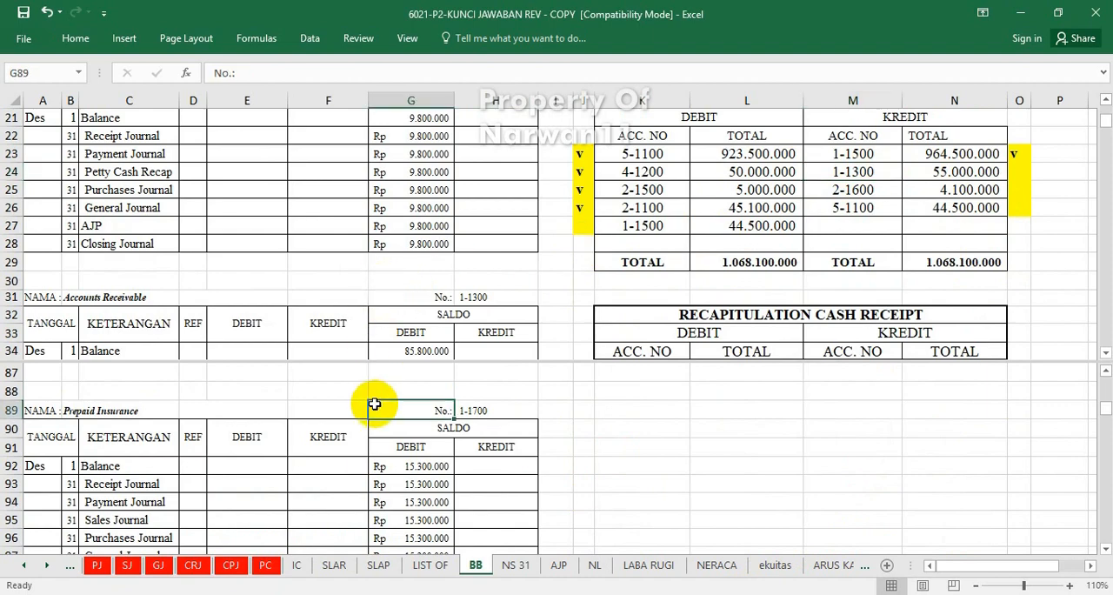
scroll(372, 404, up, 7)
scroll(372, 404, up, 9)
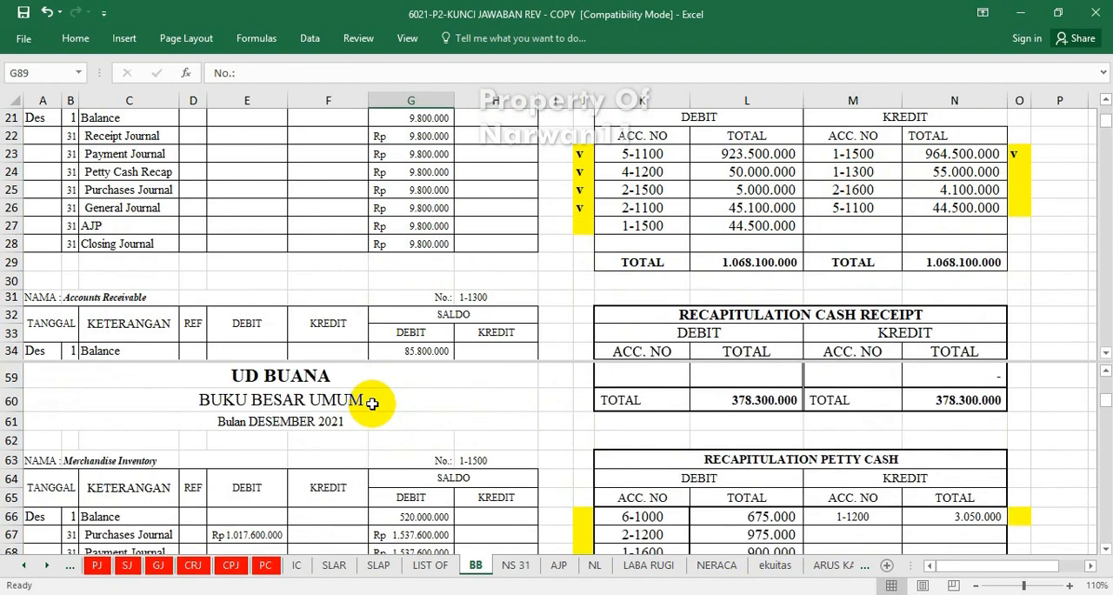
scroll(372, 404, up, 3)
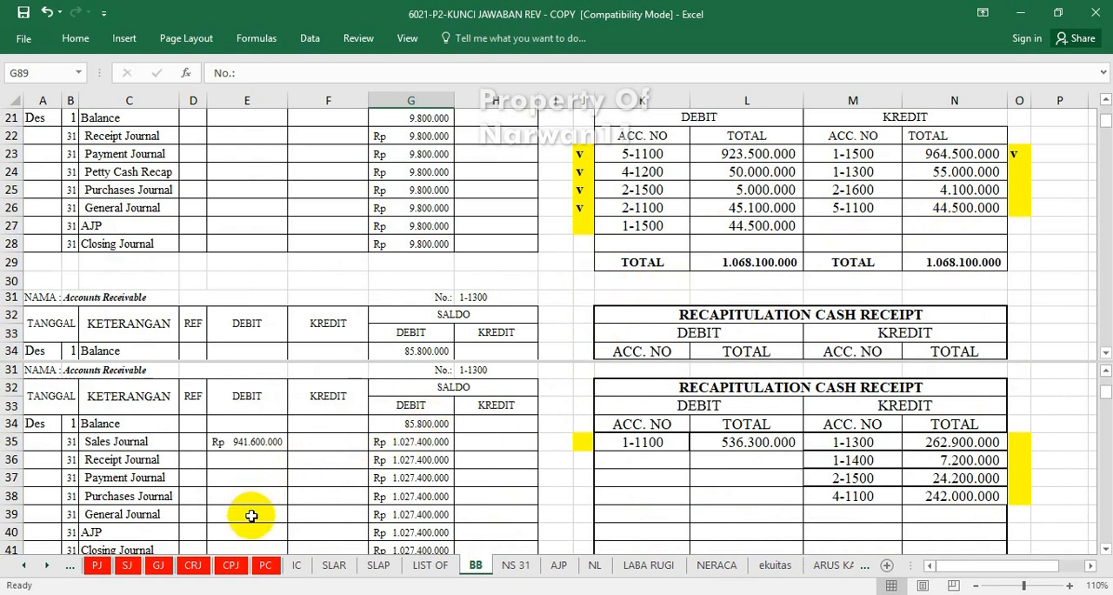
click(797, 186)
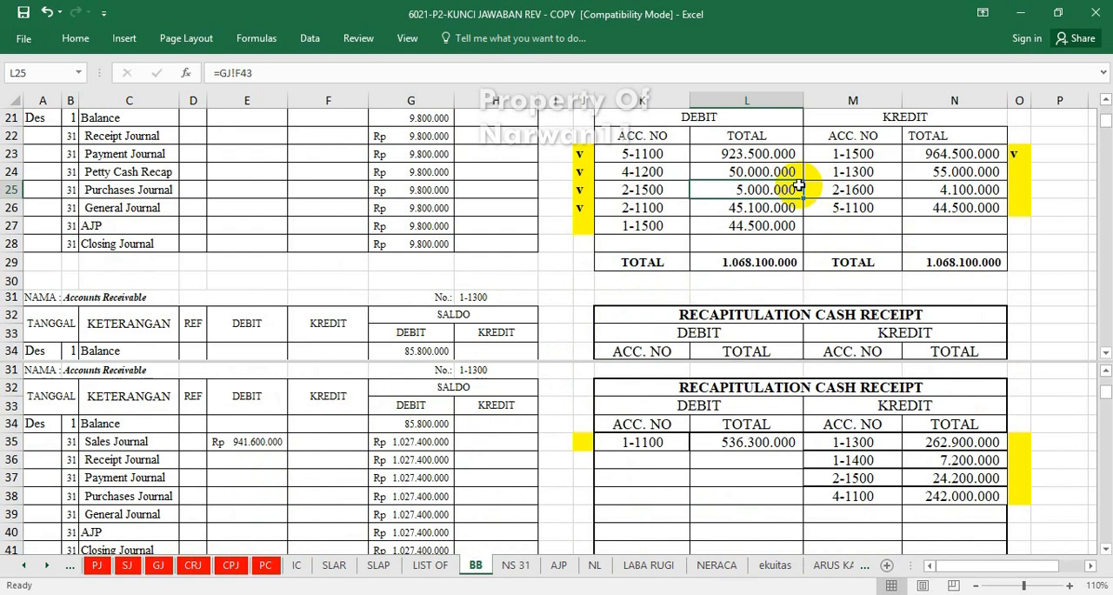
scroll(797, 186, up, 1)
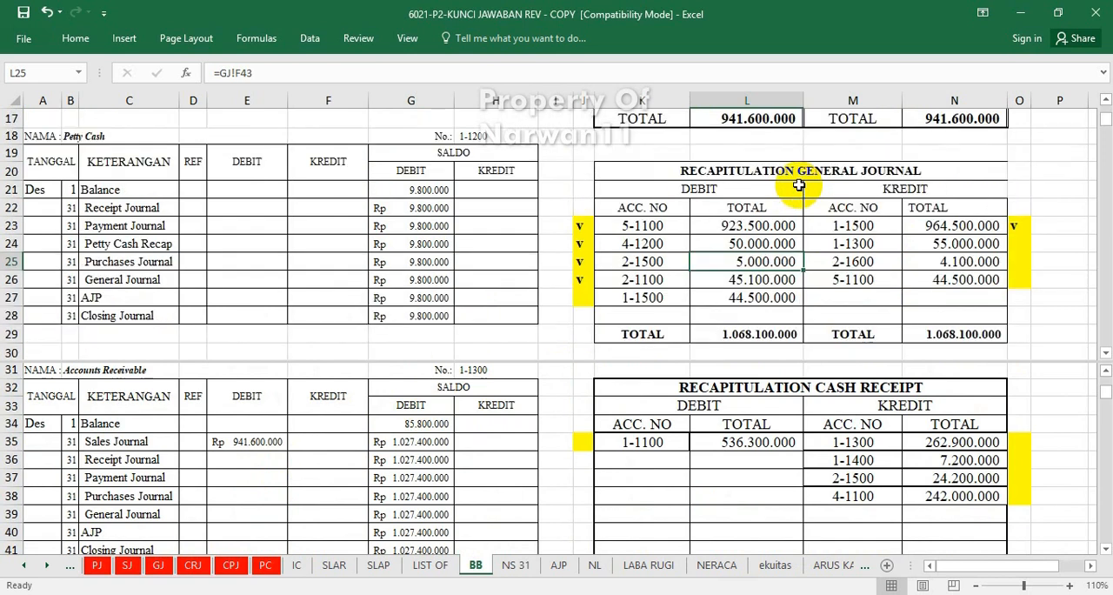
click(304, 546)
click(314, 516)
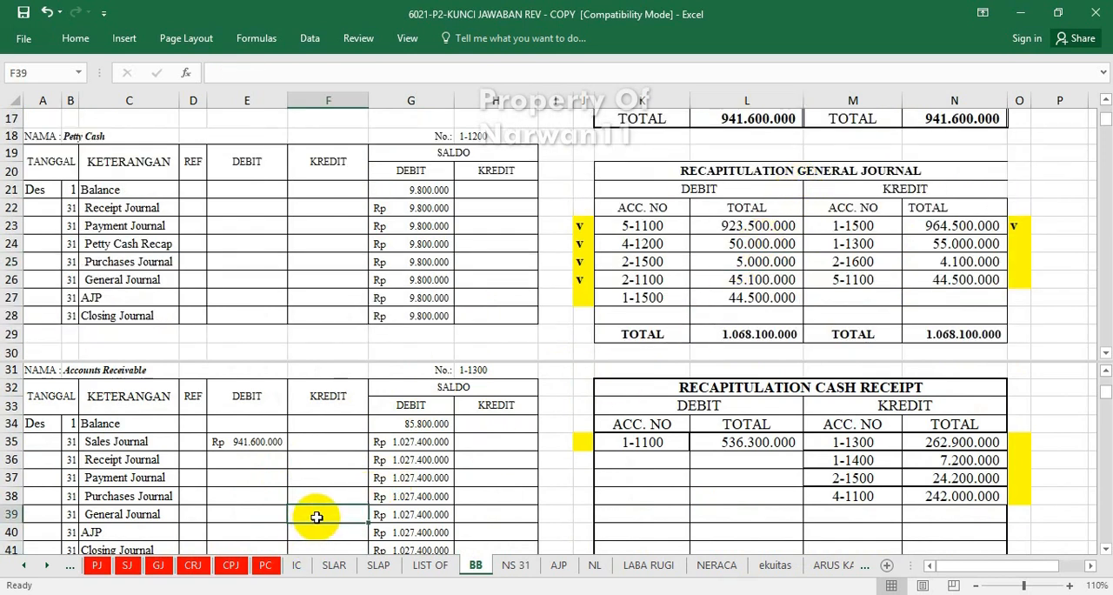
text(=)
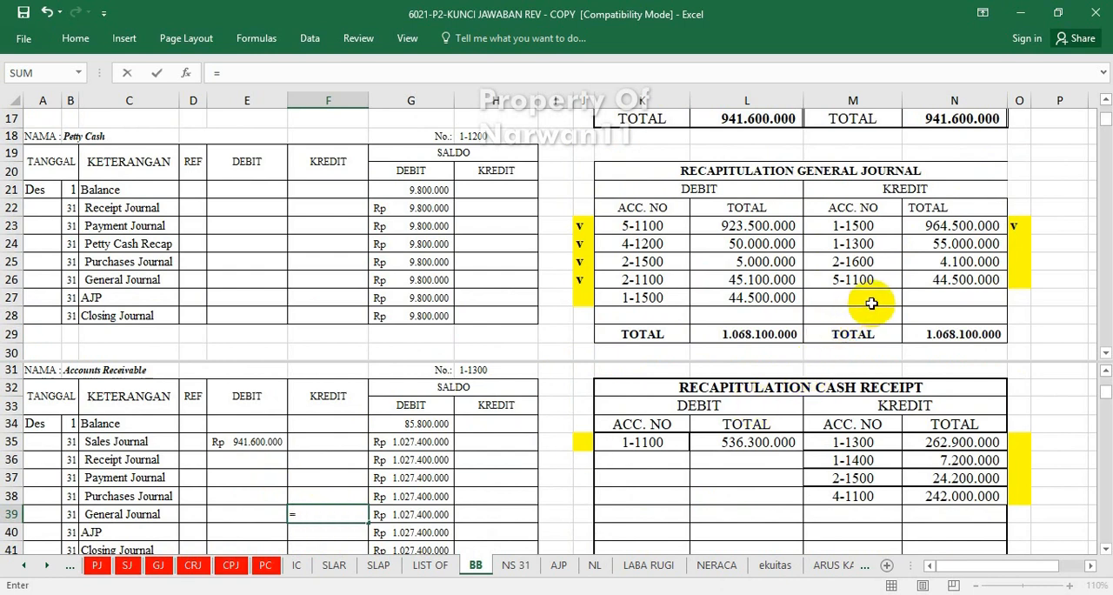
click(966, 247)
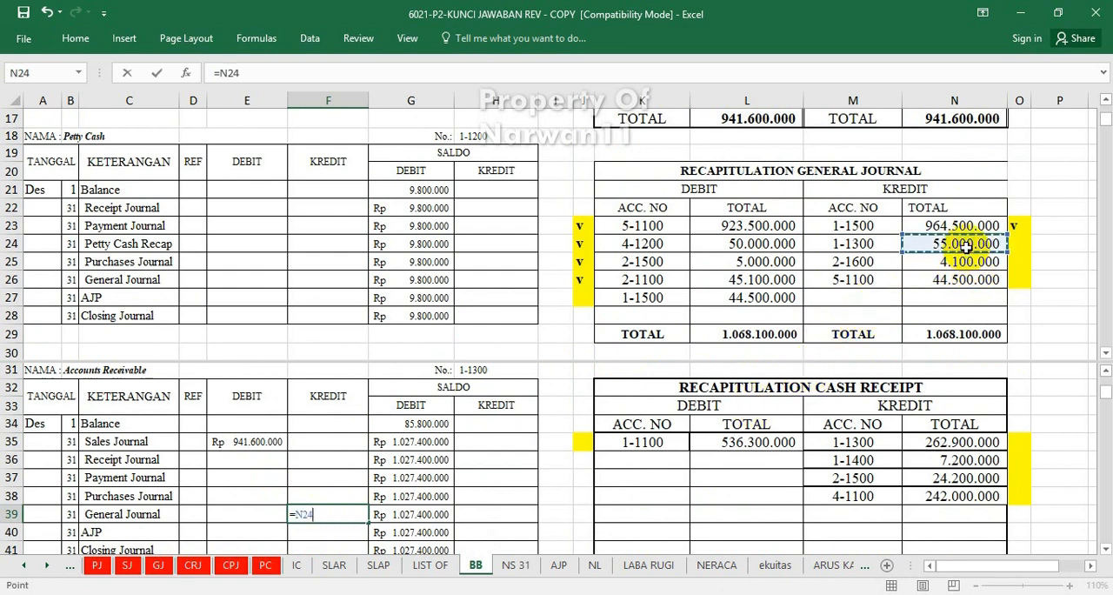
key(Return)
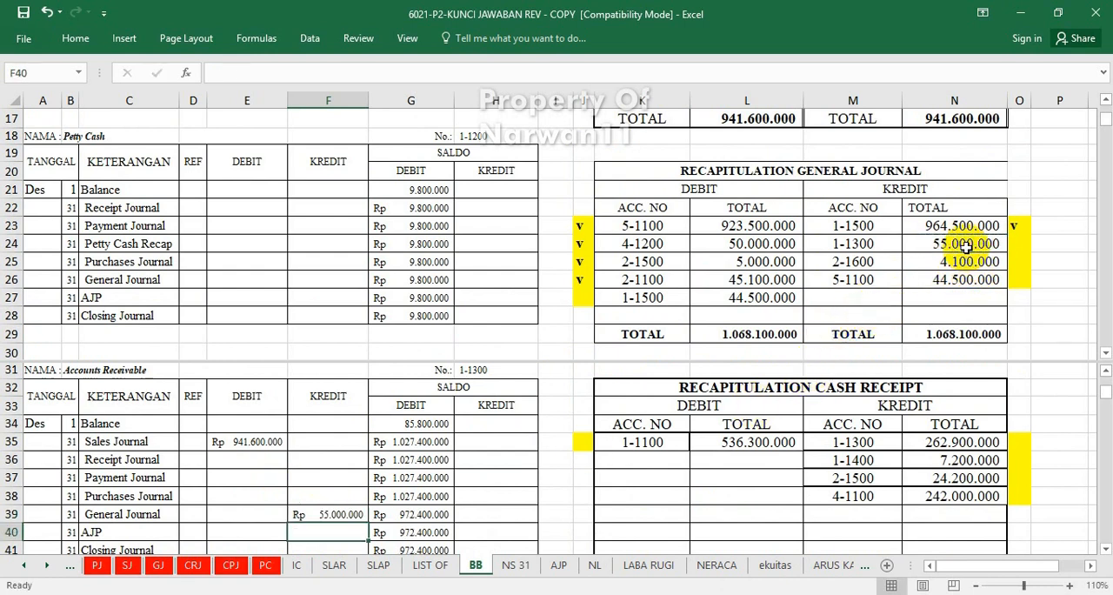
Mark the credit for account 1-1300 in the general journal recapitulation as posted by entering "v" in cell O24.
click(1014, 246)
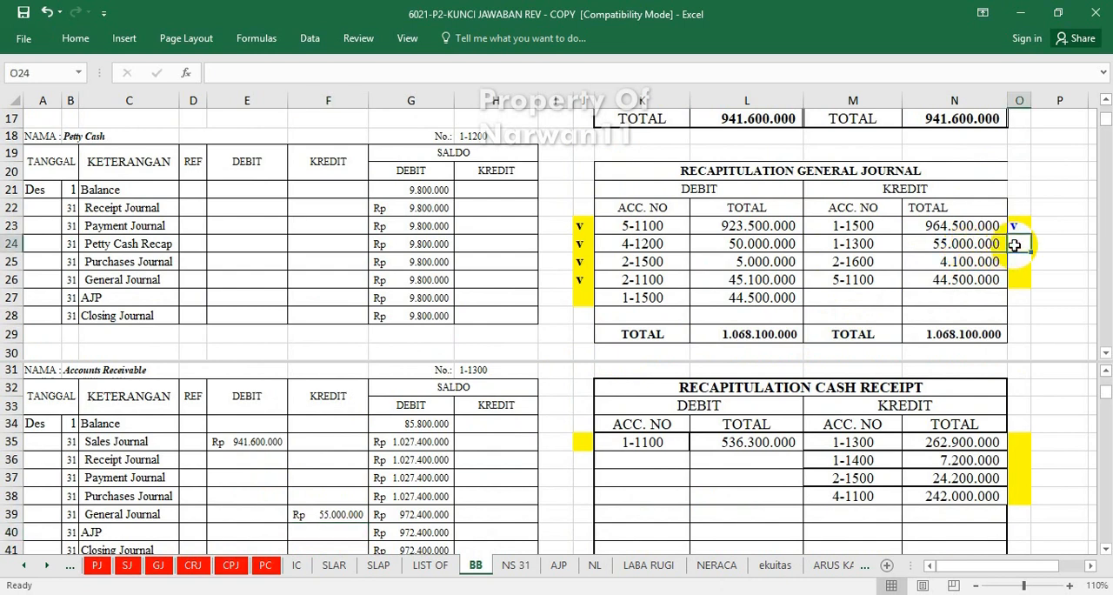
text(v)
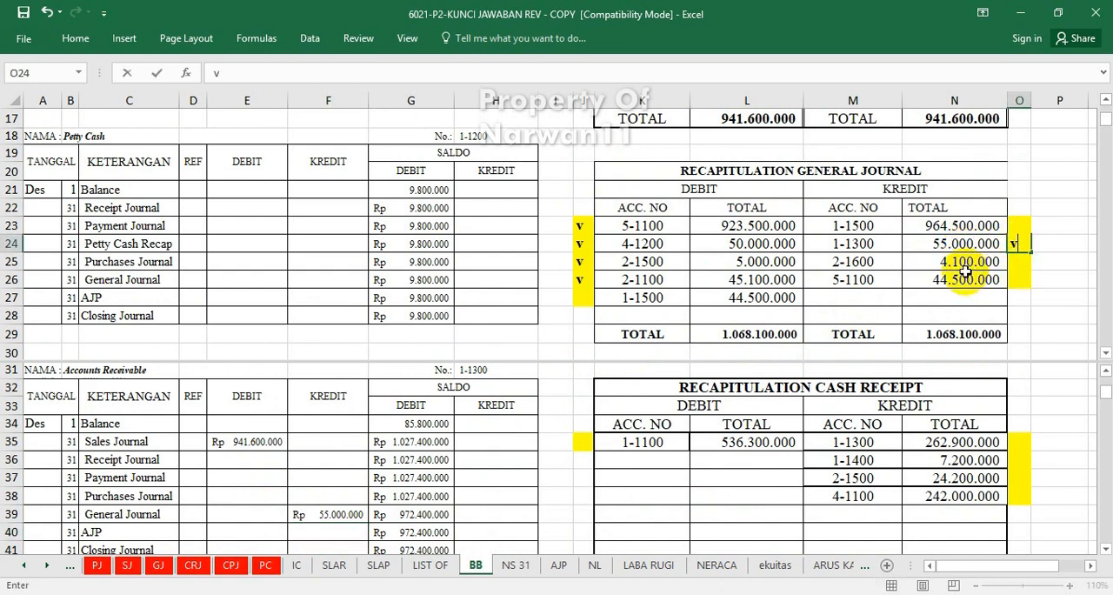
click(482, 467)
Post account 2-1600's general journal recapitulation credit to the PPN Income ledger's General Journal credit cell F249 with =N25.
scroll(478, 470, down, 5)
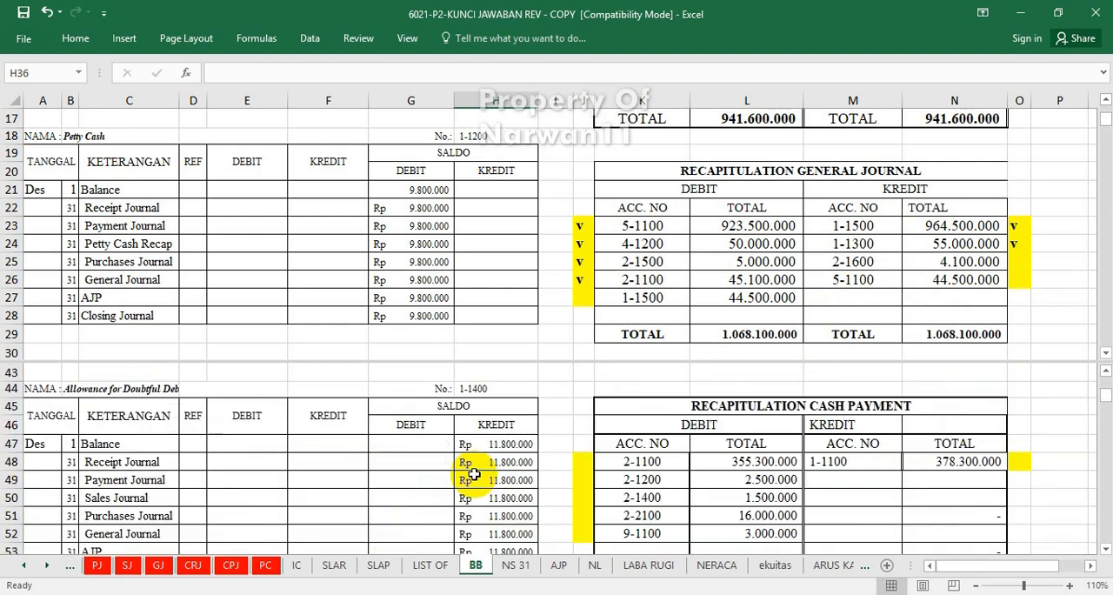
scroll(474, 474, down, 7)
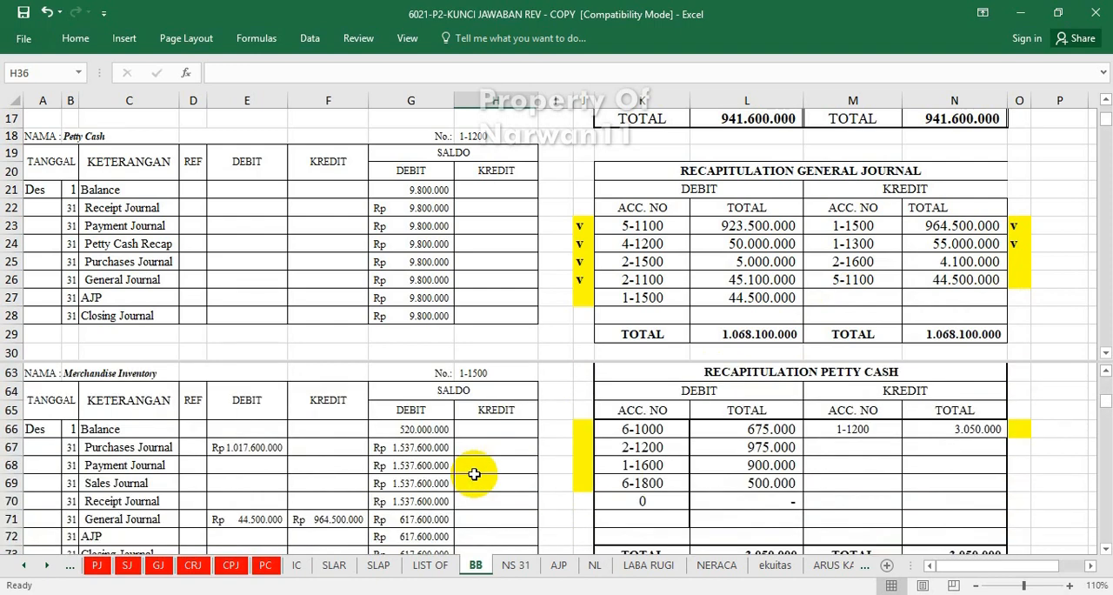
scroll(474, 474, down, 5)
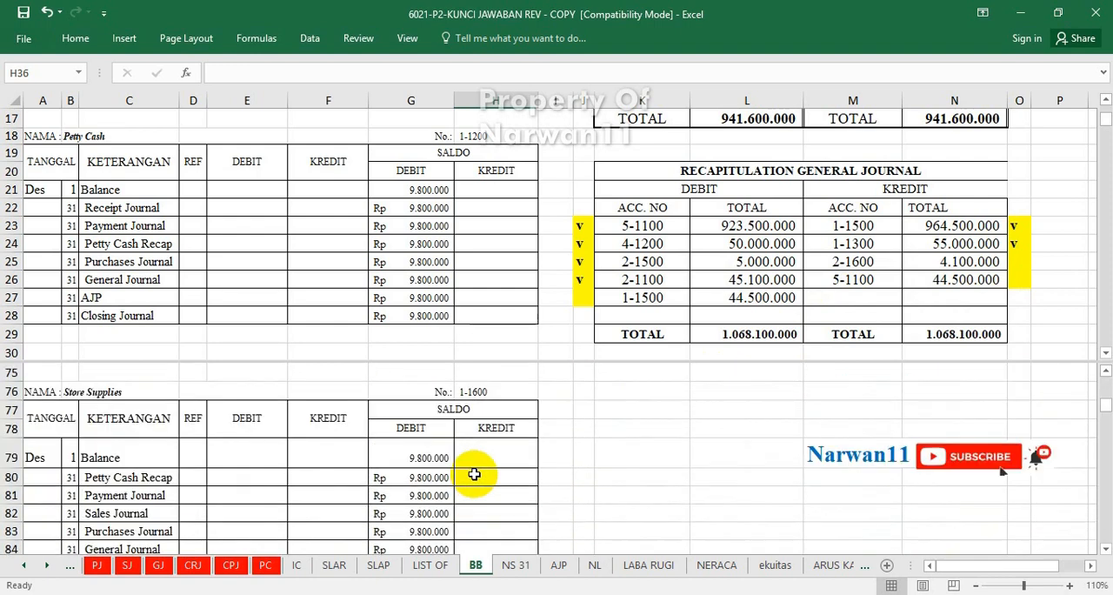
scroll(474, 474, down, 10)
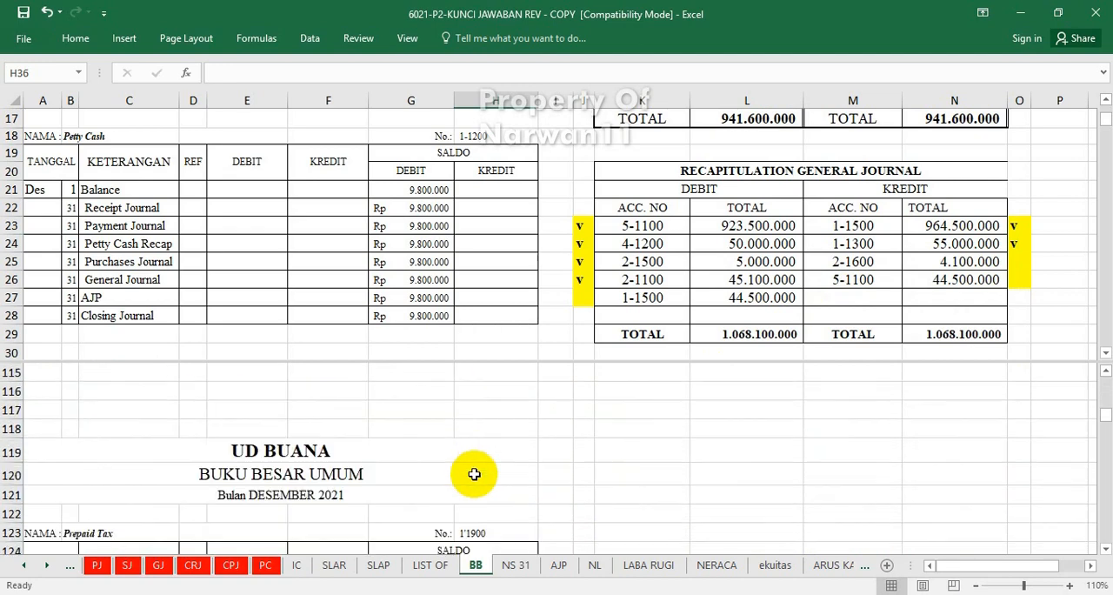
scroll(473, 474, down, 15)
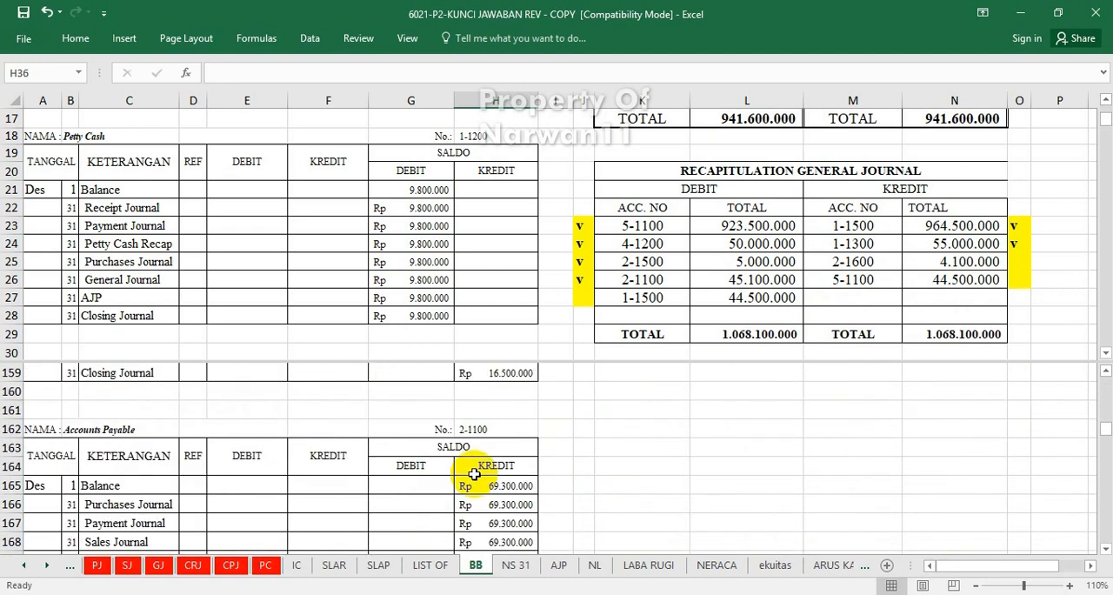
scroll(473, 474, down, 7)
scroll(474, 474, down, 7)
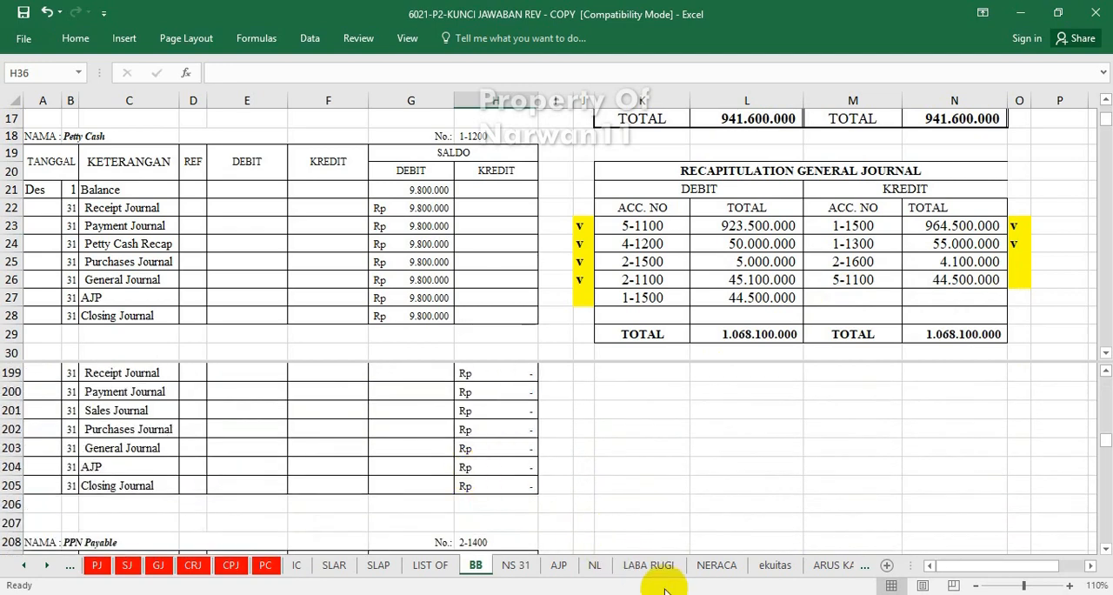
scroll(273, 465, down, 15)
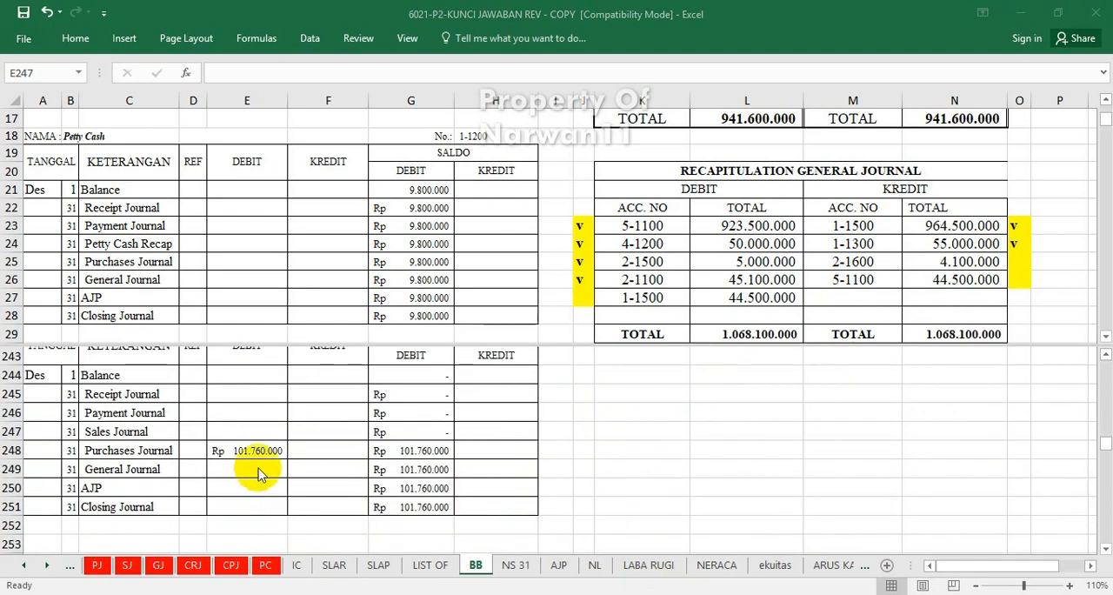
click(324, 462)
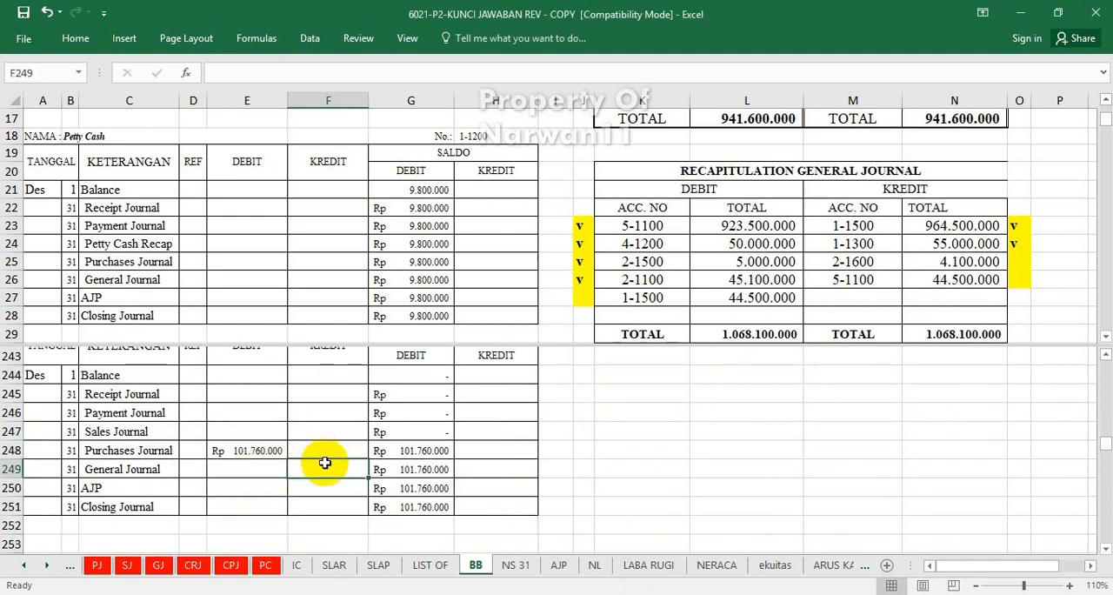
text(=)
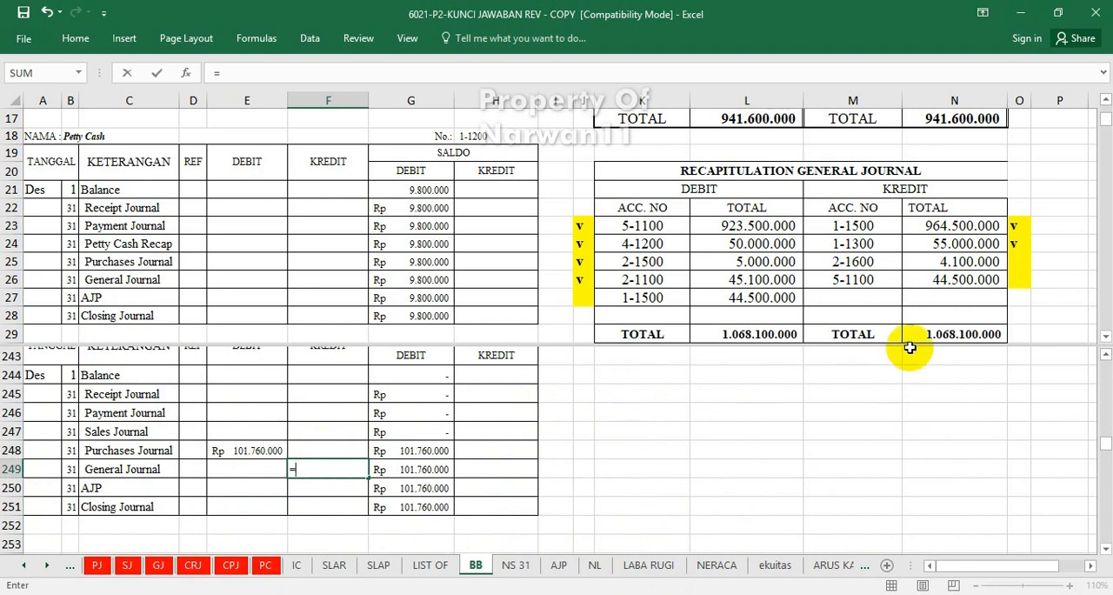
click(939, 266)
key(Return)
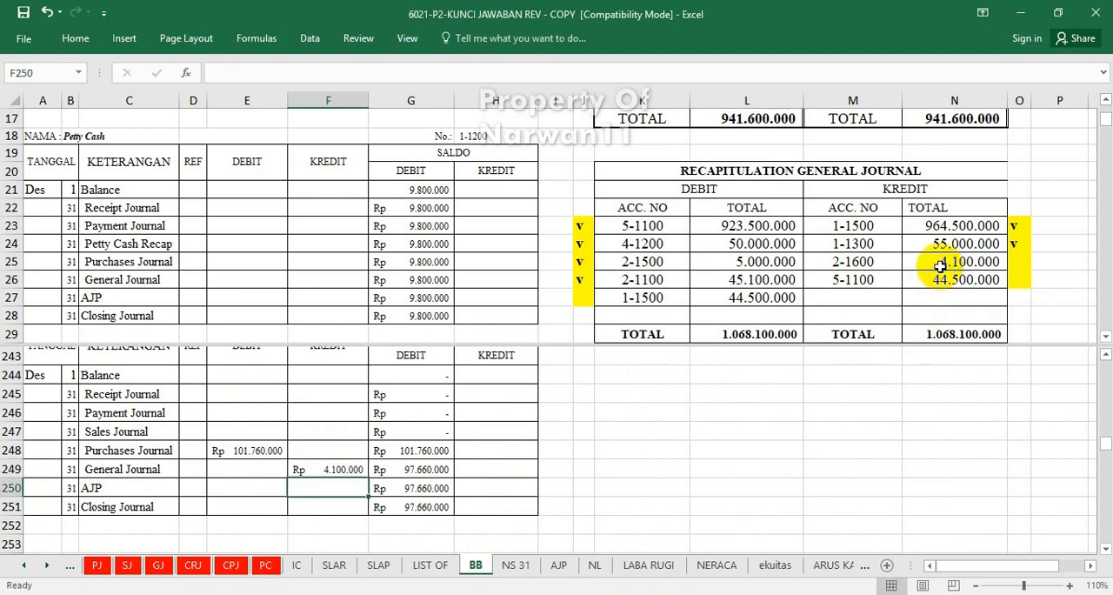
Mark the credit for account 2-1600 in the general journal recapitulation as posted by entering "v" in cell O25.
click(1021, 266)
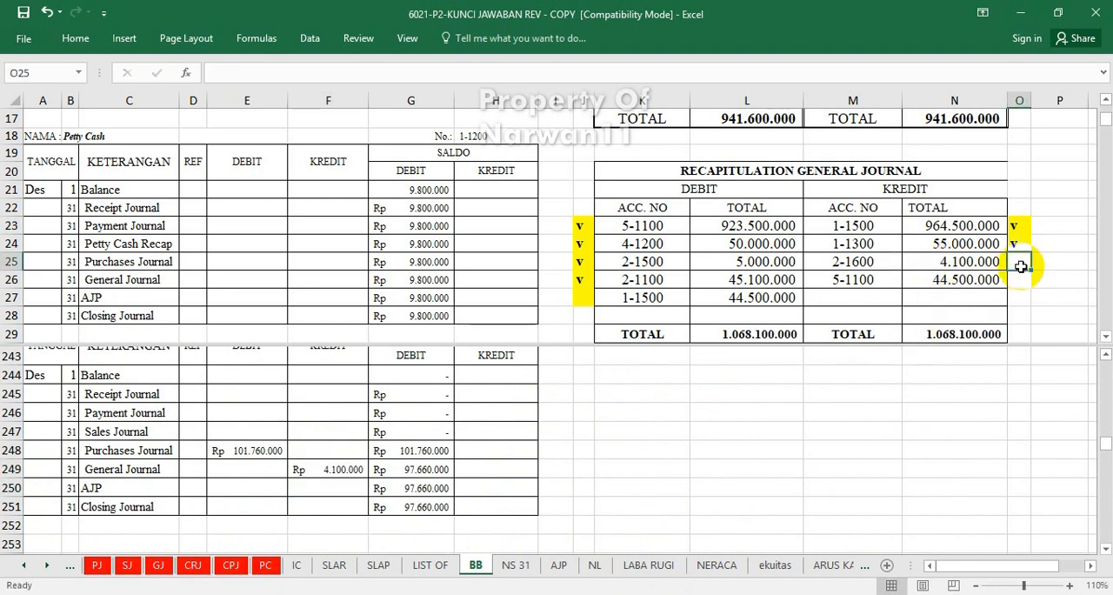
text(v)
click(1015, 315)
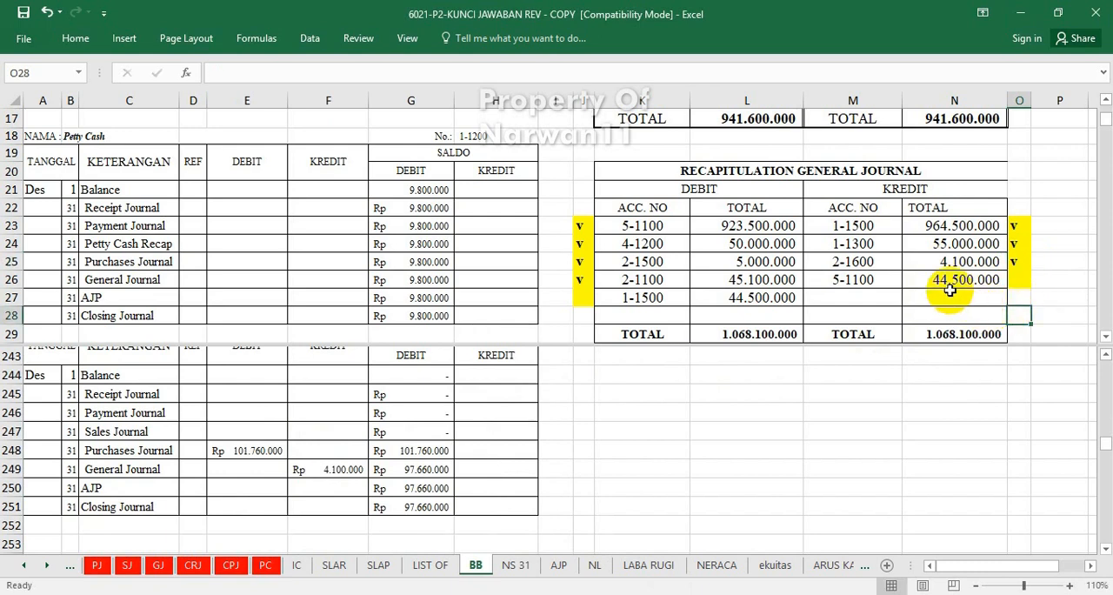
Post account 5-1100's general journal recapitulation credit to the Cost of Goods Sold ledger's General Journal credit cell F338 with =N26.
click(439, 427)
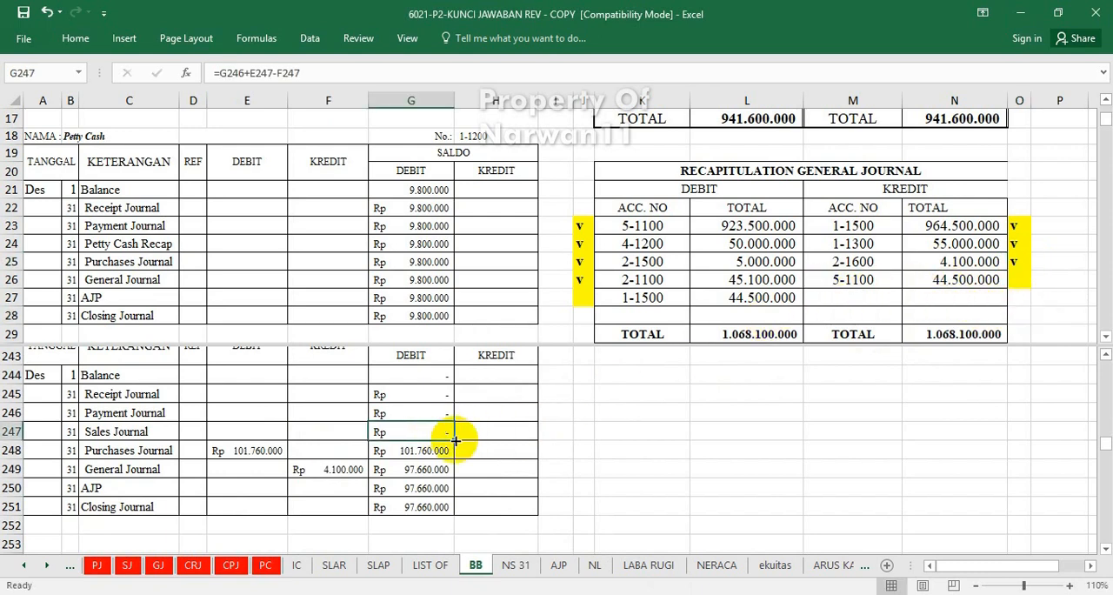
scroll(455, 438, up, 1)
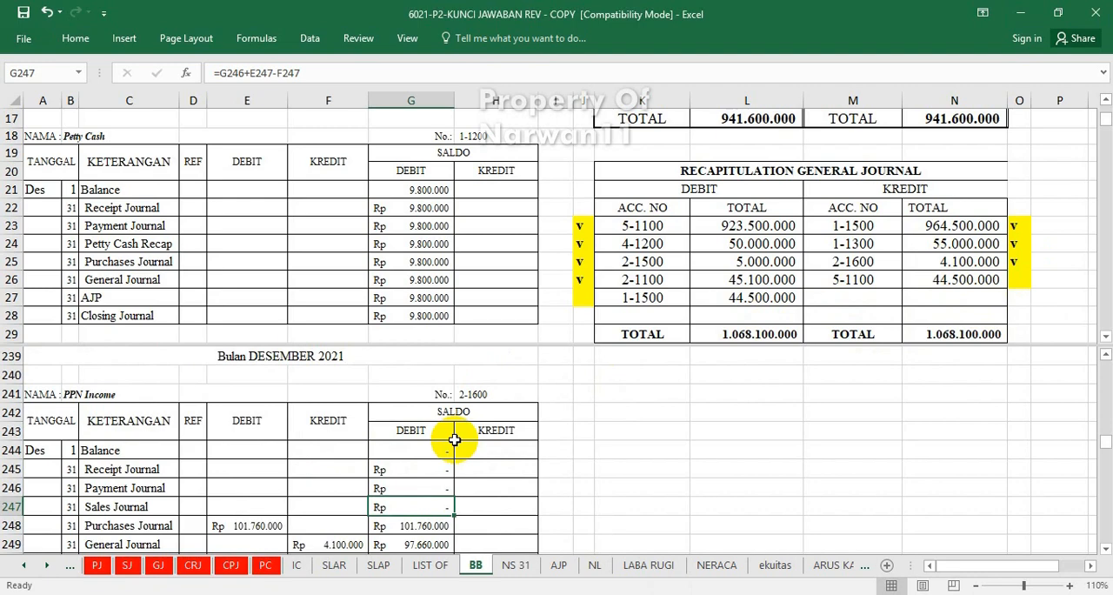
scroll(453, 439, down, 20)
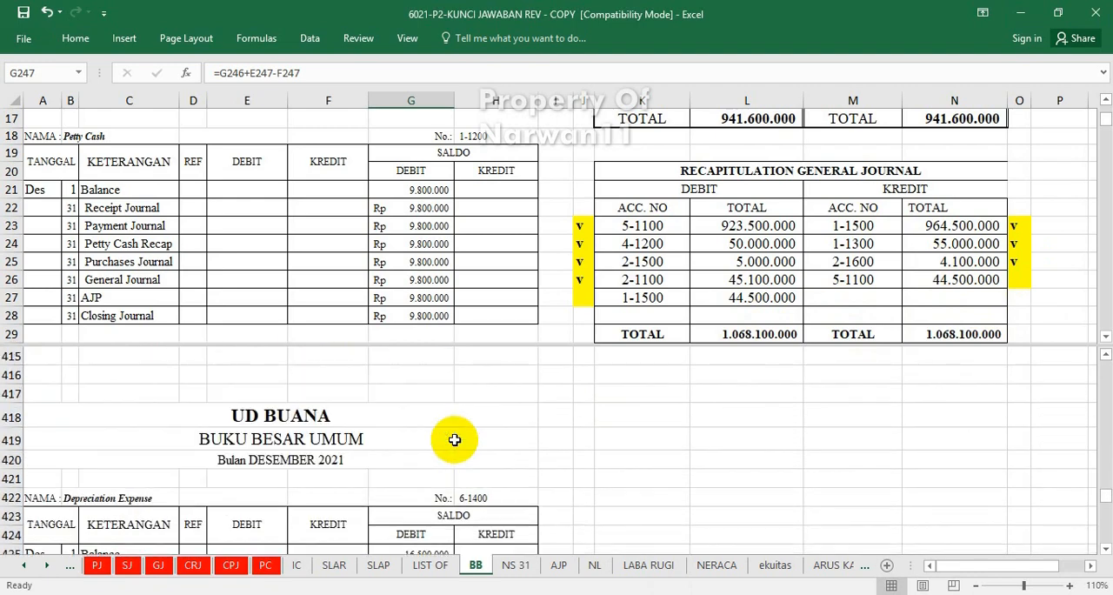
scroll(454, 439, down, 3)
scroll(454, 439, up, 13)
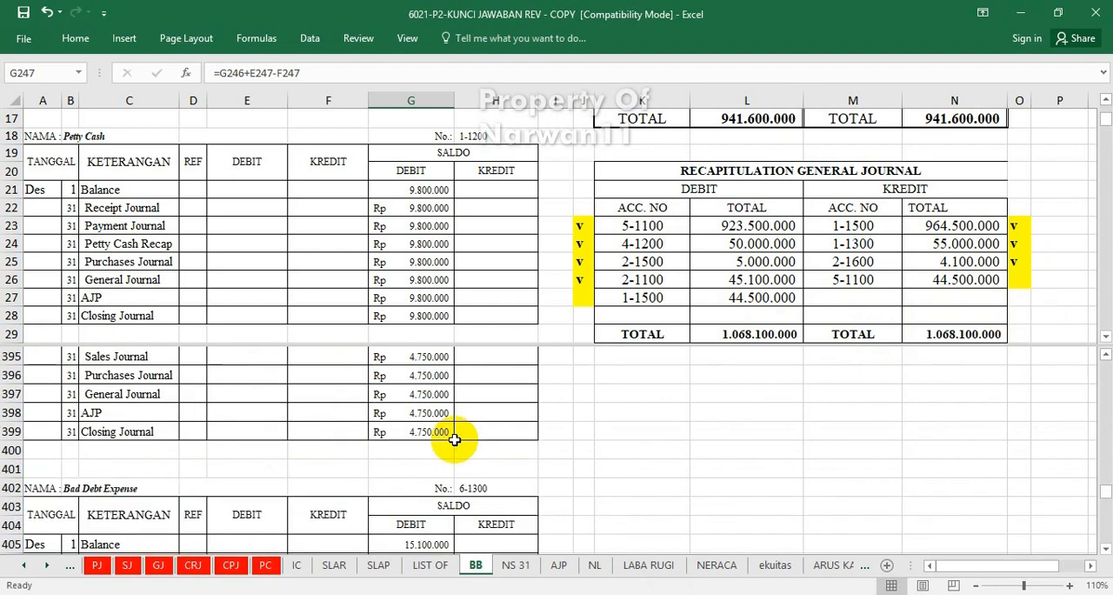
scroll(454, 439, up, 9)
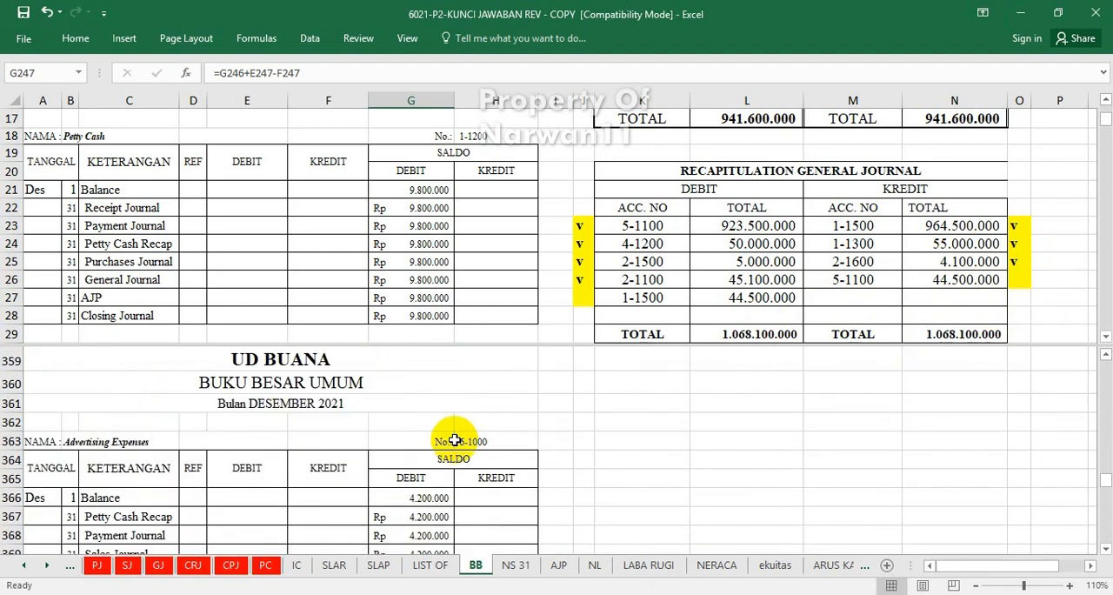
scroll(454, 440, up, 7)
scroll(448, 426, up, 4)
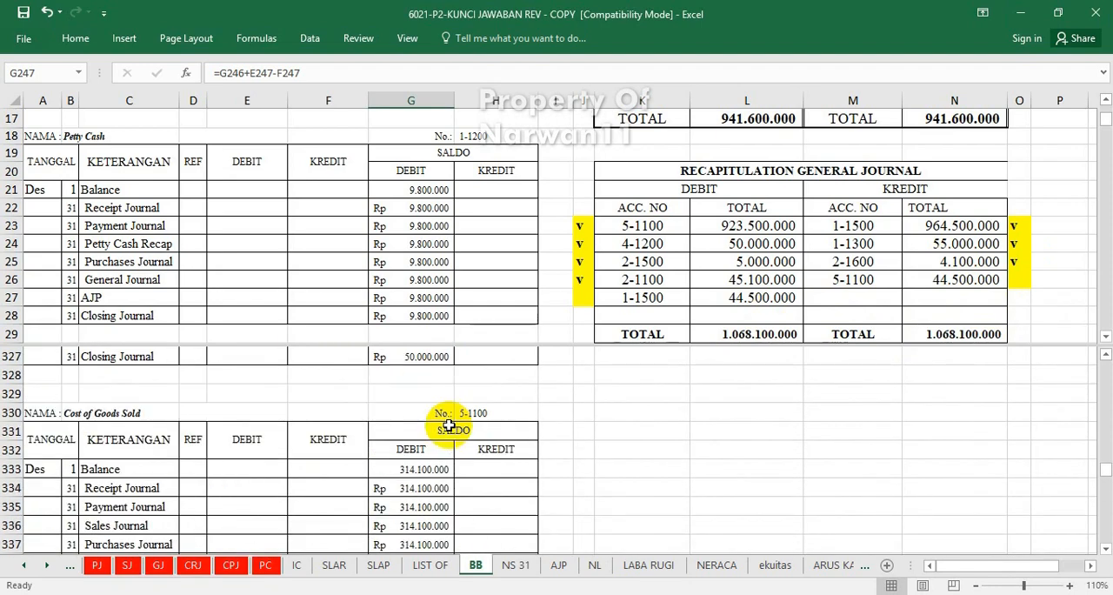
scroll(448, 425, down, 1)
scroll(441, 424, up, 1)
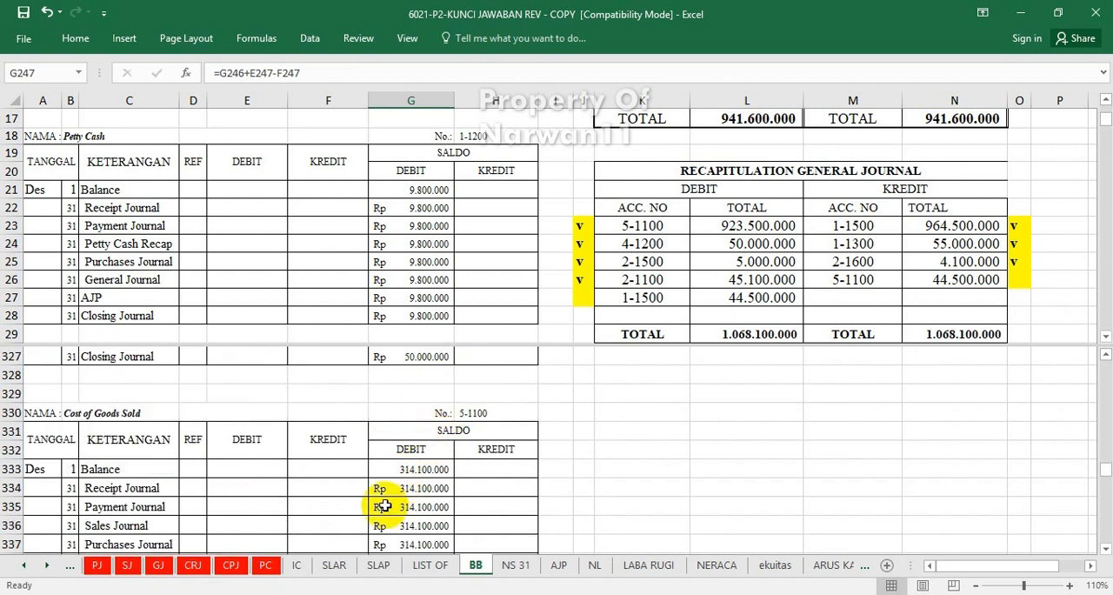
click(343, 514)
key(Down)
key(Down)
key(Down)
key(Down)
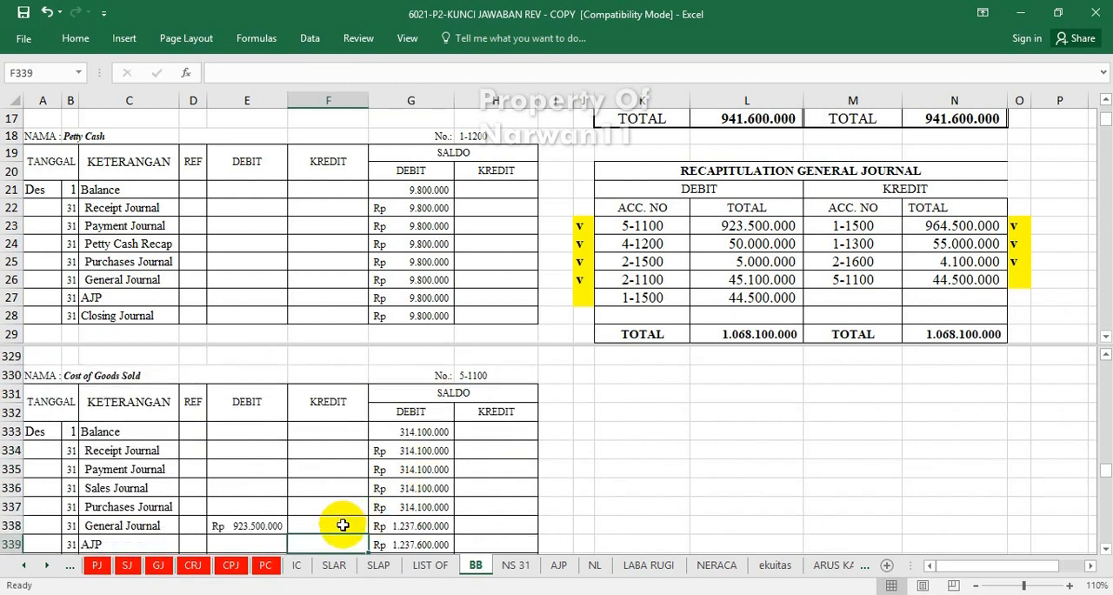
click(340, 525)
text(=)
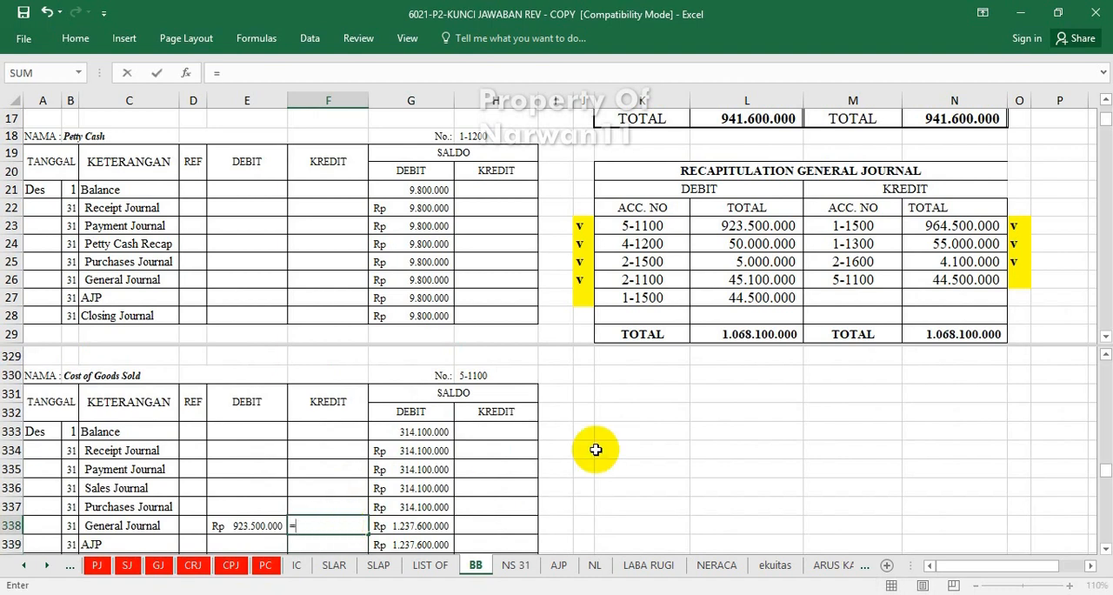
click(965, 287)
key(Return)
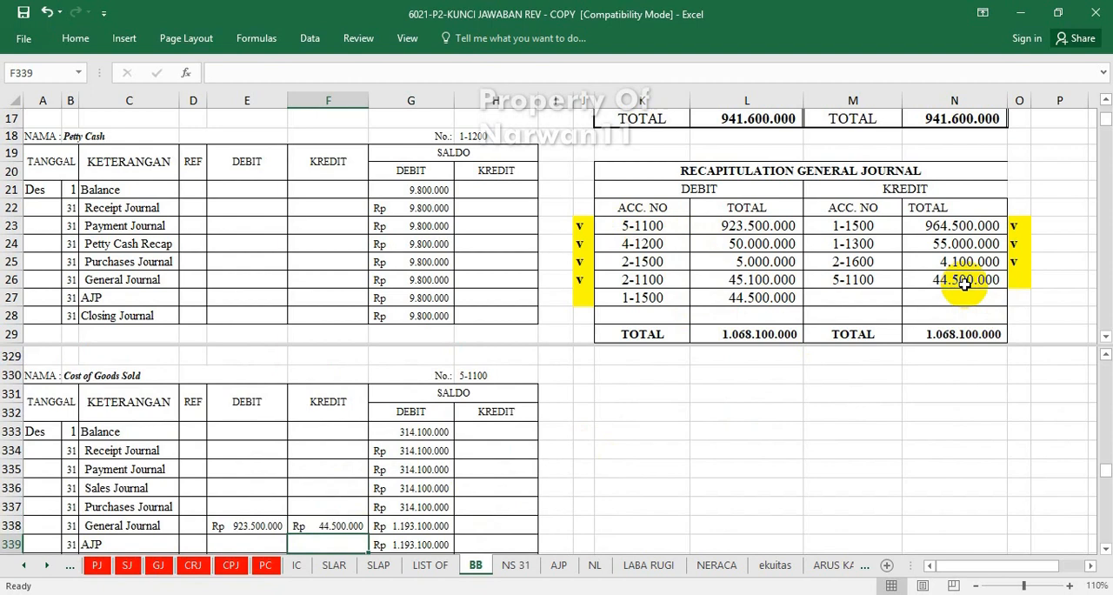
Review the cash receipt recapitulation's debit and credit accounts and totals below the general journal recapitulation.
scroll(531, 444, down, 1)
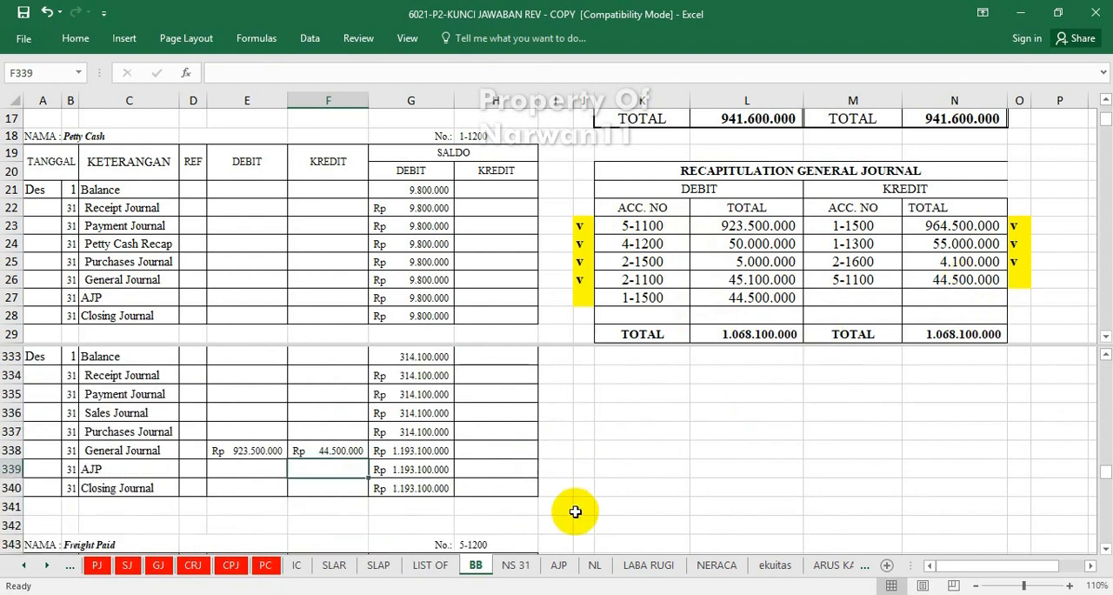
click(746, 449)
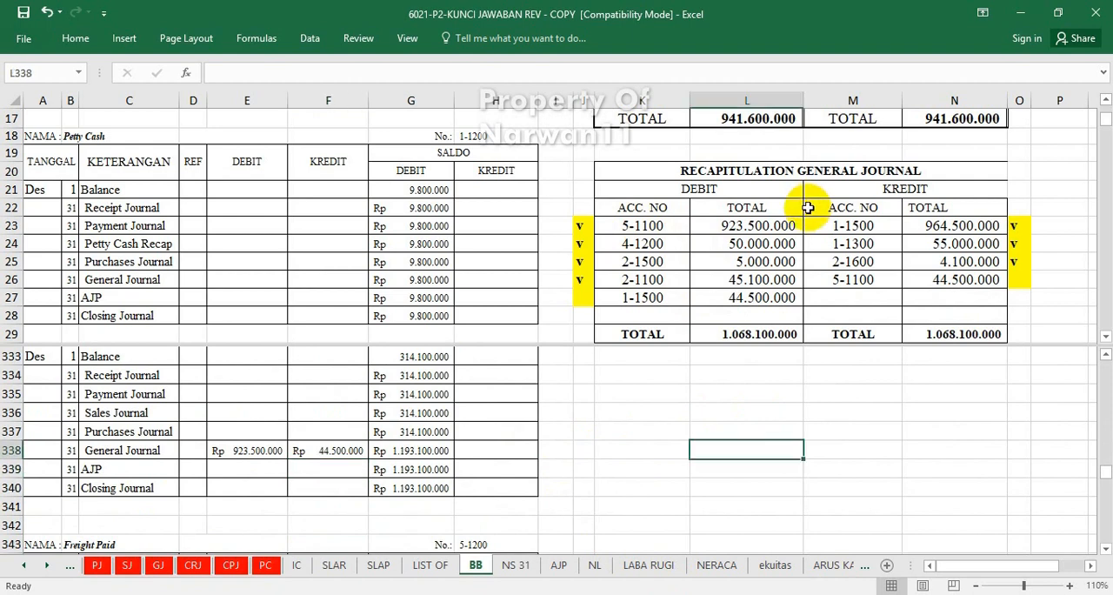
scroll(809, 212, down, 2)
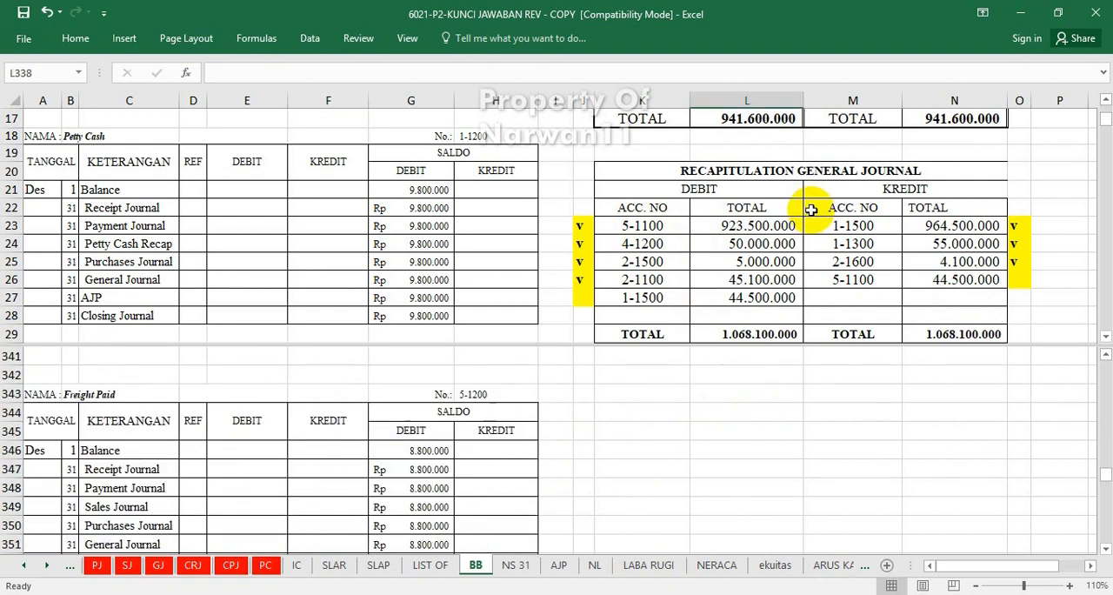
scroll(809, 210, up, 2)
click(809, 209)
scroll(809, 210, down, 3)
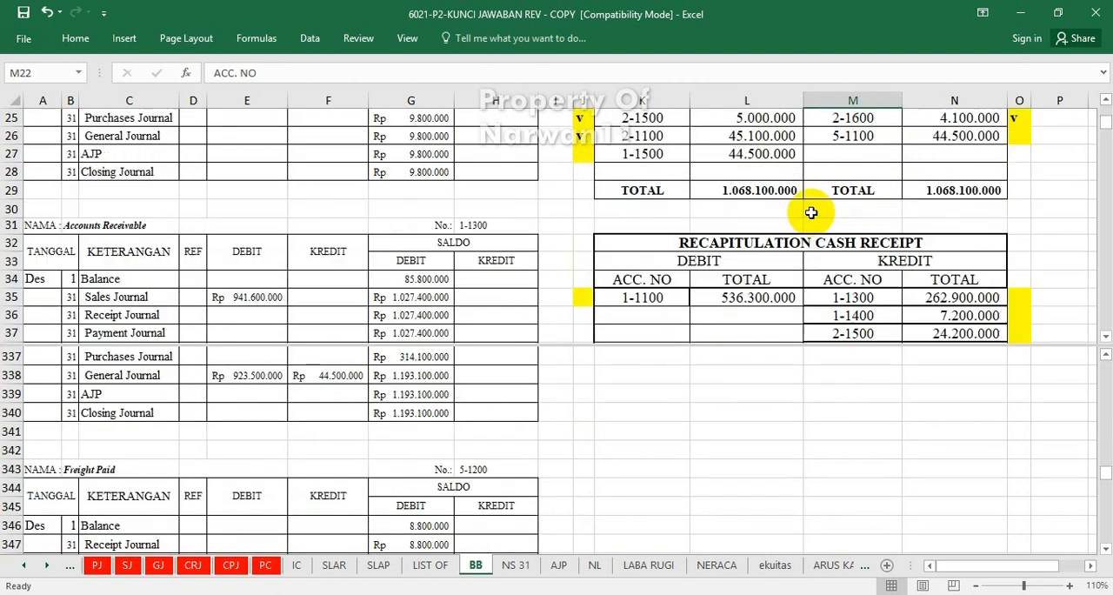
scroll(810, 212, down, 1)
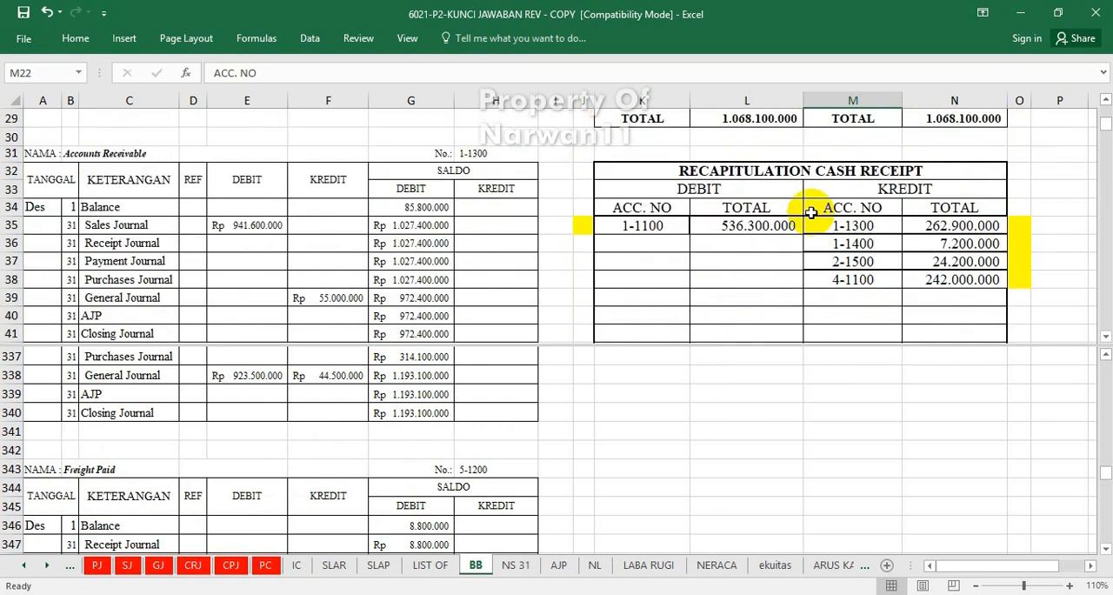
scroll(810, 212, down, 2)
scroll(810, 212, up, 2)
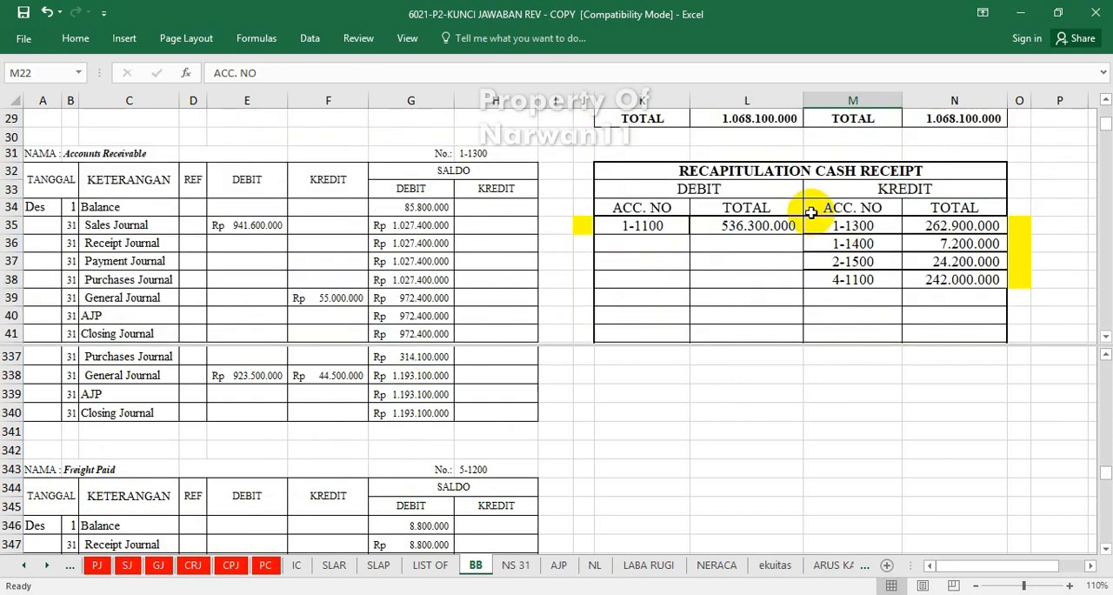
click(1062, 274)
key(Down)
key(Down)
key(Down)
key(Down)
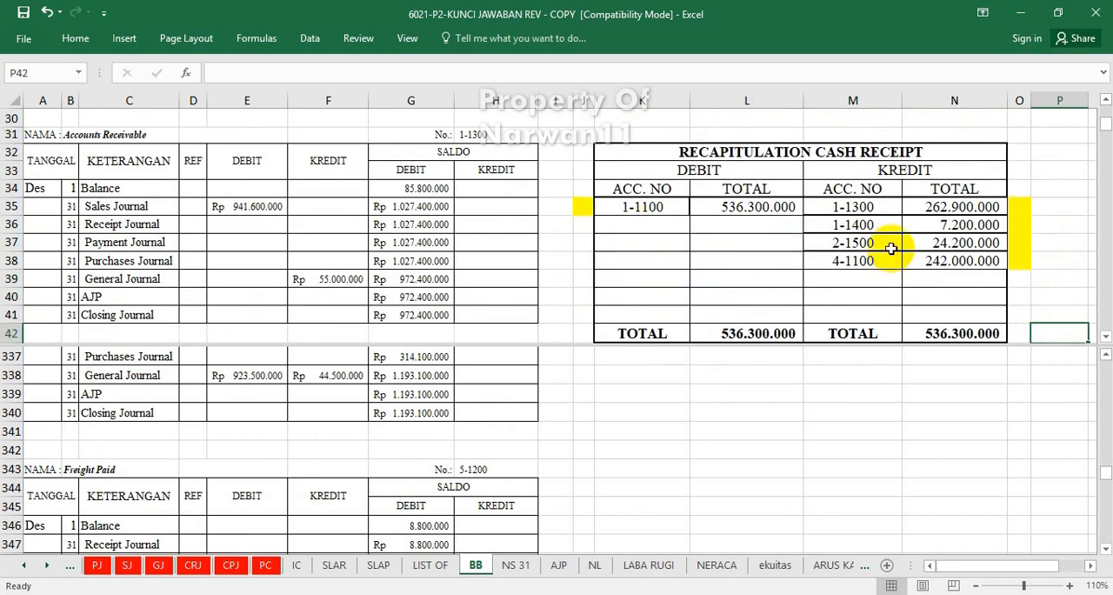
click(886, 152)
Mark the credit for account 5-1100 in the general journal recapitulation as posted by entering "v" in cell O26.
scroll(891, 148, up, 3)
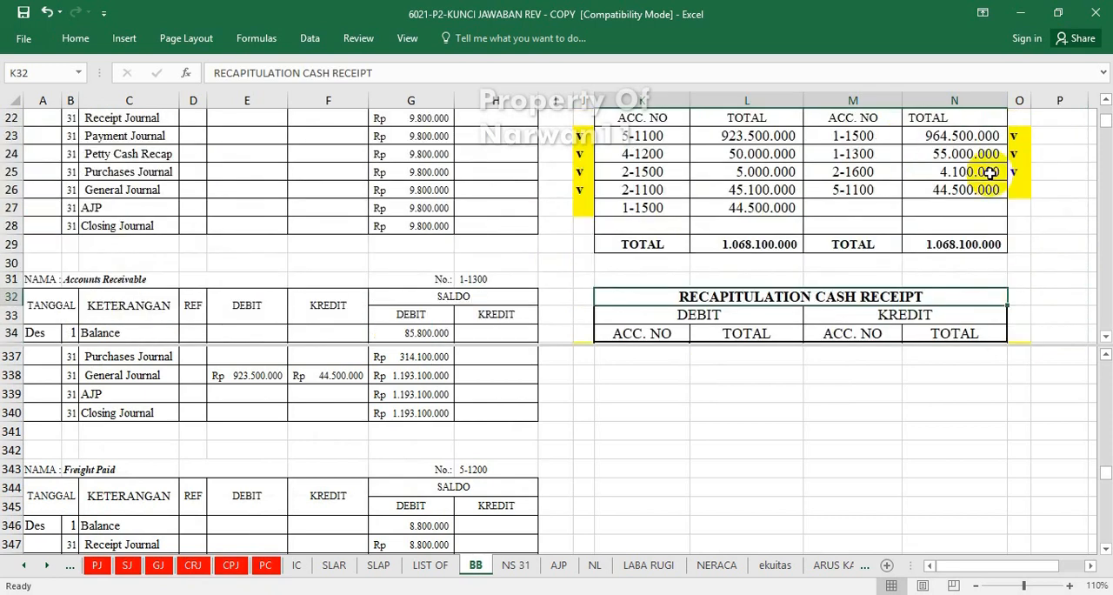
click(1020, 191)
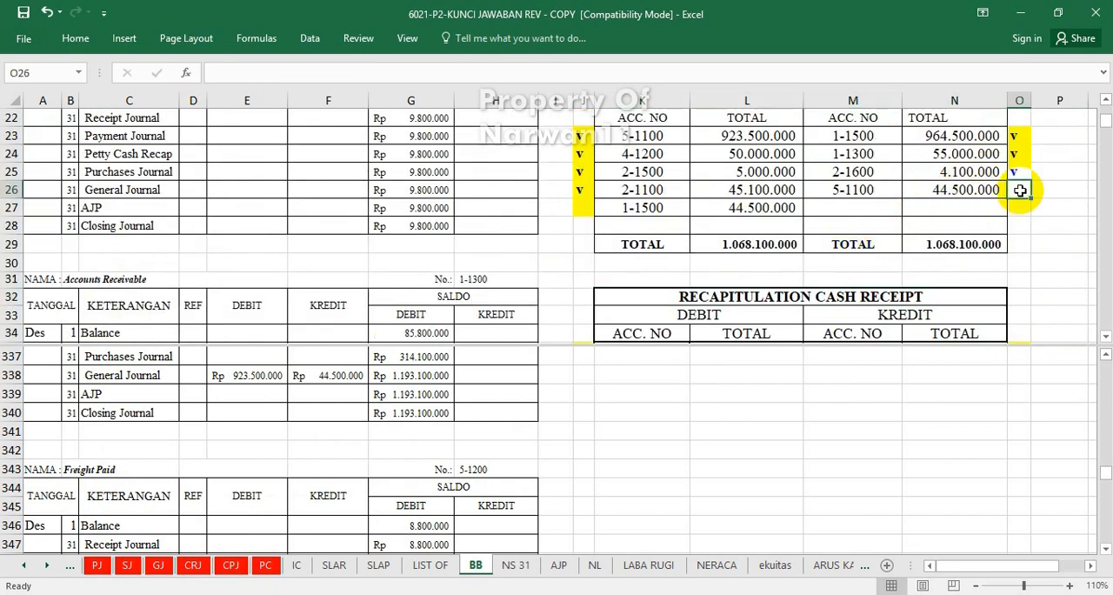
click(830, 280)
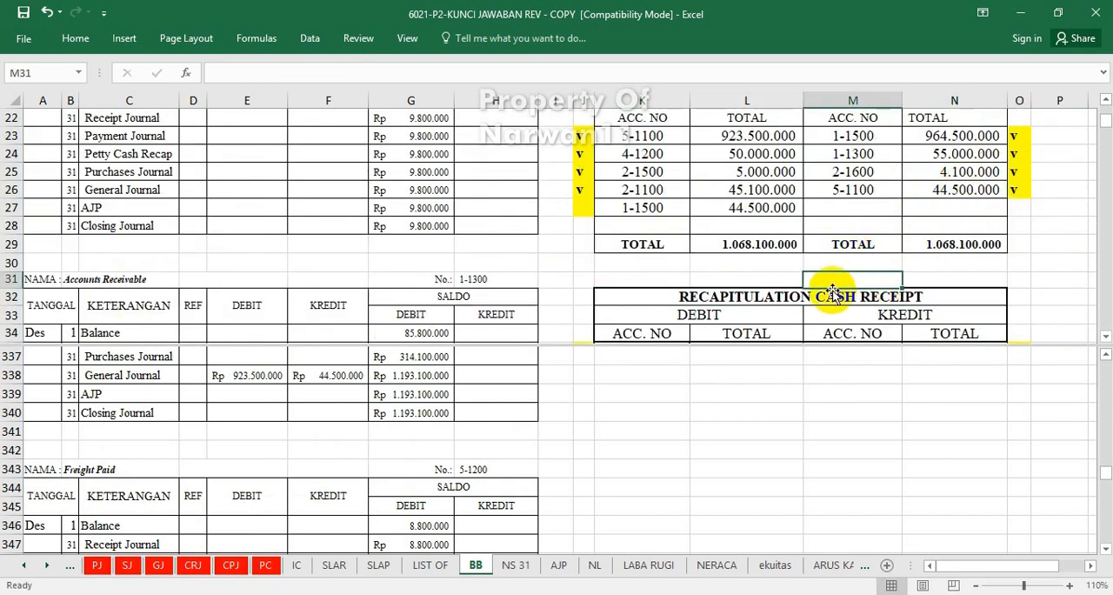
Post account 1-1100's cash receipt recapitulation debit to the Cash In Bank ledger's Receipt Journal debit cell E9 with =L35.
scroll(828, 283, down, 2)
scroll(830, 280, down, 2)
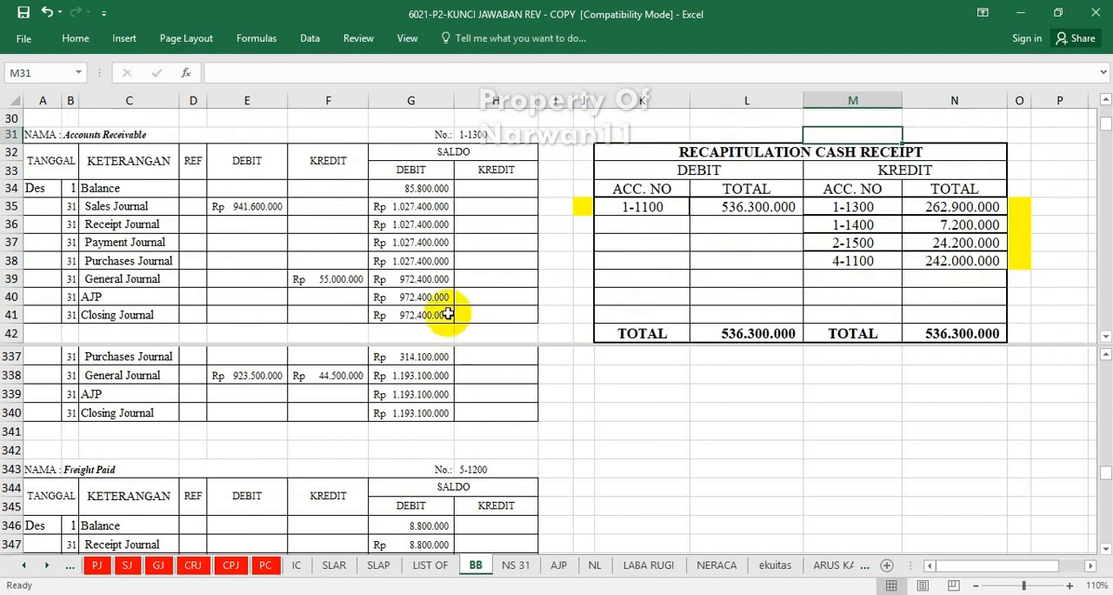
click(317, 275)
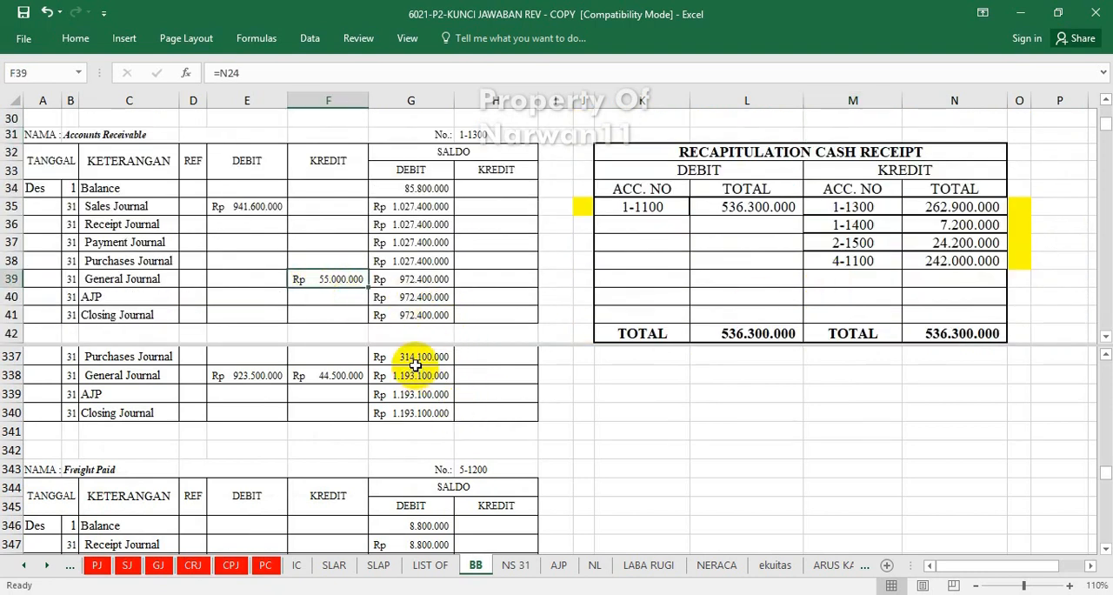
drag(1102, 471, 1104, 366)
scroll(453, 469, up, 7)
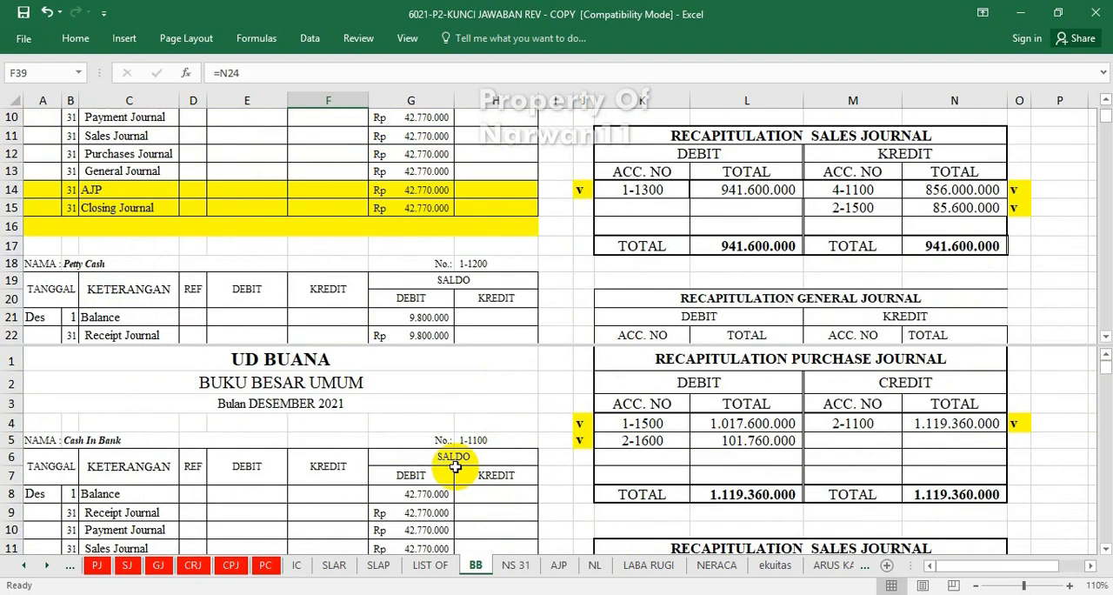
scroll(454, 470, down, 1)
scroll(454, 470, down, 5)
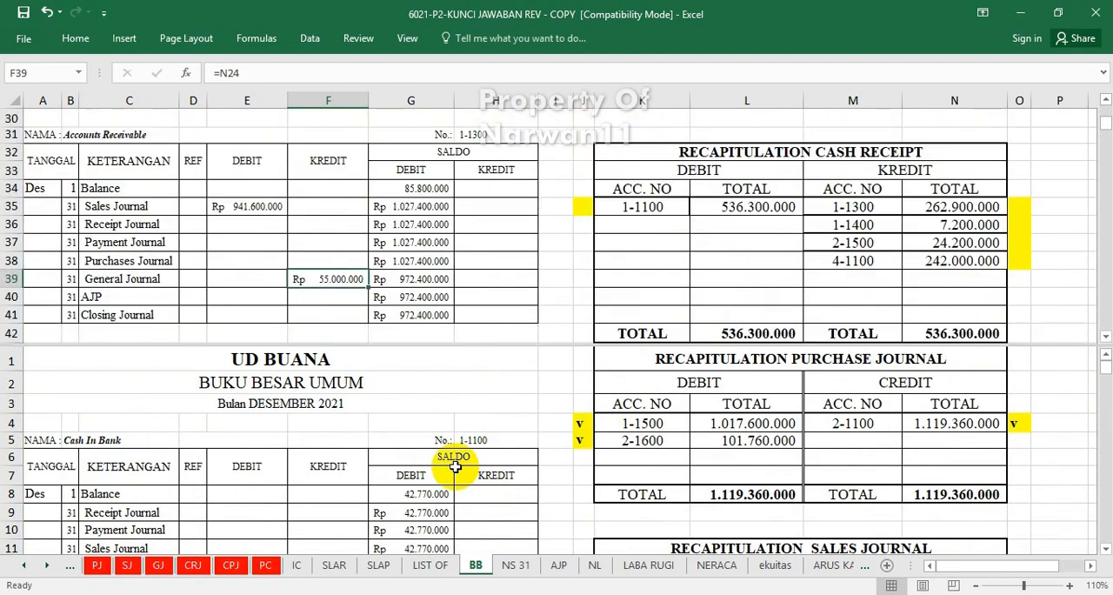
click(417, 487)
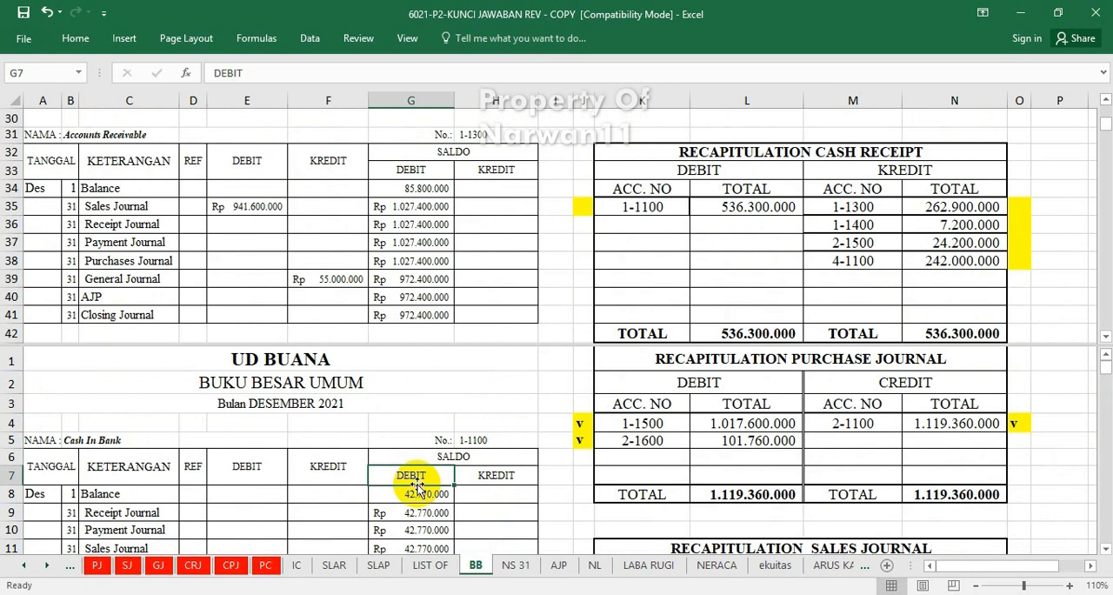
scroll(417, 488, down, 1)
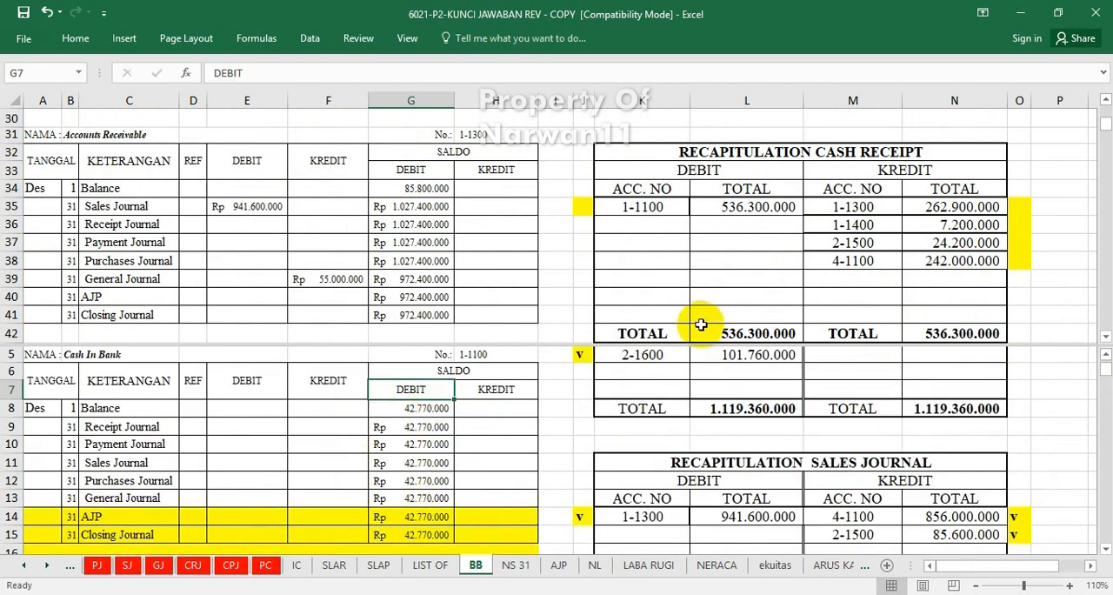
click(246, 427)
text(=)
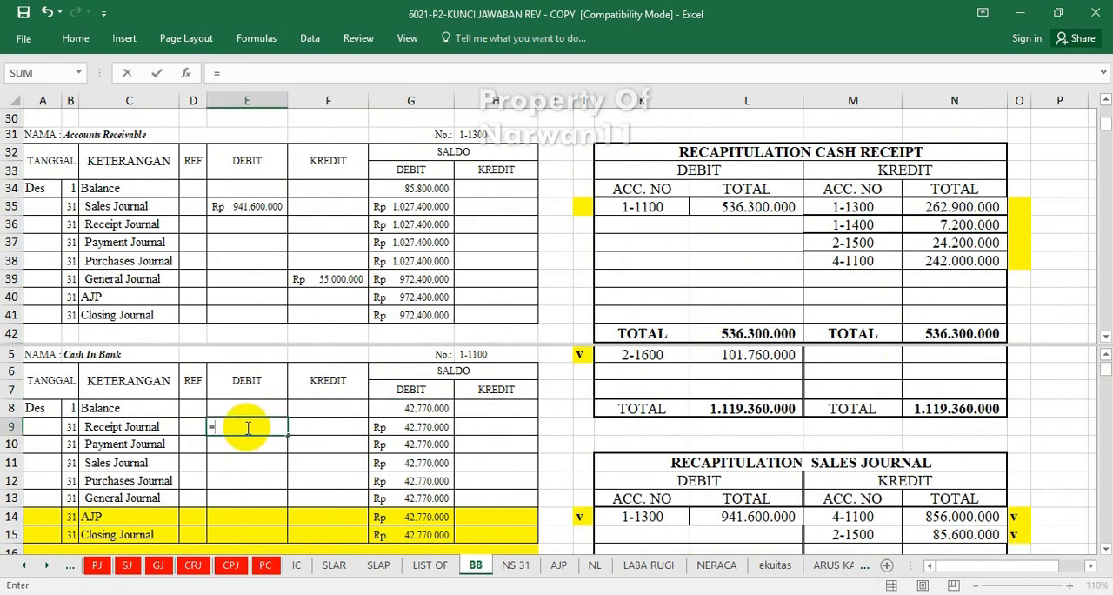
click(740, 208)
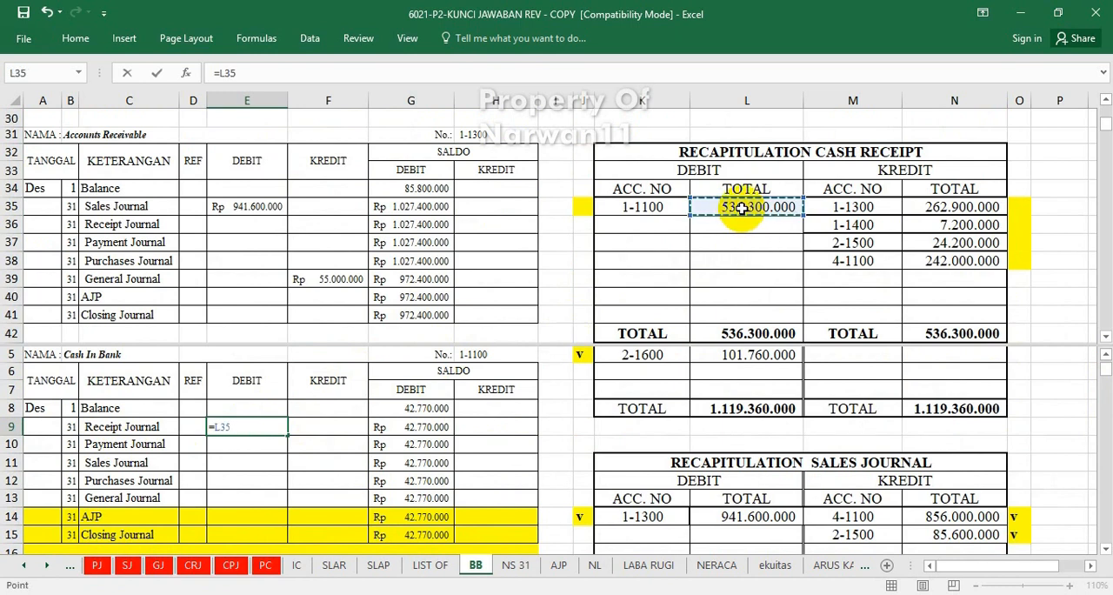
key(Return)
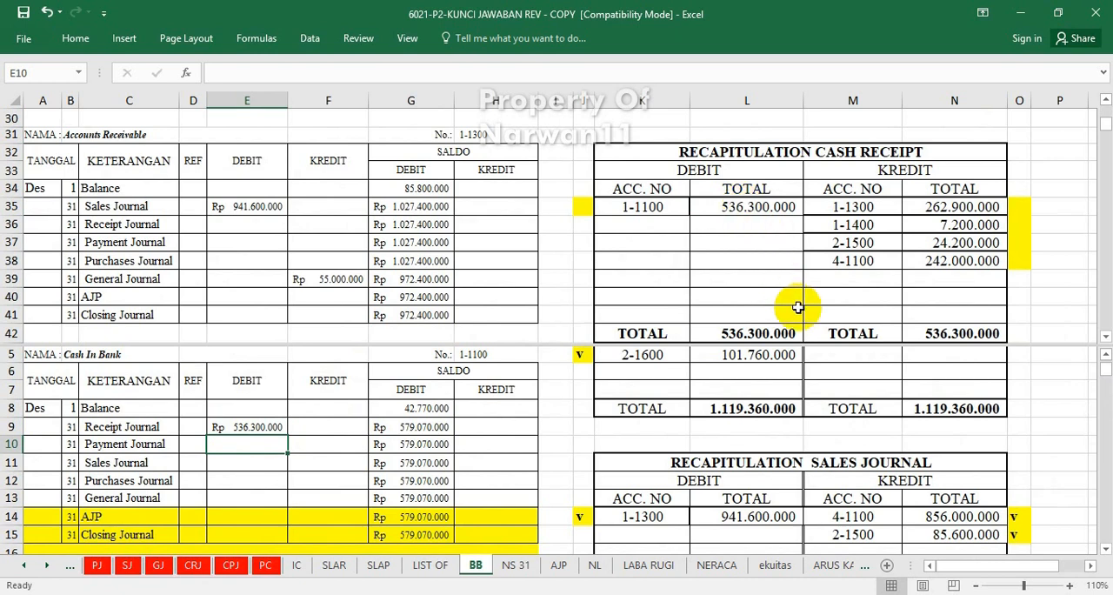
Mark the debit for account 1-1100 in the cash receipt recapitulation as posted by entering "v" in cell J35.
click(583, 206)
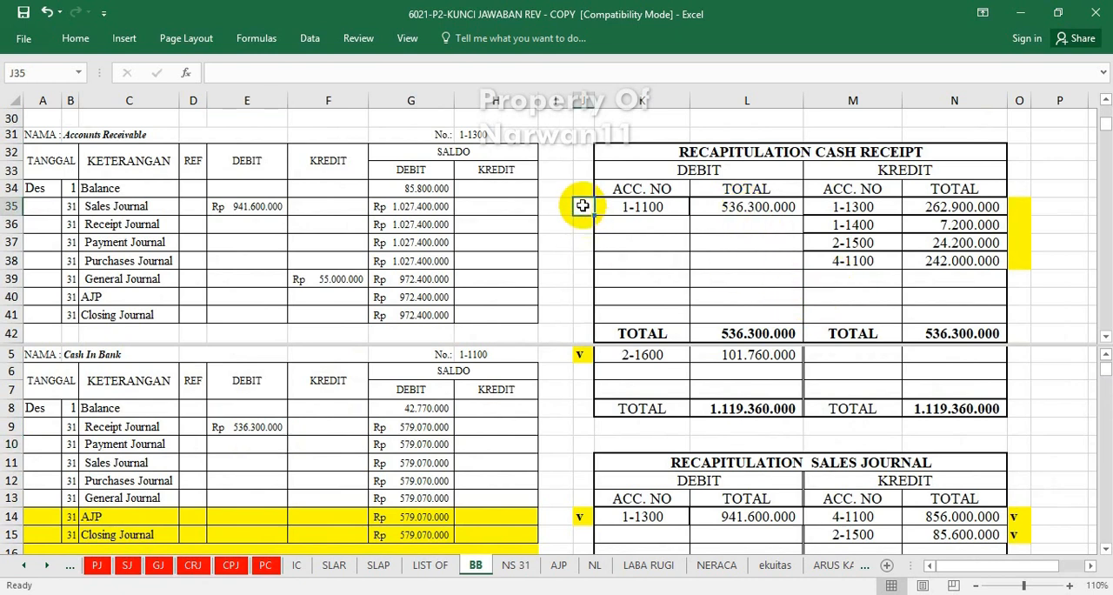
text(v)
click(628, 285)
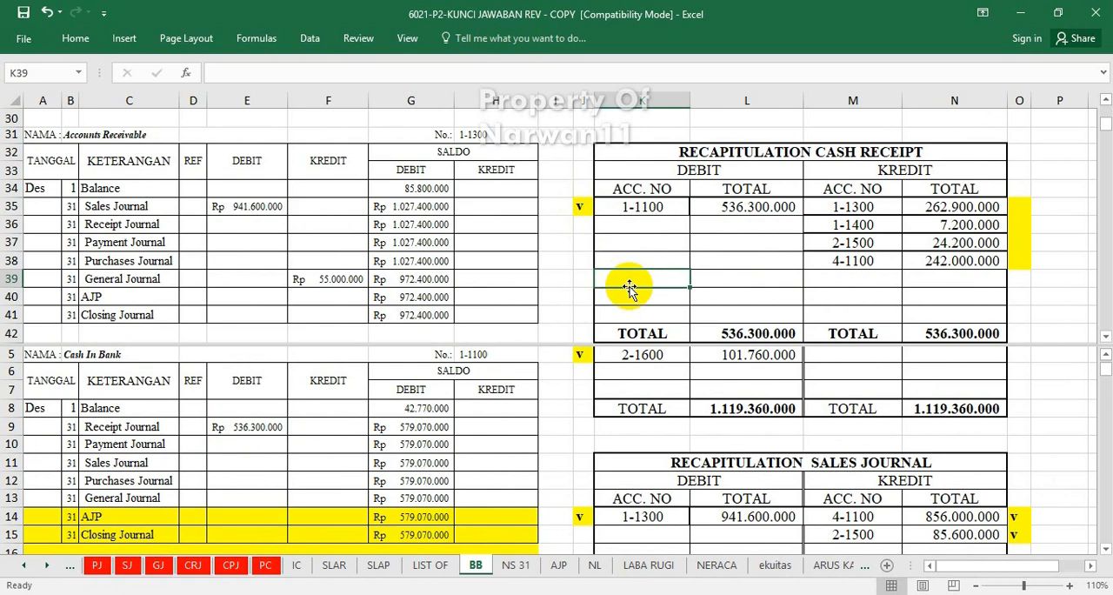
click(797, 295)
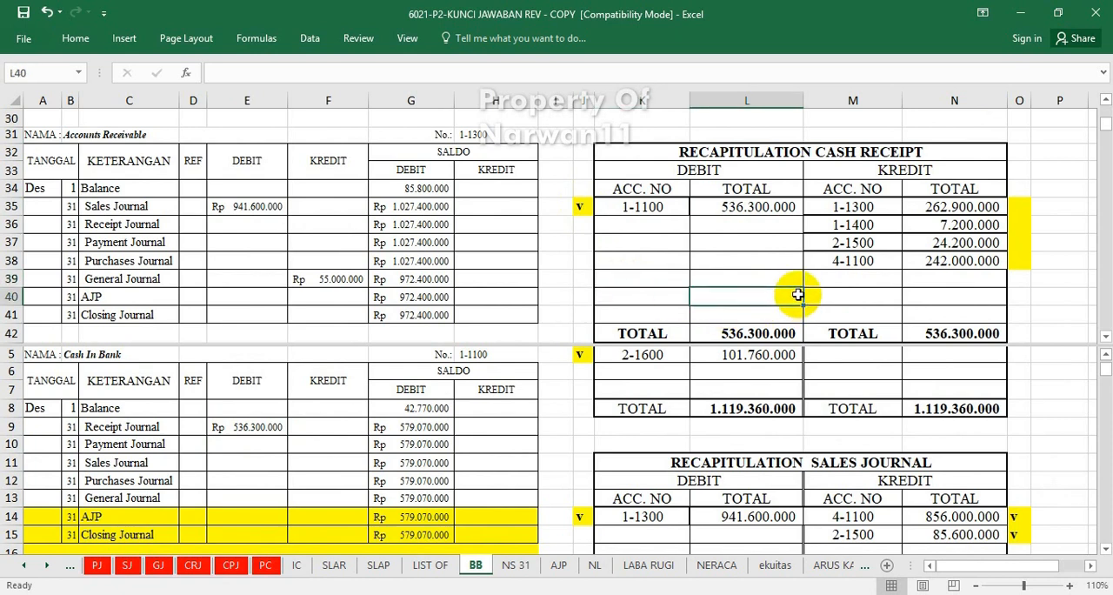
Post account 1-1300's cash receipt recapitulation credit to the Accounts Receivable ledger's Receipt Journal credit cell F36 with =N35.
click(306, 444)
scroll(305, 443, down, 4)
scroll(305, 443, down, 4)
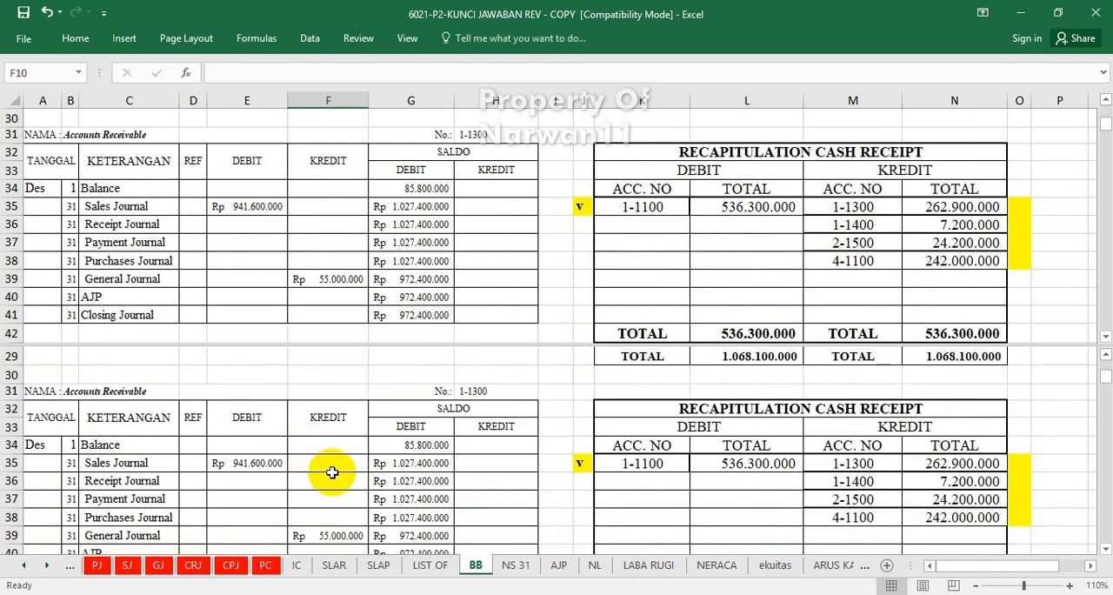
click(329, 482)
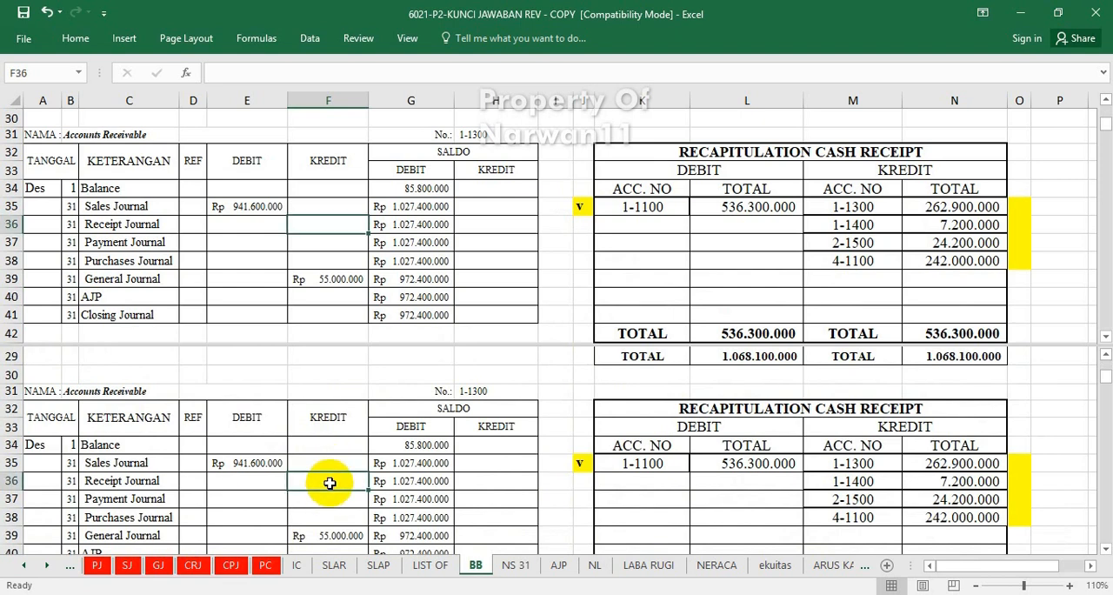
text(=)
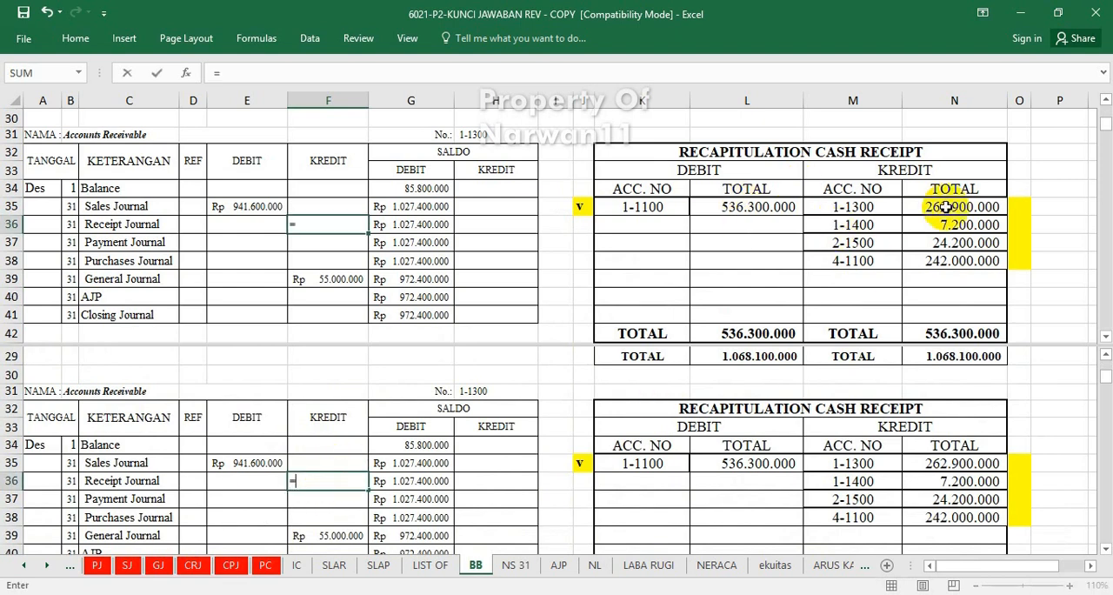
click(947, 209)
key(Return)
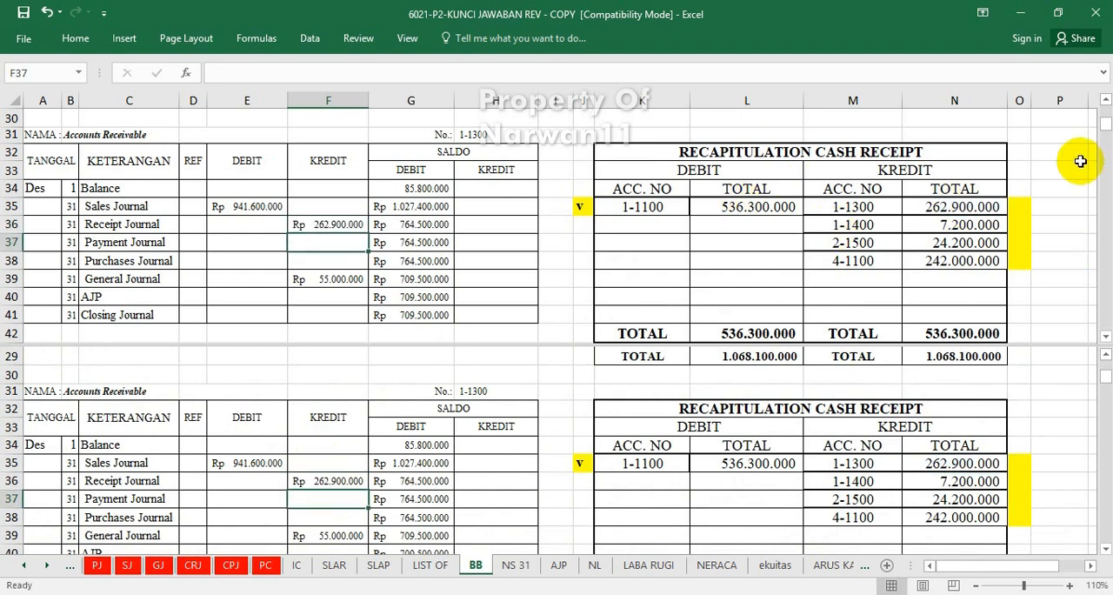
Mark the credit for account 1-1300 in the cash receipt recapitulation as posted by entering "v" in cell O35.
click(1026, 213)
text(v)
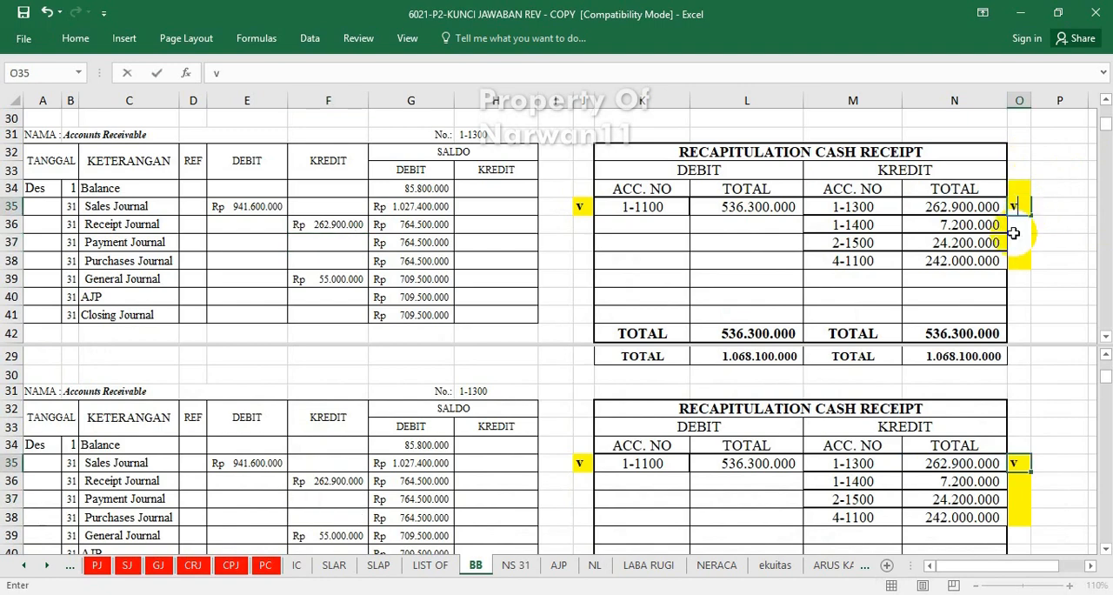
click(1011, 263)
click(435, 500)
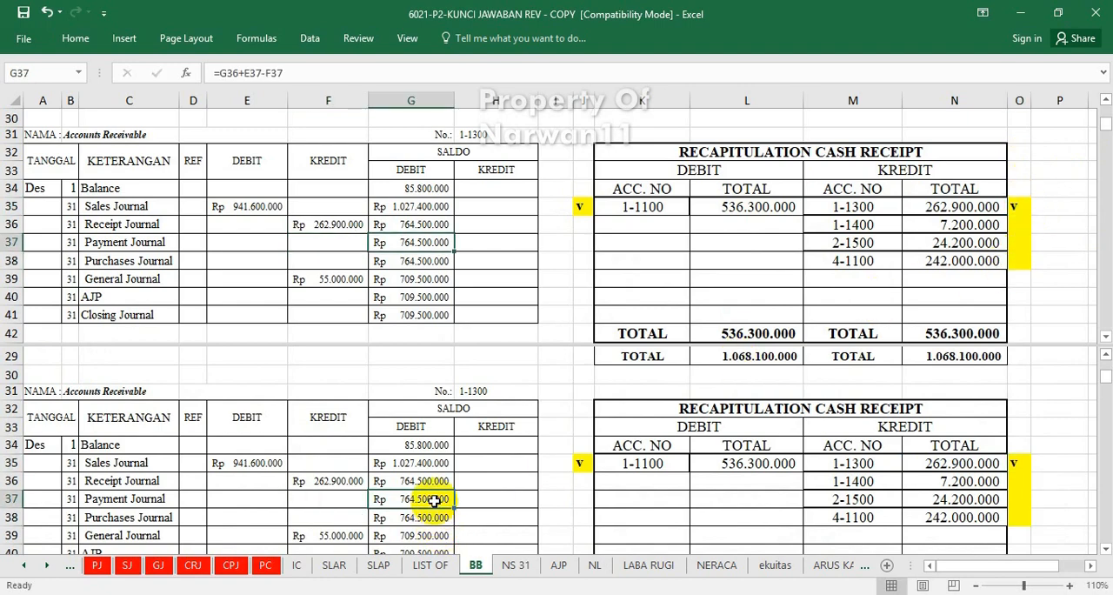
Post account 1-1400's cash receipt recapitulation credit to the Allowance for Doubtful Debt ledger's Receipt Journal credit cell F48 with =N36.
scroll(435, 499, down, 5)
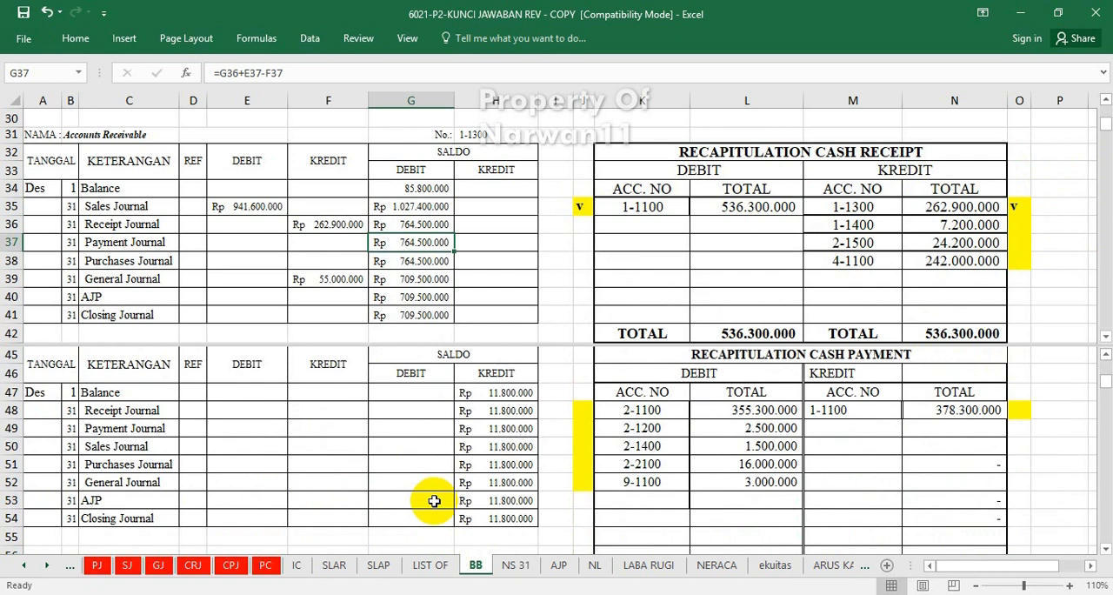
click(340, 408)
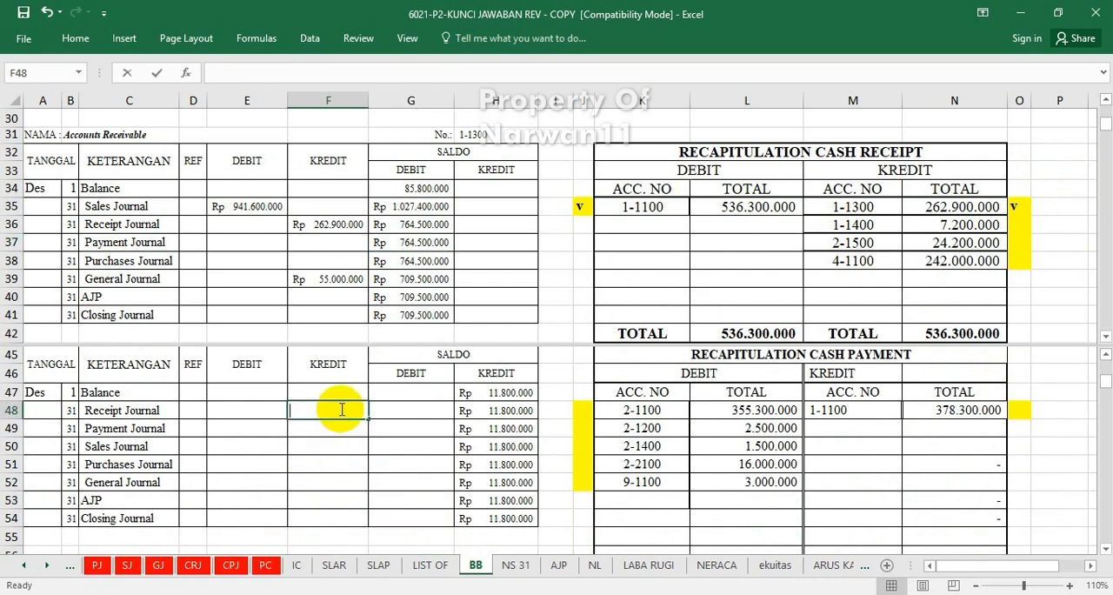
text(=)
click(935, 228)
key(ctrl+Return)
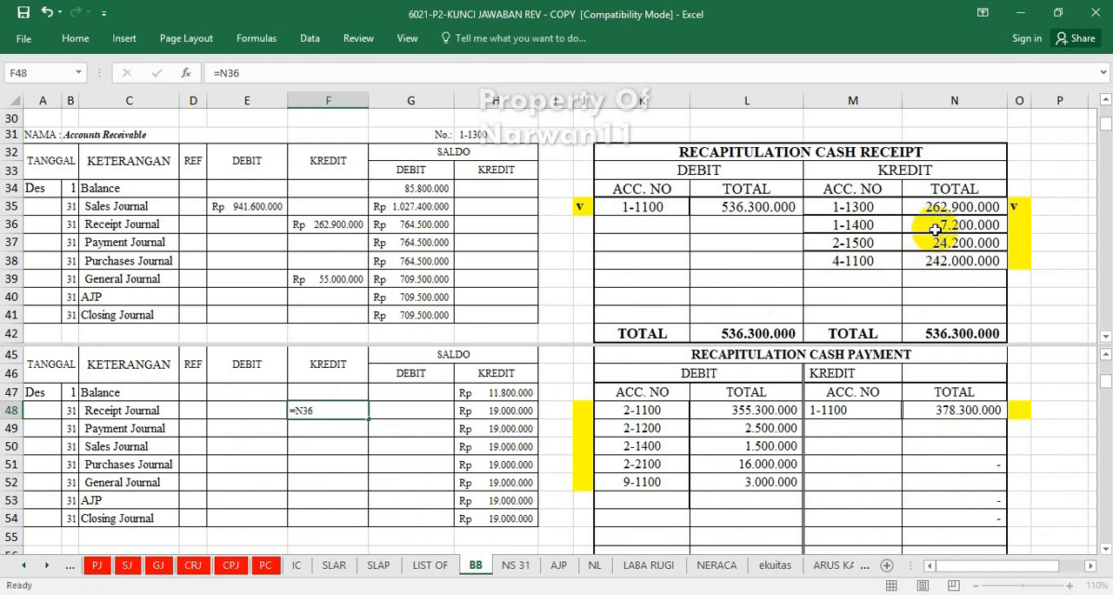
Mark the credit for account 1-1400 in the cash receipt recapitulation as posted by entering "v" in cell O36.
click(1019, 227)
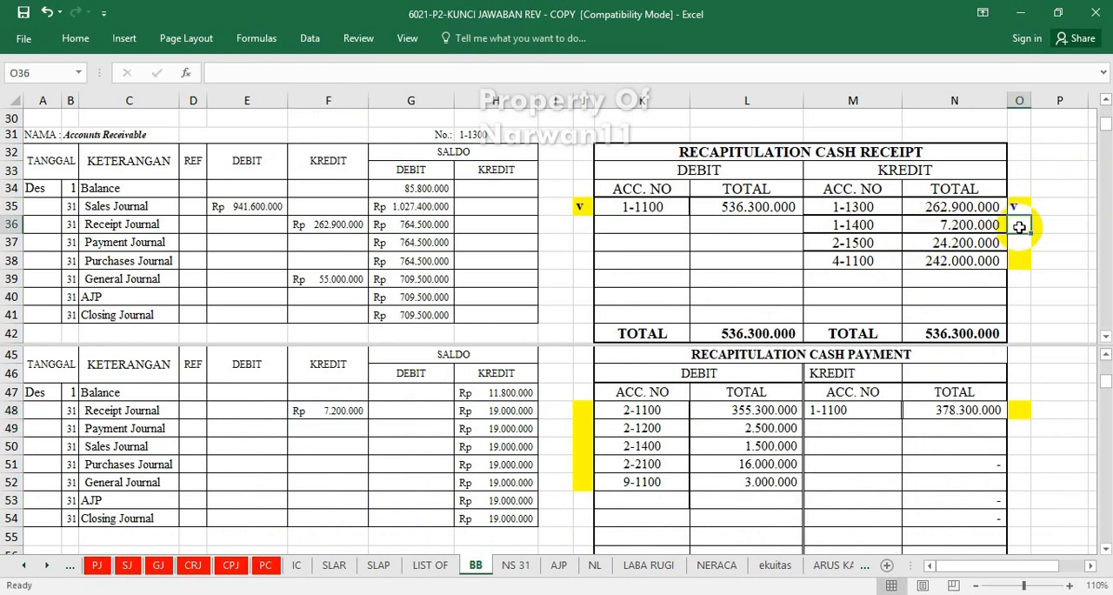
text(v)
click(953, 261)
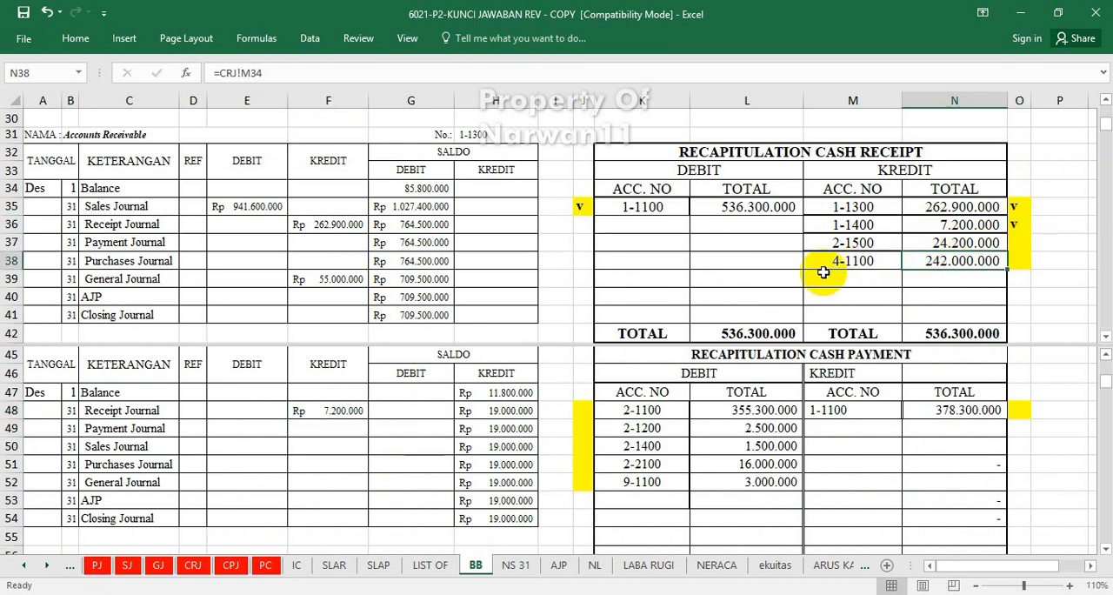
click(496, 428)
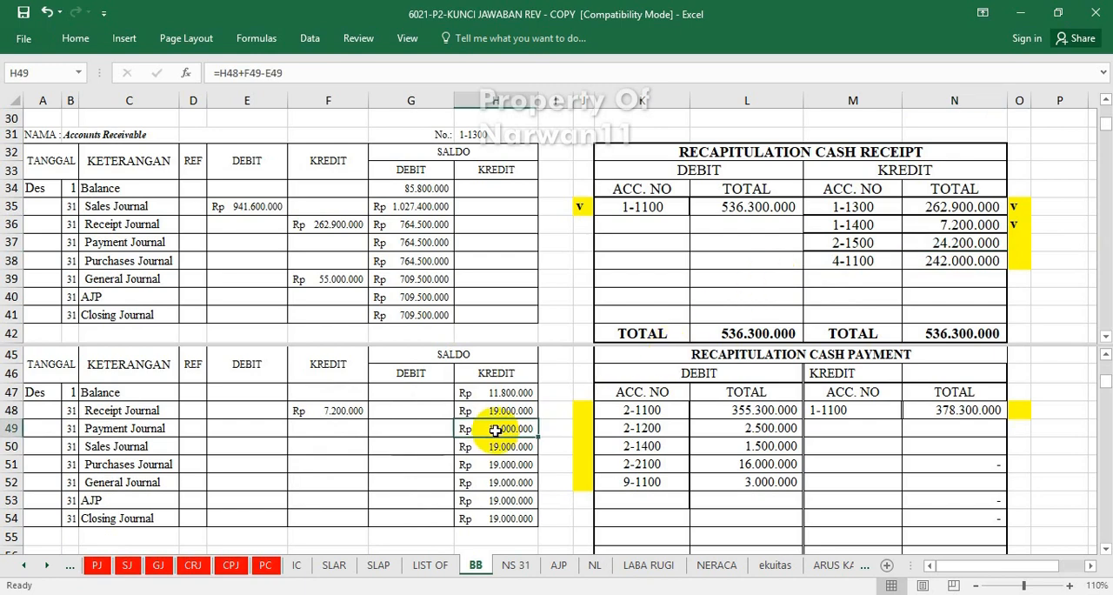
Post account 2-1500's cash receipt recapitulation credit to the PPN Outcome ledger's Receipt Journal credit cell F225 with =N37.
scroll(495, 429, down, 9)
scroll(494, 430, down, 8)
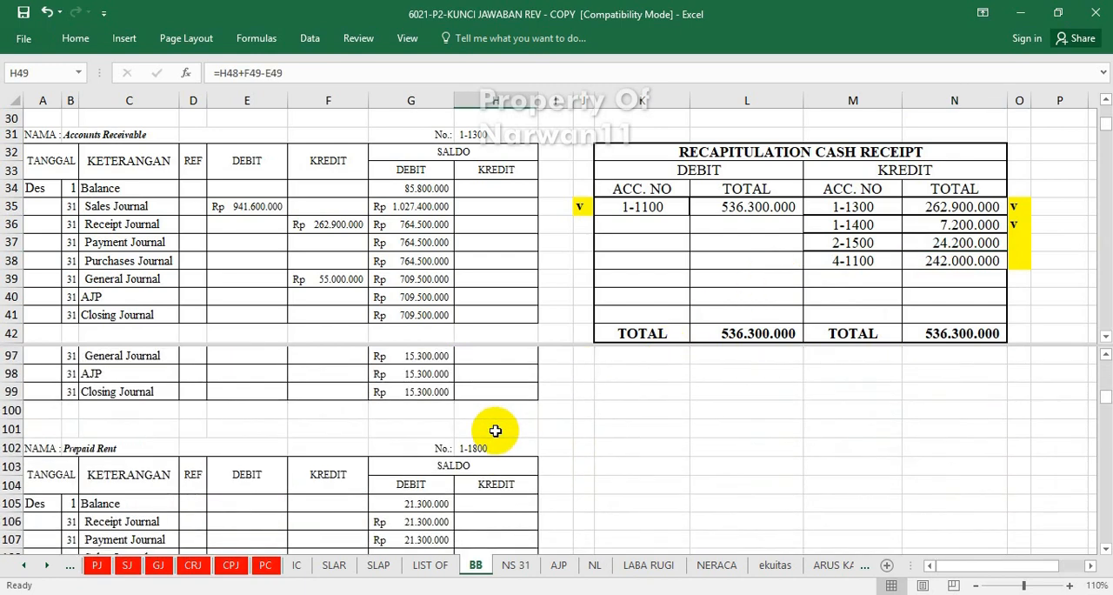
scroll(494, 430, down, 8)
scroll(494, 430, down, 13)
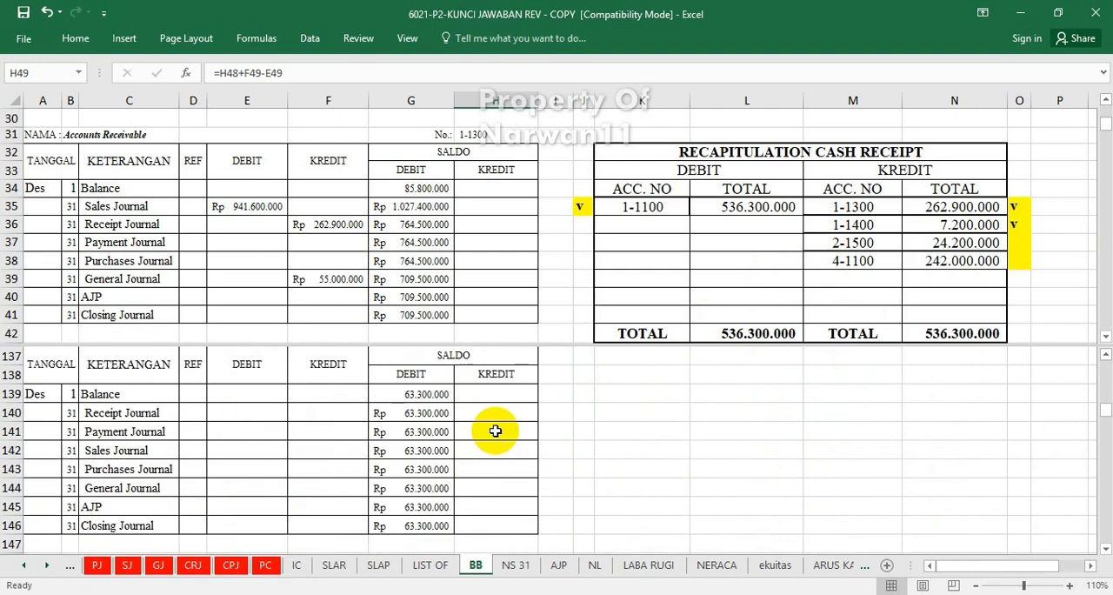
scroll(495, 430, down, 11)
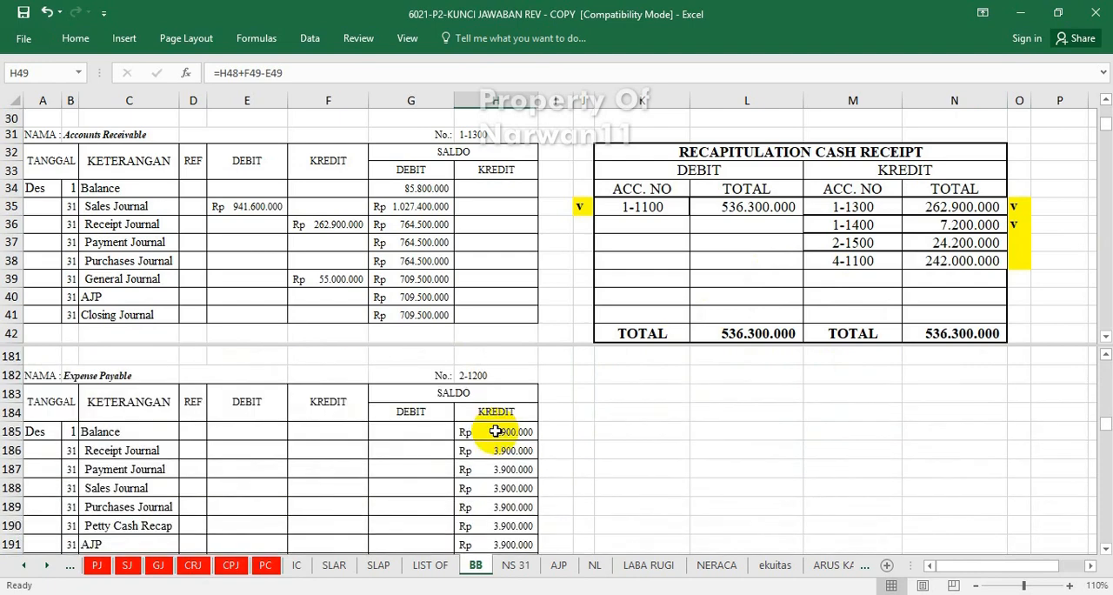
scroll(494, 430, down, 7)
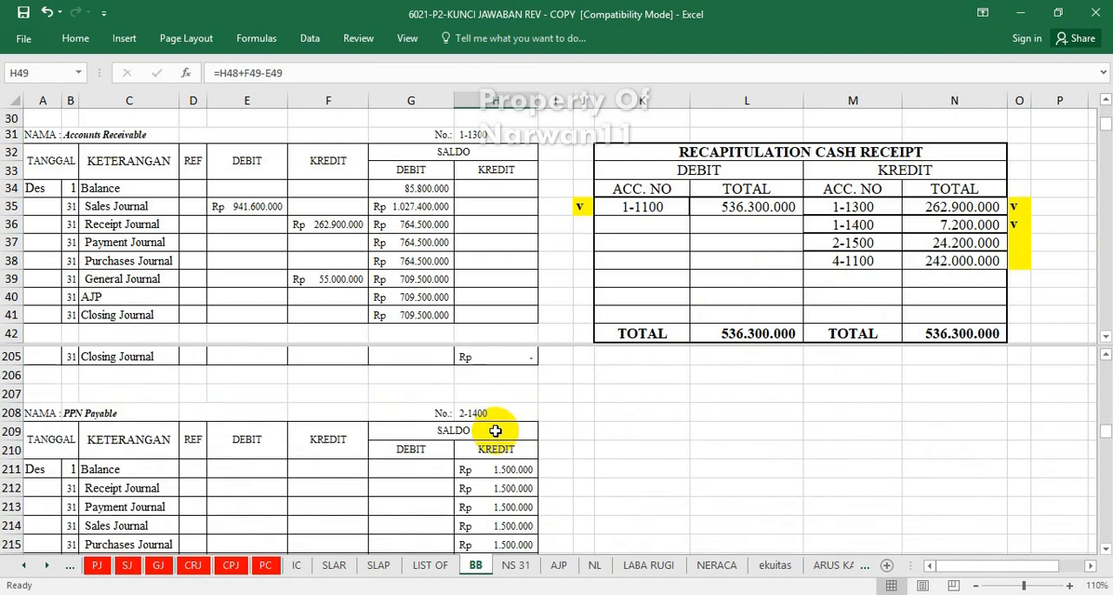
scroll(495, 430, down, 1)
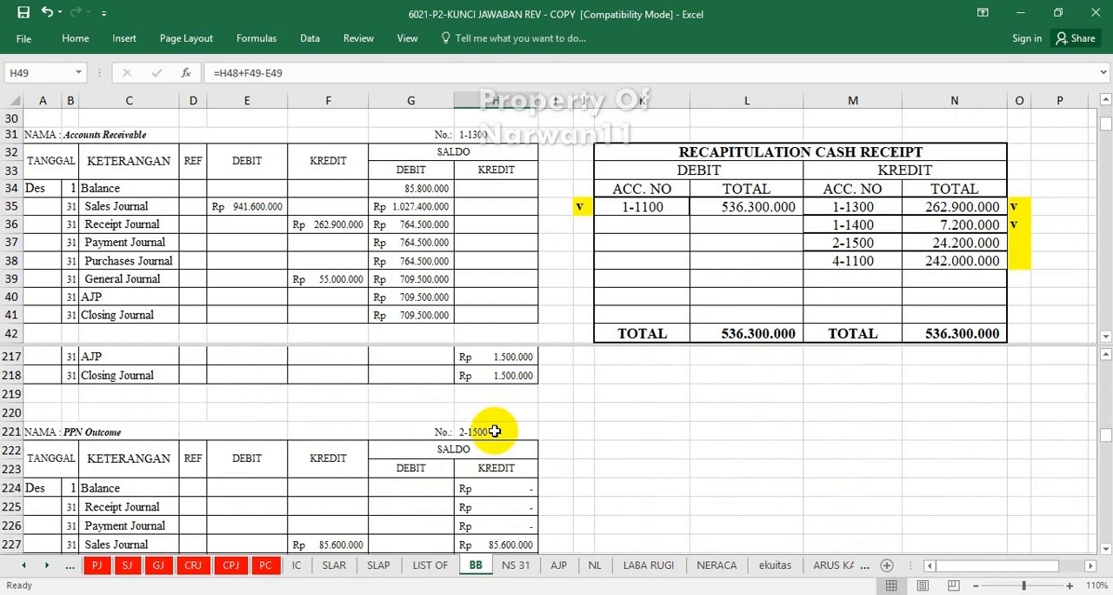
click(348, 509)
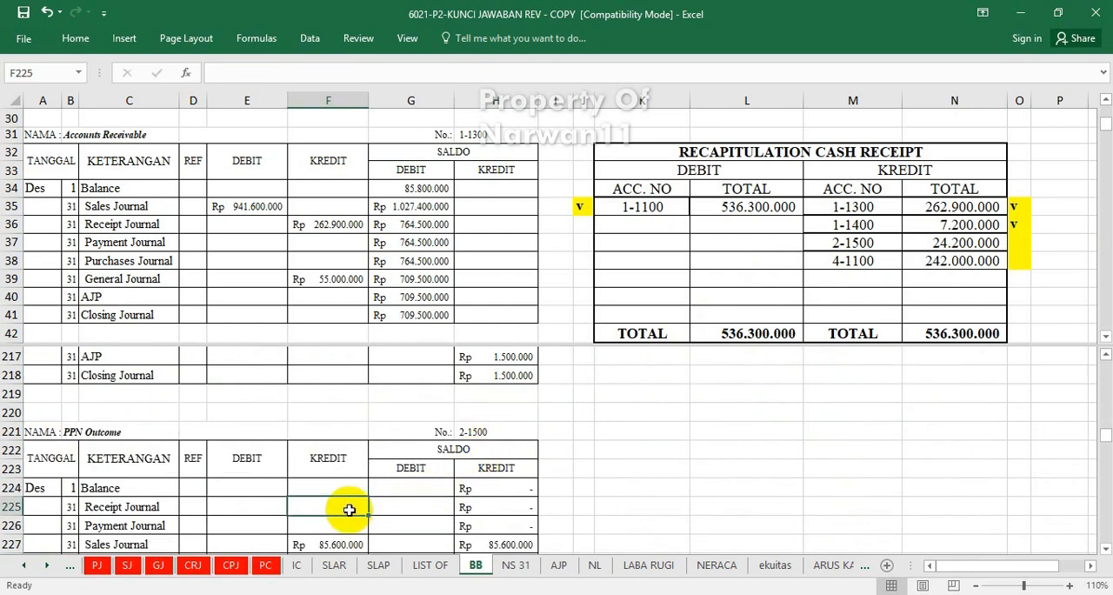
text(=)
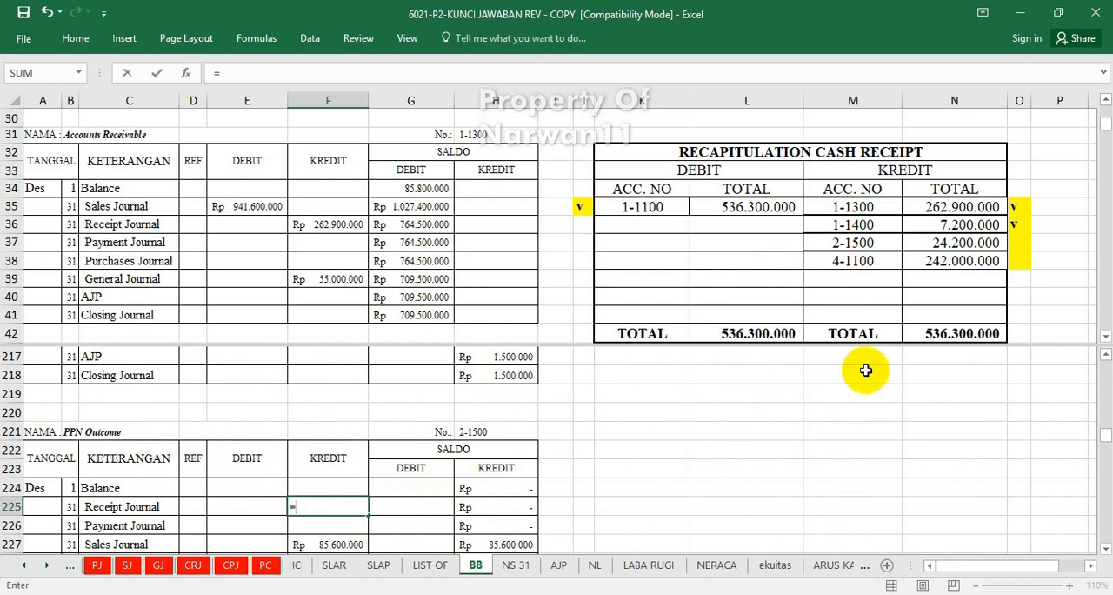
click(942, 243)
key(Return)
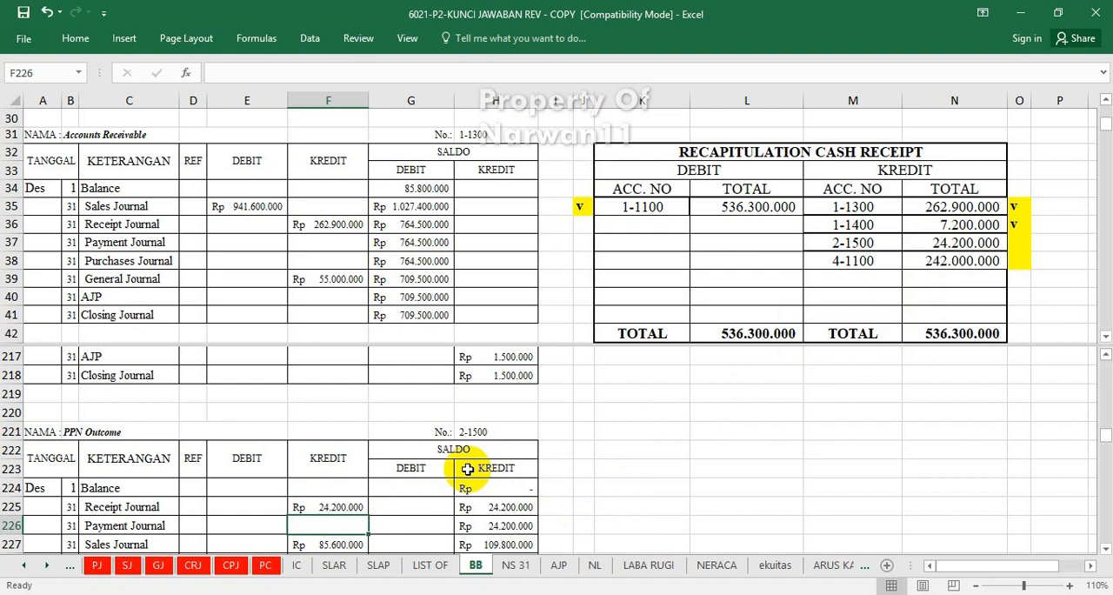
Mark the credit for account 2-1500 in the cash receipt recapitulation as posted by entering "v" in cell O37.
click(1016, 246)
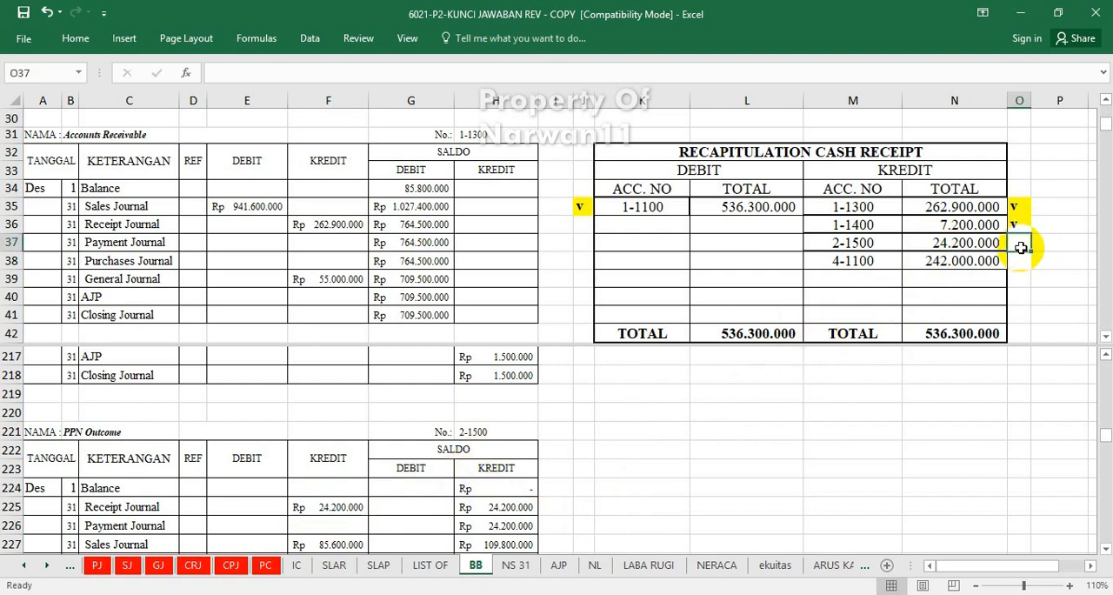
text(v)
click(460, 444)
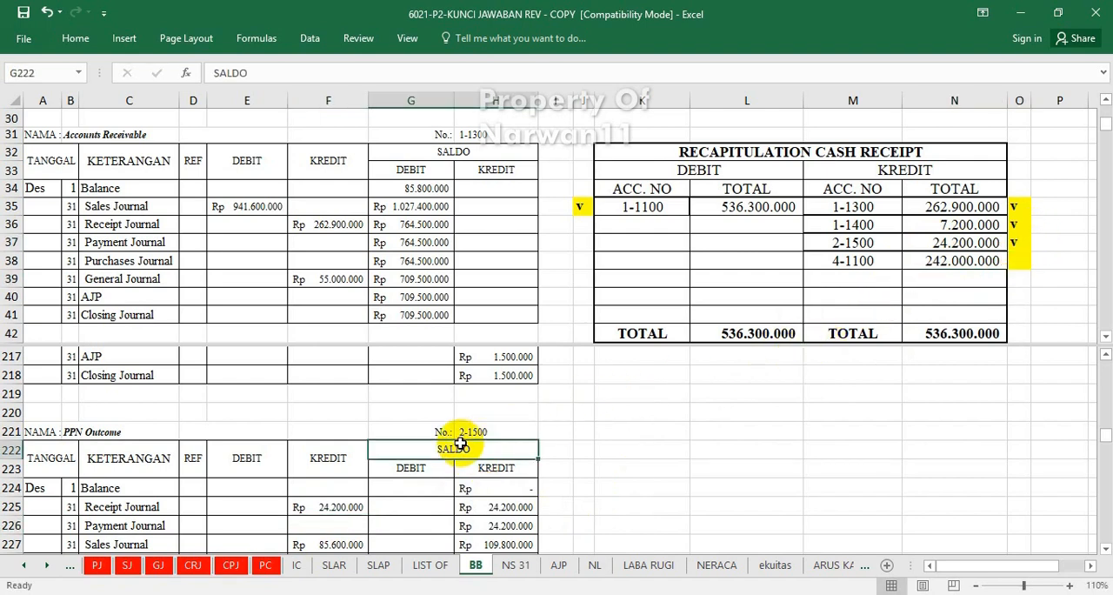
Post account 4-1100's cash receipt recapitulation credit to the Sales ledger's Receipt Journal credit cell F306 with =N38.
scroll(460, 444, down, 7)
scroll(460, 444, down, 10)
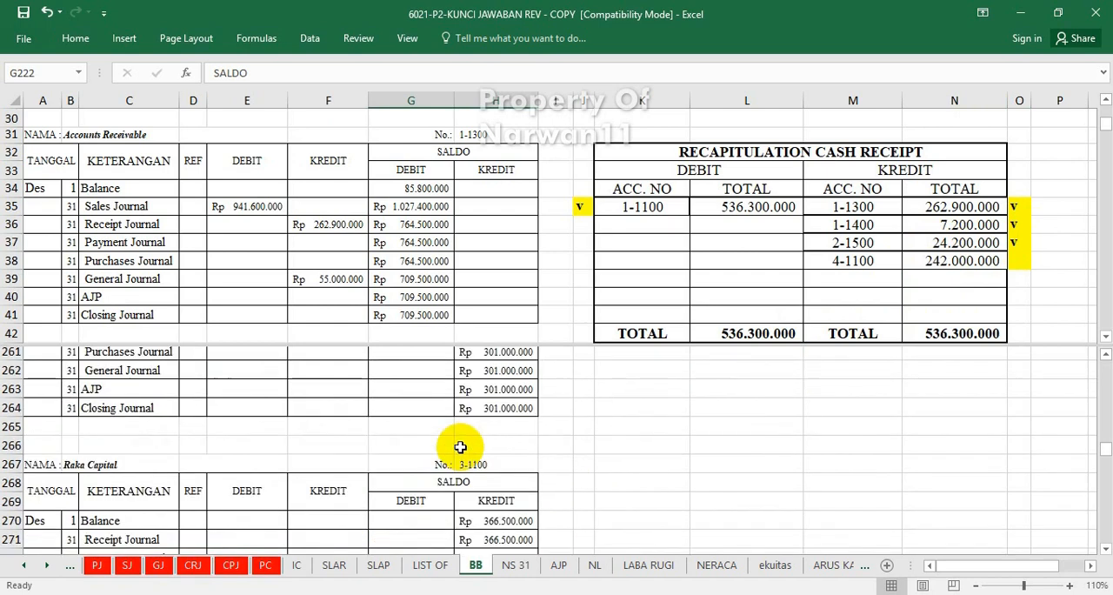
scroll(460, 447, up, 2)
scroll(460, 446, down, 12)
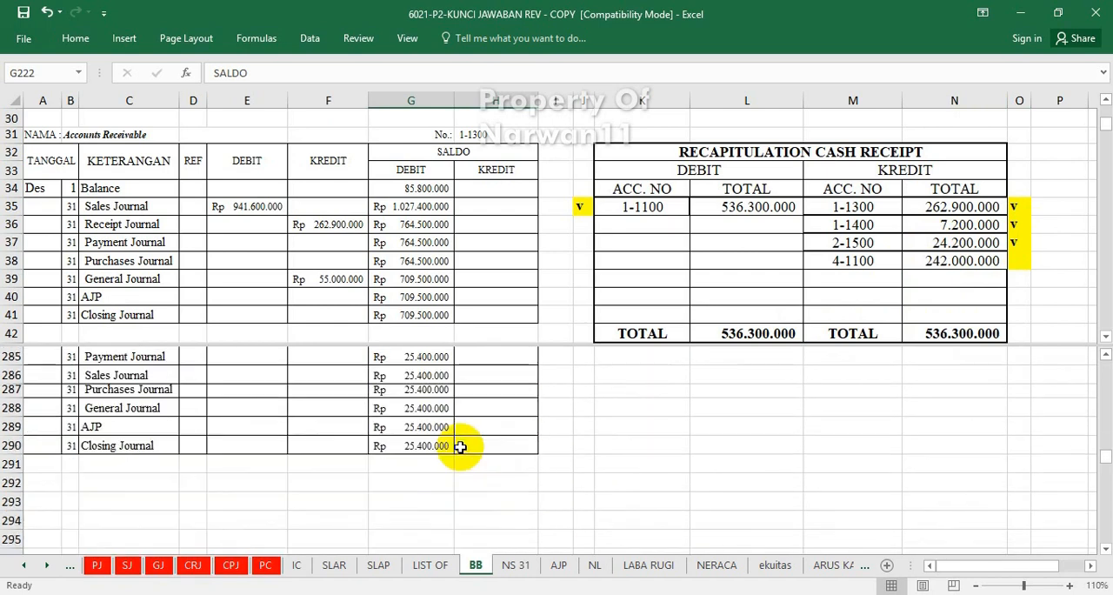
scroll(460, 447, down, 3)
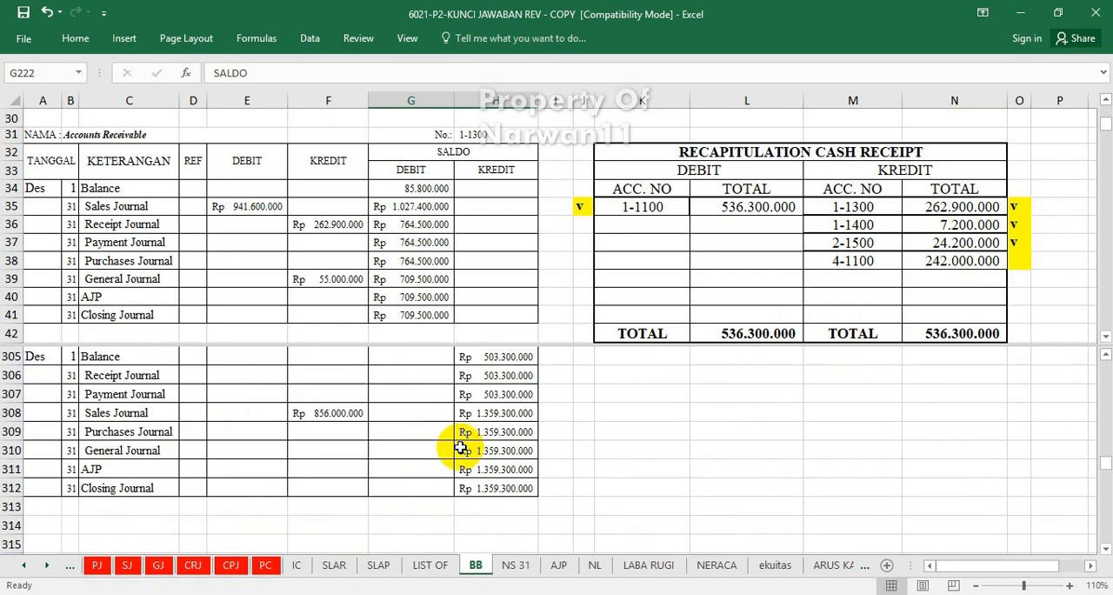
click(422, 374)
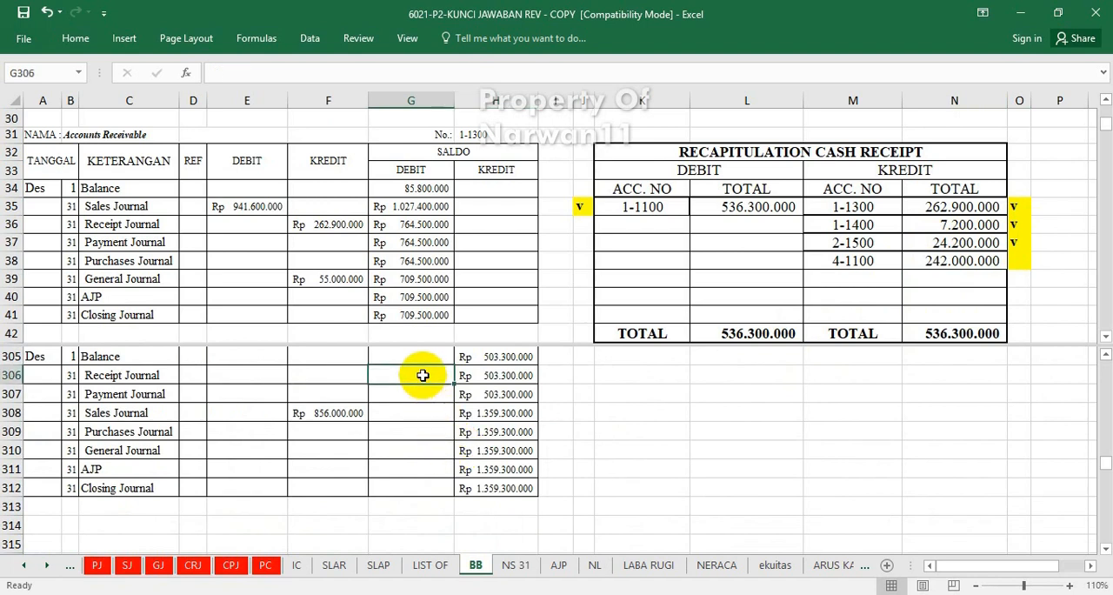
text(=)
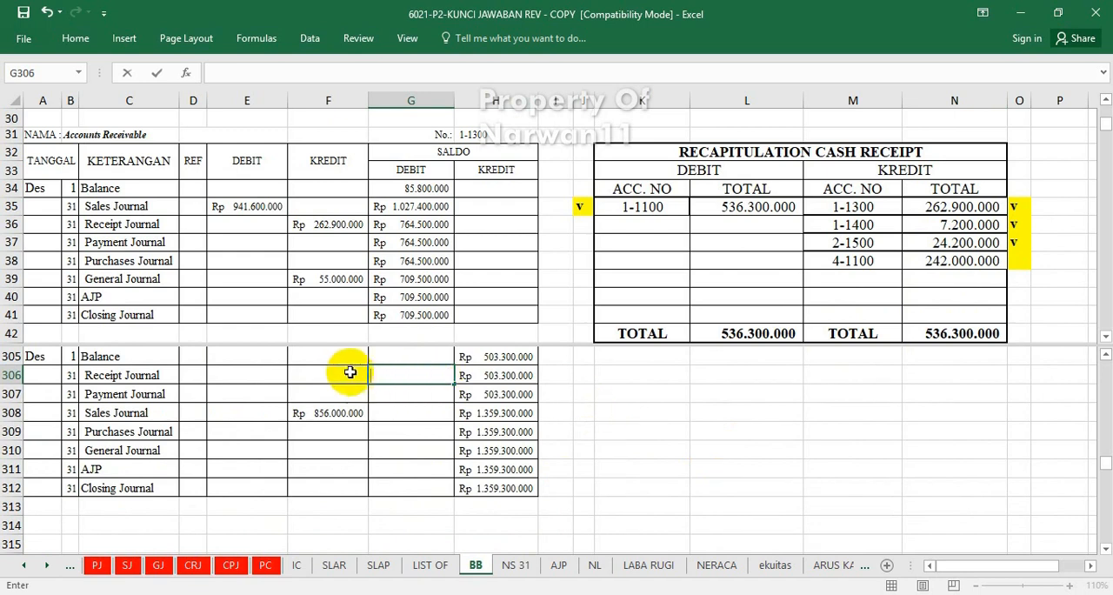
click(361, 372)
text(=)
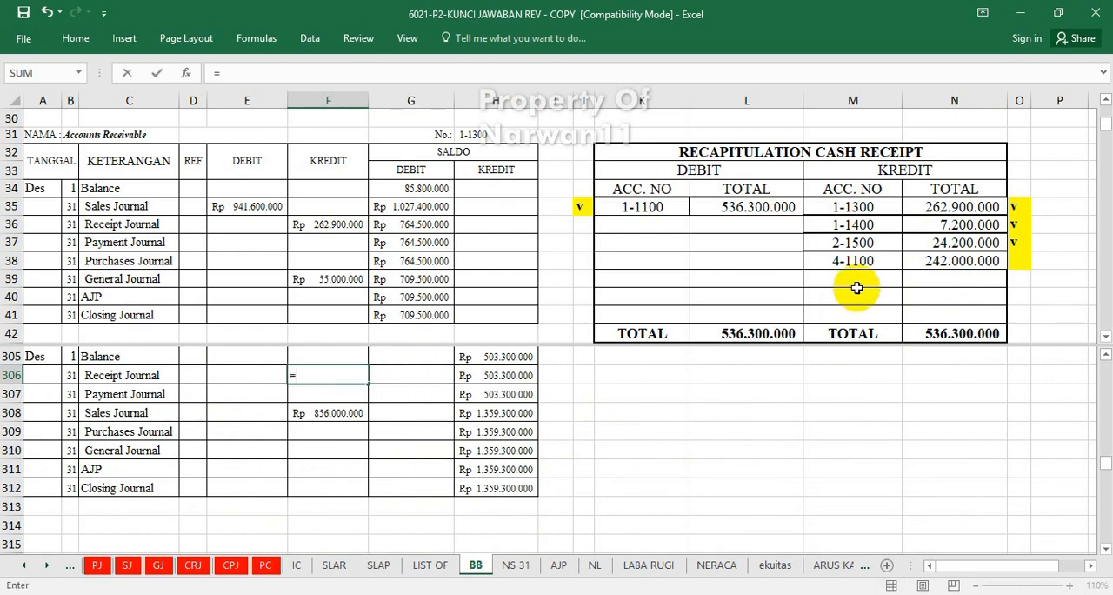
click(944, 261)
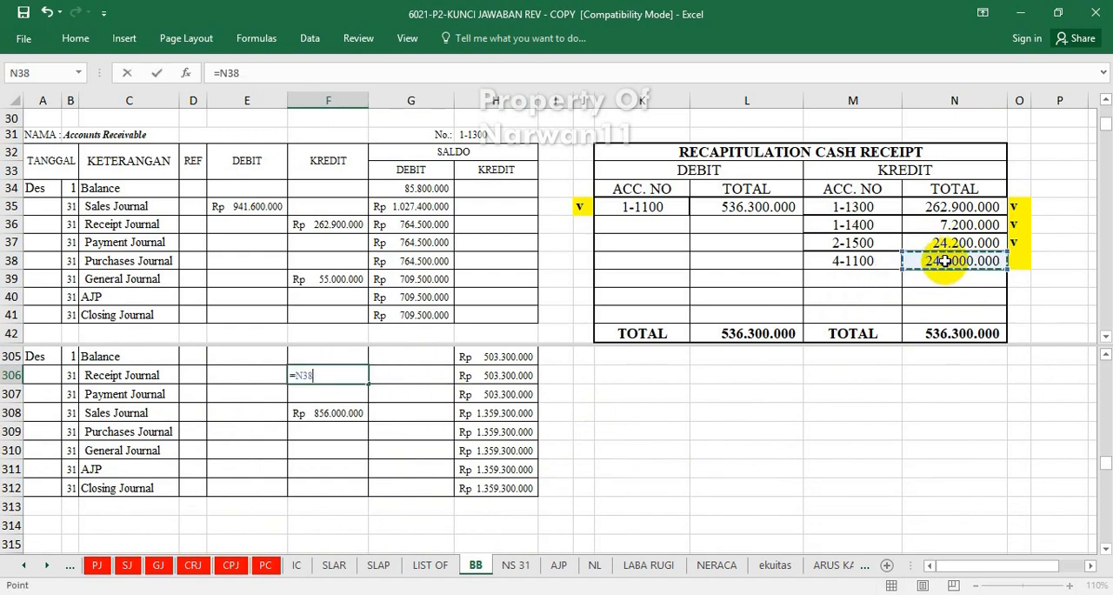
key(Return)
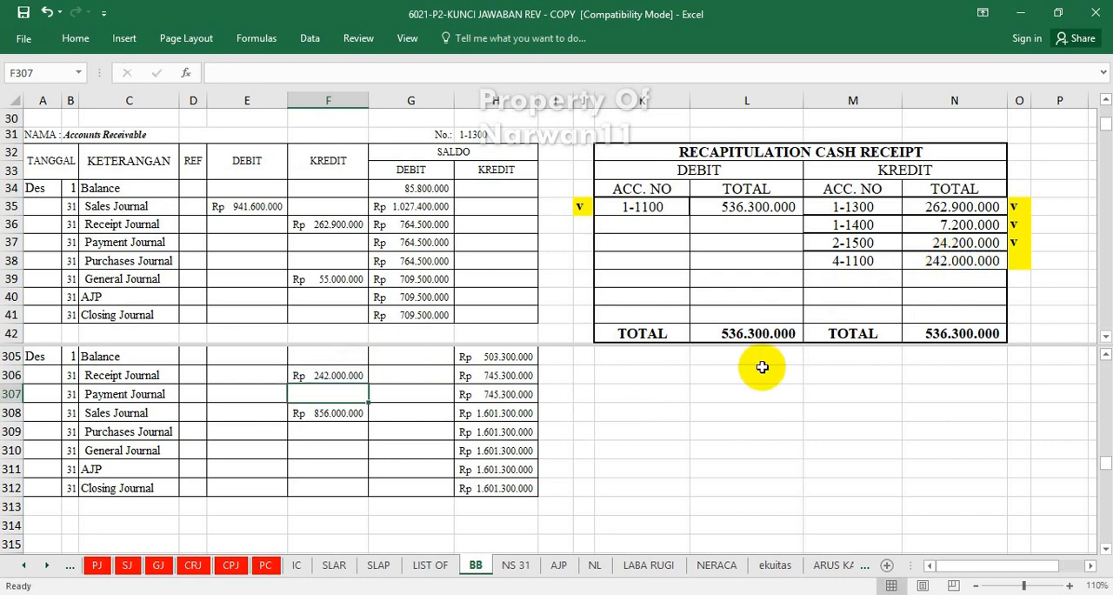
Mark the credit for account 4-1100 in the cash receipt recapitulation as posted by entering "v" in cell O38.
scroll(374, 429, up, 2)
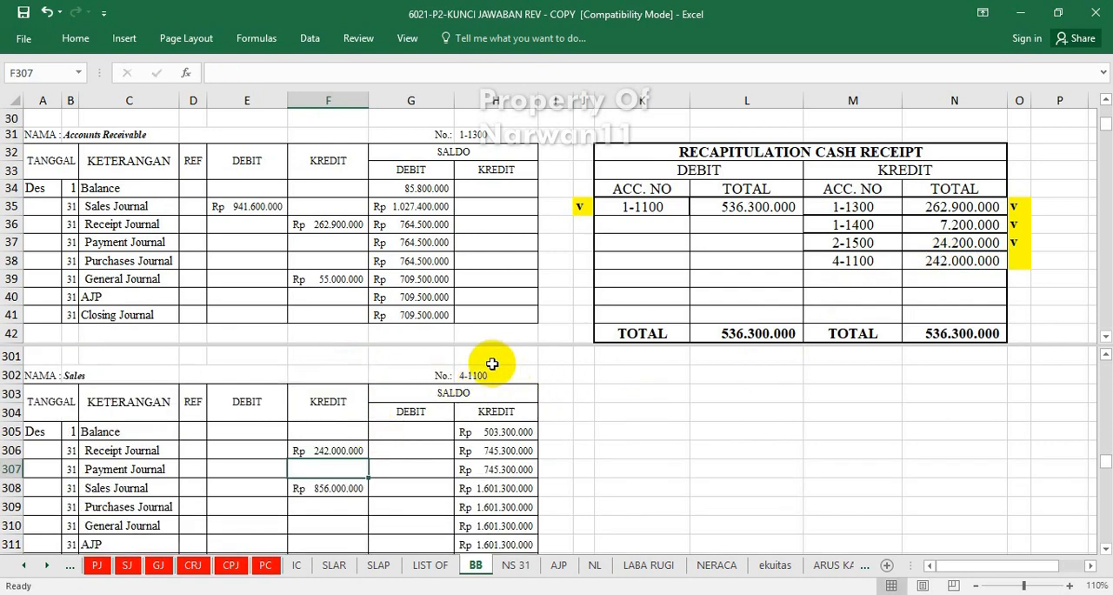
click(1020, 263)
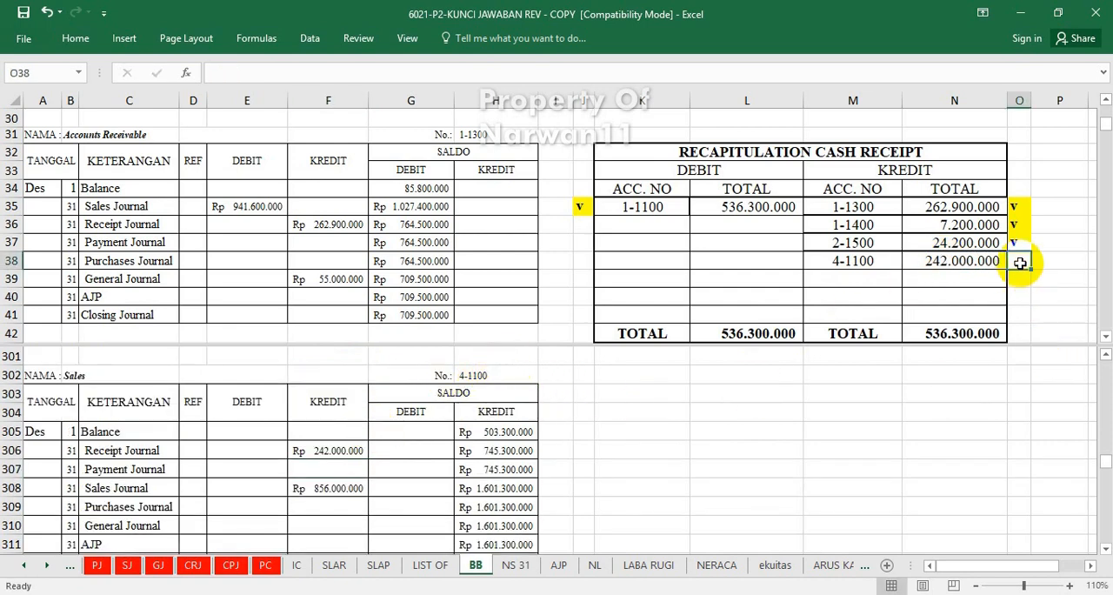
text(v)
click(837, 485)
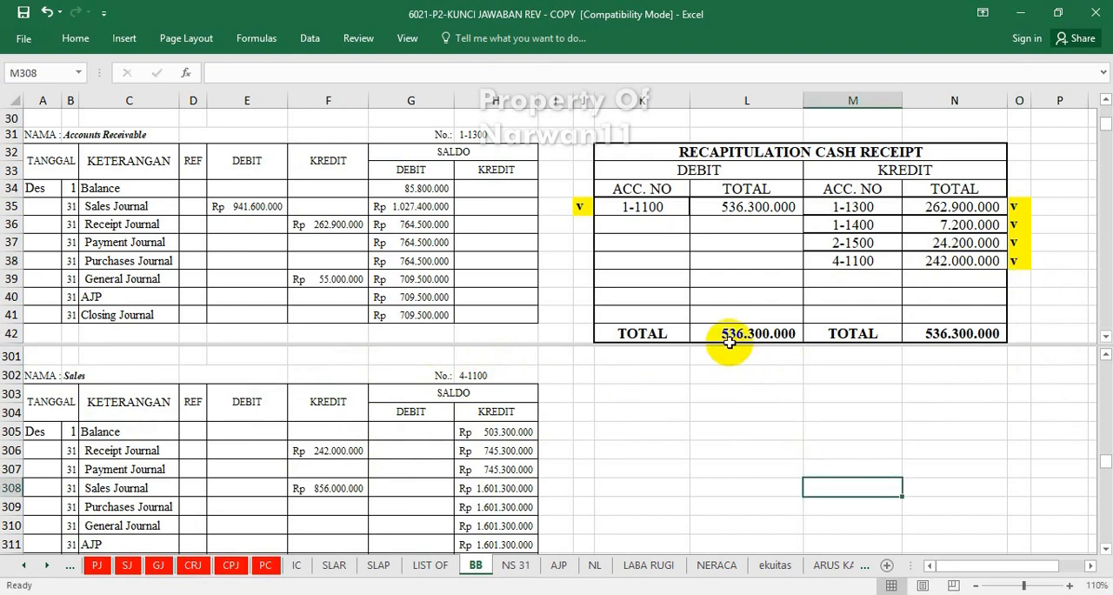
Review the cash payment recapitulation's debit and credit accounts to be posted to the ledger.
click(811, 266)
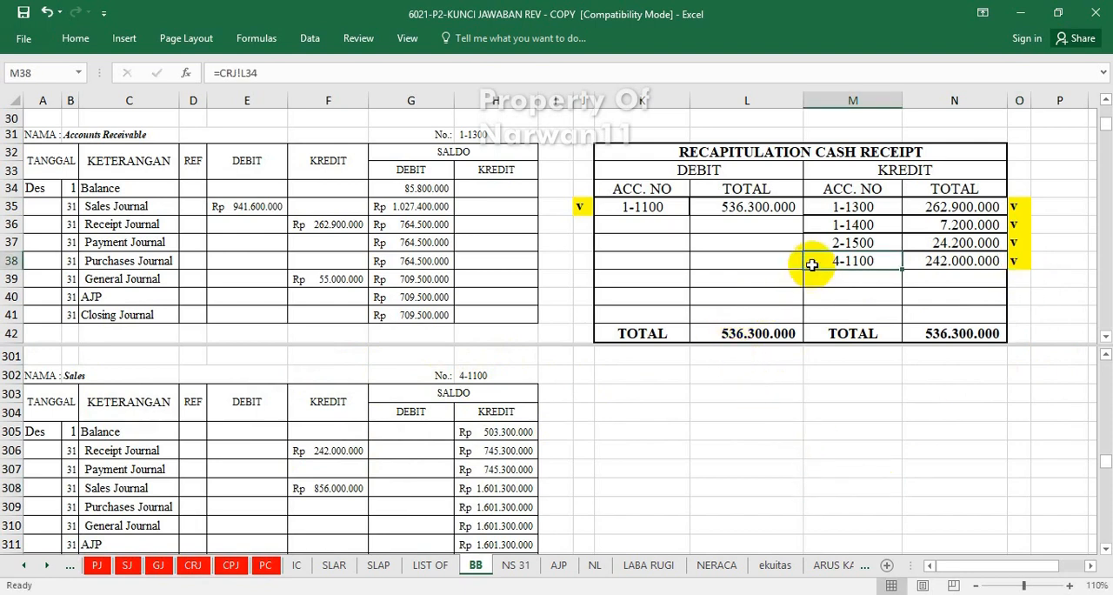
scroll(811, 265, down, 4)
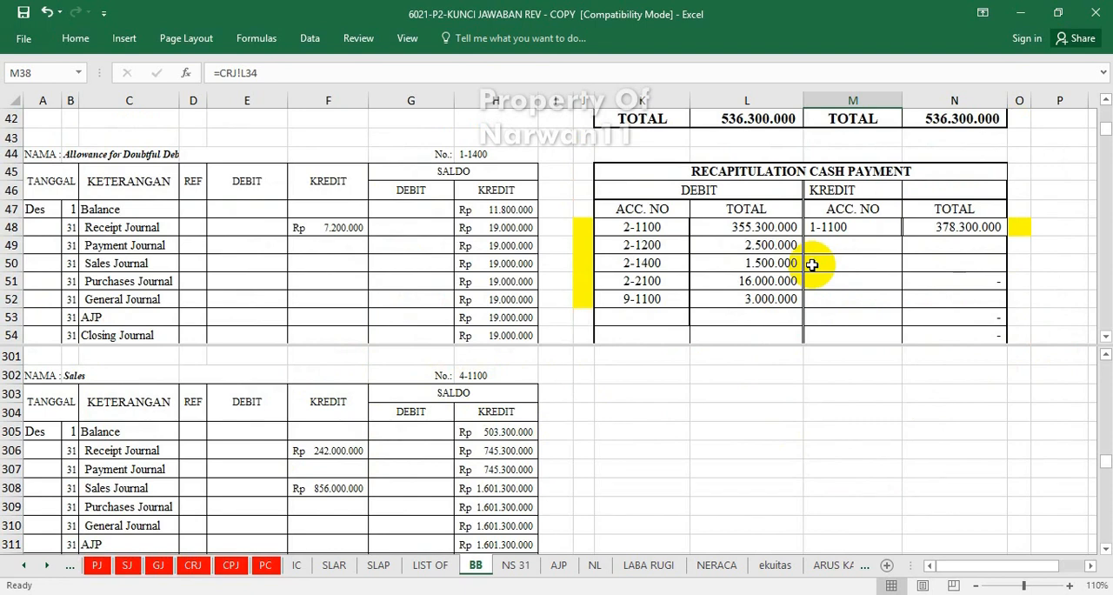
scroll(811, 265, down, 1)
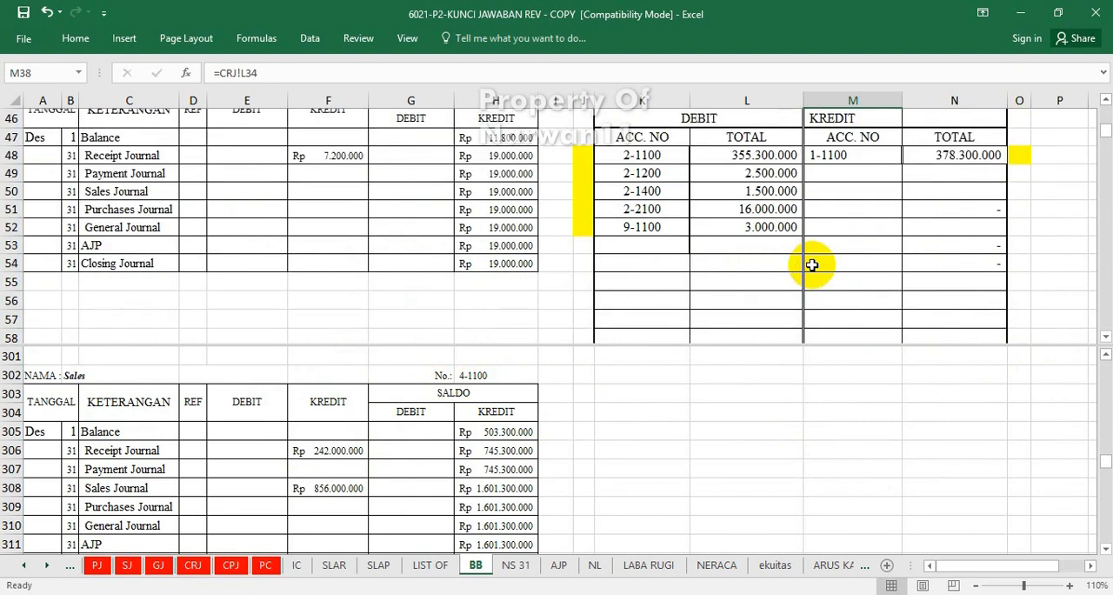
scroll(811, 266, up, 1)
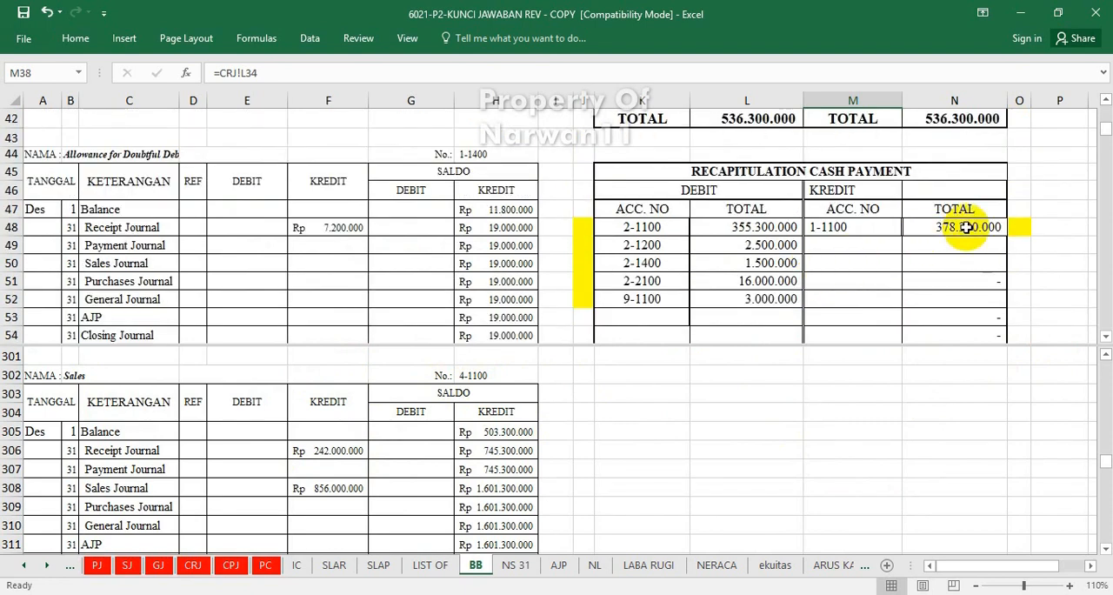
click(1104, 336)
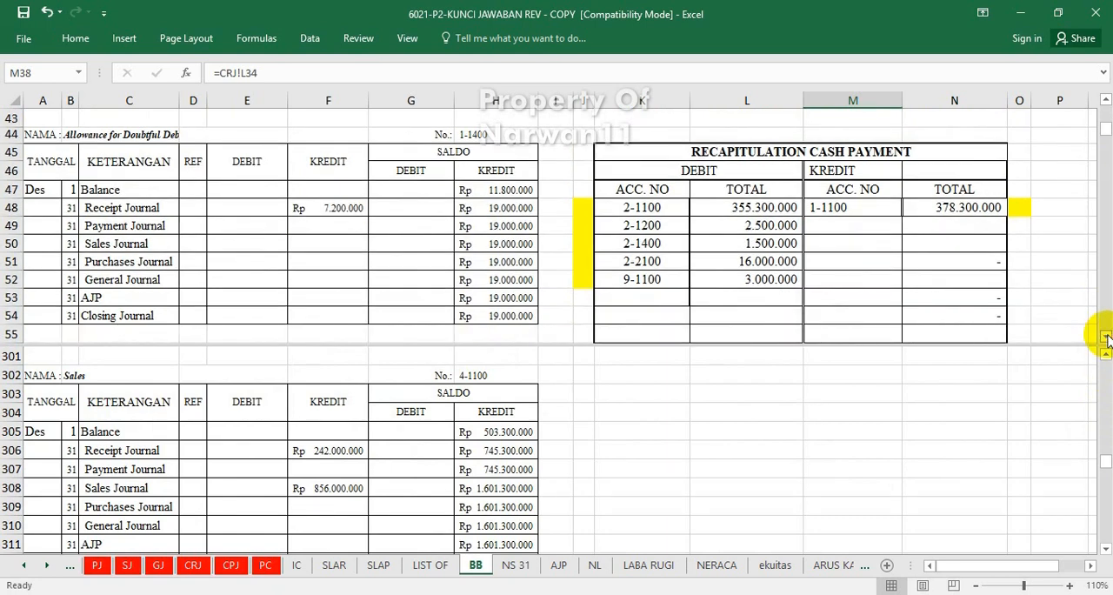
click(371, 260)
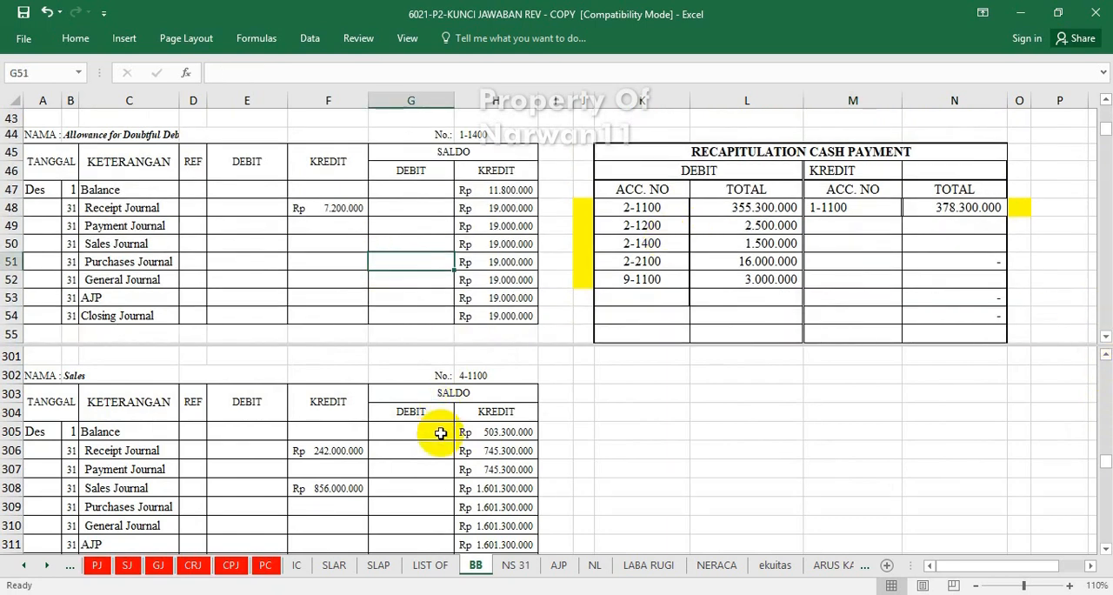
scroll(441, 433, up, 9)
scroll(440, 433, down, 9)
scroll(441, 433, down, 1)
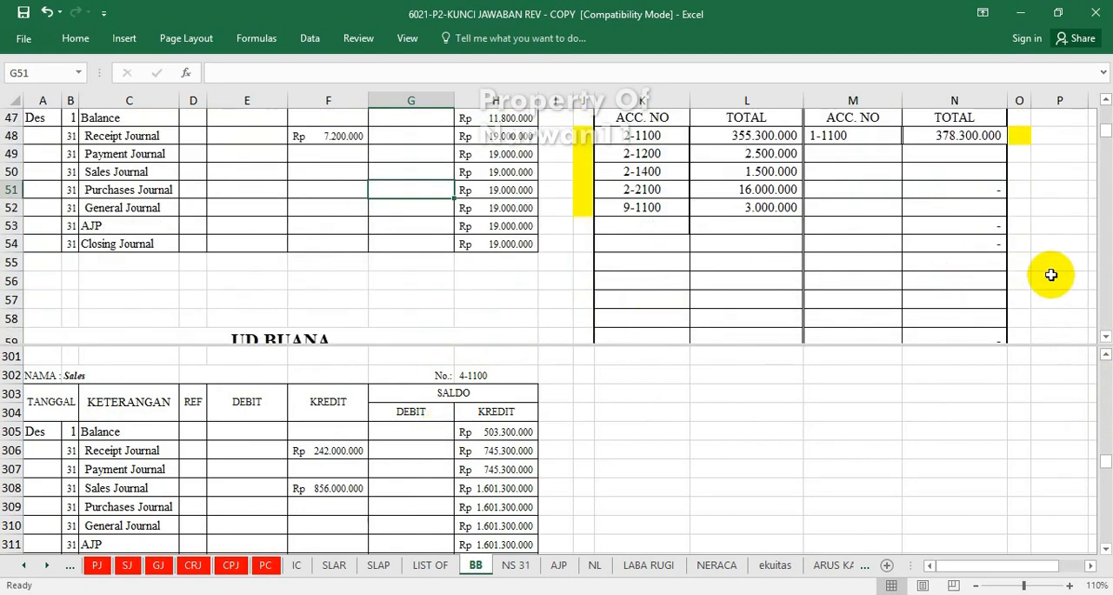
click(1106, 104)
click(1106, 104)
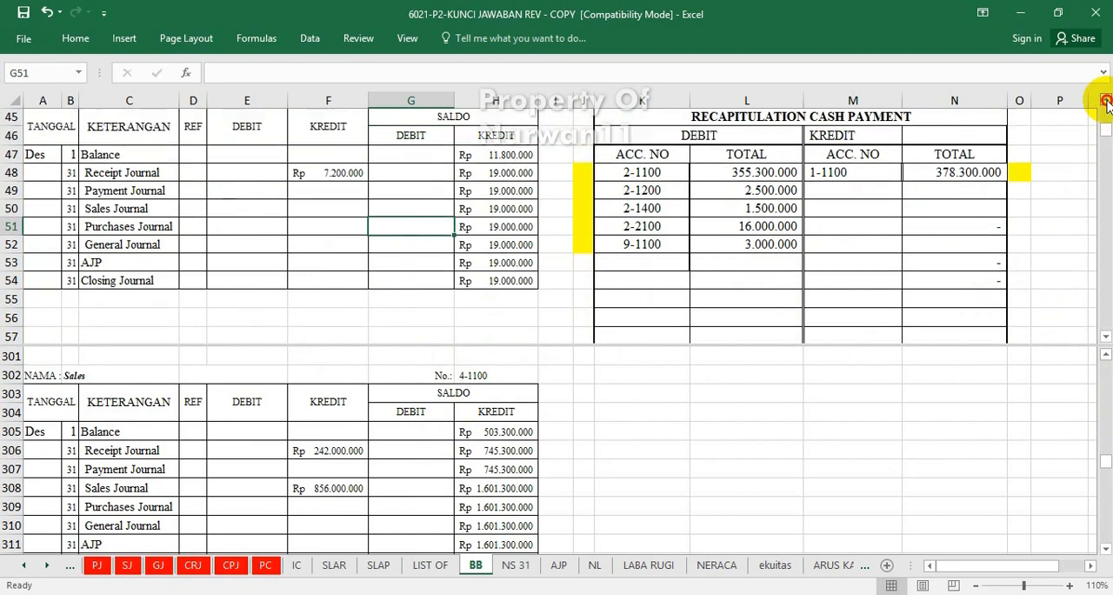
Post account 2-1100's cash payment recapitulation debit to the Accounts Payable ledger's Payment Journal debit cell E167 with =L48.
click(452, 488)
scroll(457, 487, up, 20)
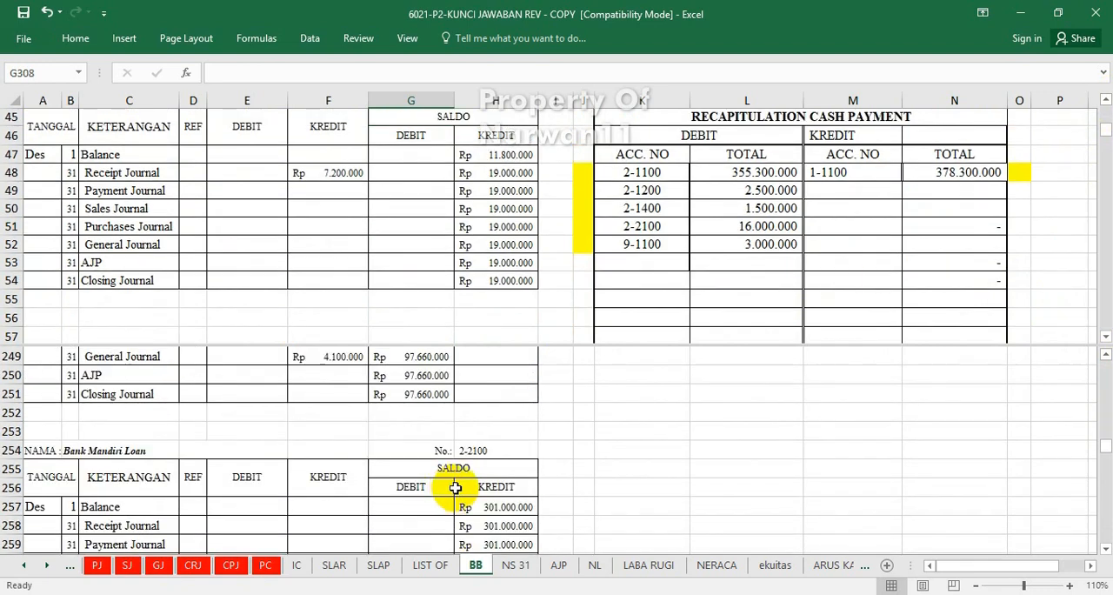
scroll(459, 483, up, 12)
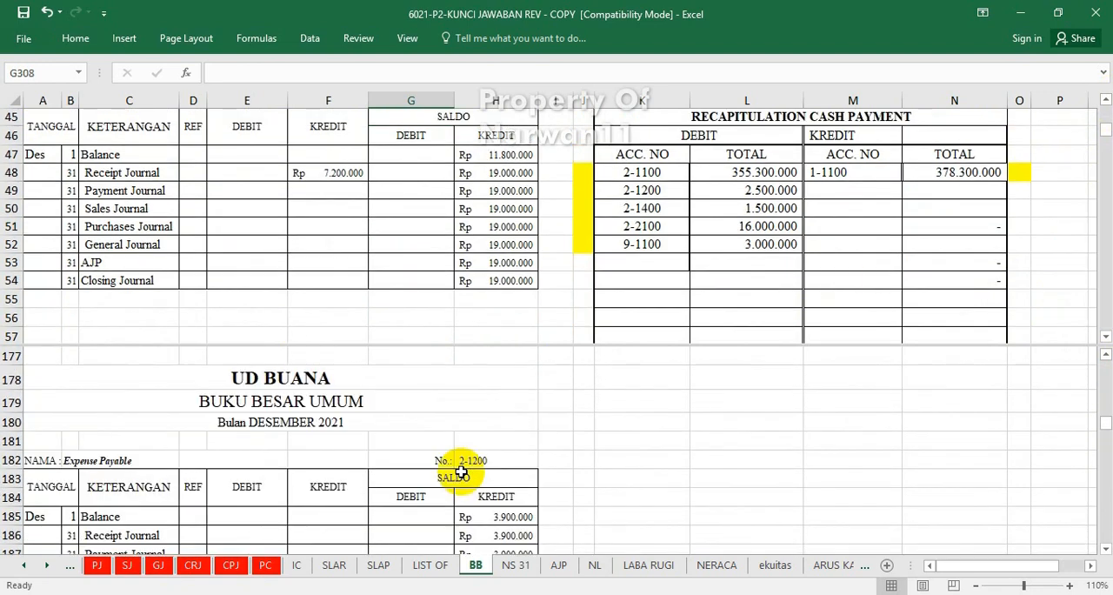
scroll(460, 470, up, 2)
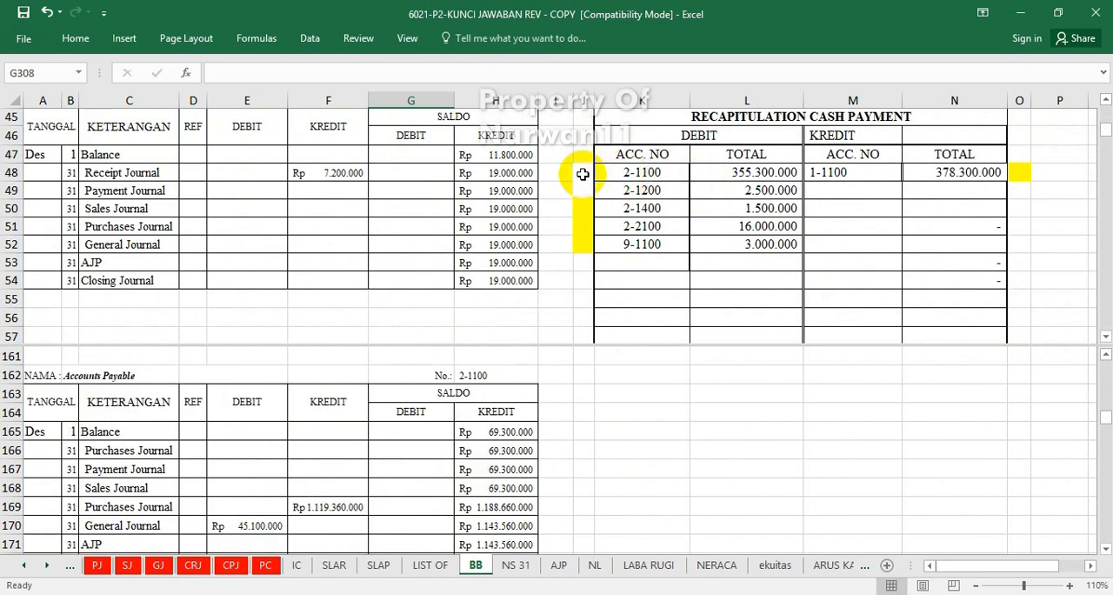
click(237, 472)
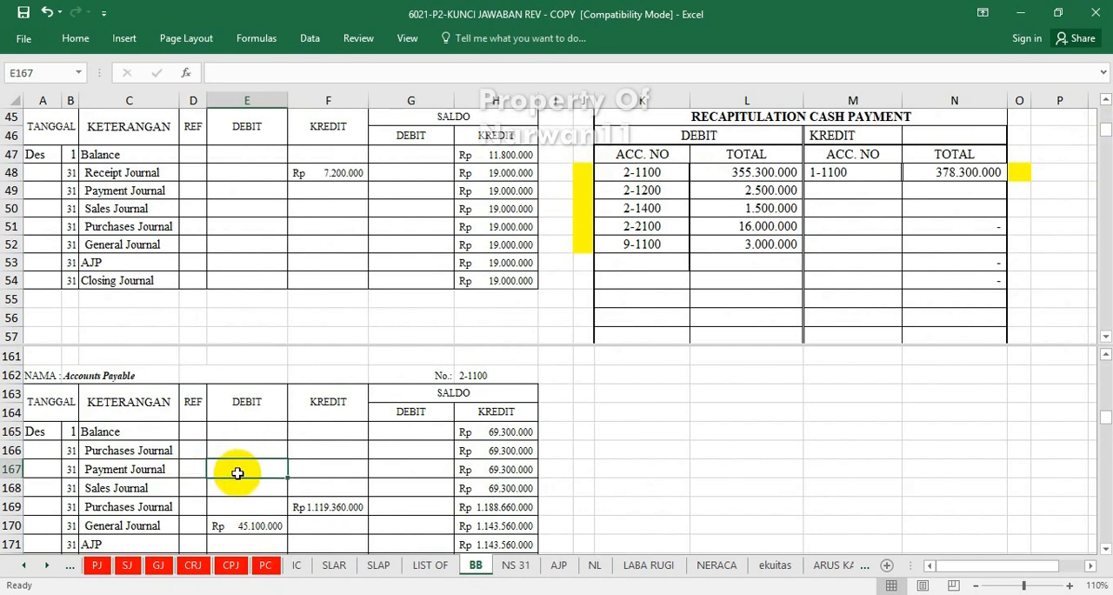
text(=)
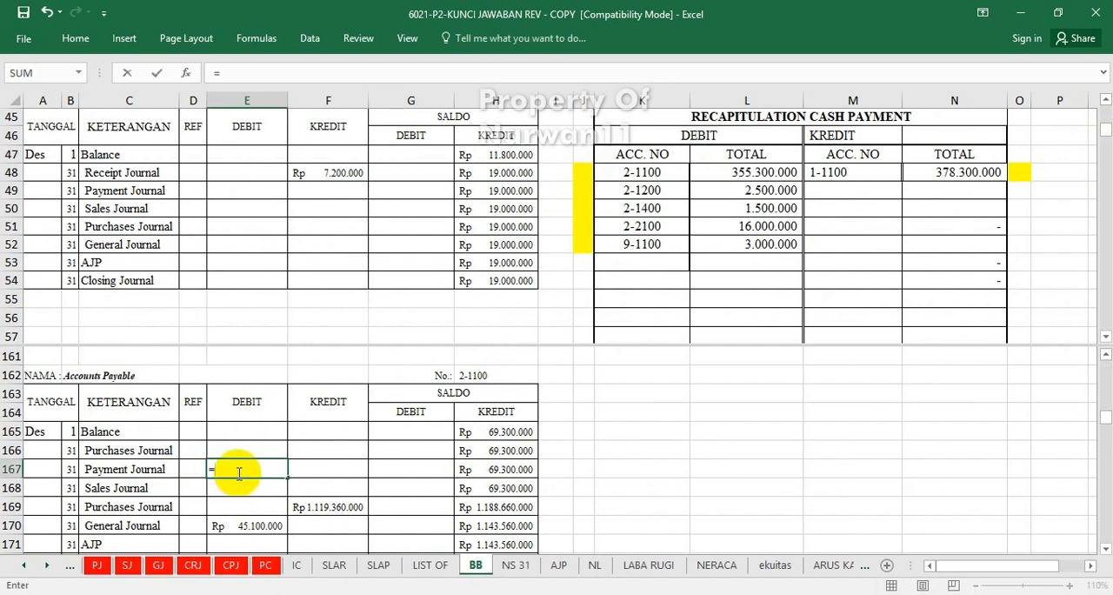
click(722, 172)
key(Return)
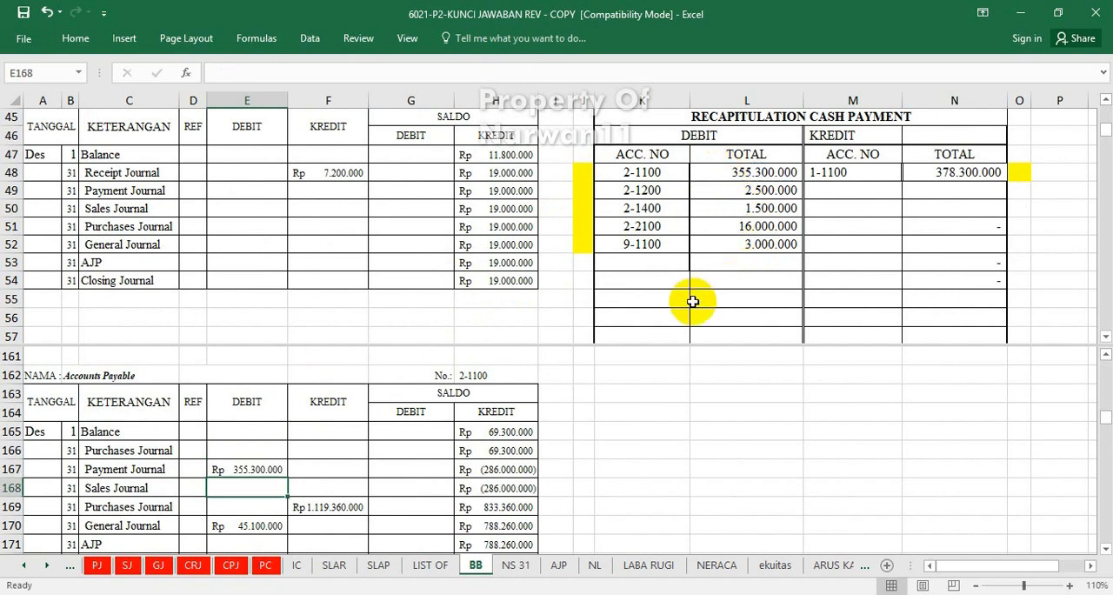
Mark the debit for account 2-1100 in the cash payment recapitulation as posted by entering "v" in cell J48.
click(588, 177)
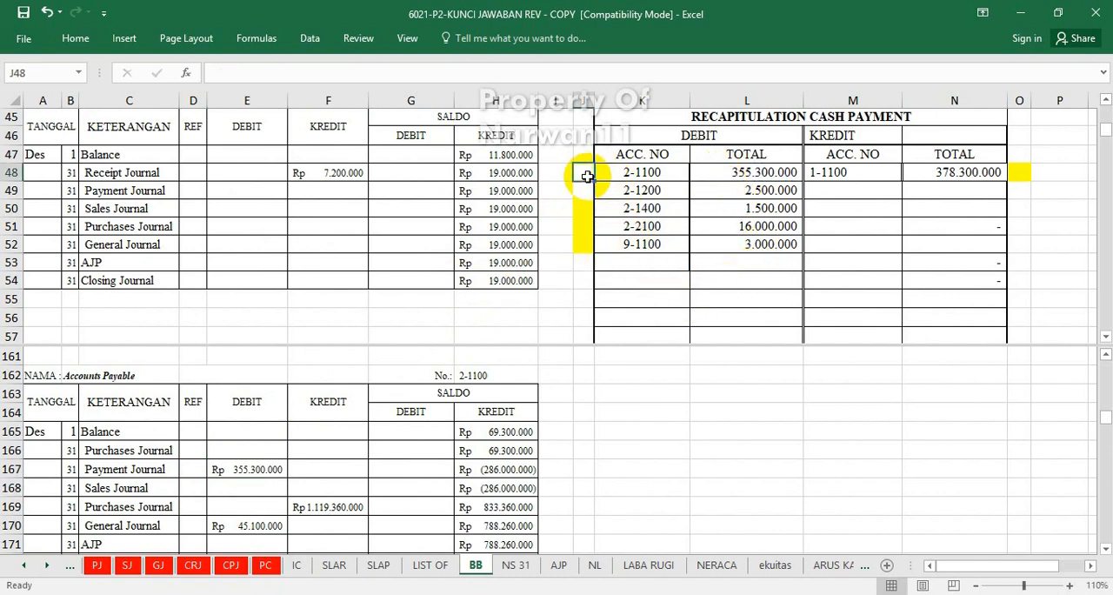
text(v)
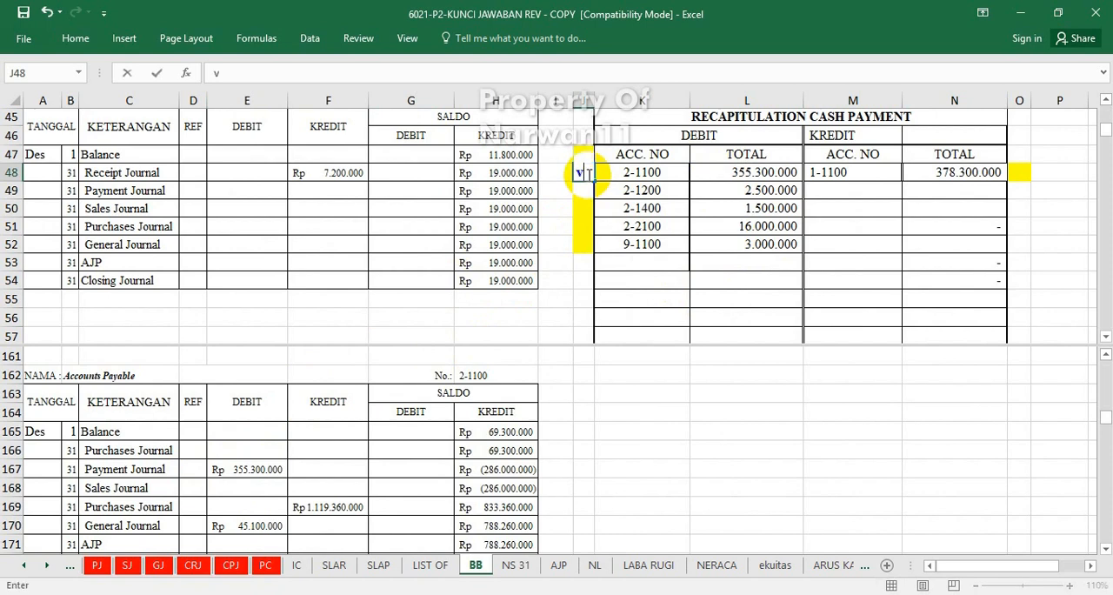
key(Return)
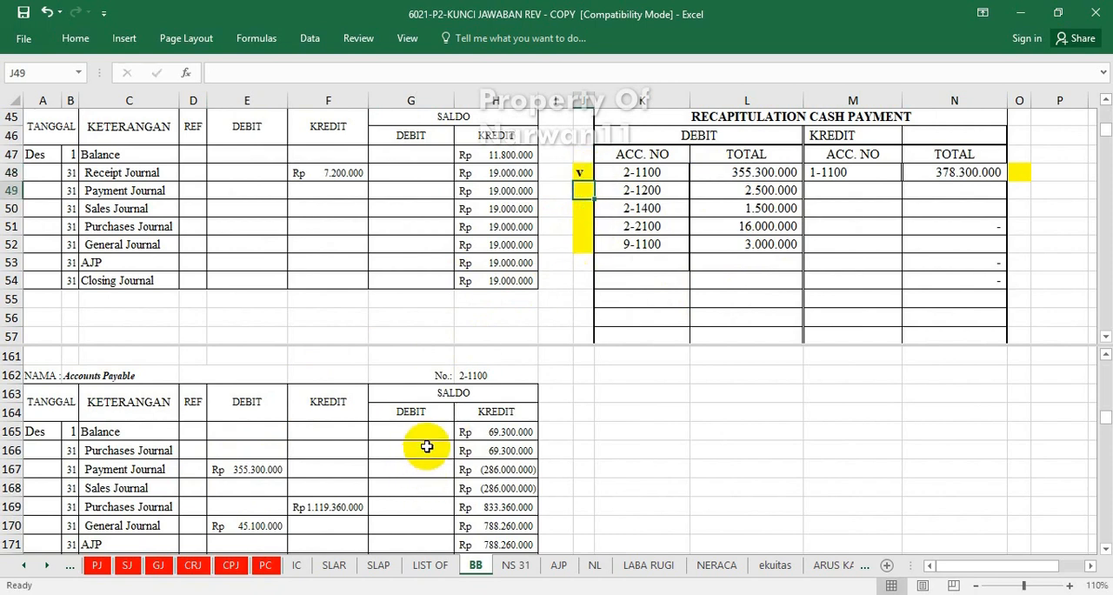
Post account 2-1200's cash payment recapitulation debit to the Expense Payable ledger's Payment Journal debit cell E187 with =L49.
click(393, 485)
scroll(393, 485, down, 3)
scroll(393, 485, down, 4)
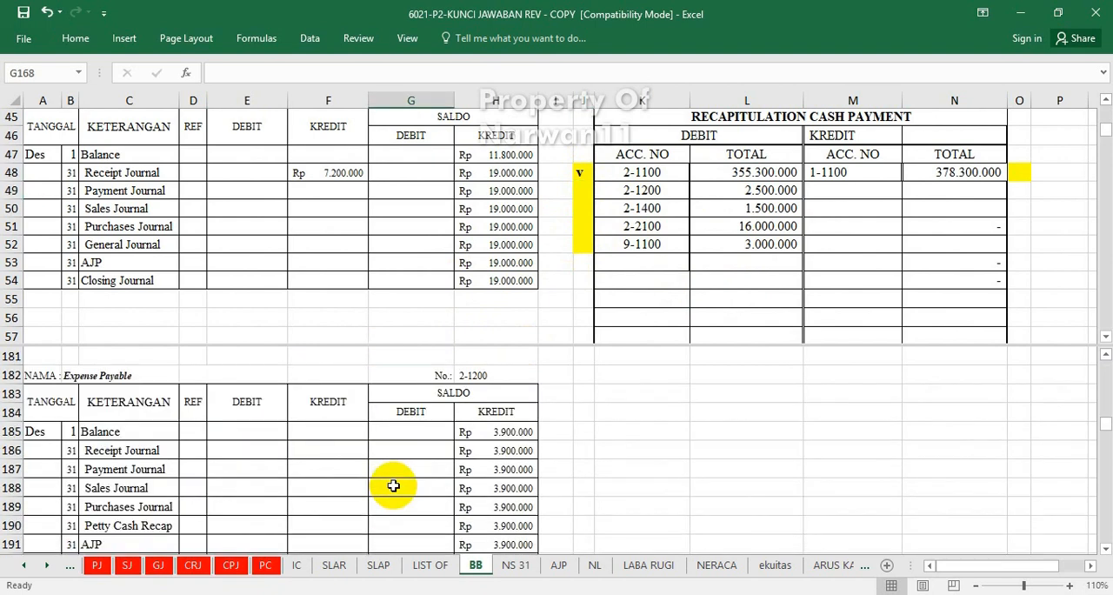
click(242, 468)
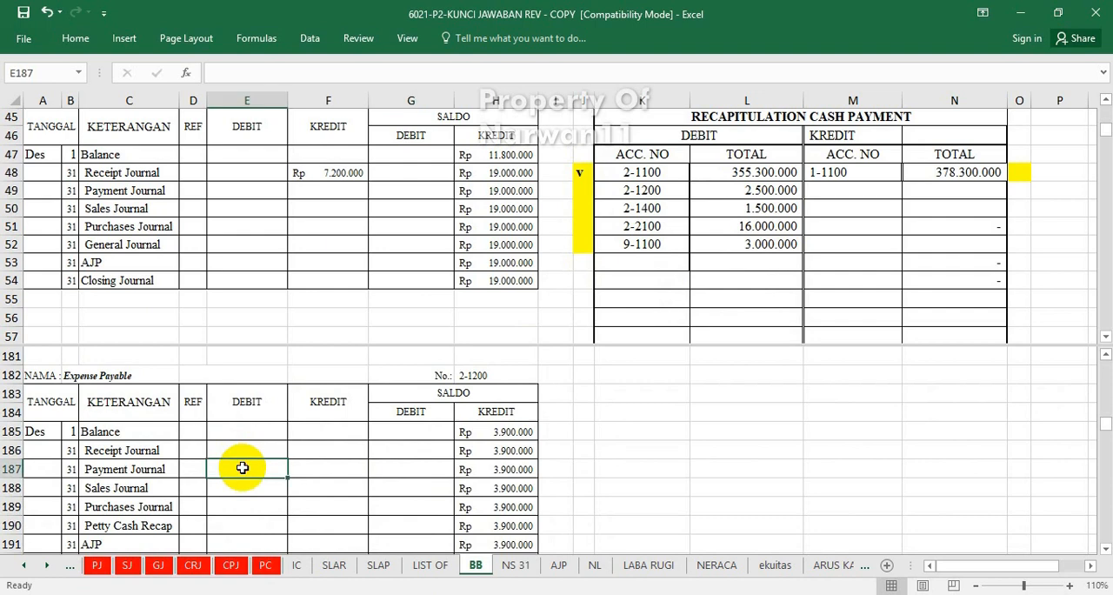
text(=)
click(726, 190)
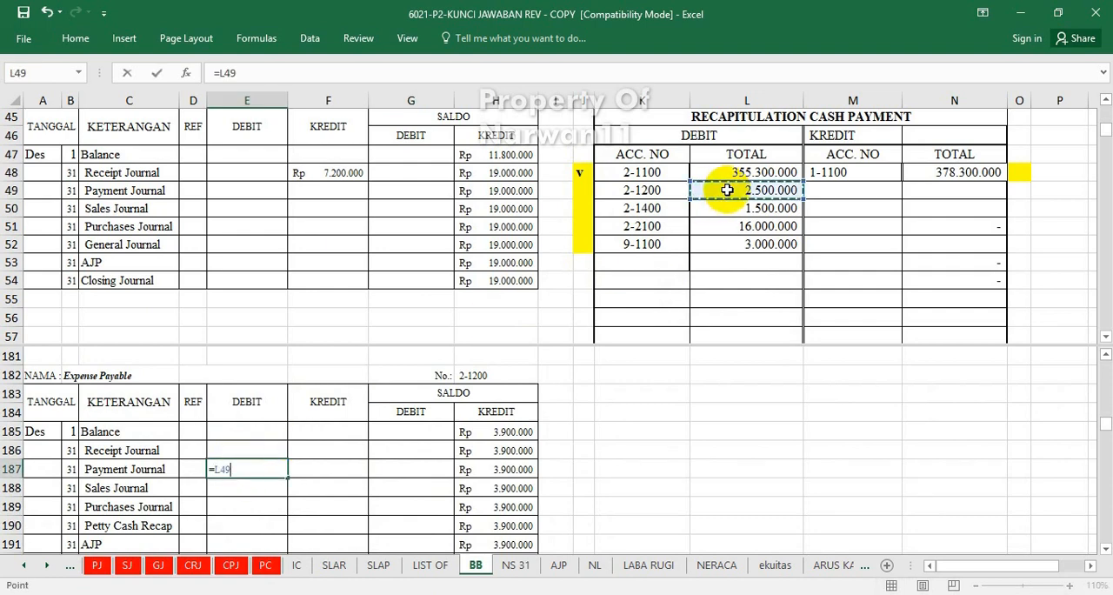
key(Return)
Mark the debit for account 2-1200 in the cash payment recapitulation as posted by entering "v" in cell J49.
click(581, 191)
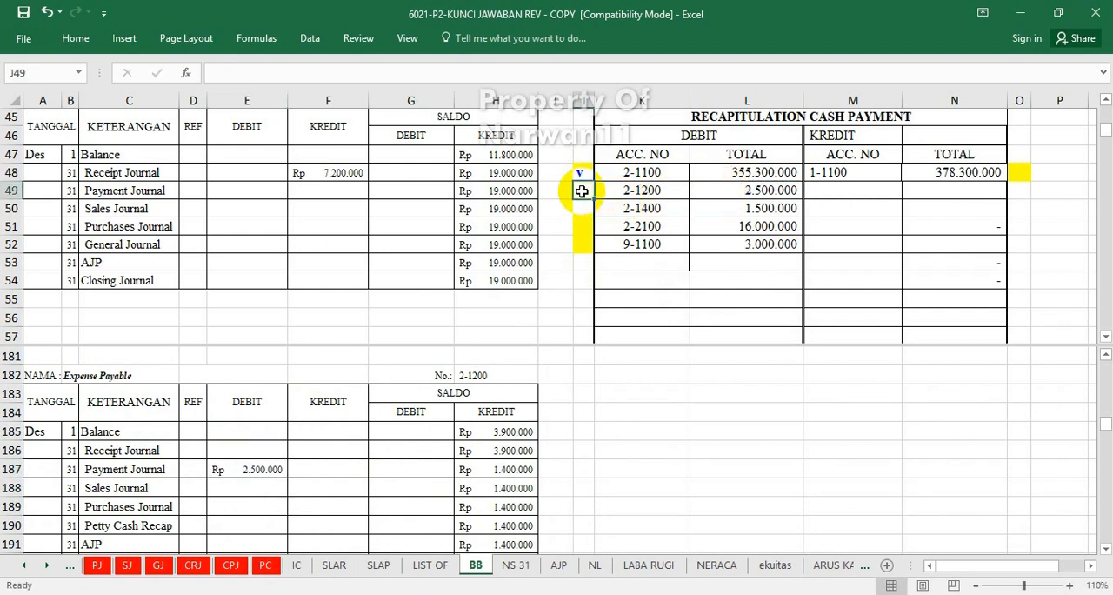
text(v)
key(Return)
Post account 2-1400's cash payment recapitulation debit to the PPN Payable ledger's Payment Journal debit cell E213 with =L50.
click(537, 357)
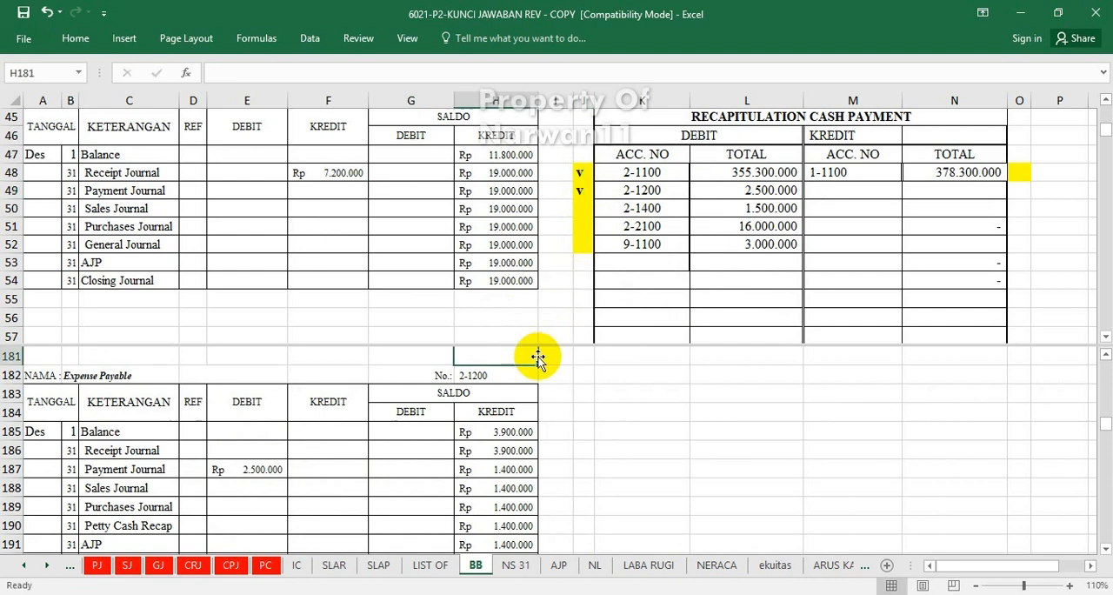
click(477, 432)
scroll(476, 433, down, 7)
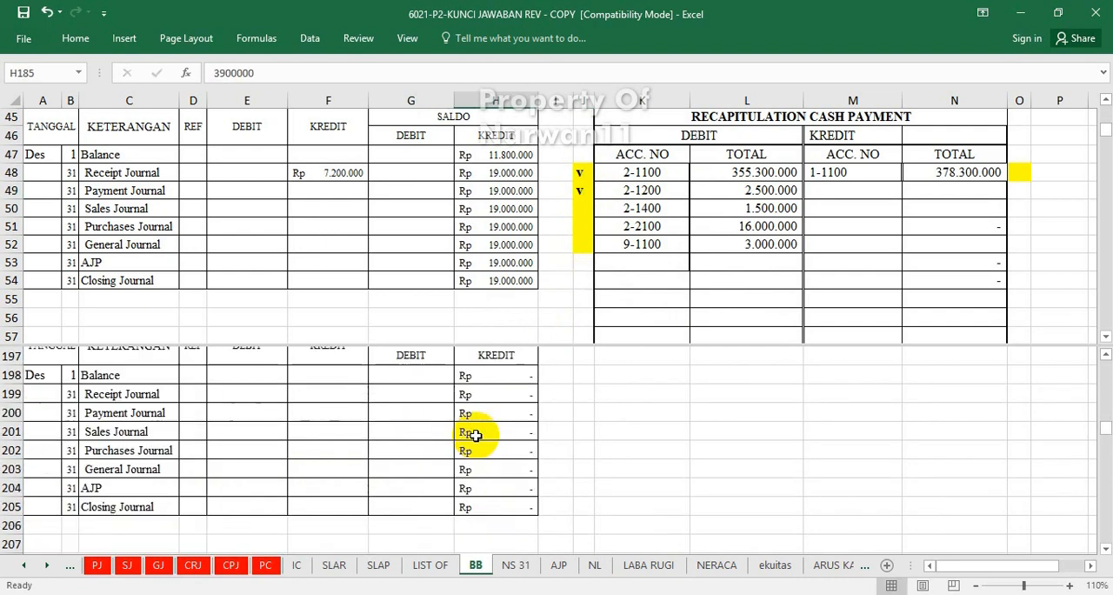
scroll(475, 434, up, 3)
scroll(476, 434, down, 5)
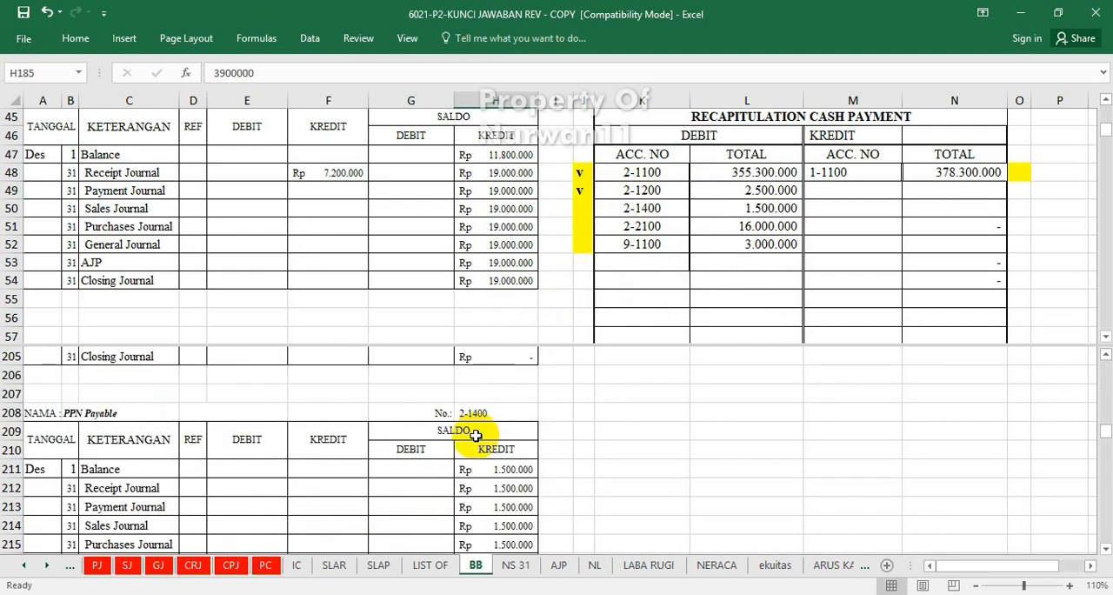
click(234, 434)
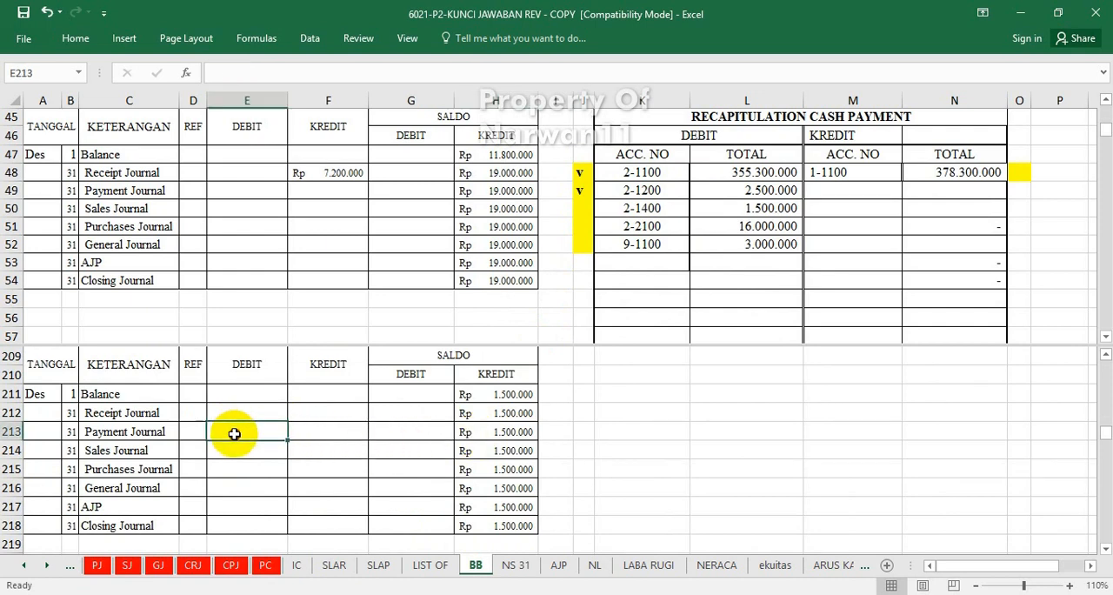
text(=)
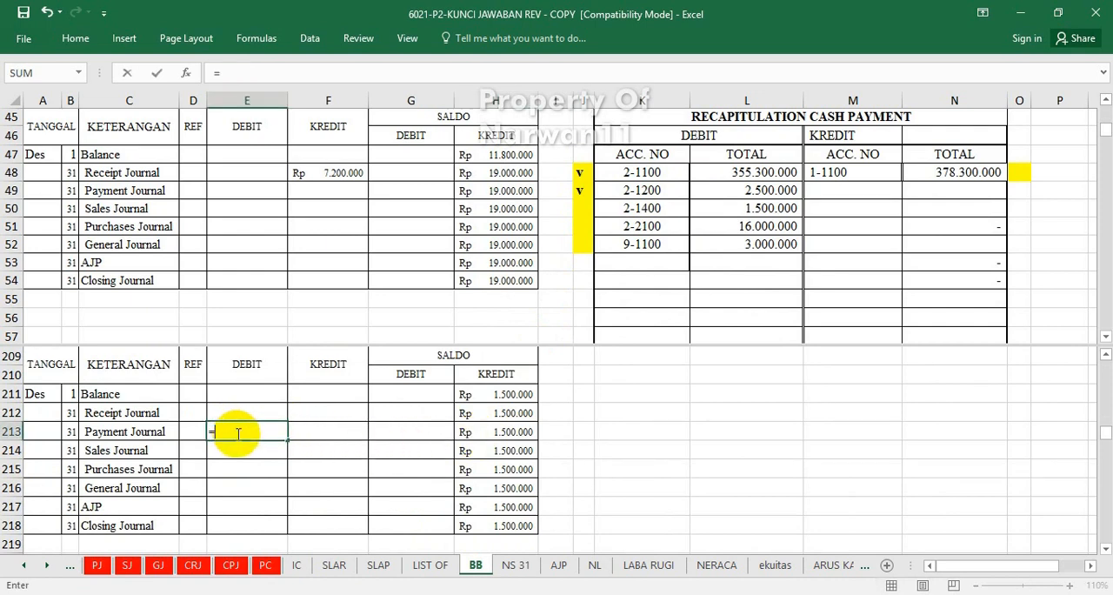
click(756, 207)
key(Return)
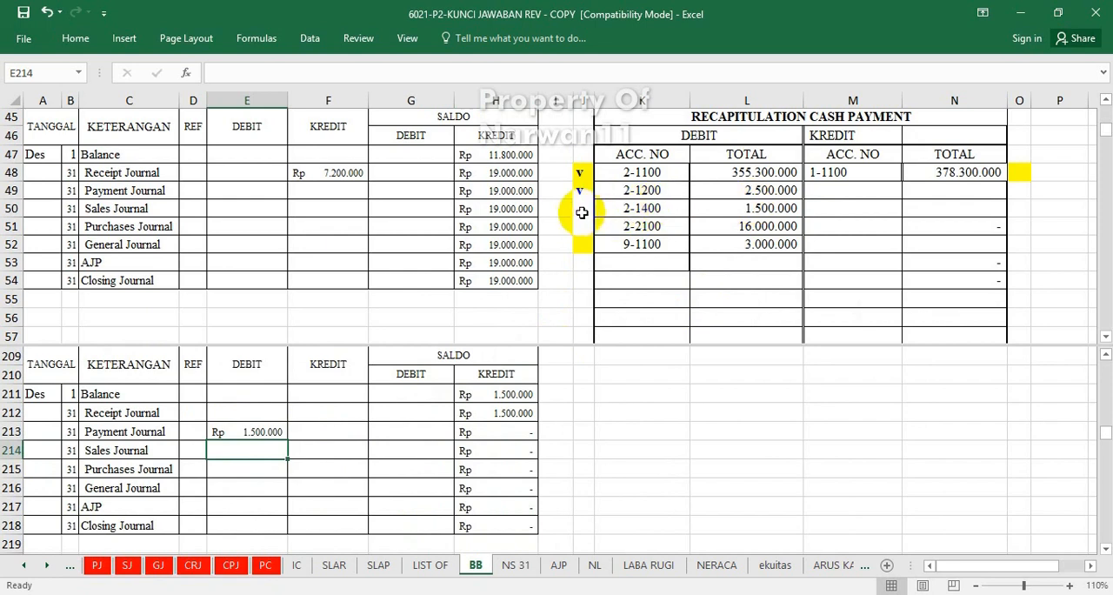
Mark the debit for account 2-1400 in the cash payment recapitulation as posted by entering "v" in cell J50.
click(579, 210)
text(v)
click(579, 243)
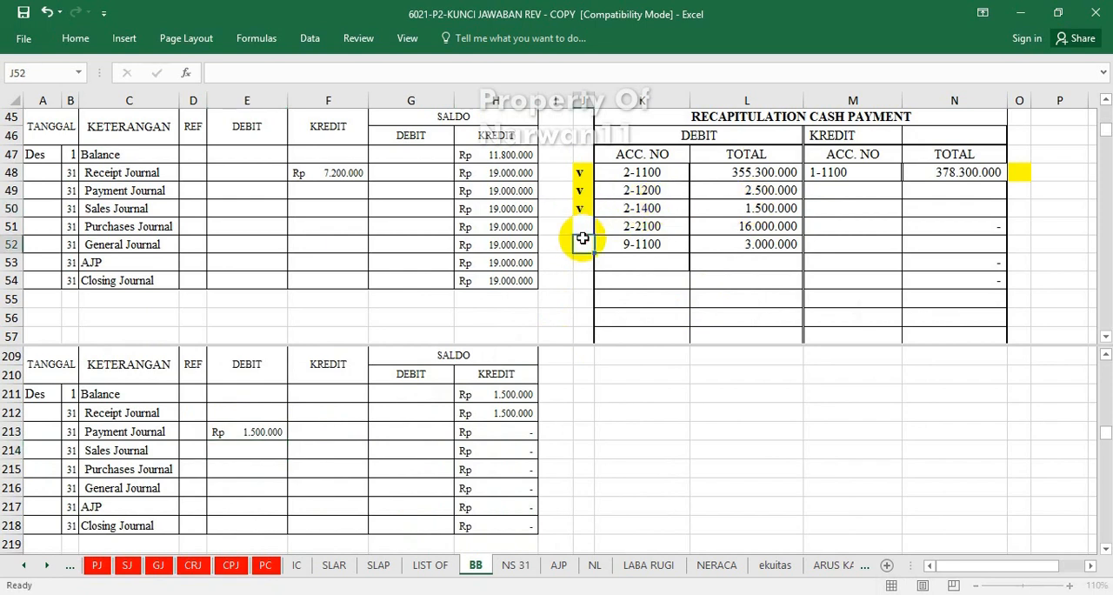
Post account 2-2100's cash payment recapitulation debit to the Bank Mandiri Loan ledger's Payment Journal debit cell E259 with =L51.
scroll(434, 419, down, 4)
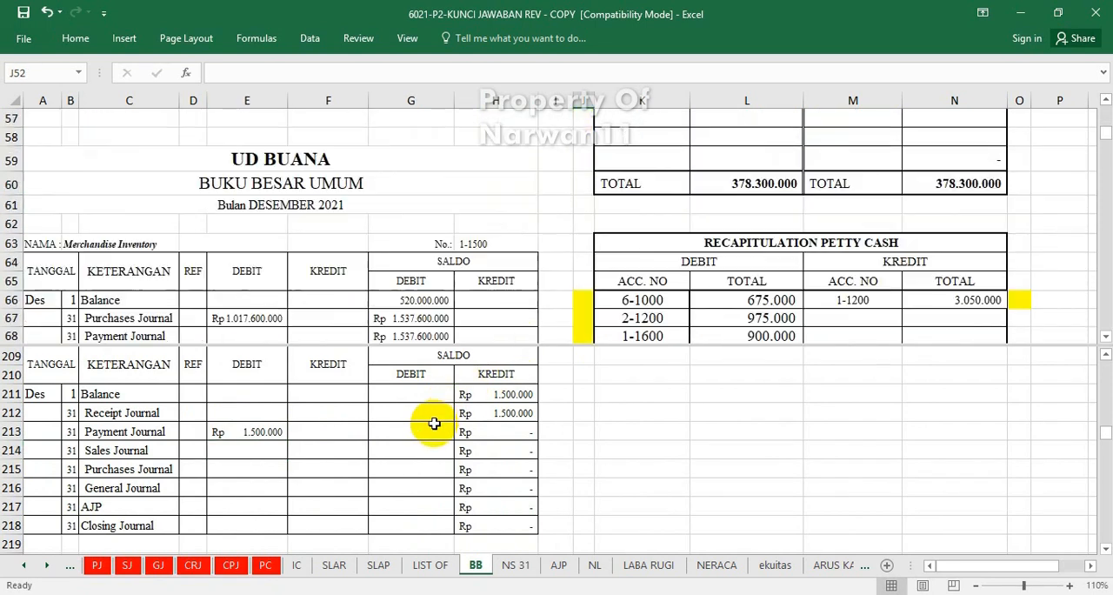
scroll(434, 423, up, 3)
scroll(434, 423, up, 3)
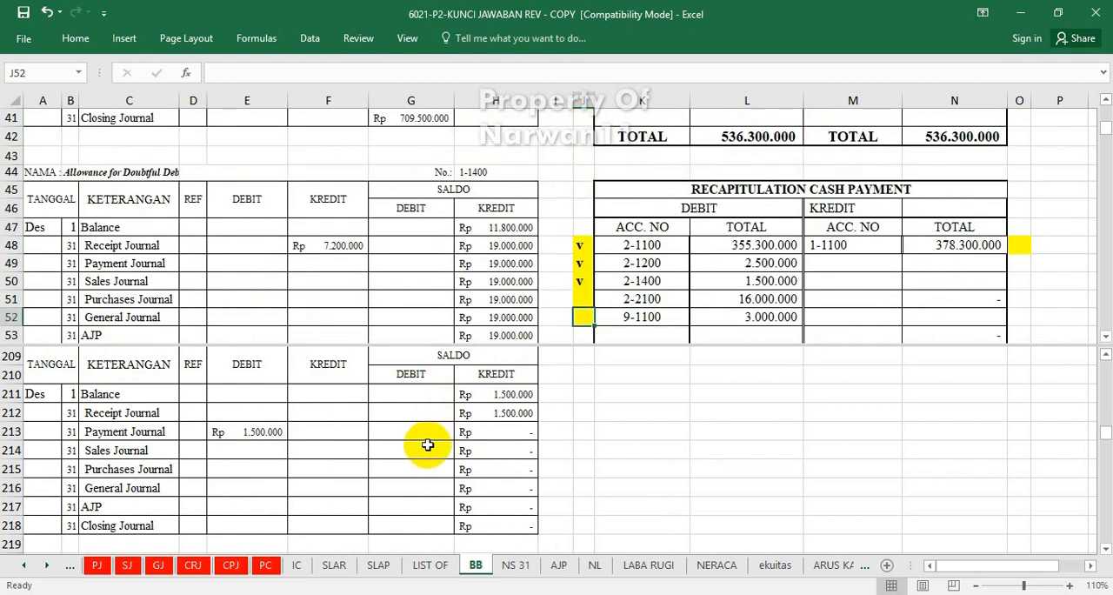
click(427, 445)
scroll(427, 445, down, 4)
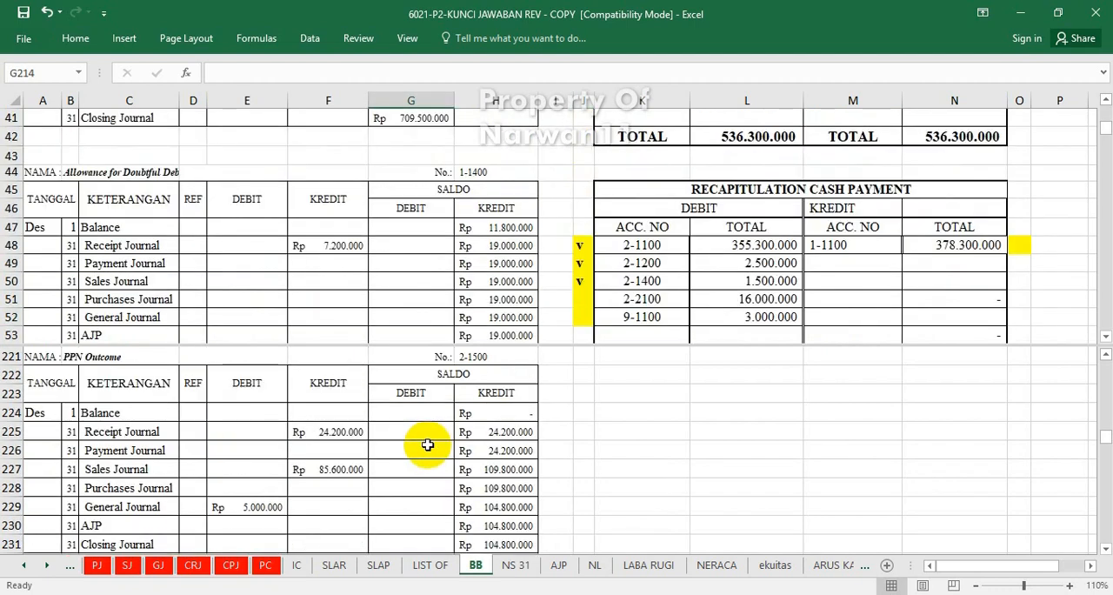
scroll(427, 445, down, 10)
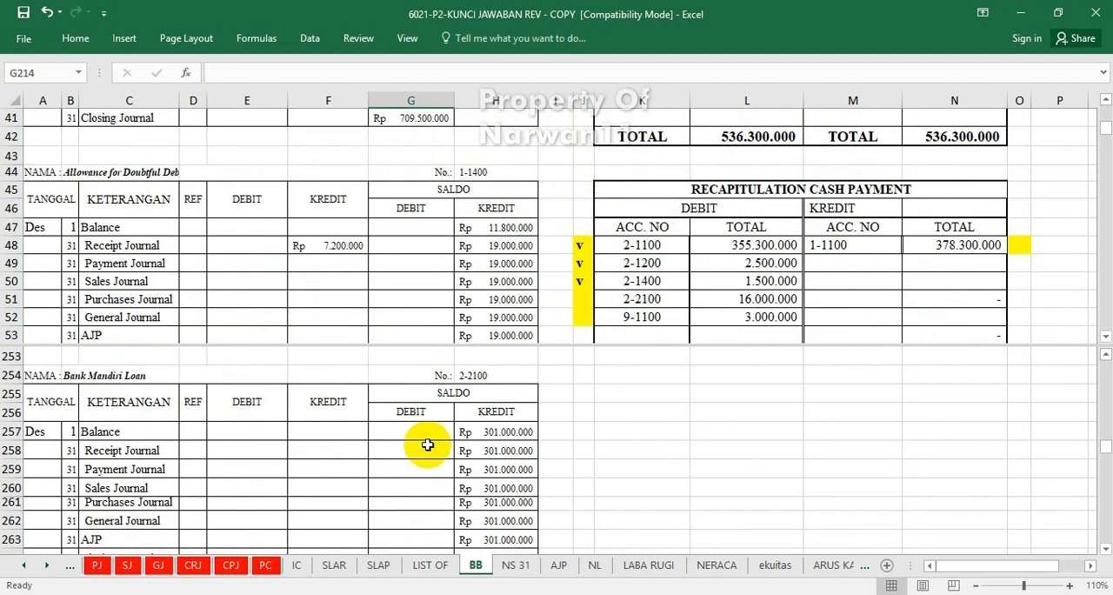
click(216, 465)
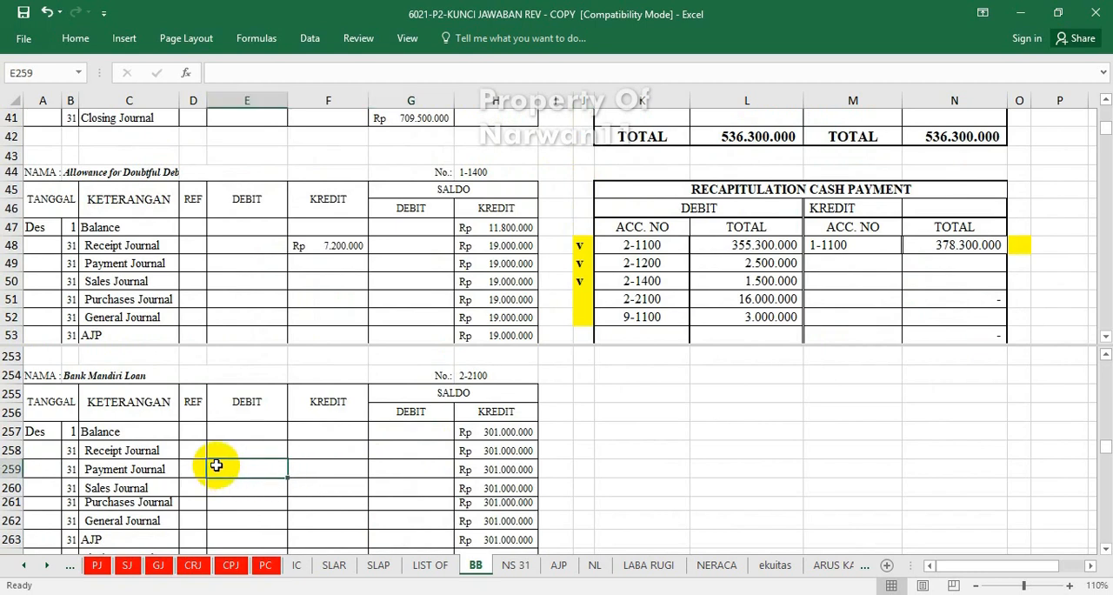
text(=)
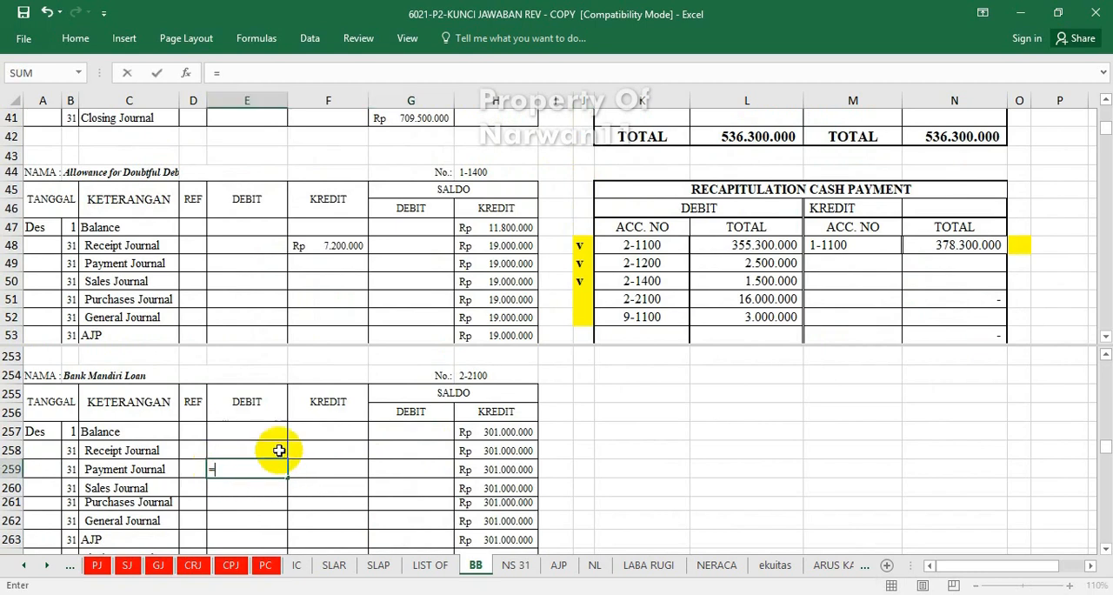
click(743, 298)
key(Return)
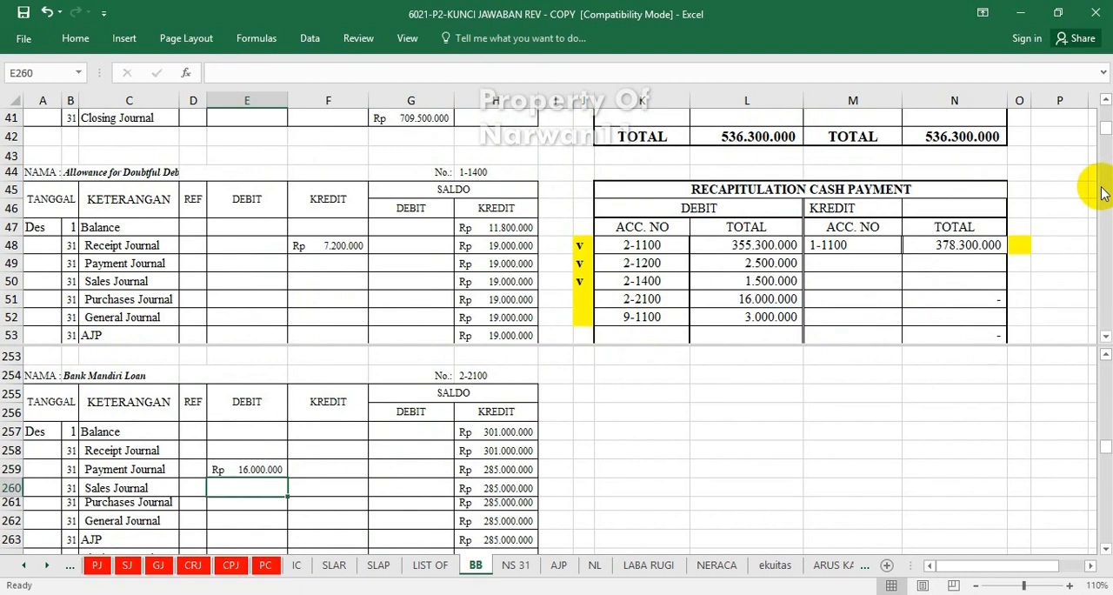
Mark the debit for account 2-2100 in the cash payment recapitulation as posted by entering "v" in cell J51.
click(581, 296)
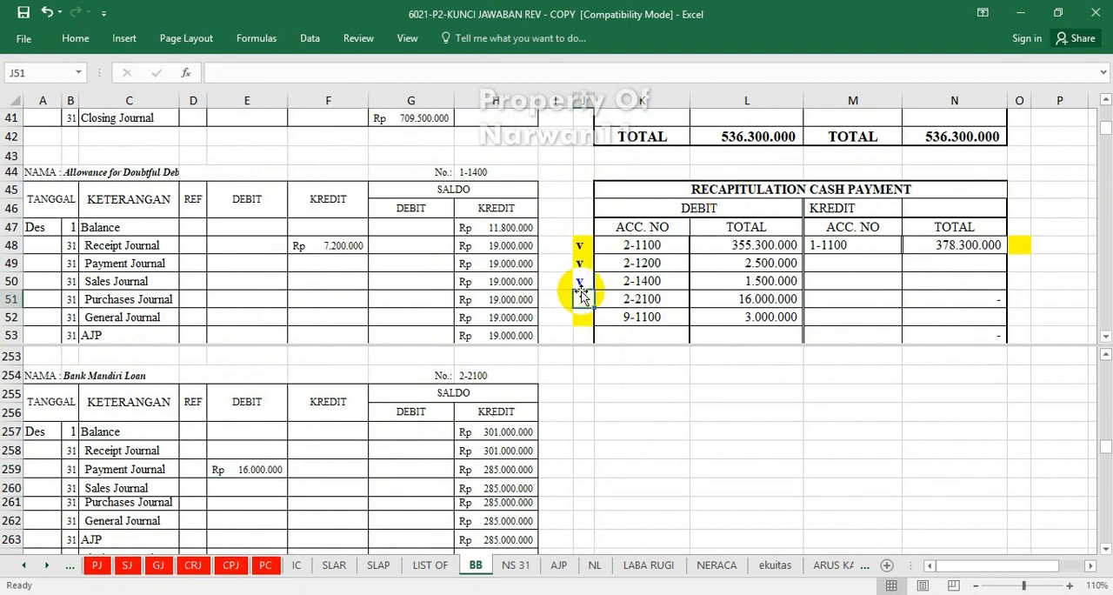
text(v)
click(589, 317)
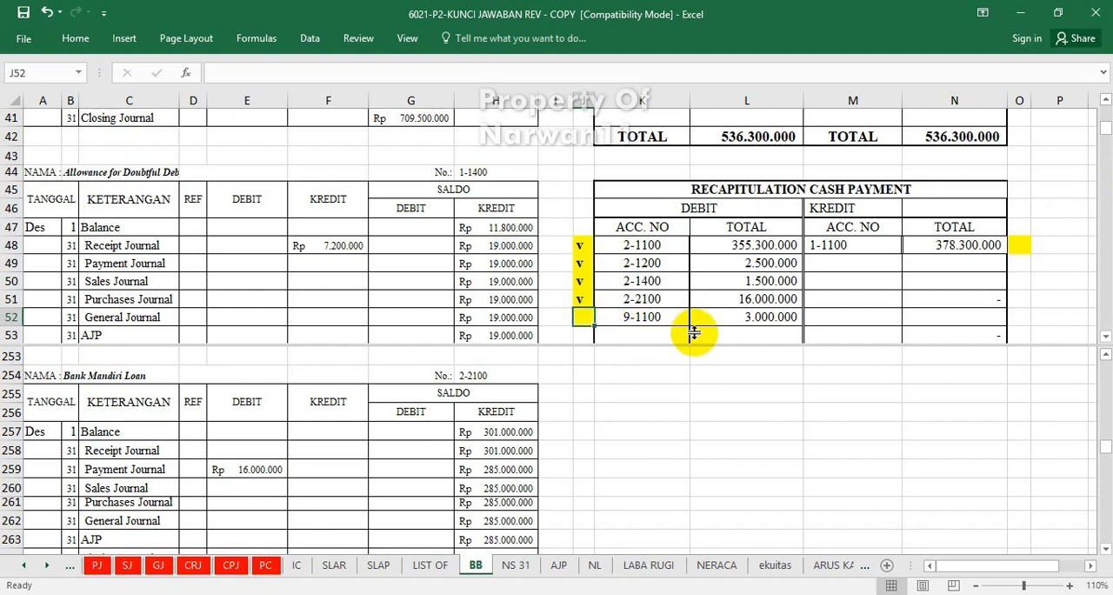
Post account 9-1100's cash payment recapitulation debit to the Interest Expense ledger's Payment Journal debit cell E511 with =L52.
click(397, 486)
scroll(396, 486, down, 20)
scroll(397, 486, down, 20)
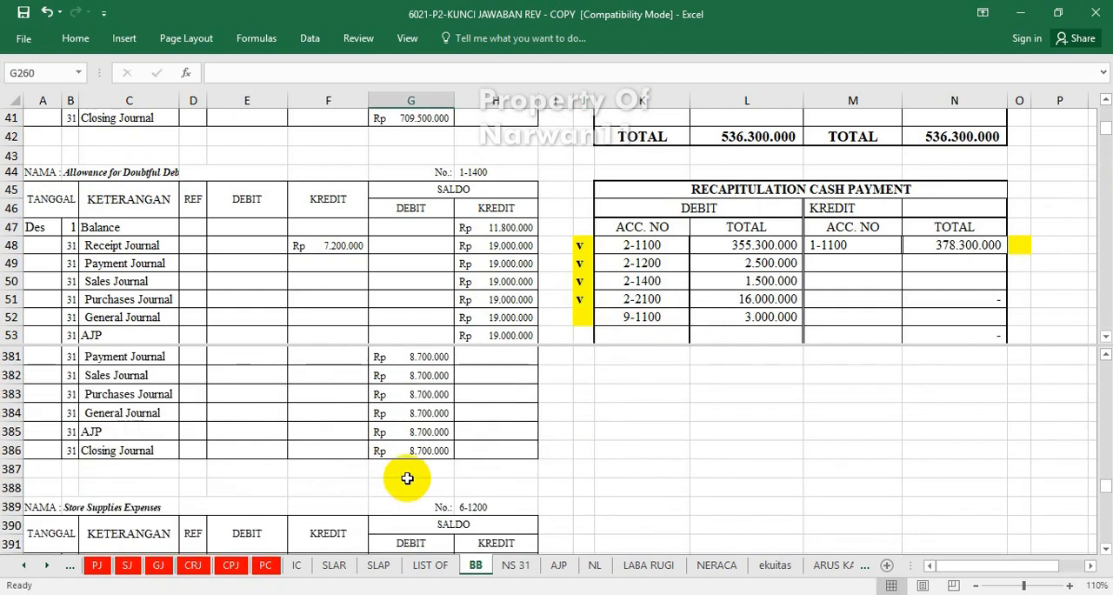
scroll(681, 494, down, 12)
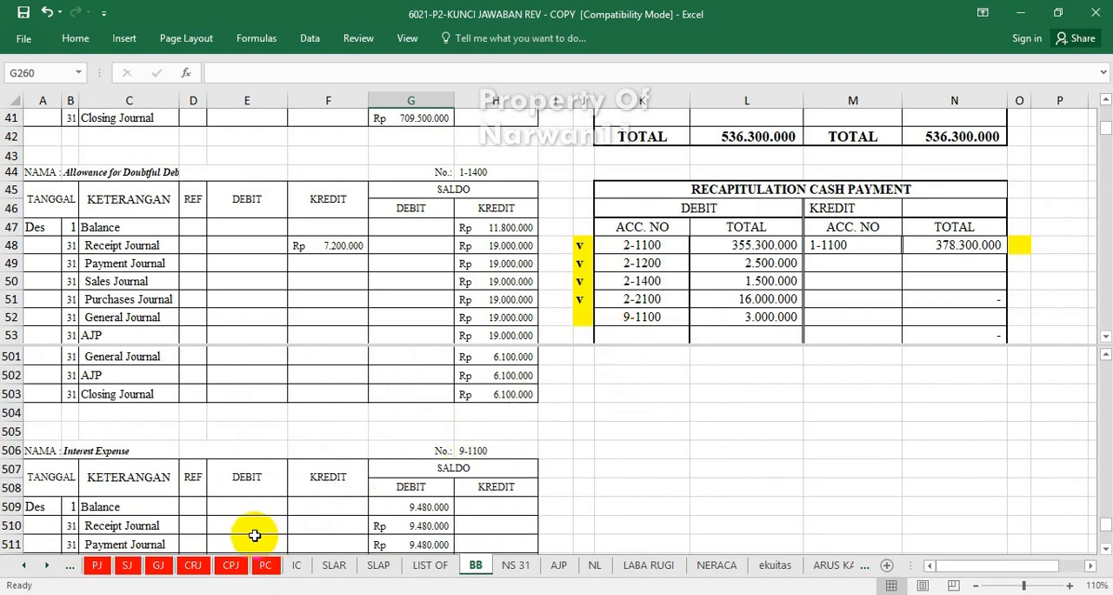
click(254, 539)
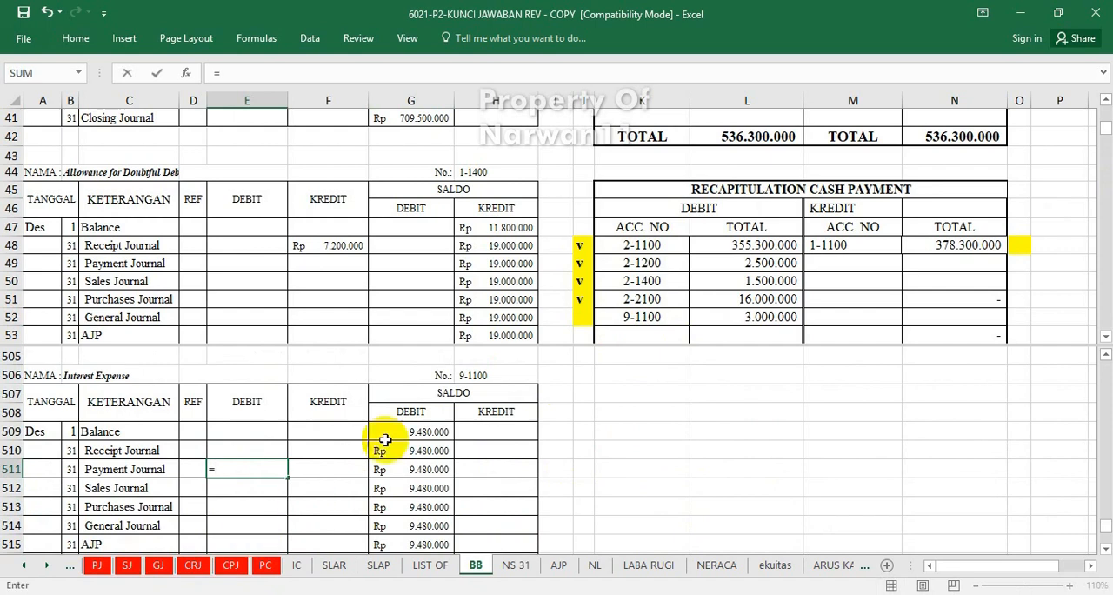
click(744, 316)
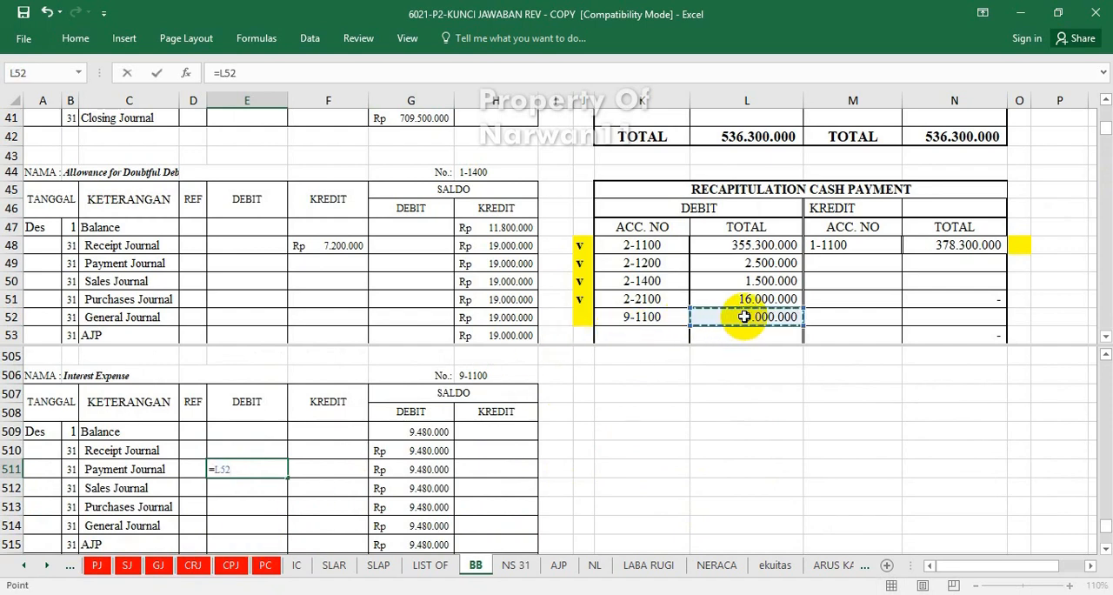
key(Return)
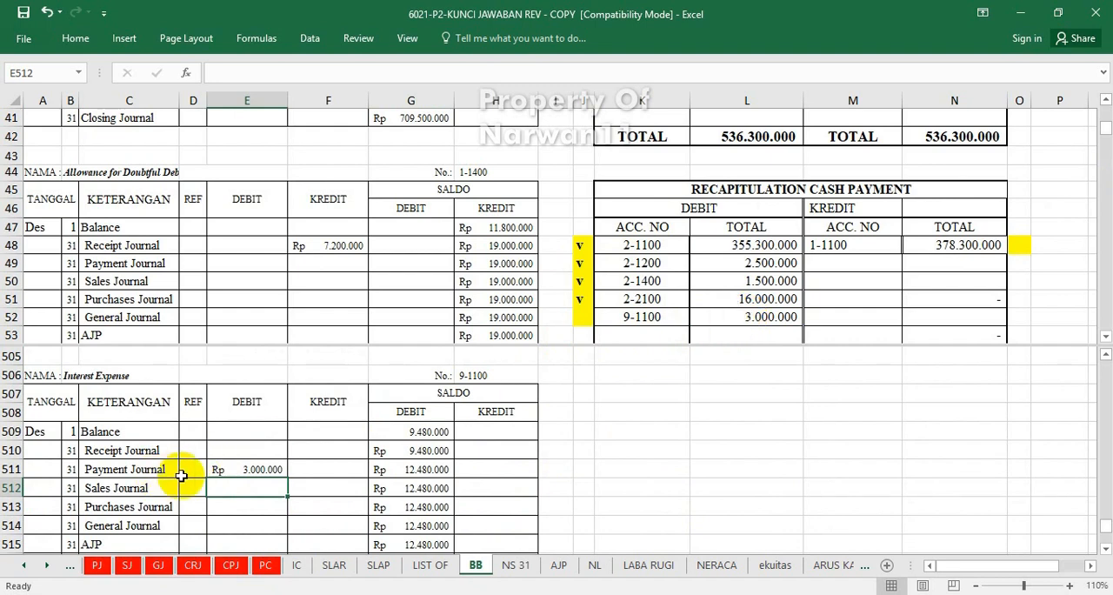
Mark the debit for account 9-1100 in the cash payment recapitulation as posted by entering "v" in cell J52.
click(582, 318)
key(ctrl+d)
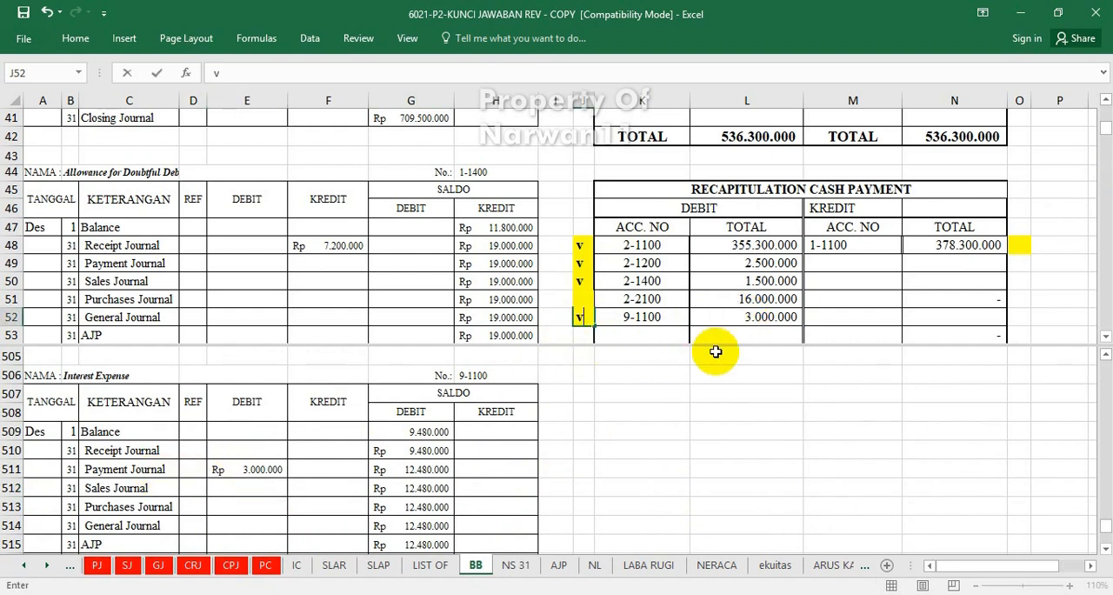
click(752, 352)
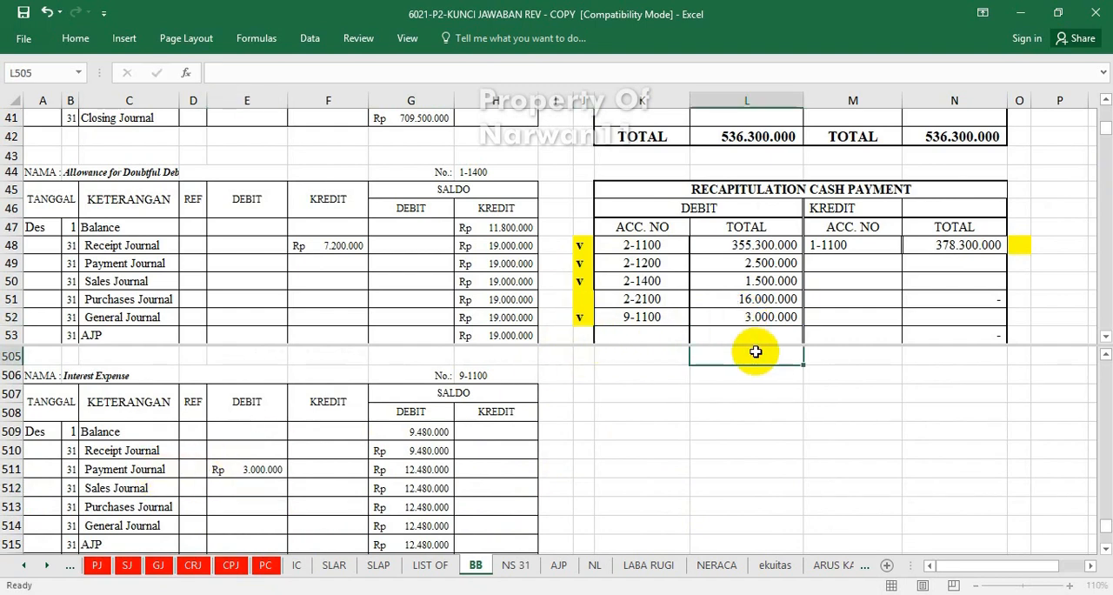
click(434, 259)
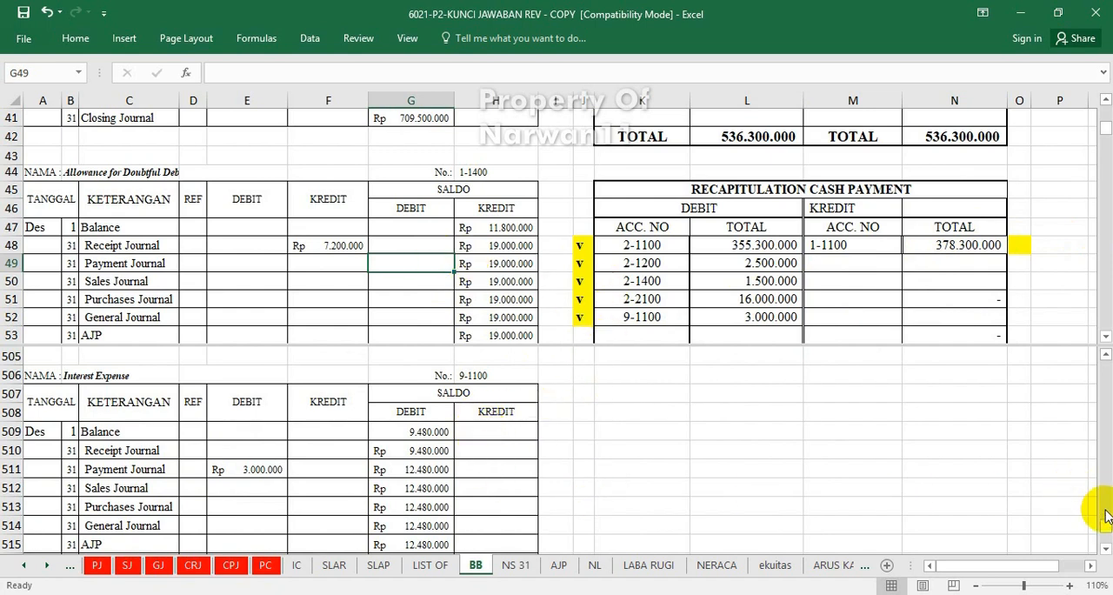
Post account 1-1100's cash payment recapitulation credit to the Cash In Bank ledger's Payment Journal credit cell F10 with =N48.
drag(1106, 528, 1103, 344)
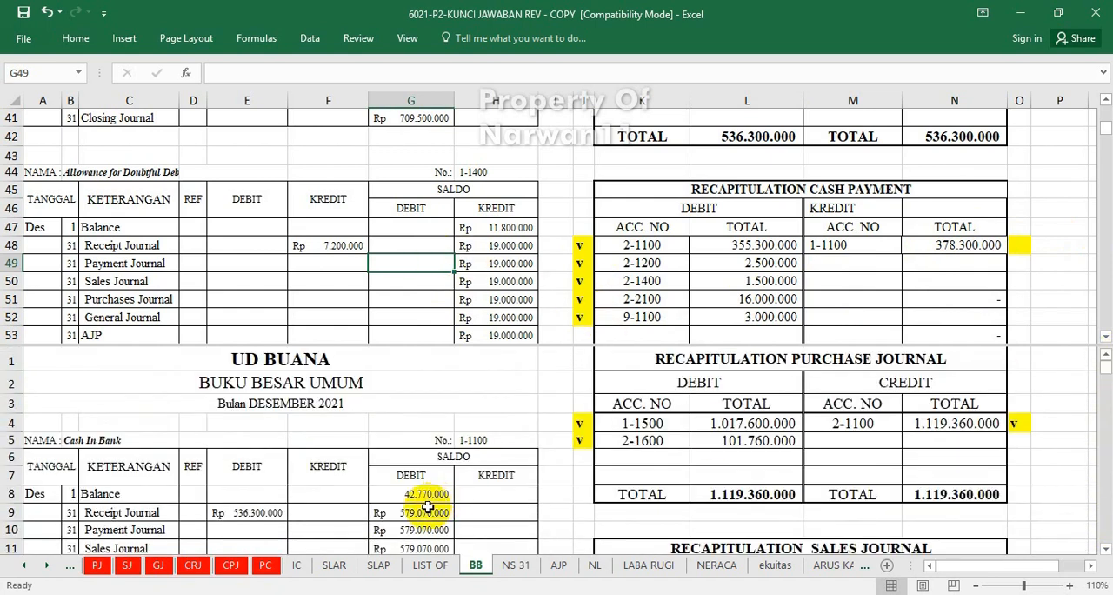
scroll(425, 508, down, 1)
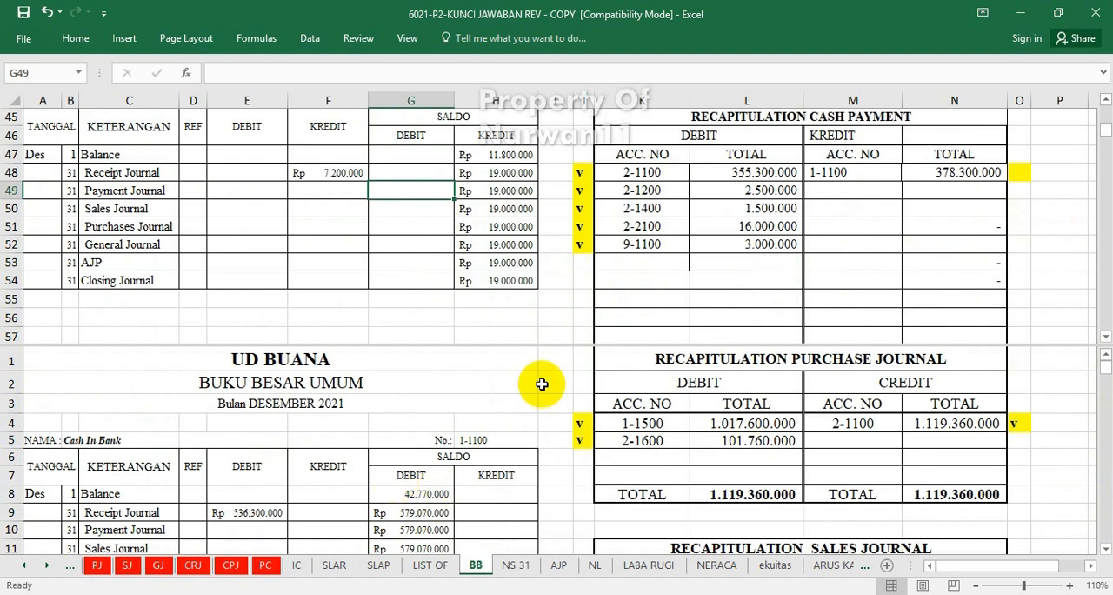
click(676, 244)
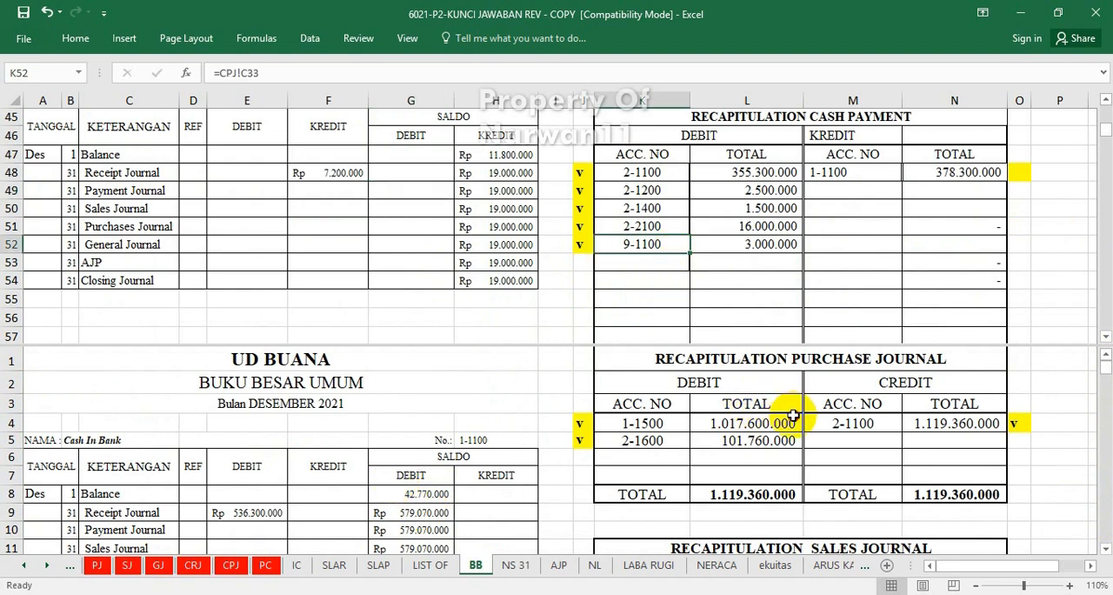
click(793, 225)
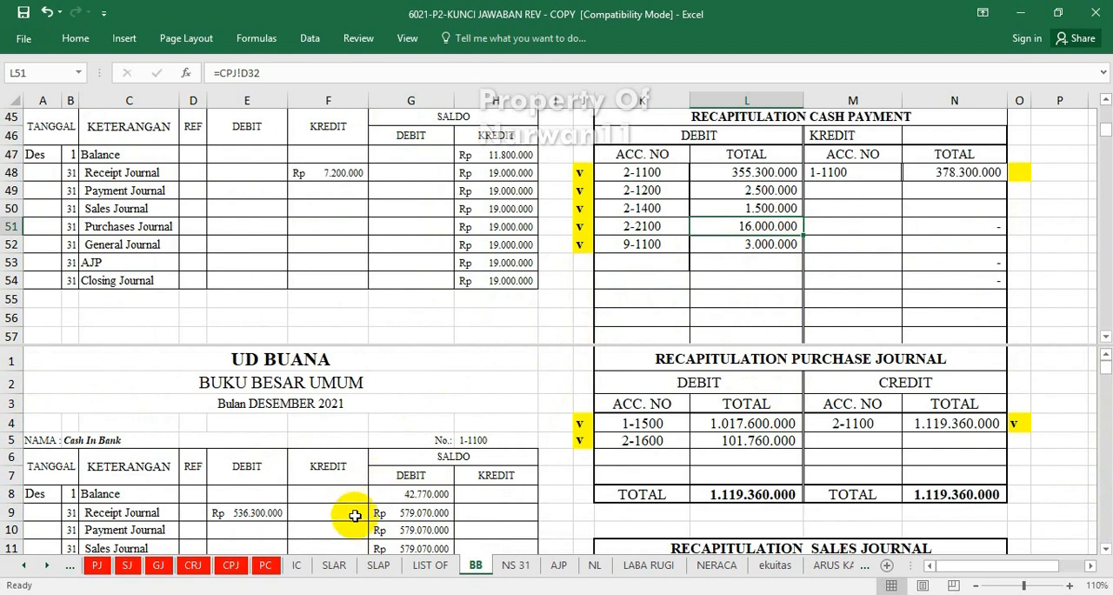
click(321, 536)
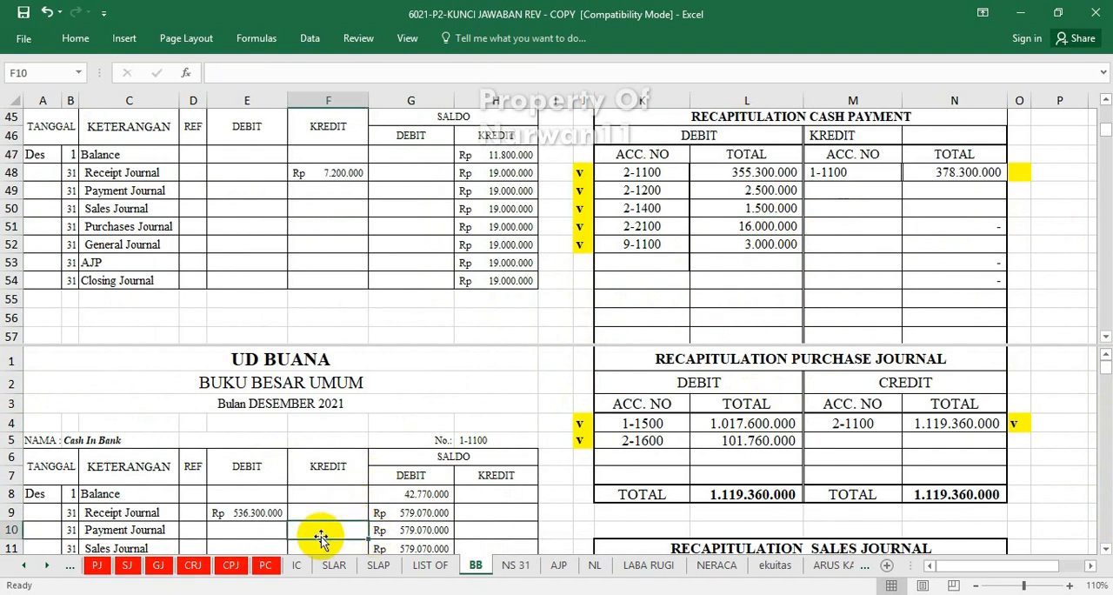
text(=)
click(953, 172)
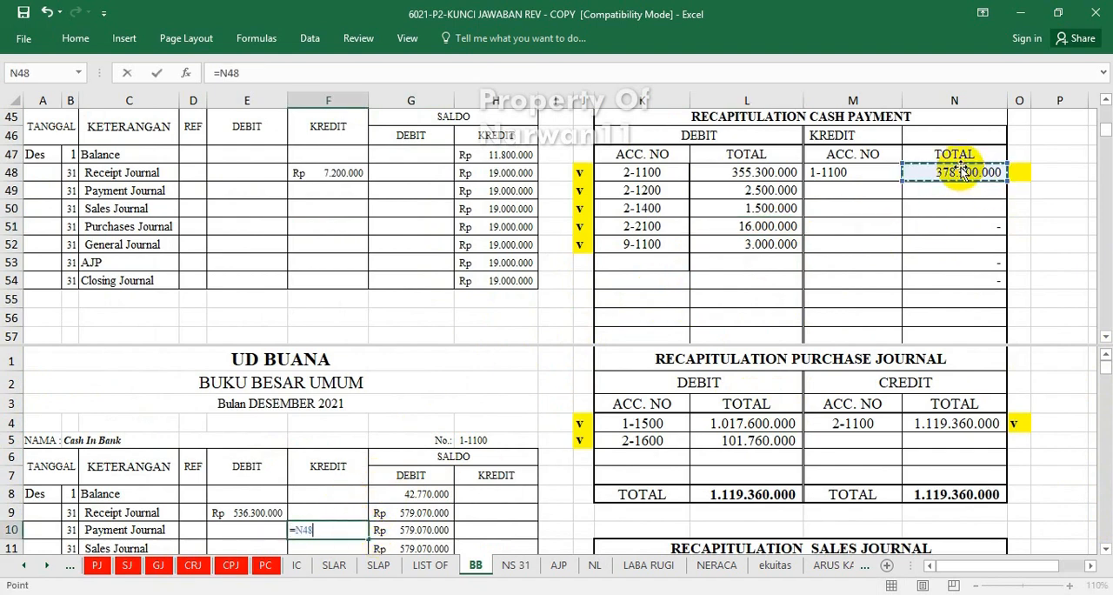
key(Return)
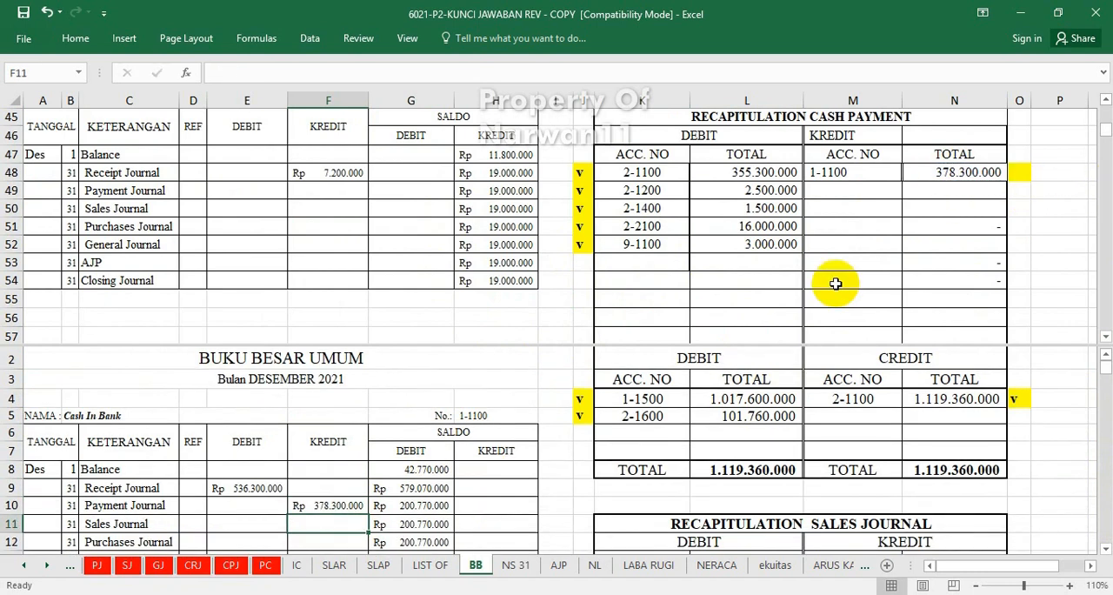
Mark the credit for account 1-1100 in the cash payment recapitulation as posted by entering "v" in cell O48.
click(1024, 169)
key(ctrl+v)
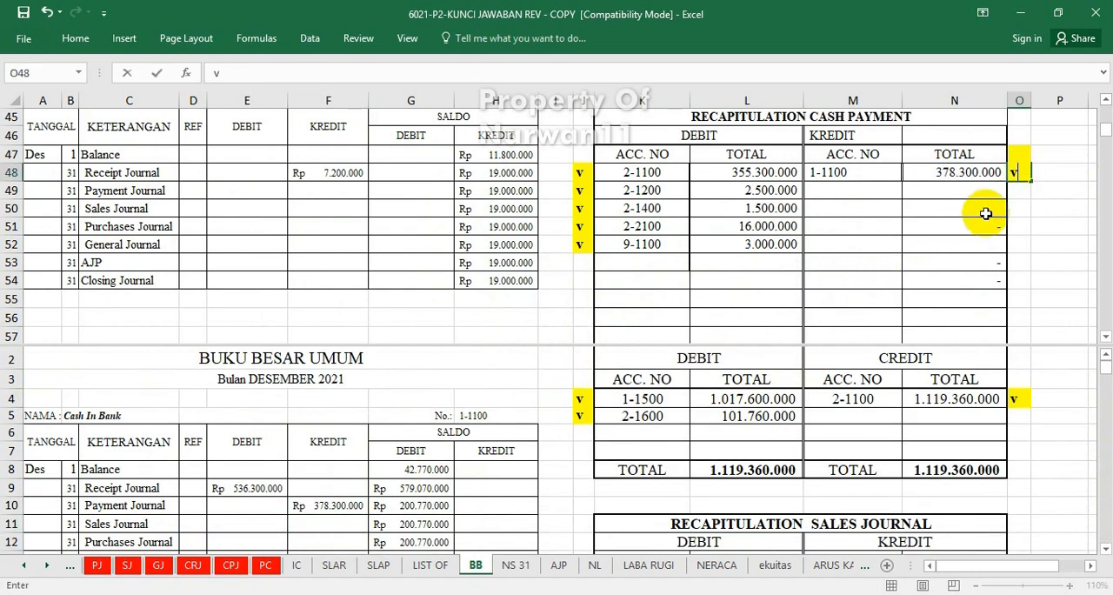
click(917, 247)
Locate the petty cash recapitulation below the cash payment recapitulation on the BB sheet.
scroll(799, 242, down, 1)
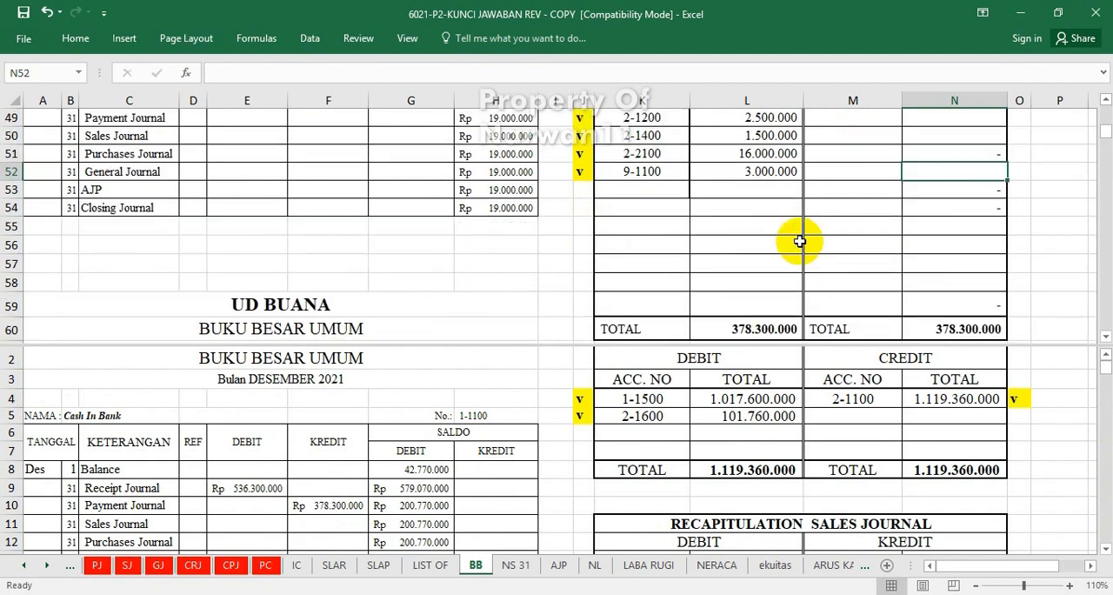
click(413, 432)
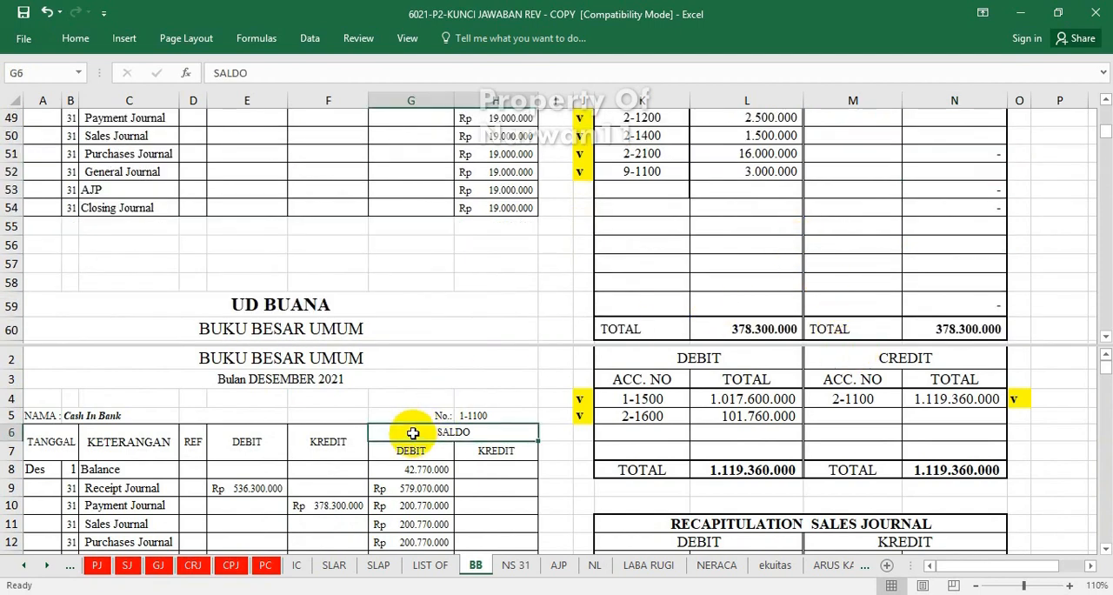
scroll(412, 432, down, 10)
scroll(413, 432, down, 15)
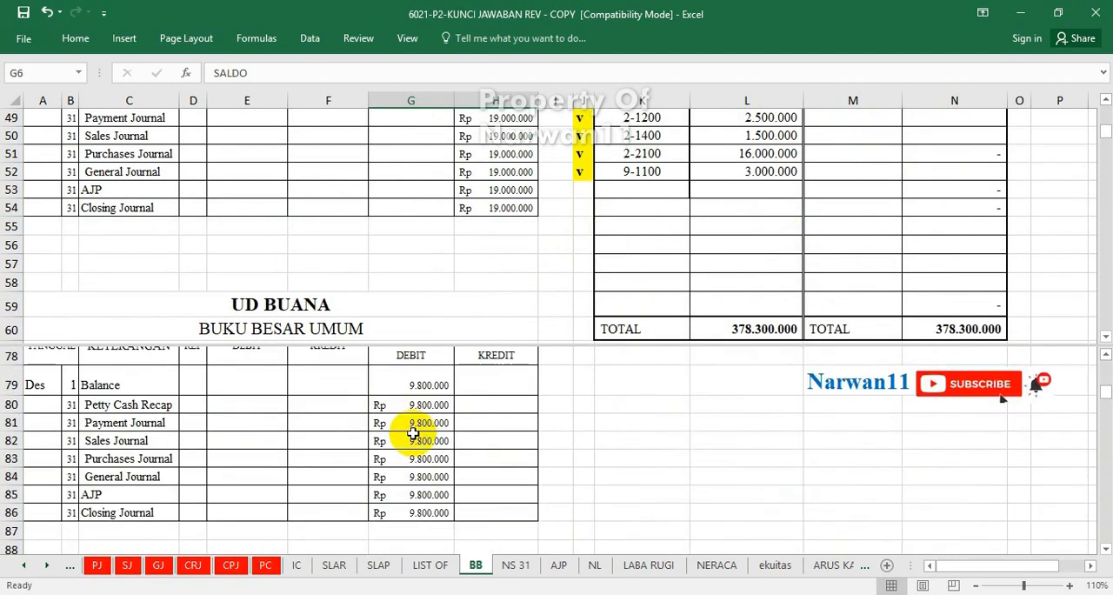
click(728, 209)
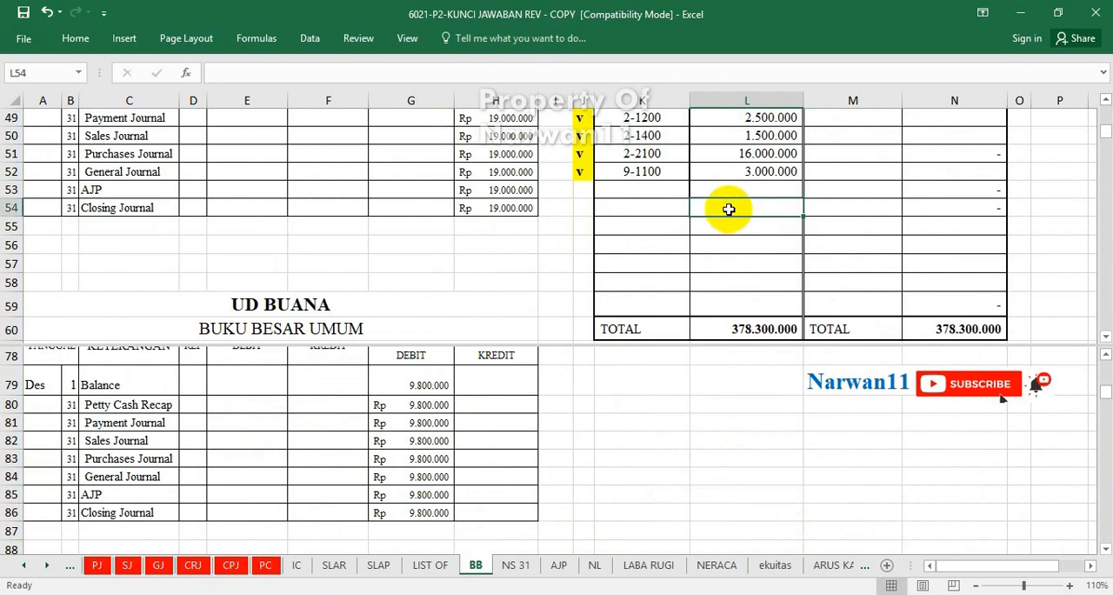
scroll(729, 209, down, 4)
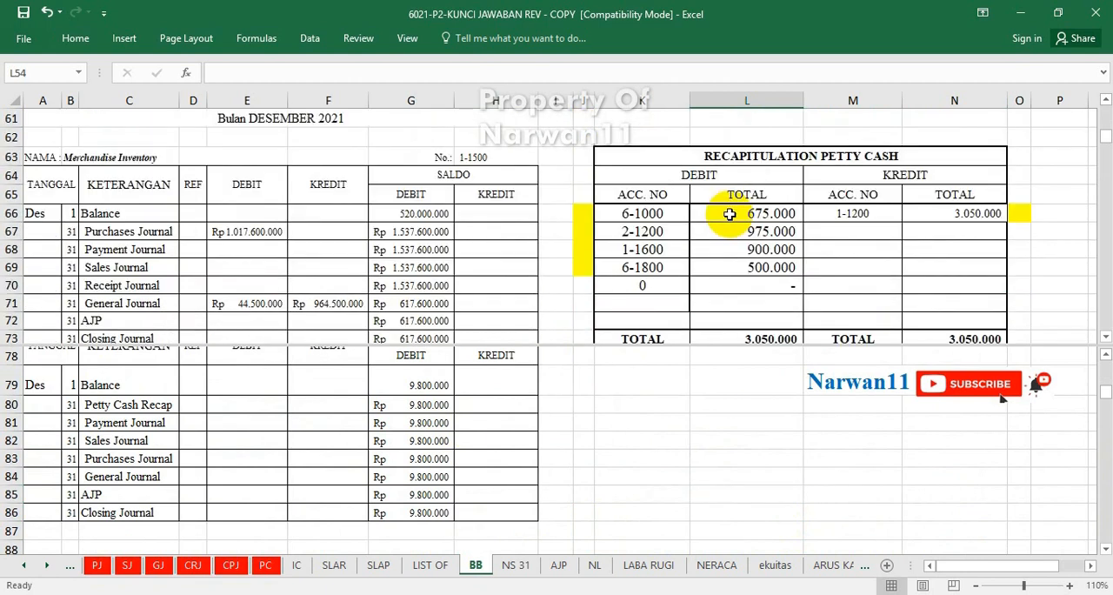
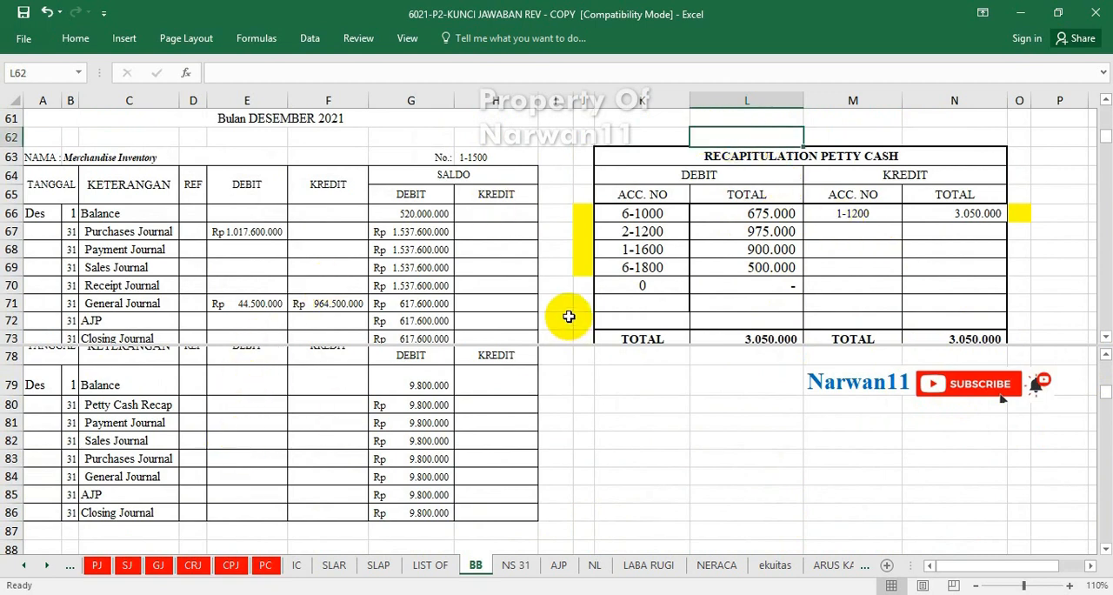
Post account 6-1000's petty cash recapitulation debit to the Advertising Expenses ledger's Petty Cash Recap debit cell E367 with =L66.
click(262, 485)
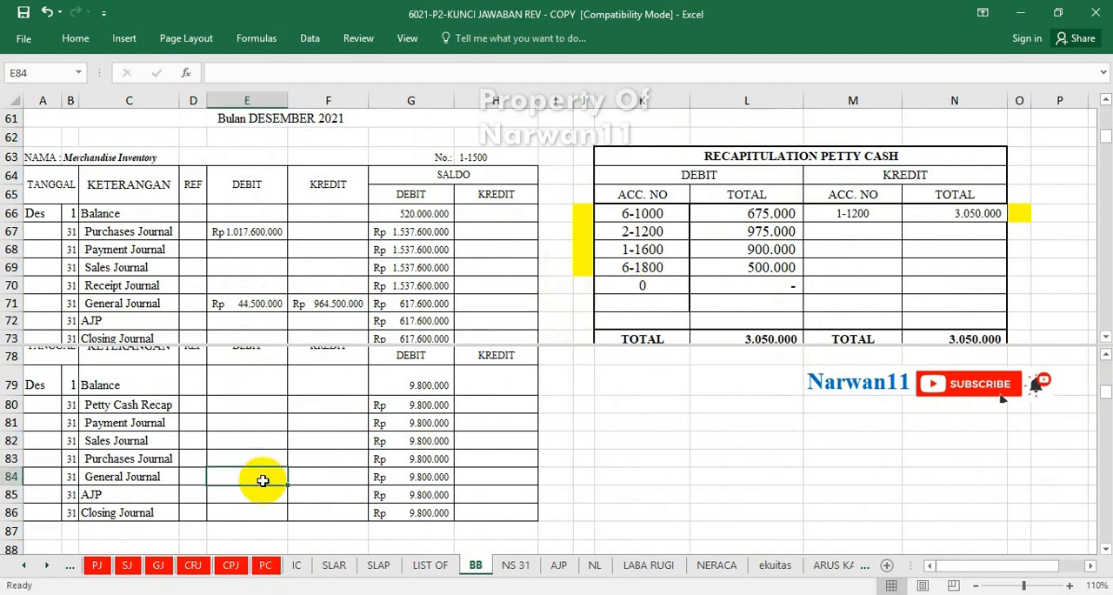
scroll(262, 483, down, 4)
scroll(263, 479, down, 20)
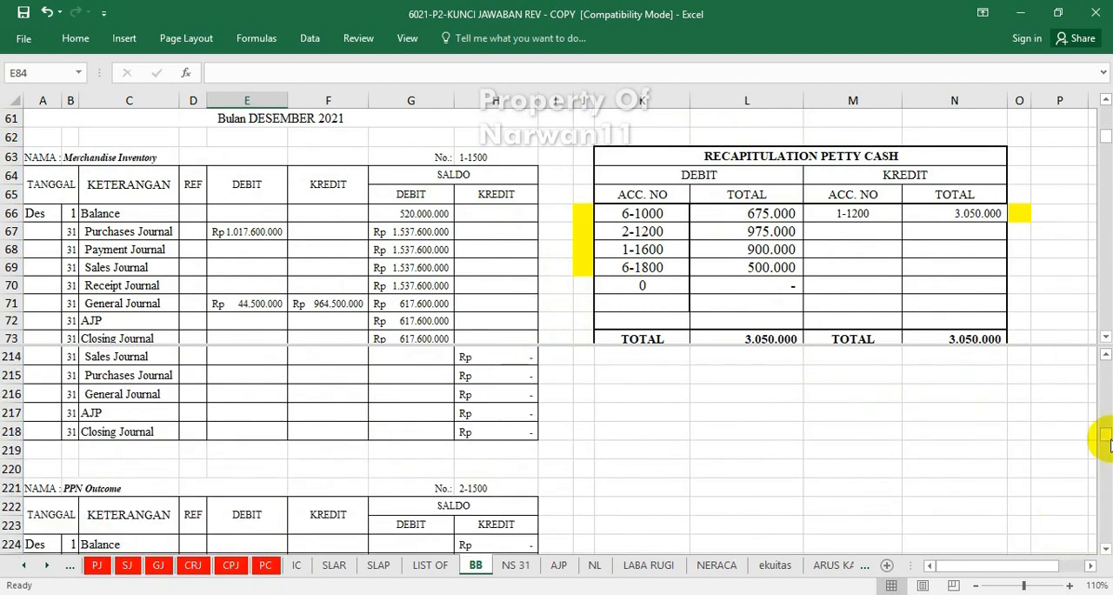
drag(1104, 439, 1099, 501)
scroll(606, 521, up, 5)
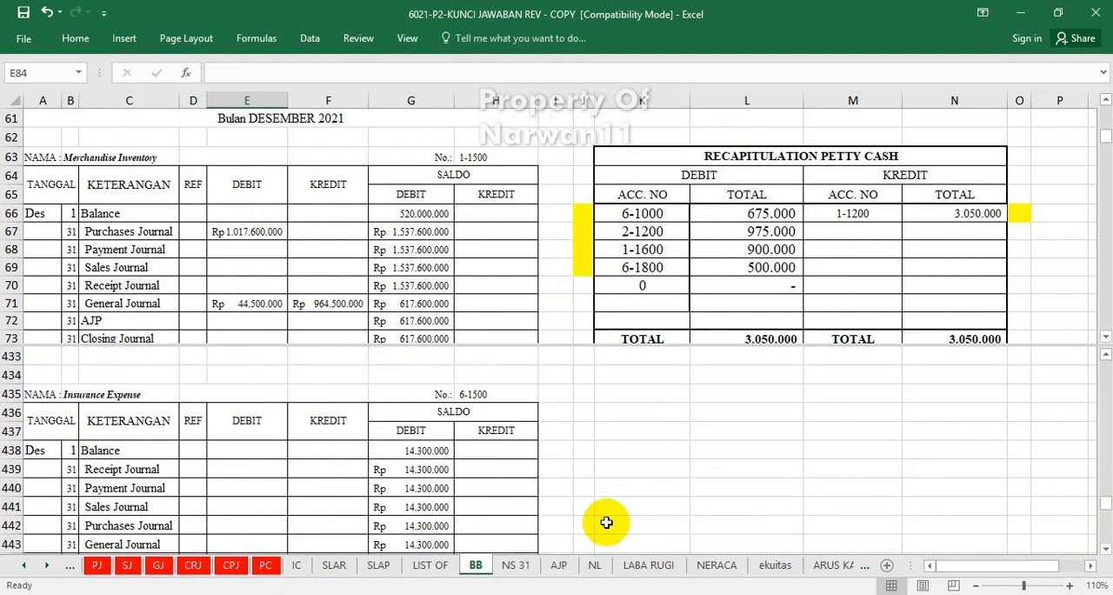
scroll(563, 505, up, 20)
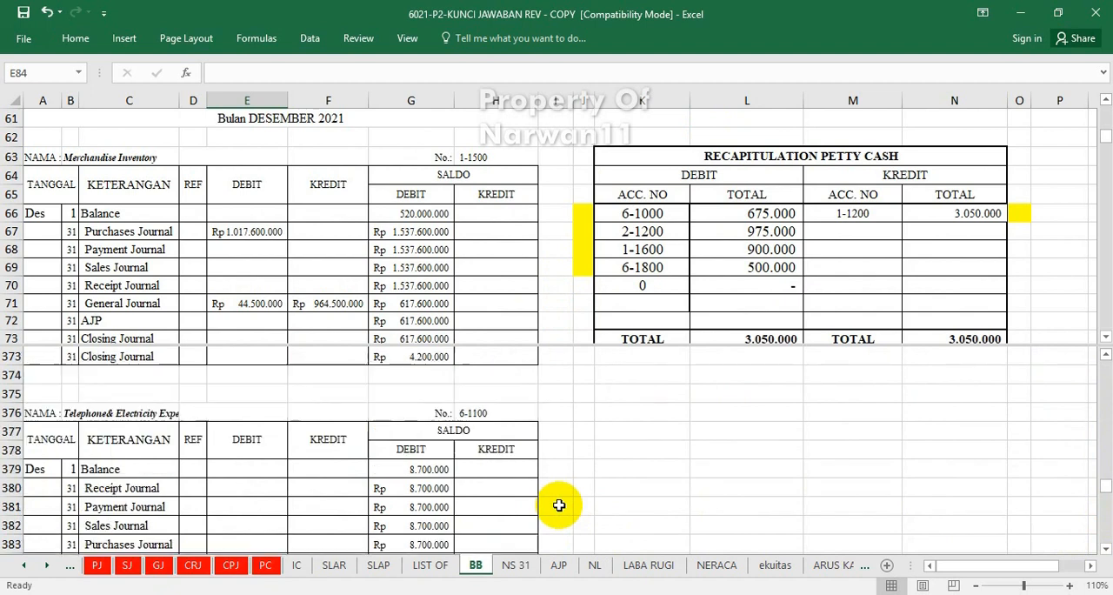
scroll(559, 505, up, 2)
scroll(295, 521, down, 3)
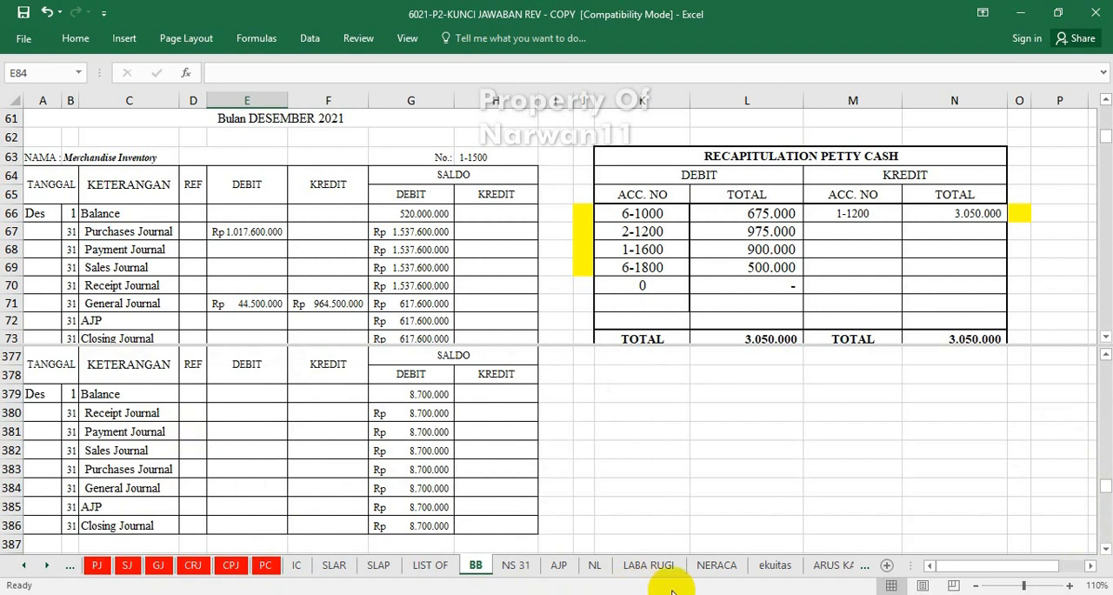
scroll(504, 479, up, 1)
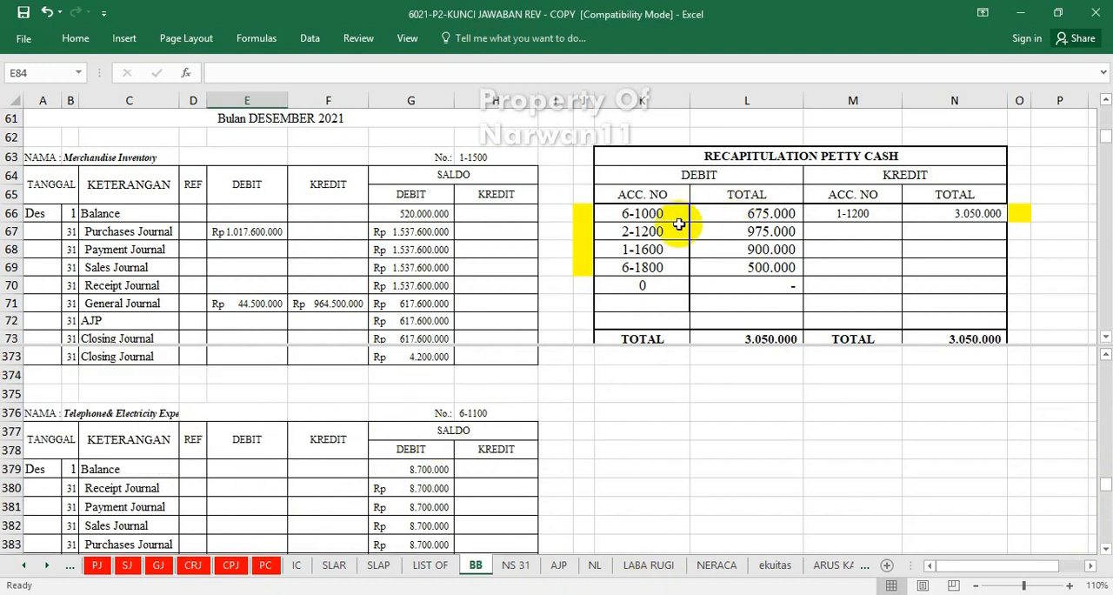
click(650, 215)
scroll(385, 427, up, 4)
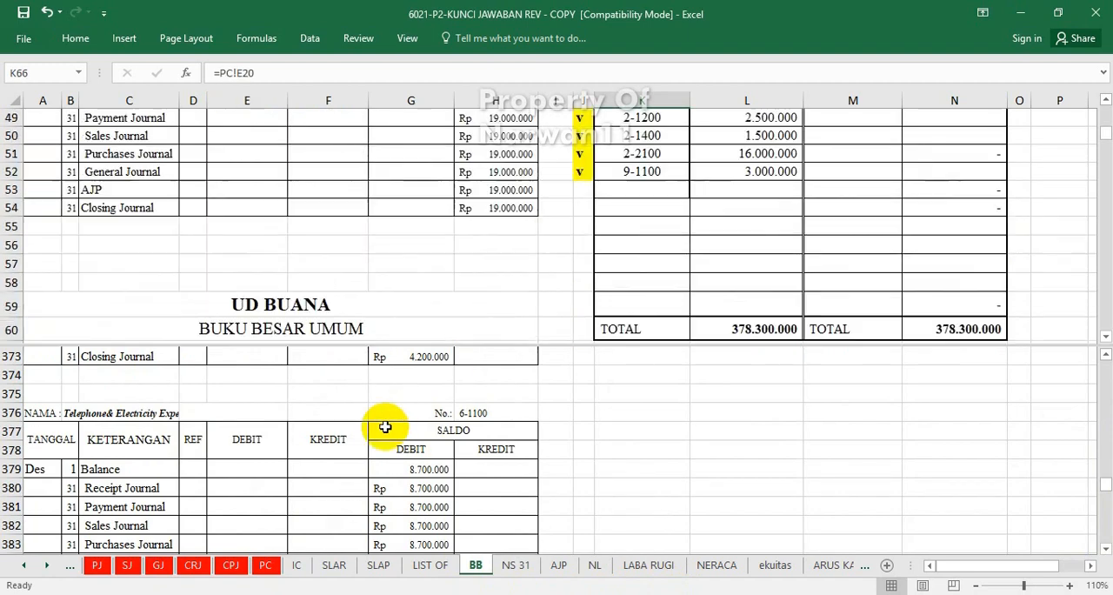
scroll(385, 427, down, 4)
click(380, 447)
scroll(380, 448, up, 4)
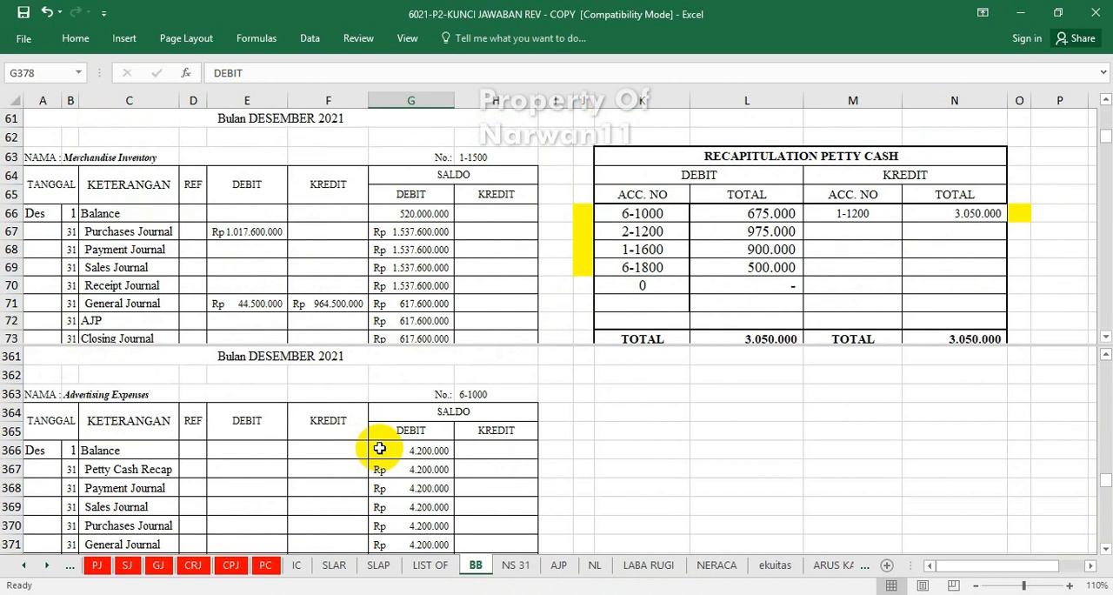
click(266, 463)
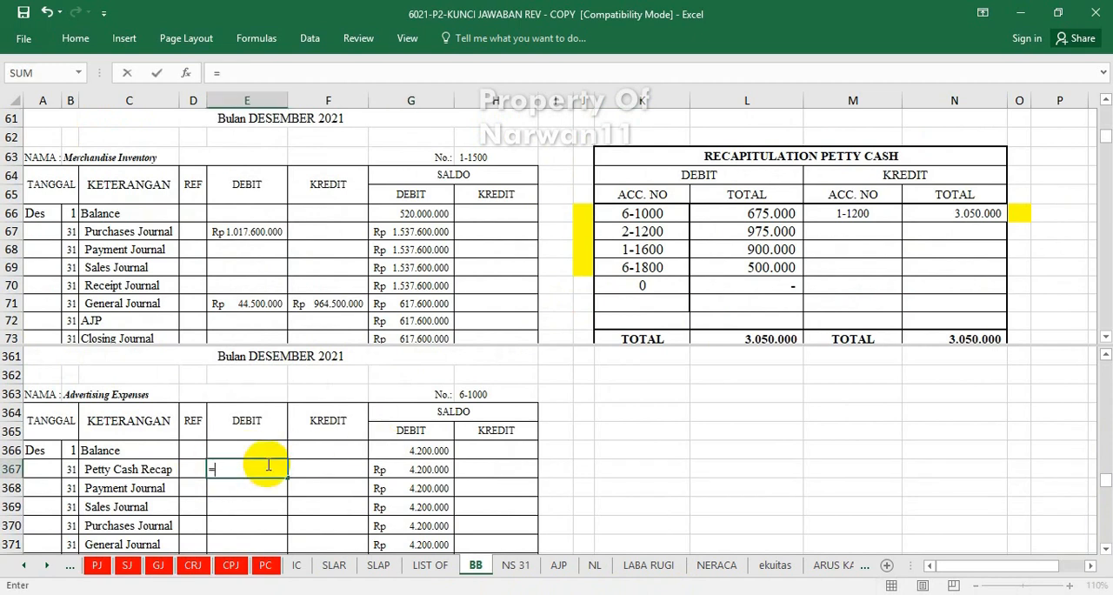
text(=)
click(758, 212)
key(Return)
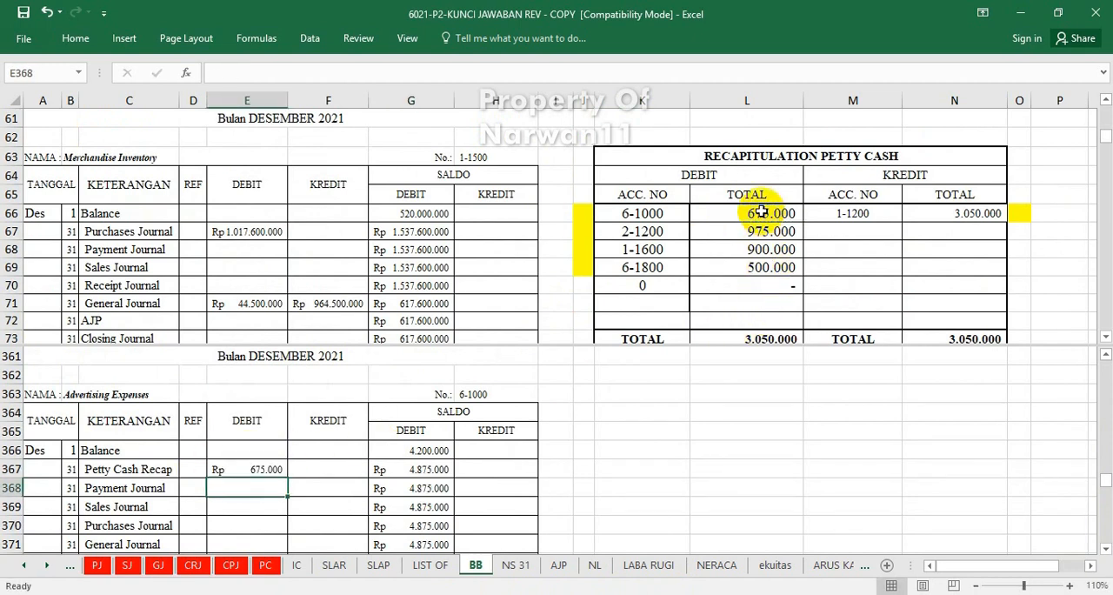
Mark the debit for account 6-1000 in the petty cash recapitulation as posted by entering "v" in cell J66.
click(588, 215)
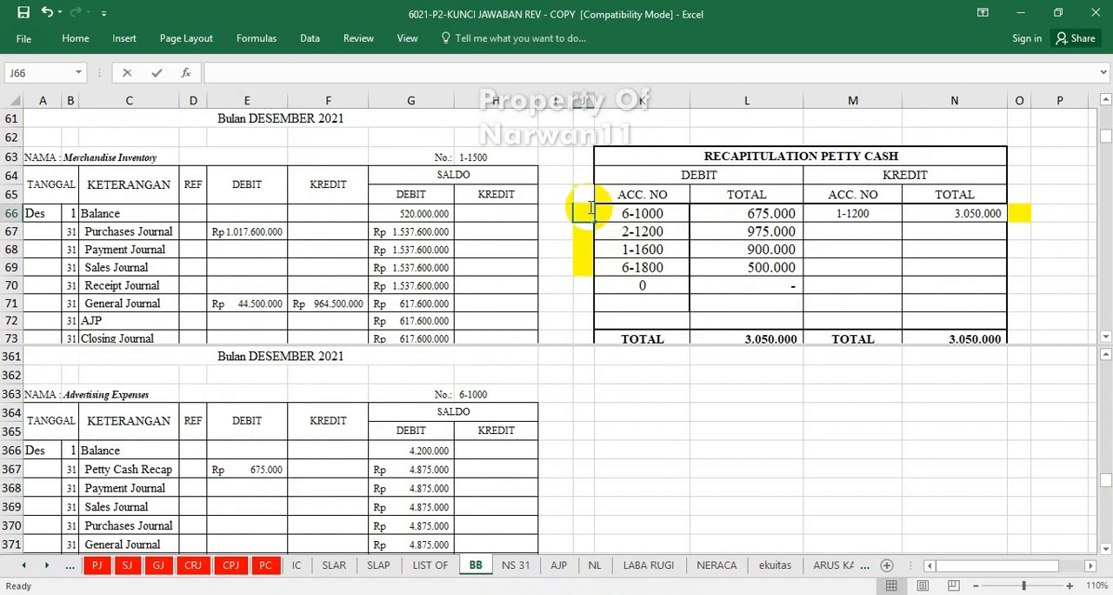
text(v)
click(439, 430)
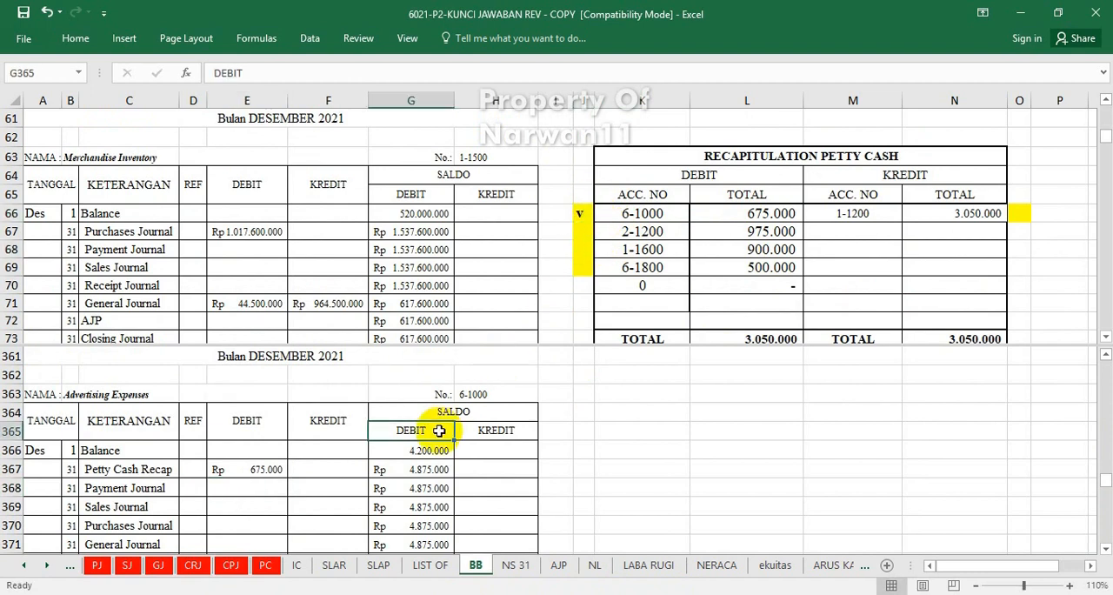
Post account 2-1200's petty cash recapitulation debit to the Expense Payable ledger's Petty Cash Recap debit cell E190 with =L67.
drag(1103, 481, 1104, 429)
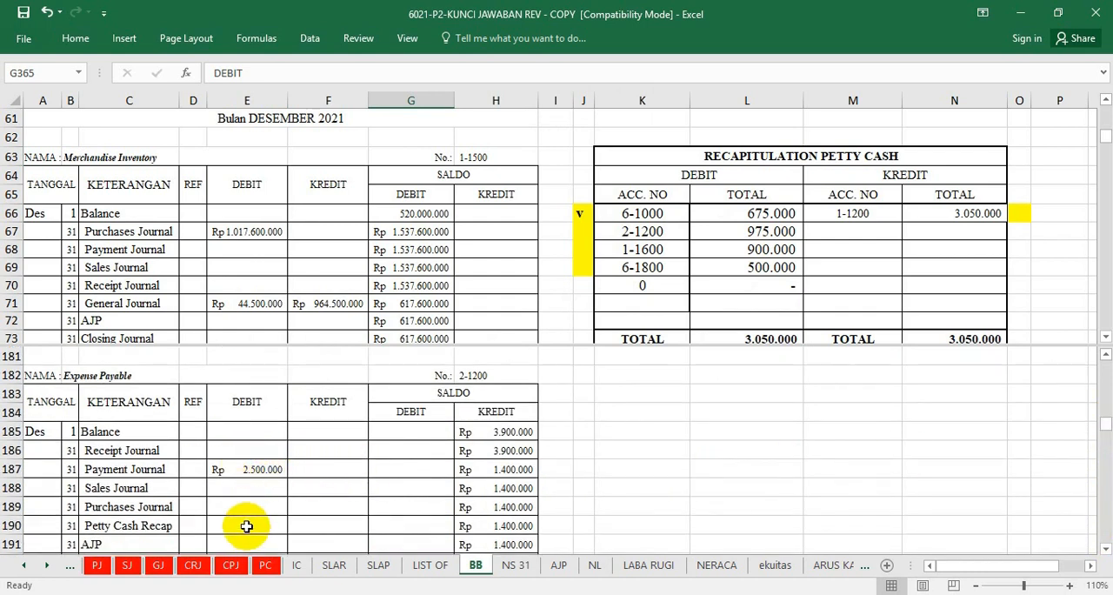
click(247, 525)
text(=)
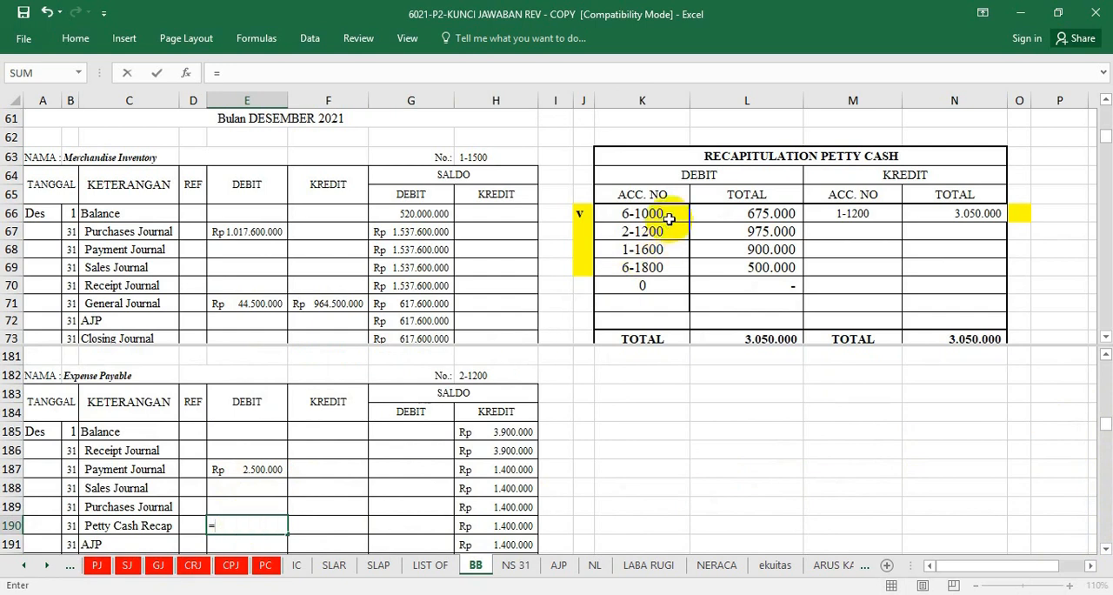
click(755, 230)
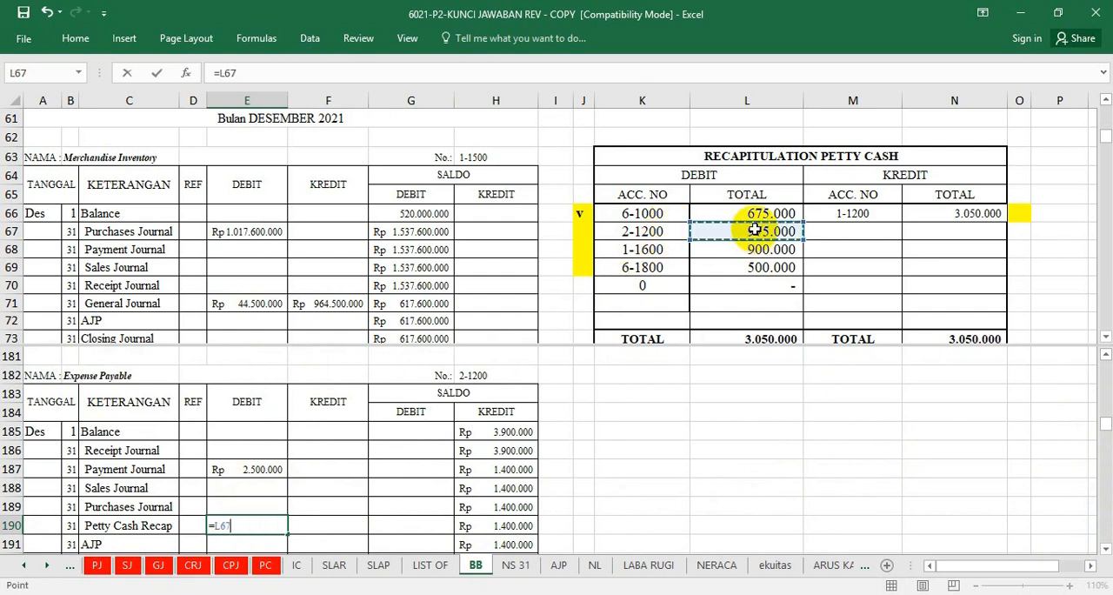
key(Return)
Mark the debit for account 2-1200 in the petty cash recapitulation as posted by entering "v" in cell J67.
click(591, 232)
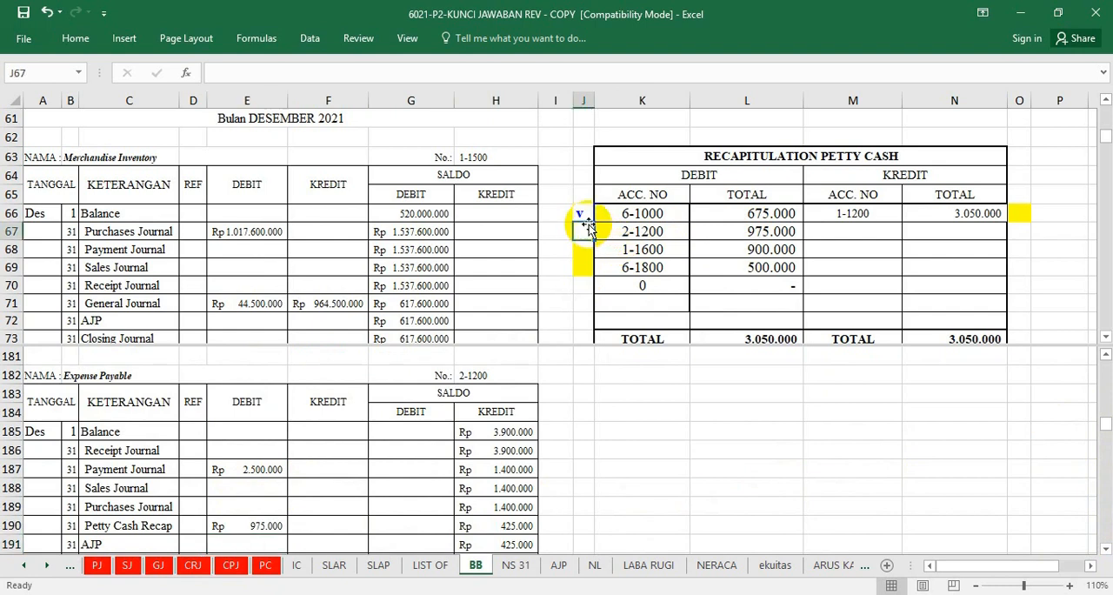
text(v)
click(582, 267)
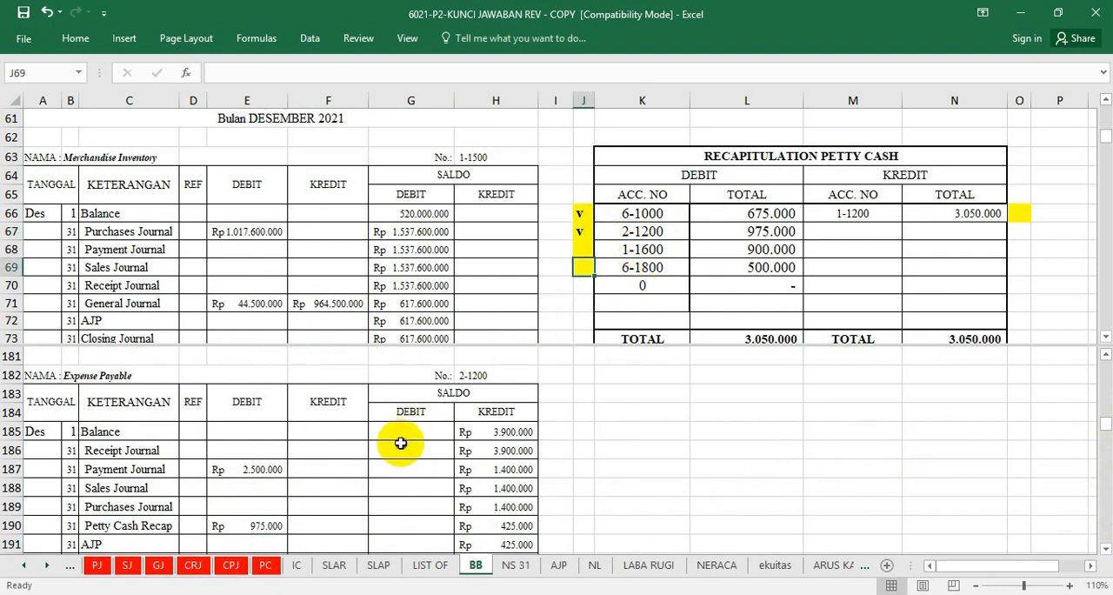
Post account 1-1600's petty cash recapitulation debit to the Store Supplies ledger's Petty Cash Recap debit cell E80 with =L68.
click(400, 443)
scroll(401, 444, up, 8)
scroll(402, 444, up, 12)
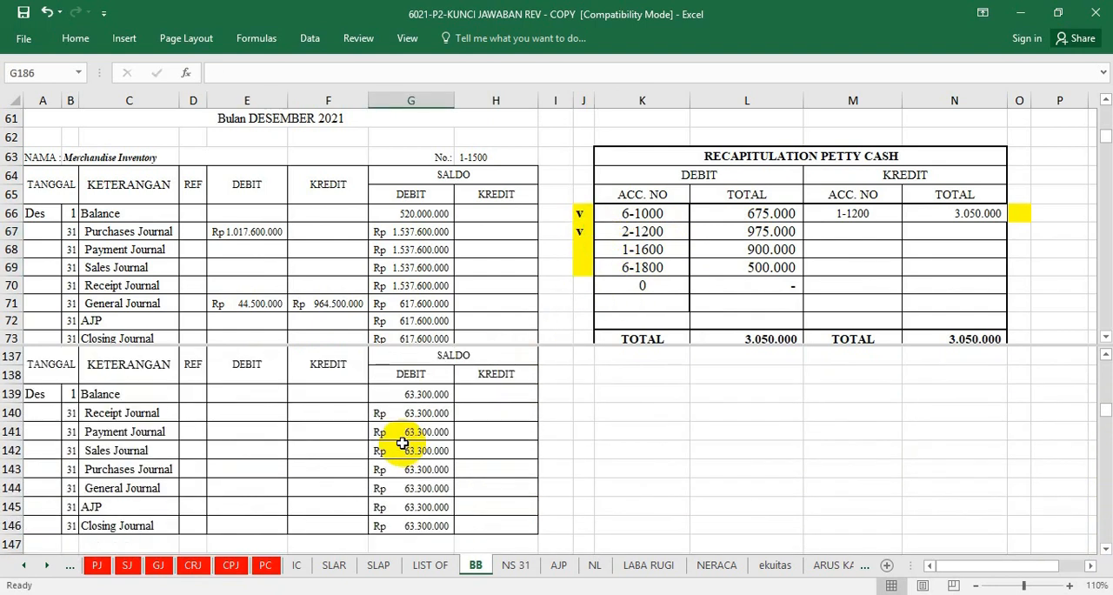
scroll(401, 443, up, 10)
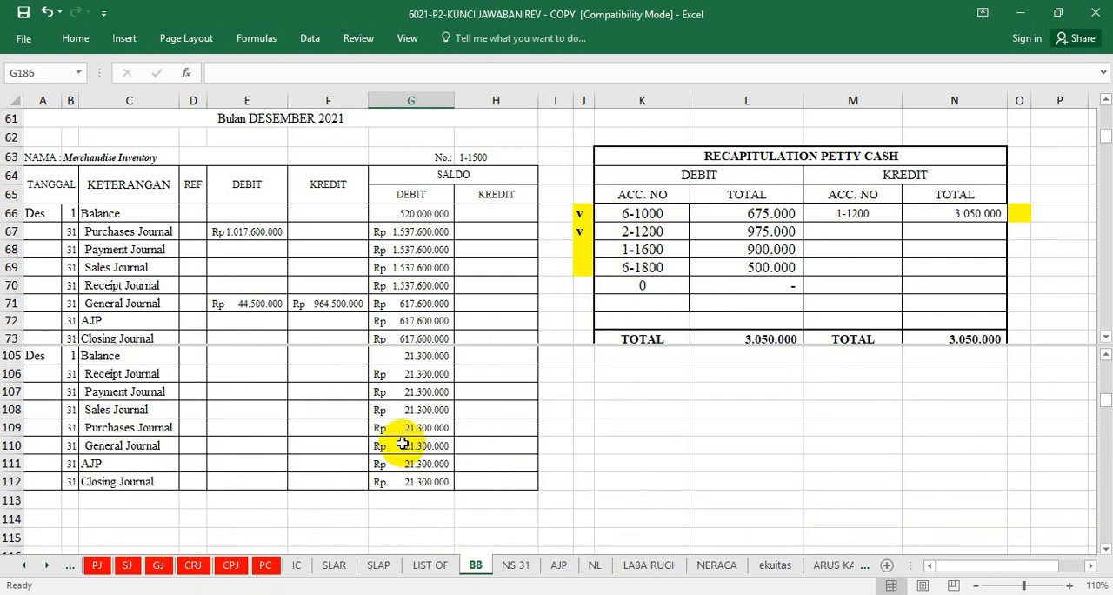
scroll(402, 443, up, 3)
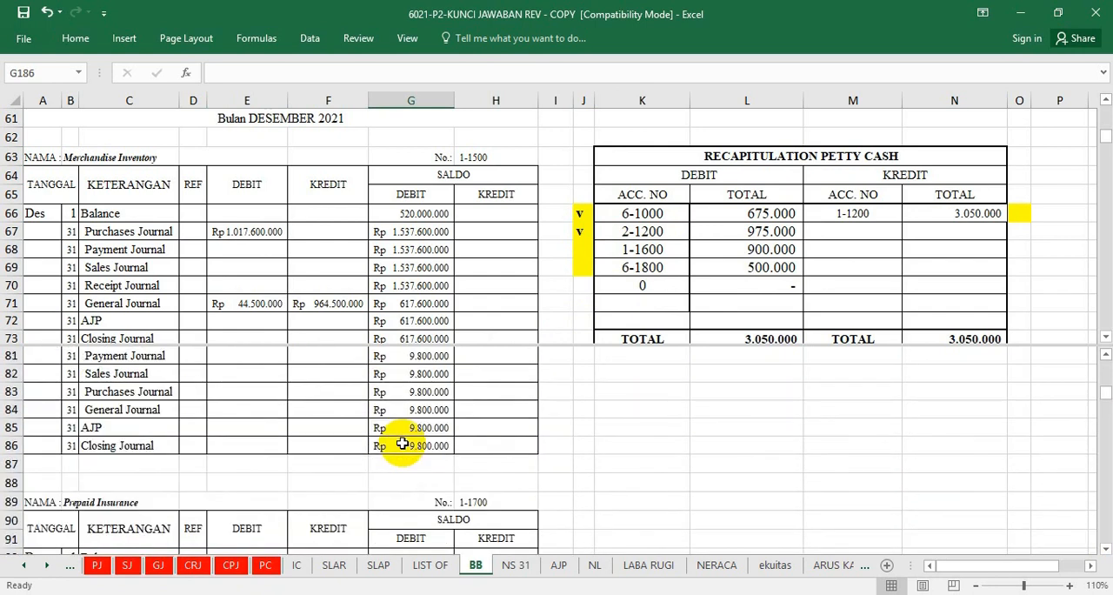
scroll(402, 444, up, 2)
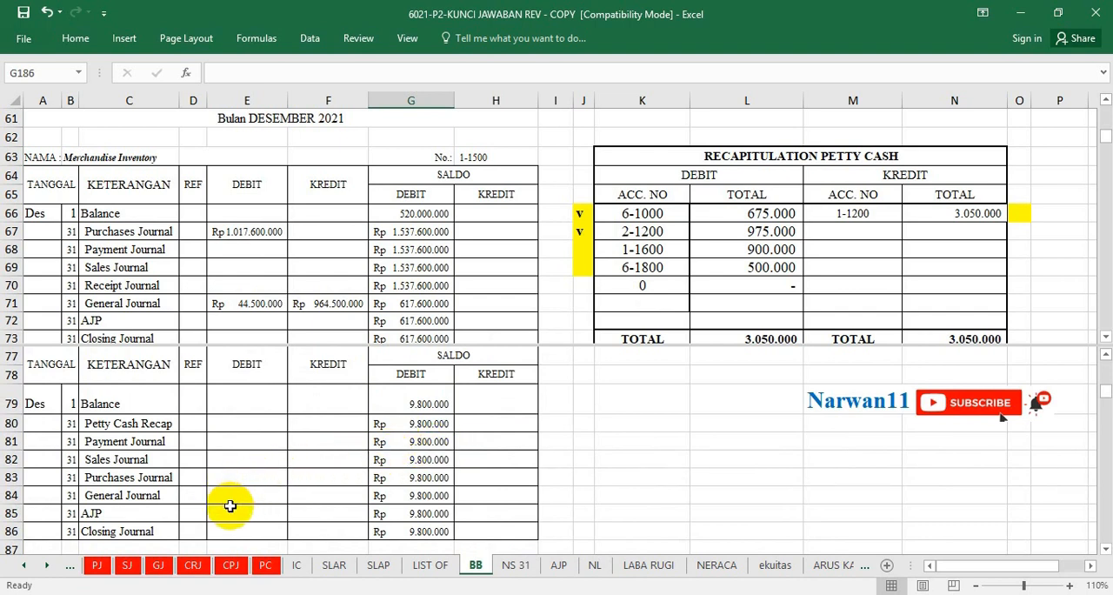
click(233, 423)
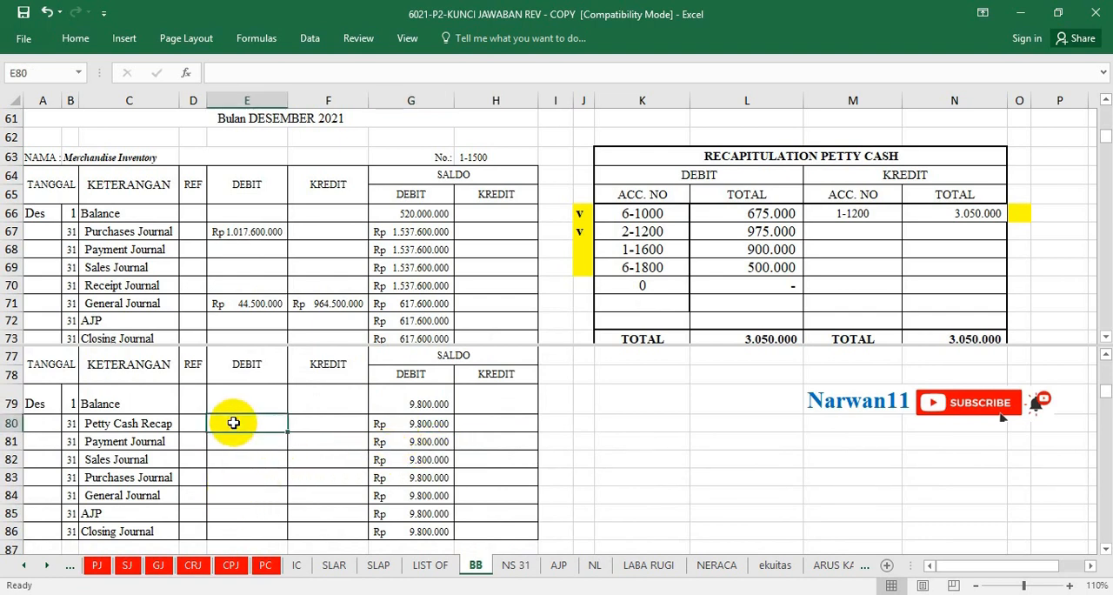
text(=)
click(750, 249)
key(Return)
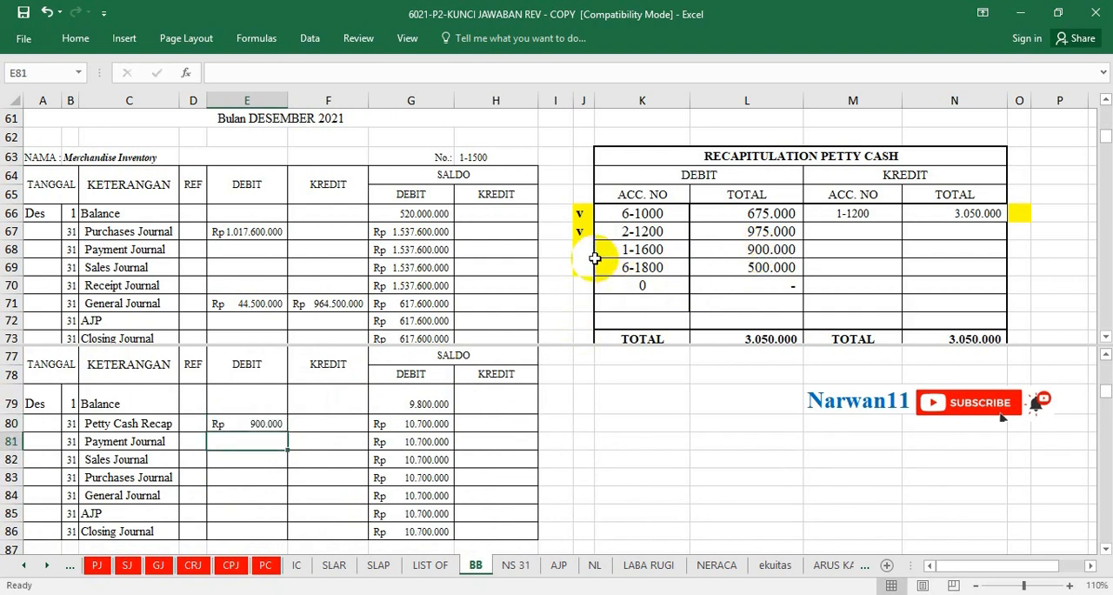
Mark the debit for account 1-1600 in the petty cash recapitulation as posted by entering "v" in cell J68.
click(586, 255)
click(589, 299)
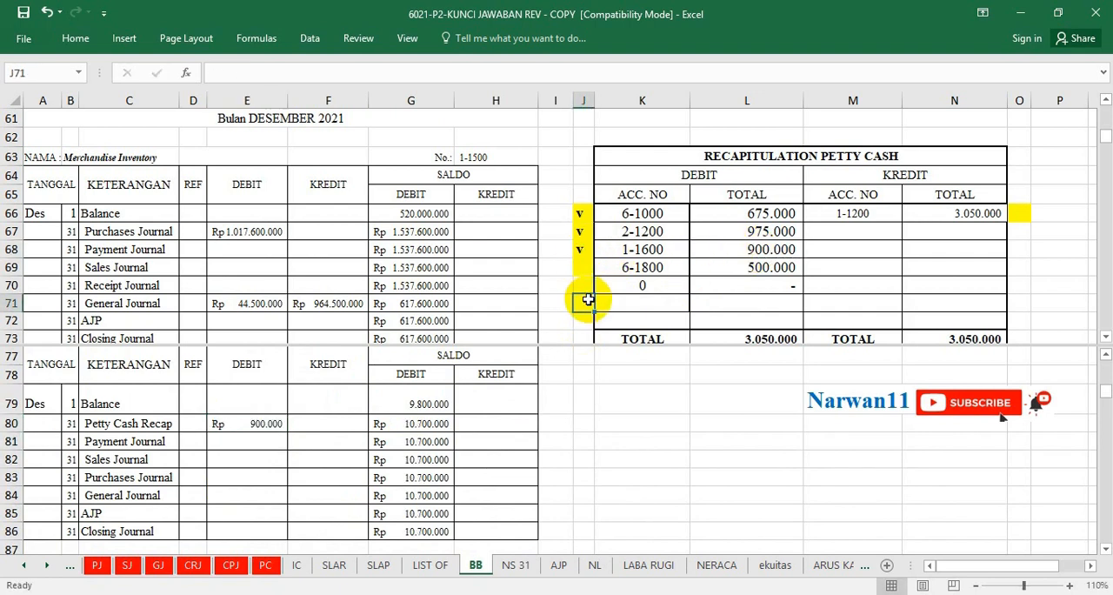
Post account 6-1800's petty cash recapitulation debit to that account's ledger in the Petty Cash Recap debit cell E484 with =L69.
click(387, 445)
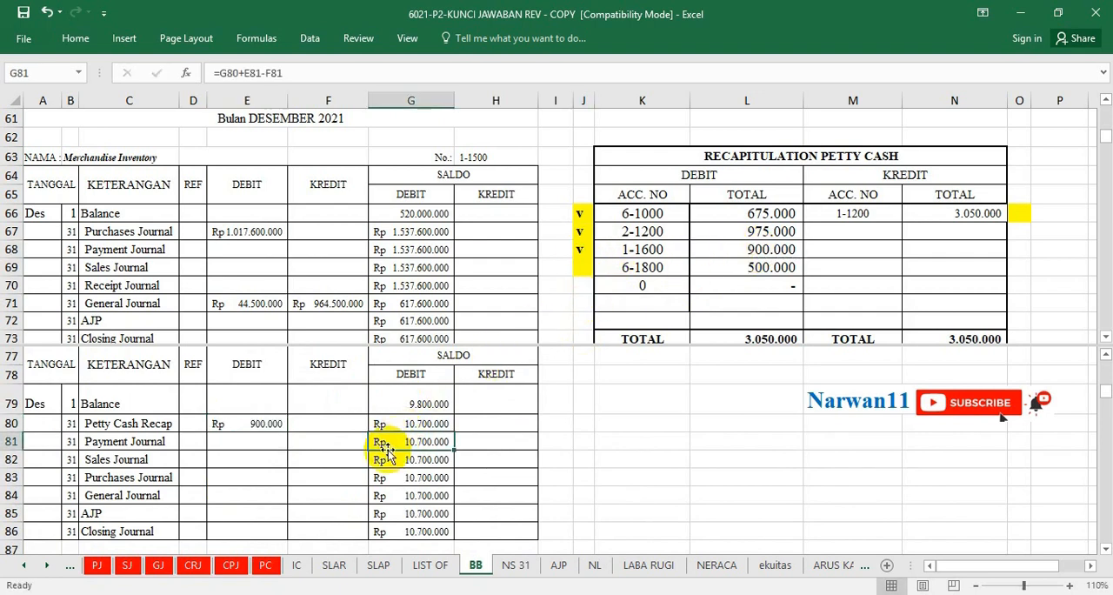
scroll(391, 452, down, 20)
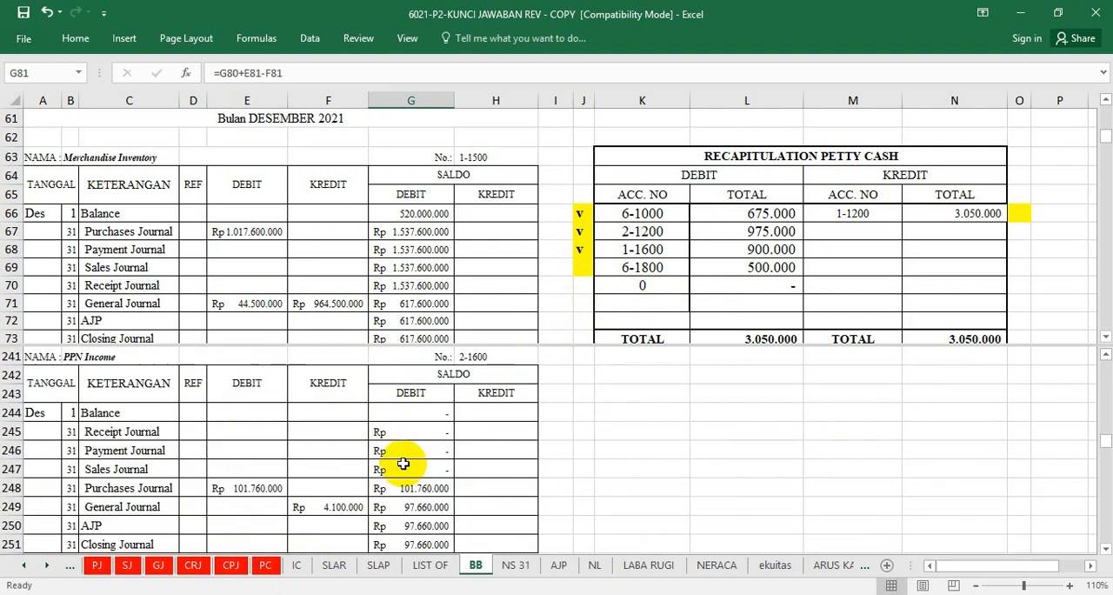
scroll(403, 464, down, 20)
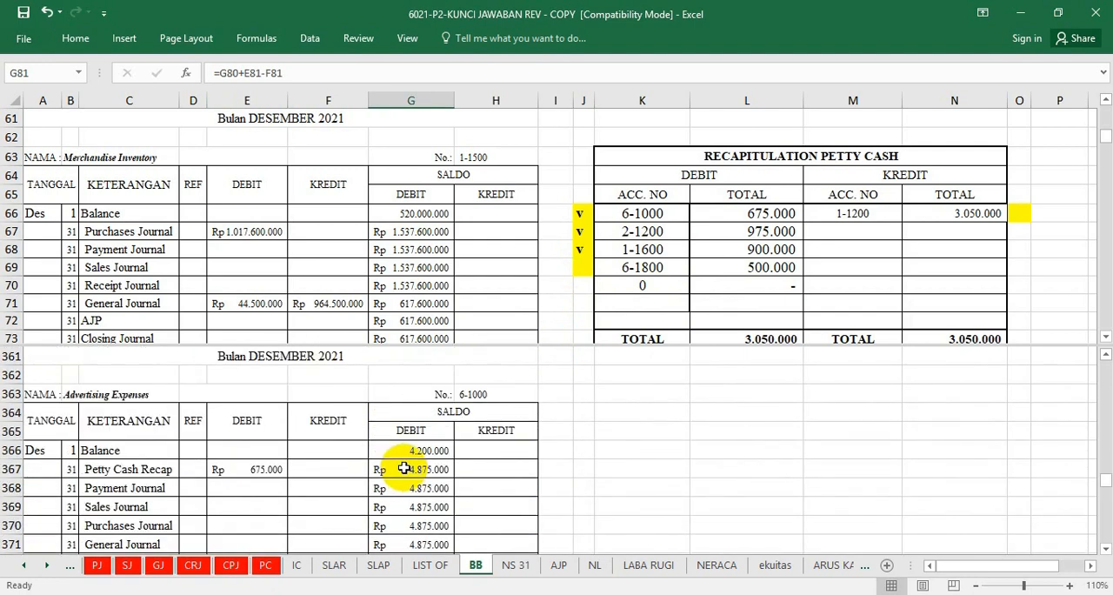
scroll(404, 468, down, 11)
scroll(404, 468, down, 20)
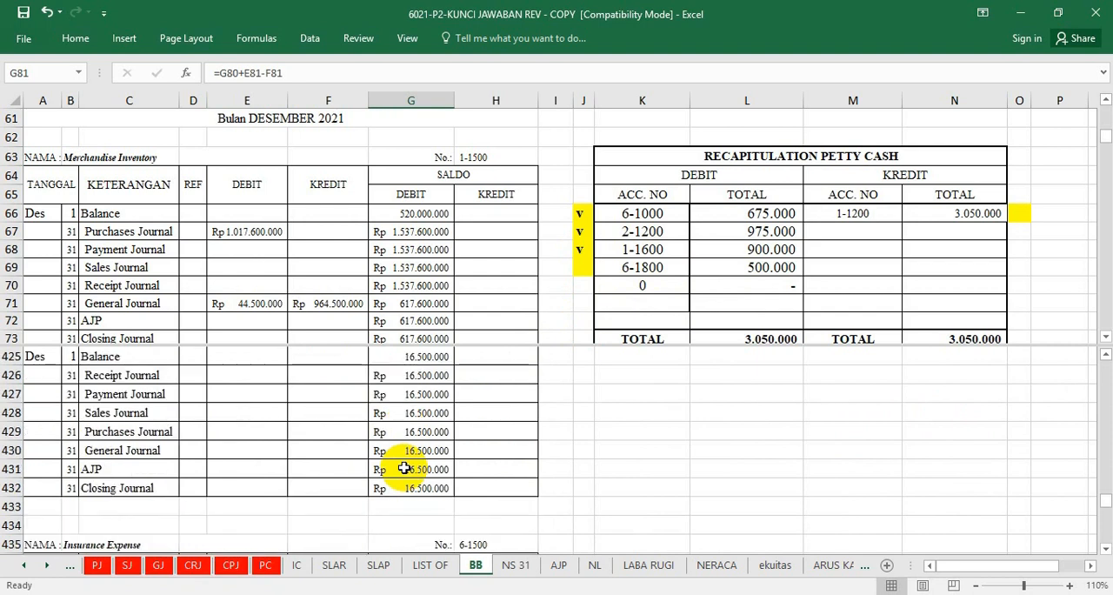
scroll(404, 467, down, 4)
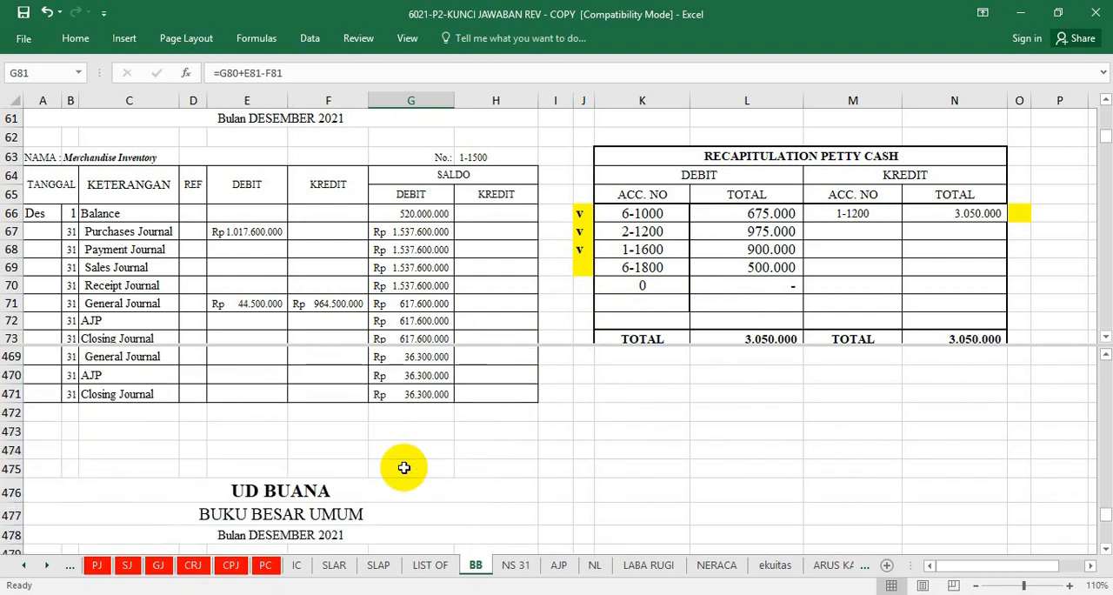
scroll(405, 468, down, 4)
scroll(404, 468, up, 2)
scroll(404, 468, down, 2)
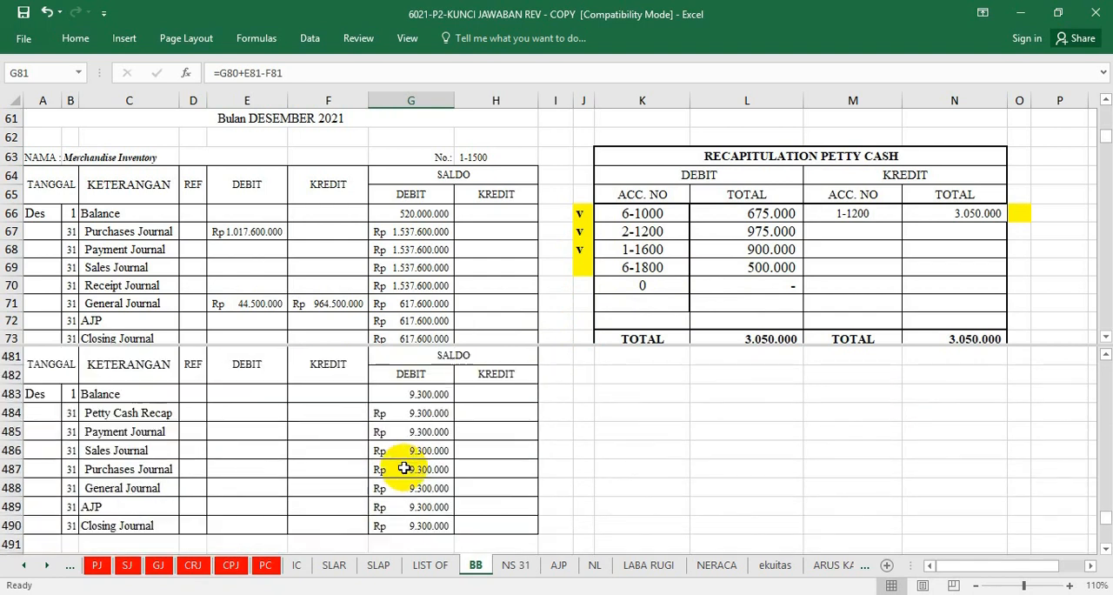
click(246, 418)
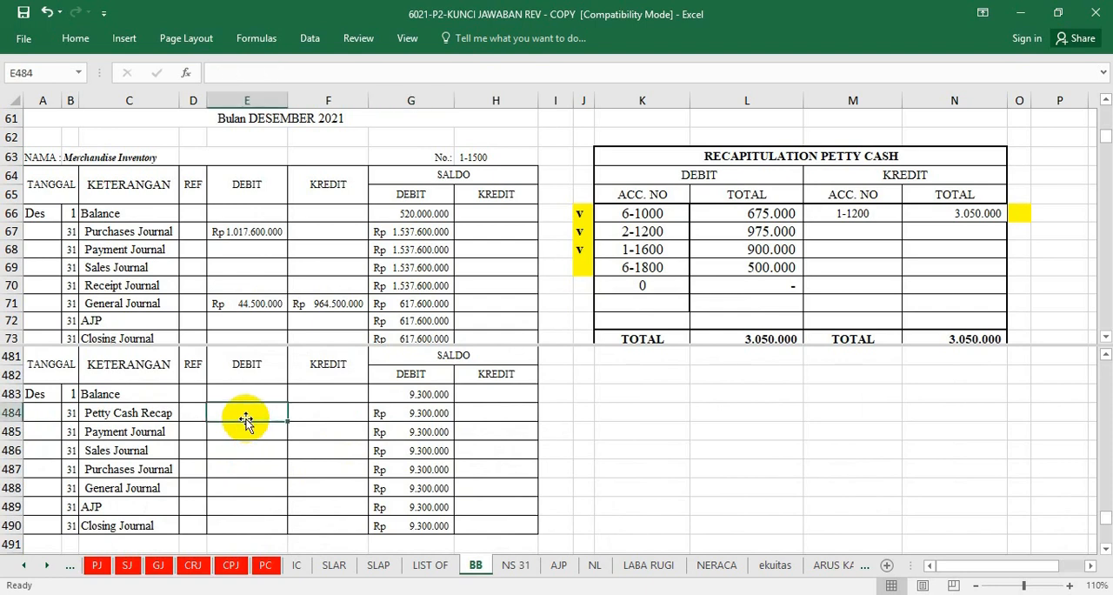
text(=)
click(746, 267)
key(Return)
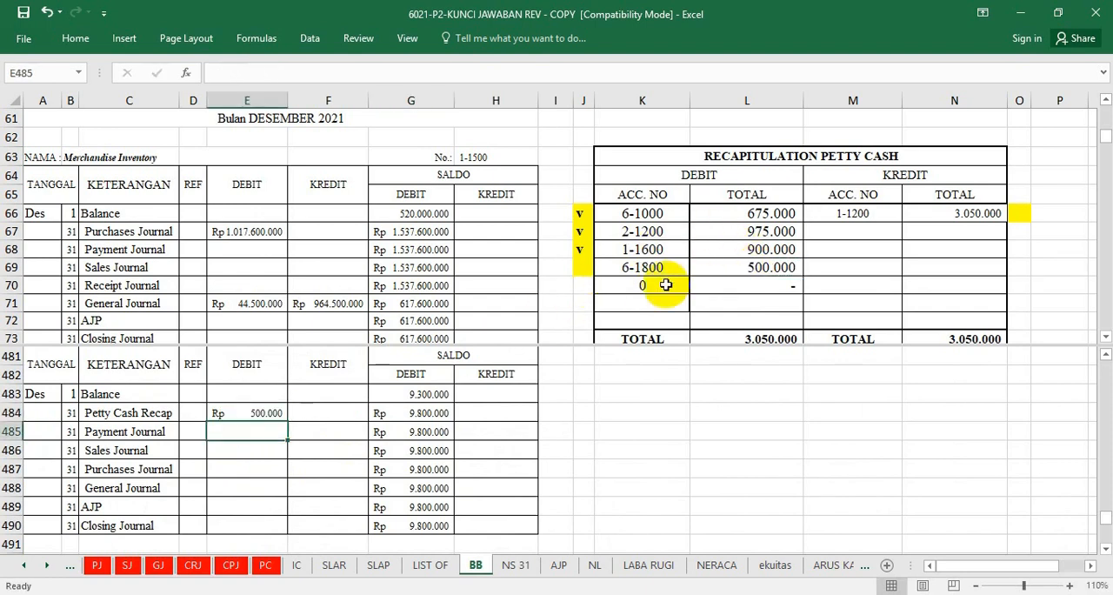
Mark the debit for account 6-1800 in the petty cash recapitulation as posted by entering "v" in cell J69.
click(589, 270)
click(661, 284)
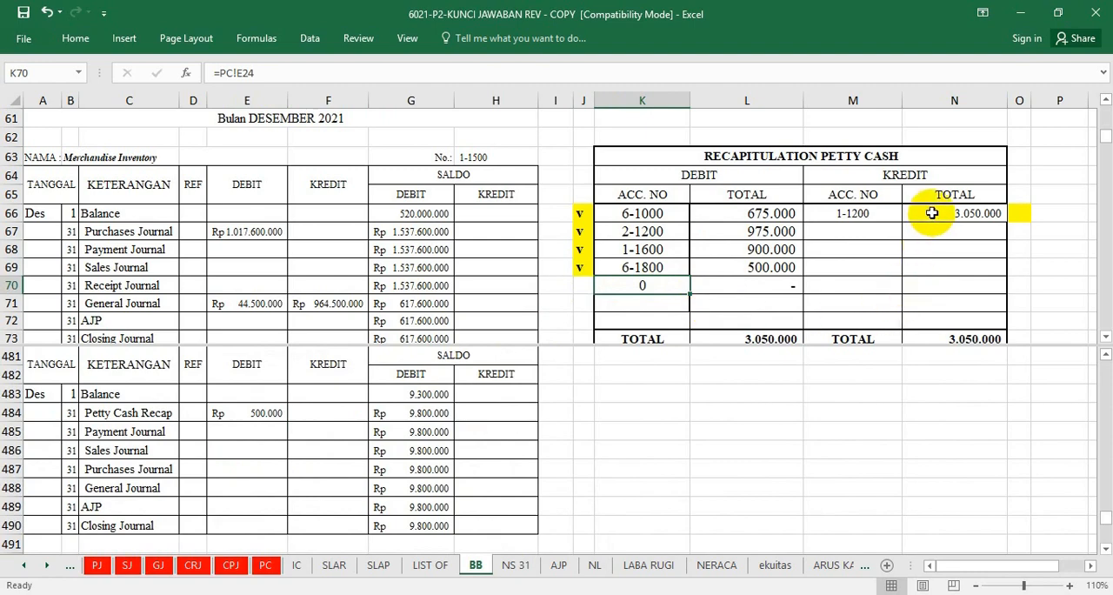
Post account 1-1200's petty cash recapitulation credit to the Petty Cash ledger's Petty Cash Recap credit cell F24 with =N66.
click(927, 212)
drag(1106, 512, 1093, 363)
scroll(417, 550, down, 3)
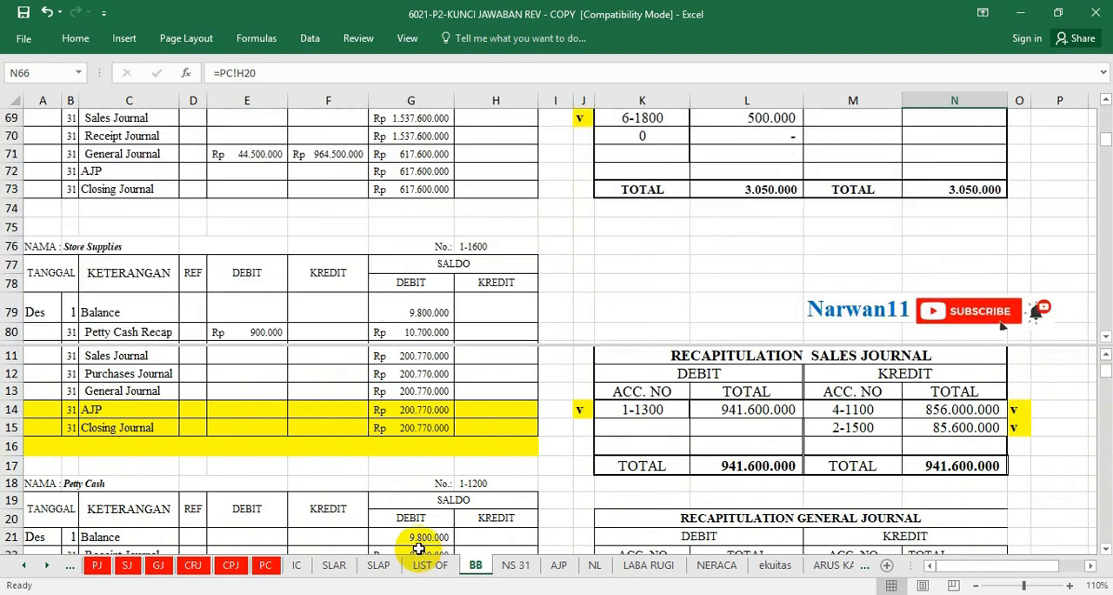
scroll(420, 528, up, 3)
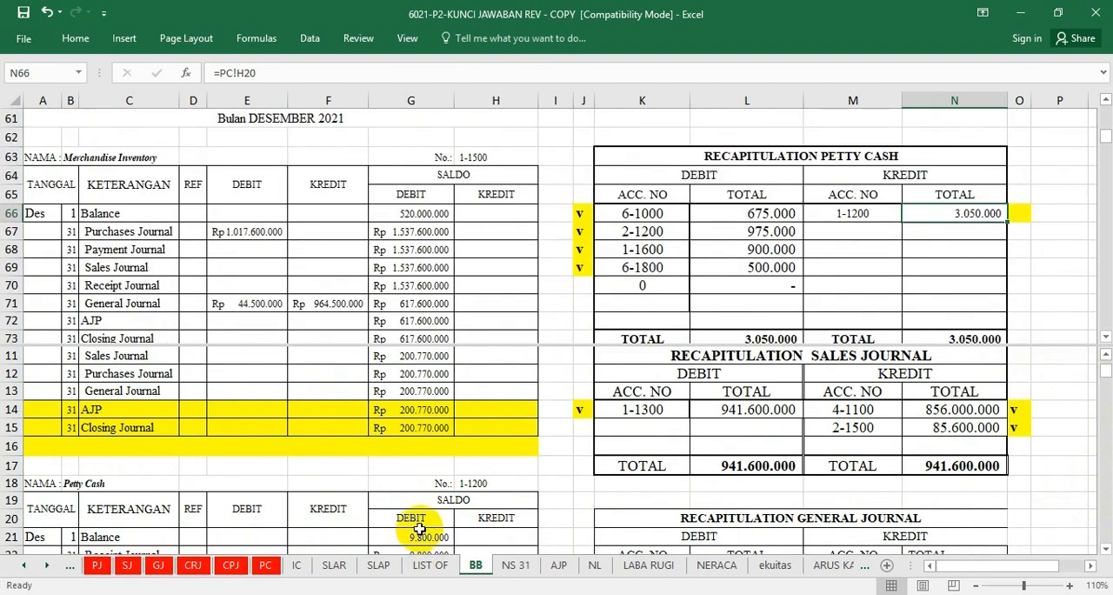
click(419, 528)
scroll(419, 529, down, 3)
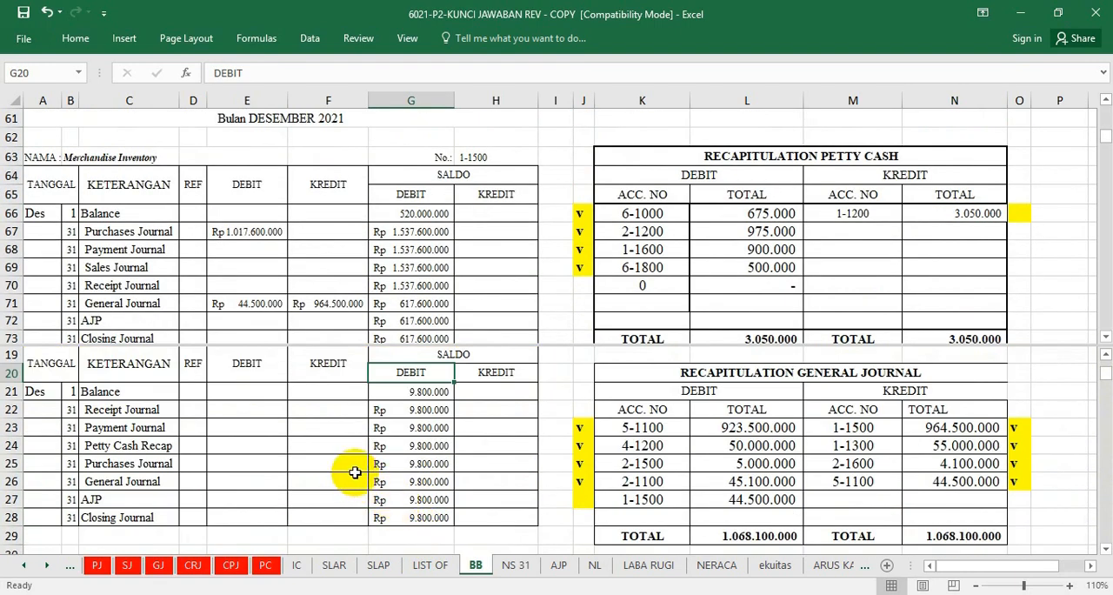
click(312, 447)
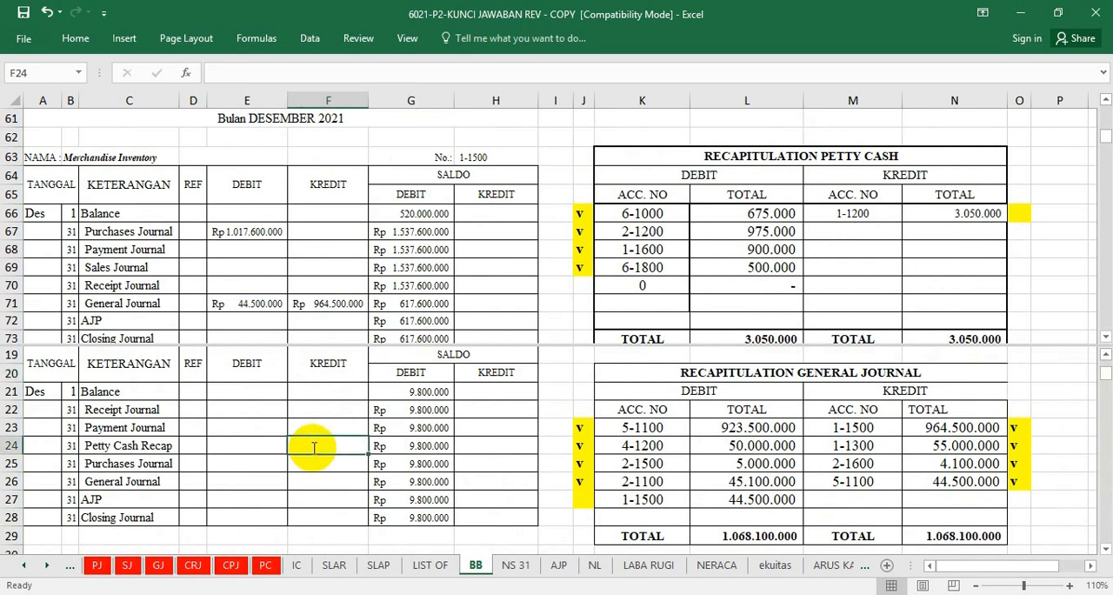
text(=)
click(956, 211)
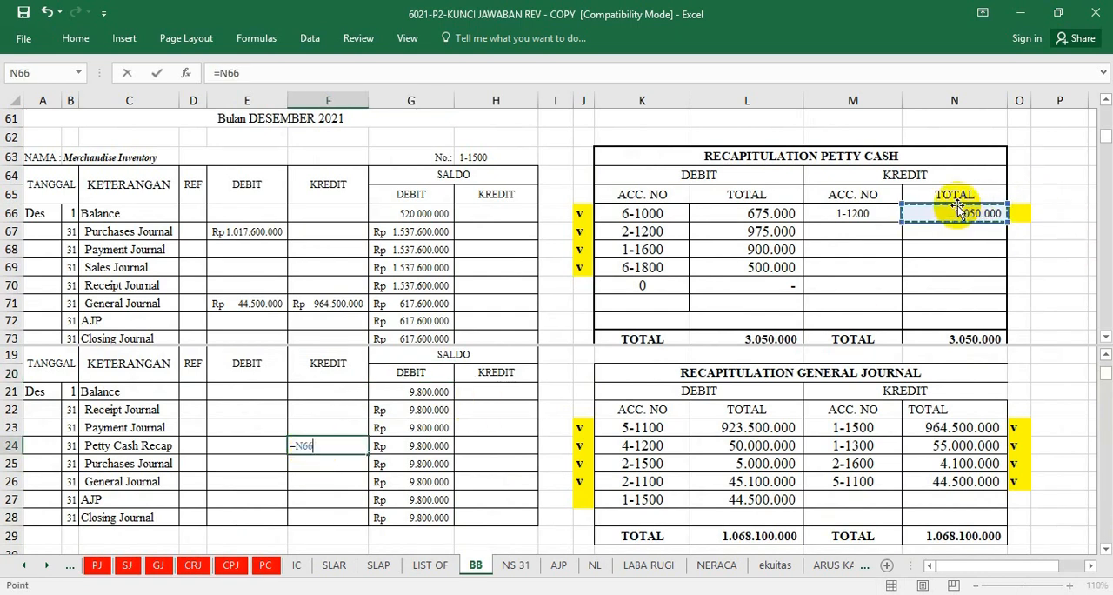
key(Return)
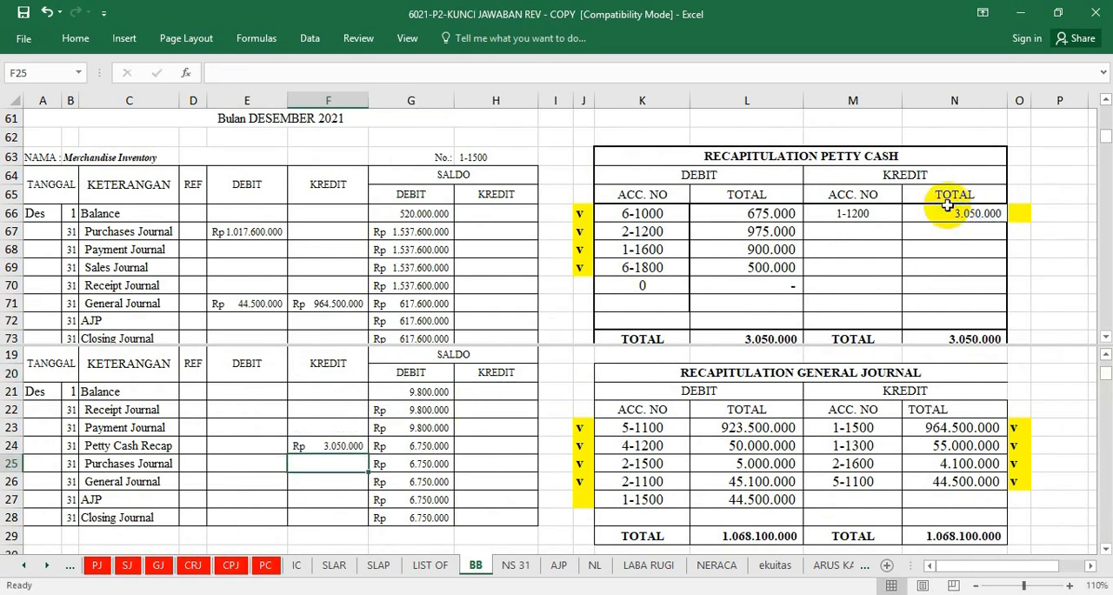
Mark the credit for account 1-1200 in the petty cash recapitulation as posted by entering "v" in cell O66.
click(1011, 216)
text(v)
click(943, 260)
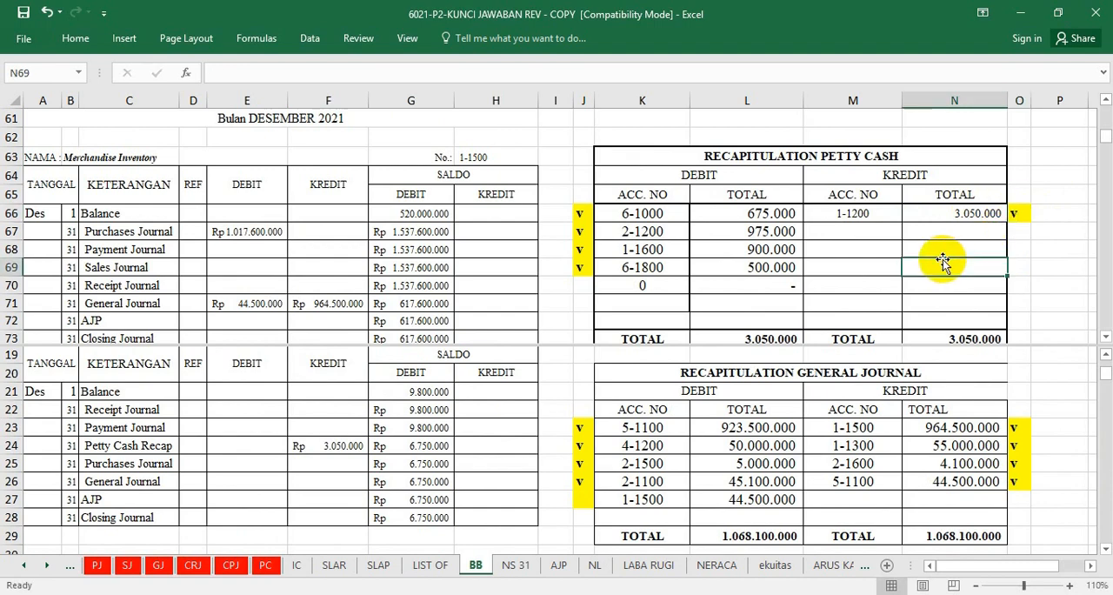
scroll(942, 261, down, 5)
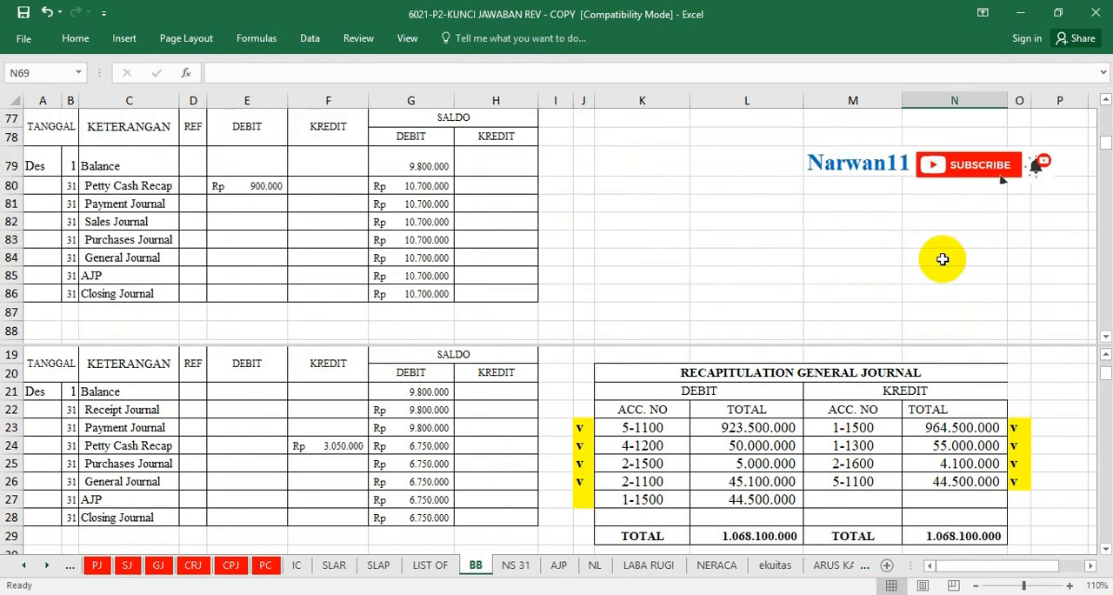
scroll(943, 259, up, 1)
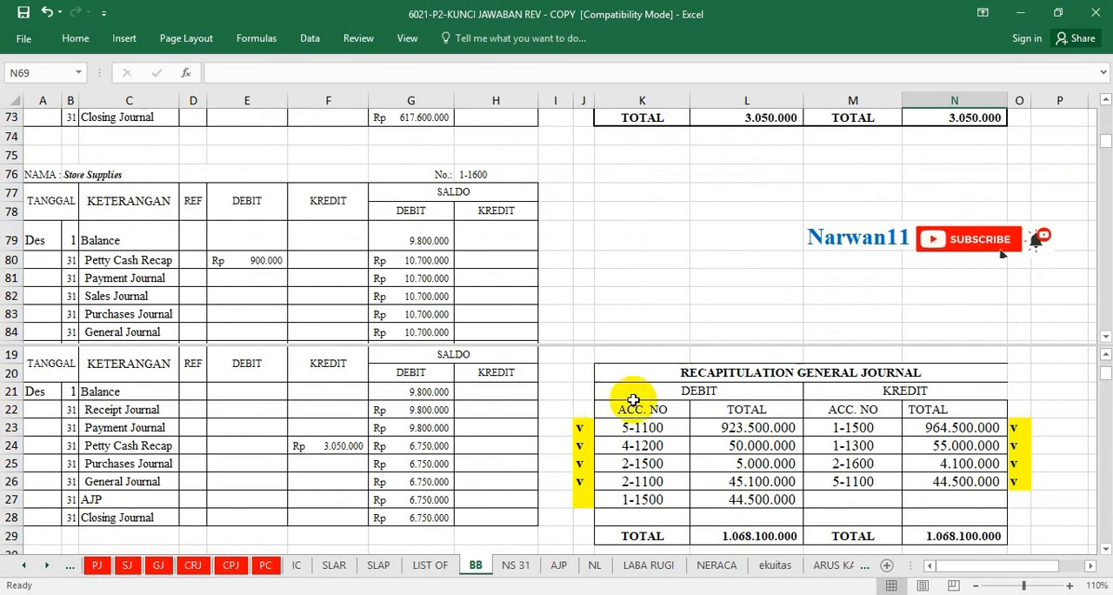
click(772, 219)
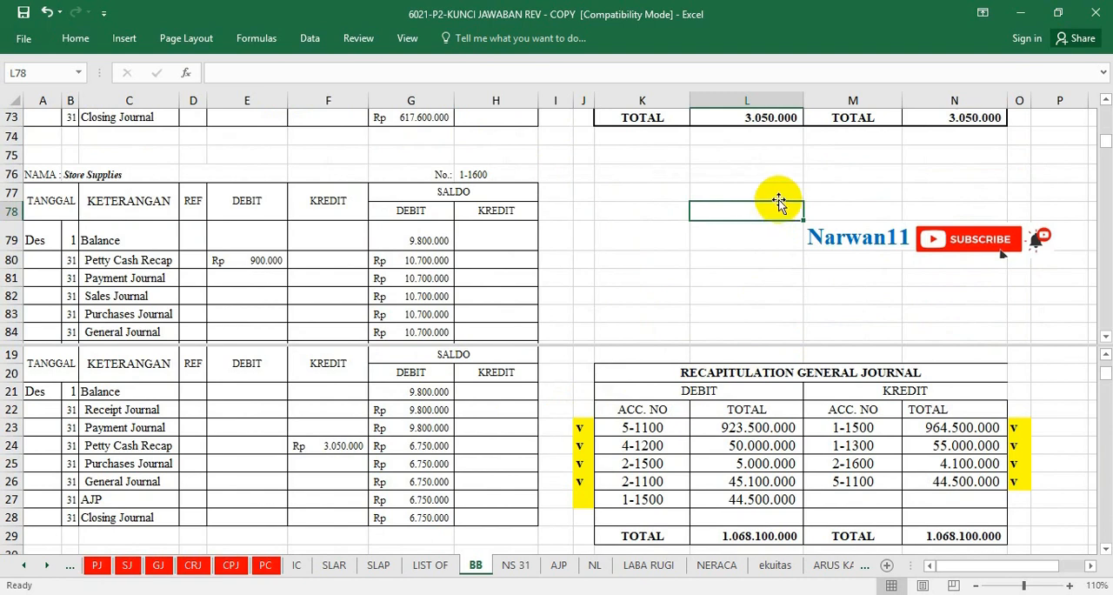
click(775, 154)
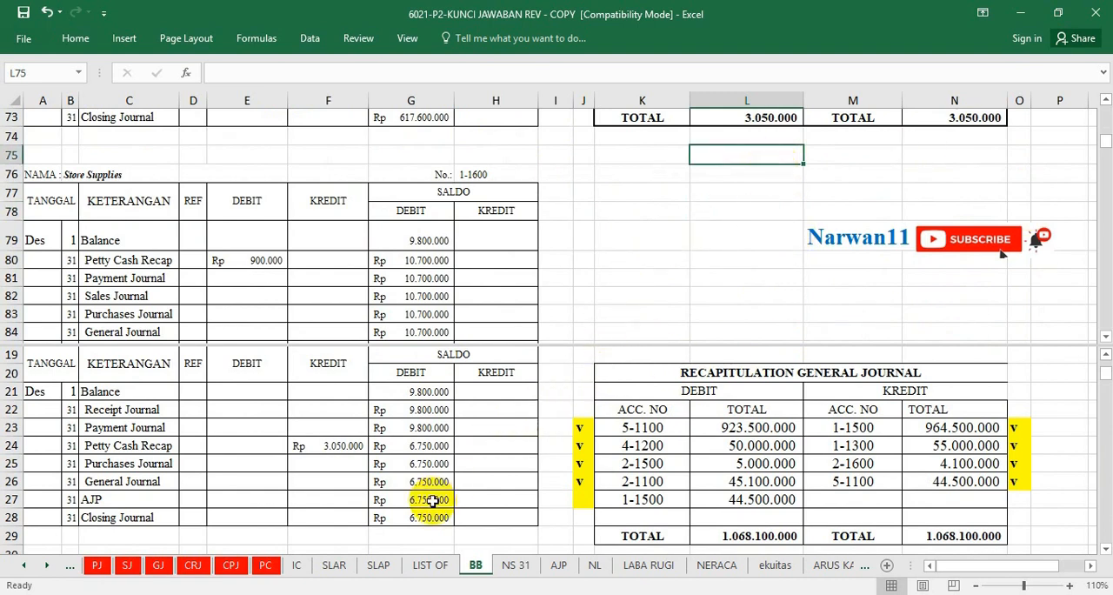
click(629, 244)
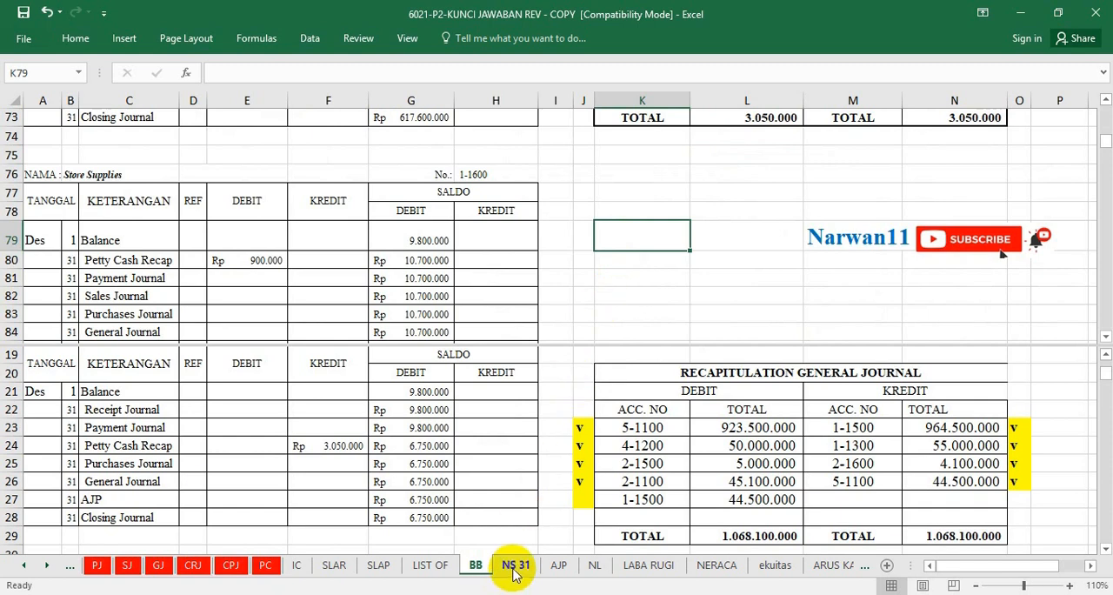
Switch to the Word assignment document and review the list of required tasks under TUGAS on page 2.
key(alt+Tab)
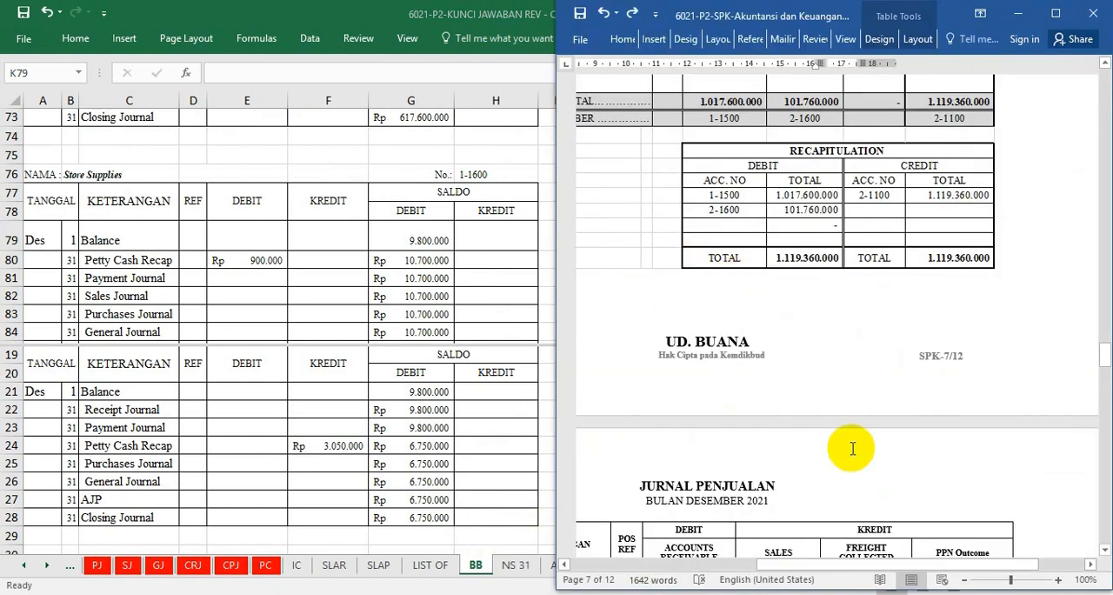
drag(819, 563, 775, 563)
scroll(815, 298, up, 1)
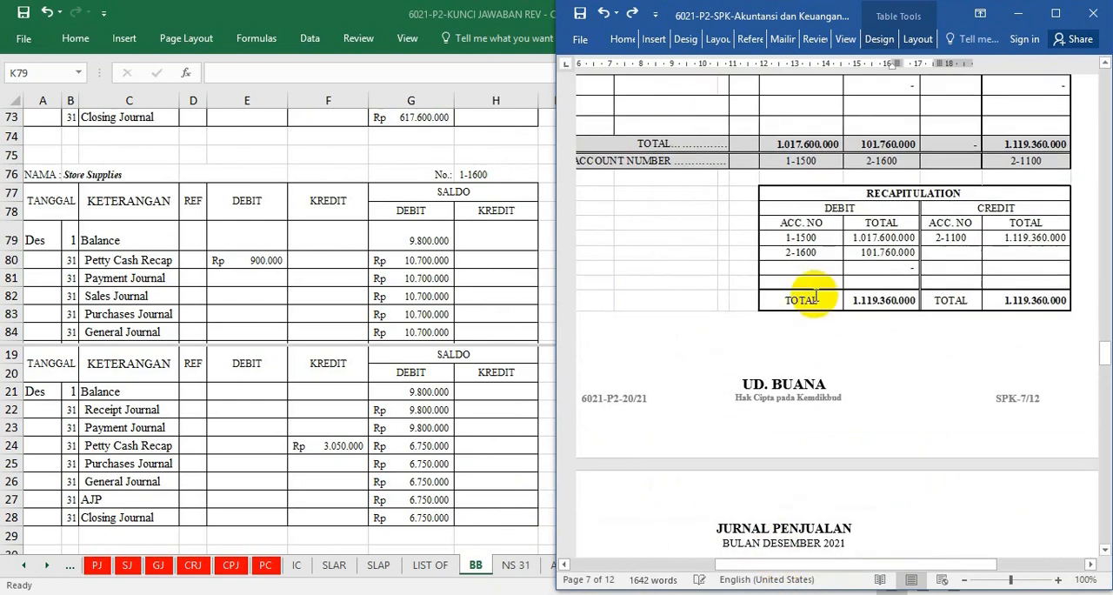
scroll(814, 298, up, 20)
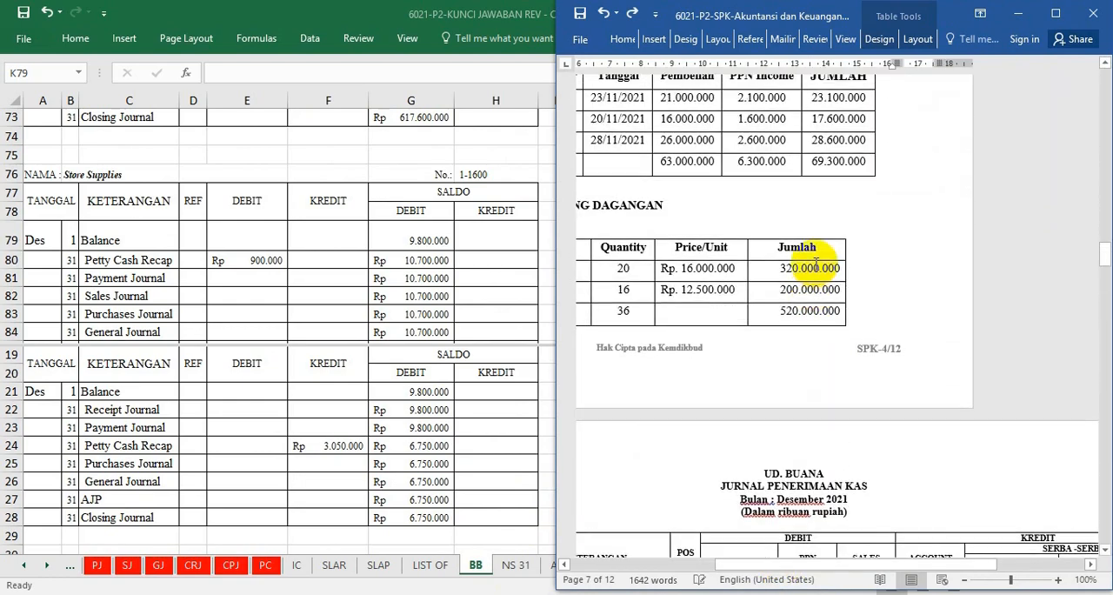
scroll(815, 267, up, 20)
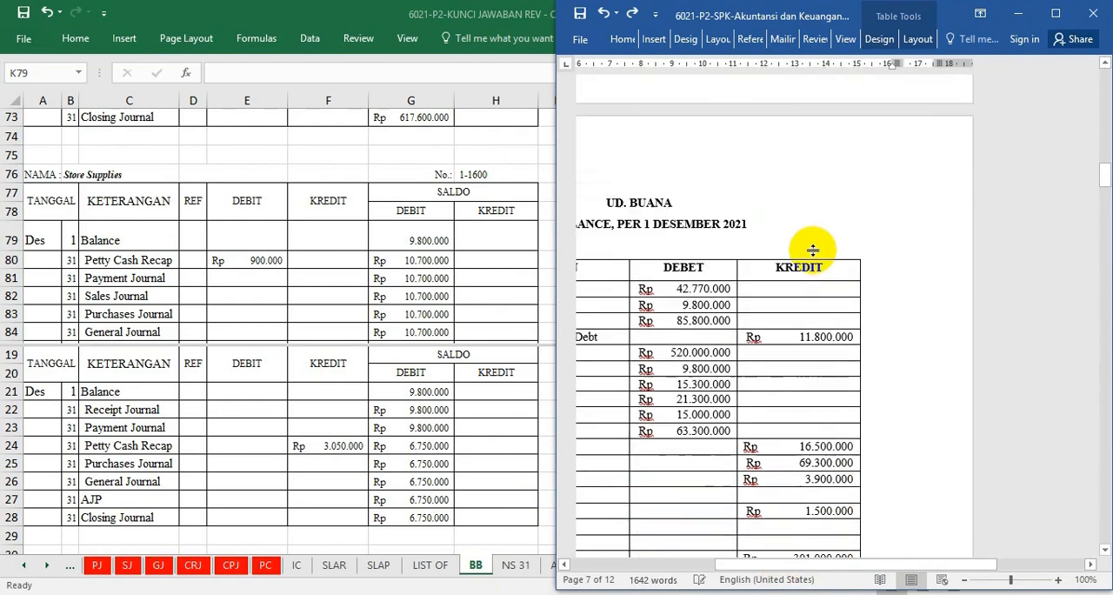
scroll(813, 251, up, 20)
drag(876, 563, 800, 562)
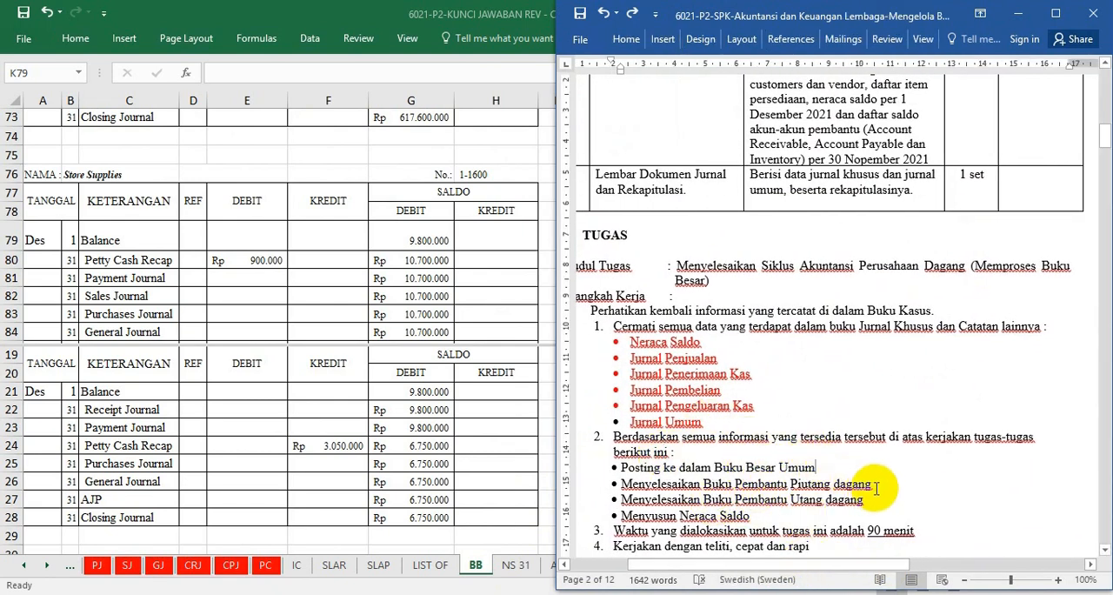
click(772, 515)
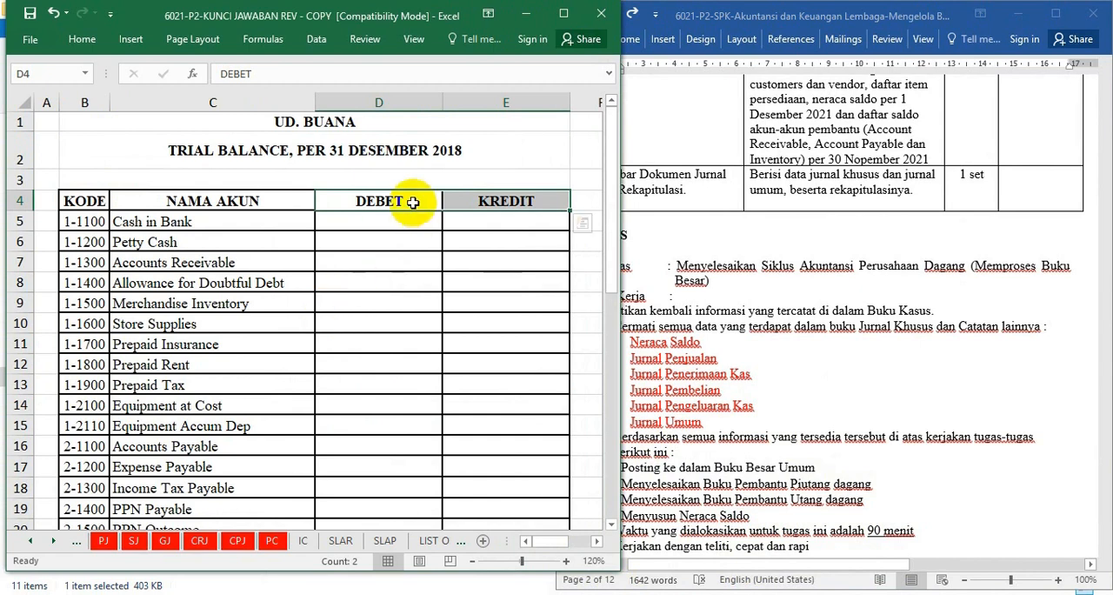
Correct the title in cell B2 of the NS 31 sheet in Excel to "TRIAL BALANCE, PER 31 DESEMBER 2021".
click(391, 161)
click(426, 73)
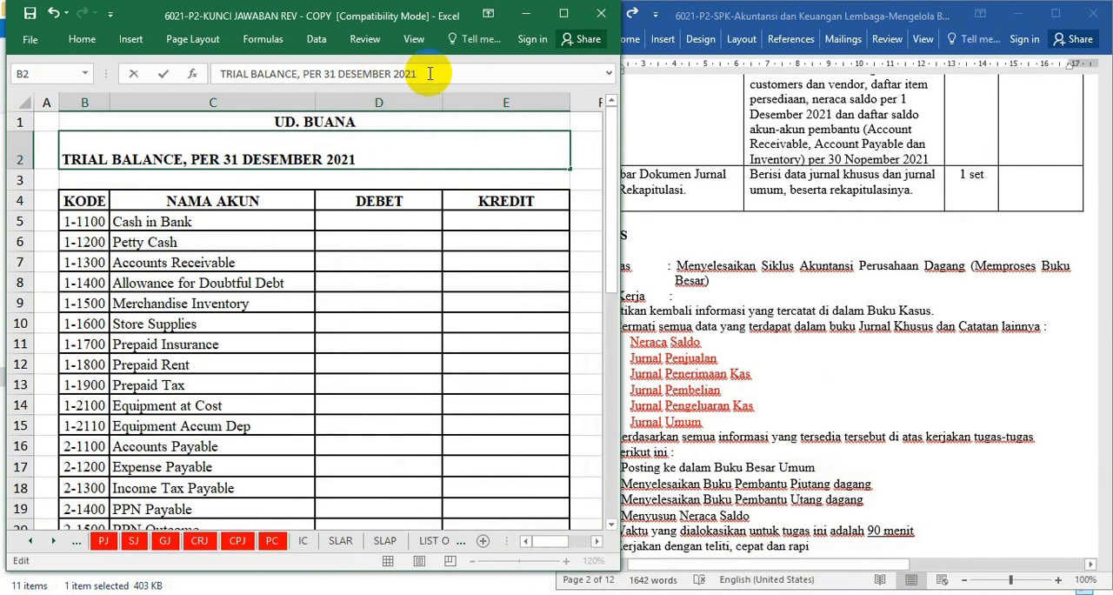
key(Return)
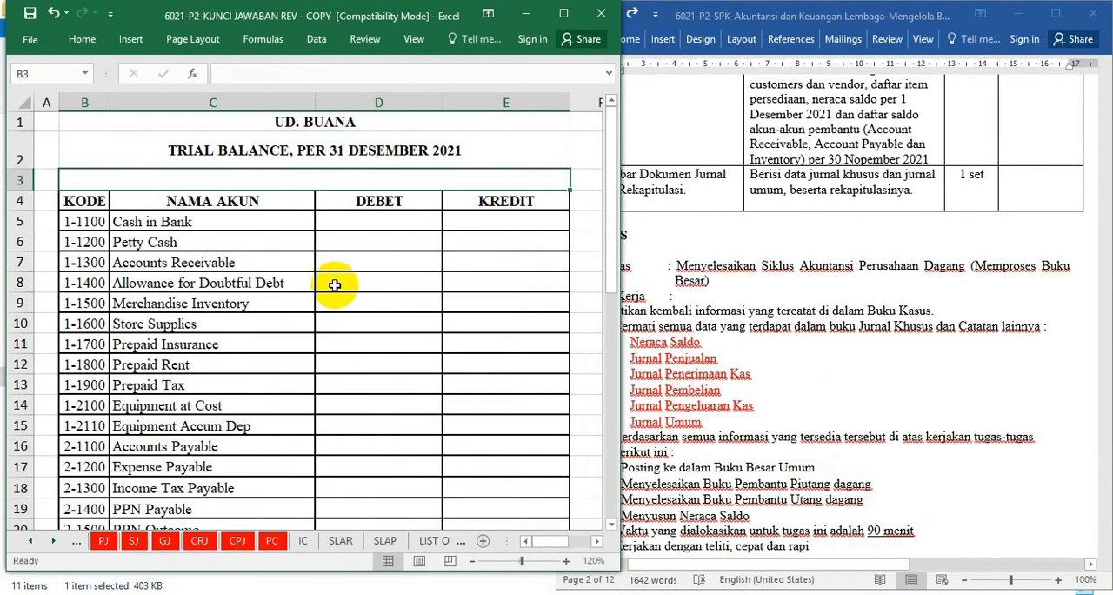
click(420, 287)
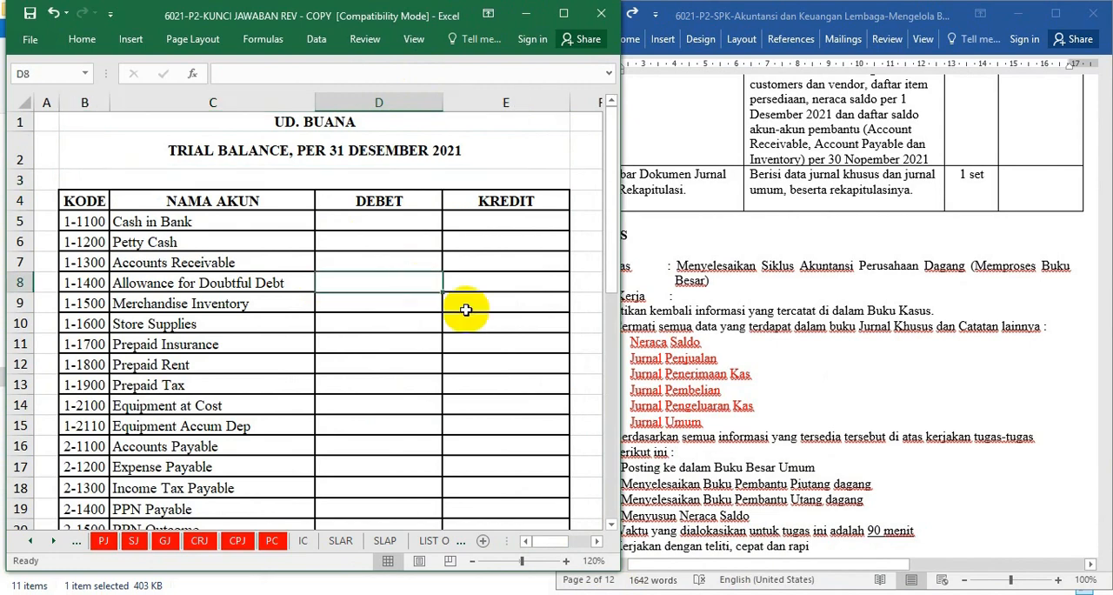
Bring up the trial balance per 1 Desember 2021 in the Word document and open the BB ledger sheet in Excel.
click(869, 333)
scroll(869, 333, down, 10)
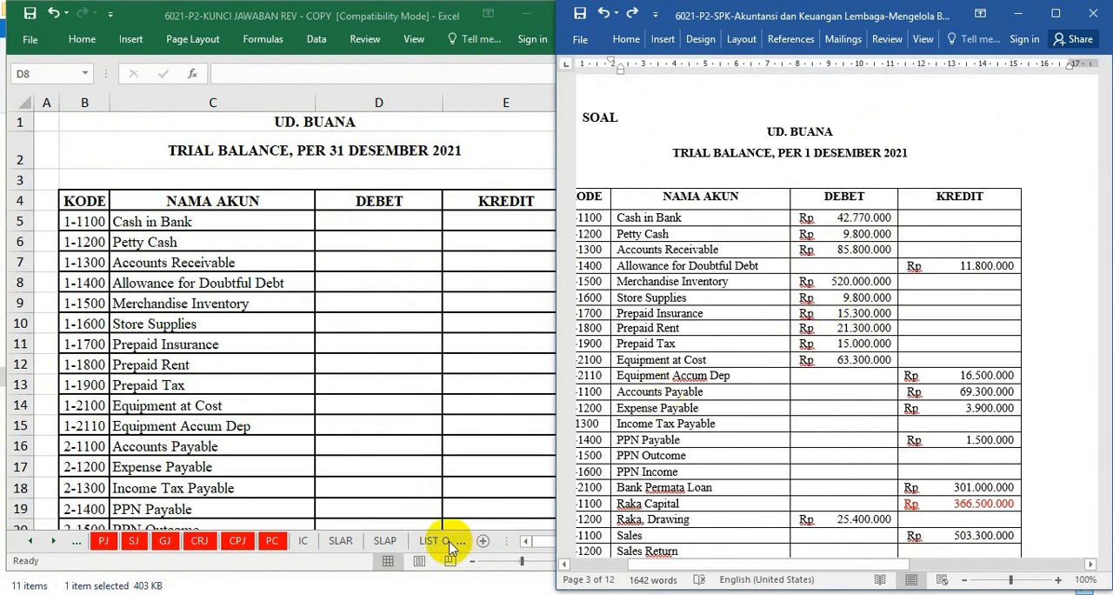
click(53, 544)
click(52, 543)
click(52, 544)
click(52, 544)
click(53, 543)
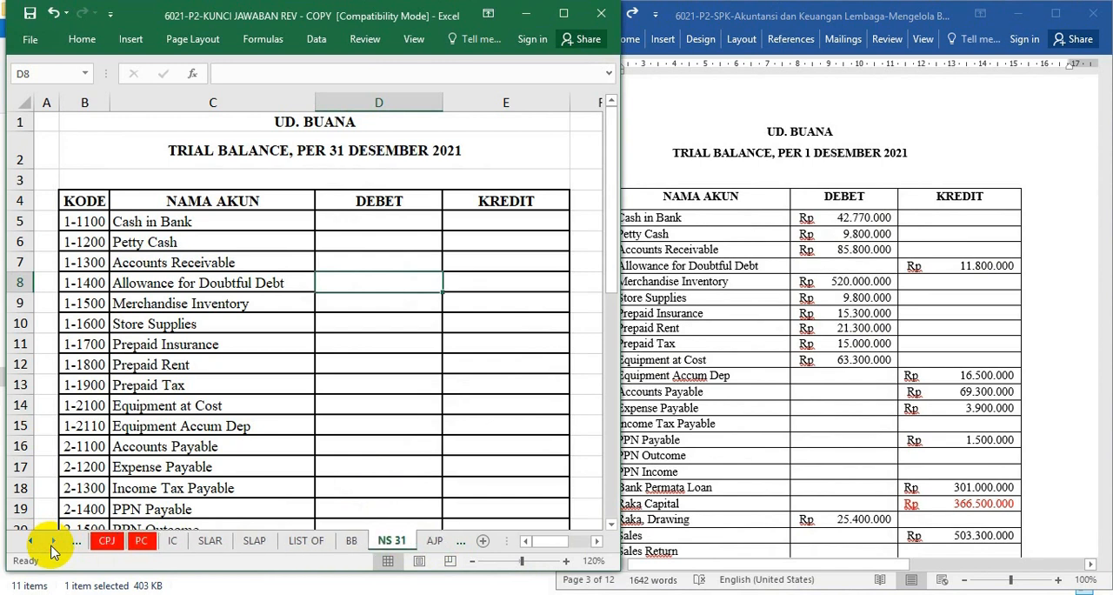
click(346, 540)
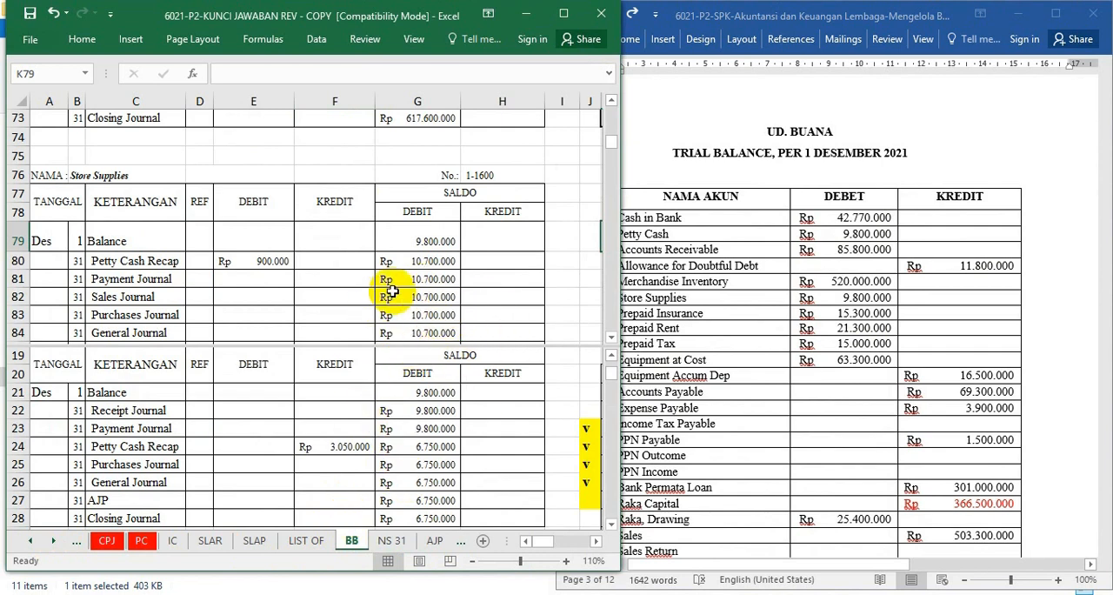
Remove the window split from the BB ledger sheet in Excel.
click(740, 298)
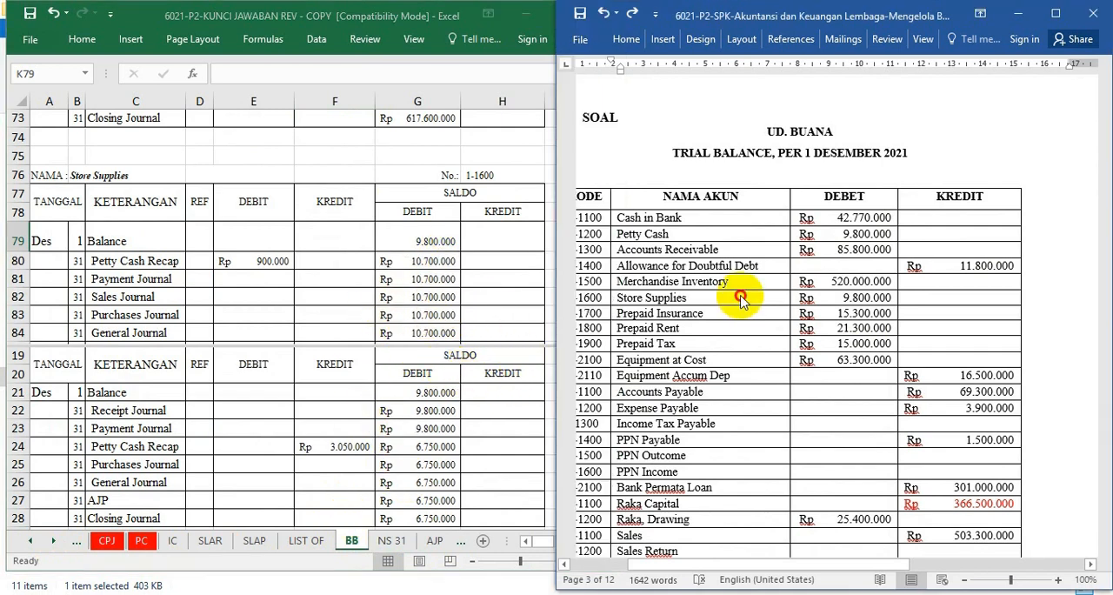
click(471, 223)
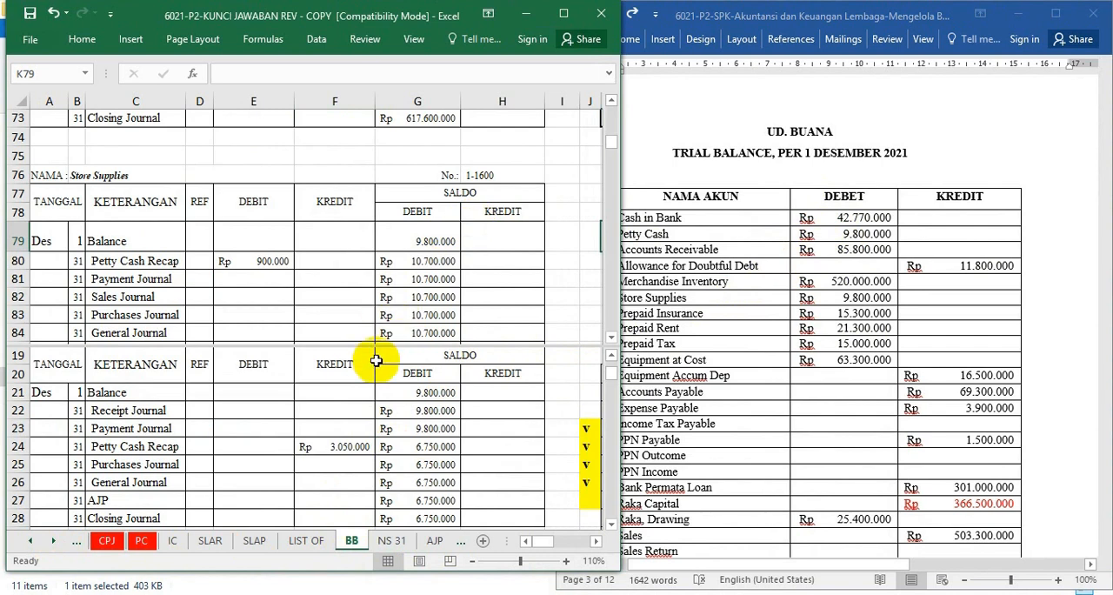
scroll(375, 361, up, 1)
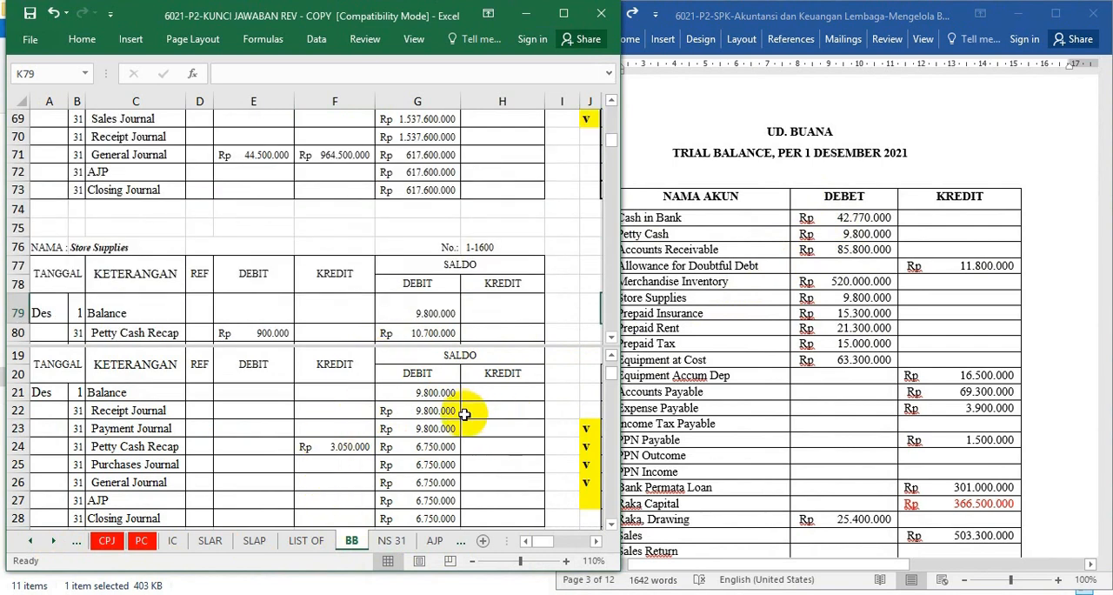
click(413, 48)
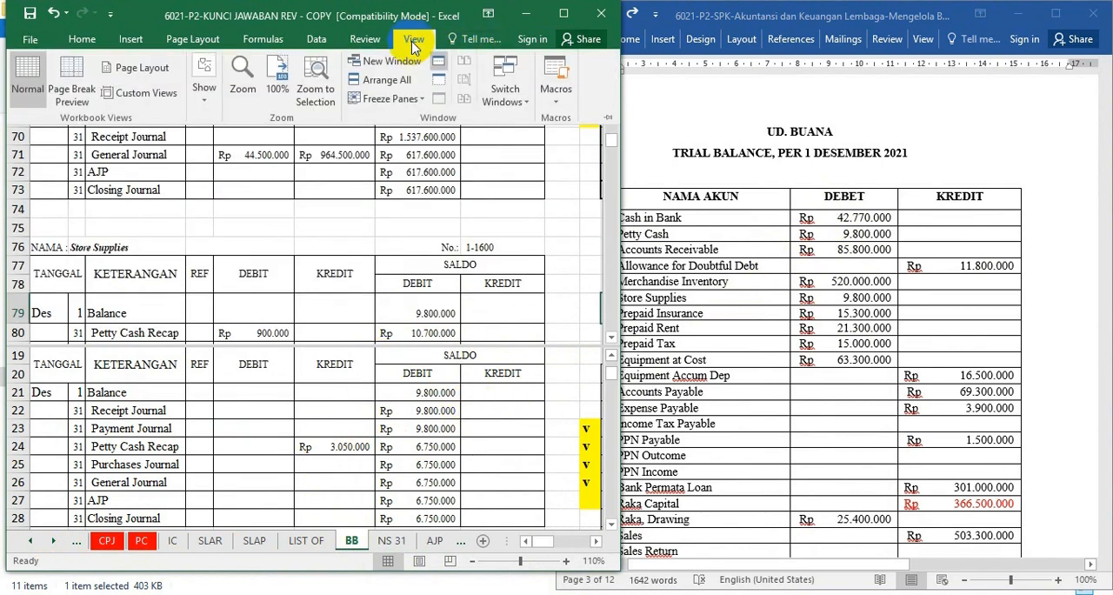
click(439, 67)
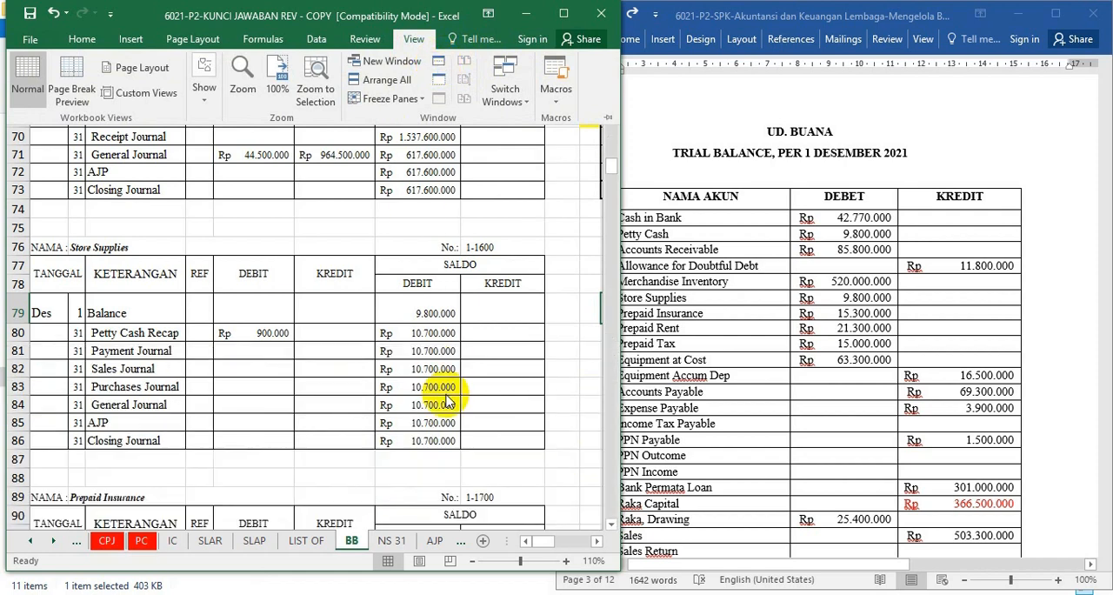
Examine the running debit balances in the Cash In Bank and Petty Cash ledgers, and minimize the Word document.
scroll(421, 400, up, 5)
scroll(425, 376, up, 15)
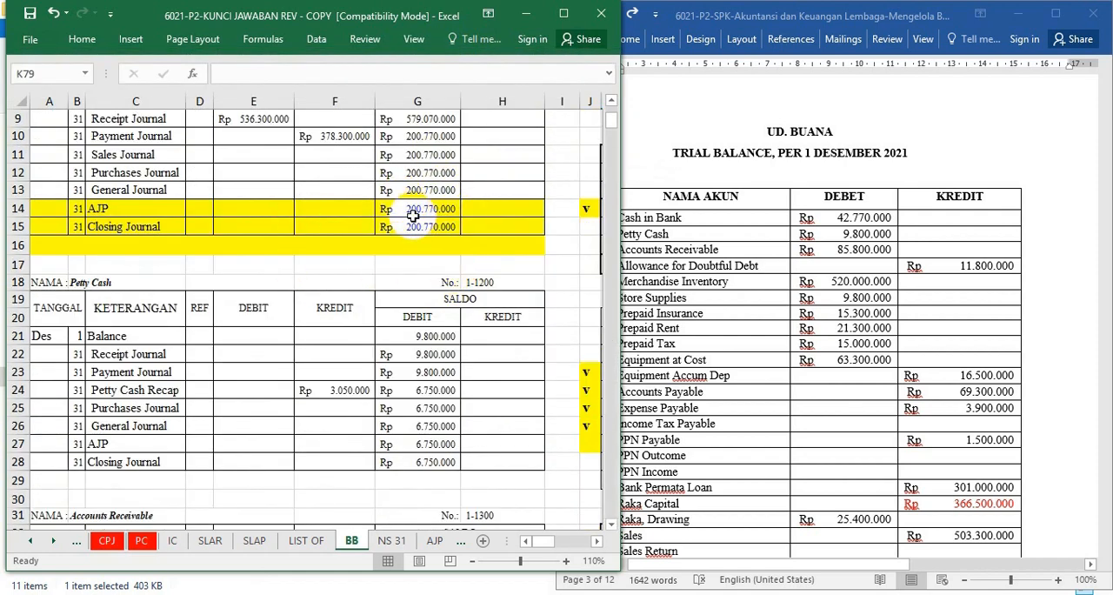
scroll(413, 216, up, 1)
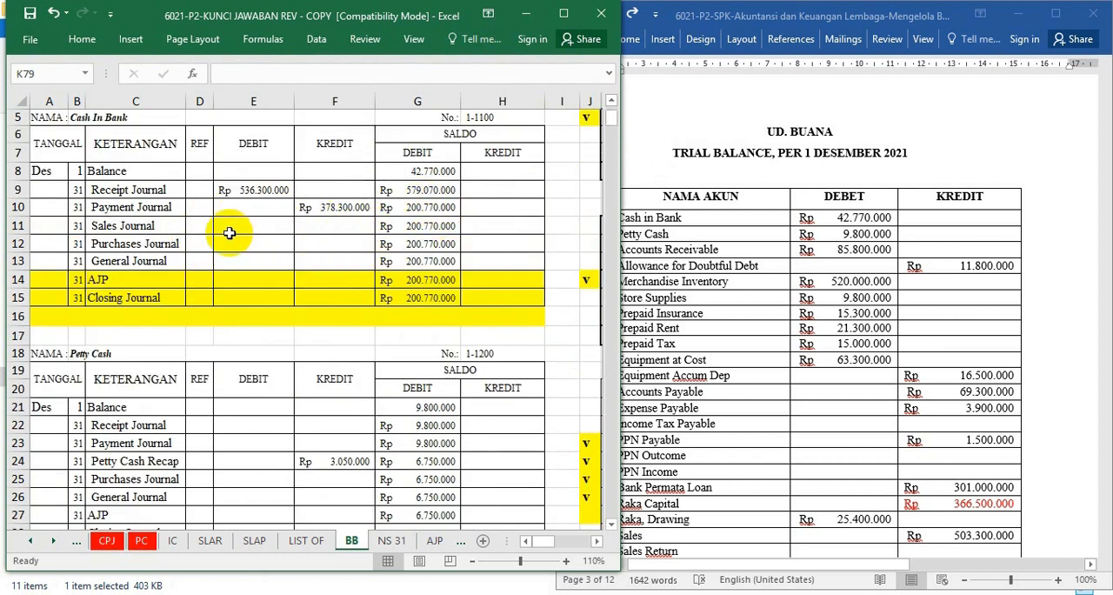
click(419, 207)
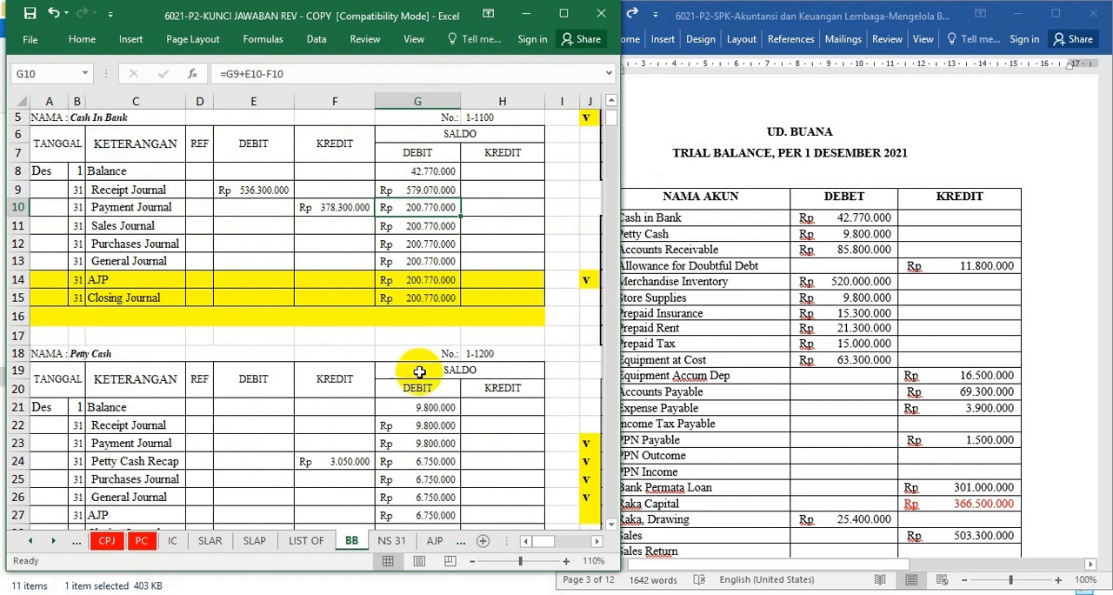
click(420, 442)
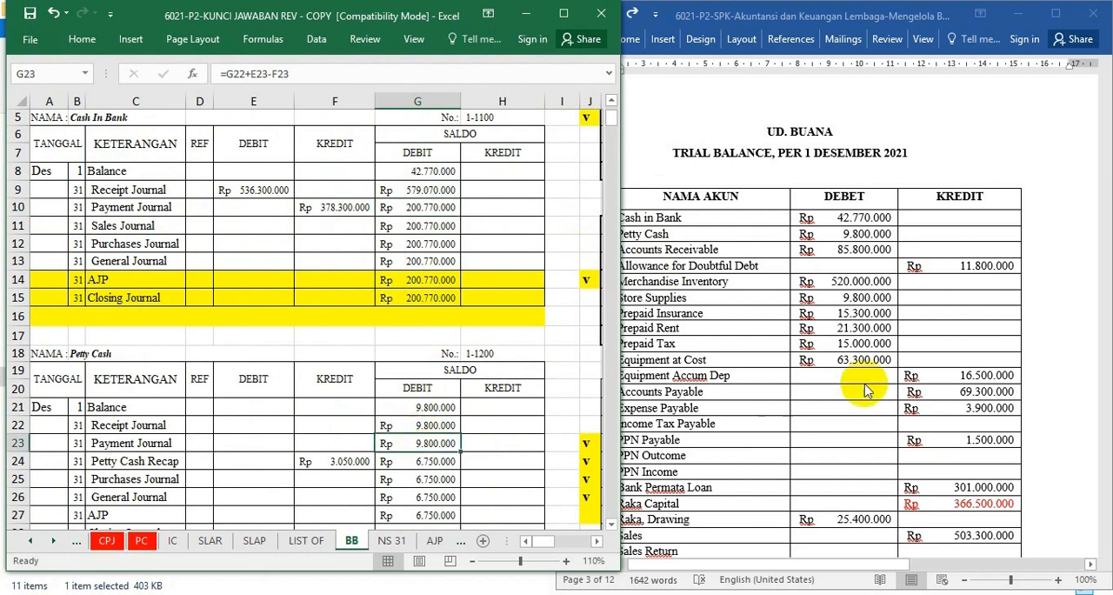
click(415, 388)
click(870, 321)
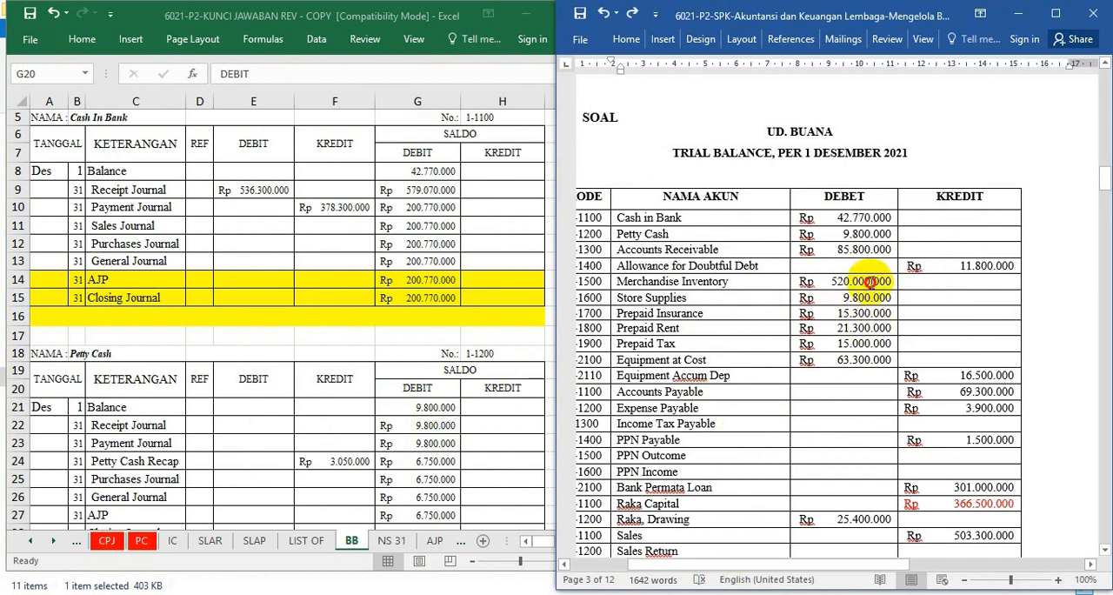
click(1019, 15)
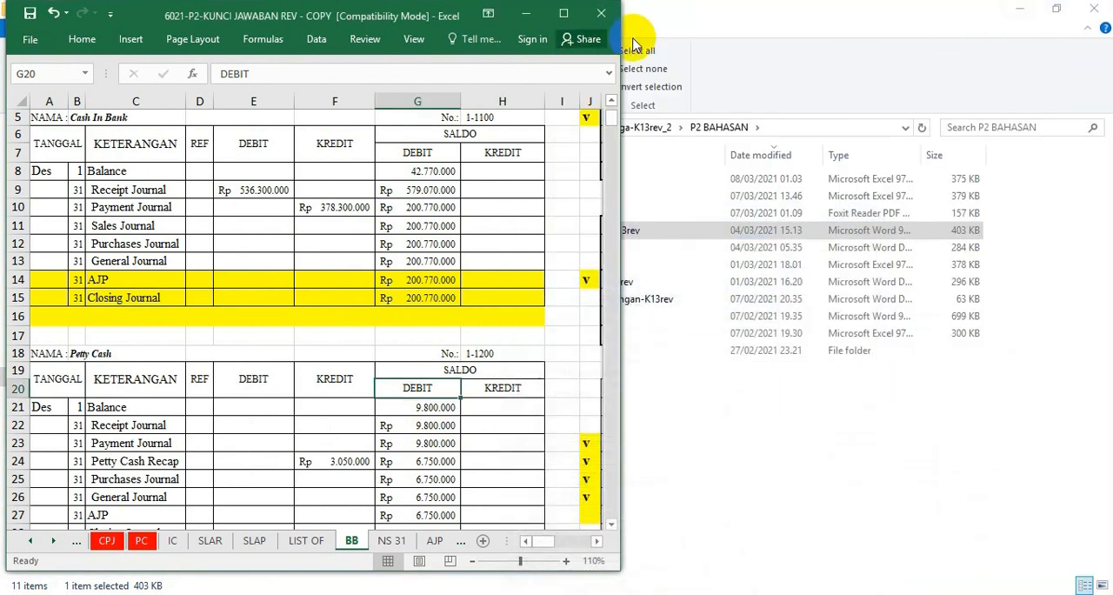
On the NS 31 sheet, link the Cash in Bank debit in D5 to the ledger's General Journal balance, =BB!G13.
click(563, 13)
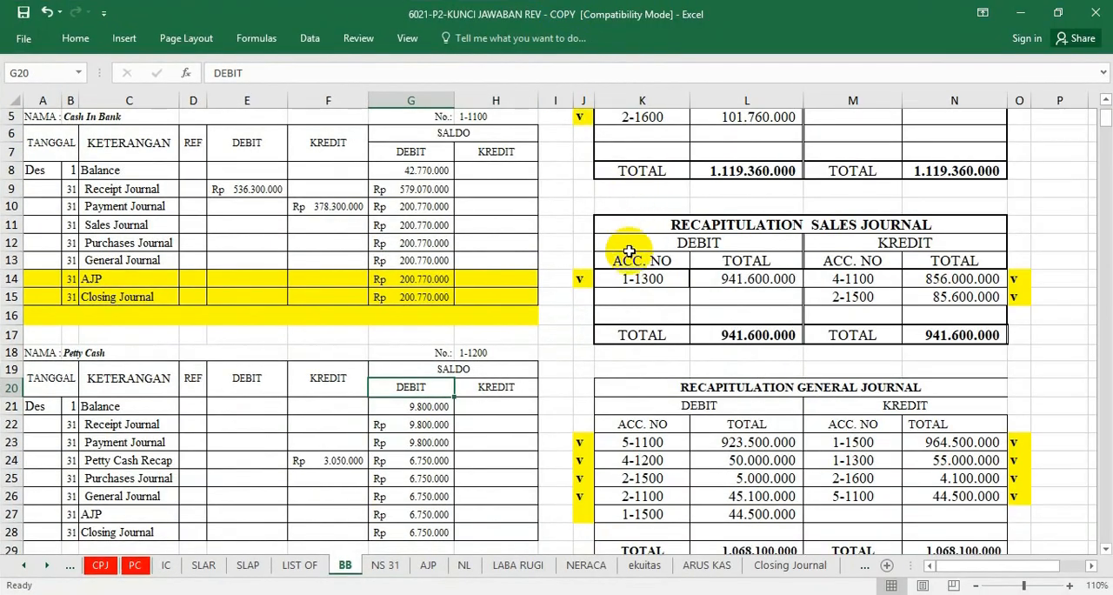
click(385, 567)
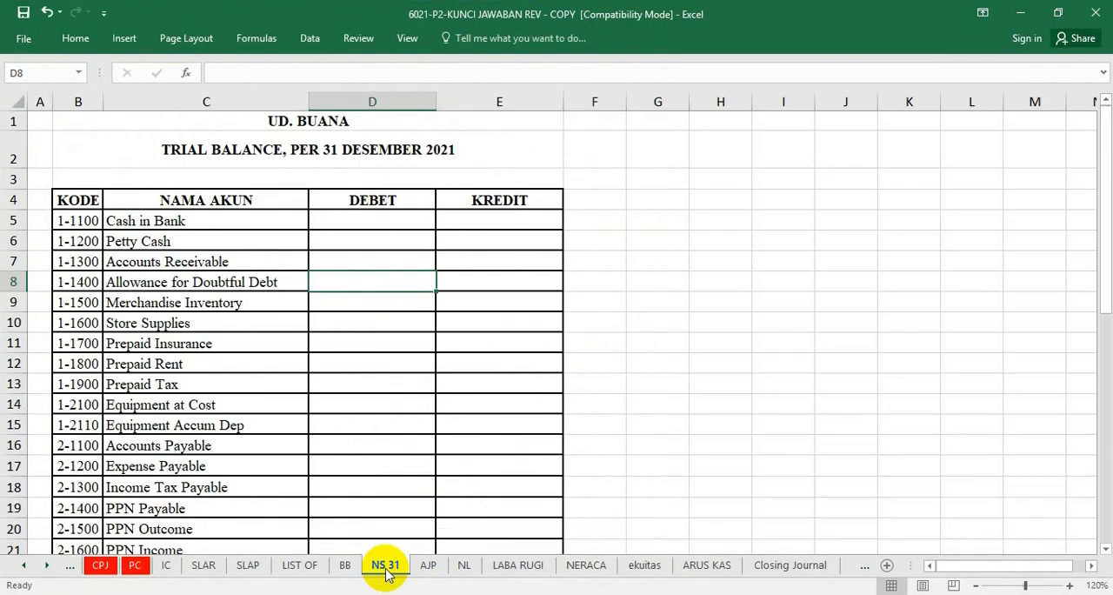
click(375, 222)
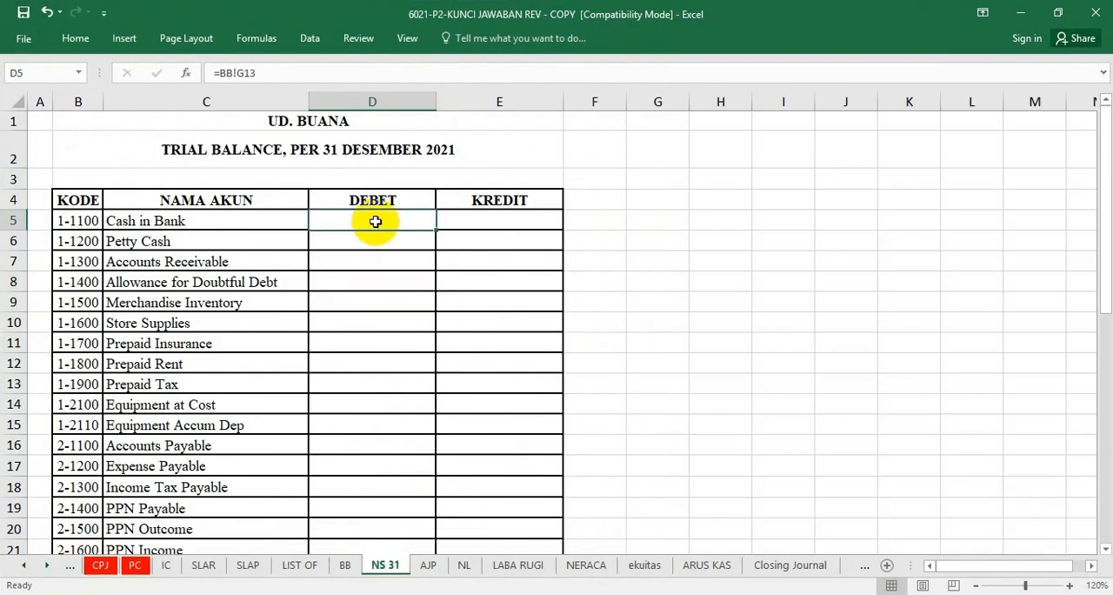
text(=)
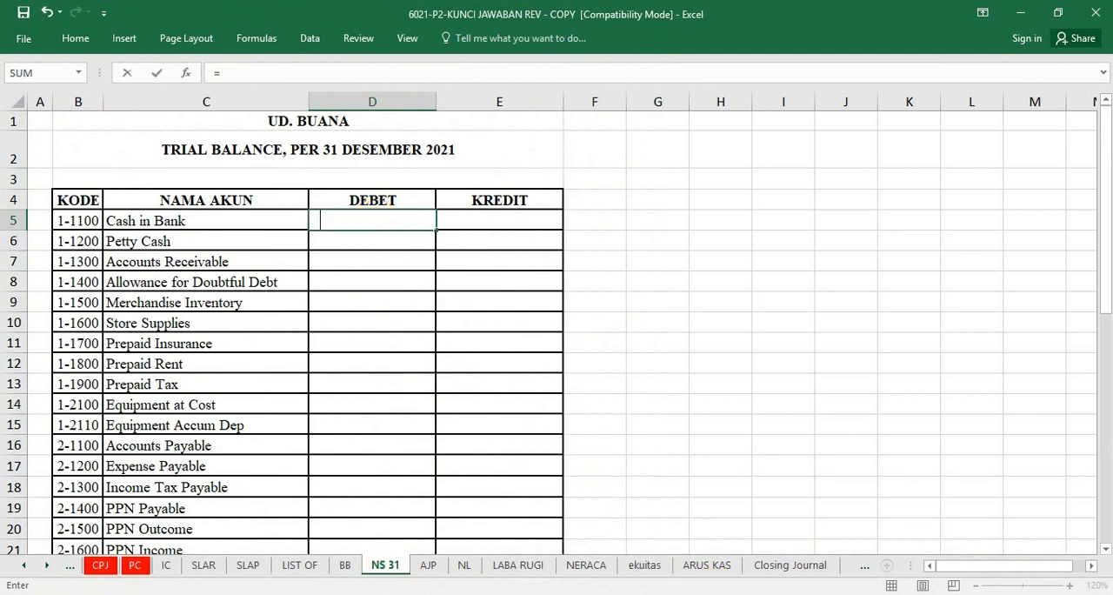
click(701, 594)
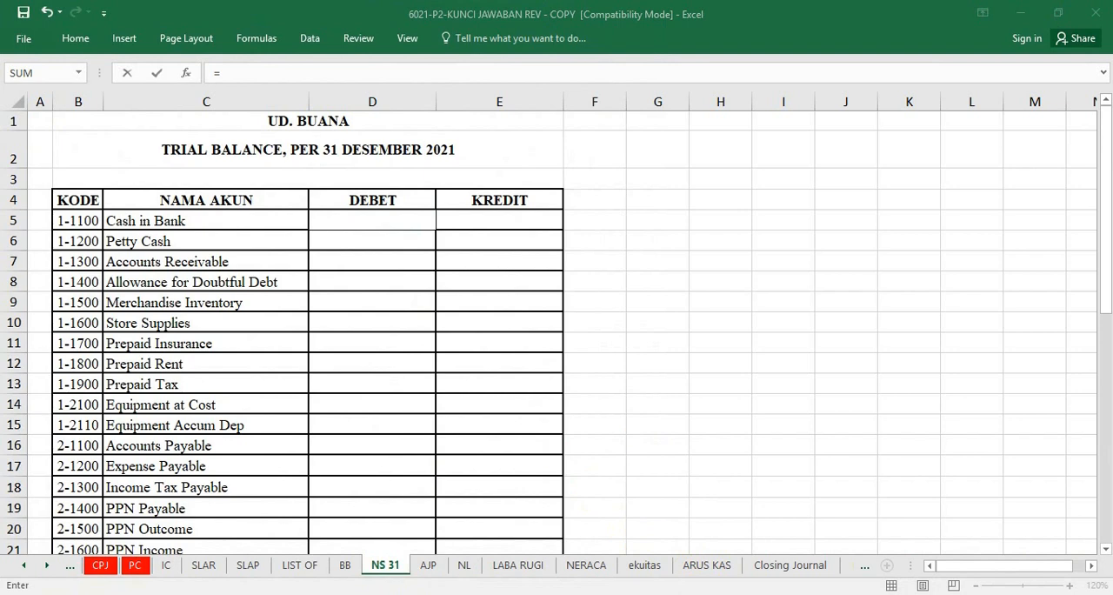
click(365, 222)
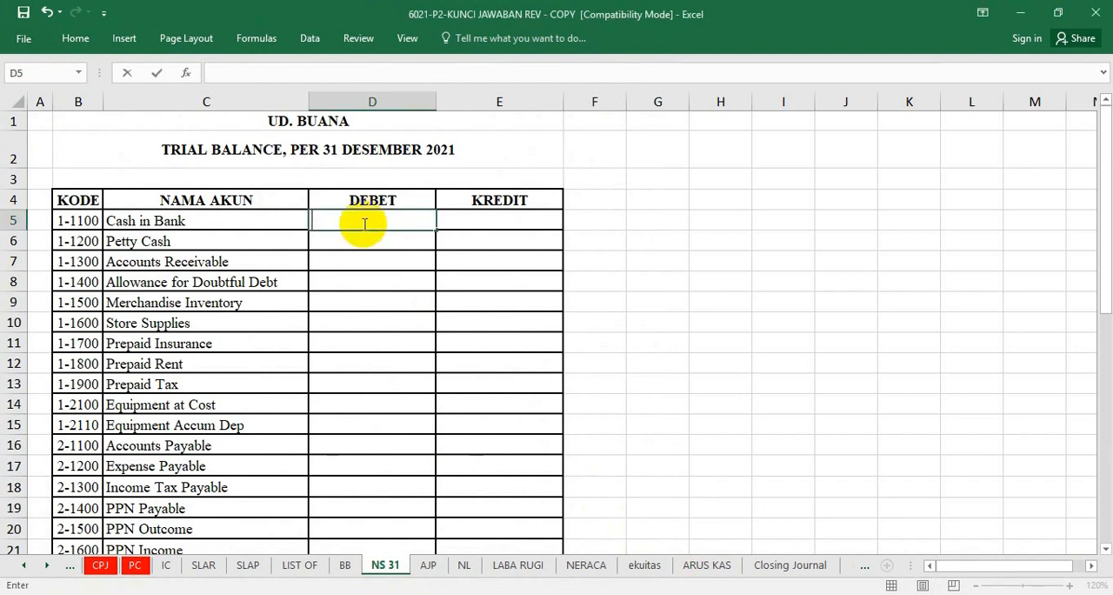
click(345, 565)
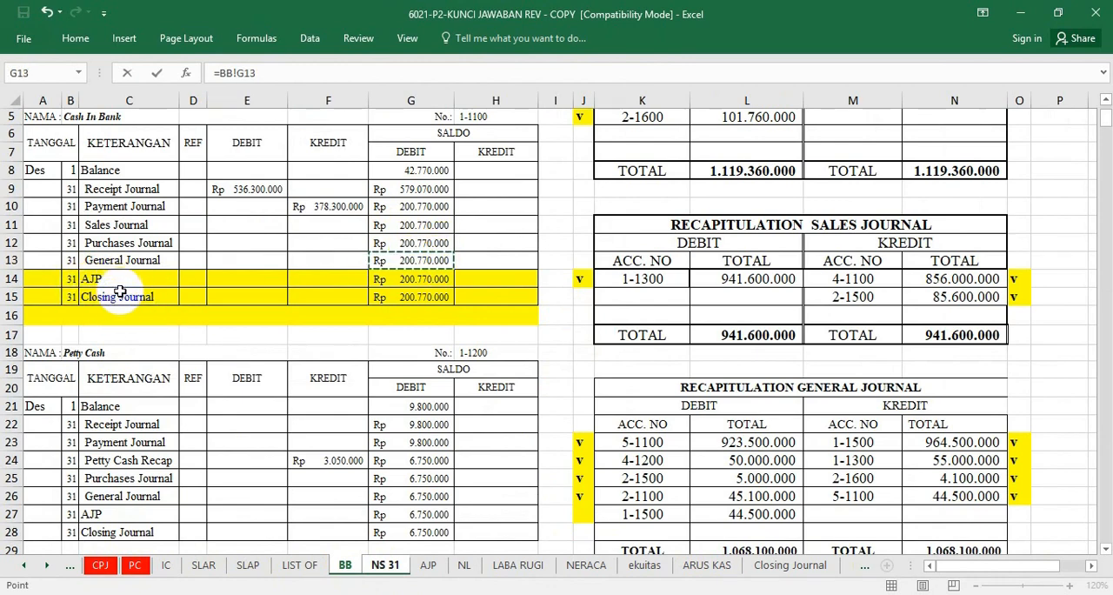
key(Return)
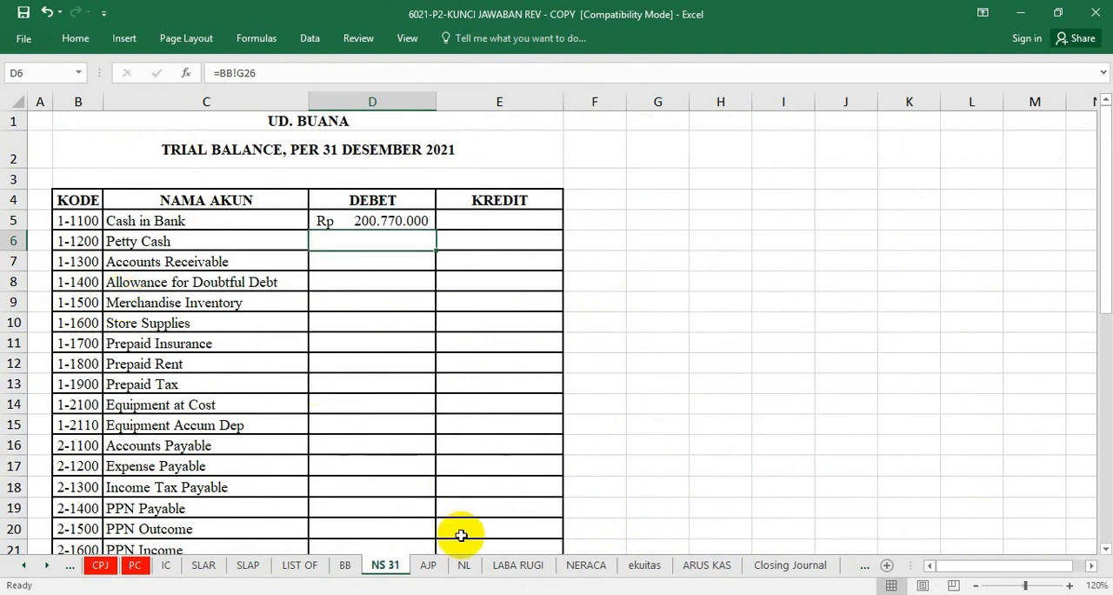
Clear cells D6:E11 and link the Petty Cash debit in D6 to its General Journal balance, =BB!G26.
drag(359, 241, 522, 344)
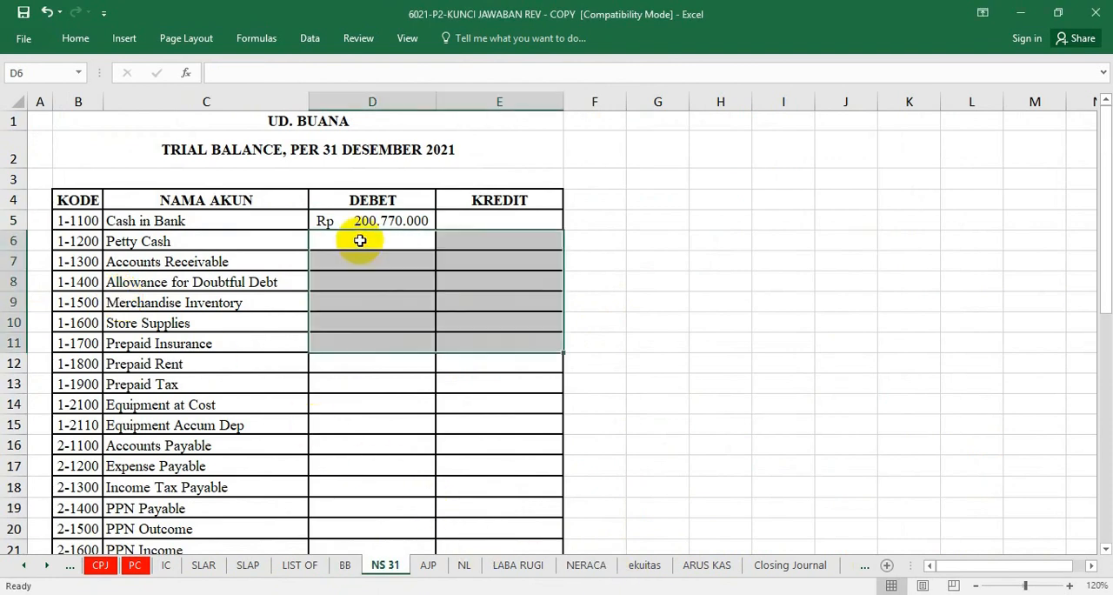
click(367, 235)
text(=)
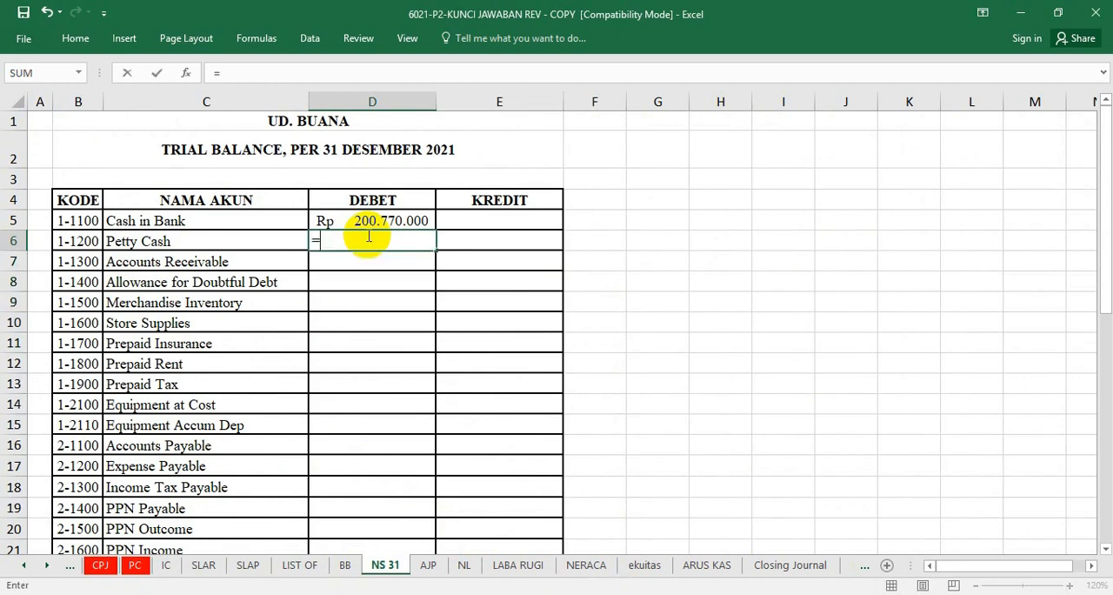
click(344, 565)
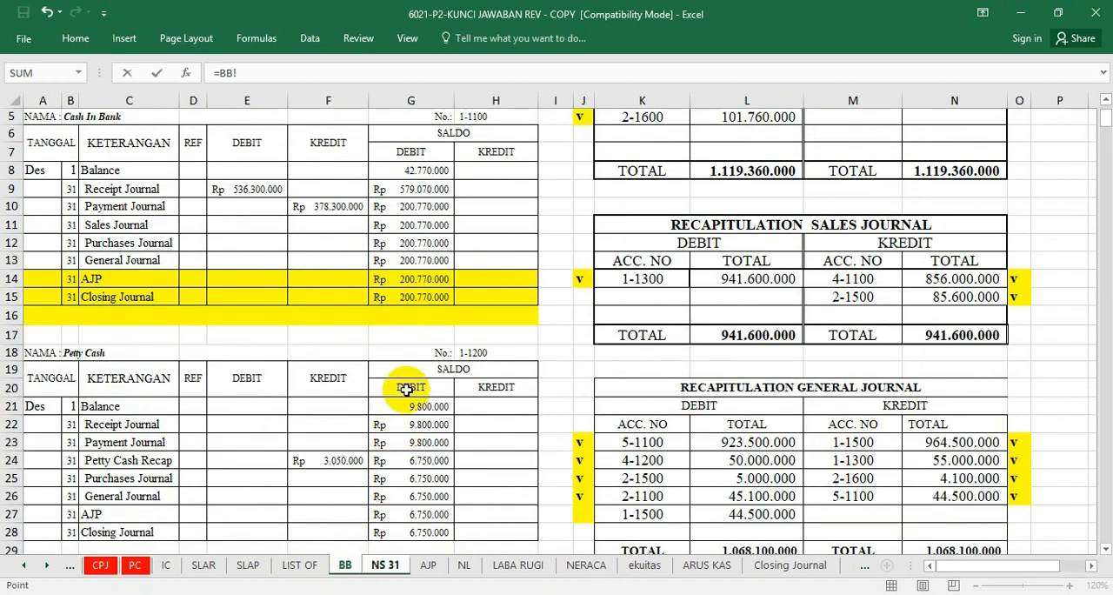
scroll(407, 435, down, 1)
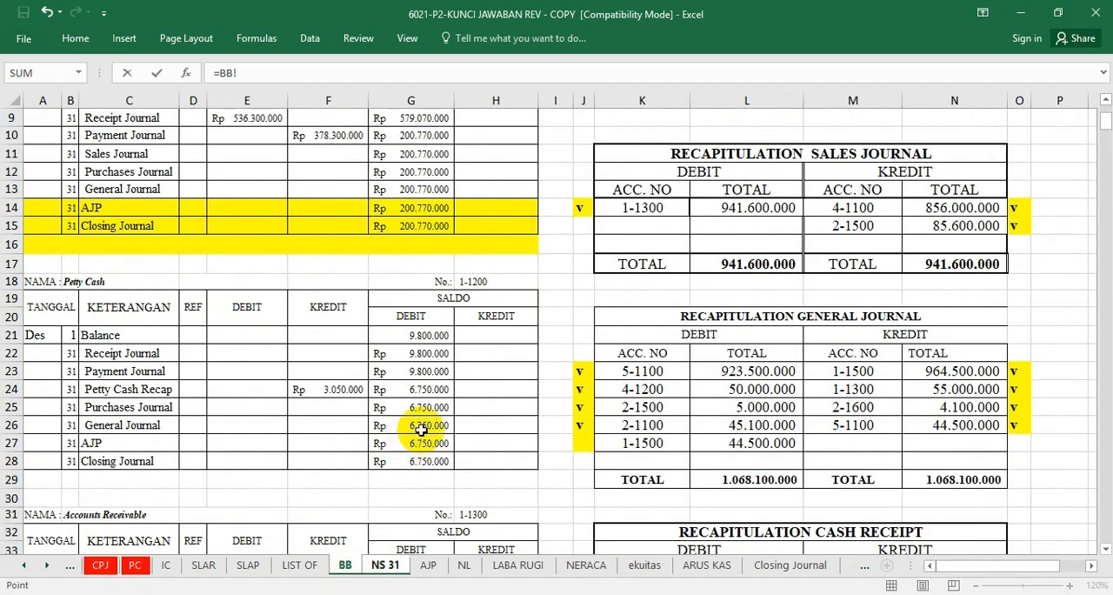
click(421, 429)
key(Return)
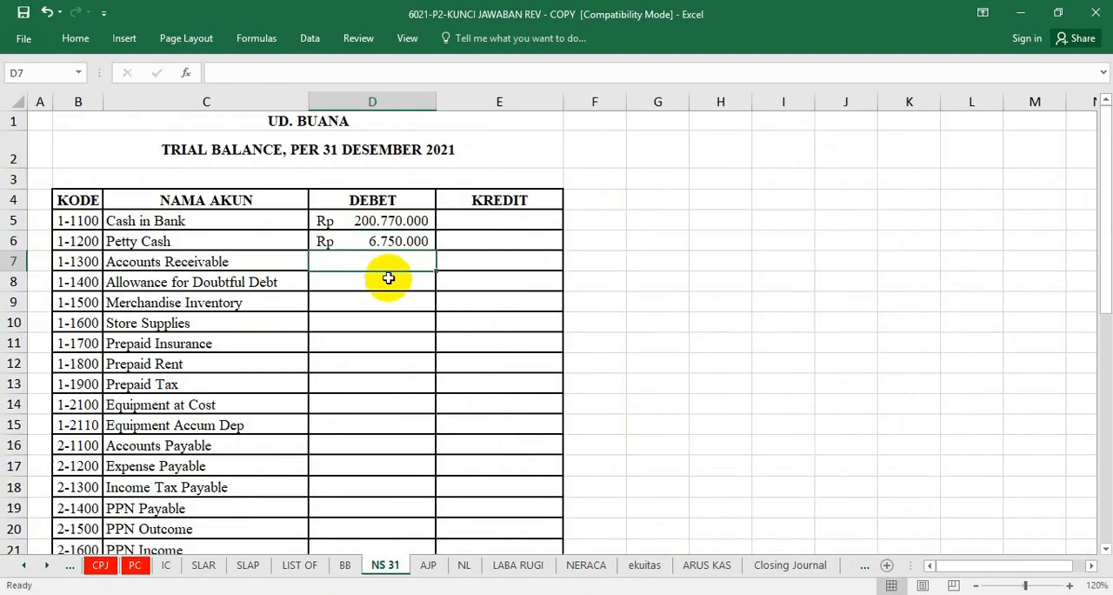
Link the Accounts Receivable debit in D7 to the ledger's General Journal balance, =BB!G39.
text(=)
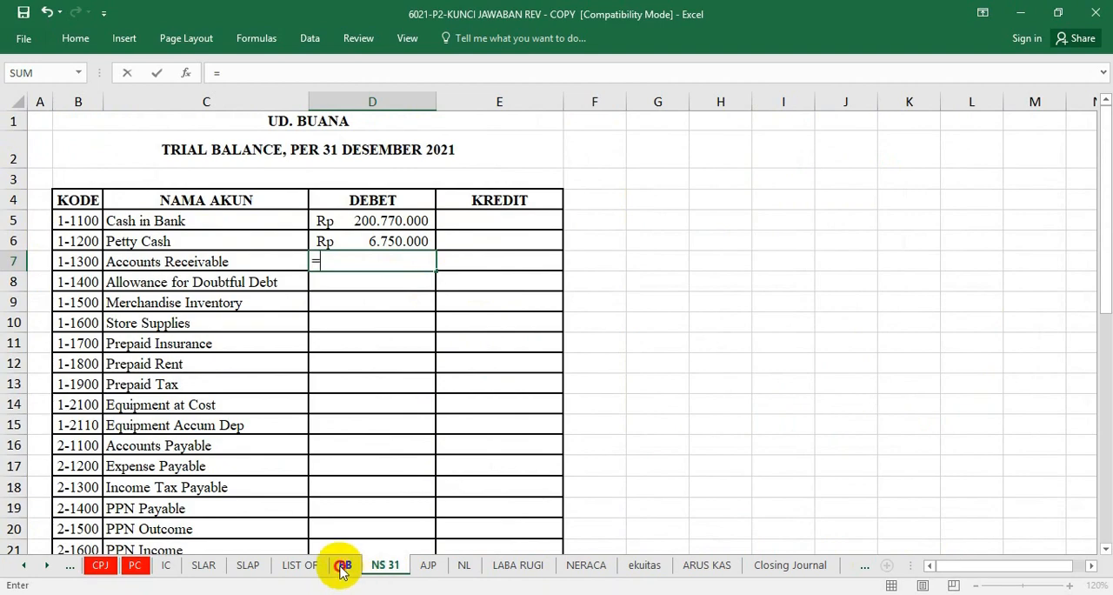
click(344, 565)
scroll(263, 344, down, 4)
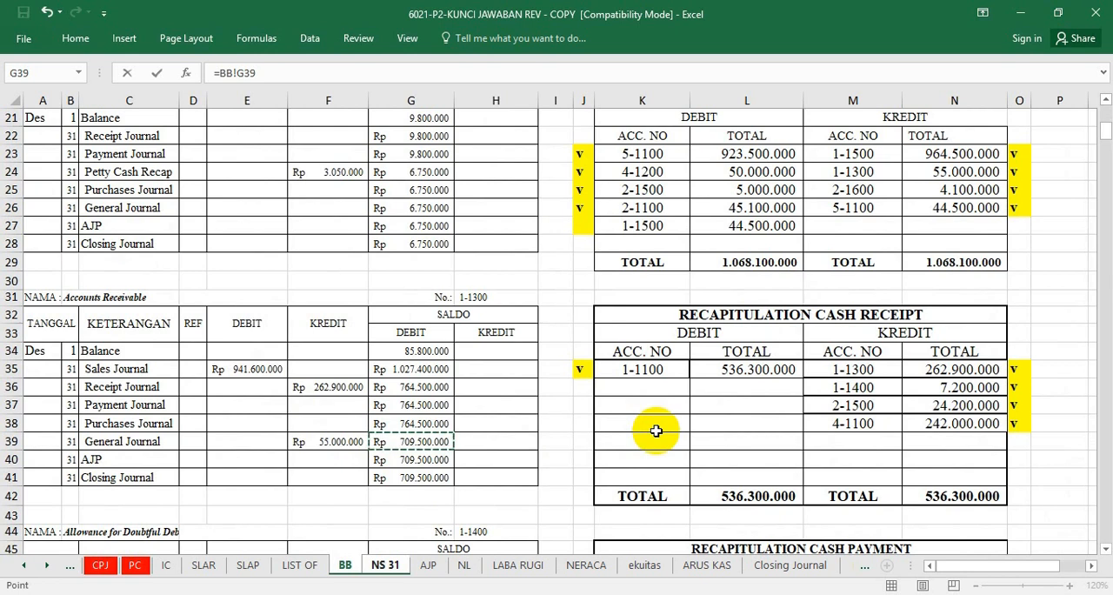
key(Return)
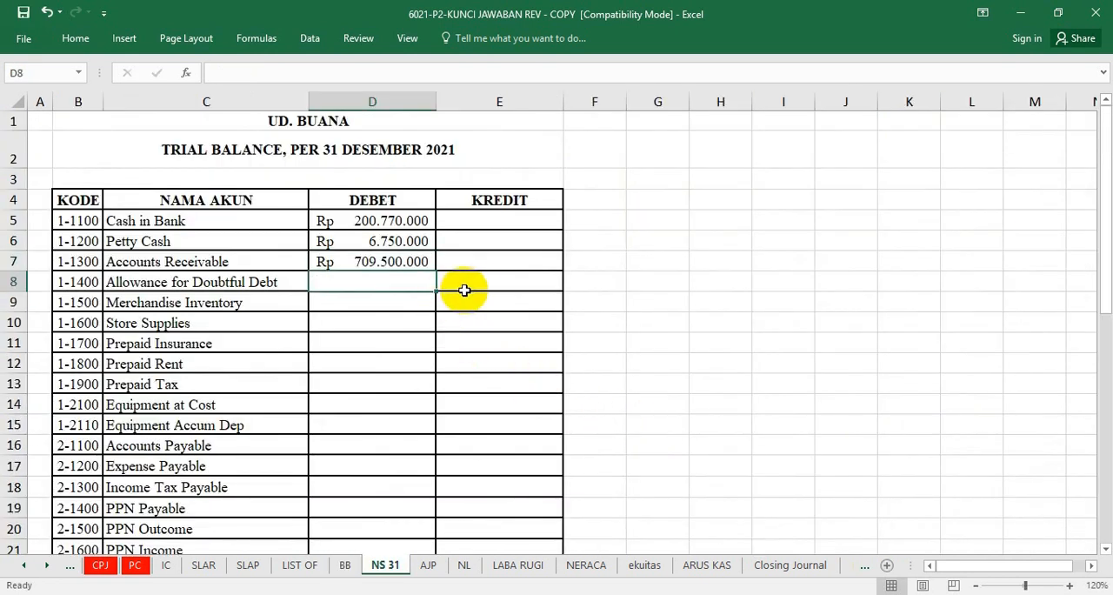
Link the Allowance for Doubtful Debt credit in E8 to the ledger's General Journal credit balance, =BB!H52.
click(471, 281)
text(=)
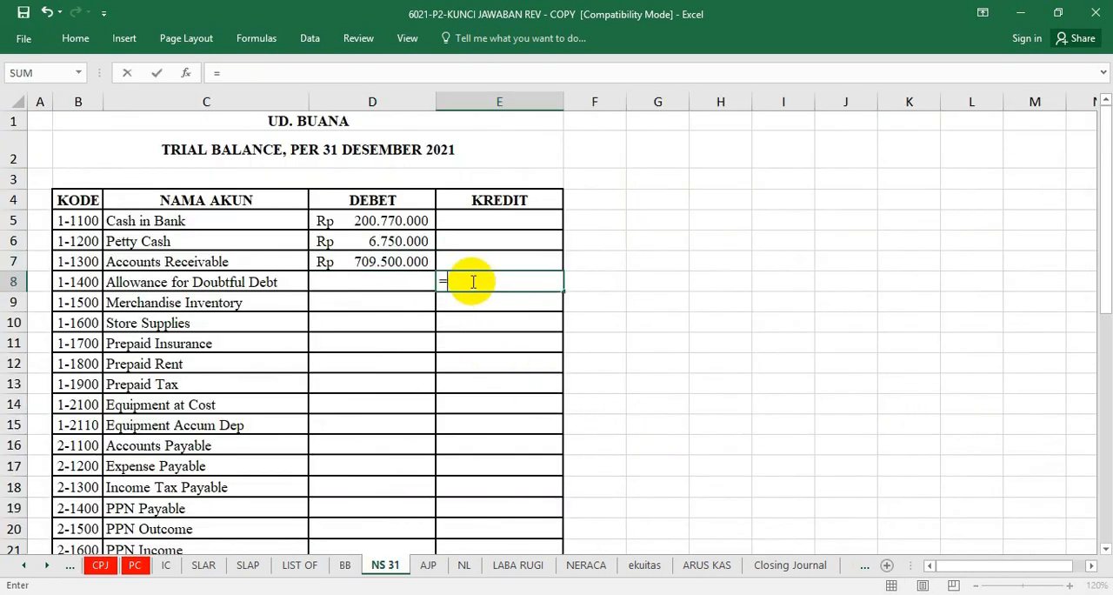
click(345, 564)
scroll(532, 335, up, 1)
scroll(532, 335, down, 7)
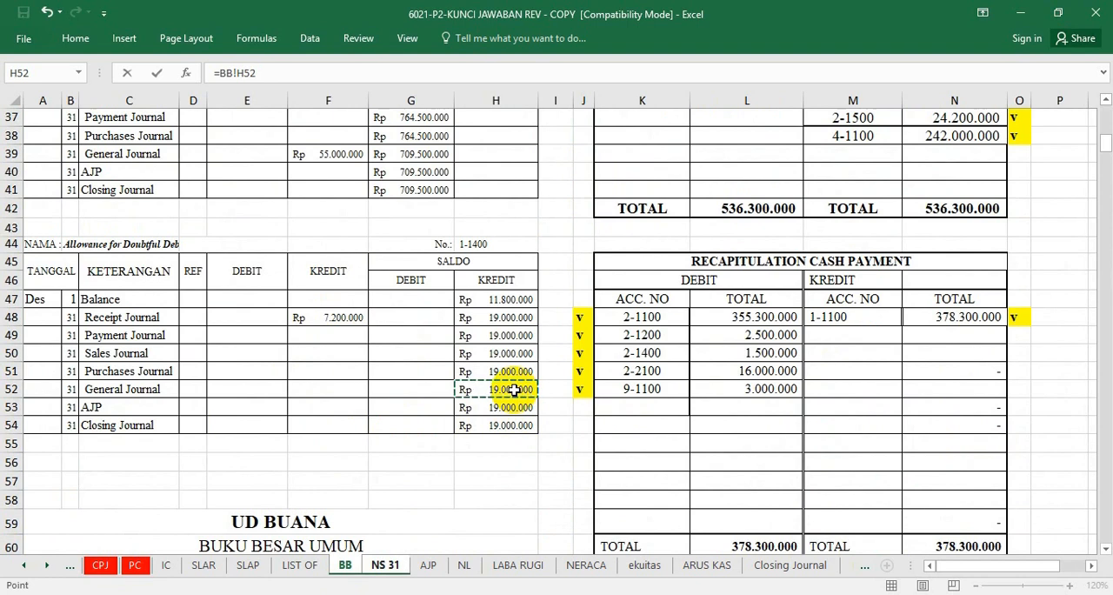
key(Return)
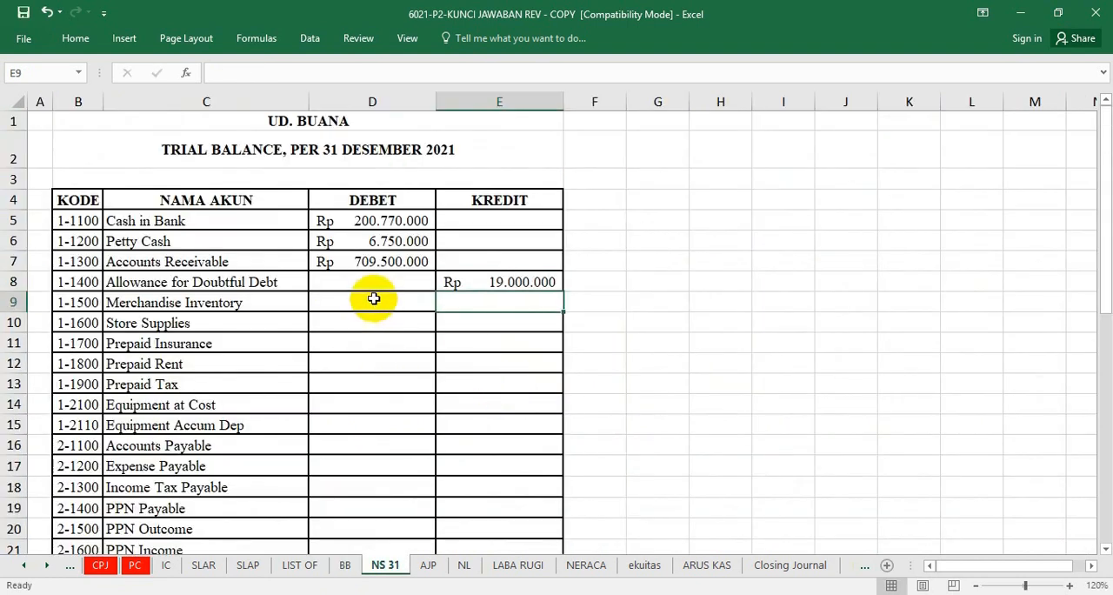
Link the Merchandise Inventory debit in D9 to the ledger's General Journal balance, =BB!G71.
click(373, 299)
text(=)
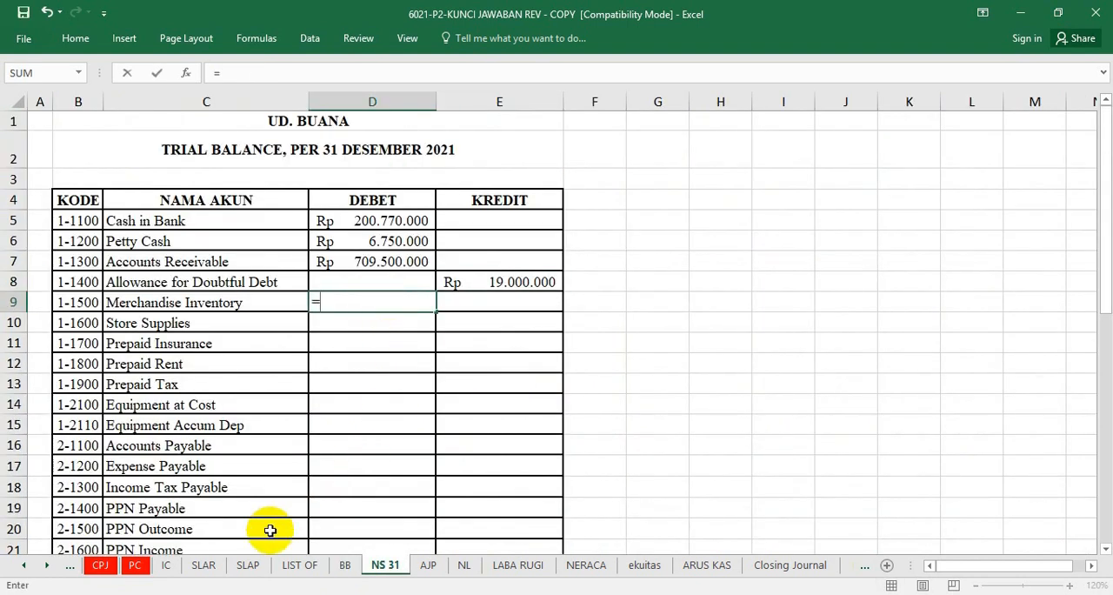
click(345, 565)
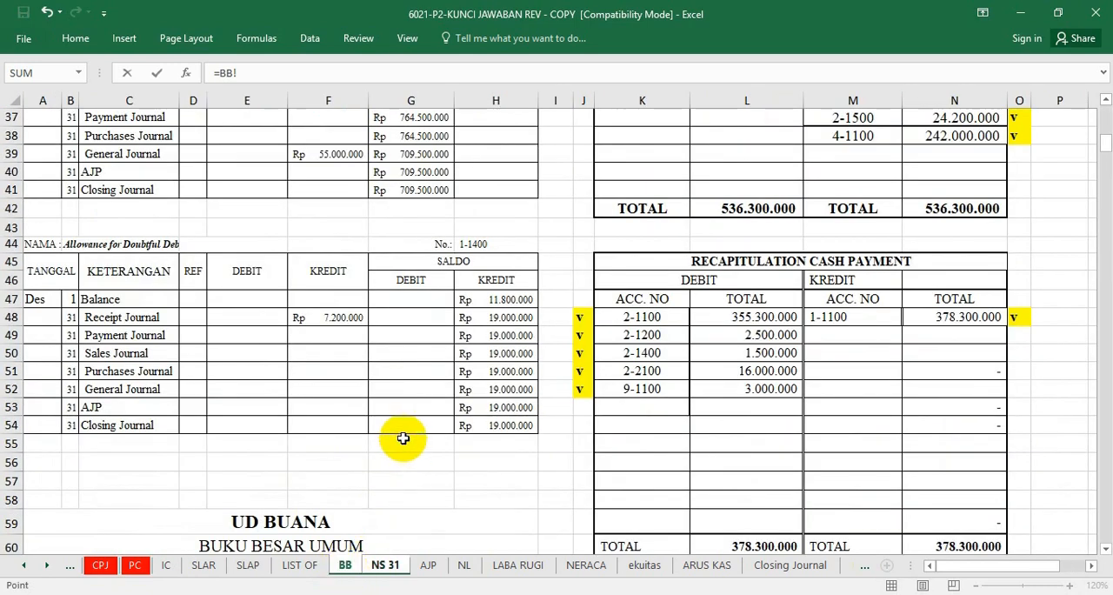
scroll(405, 454, down, 7)
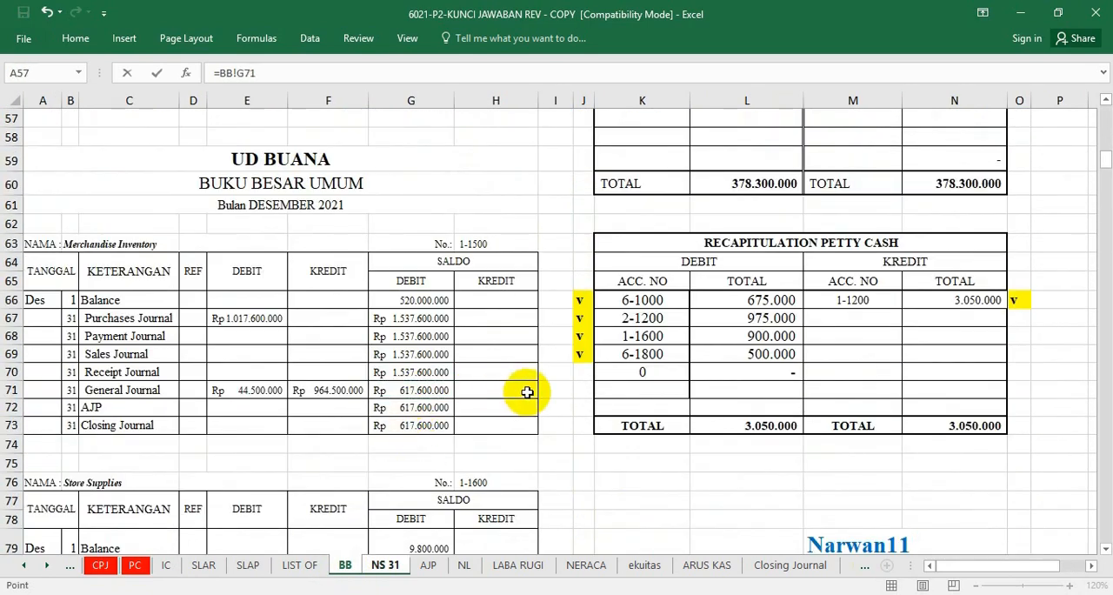
key(Return)
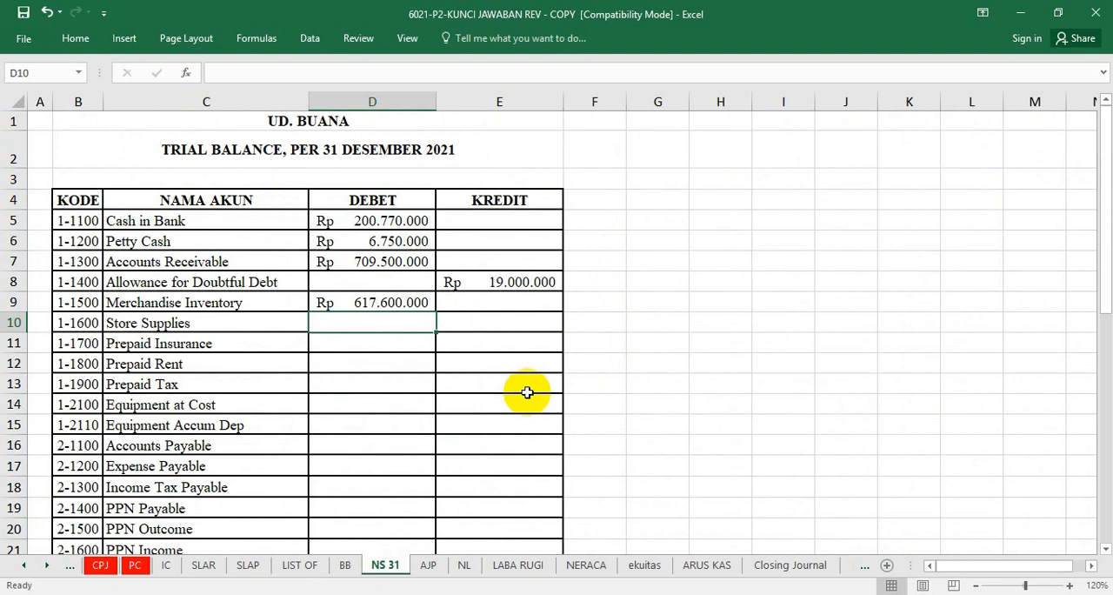
Link the Store Supplies debit in D10 to the ledger's General Journal balance, =BB!G84.
click(472, 322)
click(356, 323)
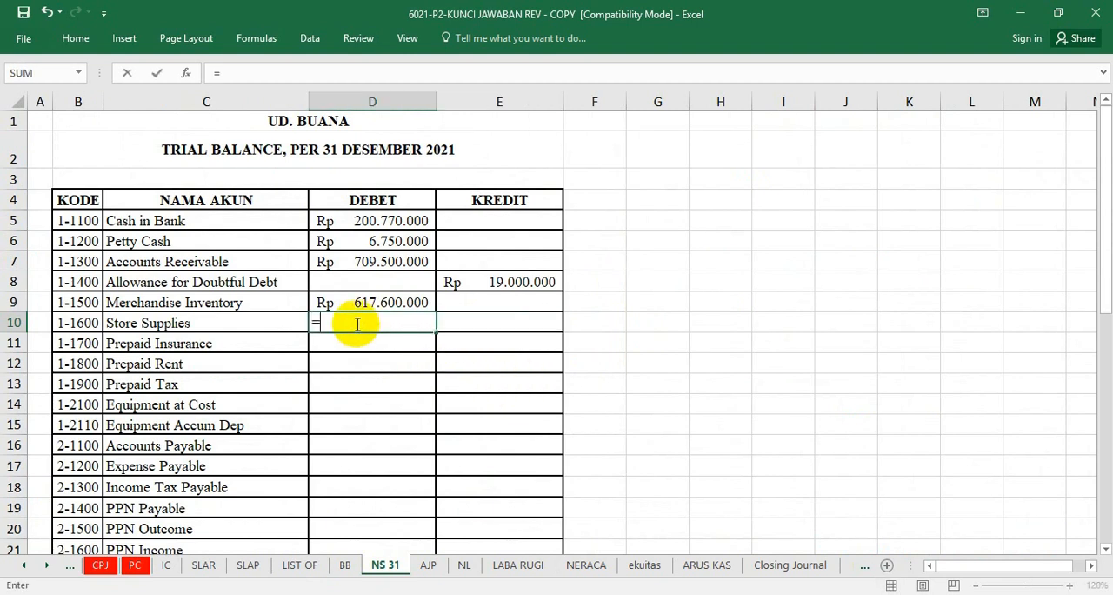
click(345, 565)
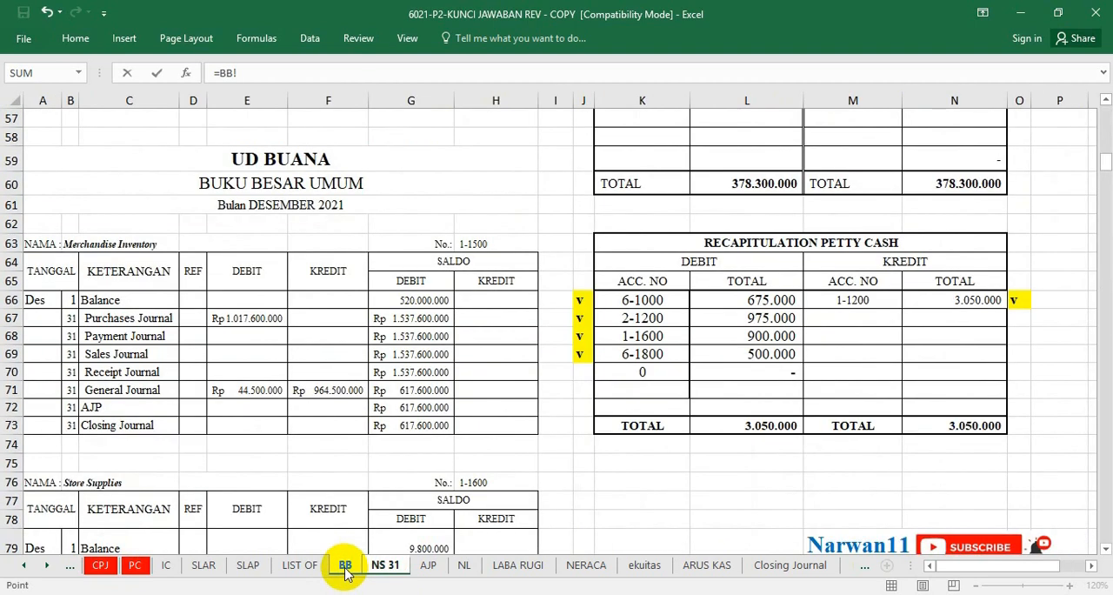
scroll(251, 491, down, 3)
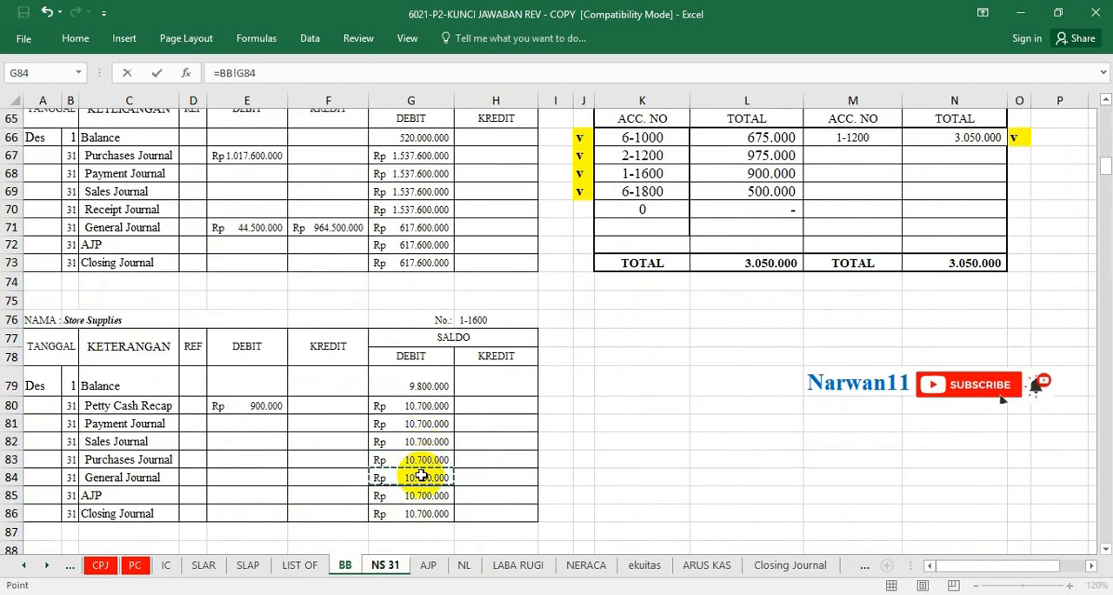
key(Escape)
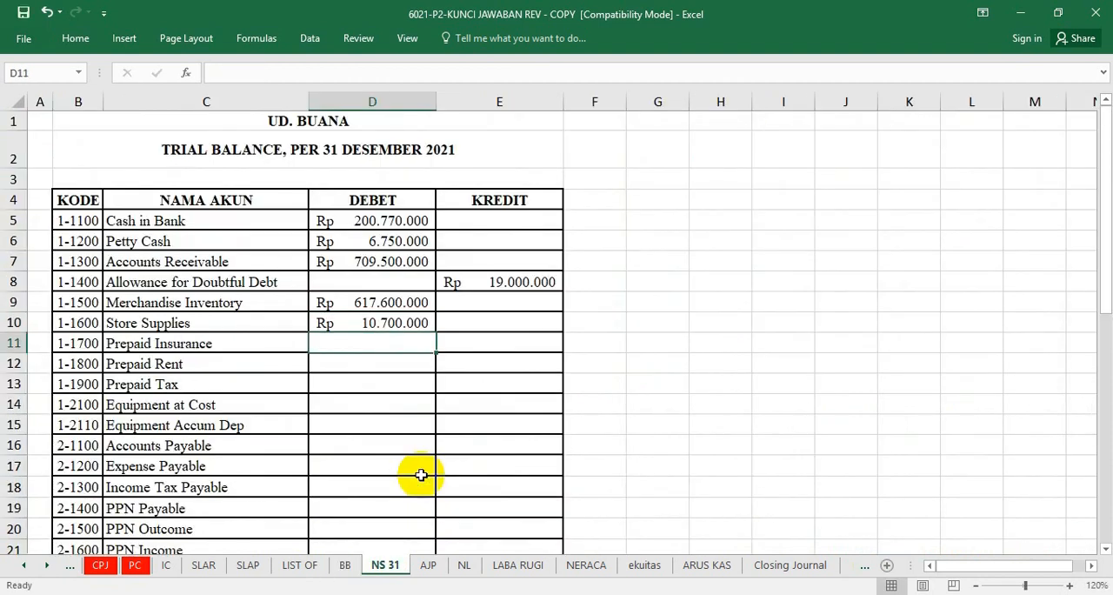
Link the Prepaid Insurance debit in D11 to the ledger's General Journal balance, =BB!G97.
click(380, 341)
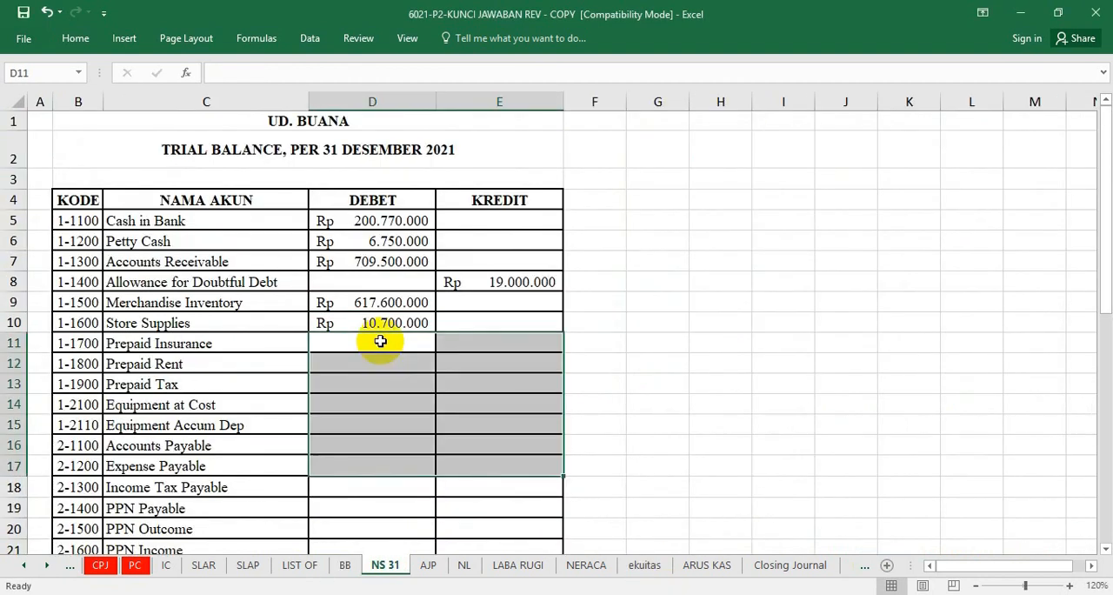
text(=)
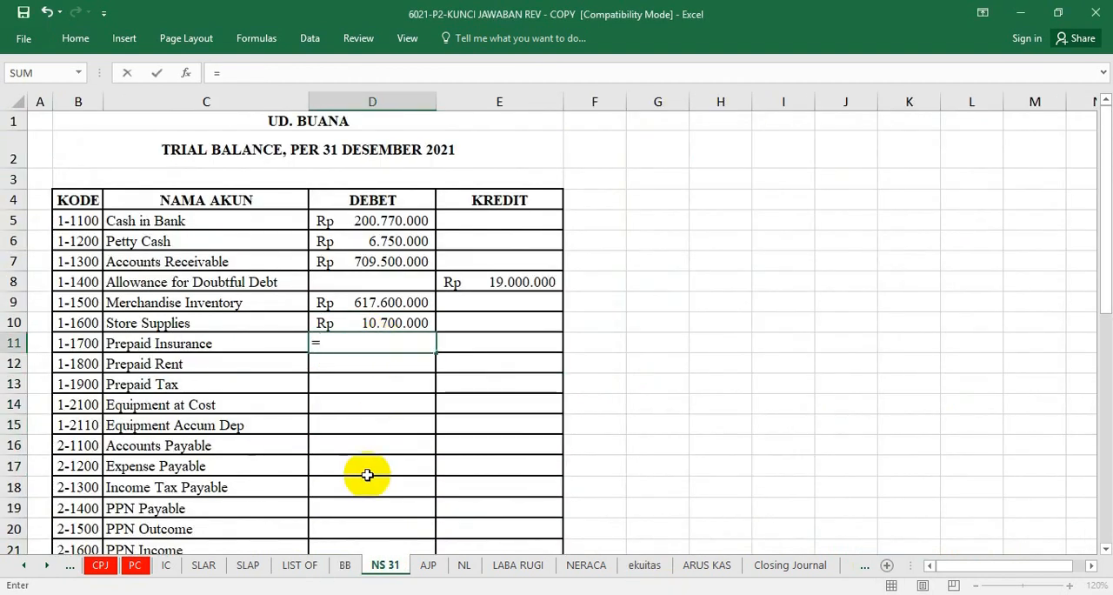
click(341, 565)
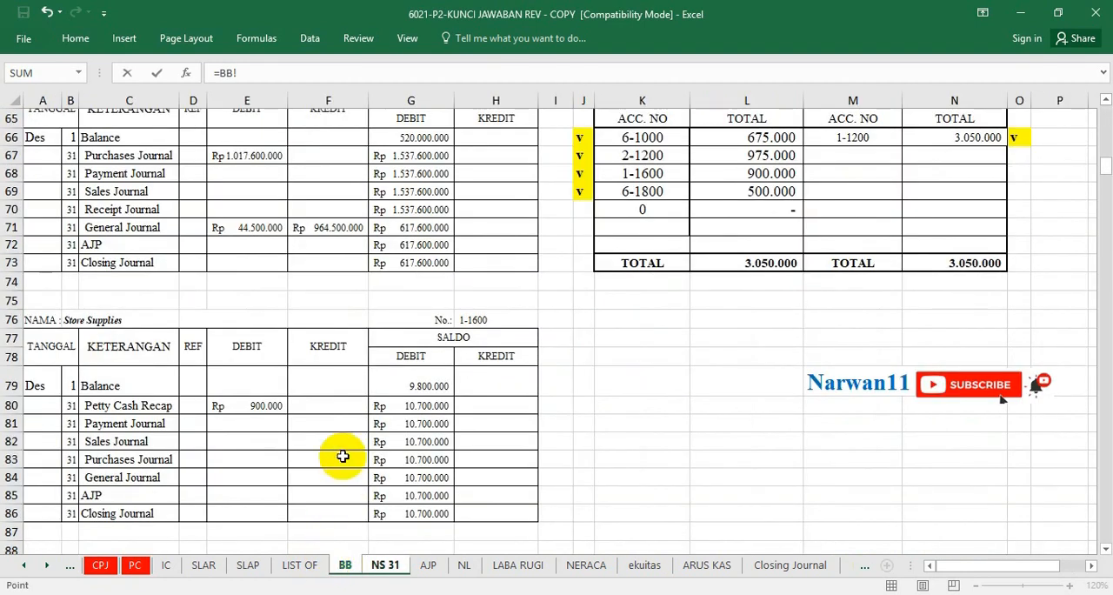
scroll(342, 456, down, 3)
scroll(345, 459, down, 1)
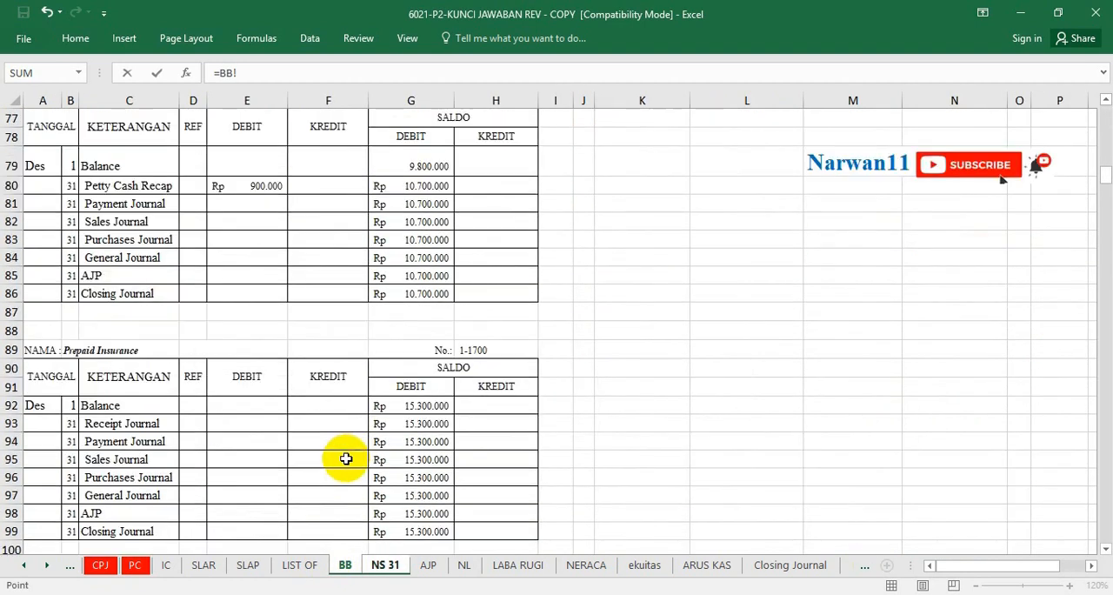
click(441, 496)
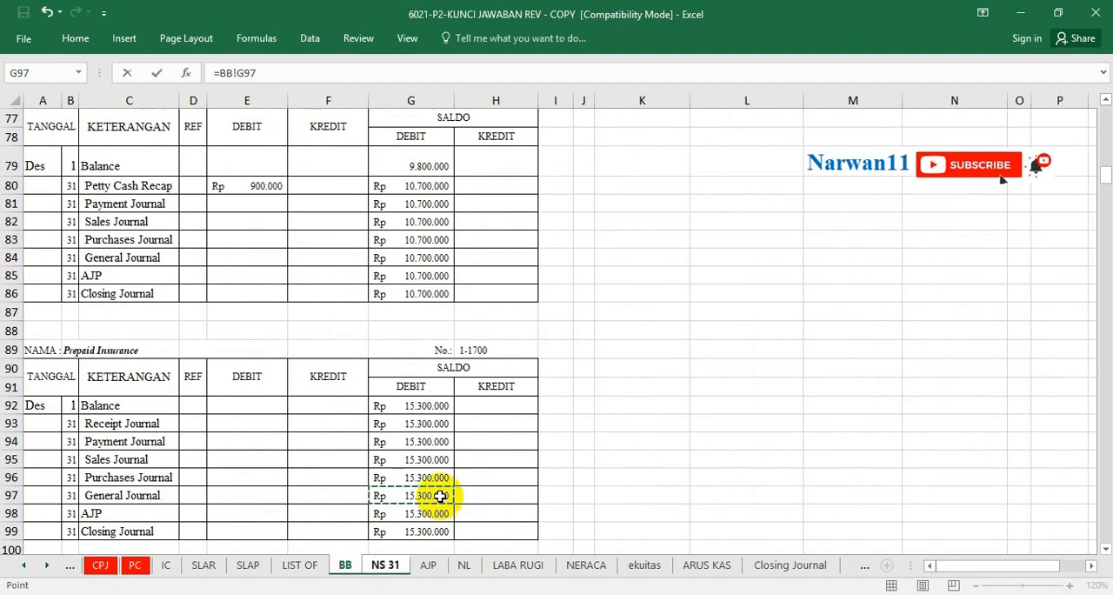
key(Return)
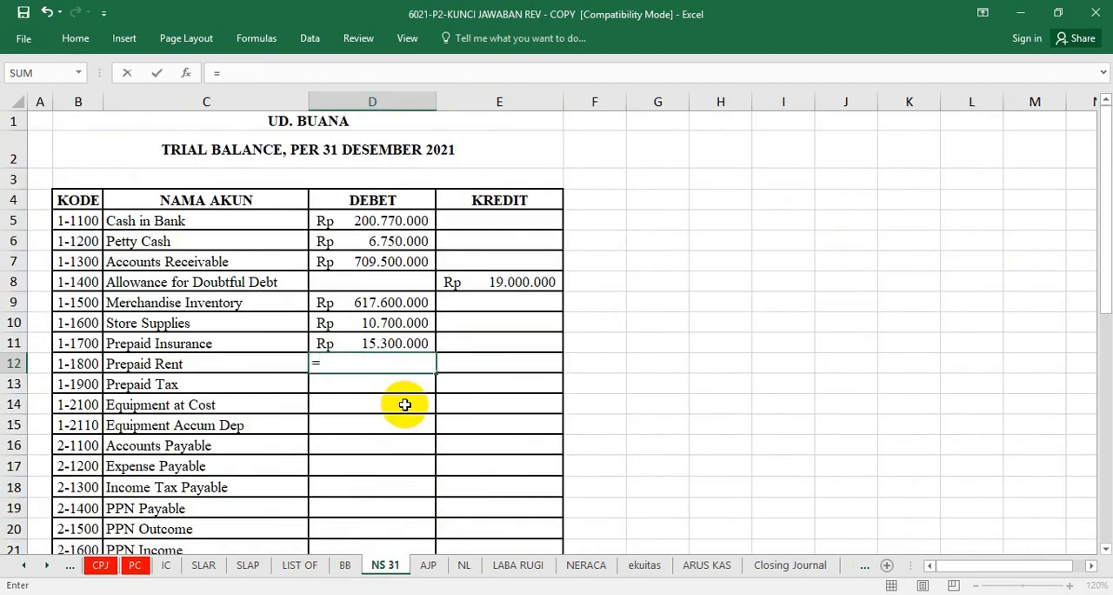
Link the Prepaid Rent debit in D12 to the ledger's General Journal balance in BB!G110.
click(345, 573)
scroll(254, 441, down, 3)
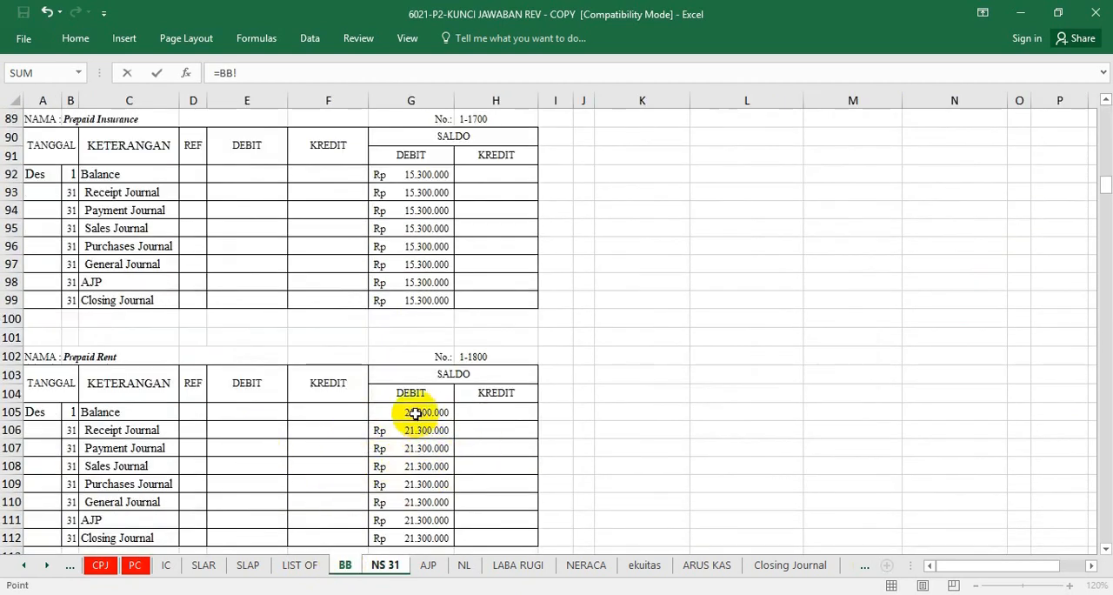
click(419, 502)
key(Return)
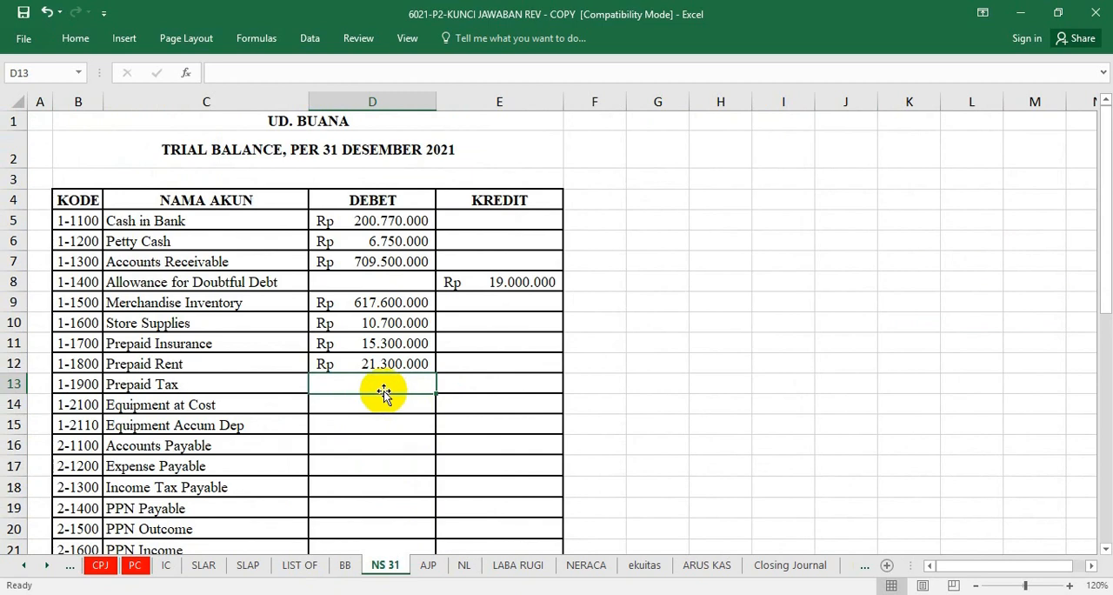
Link the Prepaid Tax debit in D13 to the debit balance in the Prepaid Tax ledger on sheet BB.
text(=)
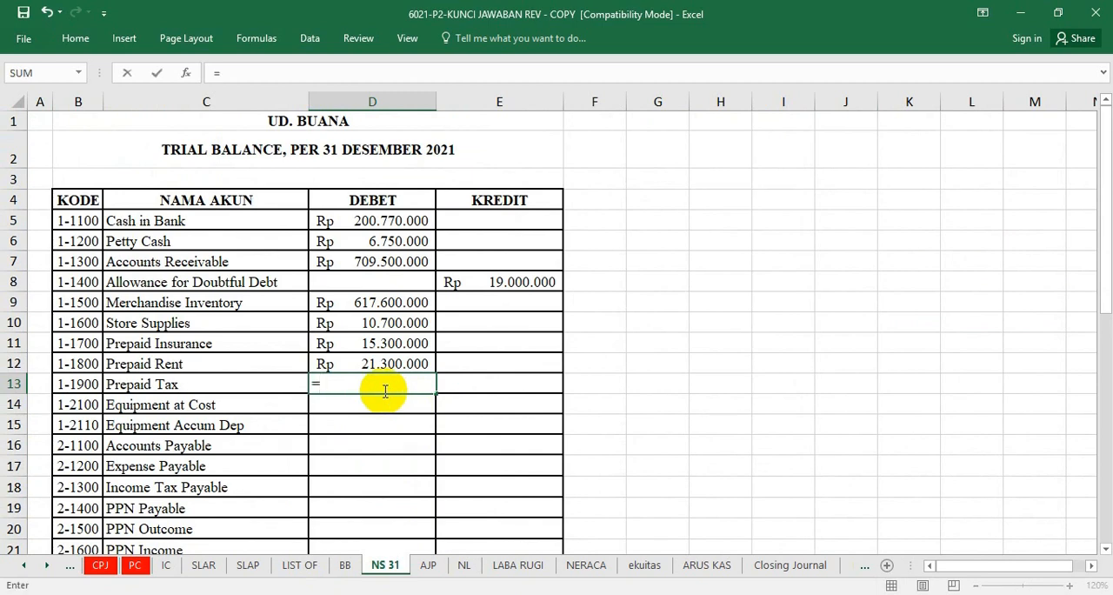
click(345, 564)
scroll(379, 485, down, 3)
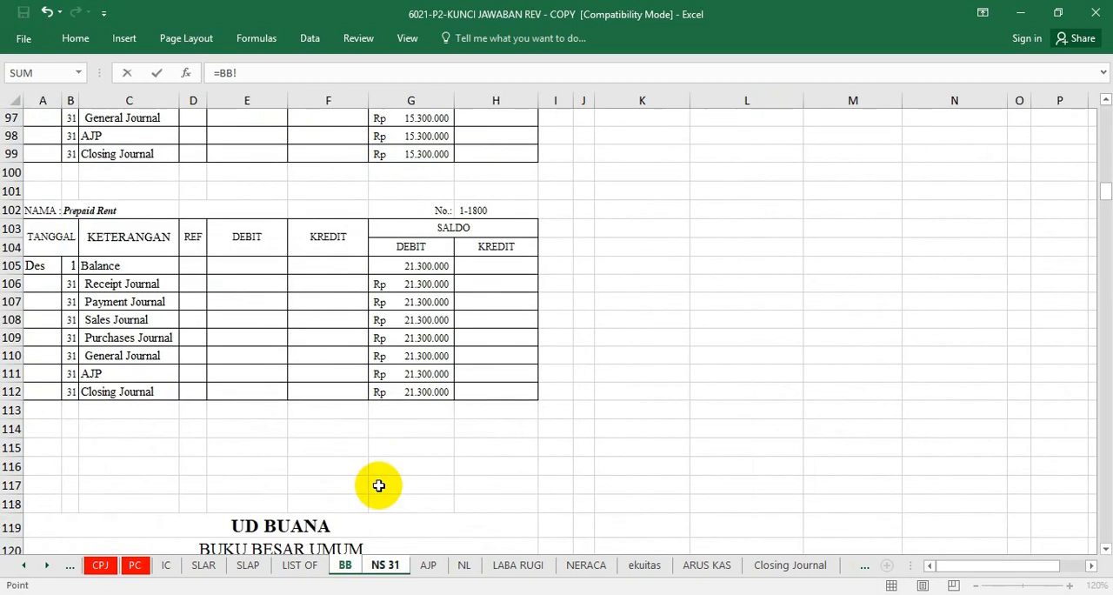
scroll(379, 486, down, 7)
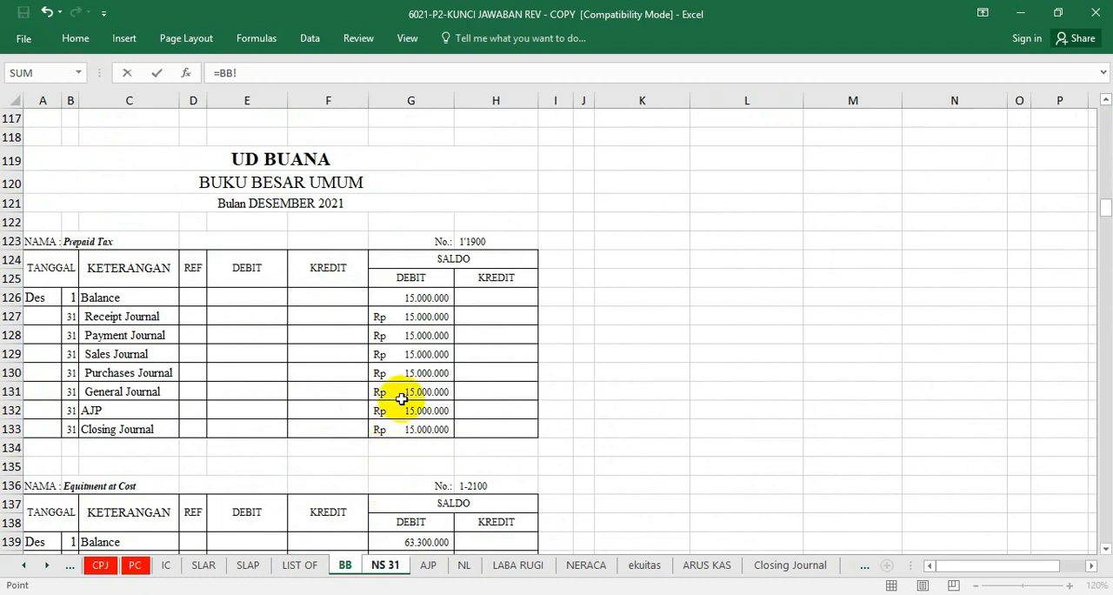
key(Return)
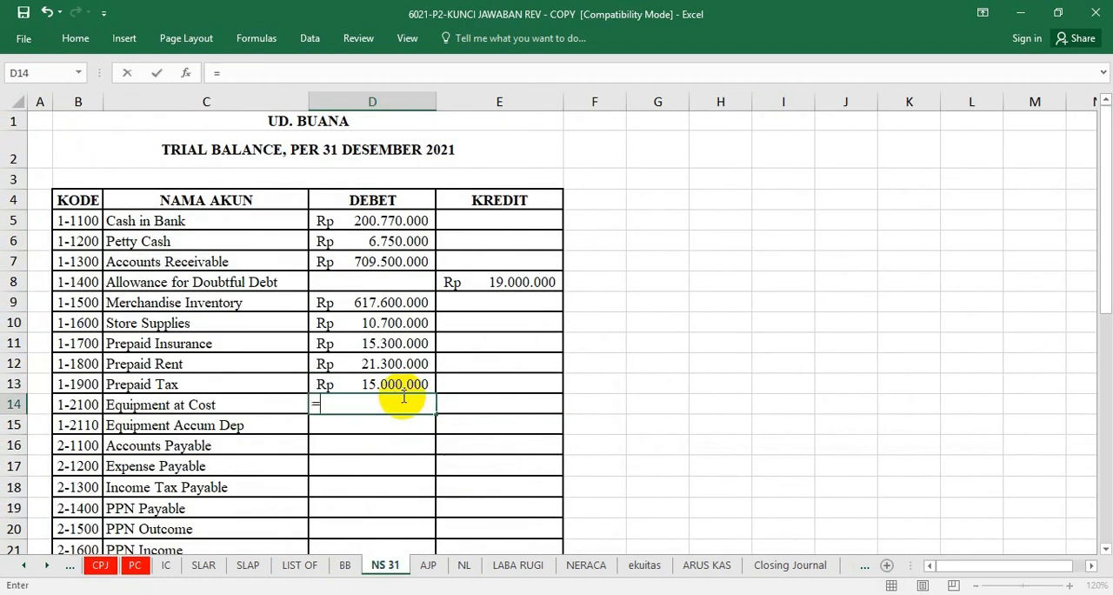
Link the Equipment at Cost debit in D14 to the ledger's General Journal balance, =BB!G144.
text(=)
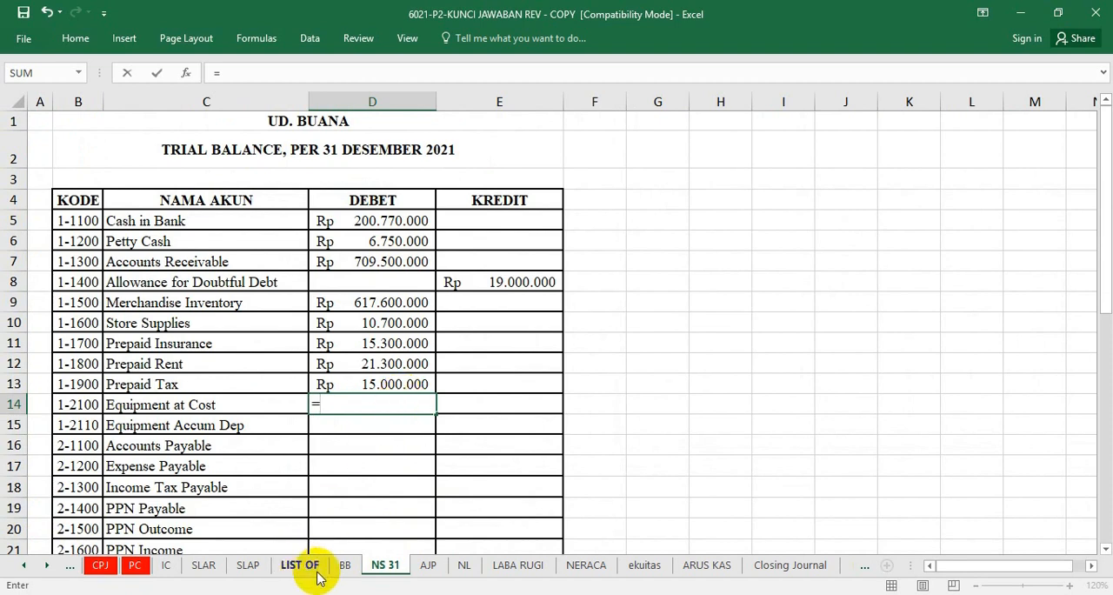
click(343, 565)
scroll(302, 400, down, 1)
scroll(302, 399, down, 2)
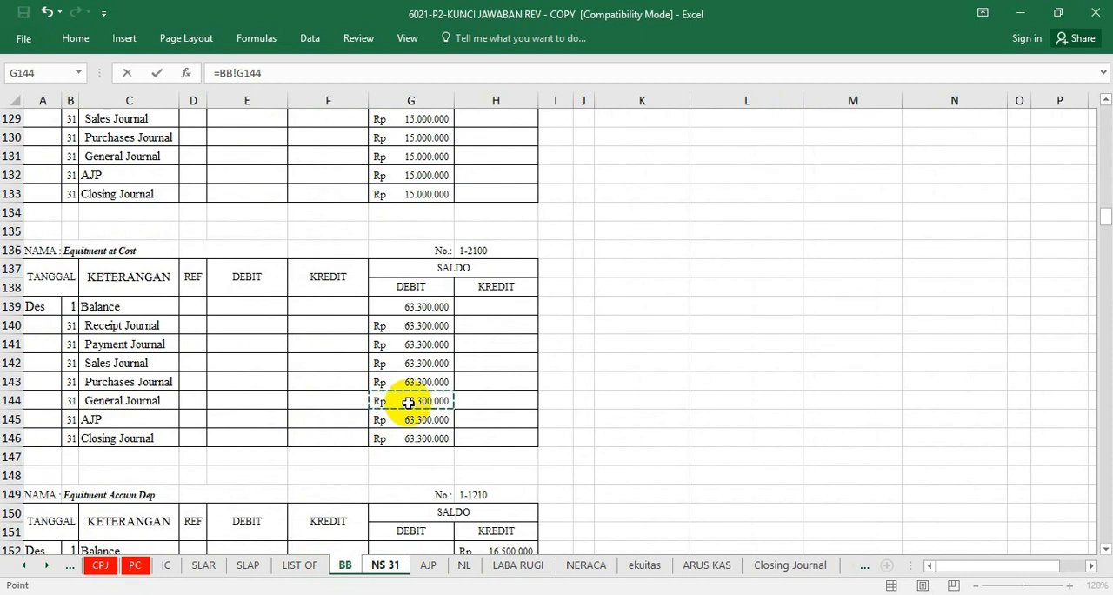
key(Return)
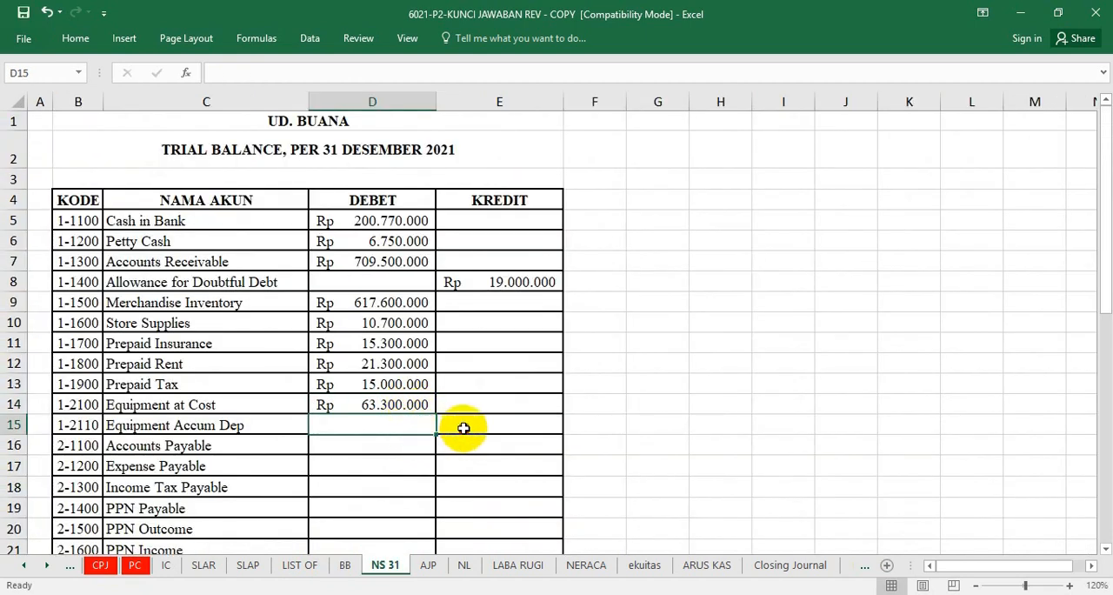
Link the Equipment Accum Dep credit in E15 to the ledger's General Journal balance, =BB!H157.
click(464, 425)
text(=)
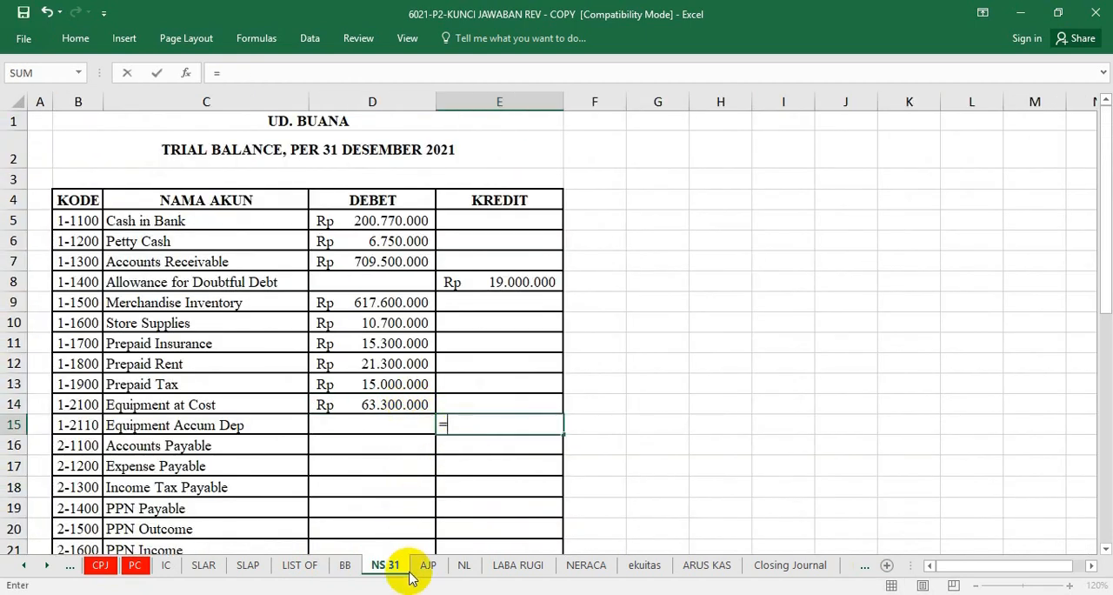
click(344, 565)
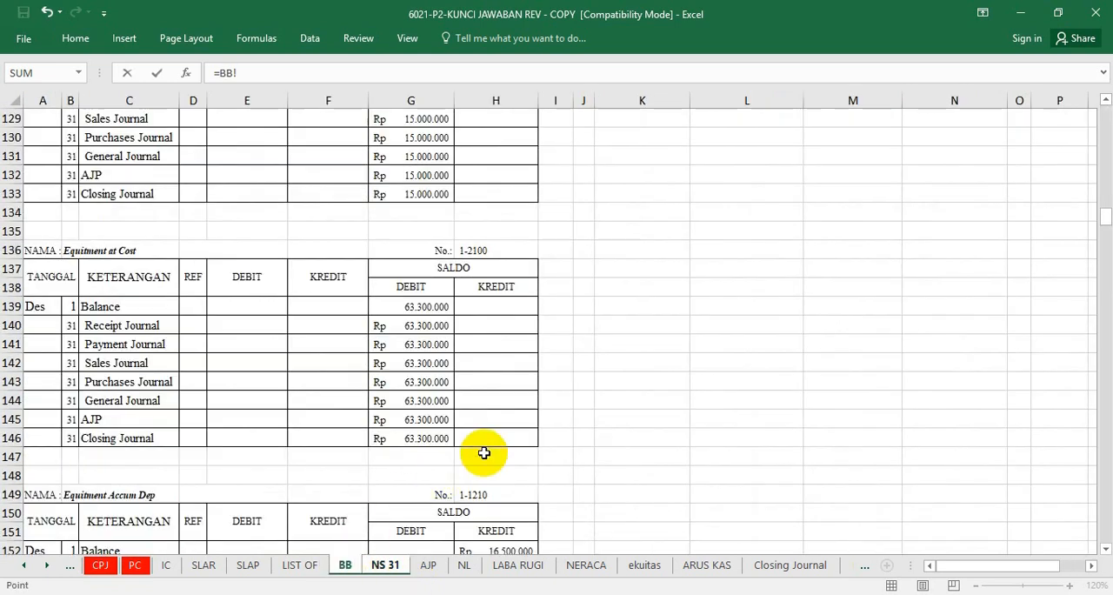
scroll(394, 407, down, 3)
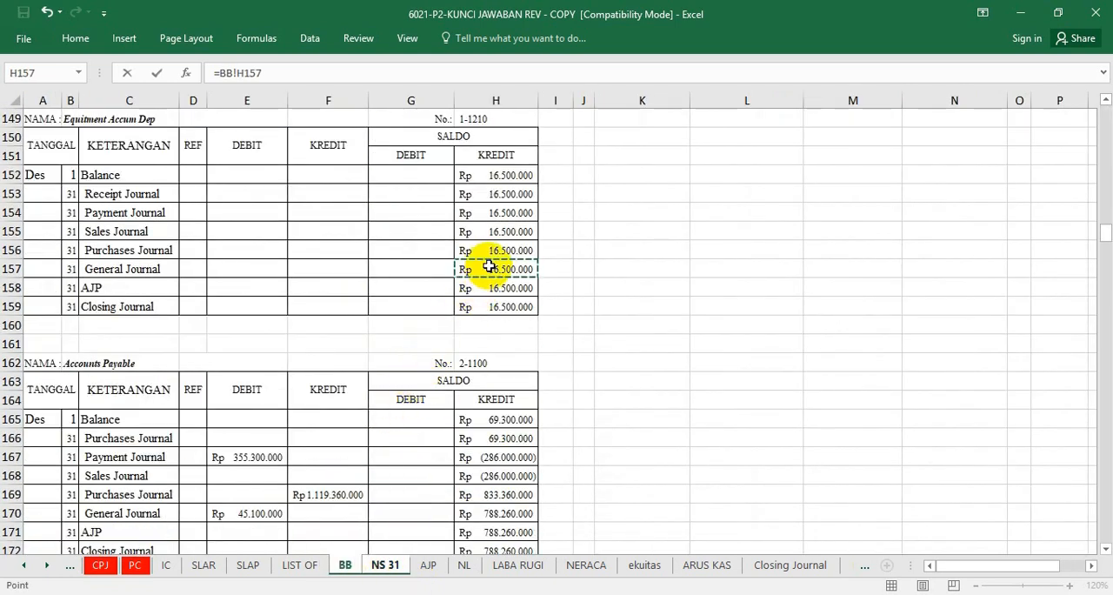
key(Return)
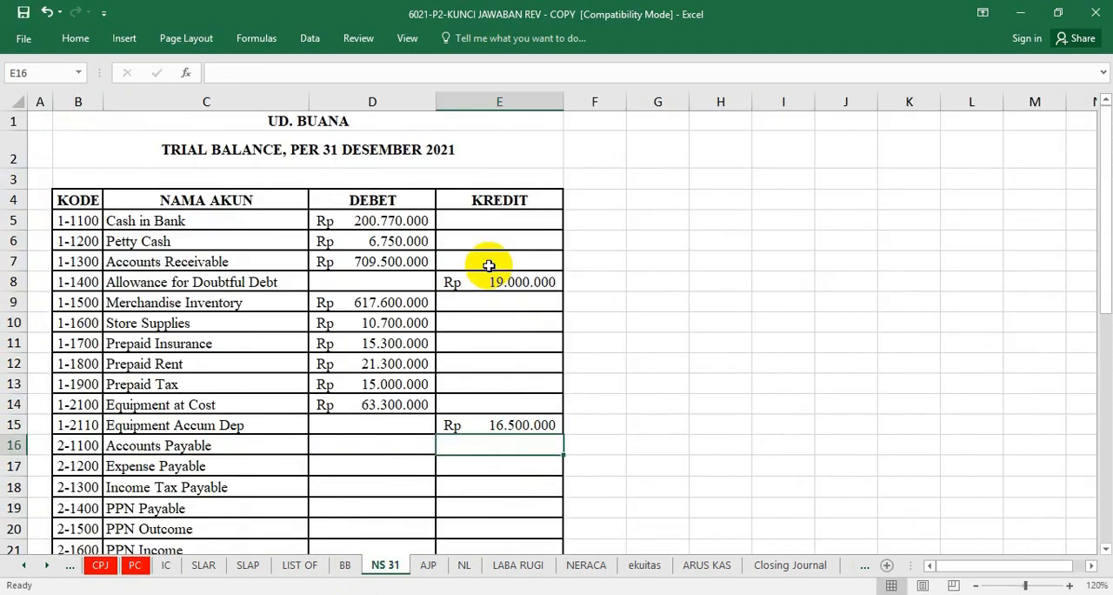
click(382, 446)
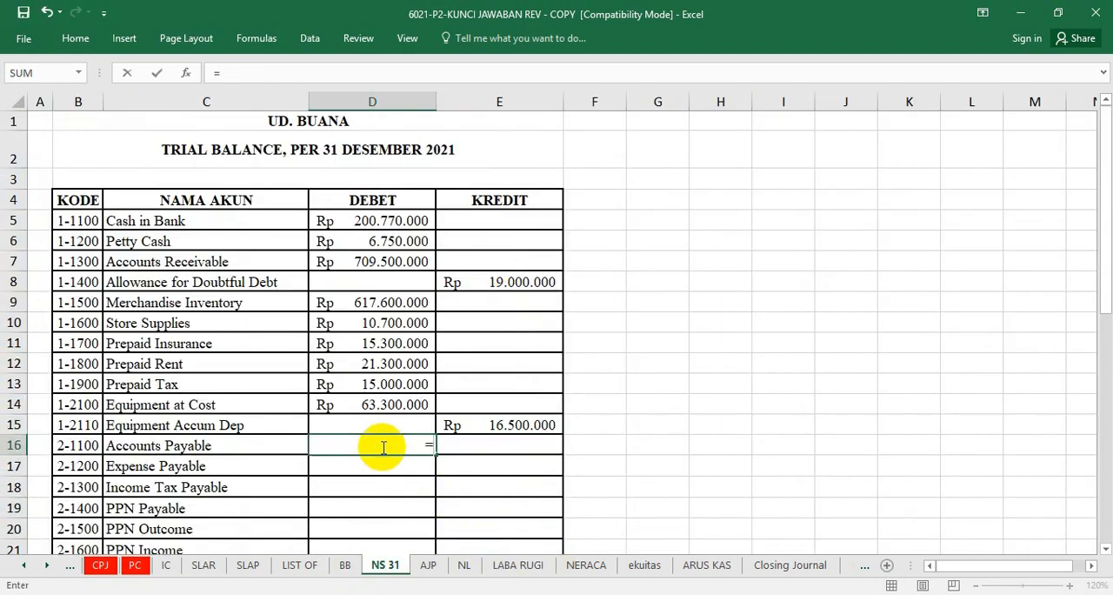
text(=)
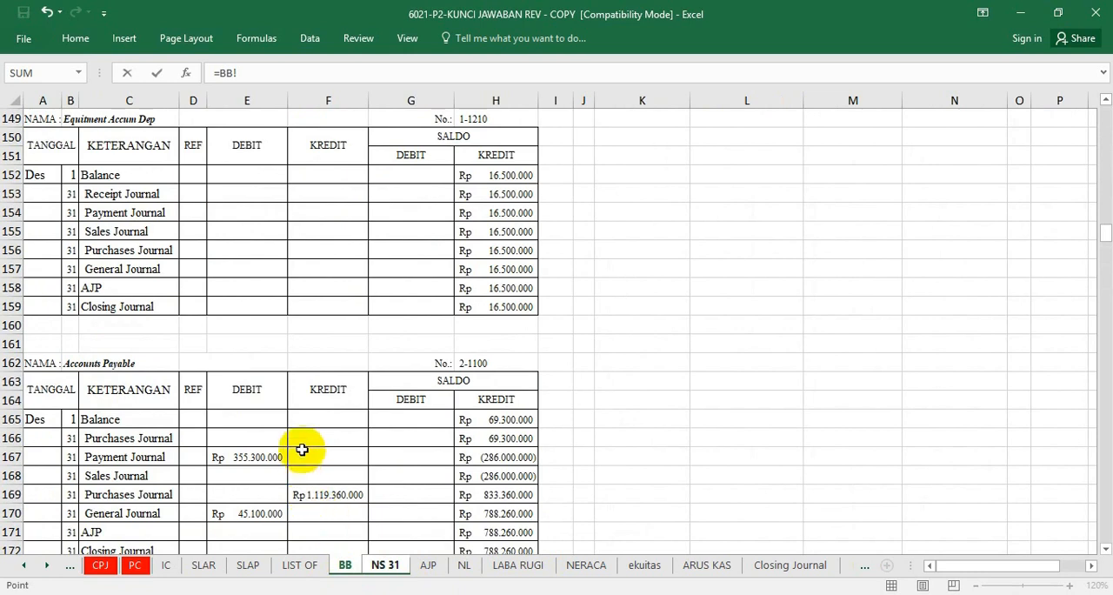
scroll(301, 448, down, 1)
click(482, 440)
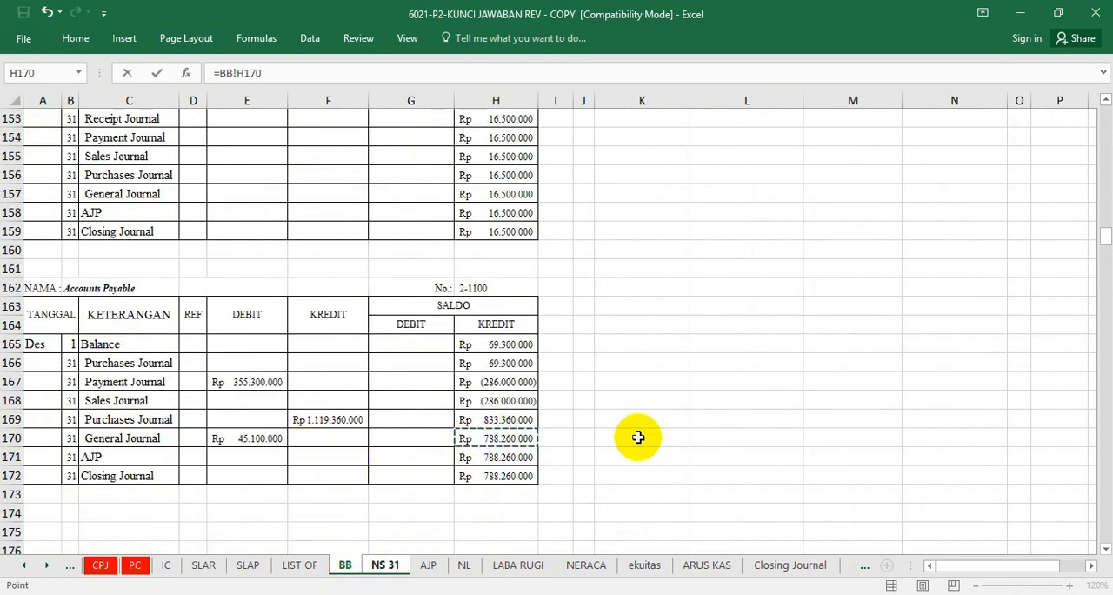
key(Return)
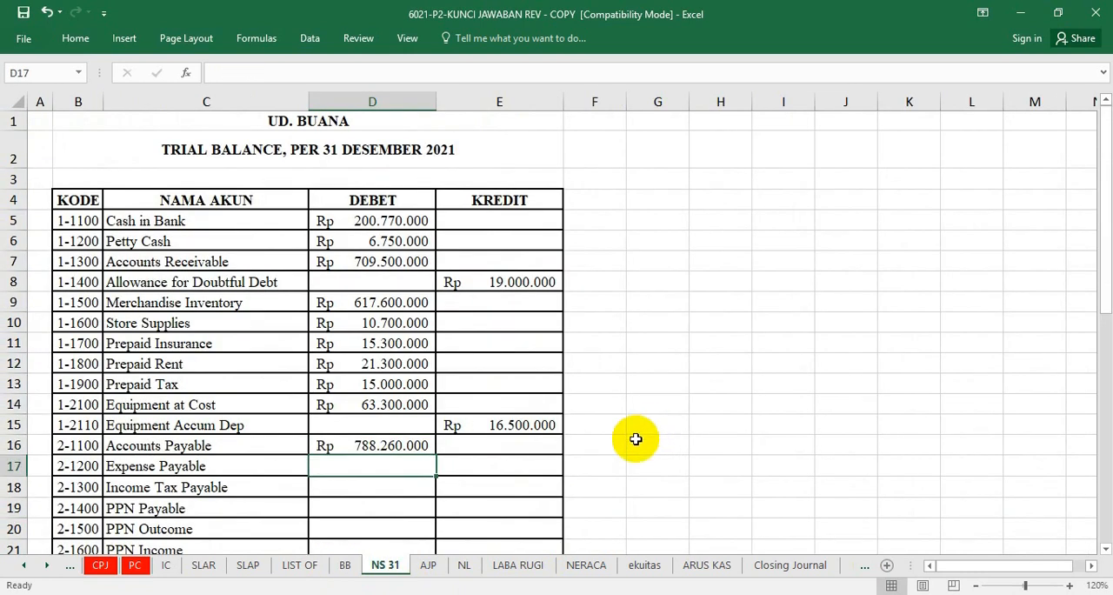
click(390, 443)
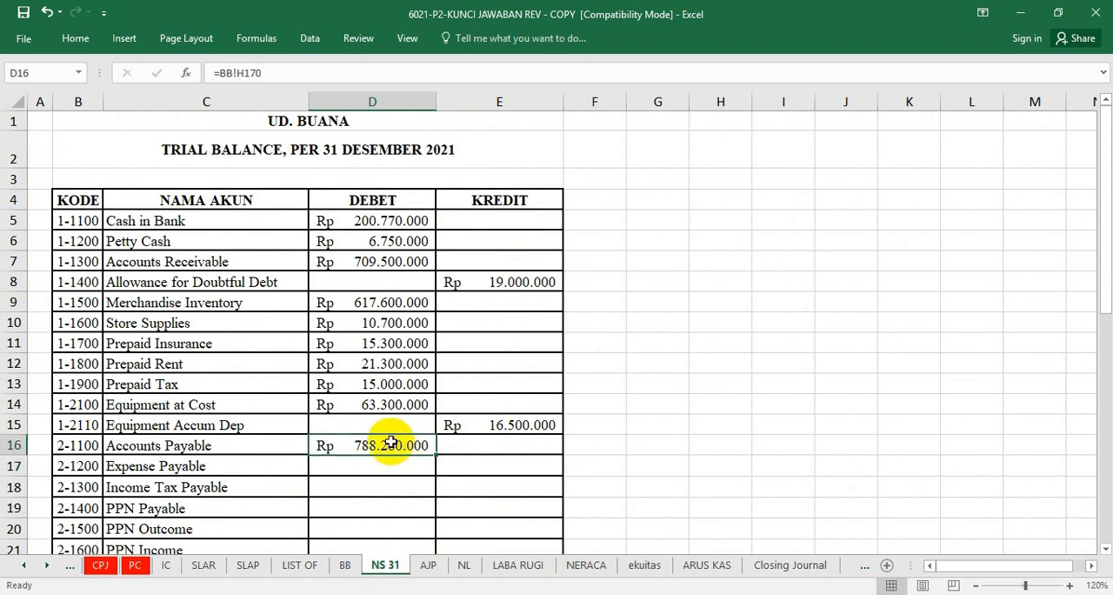
Link the Accounts Payable credit in E16 to the ledger's General Journal balance, =BB!H170.
click(478, 441)
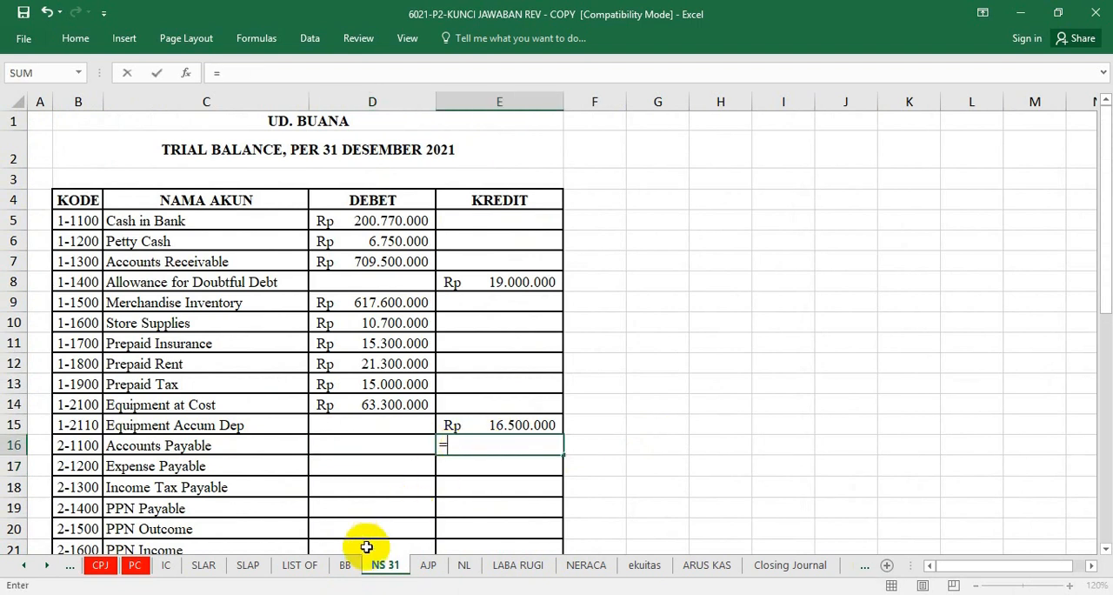
click(344, 564)
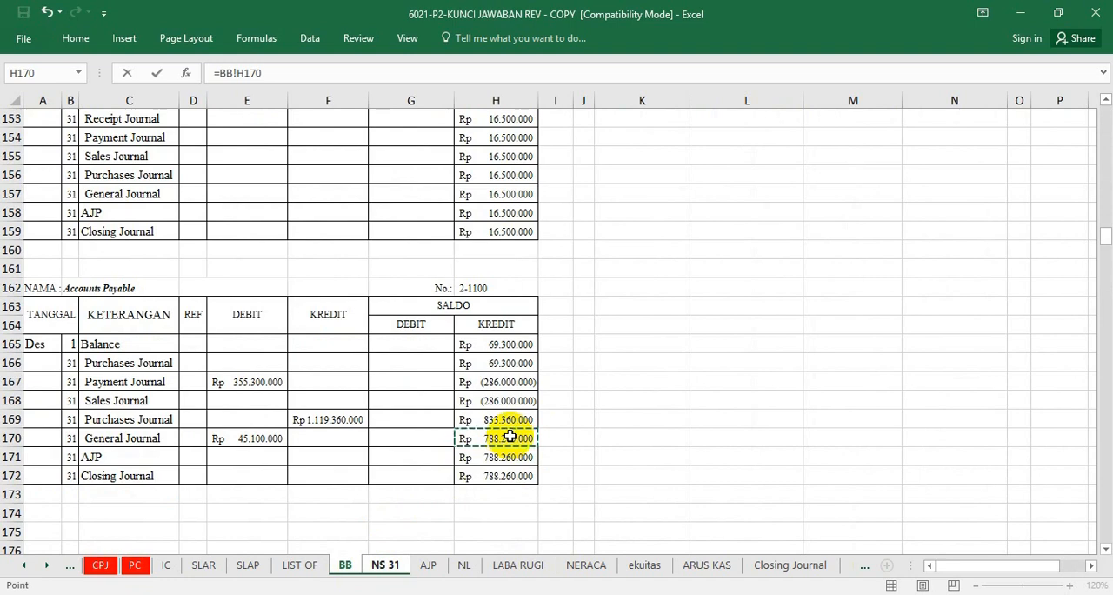
key(Return)
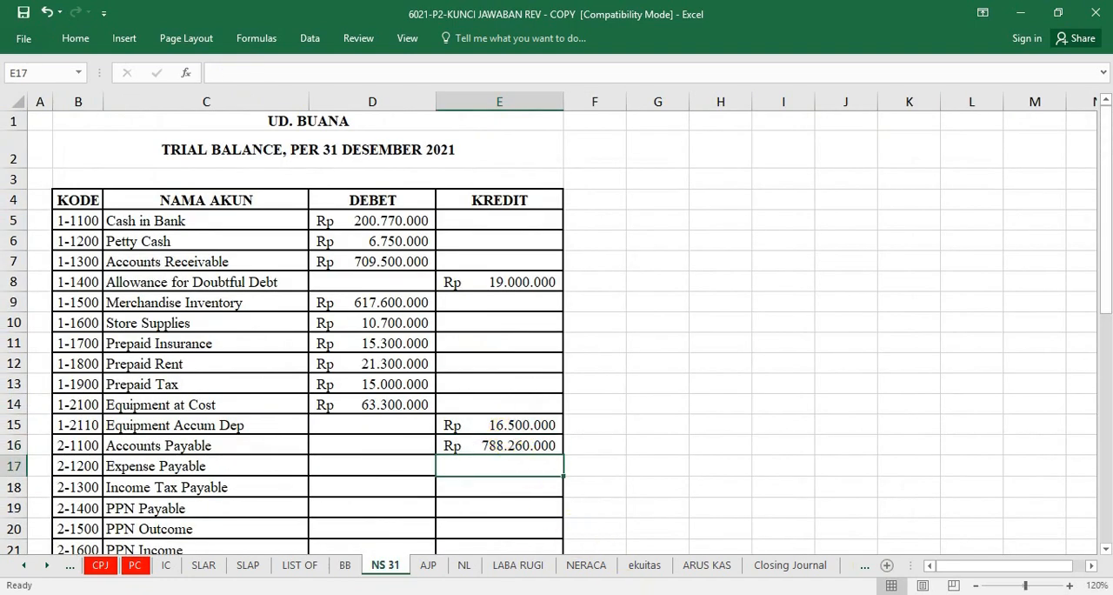
Link the Expense Payable credit in E17 to the credit balance in the Expense Payable ledger on sheet BB.
click(345, 565)
click(385, 565)
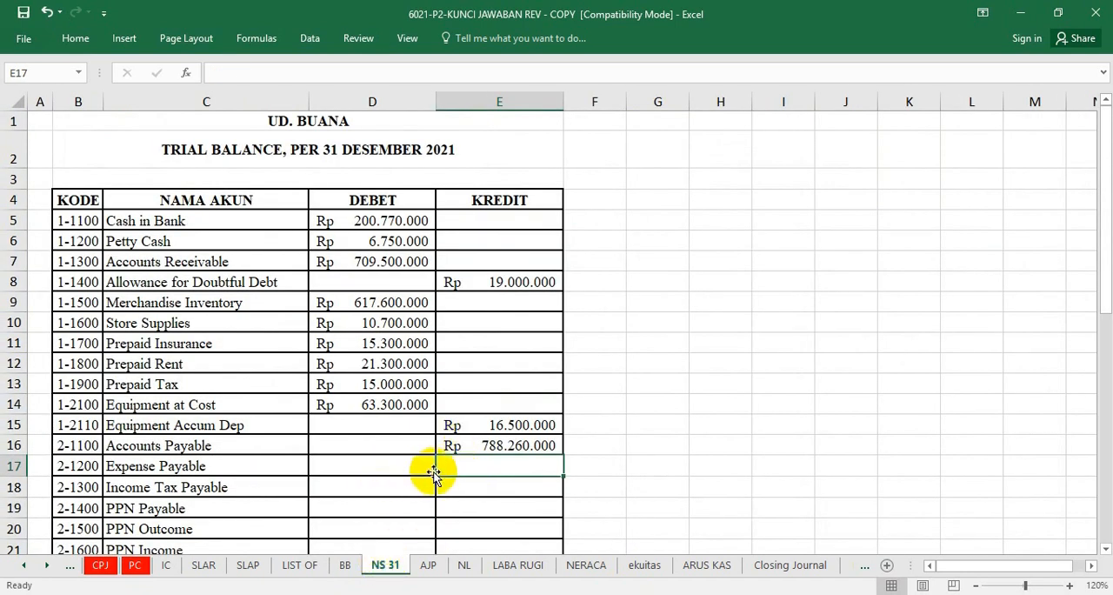
text(=)
click(345, 565)
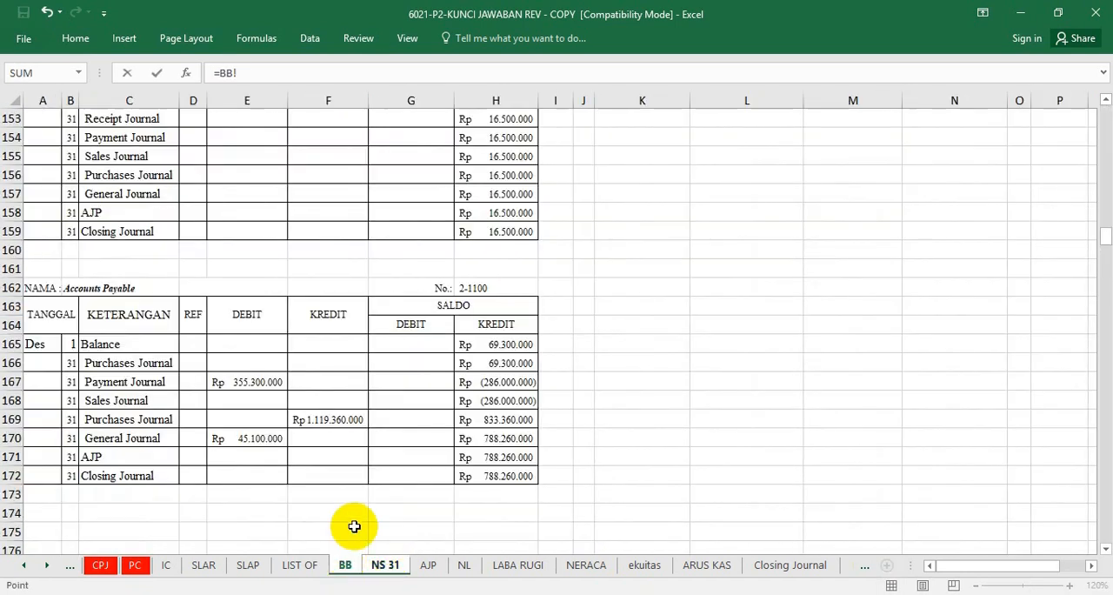
scroll(401, 445, down, 7)
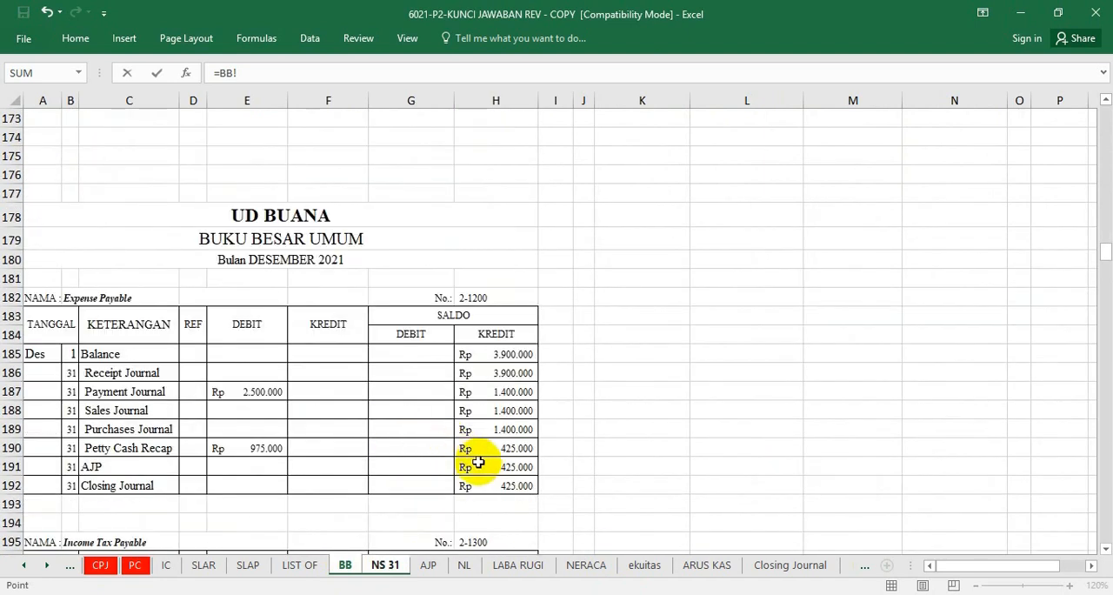
key(Return)
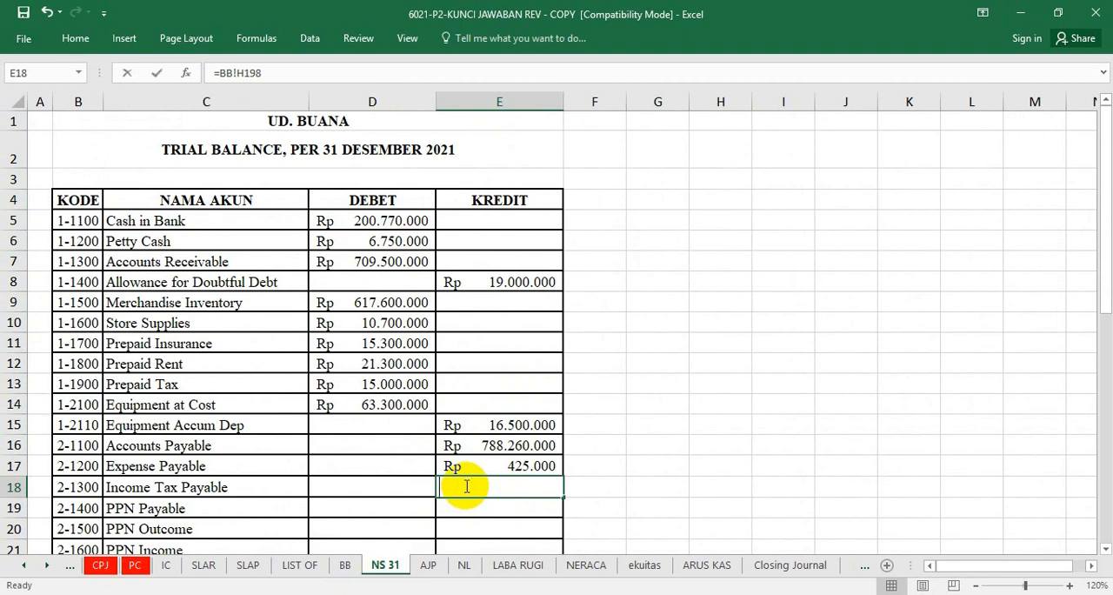
Link the Income Tax Payable credit in E18 to the ledger's General Journal balance, =BB!H203.
text(=)
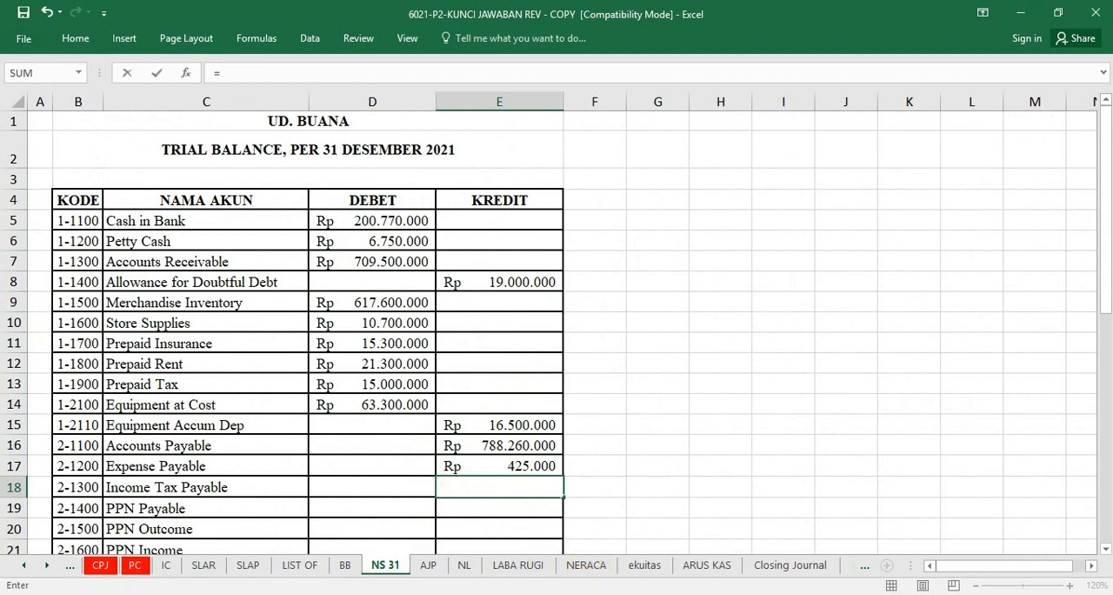
click(345, 564)
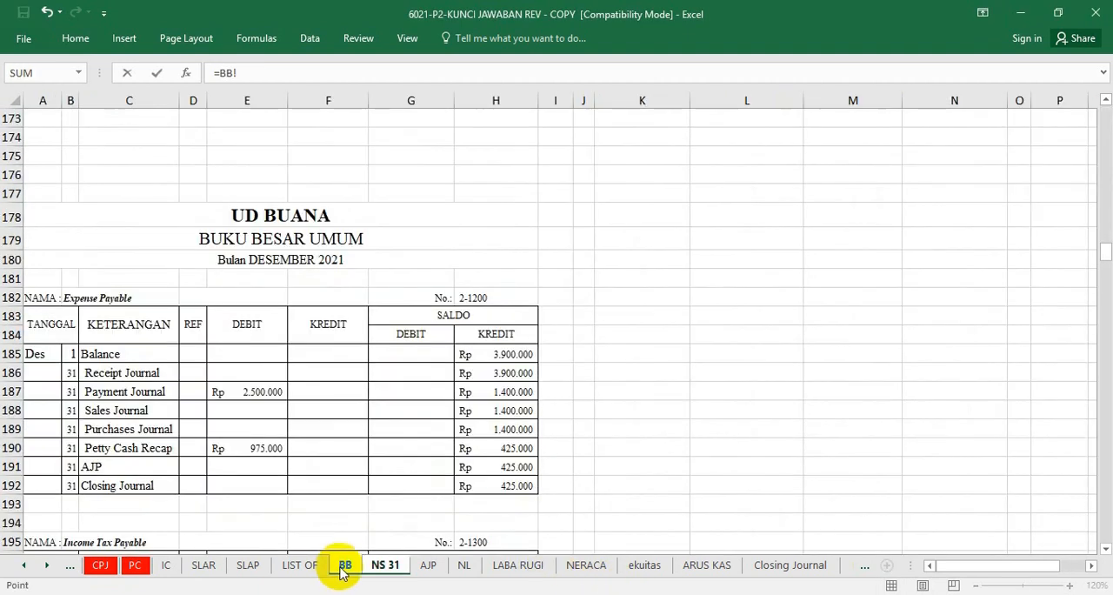
click(295, 445)
scroll(293, 440, down, 4)
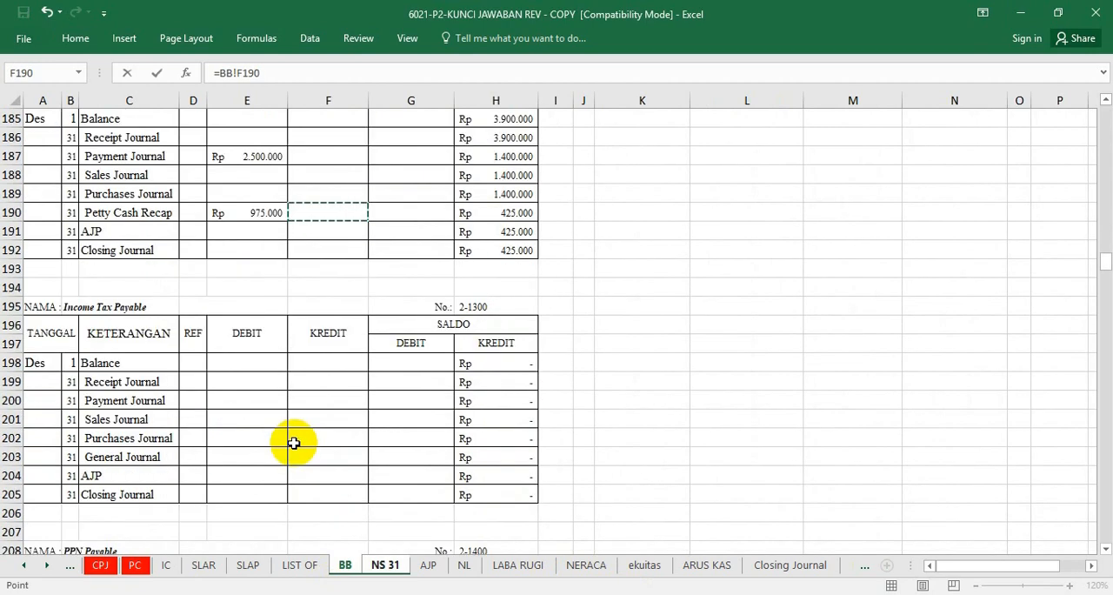
click(477, 457)
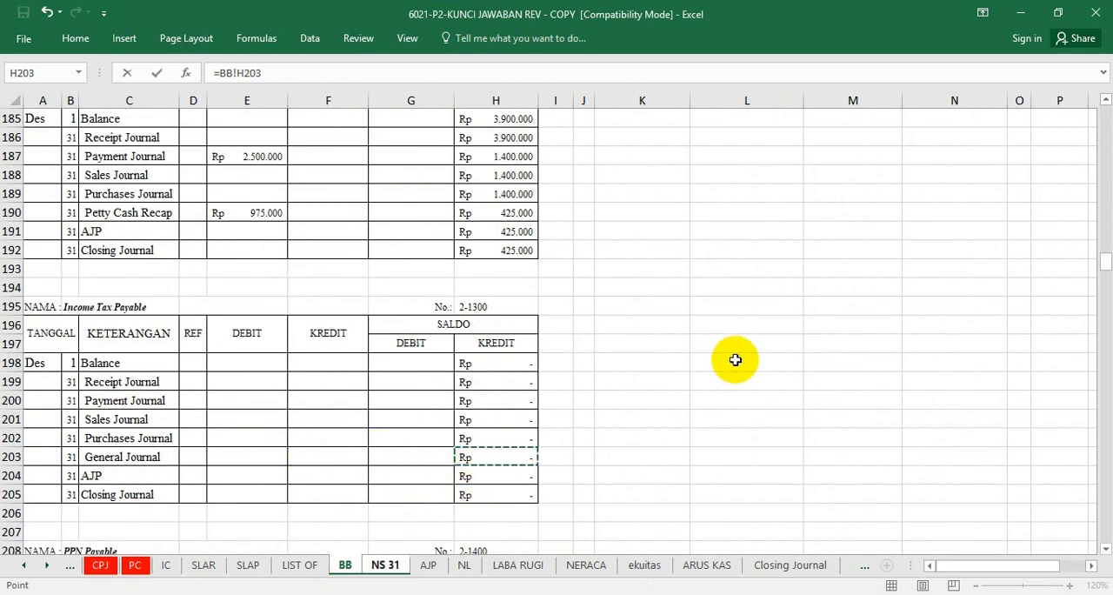
key(Return)
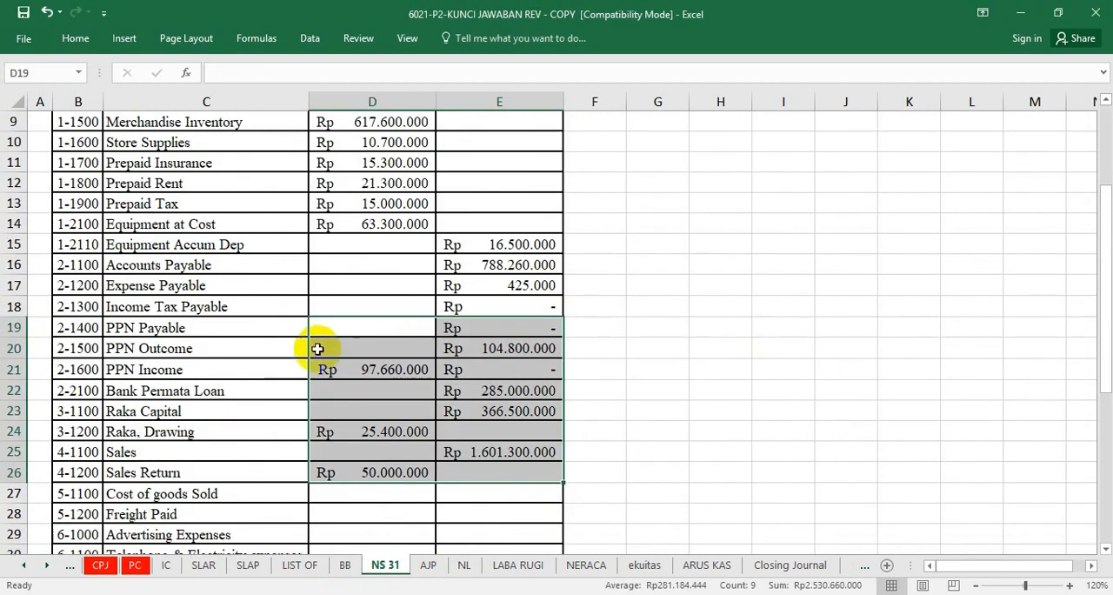
Re-enter the PPN Payable credit in E19 as a link to the ledger's Purchases Journal balance, =BB!H215.
click(517, 349)
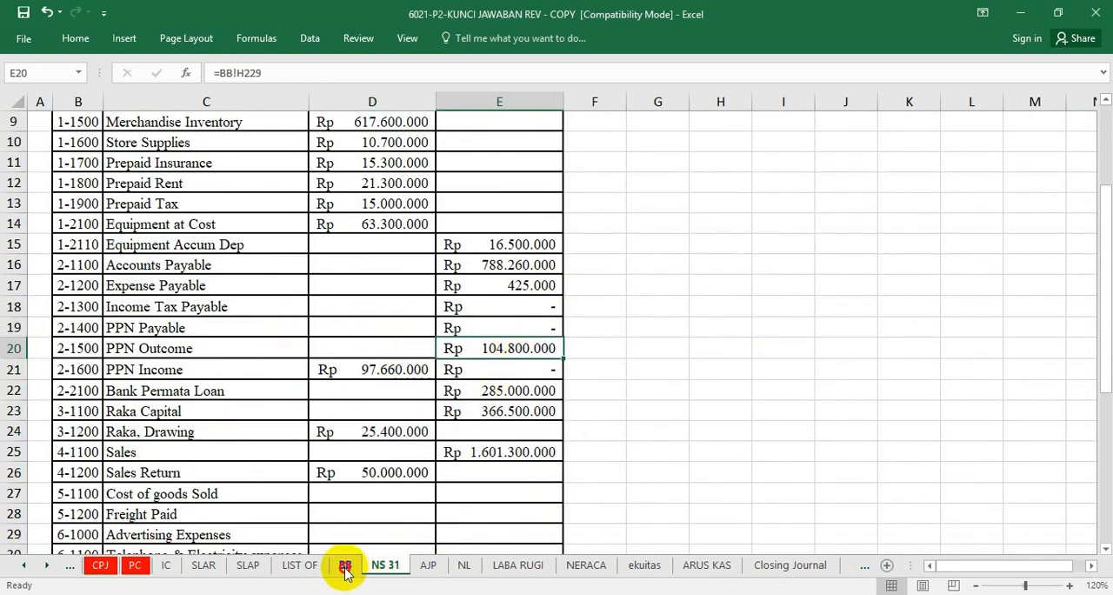
click(345, 567)
scroll(490, 441, down, 3)
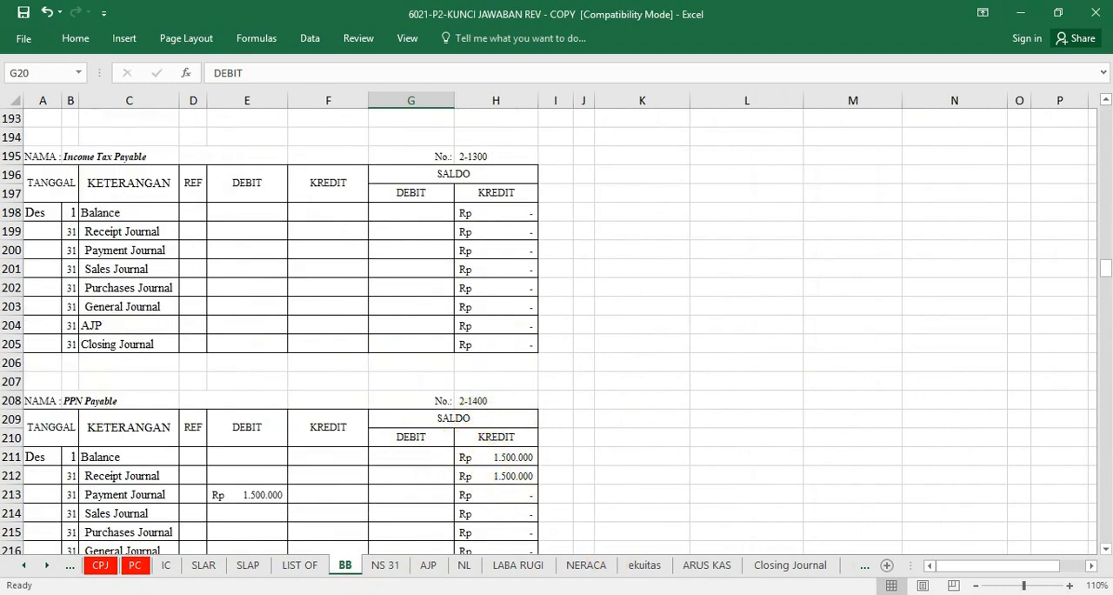
key(ctrl+Page_Down)
click(525, 328)
text(=)
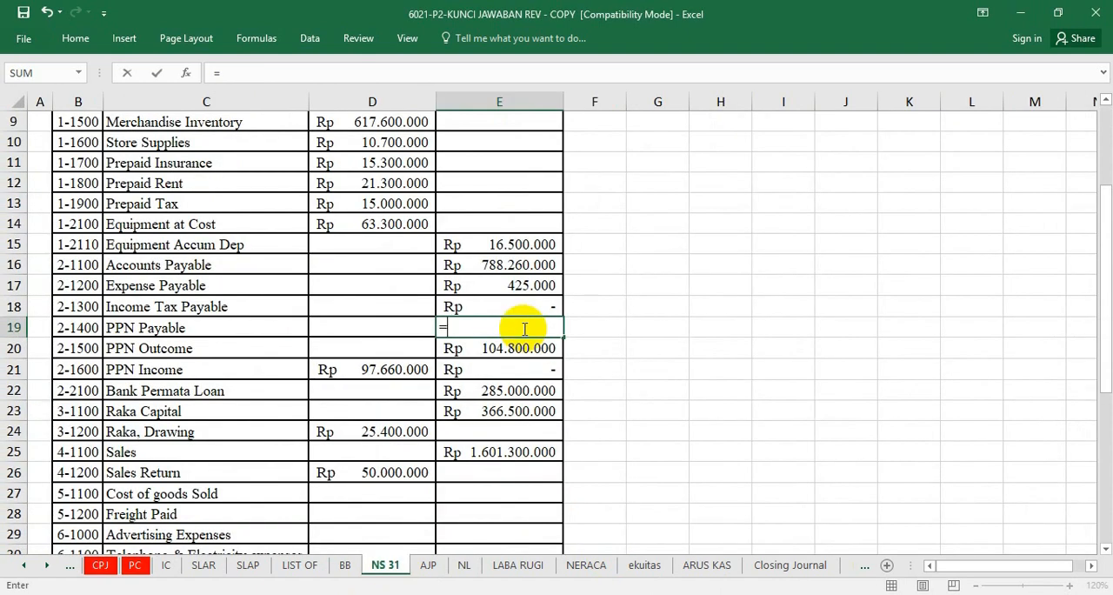
click(345, 564)
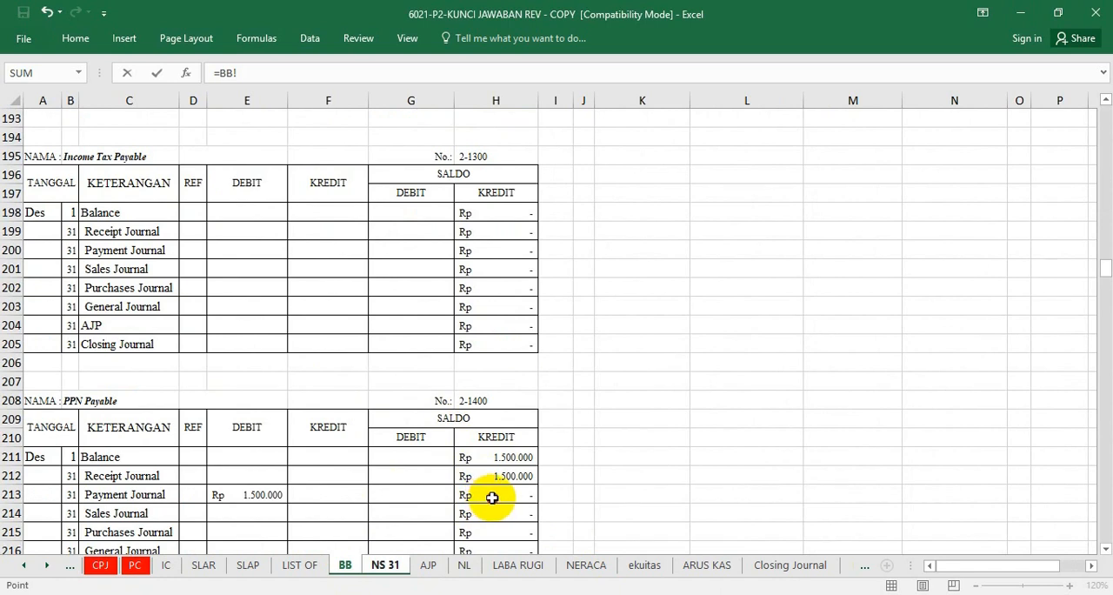
click(492, 497)
click(491, 531)
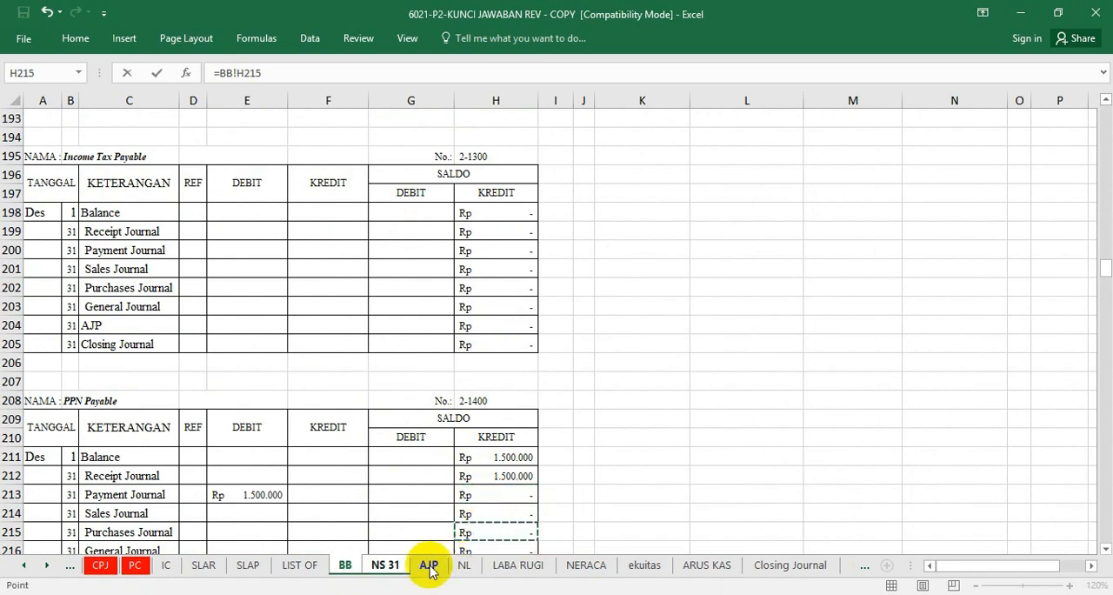
key(Return)
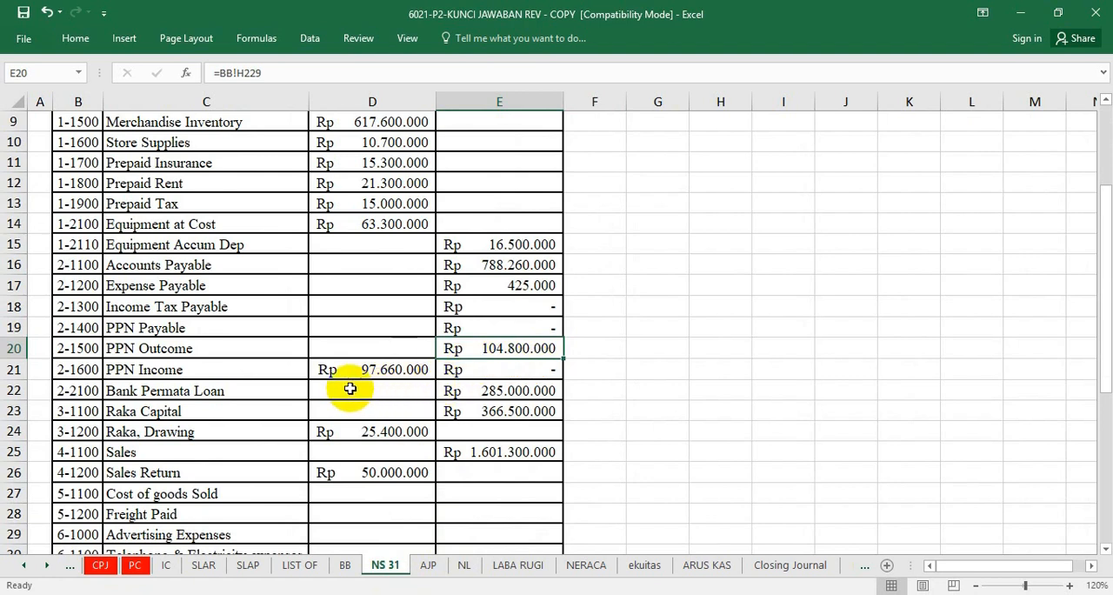
click(426, 432)
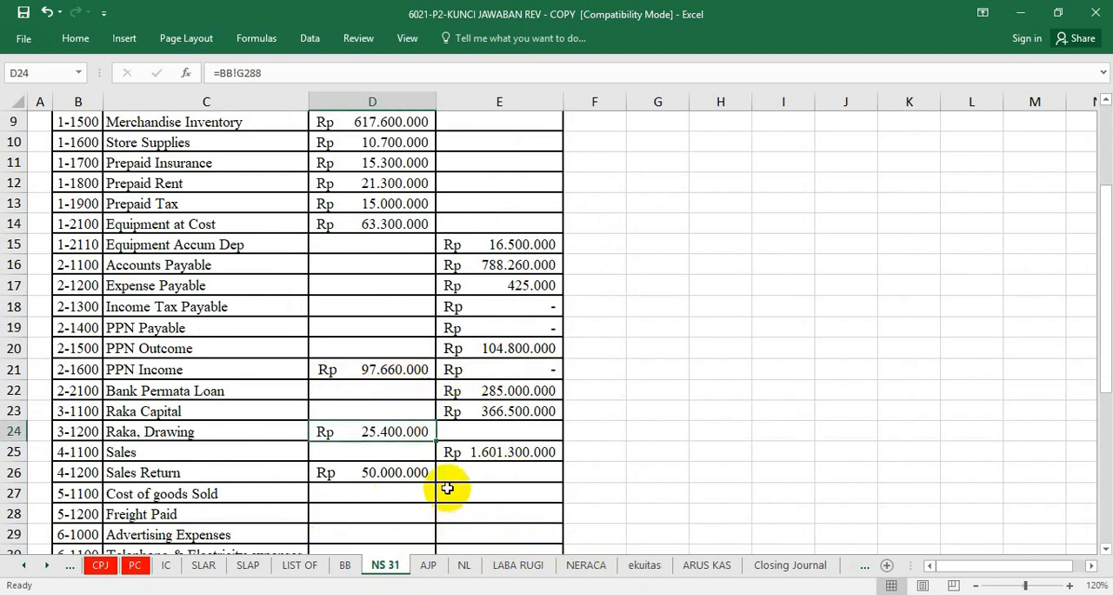
Link the Cost of Goods Sold debit in D27 to its debit balance in the general ledger, =BB!G338.
scroll(452, 504, down, 1)
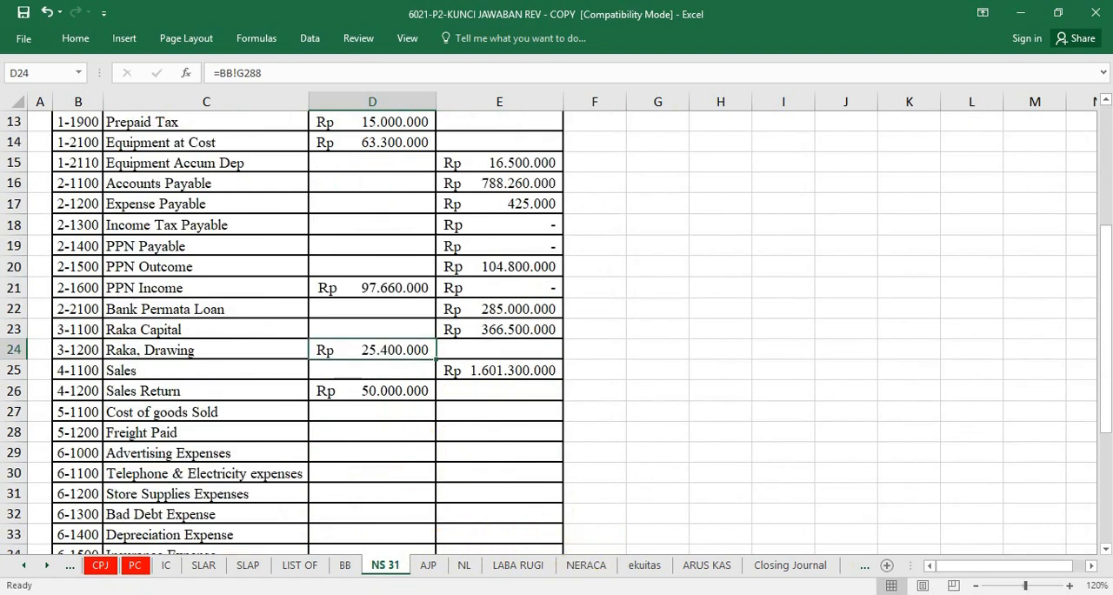
click(403, 418)
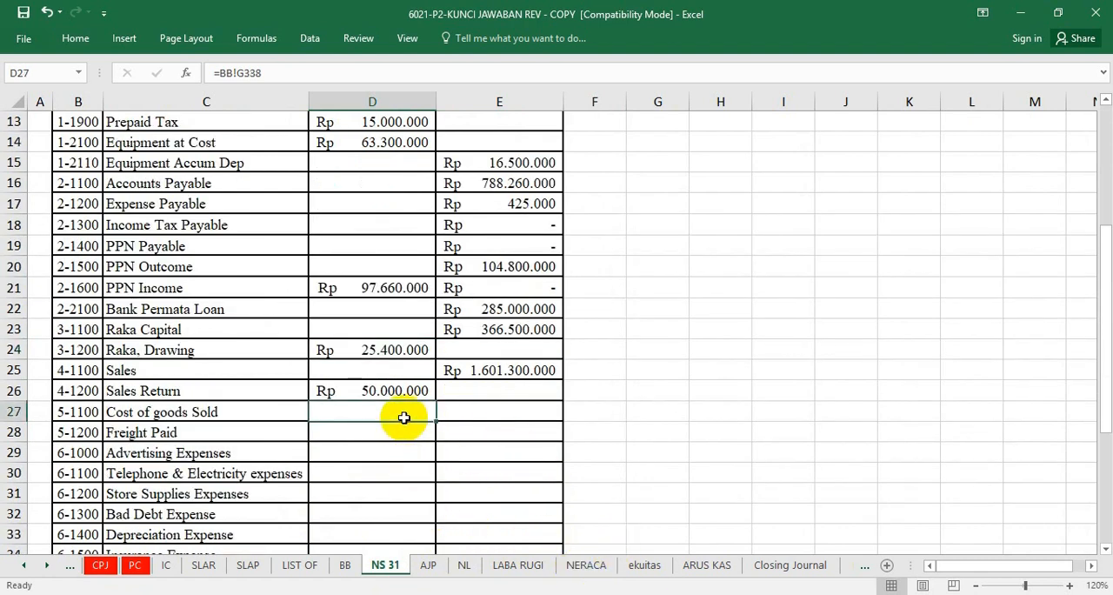
text(=)
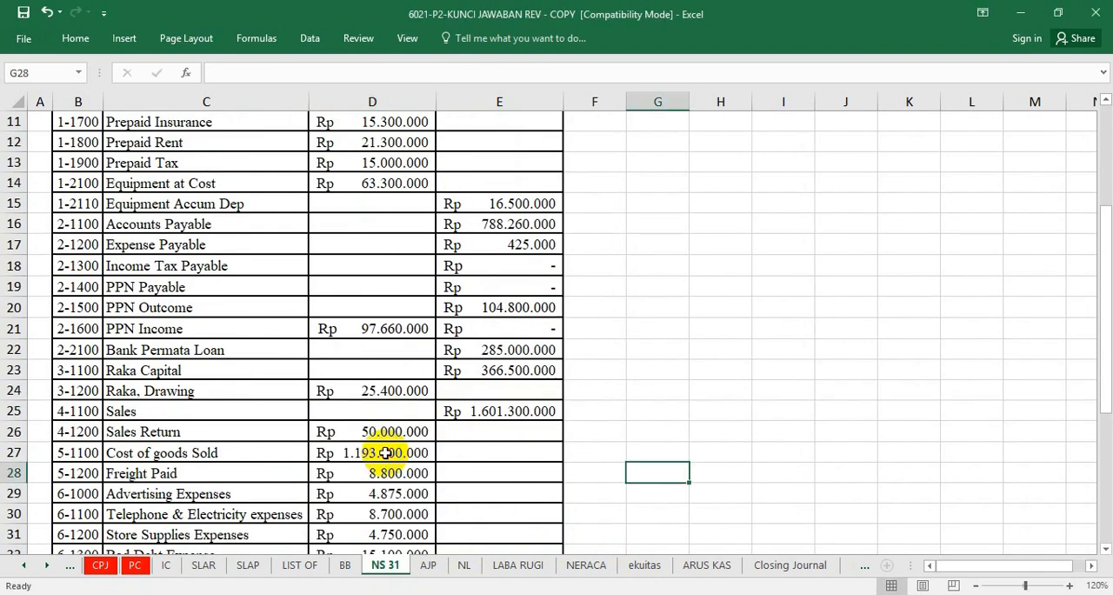
click(383, 455)
scroll(382, 452, down, 1)
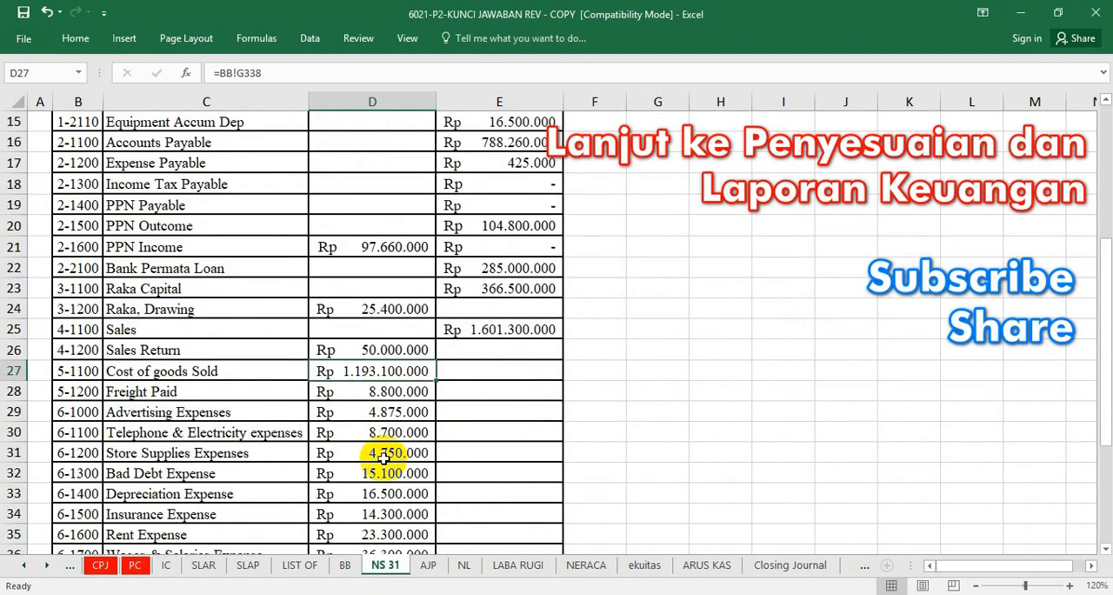
scroll(381, 445, down, 3)
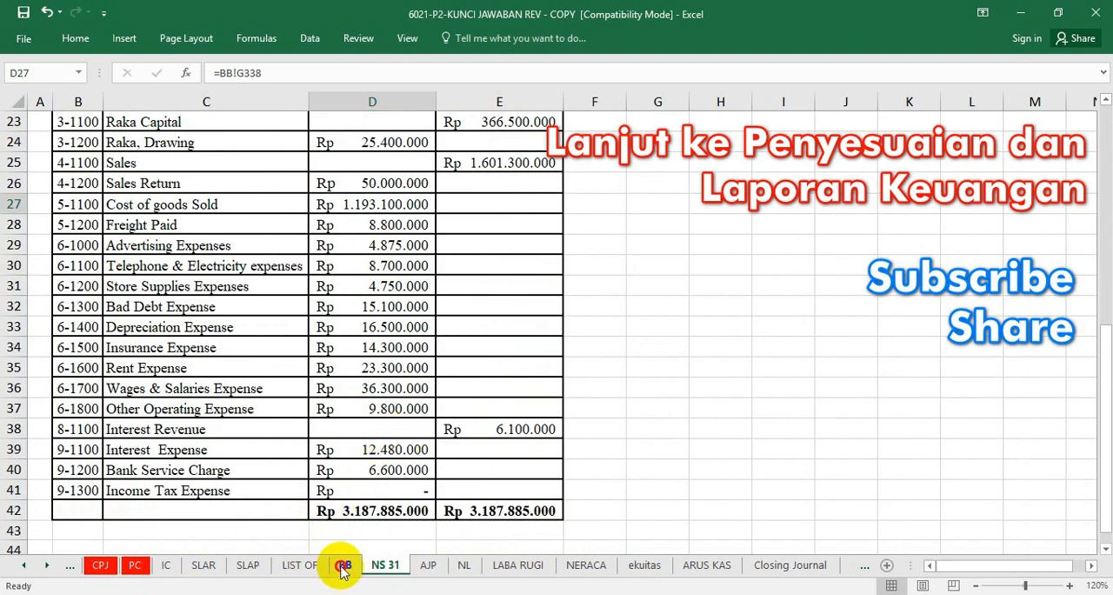
Look through the PPN Outcome, PPN Income and Bank Mandiri Loan ledgers on sheet BB.
click(345, 564)
scroll(413, 388, down, 7)
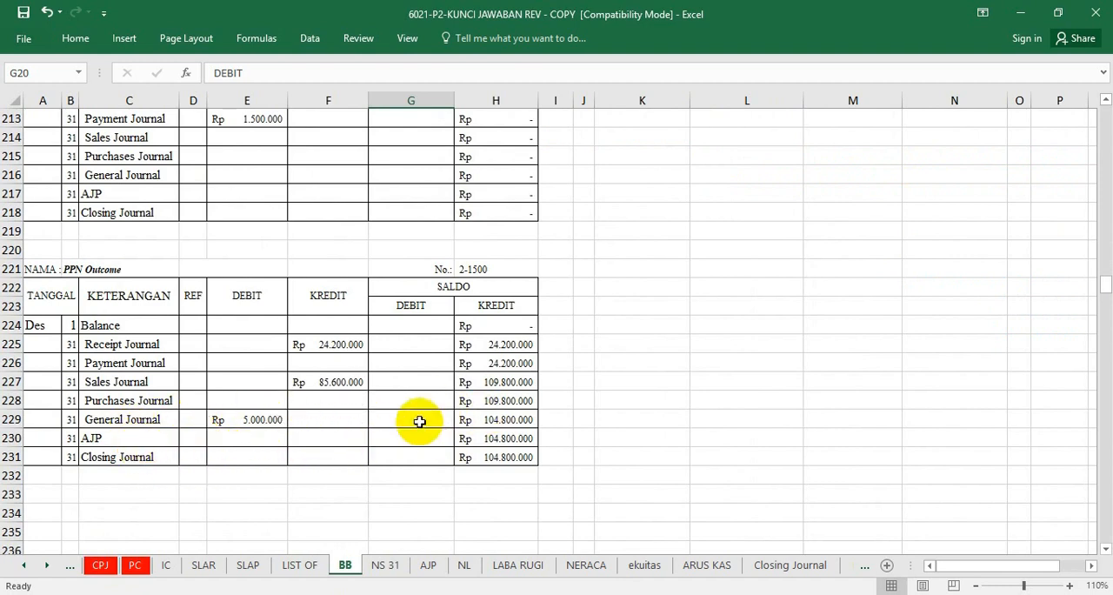
click(323, 456)
scroll(111, 455, down, 4)
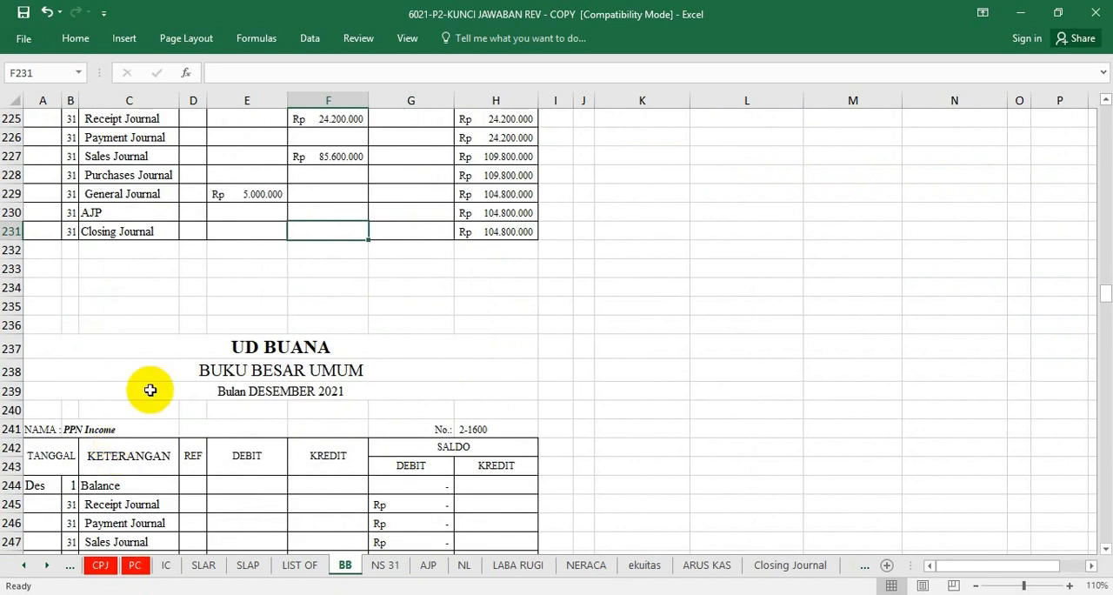
scroll(194, 392, down, 7)
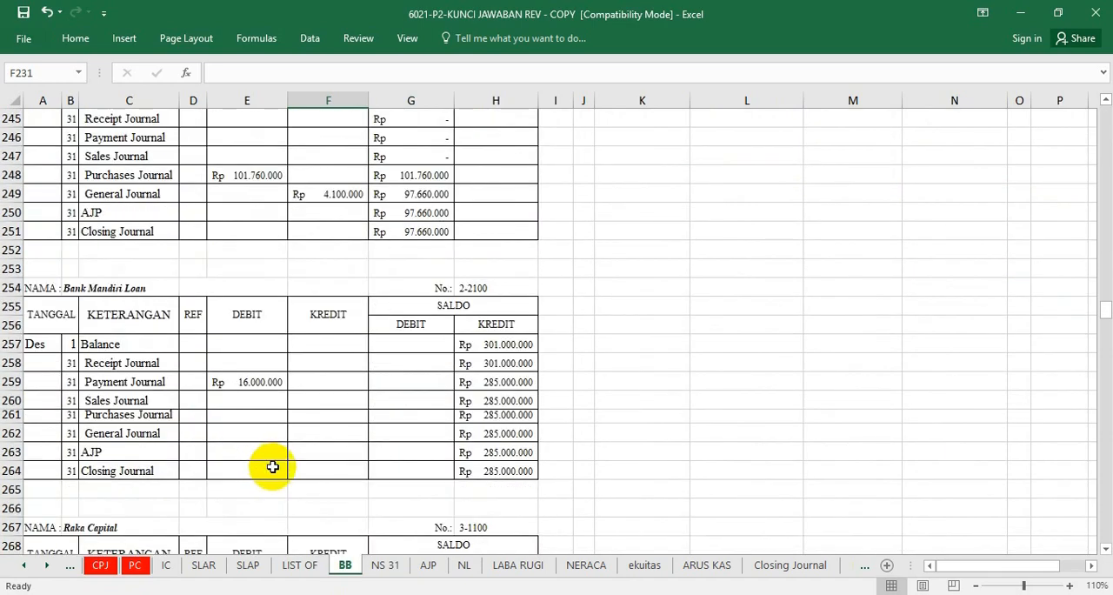
scroll(272, 467, down, 7)
Review the trial balance on sheet NS 31 from its heading to the debit and credit totals in row 42.
click(387, 566)
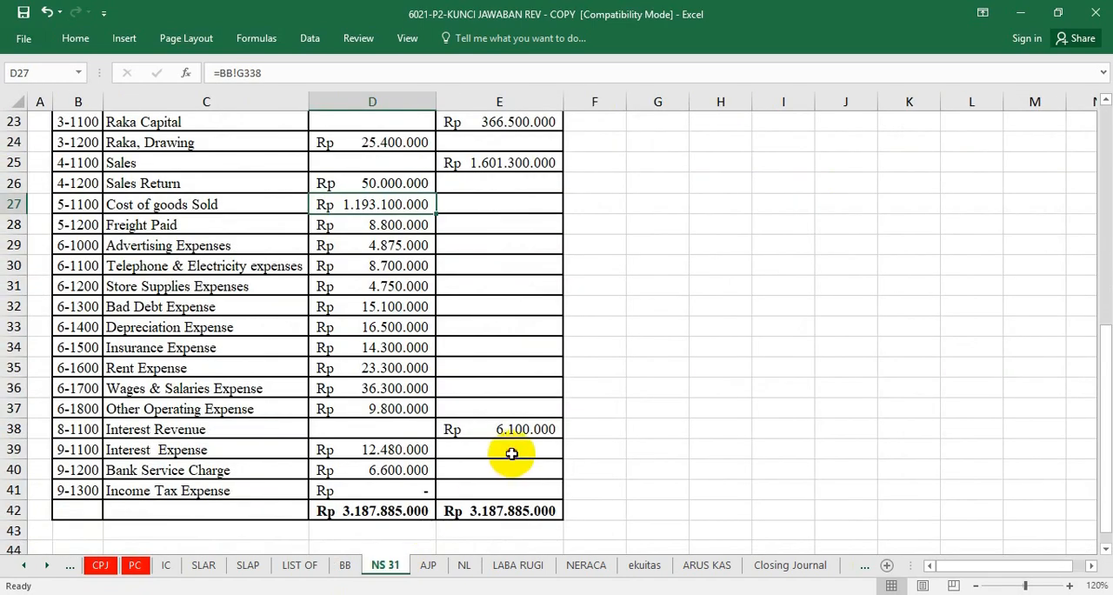
click(510, 452)
scroll(501, 500, up, 1)
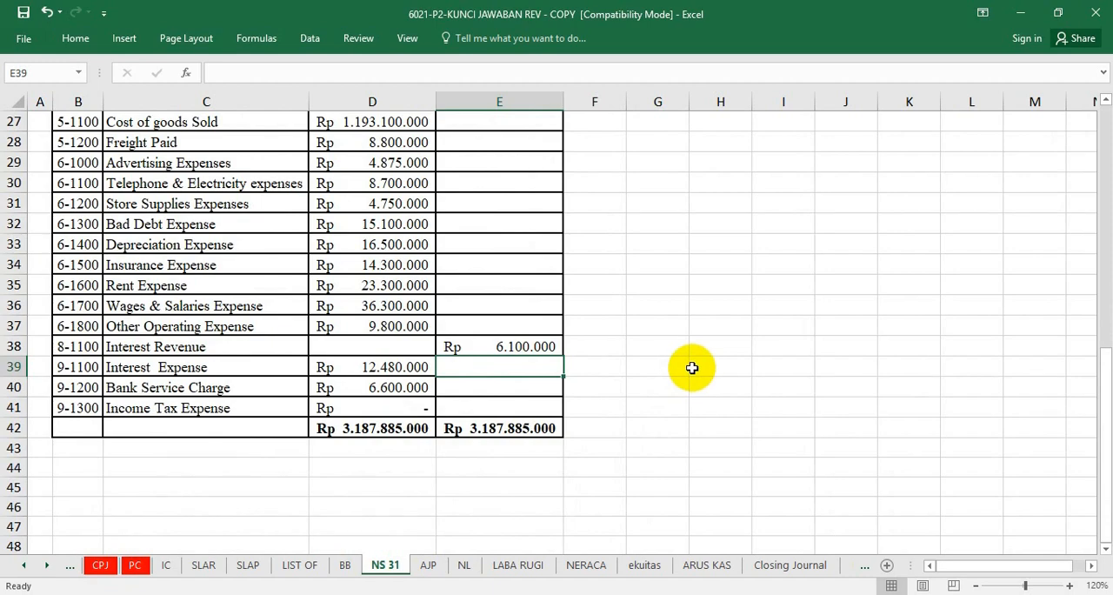
scroll(692, 368, up, 1)
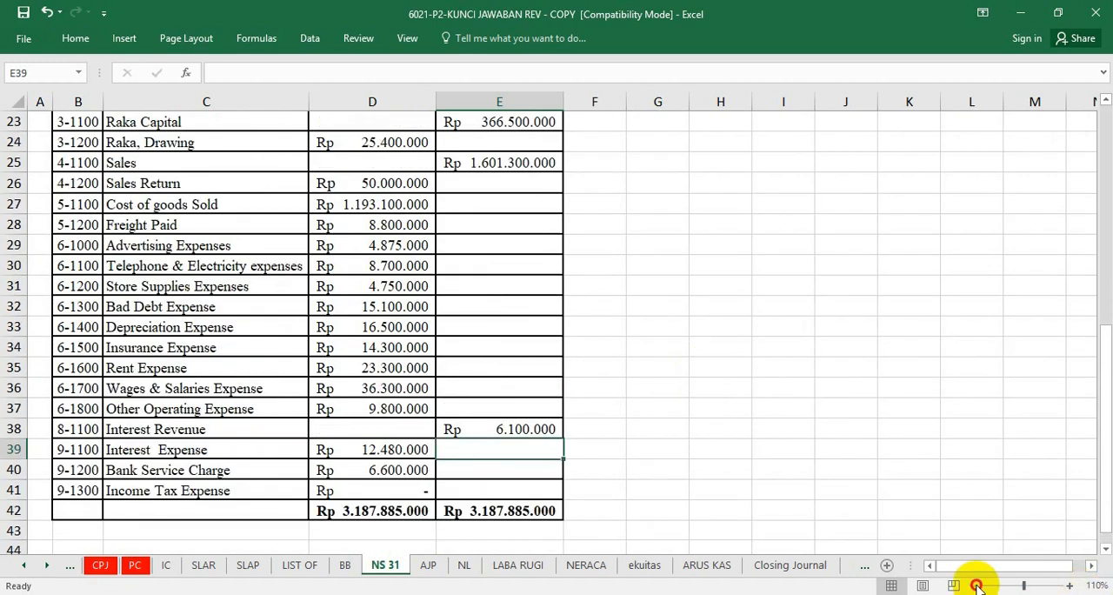
click(976, 585)
scroll(711, 384, up, 7)
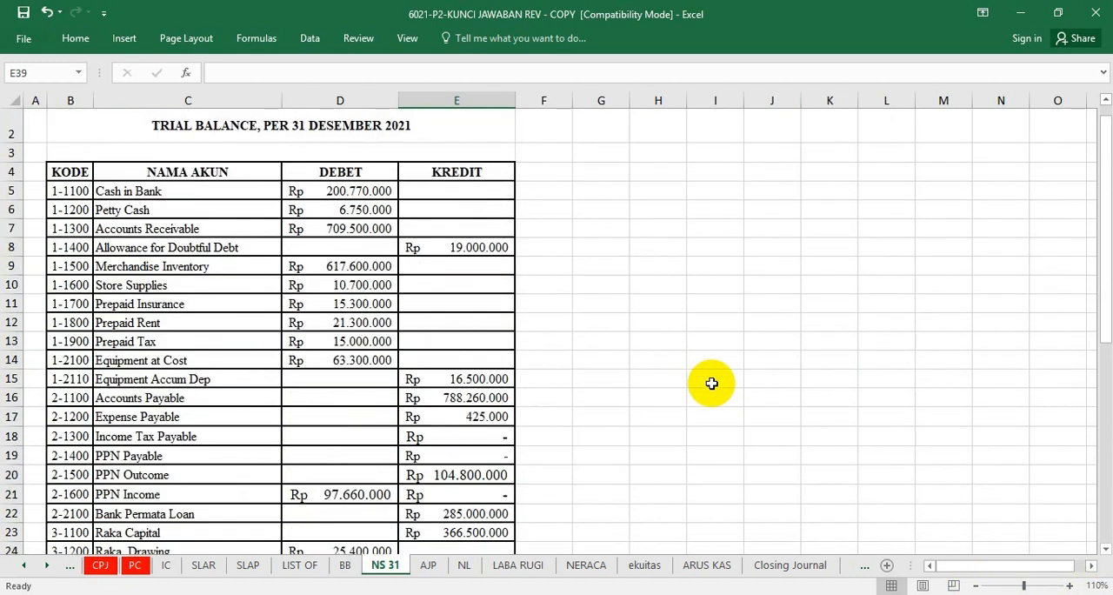
scroll(711, 384, up, 1)
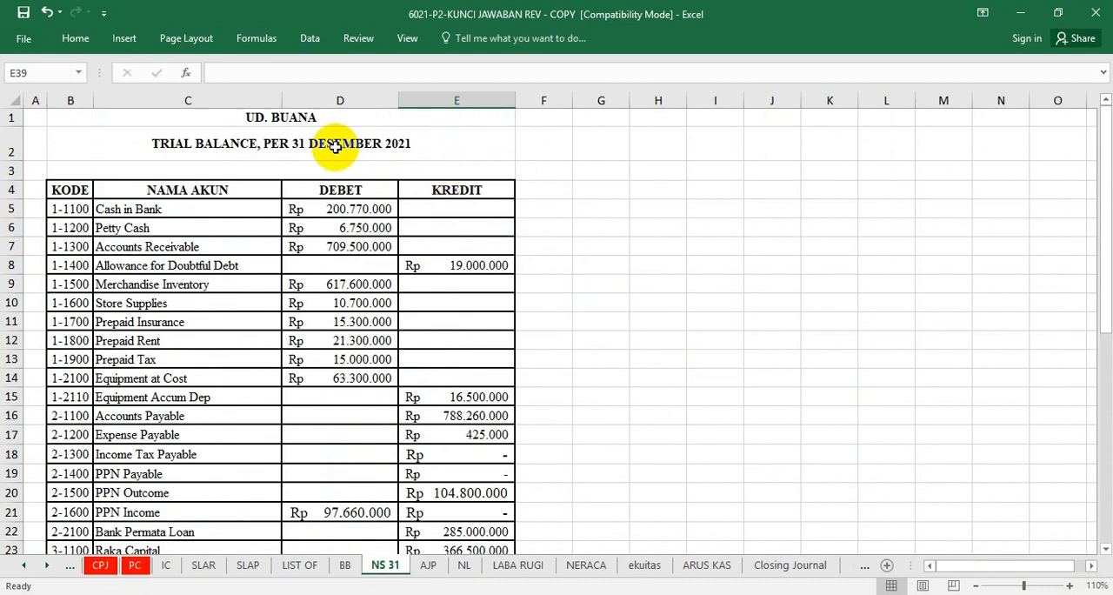
scroll(592, 330, down, 8)
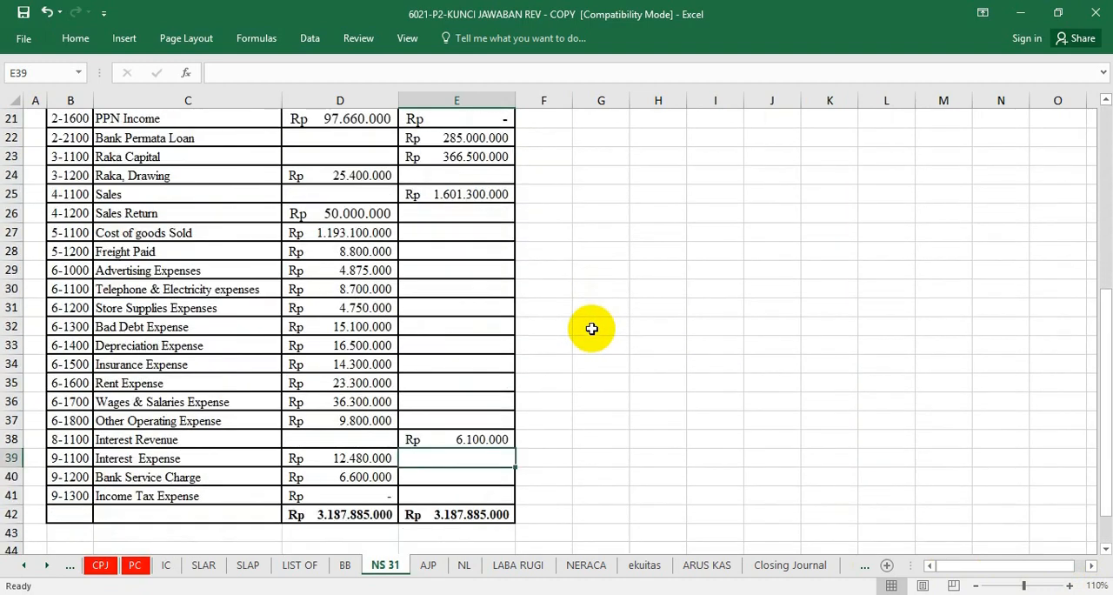